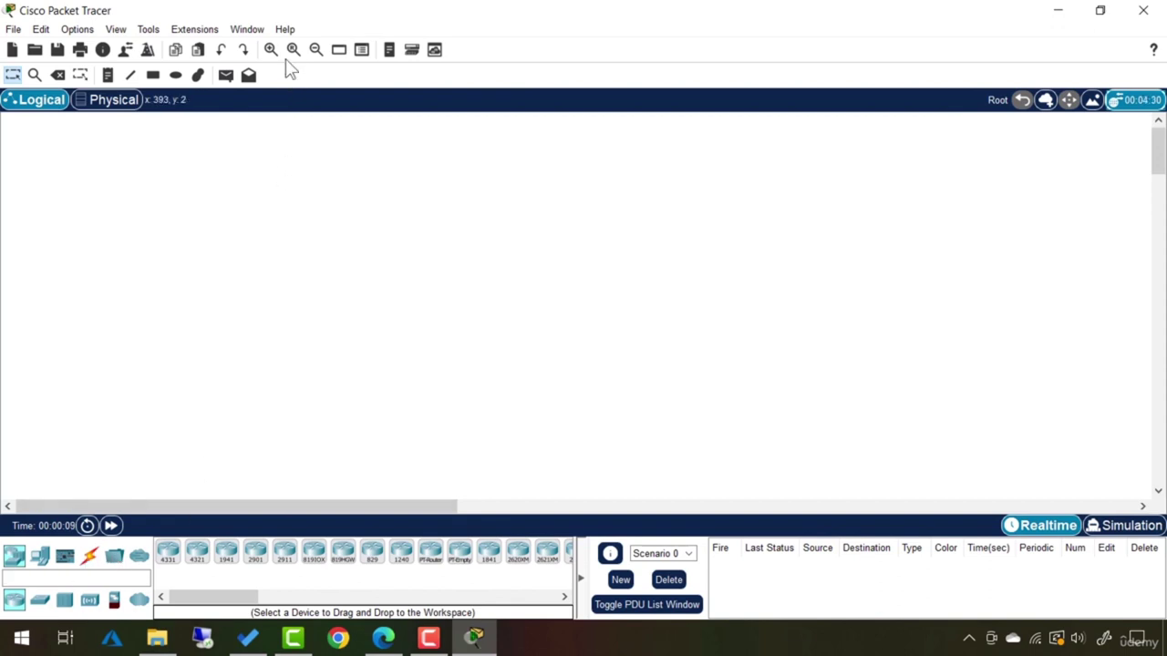
- Dismiss the Help menu, stay in Logical view, and show the End Devices category
left_click(286, 29)
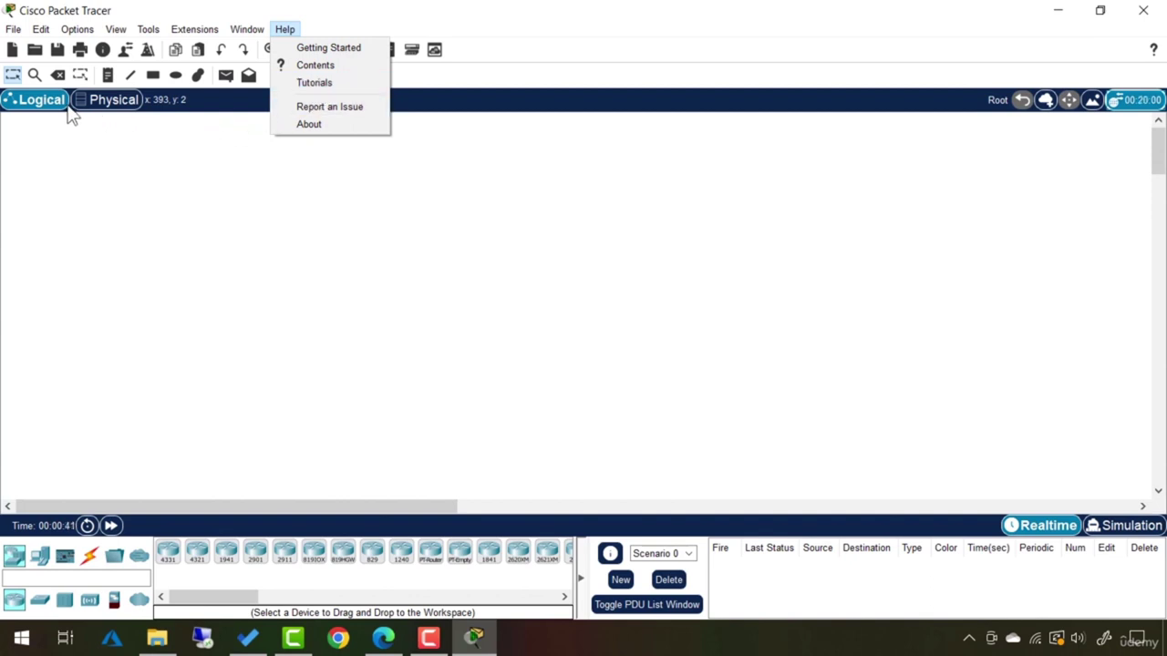
left_click(37, 107)
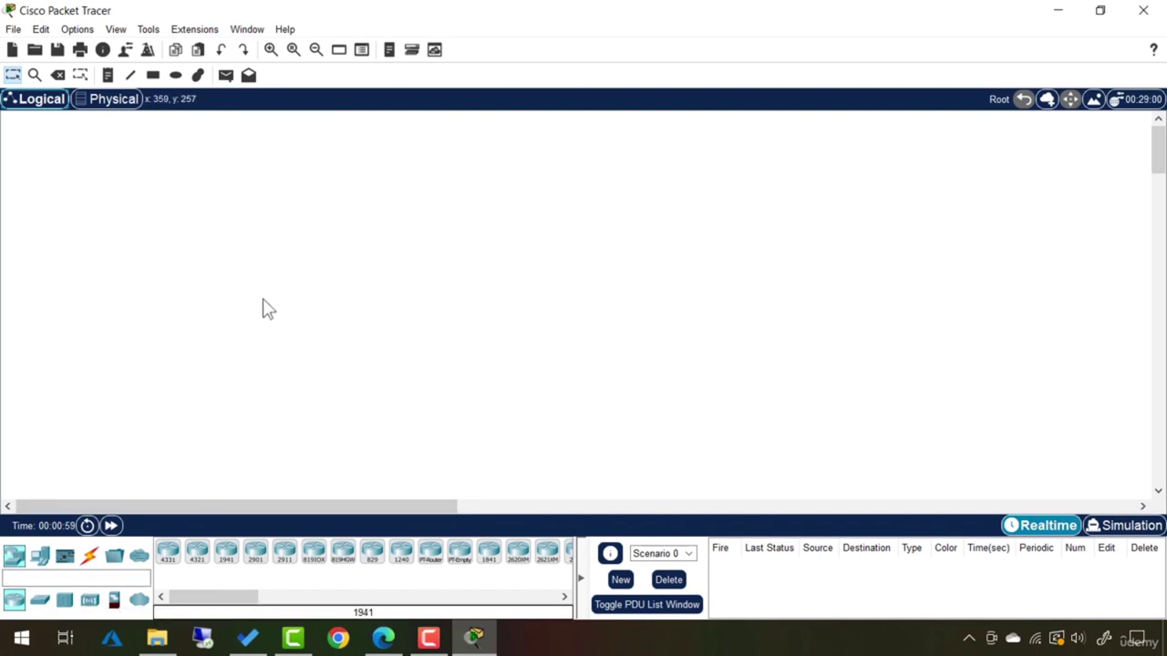
left_click(40, 557)
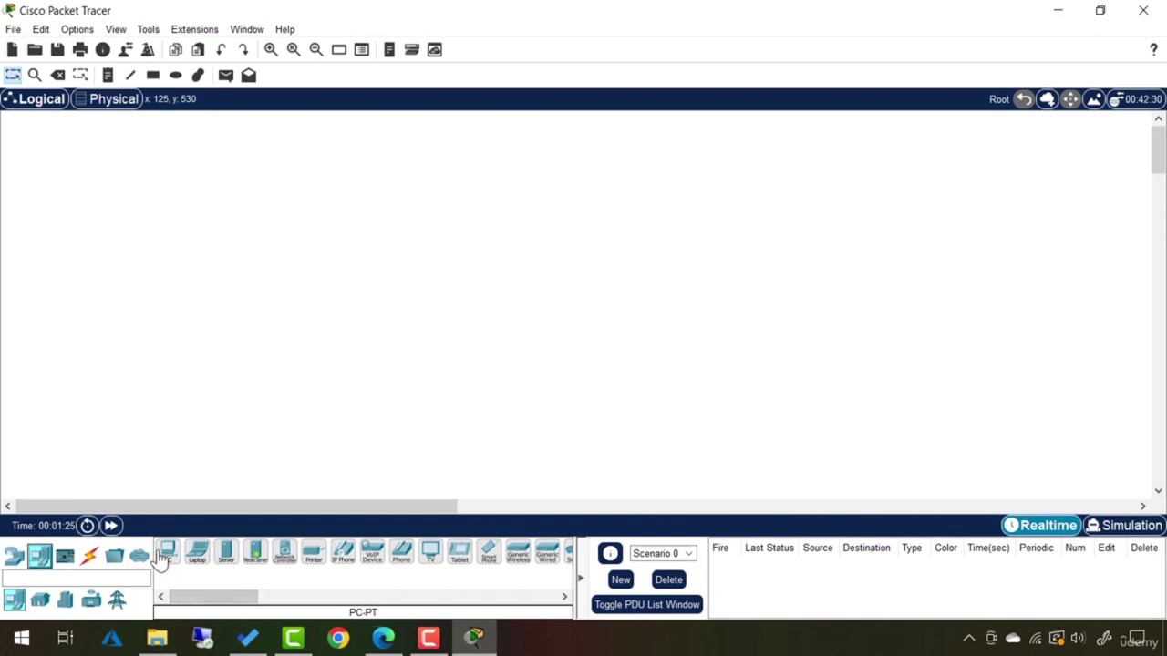
- Place two PC-PT computers stacked on the left, labelled 192.168.1.25 and 192.168.1.26
left_click_drag(167, 554, 83, 233)
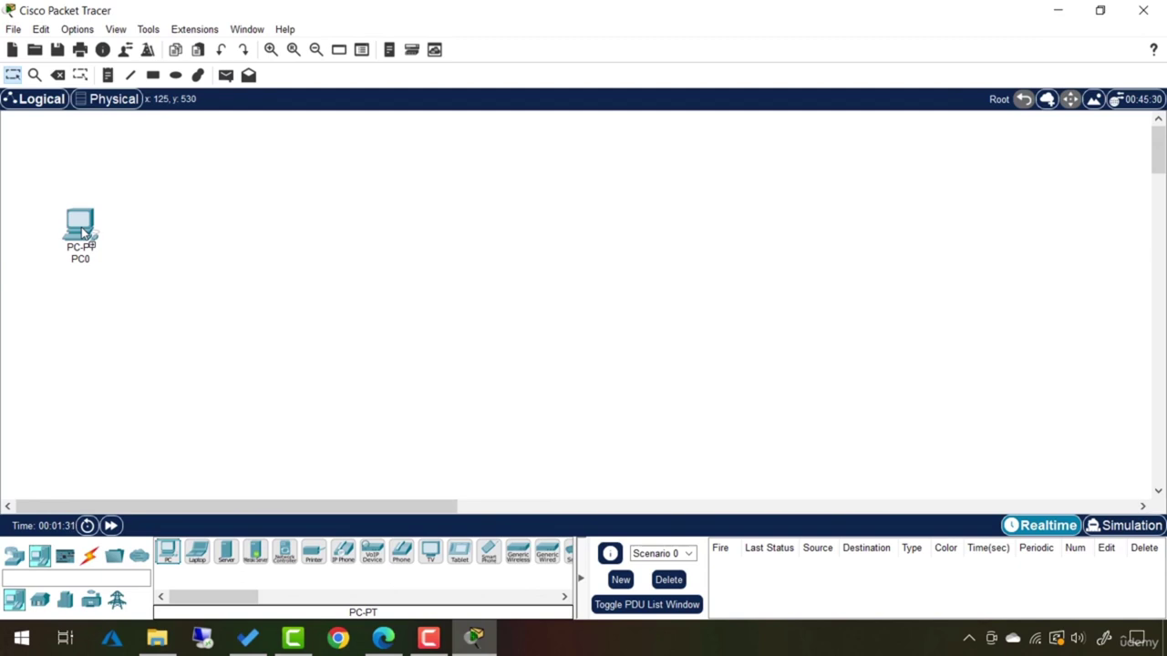
left_click(87, 260)
left_click_drag(89, 261, 46, 260)
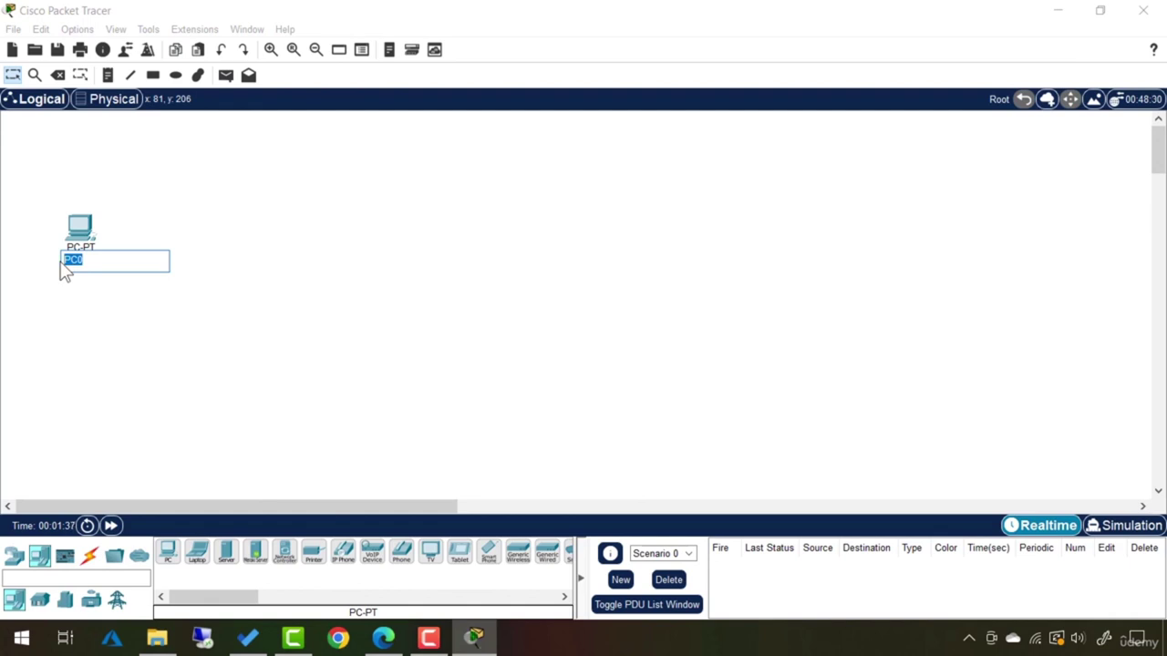
type("192.168.1.25")
left_click(102, 285)
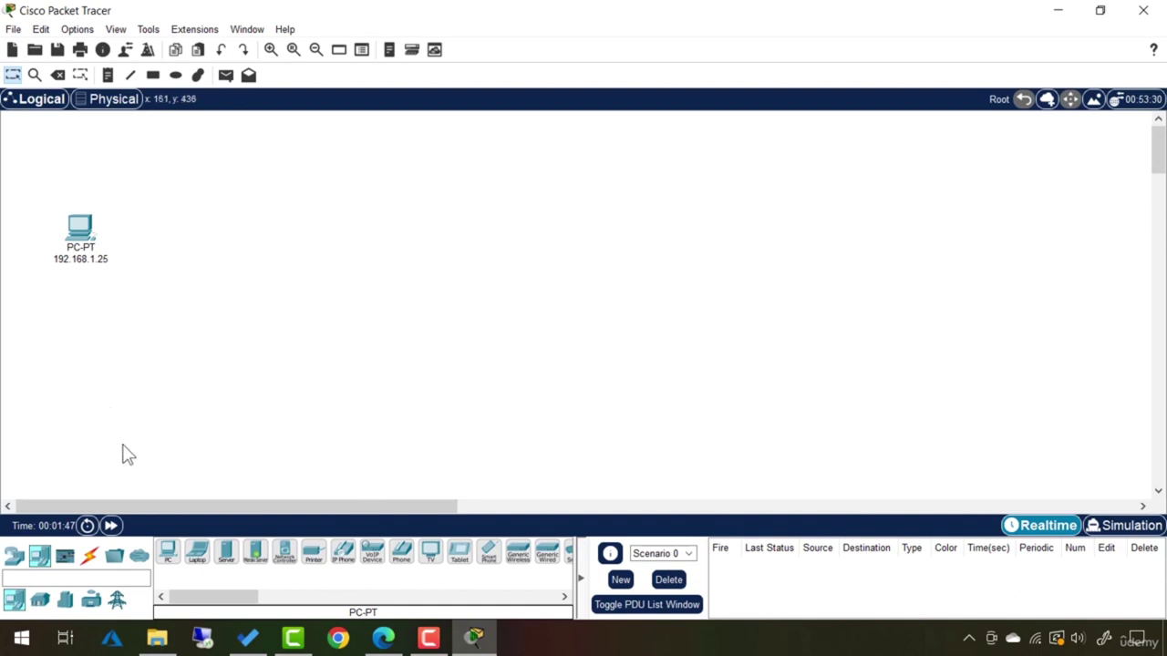
left_click_drag(168, 554, 83, 379)
left_click(84, 393)
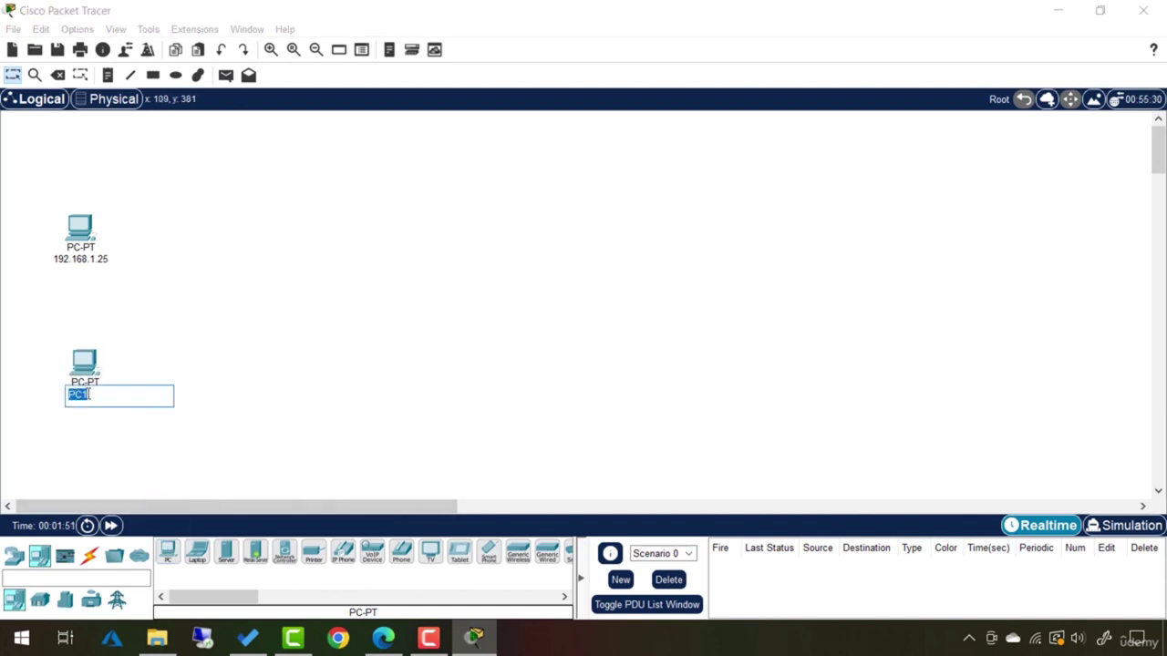
type("192.168.1.26")
left_click(114, 429)
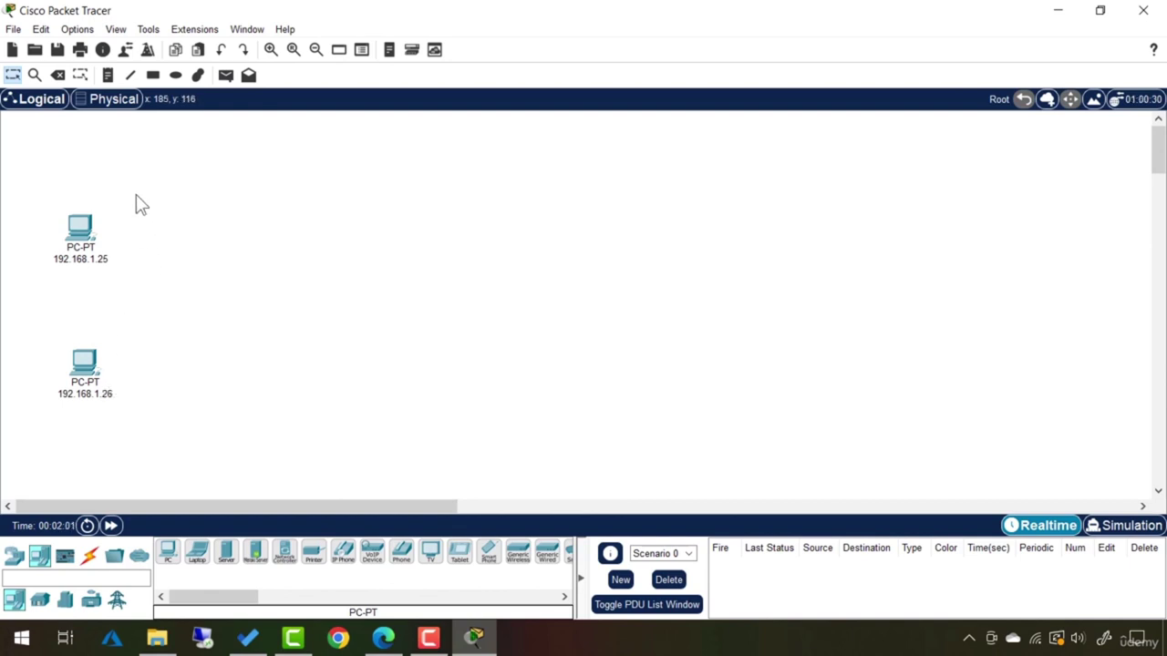
- Add a 192.168.1.0 text note above the first PC and return to the Select tool
left_click(108, 76)
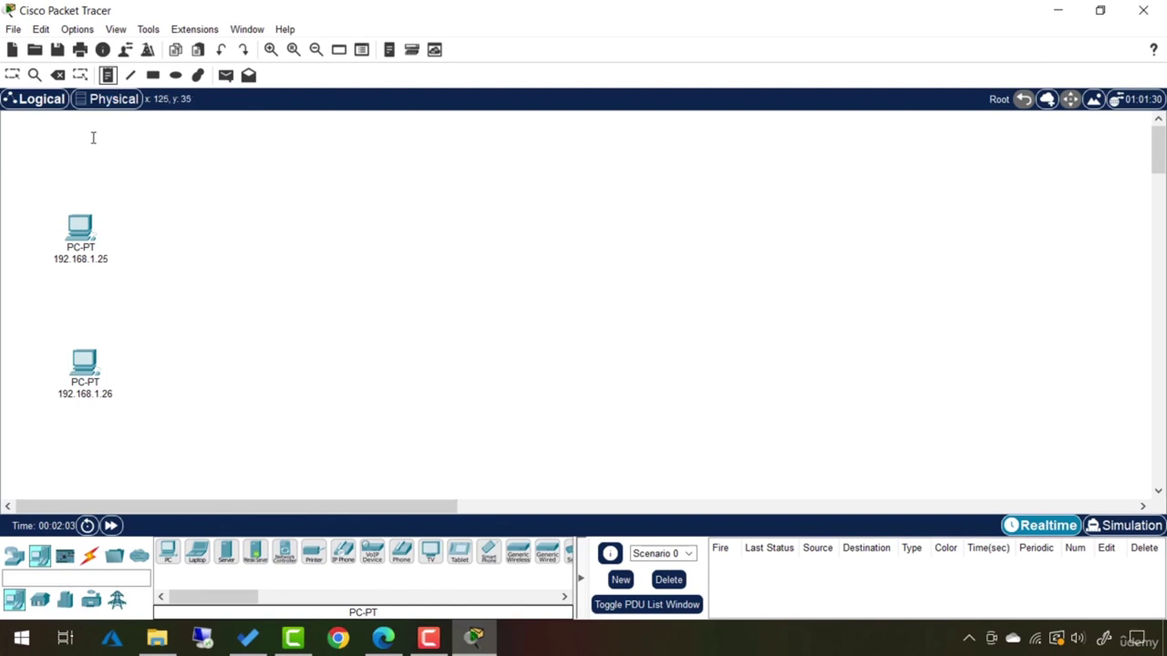
left_click(95, 153)
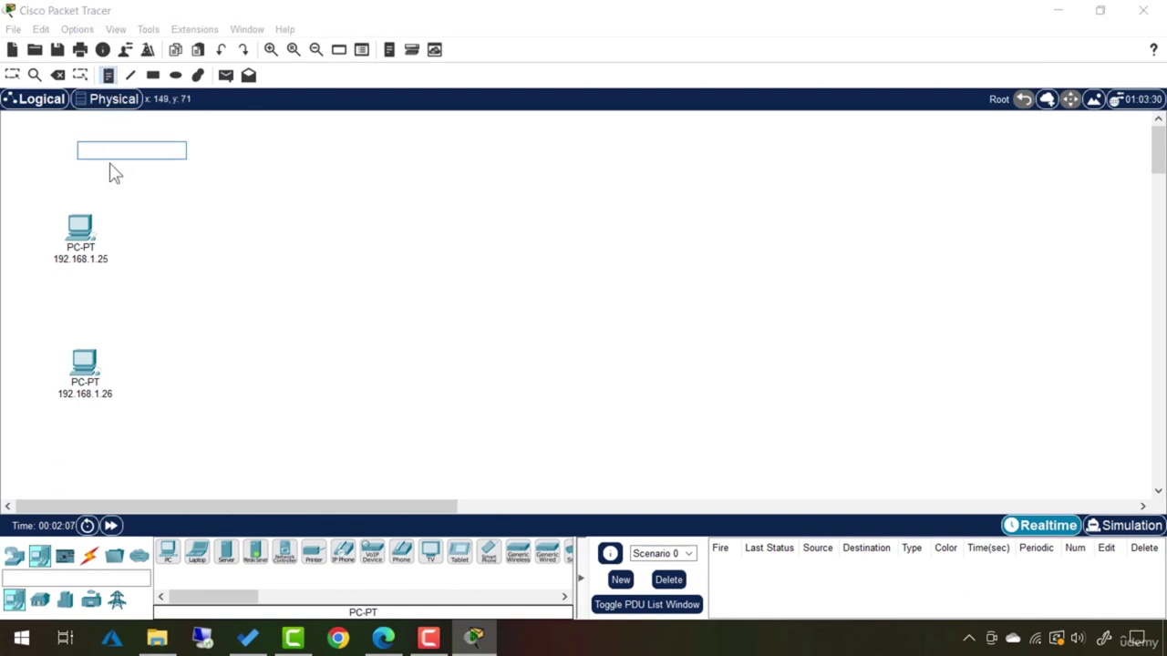
type("192.168")
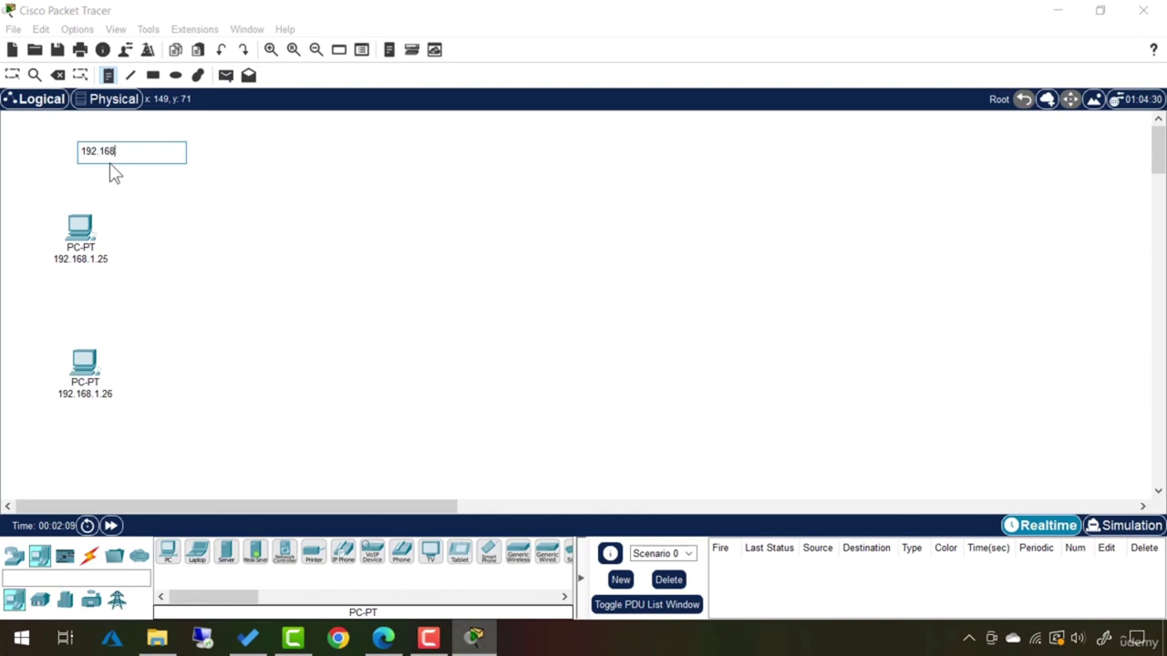
type(".1 0")
left_click(122, 206)
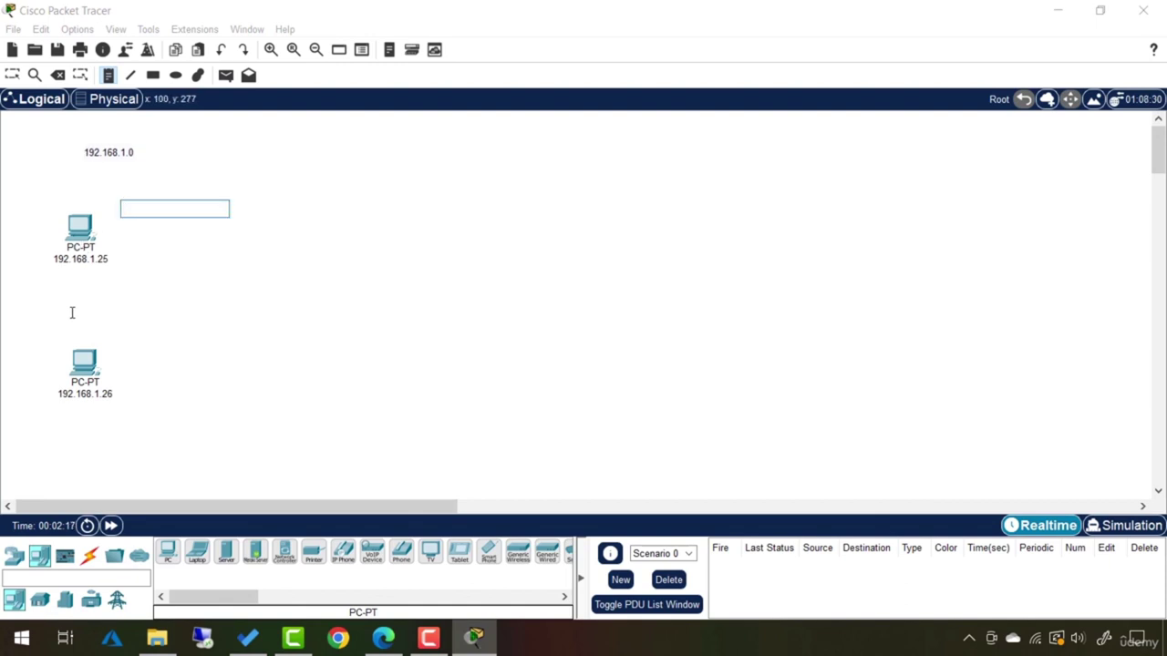
left_click(12, 75)
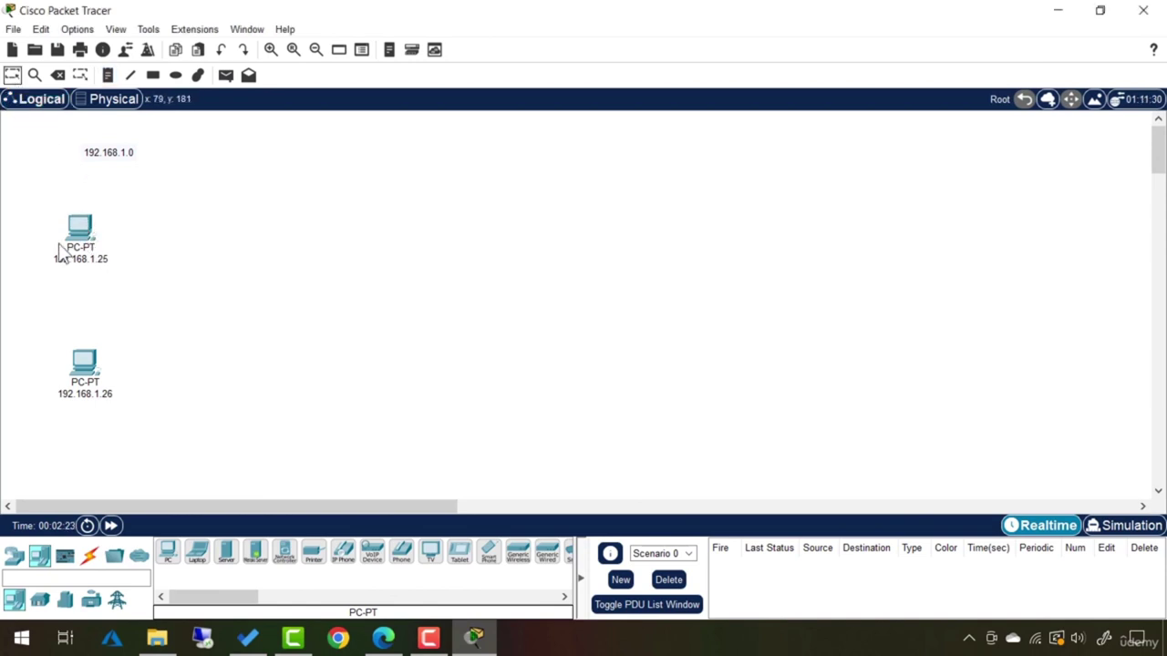
left_click(13, 553)
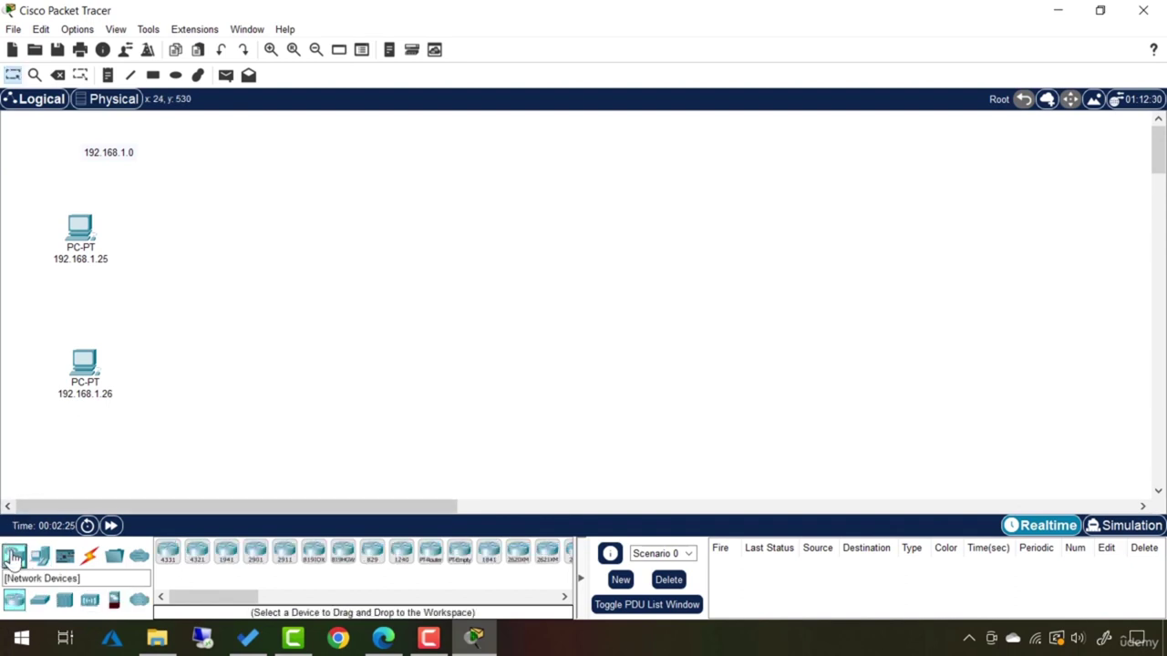
- Place a 2960 switch between the two PCs
left_click(39, 601)
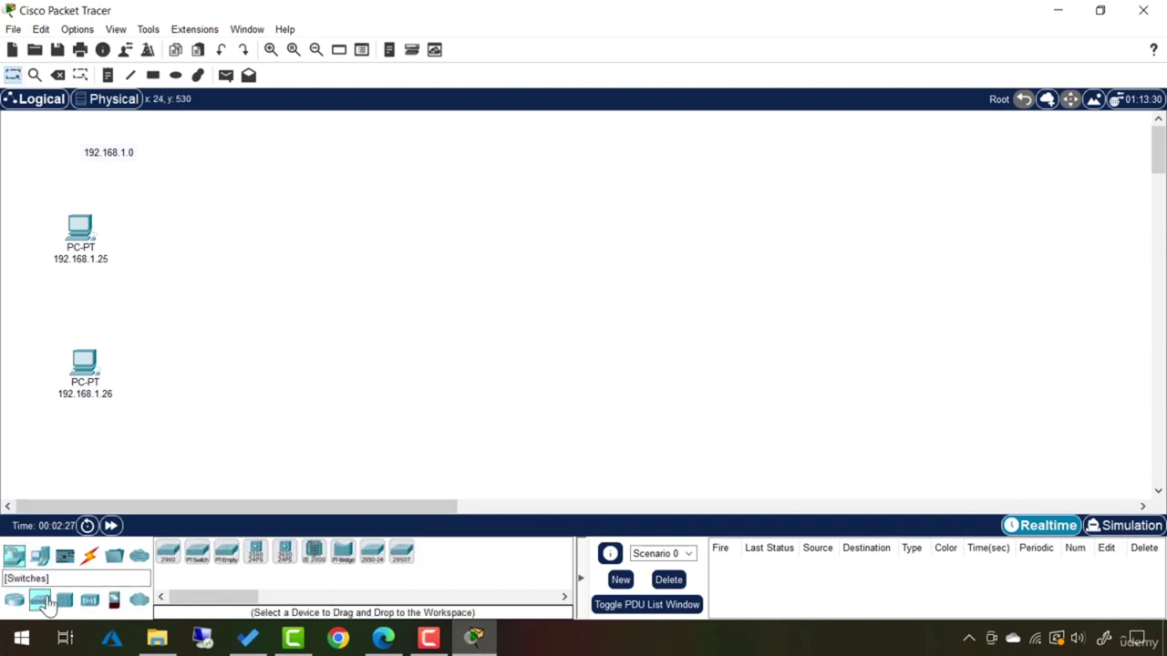
left_click(168, 554)
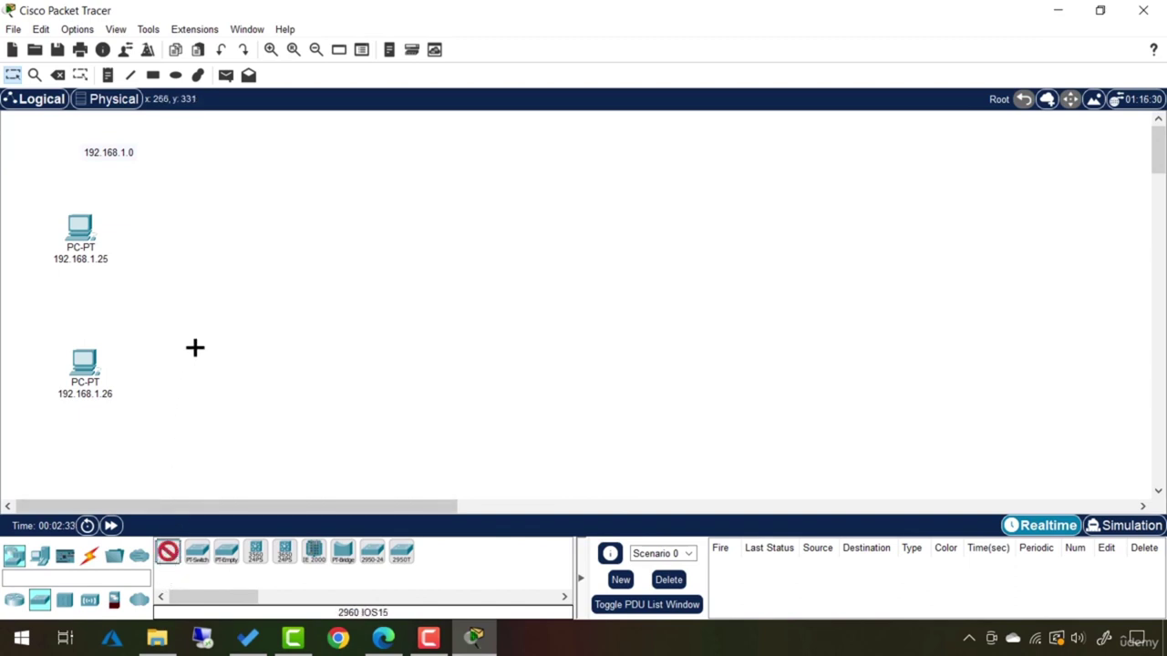
left_click(219, 300)
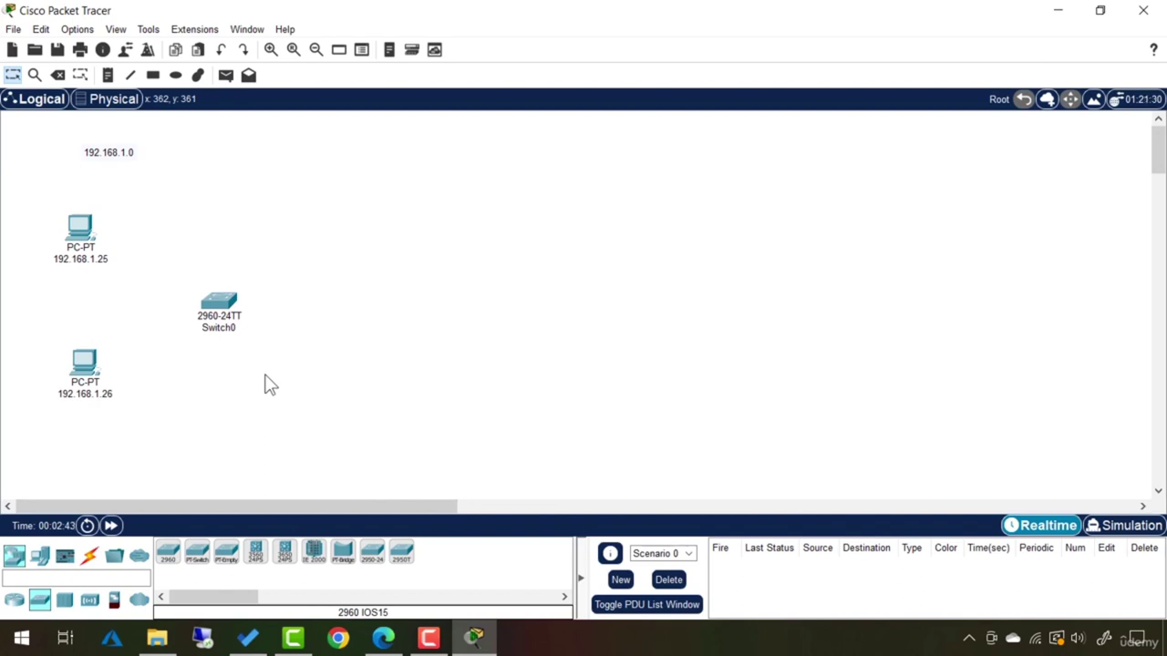
- Place an ISR4331 router to the right of the switch
left_click(17, 599)
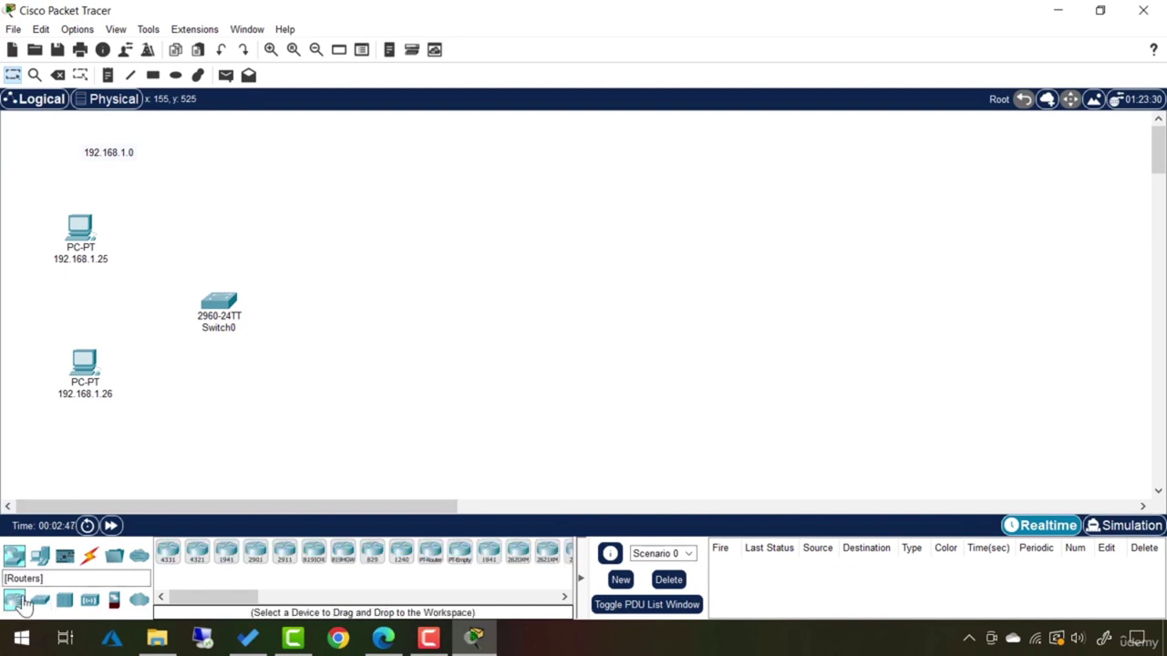
left_click(168, 558)
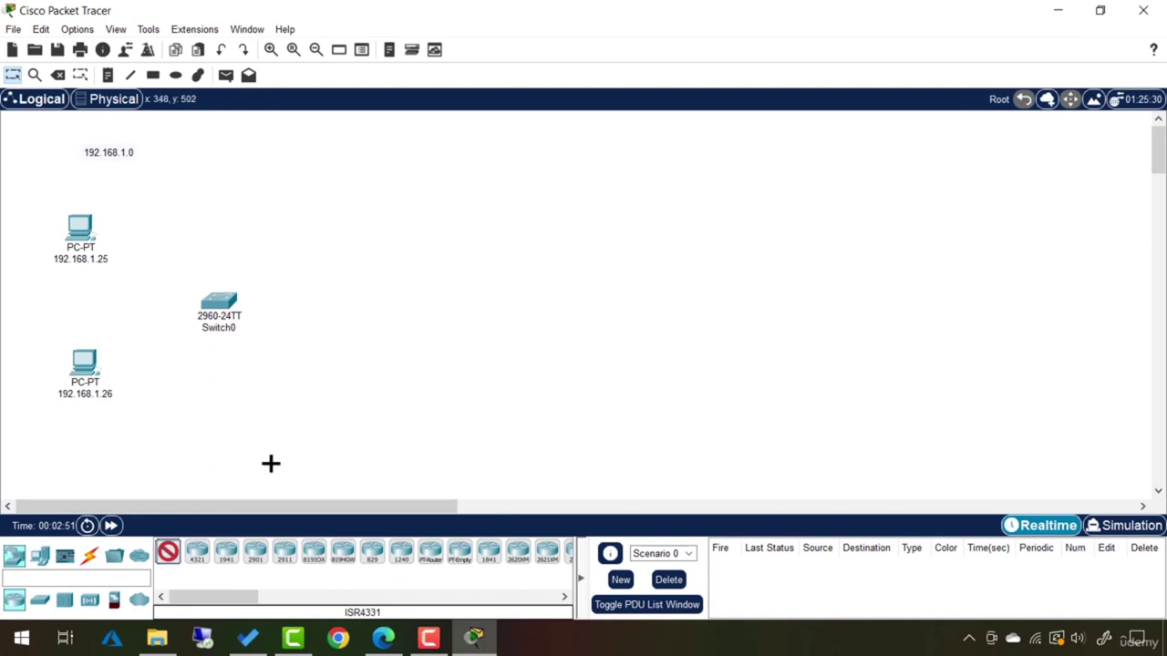
left_click(369, 305)
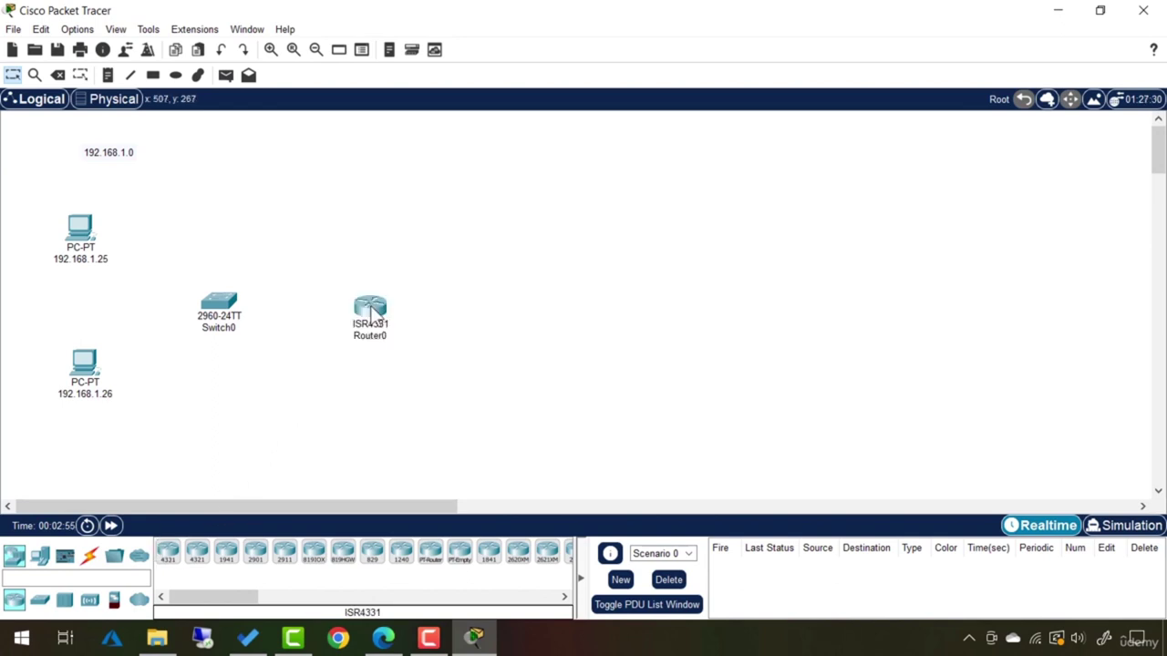
mouse_move(372, 340)
mouse_move(98, 265)
- Set PC 192.168.1.25 to IP 192.168.1.25, mask 255.255.255.0, gateway 192.168.1.1
left_click(80, 239)
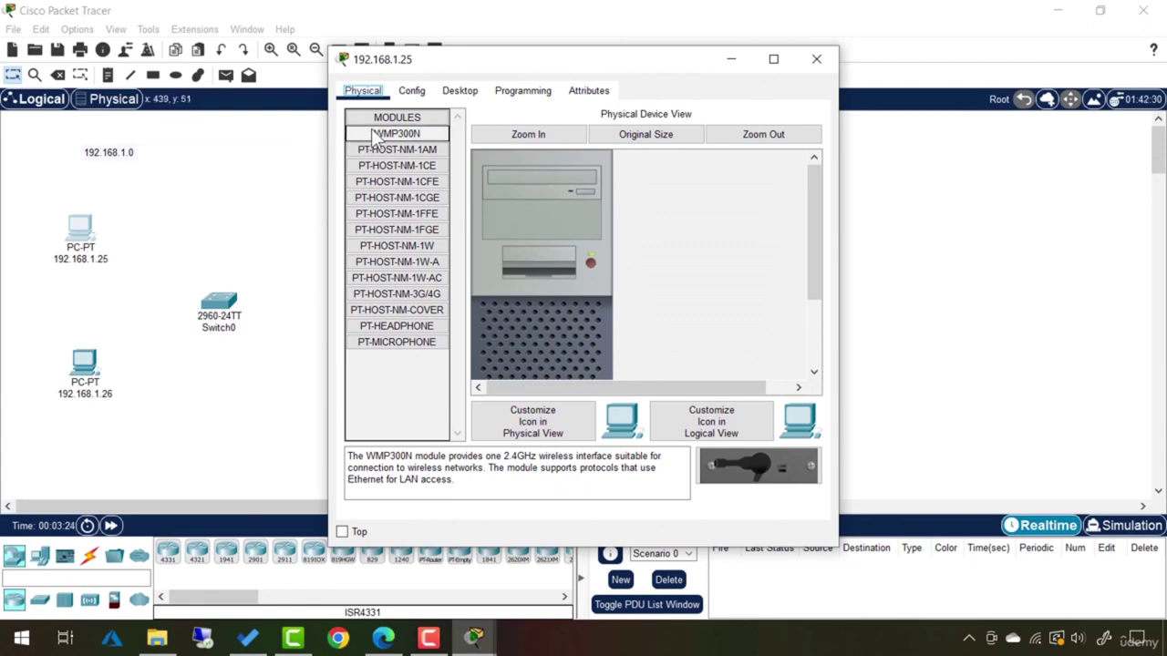
left_click(461, 92)
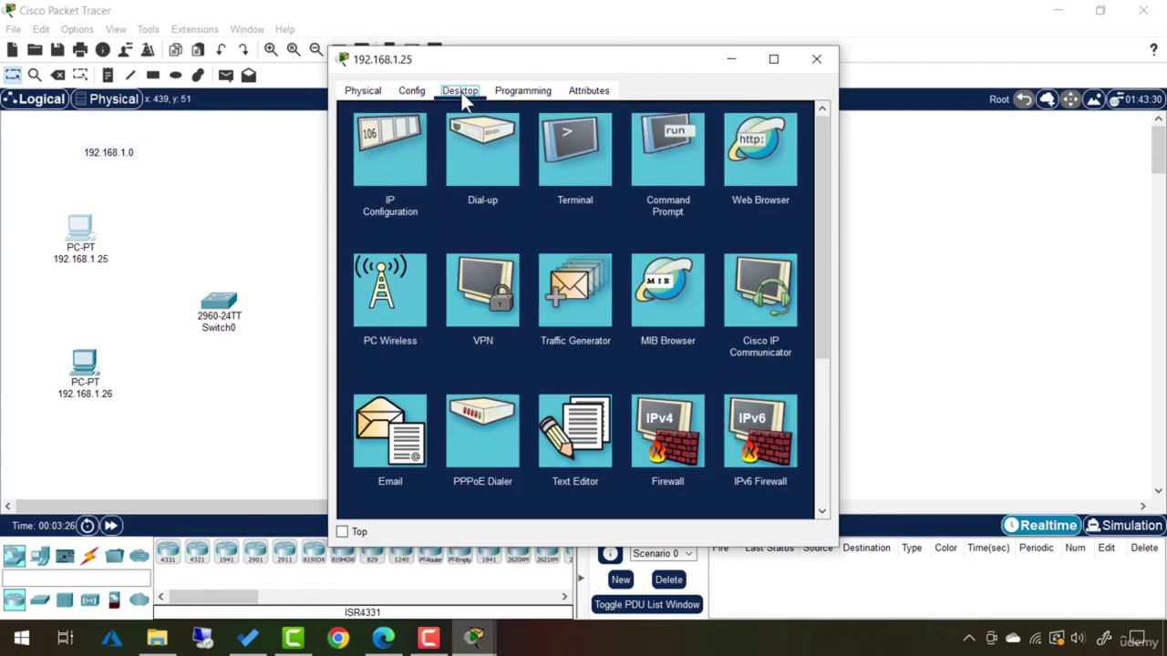
left_click(398, 155)
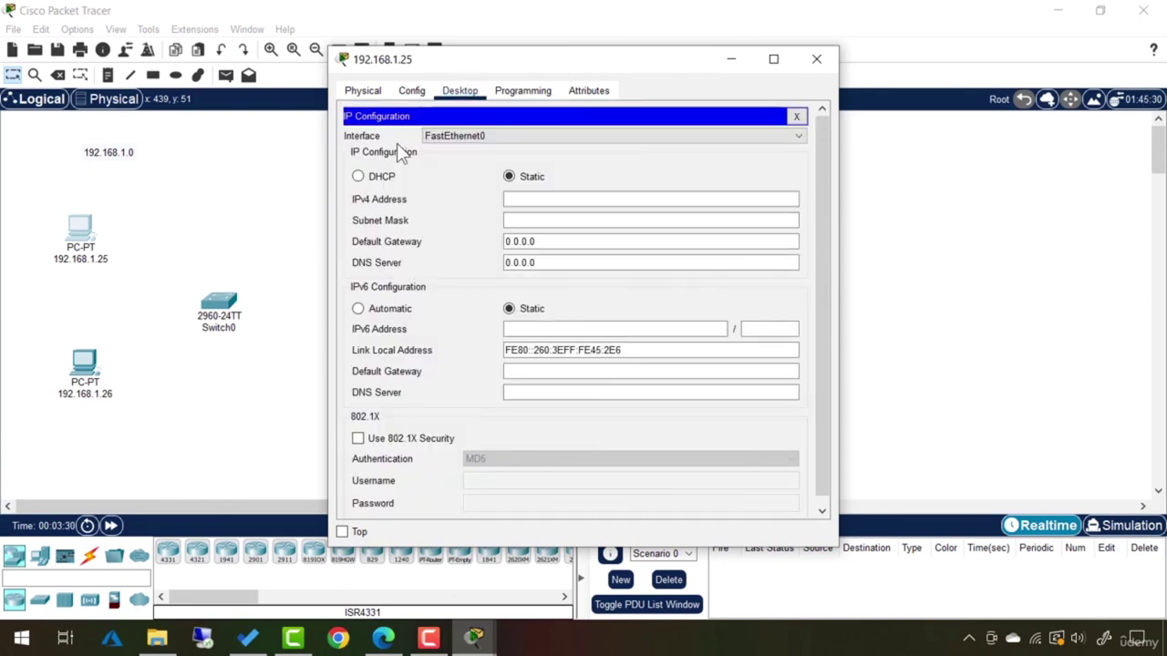
left_click(525, 199)
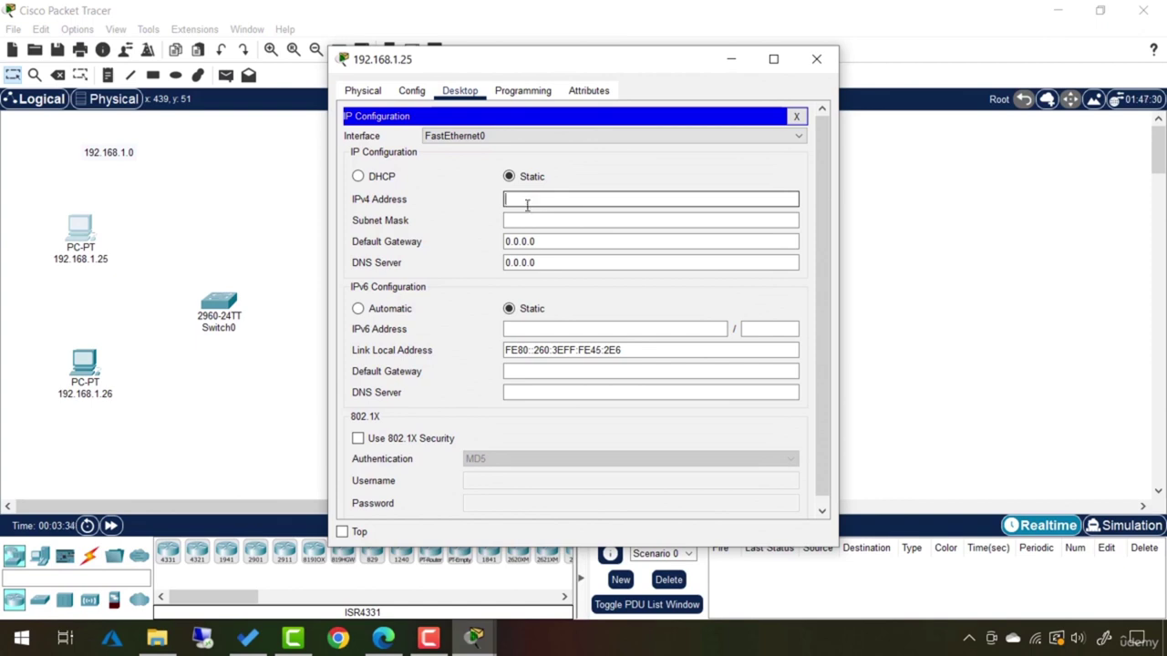
type("192.168.")
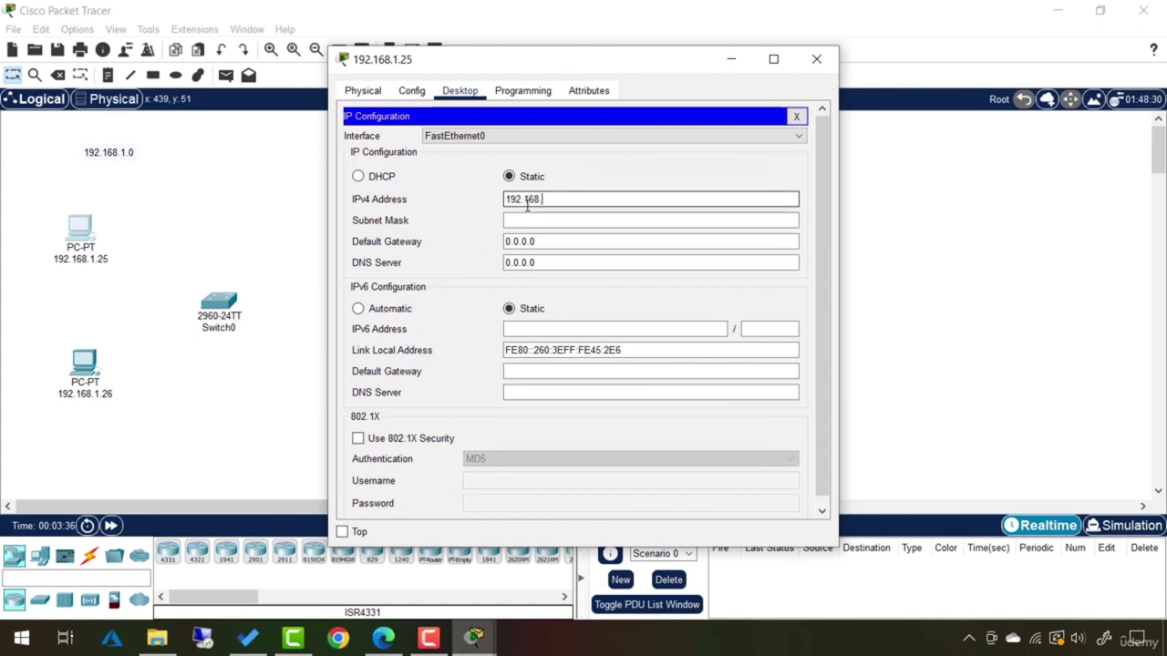
type("1.25")
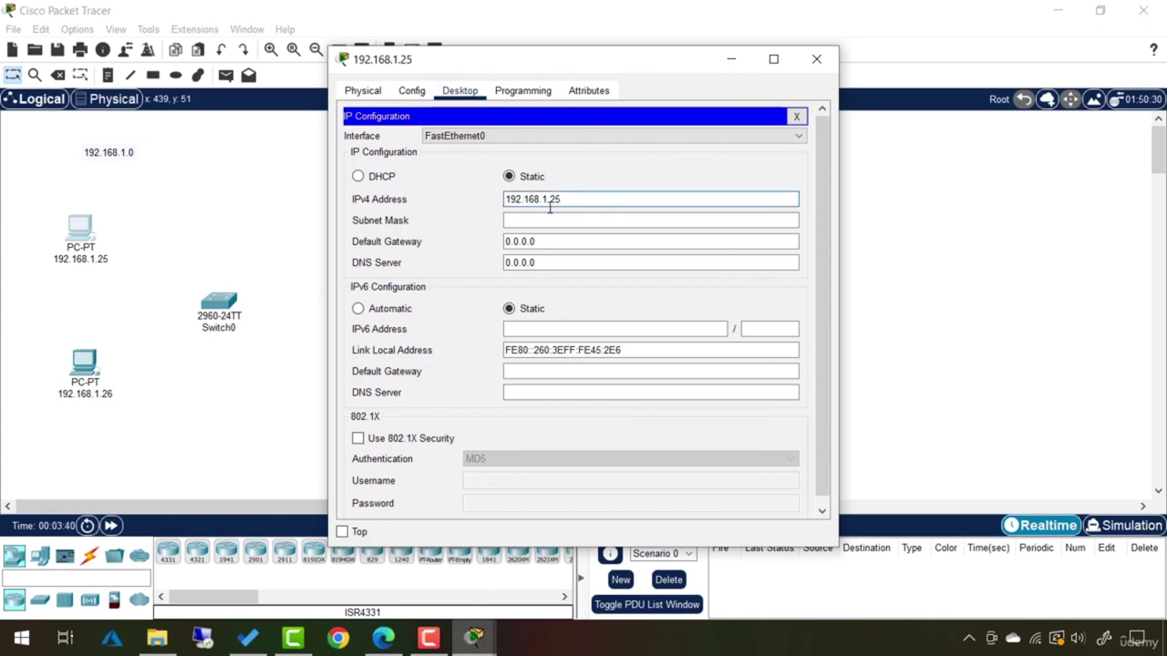
left_click(546, 221)
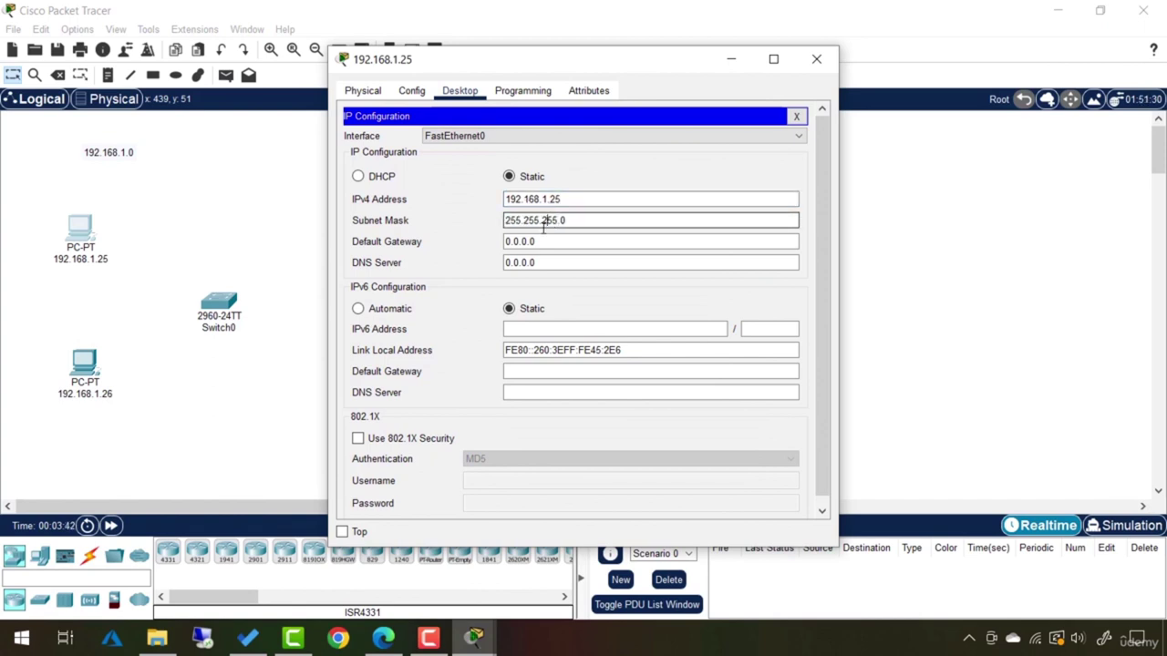
left_click(551, 241)
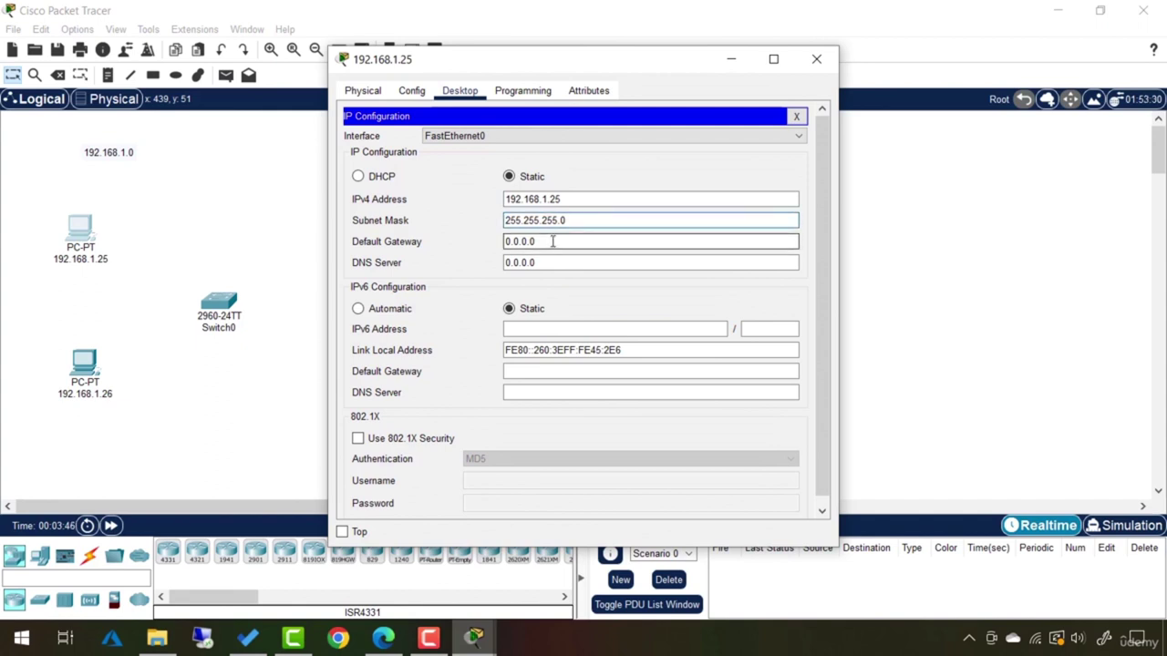
left_click_drag(551, 242, 465, 243)
type("192.168.1.1")
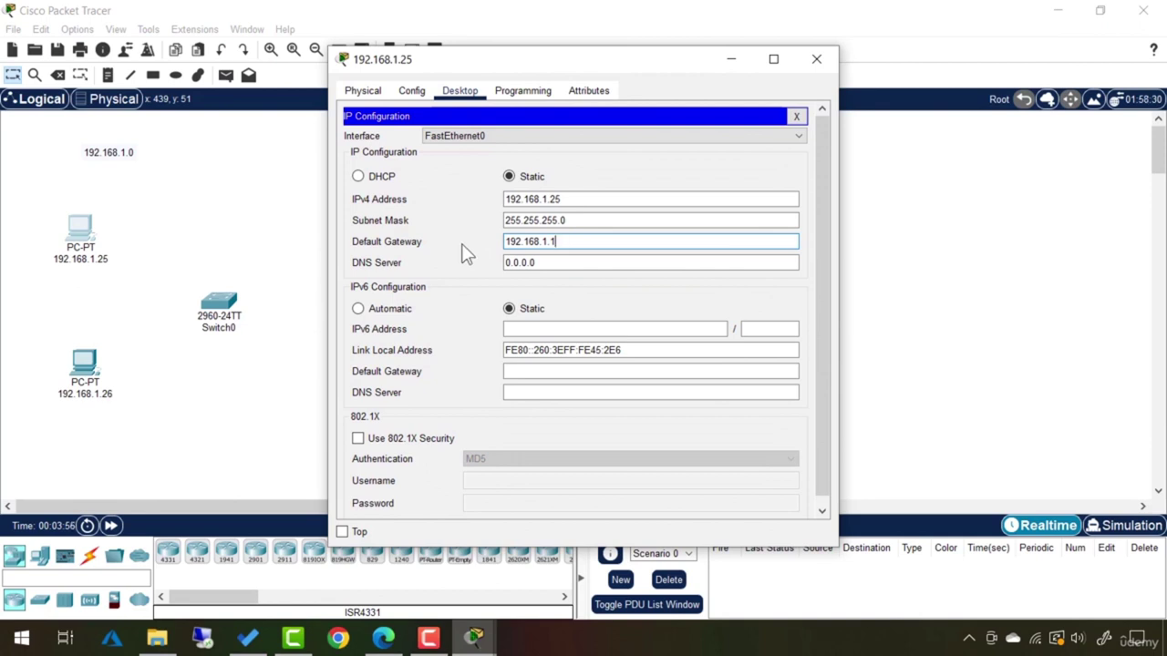
left_click(816, 58)
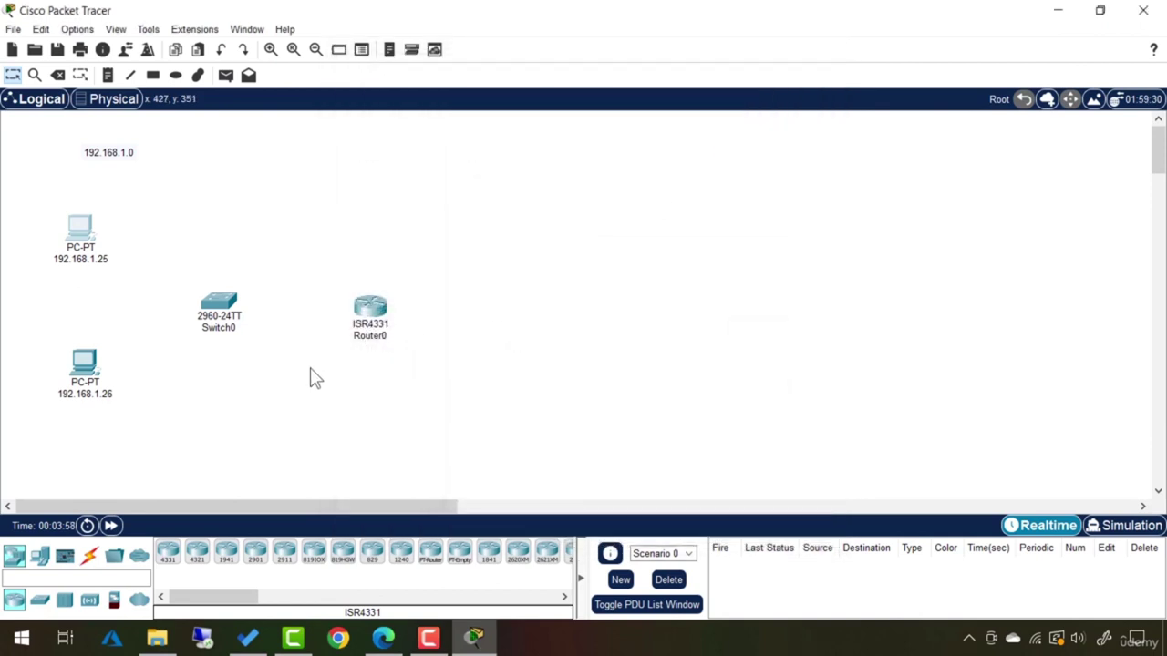
- Set the lower PC to IP 192.168.1.26, mask 255.255.255.0, gateway 192.168.1.1
left_click(85, 402)
left_click(84, 367)
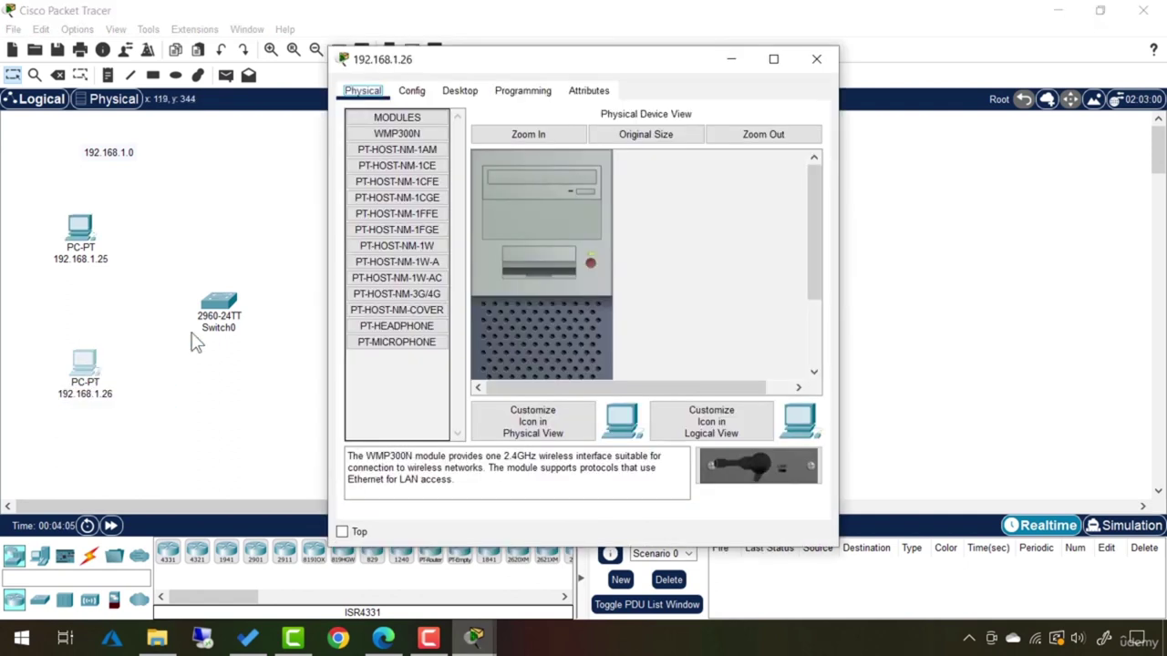
left_click(462, 94)
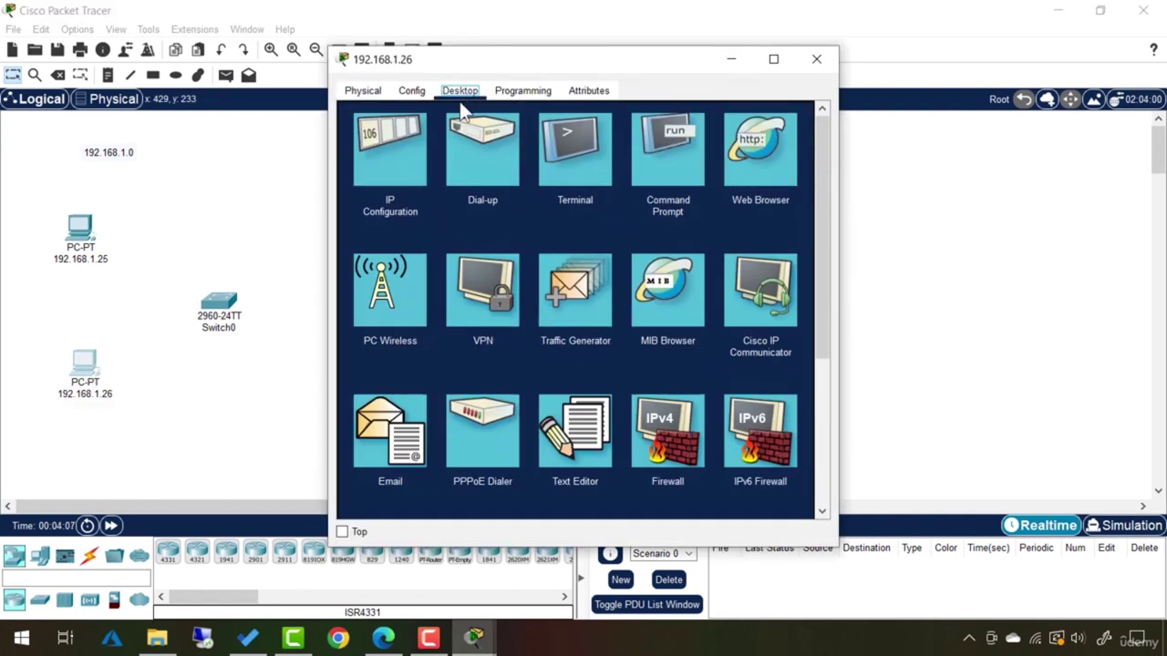
left_click(392, 148)
left_click(508, 201)
type("192.168.1.26")
left_click(517, 225)
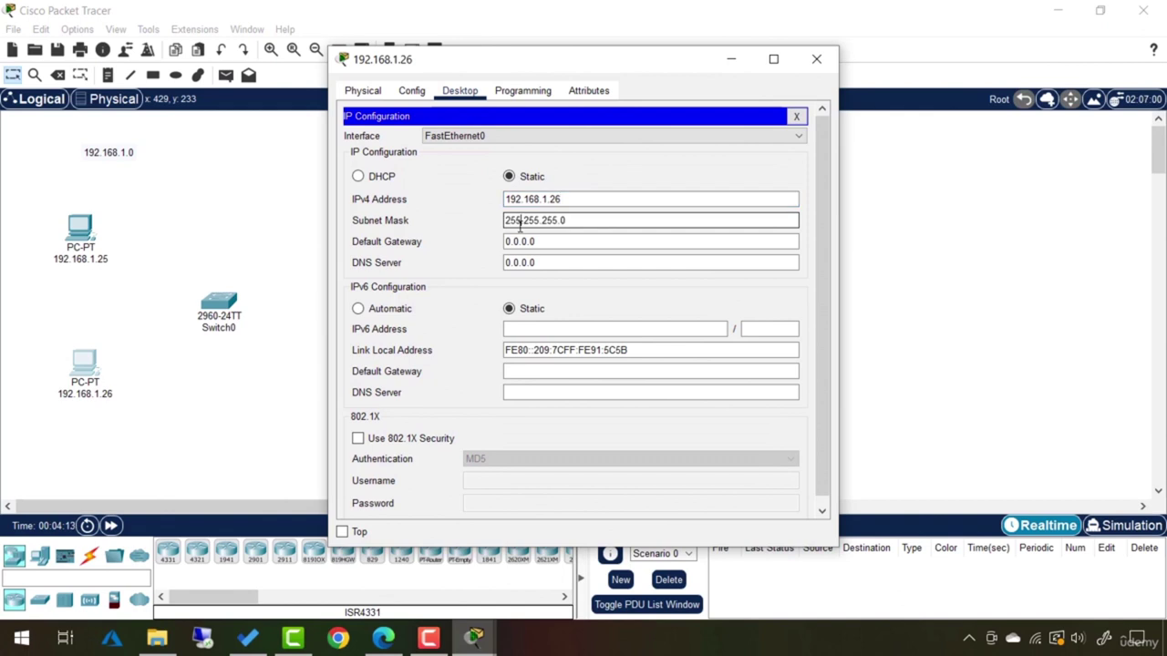
left_click(543, 241)
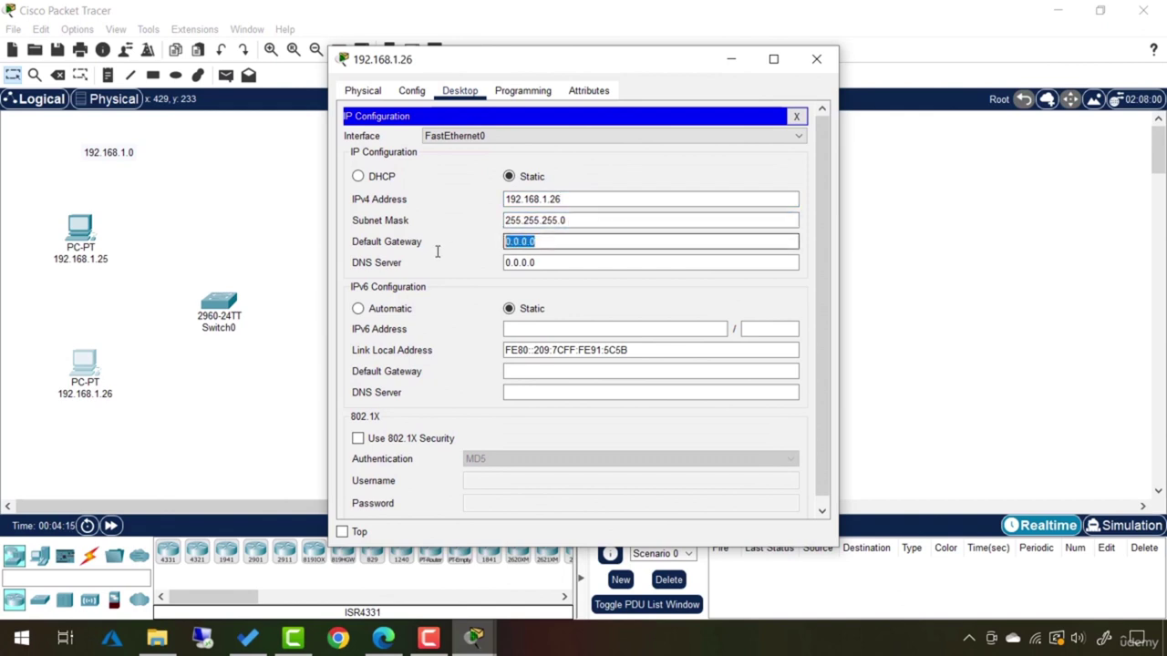
double_click(507, 244)
type("192.168.1.1")
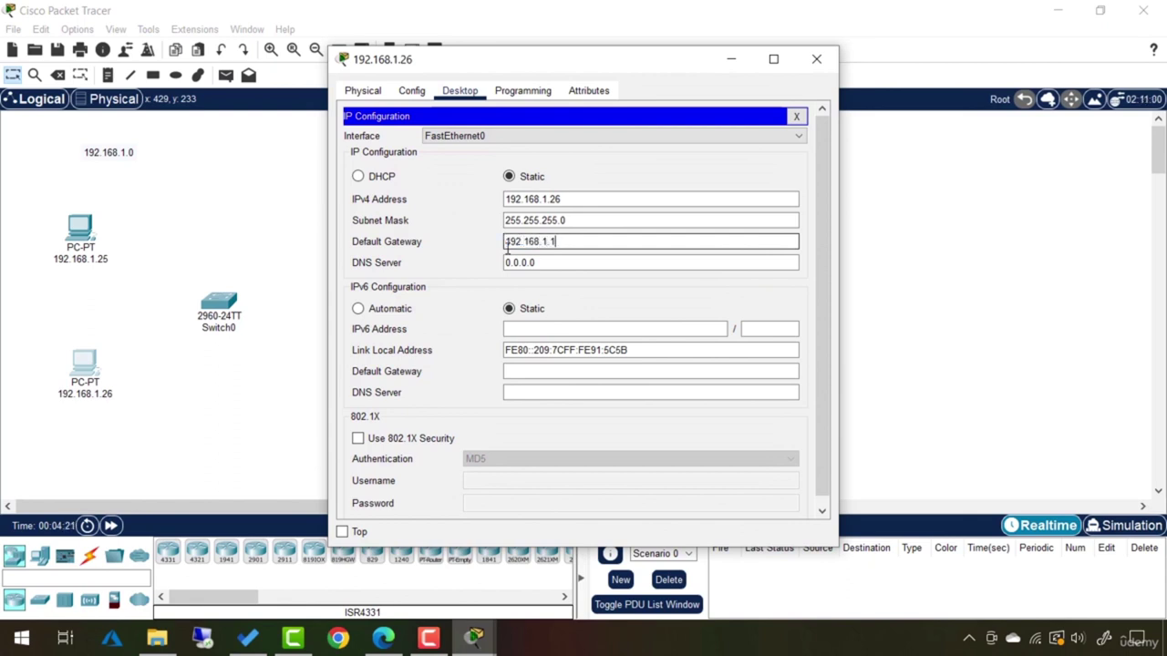
left_click(527, 262)
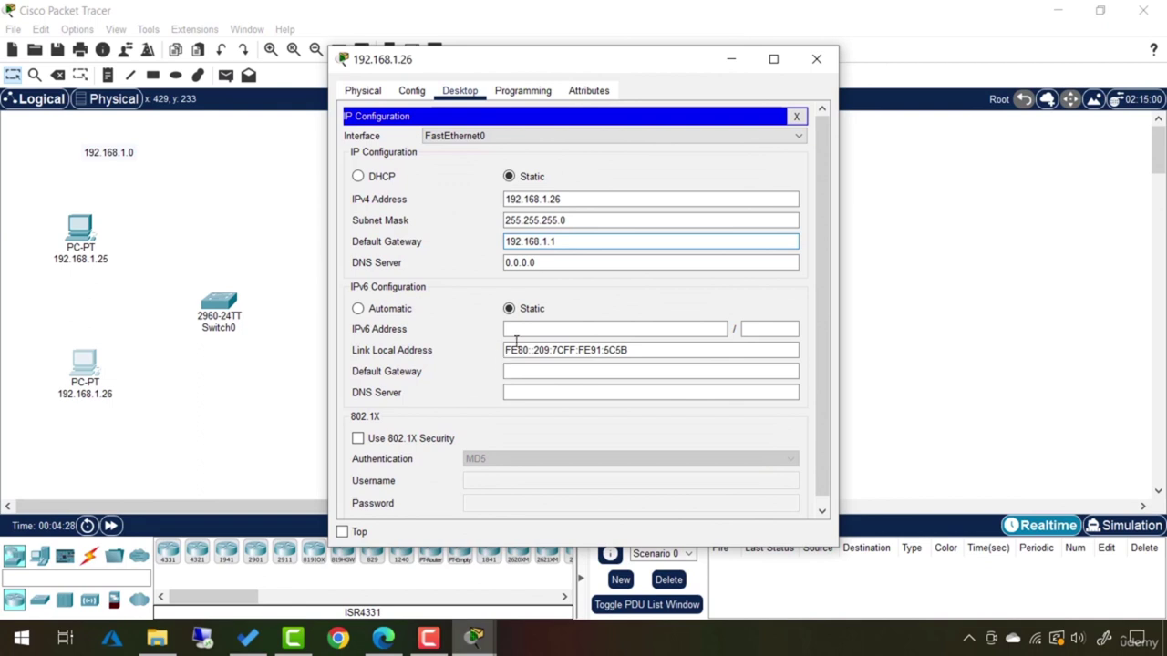
left_click(817, 59)
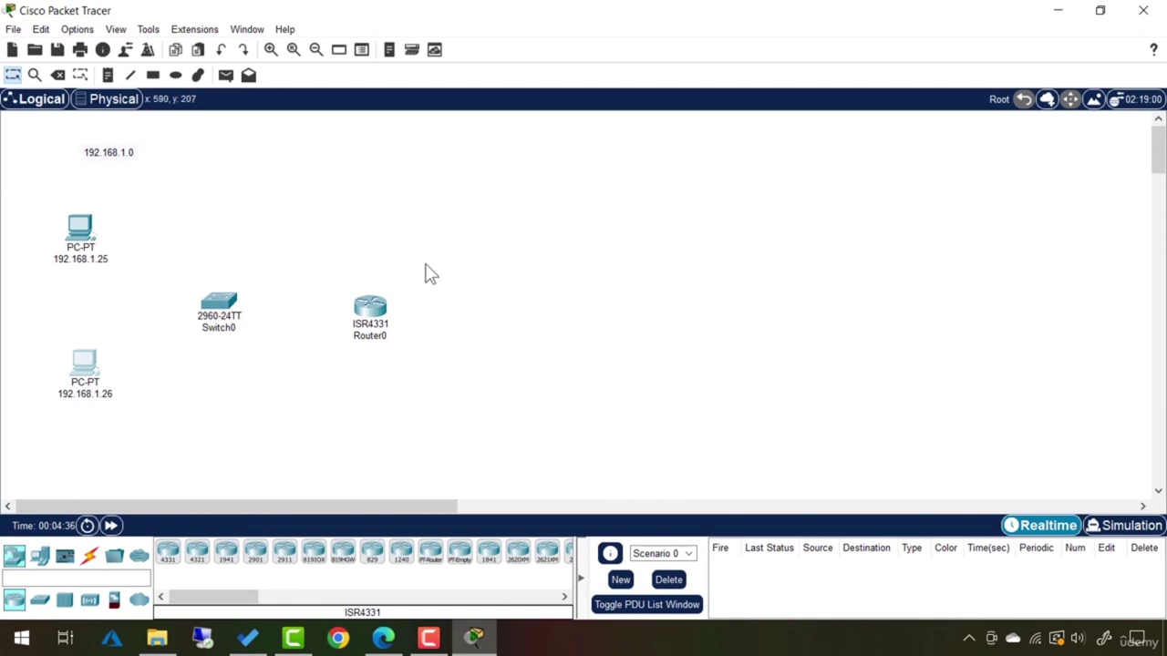
- Check Switch0's device window, then show the Connections cable types
left_click(222, 303)
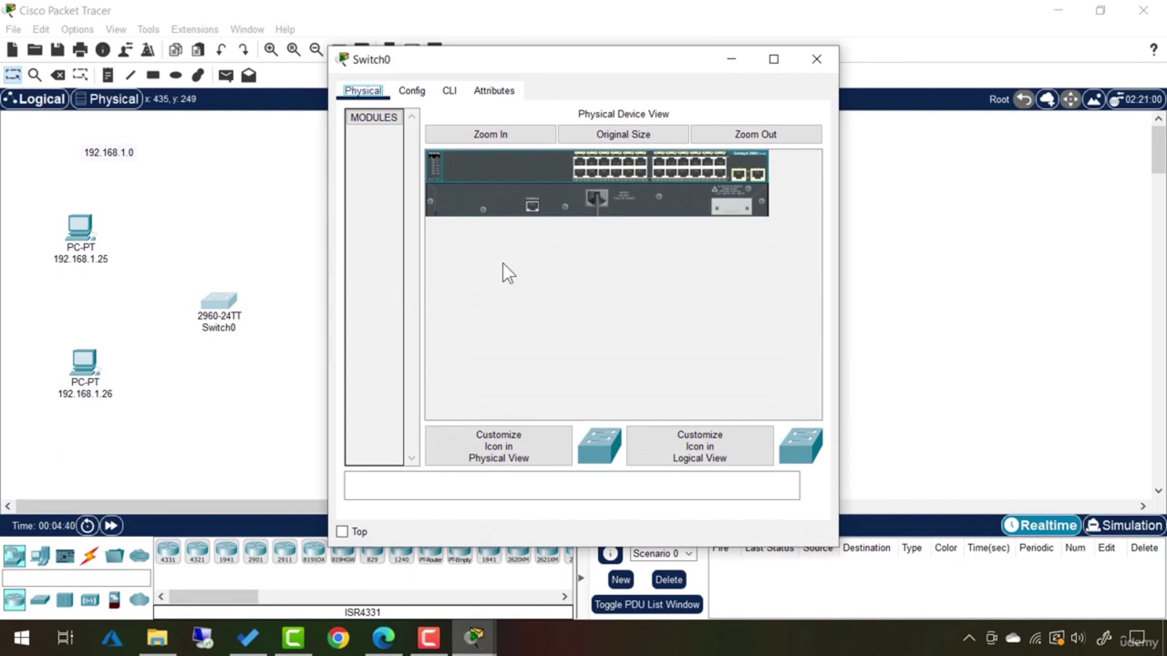
left_click(820, 62)
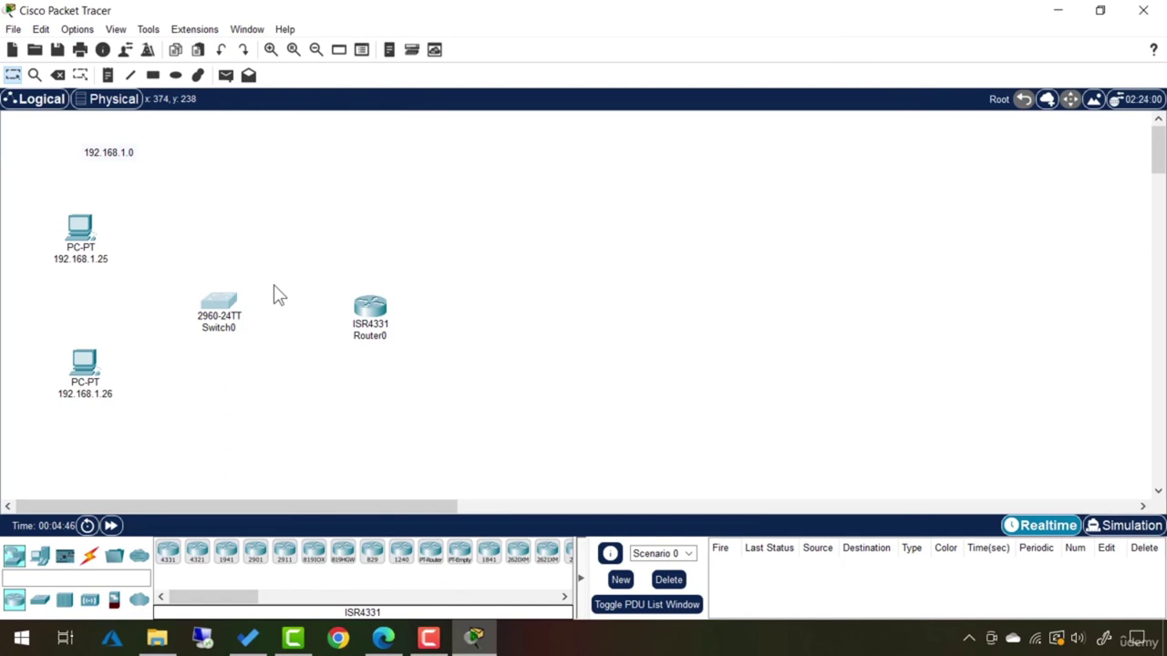
left_click(90, 560)
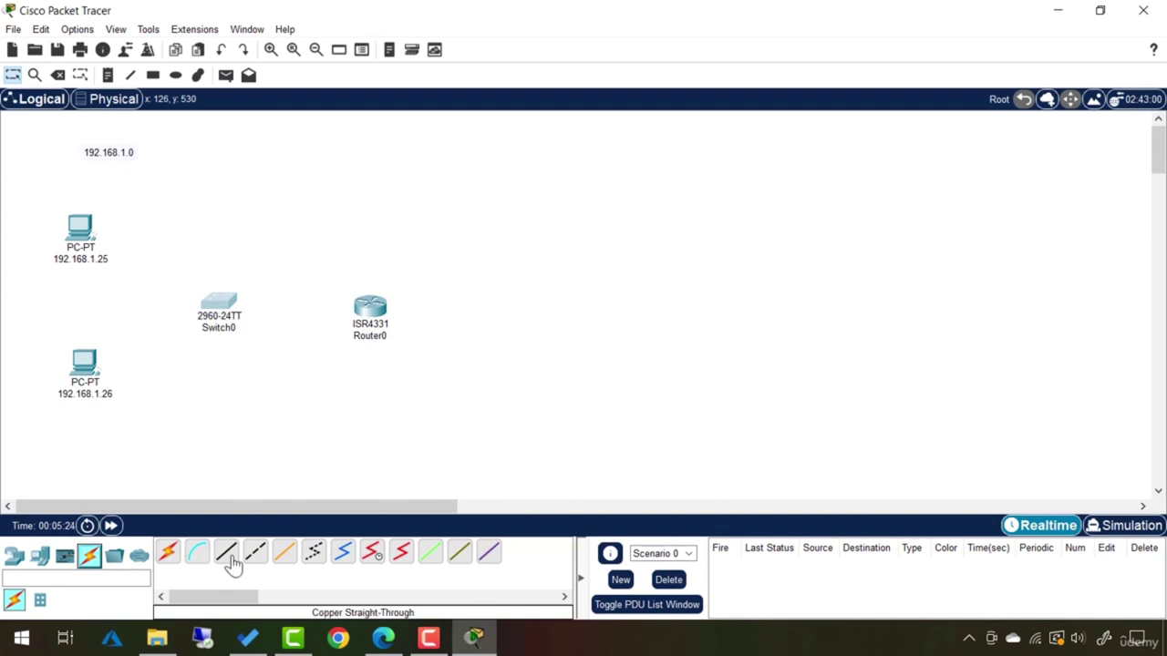
- Run copper straight-through cables from PC 192.168.1.25 to Switch0 Fa0/1 and PC 192.168.1.26 to Fa0/2
left_click(230, 558)
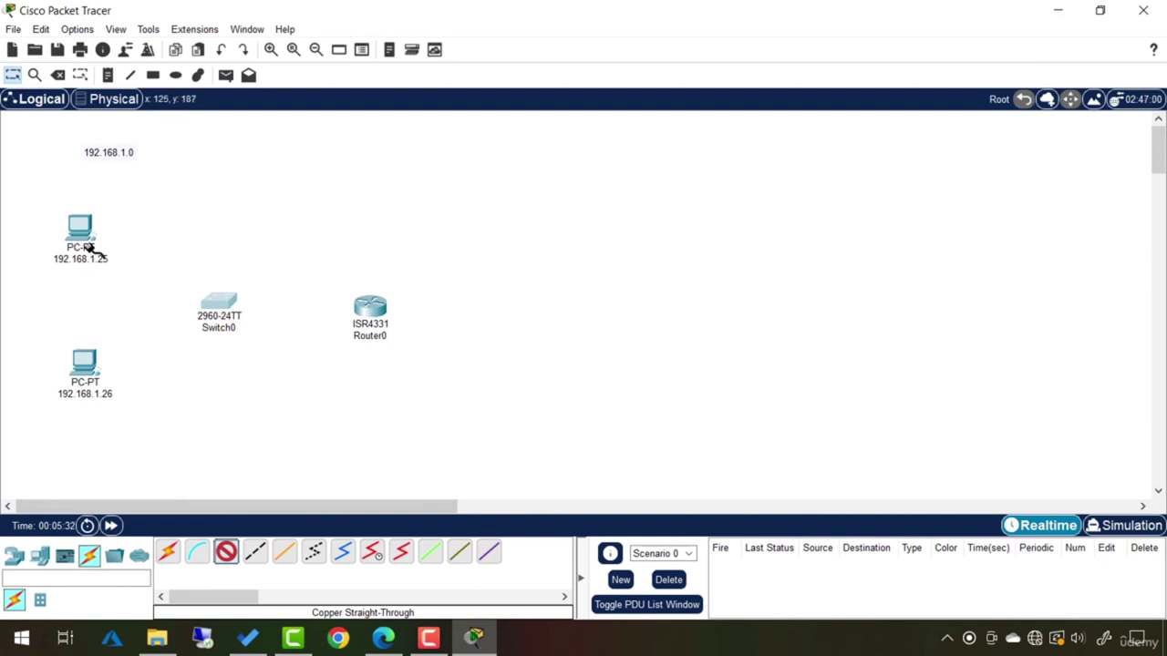
left_click(82, 240)
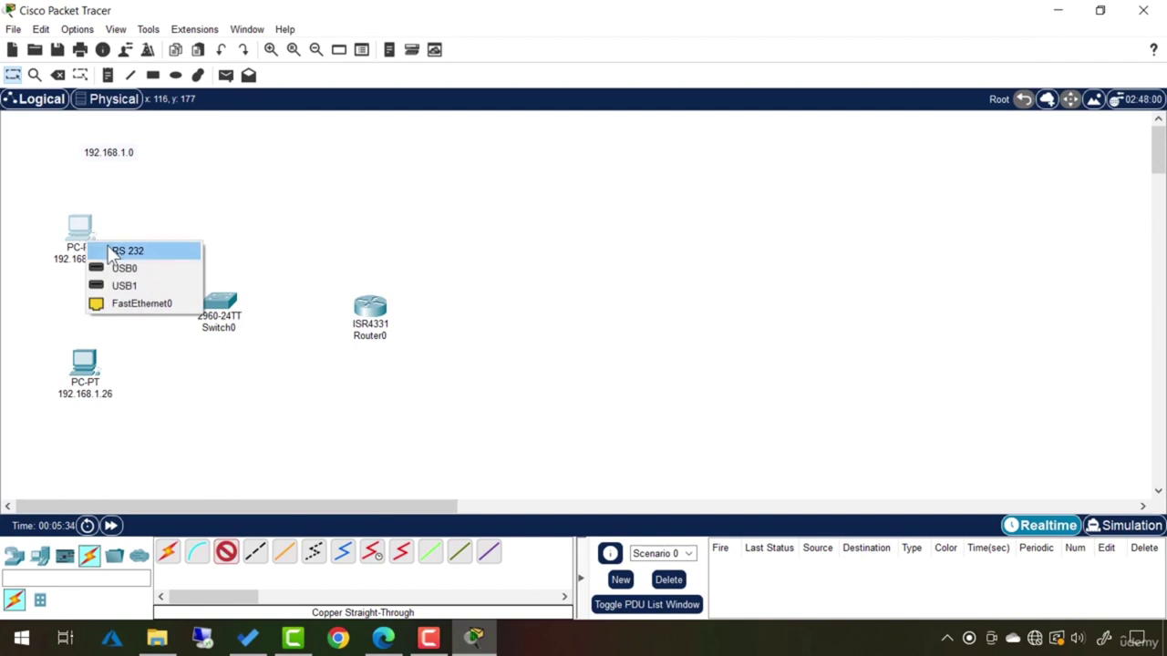
left_click(130, 307)
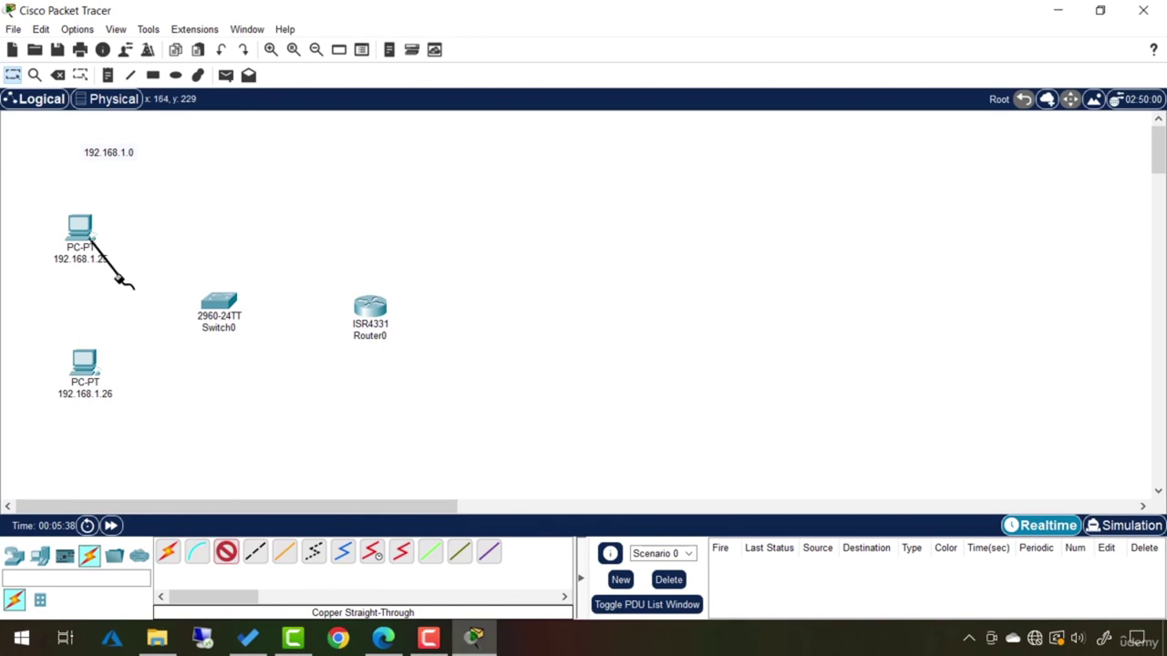
left_click(218, 304)
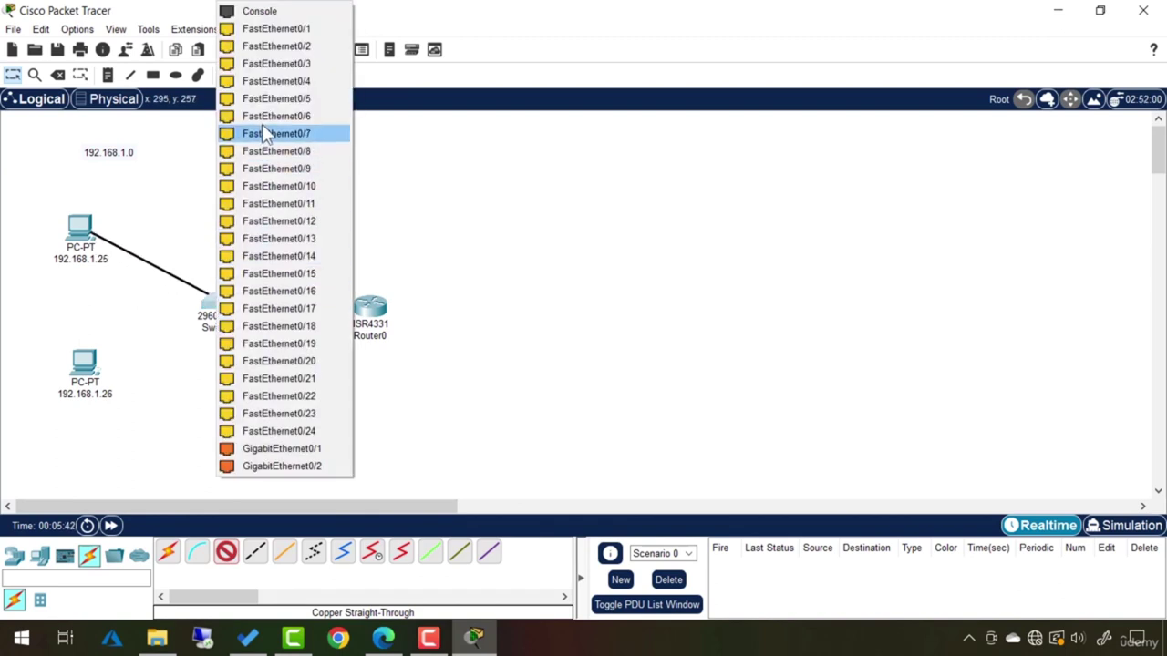
left_click(307, 32)
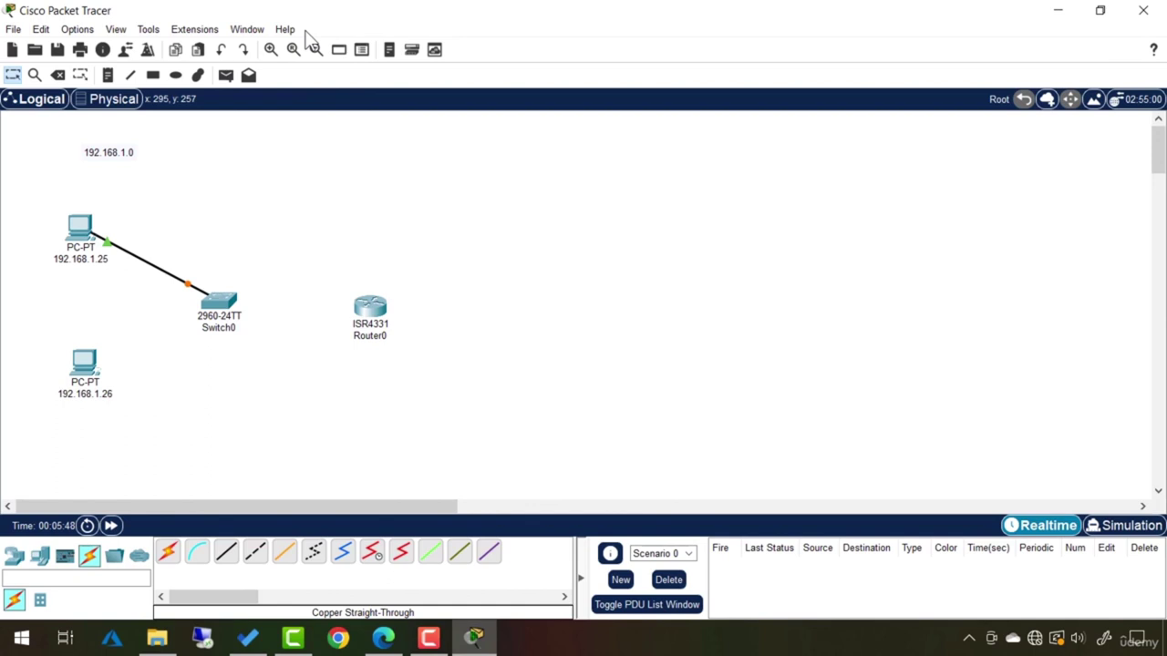
left_click(227, 554)
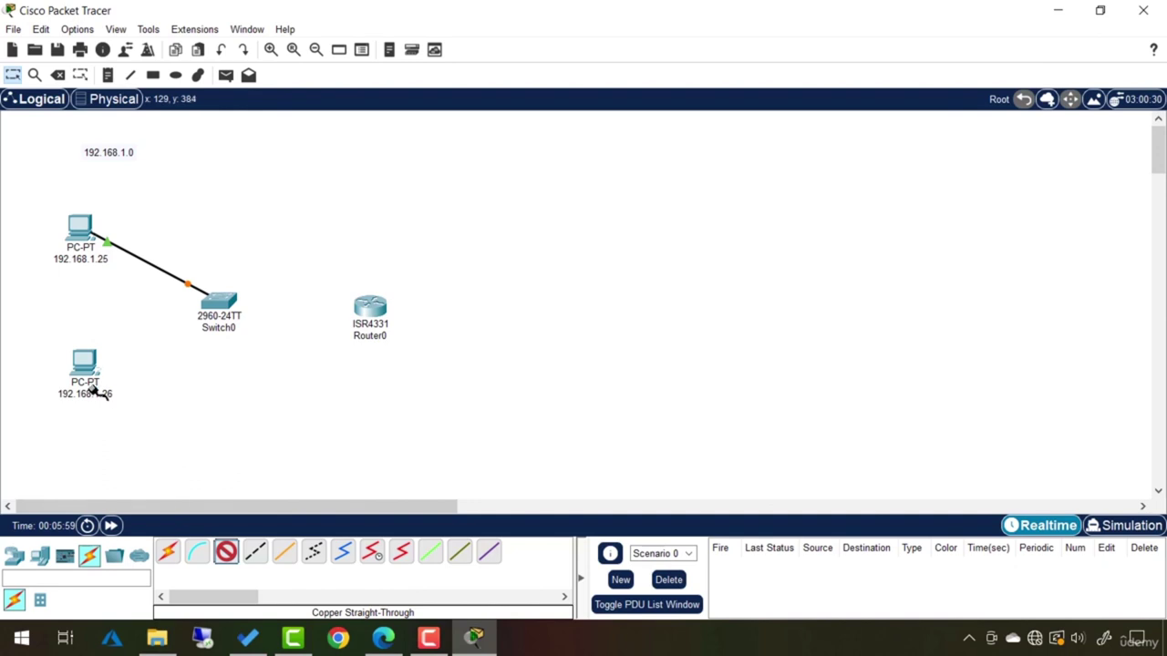
left_click(86, 370)
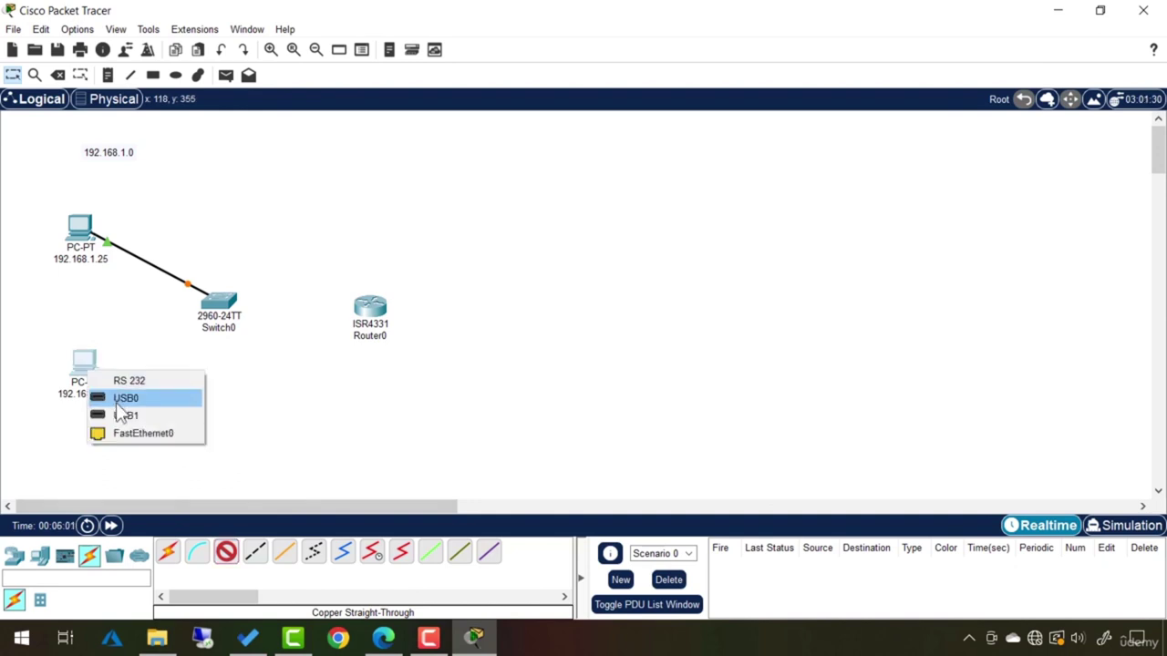
left_click(127, 433)
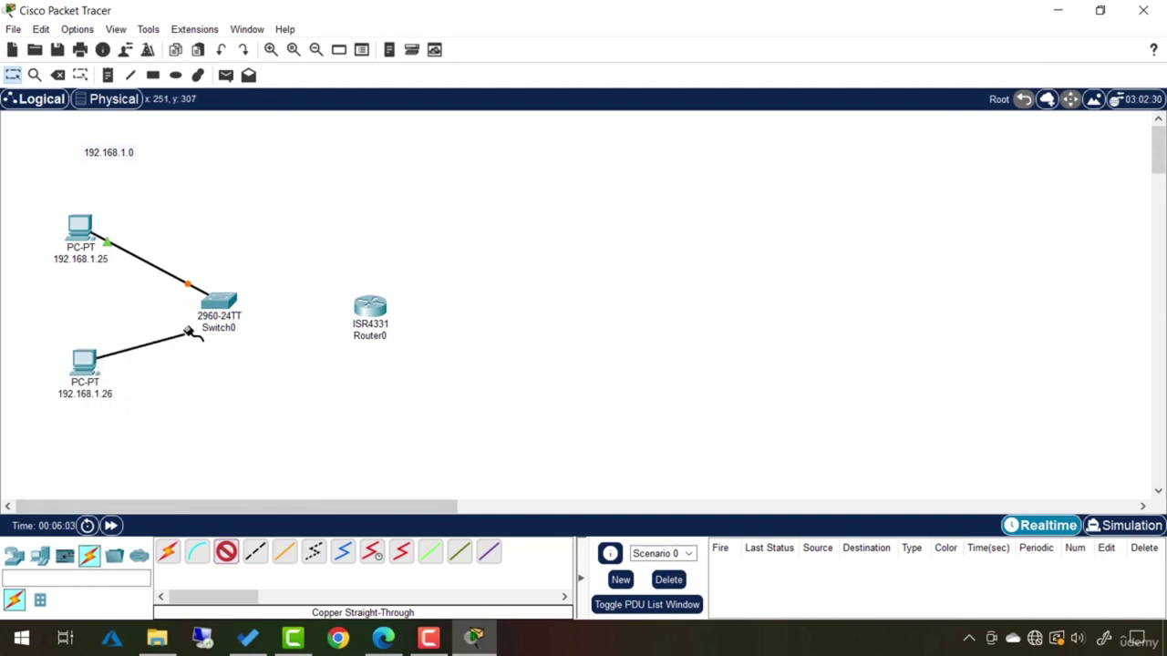
left_click(210, 305)
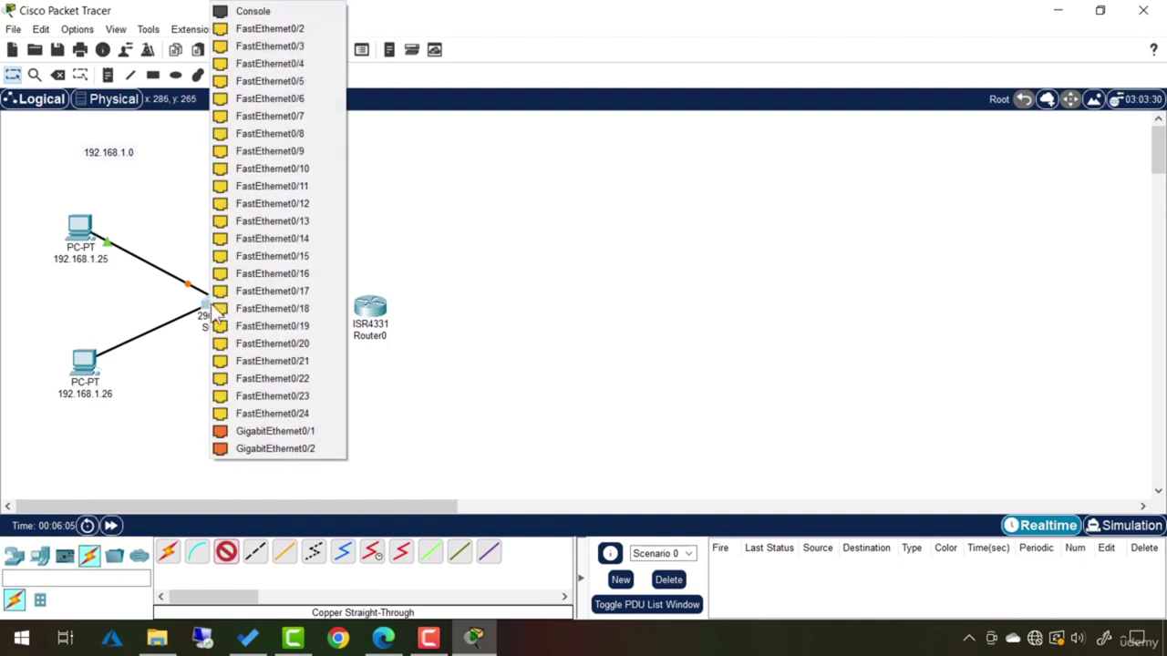
left_click(242, 30)
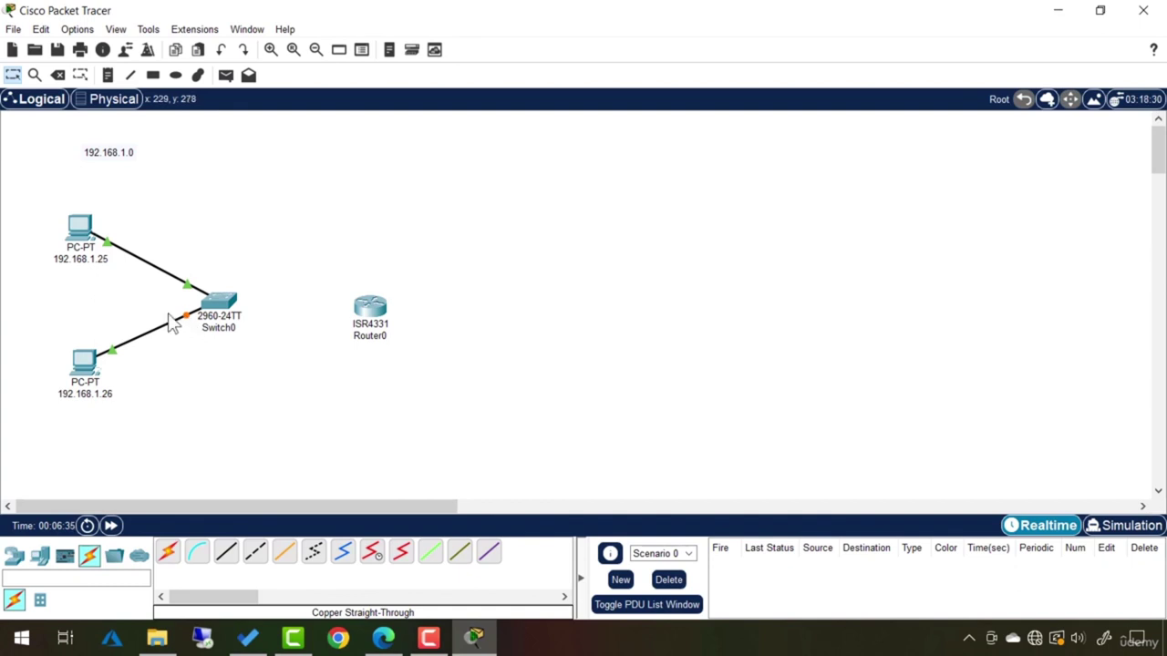
left_click(80, 229)
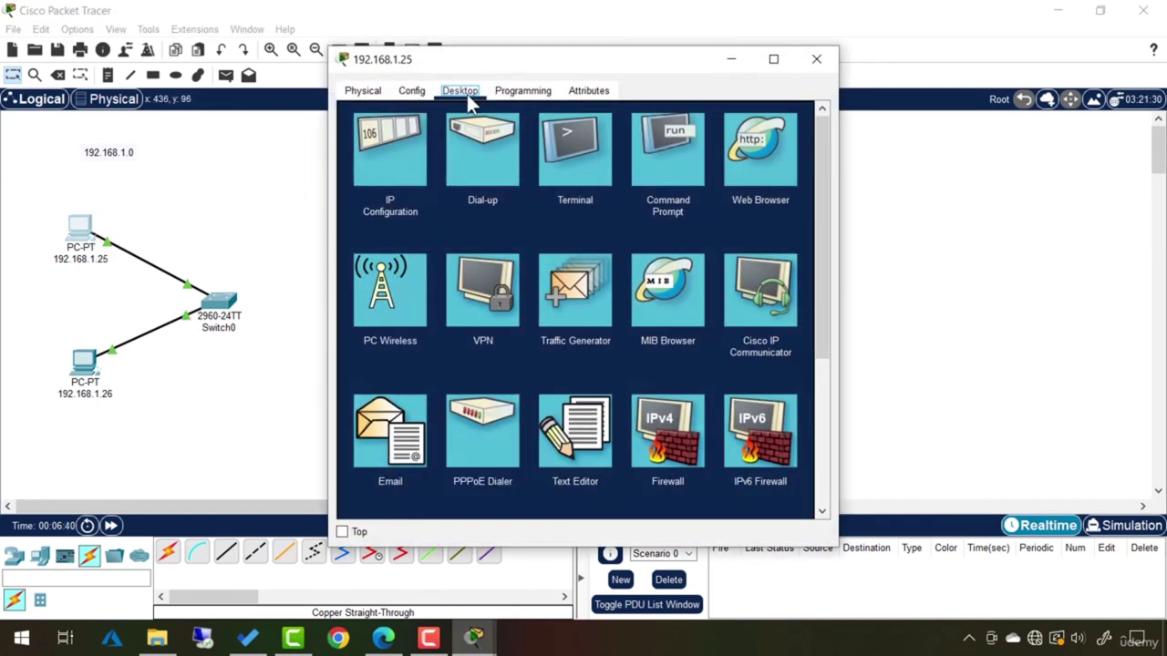
- From PC 192.168.1.25's command prompt run ipconfig, then ping 192.168.1.26 successfully
left_click(661, 162)
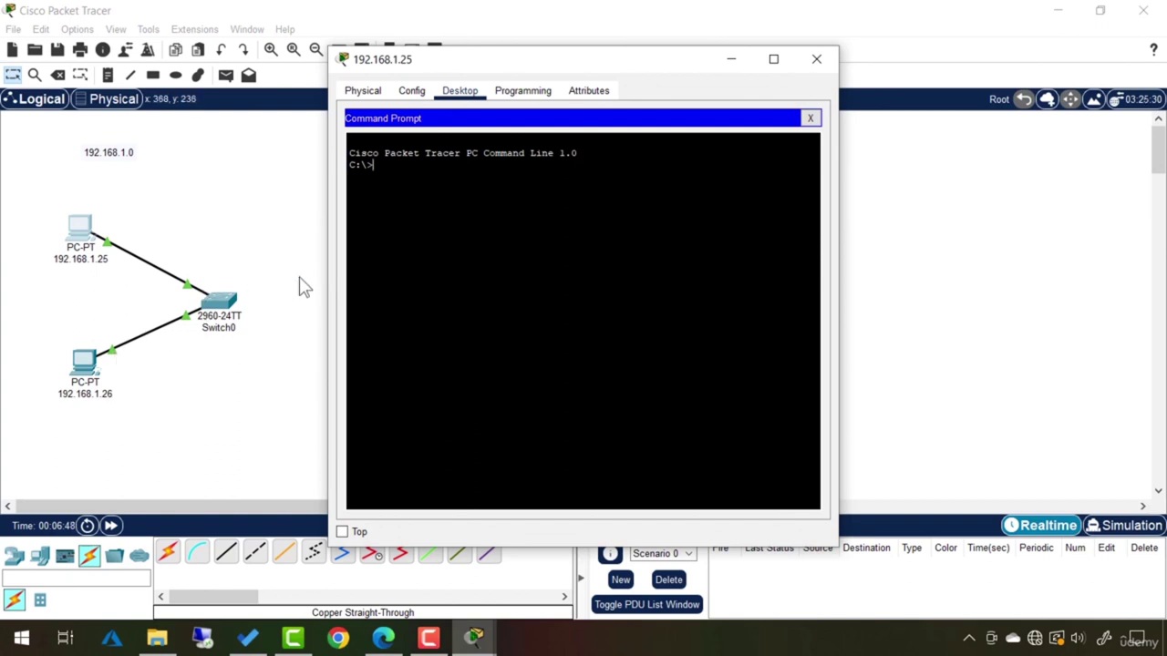
type("ipconfig")
key("Return")
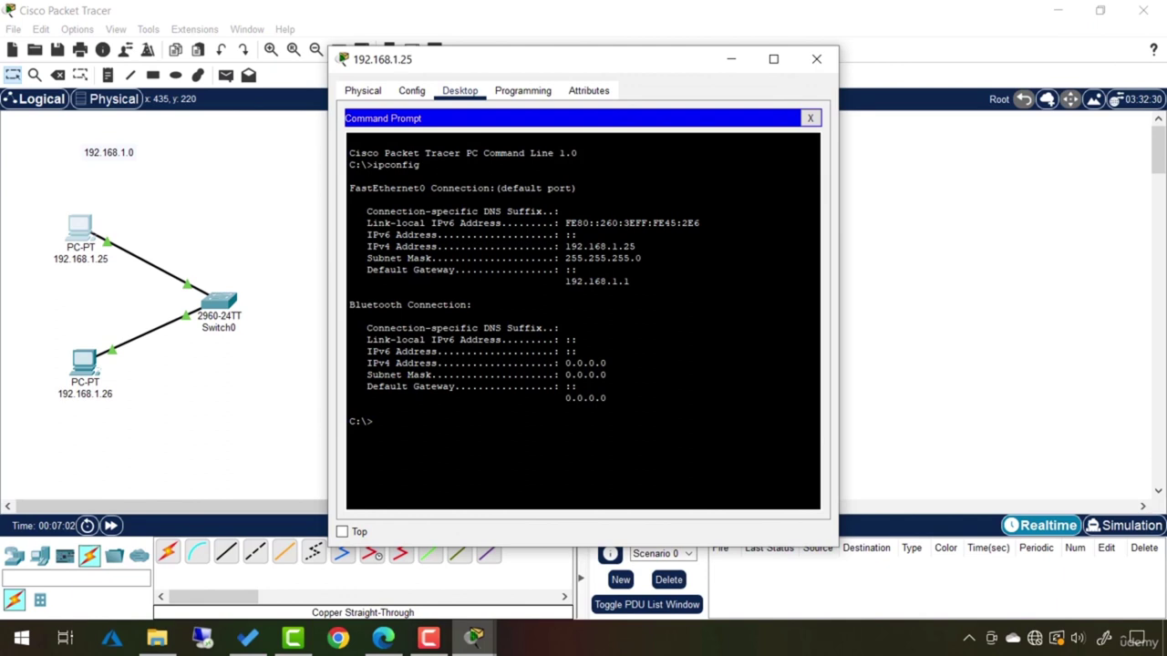
type("ping 192.168.1.26")
key("Return")
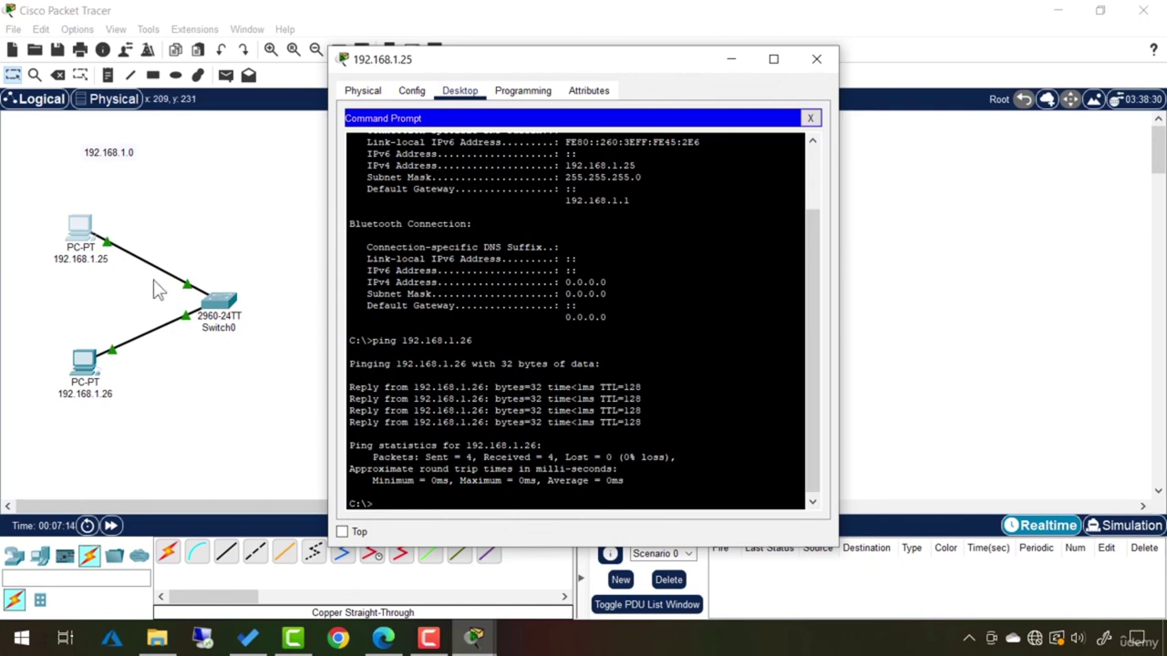
left_click(817, 60)
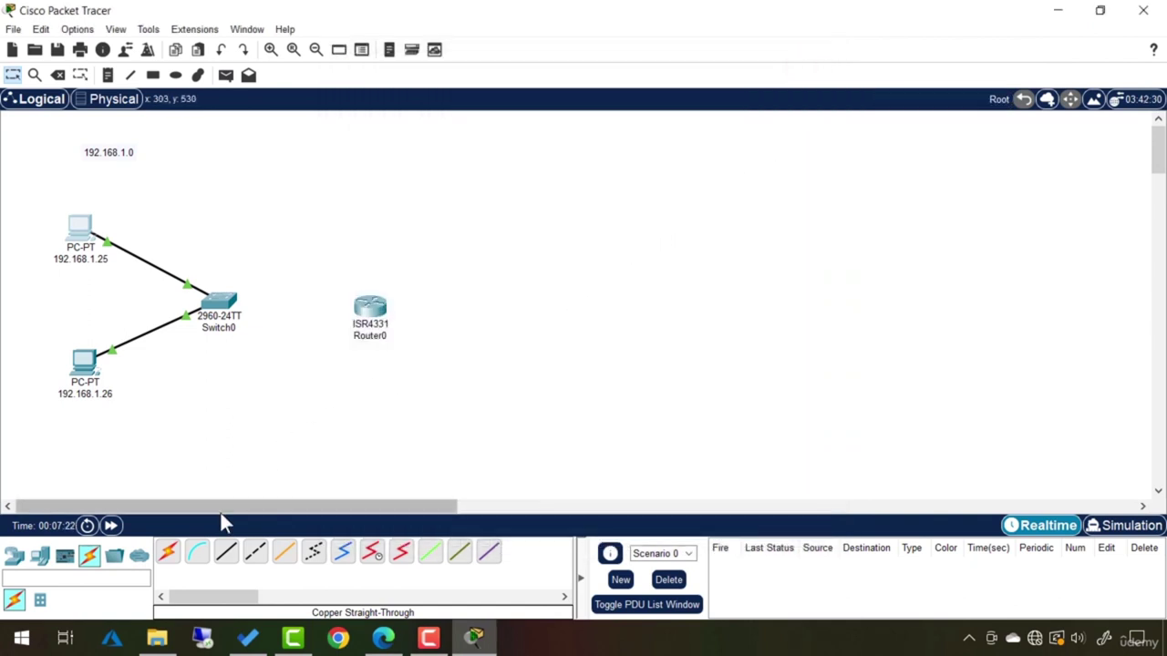
- Run a copper straight-through cable from Switch0 Gig0/1 to Router0 Gig0/0/0
left_click(226, 556)
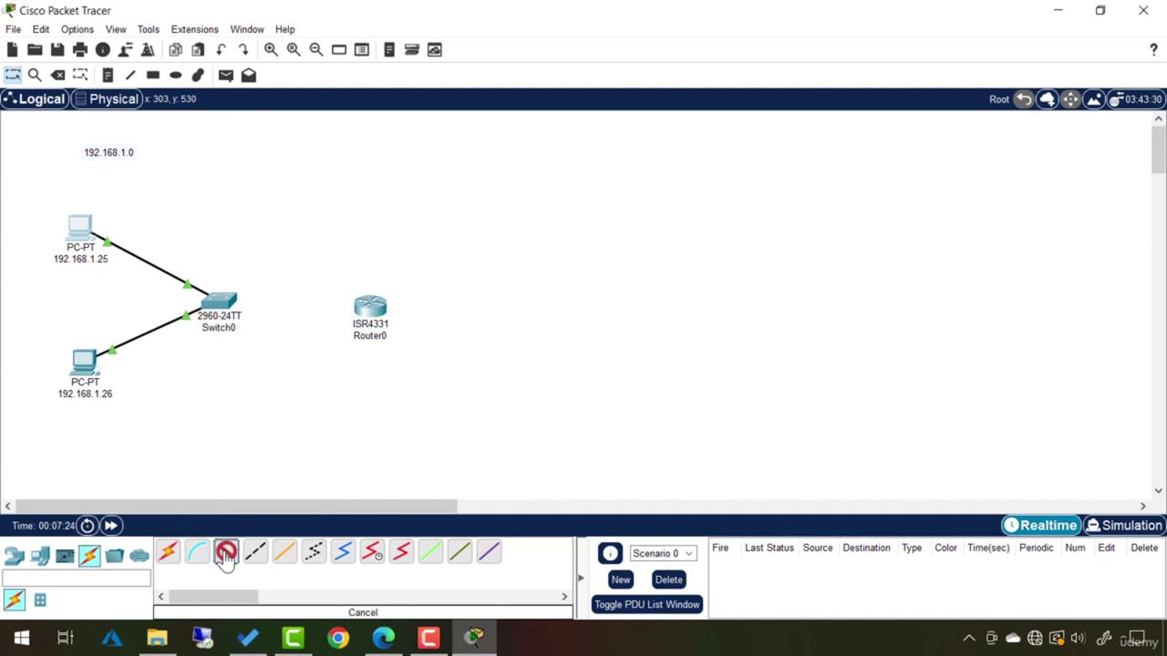
left_click(224, 299)
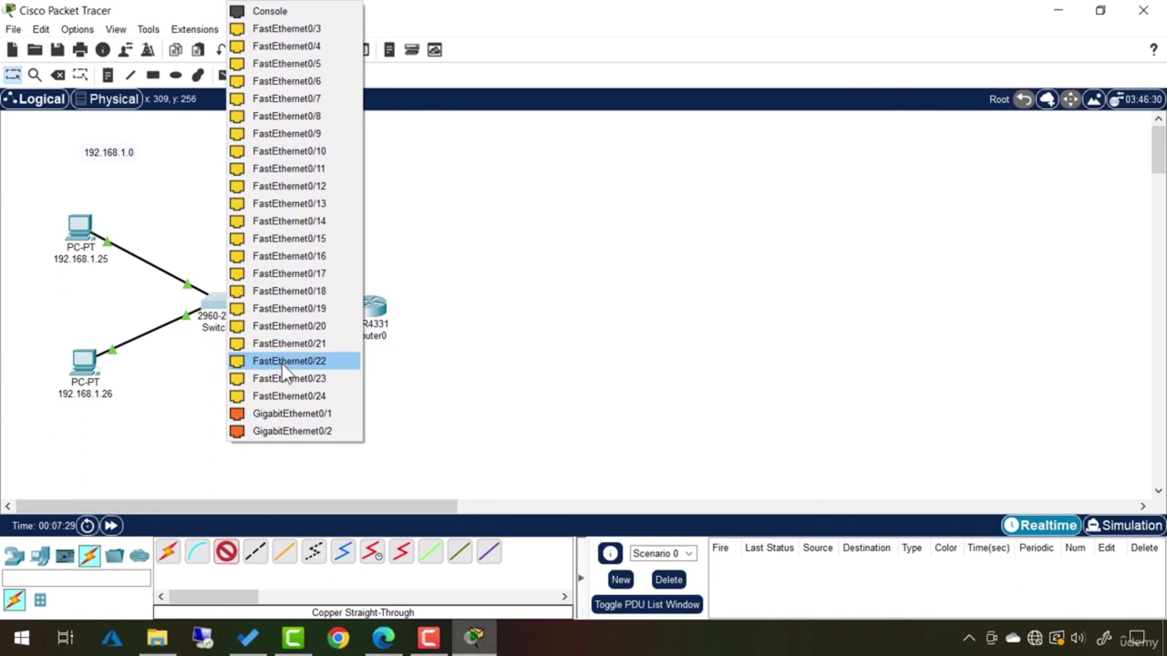
left_click(282, 416)
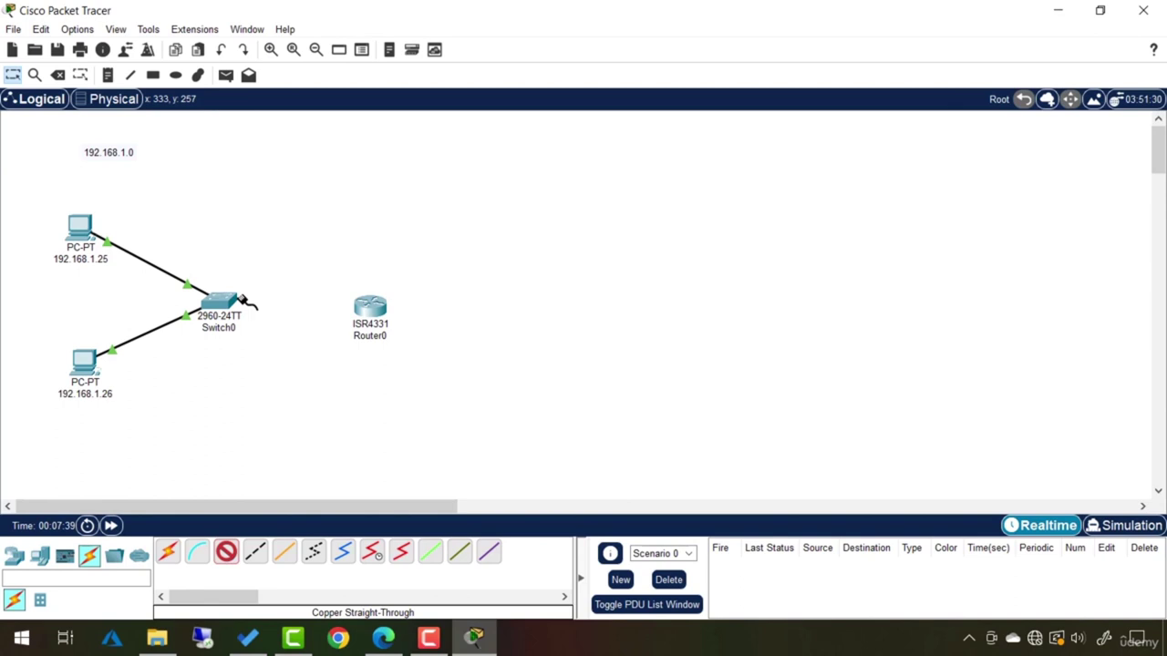
left_click(369, 305)
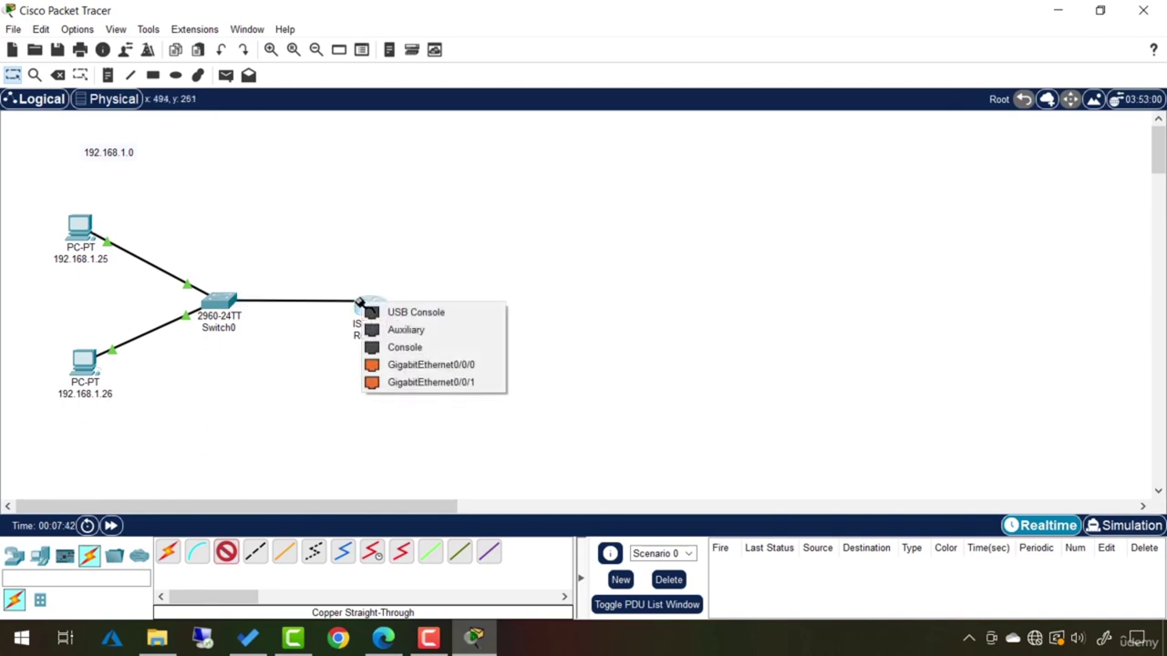
left_click(466, 366)
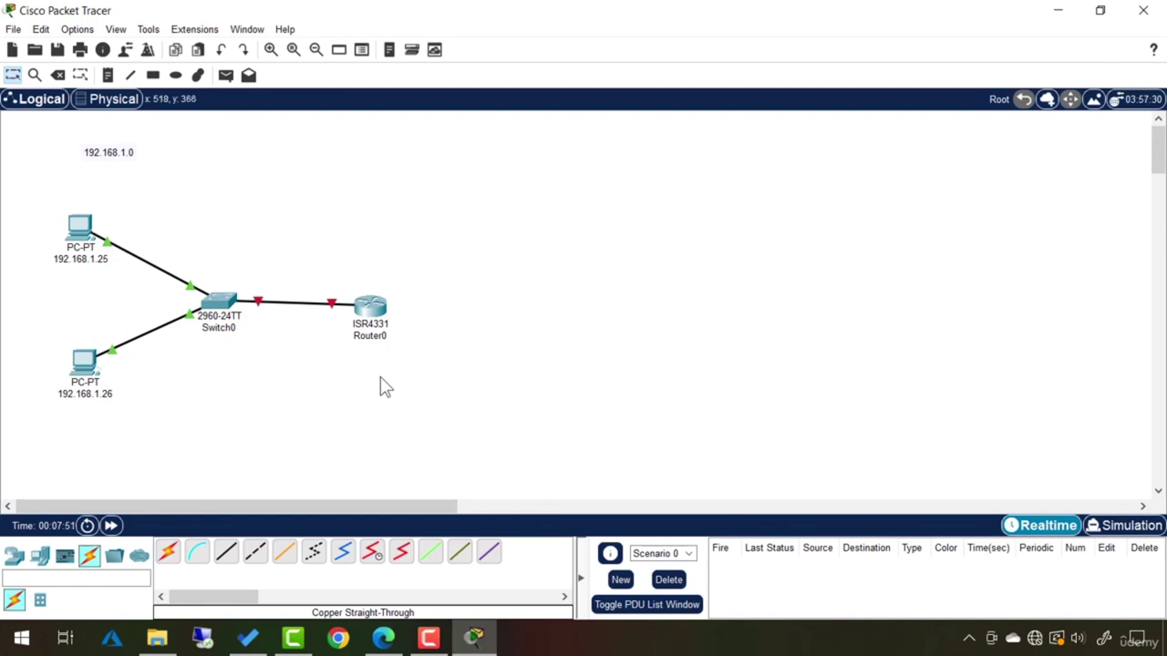
left_click(374, 308)
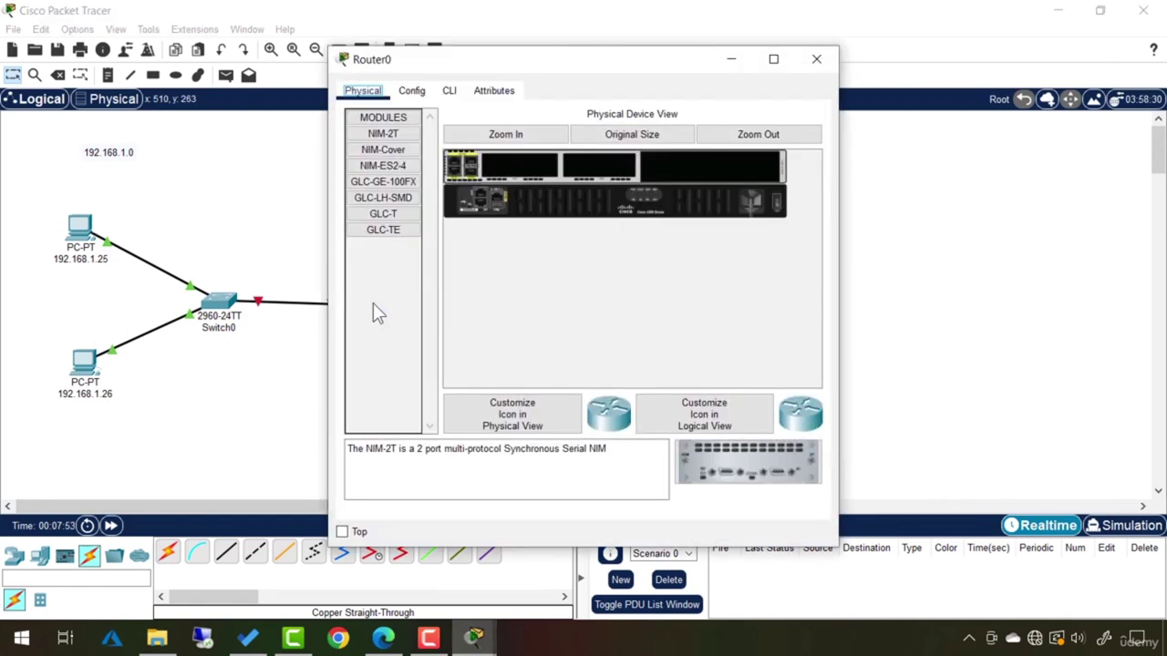
- Bring Router0's CLI to the Router> prompt, then return to its Global Settings page
left_click(422, 94)
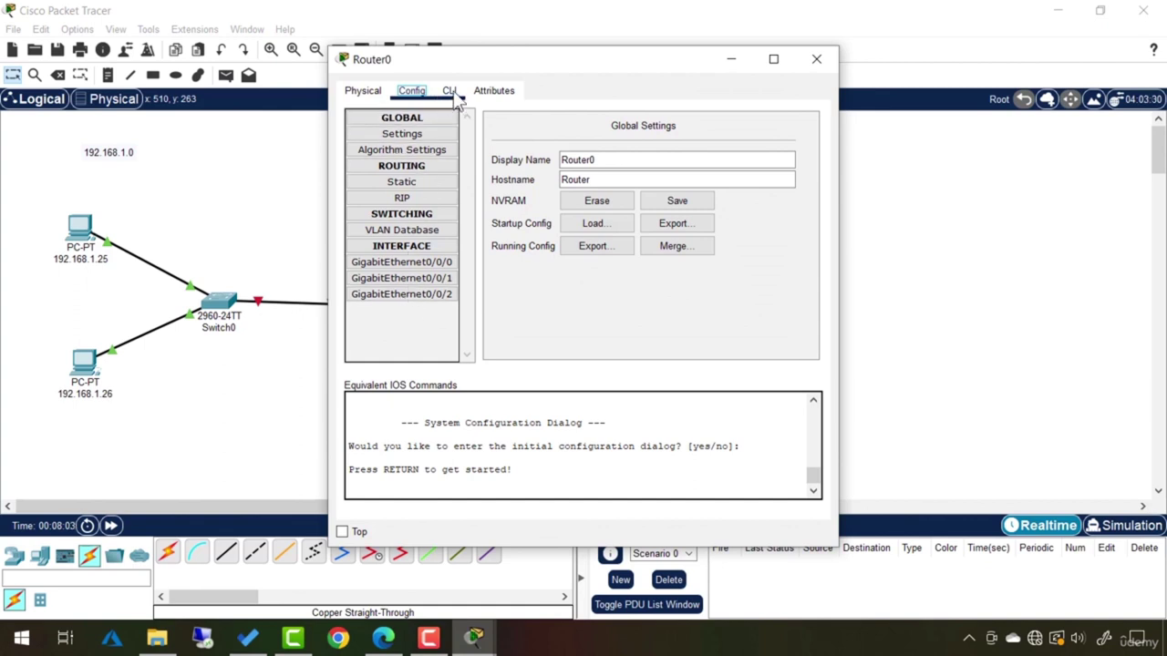
left_click(451, 93)
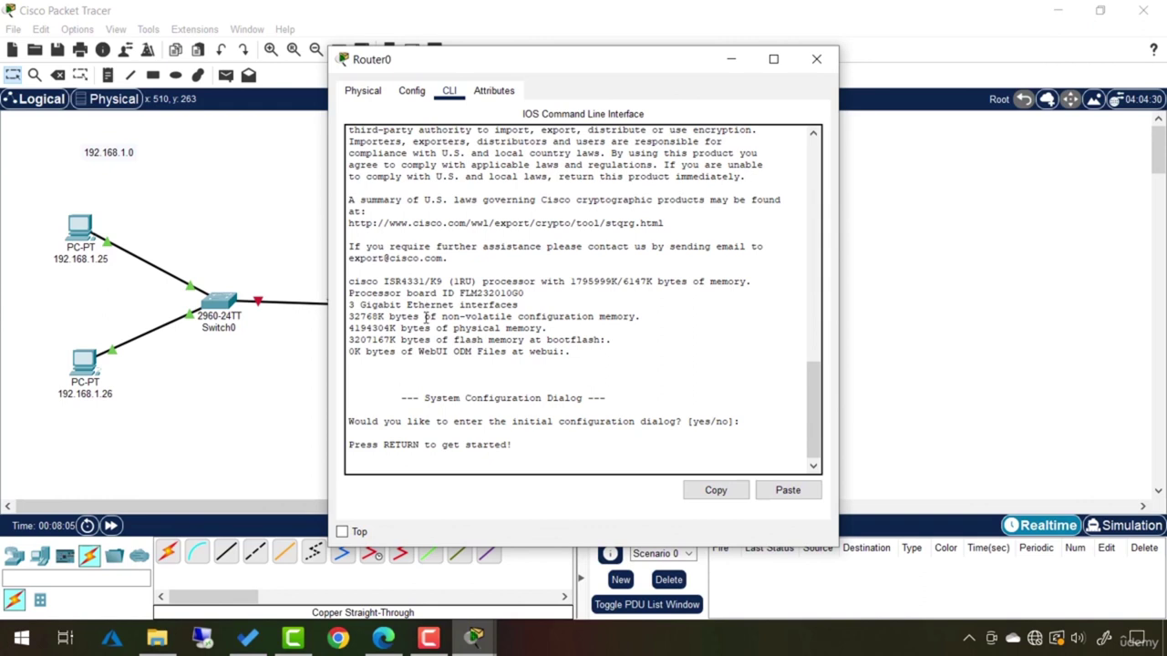
key("Return")
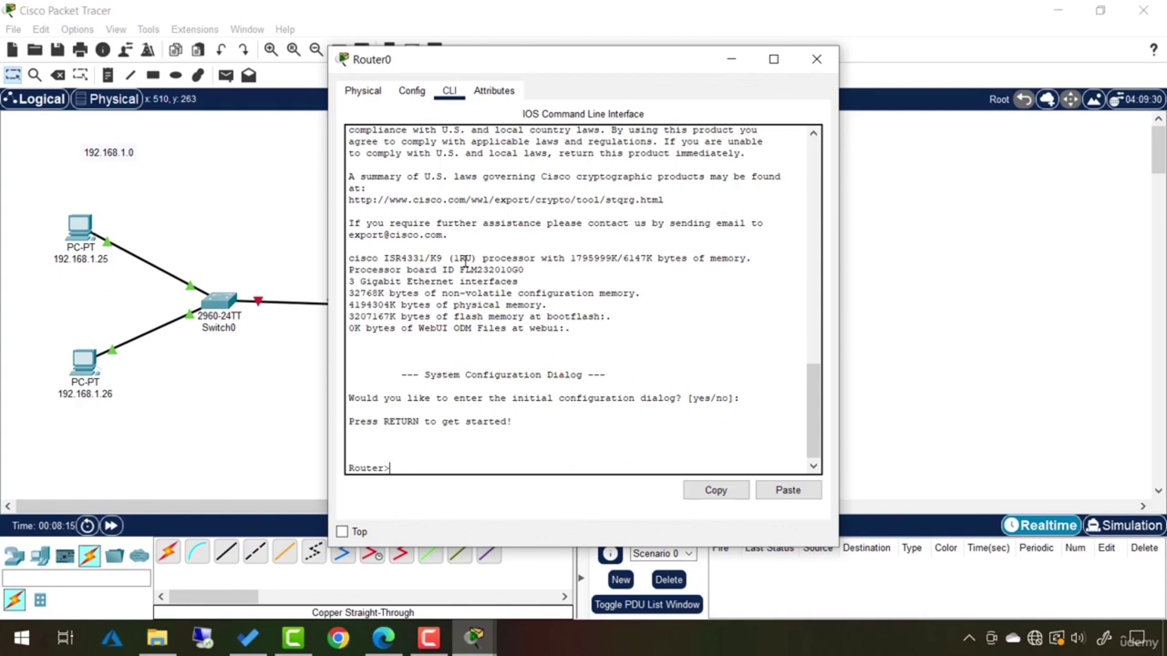
left_click(411, 92)
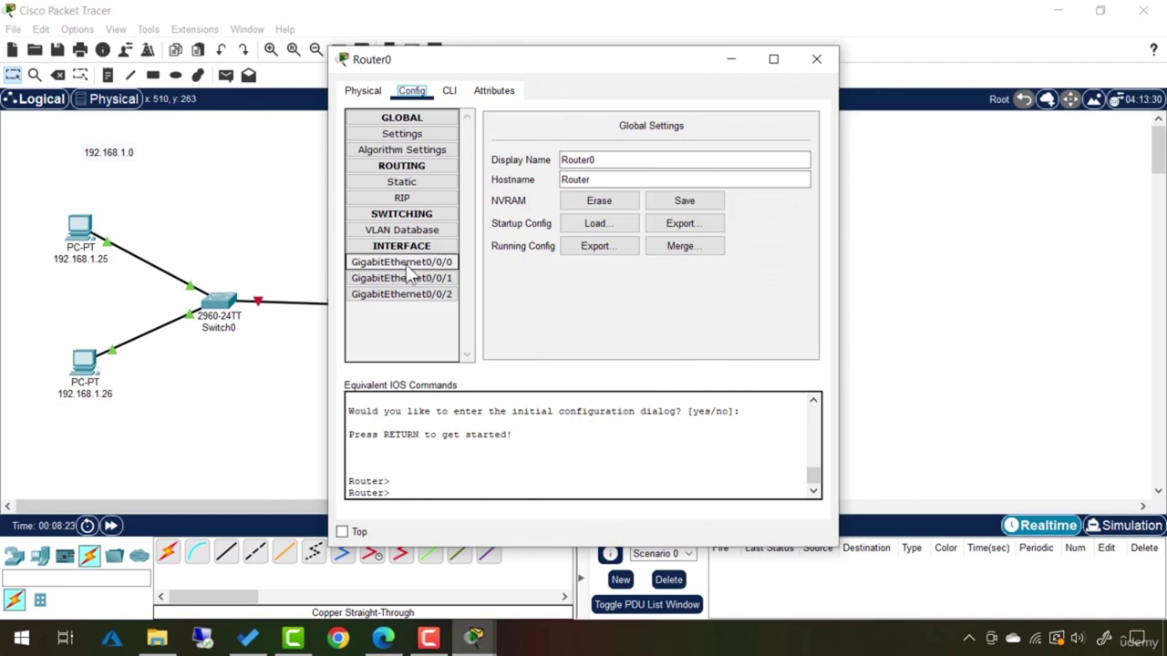
- Assign Router0's GigabitEthernet0/0/0 the address 192.168.1.1 with mask 255.255.255.0
left_click(445, 264)
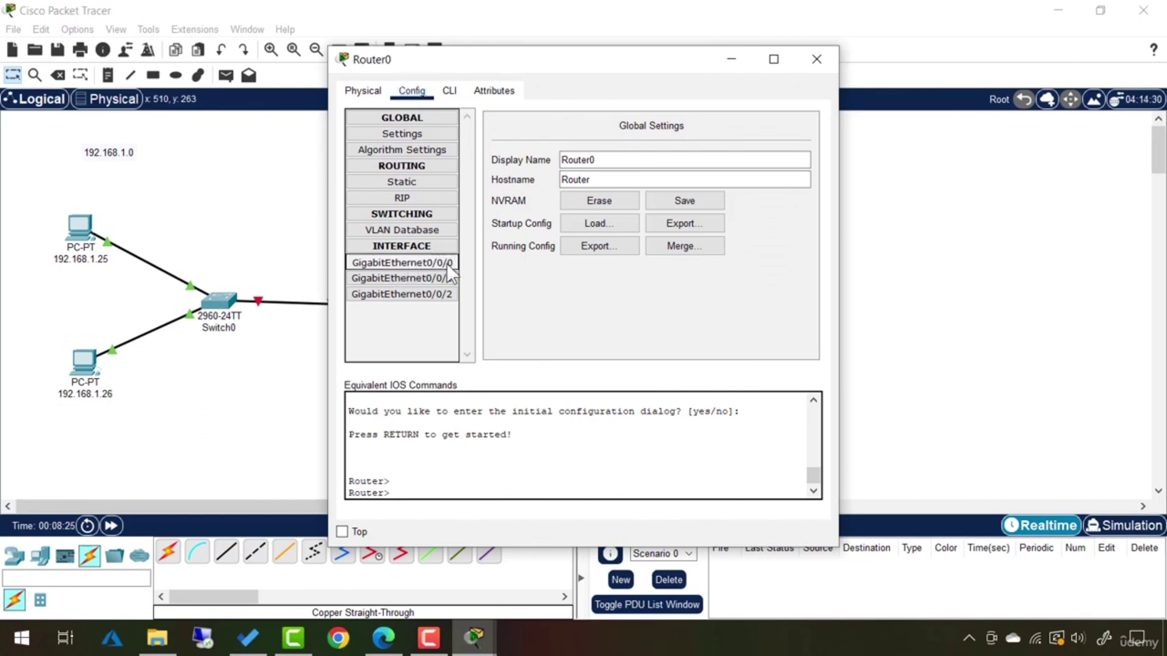
left_click(667, 222)
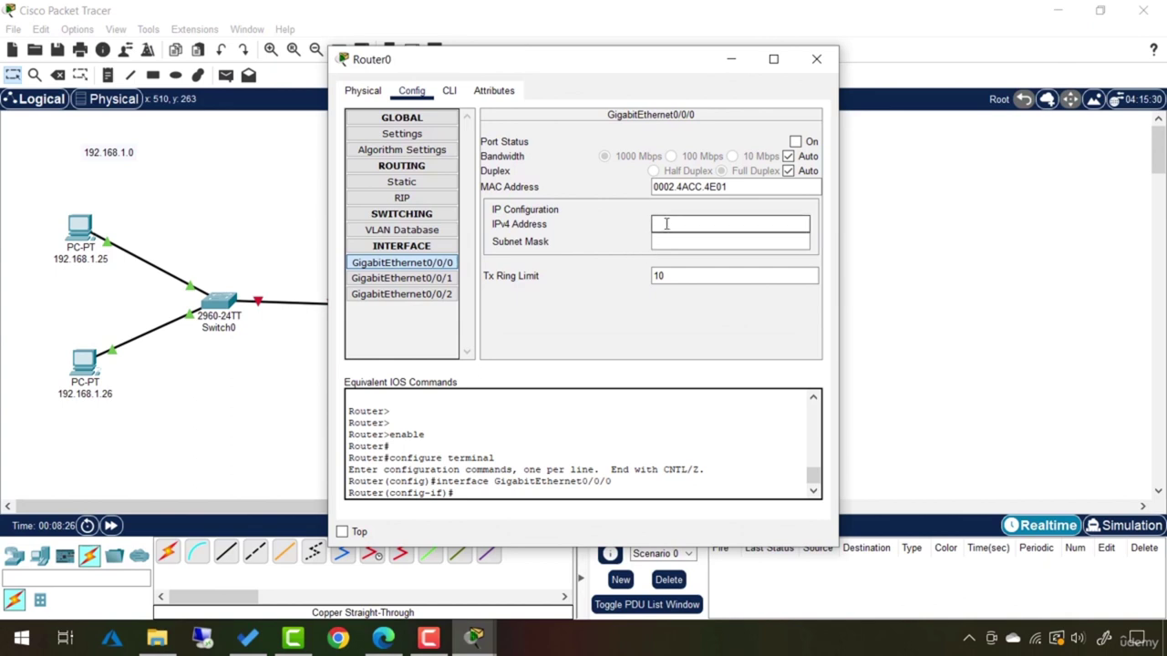
left_click(684, 222)
type("192.168.1.1")
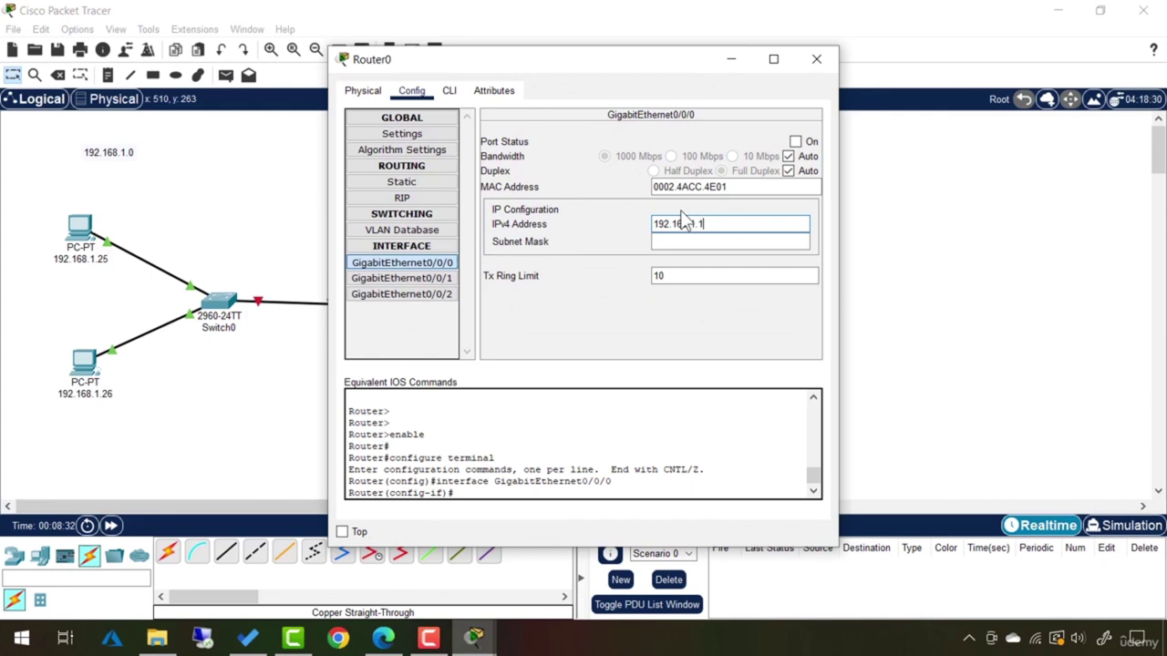
left_click(682, 241)
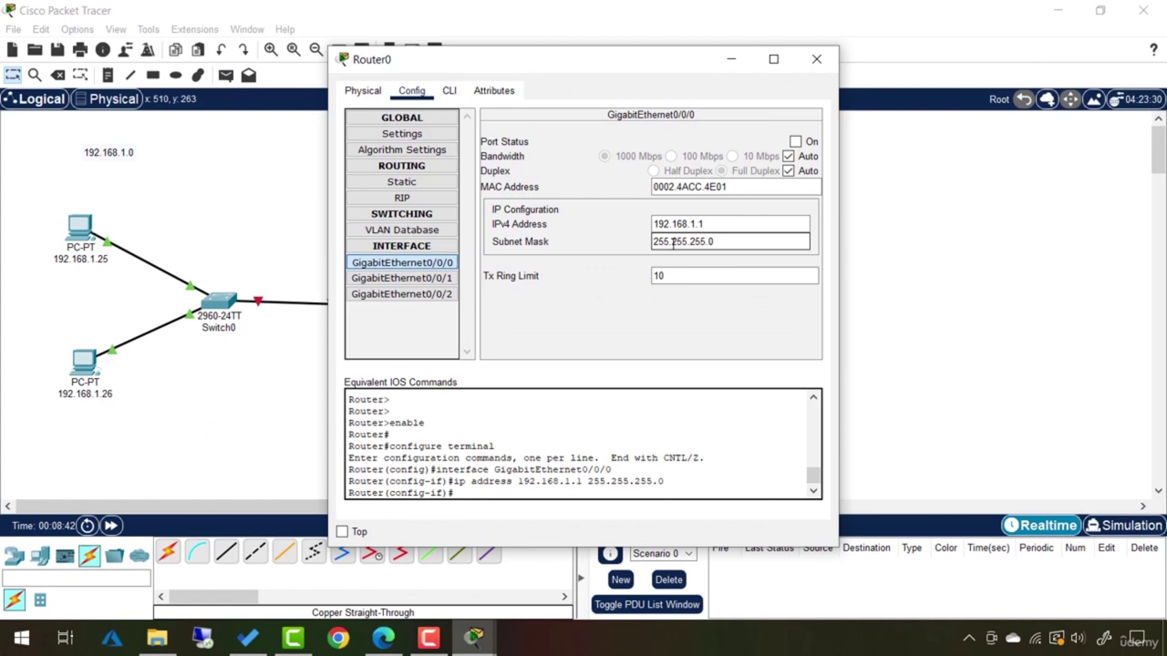
- Switch the GigabitEthernet0/0/0 port status on and close the Router0 window
left_click(795, 143)
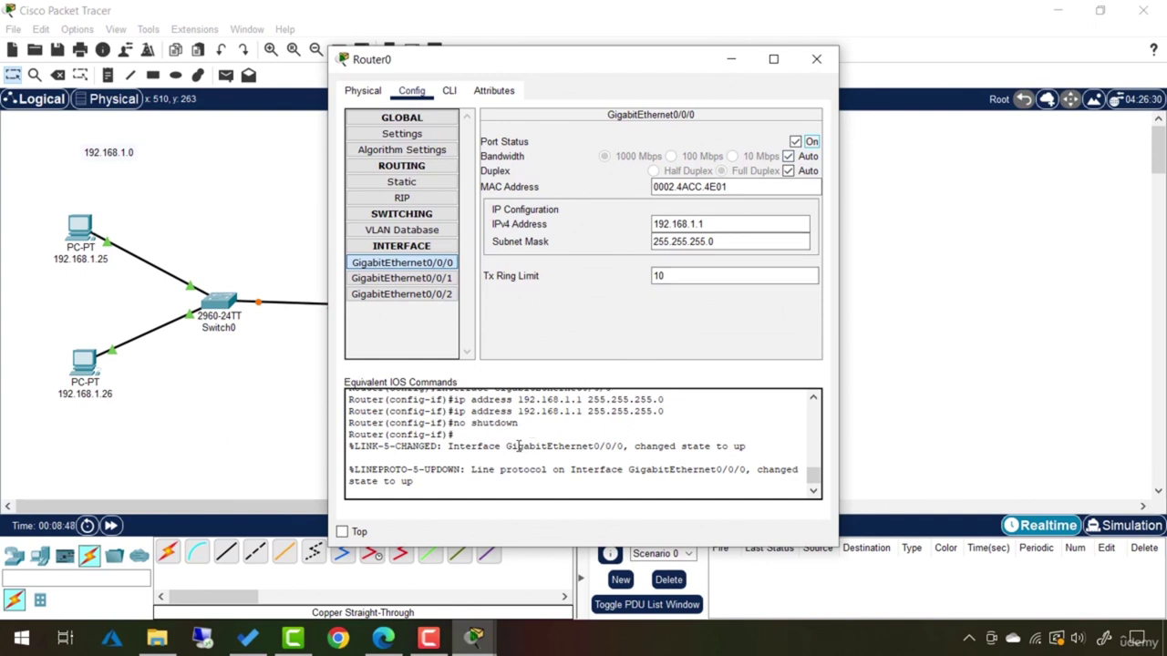
scroll(486, 447, "up", 1)
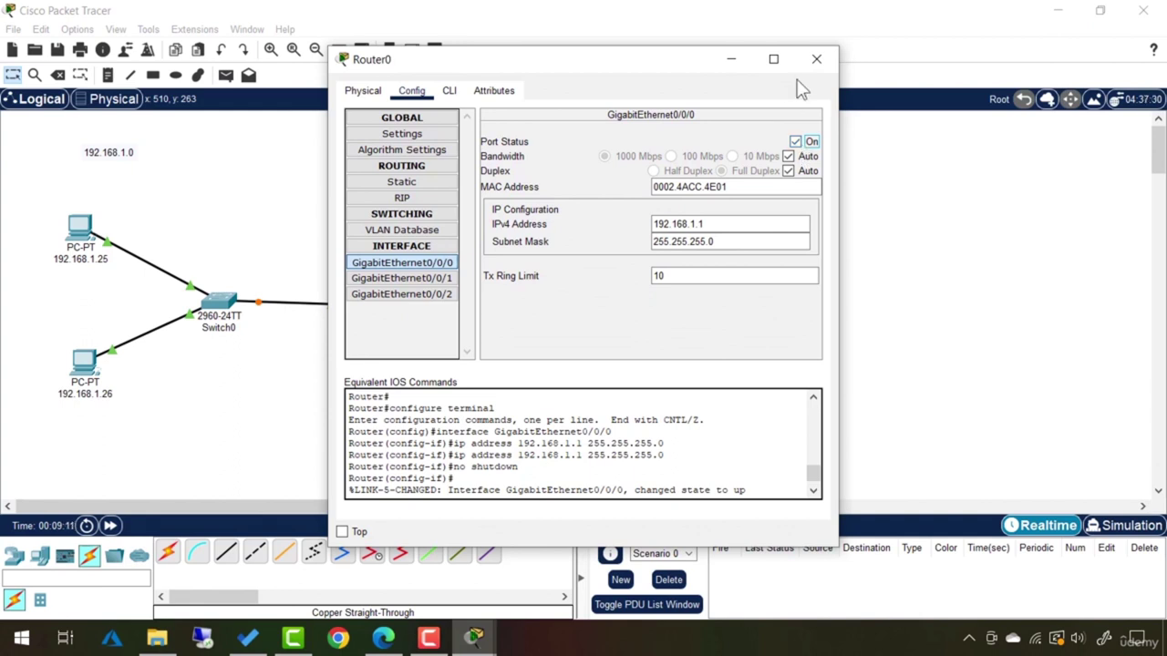
left_click(817, 59)
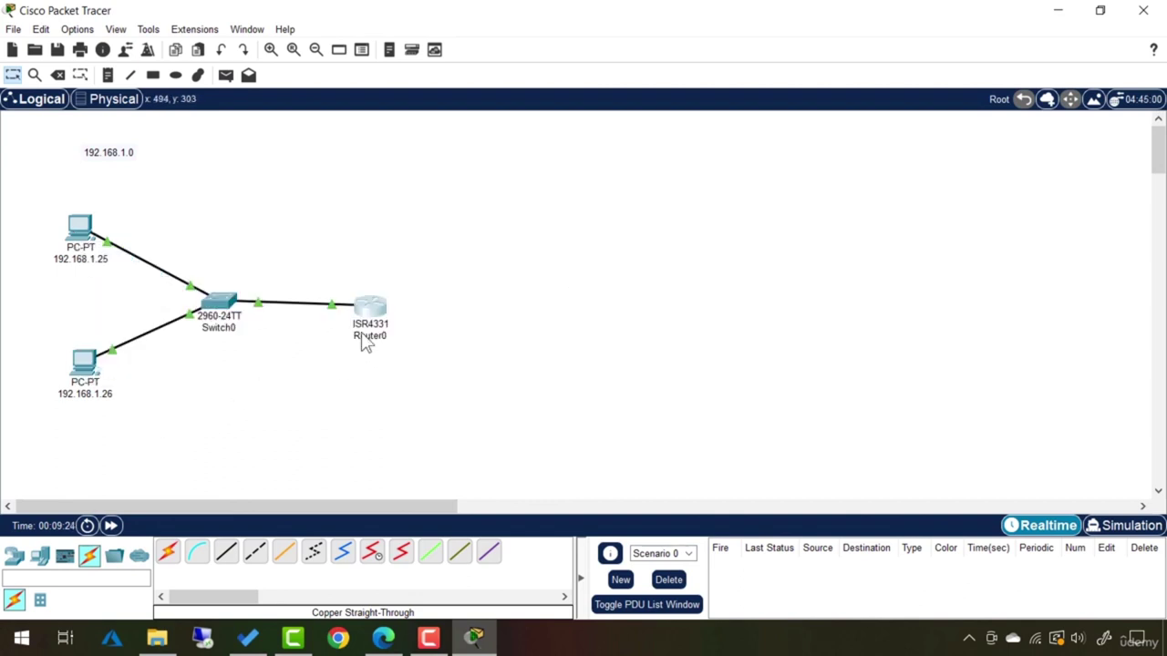
- Rename the router's label to 192.168.1.1
left_click(370, 337)
double_click(390, 339)
type("192")
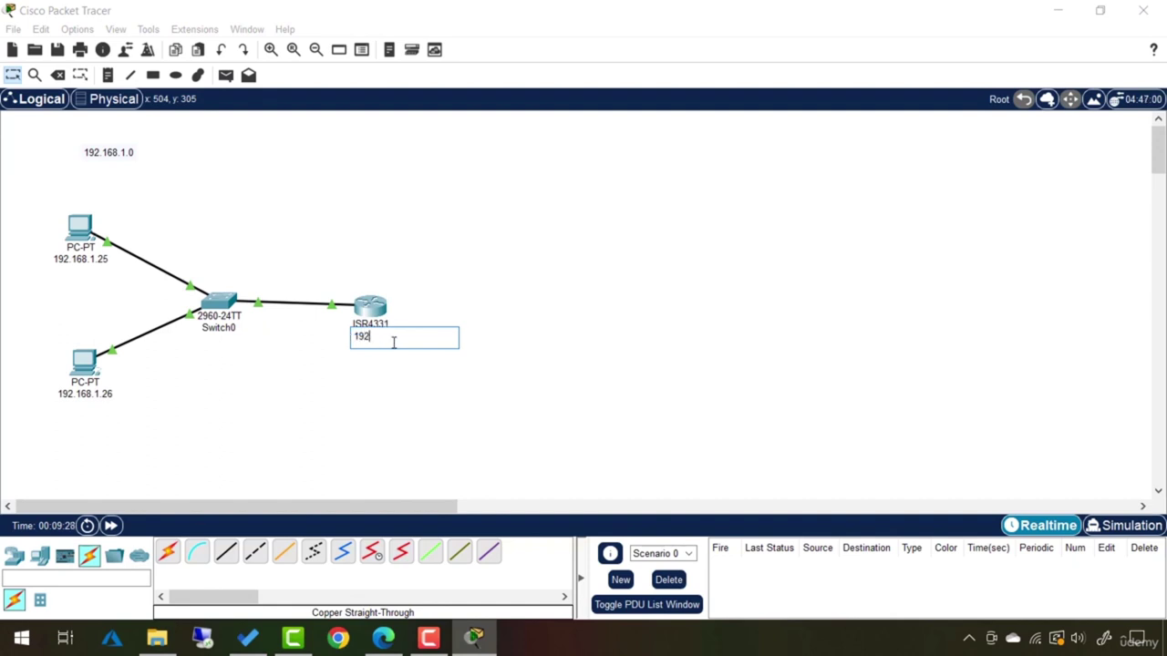
type(".168.1.1")
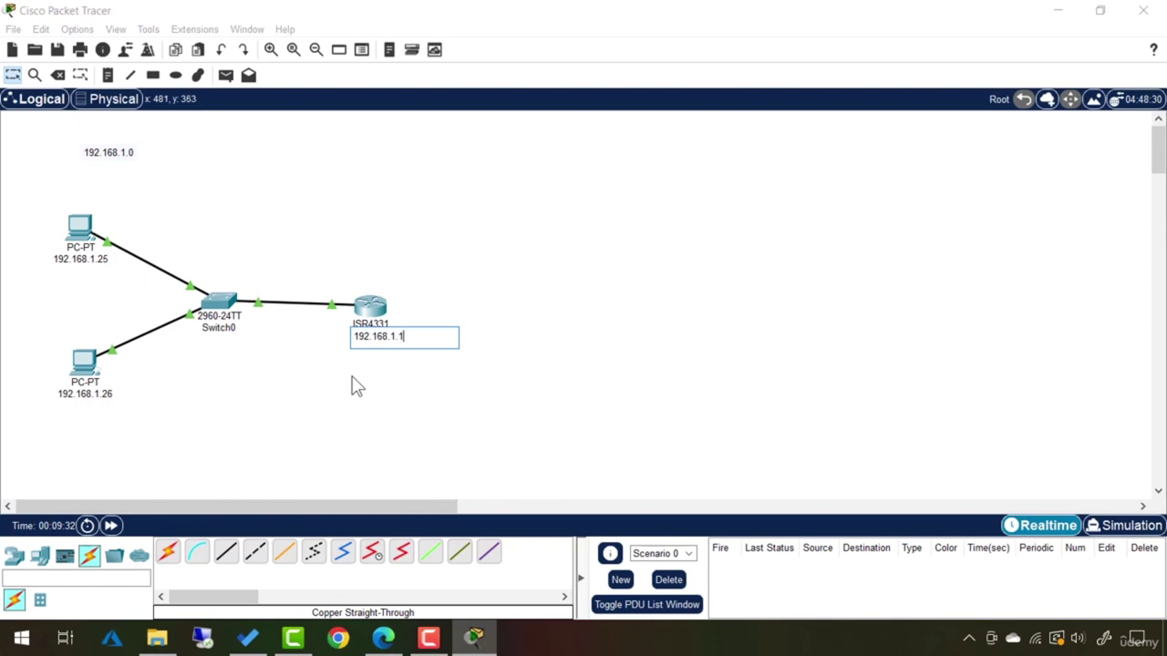
key("Return")
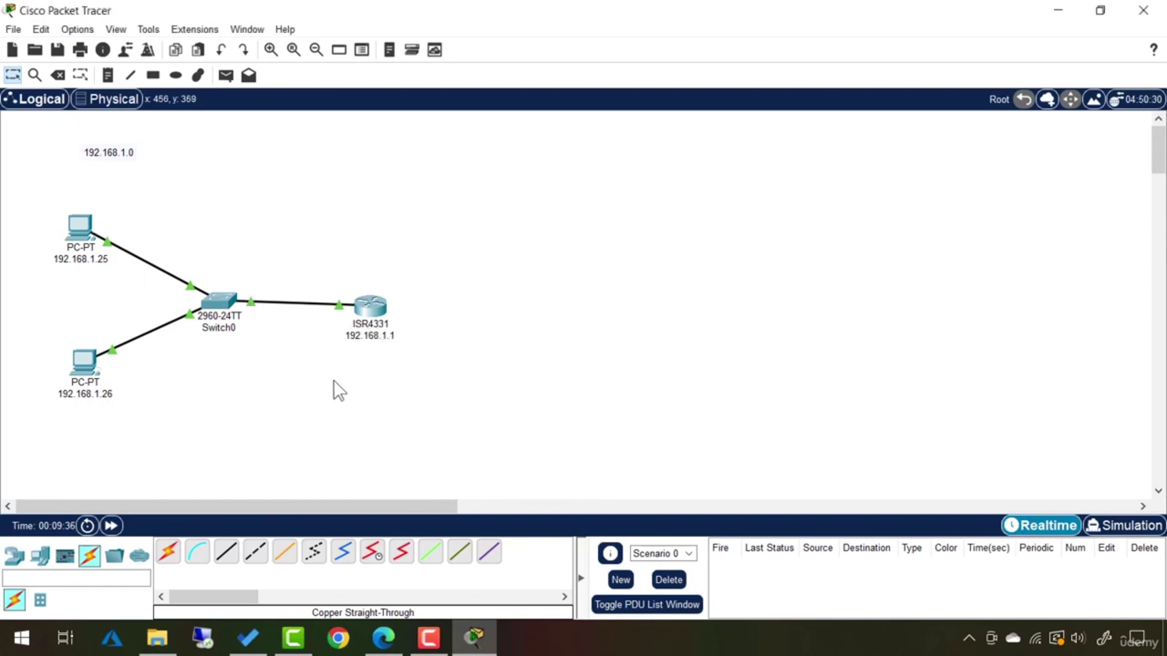
- Ping 192.168.1.1 from PC 192.168.1.25's command prompt, then close the PC window
left_click(79, 233)
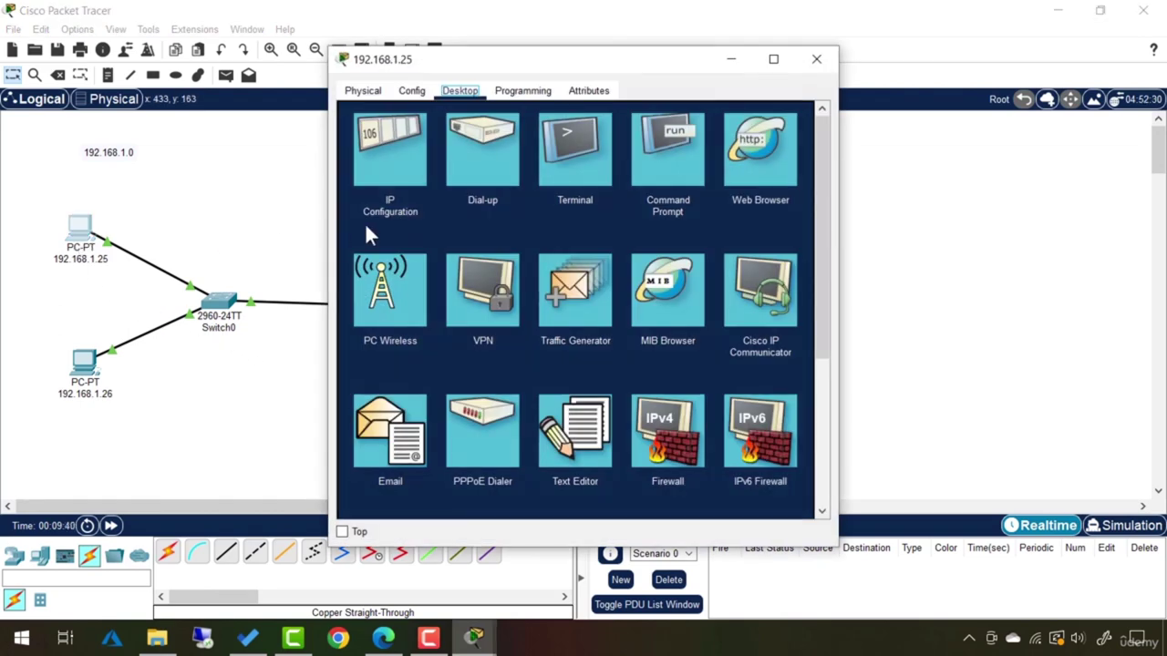
left_click(650, 165)
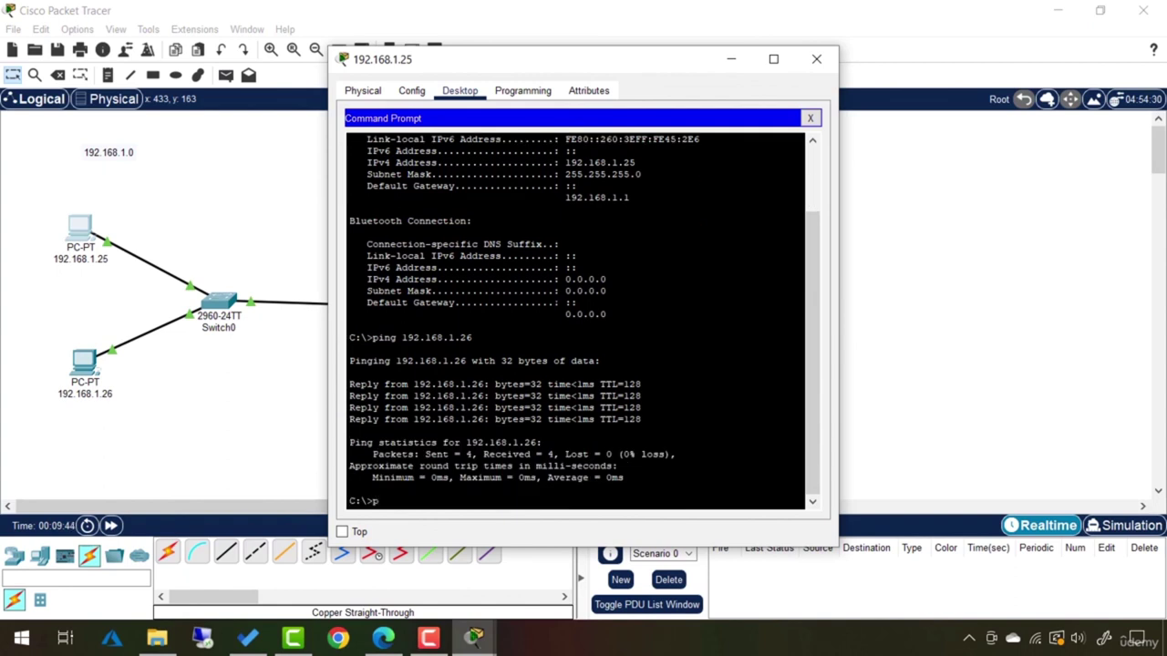
type("ing 192.168.1.1")
key("Return")
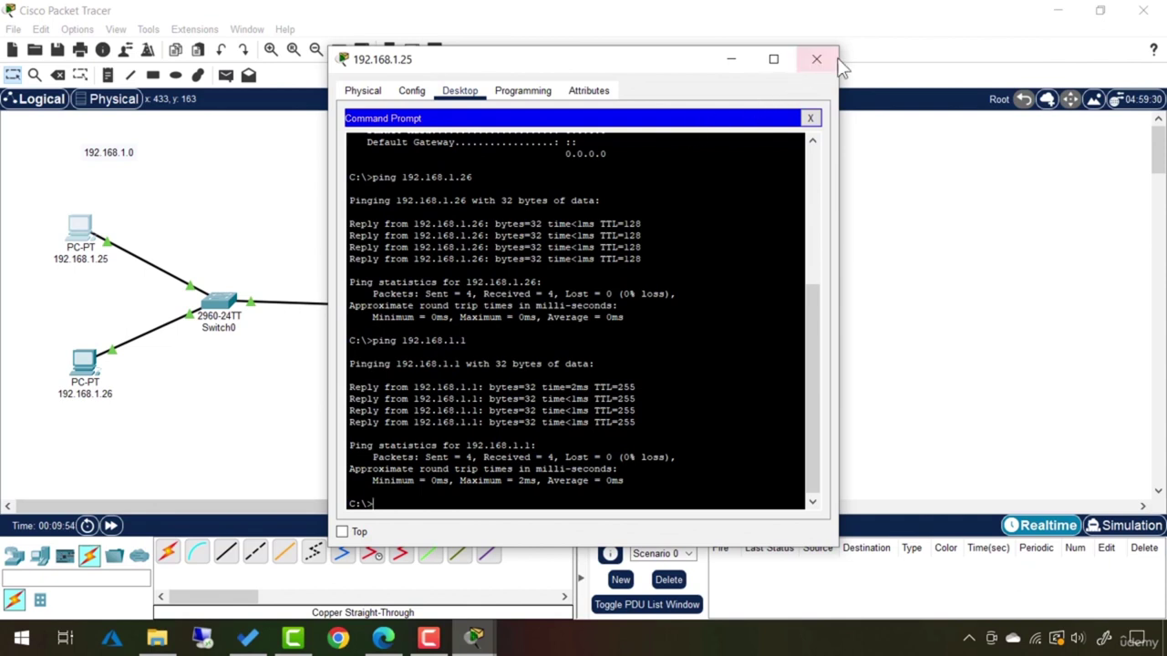
left_click(816, 59)
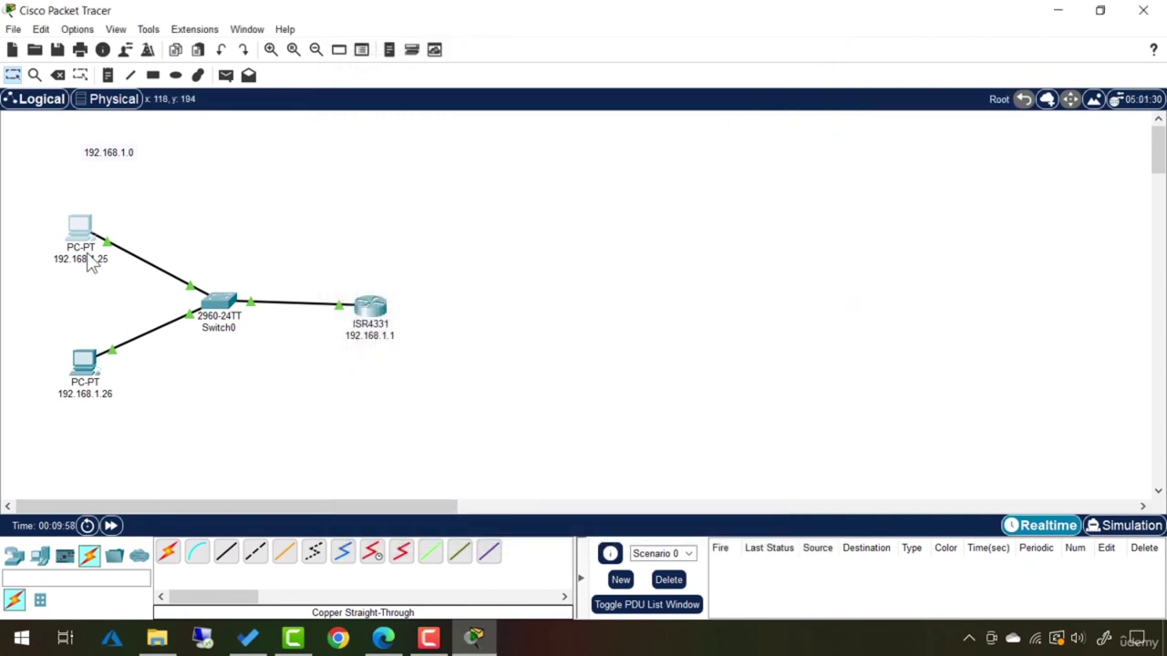
- Place a text note reading 10.0.0.0 on the canvas's empty right side
mouse_move(96, 381)
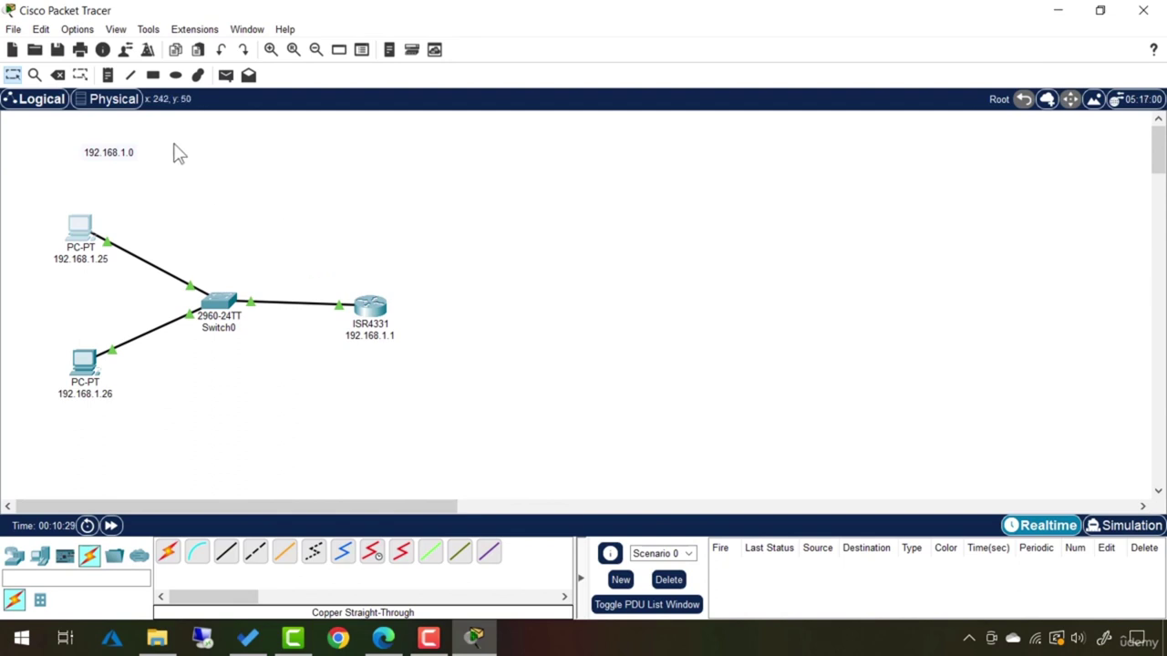
left_click(110, 76)
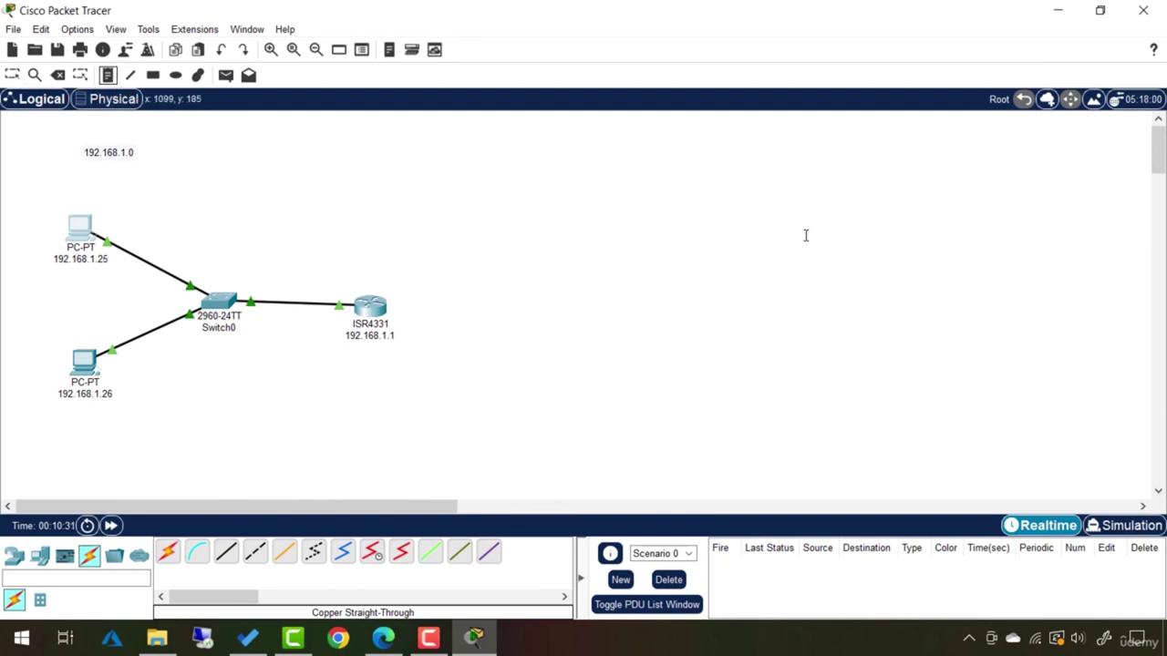
left_click(823, 198)
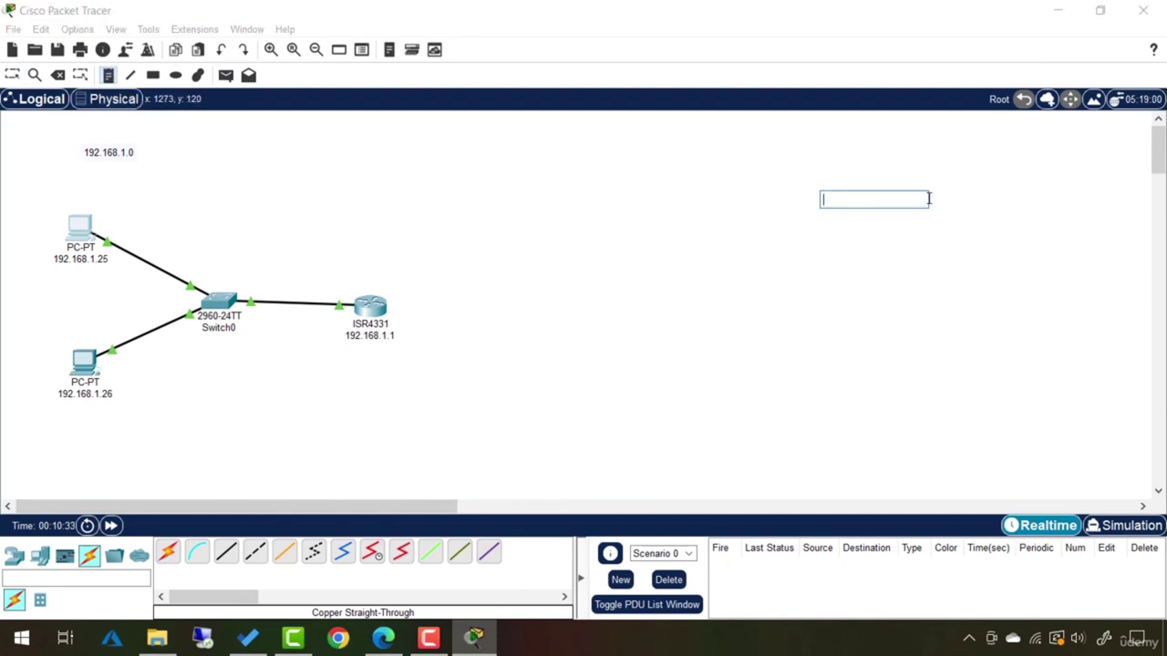
type("10.0.0")
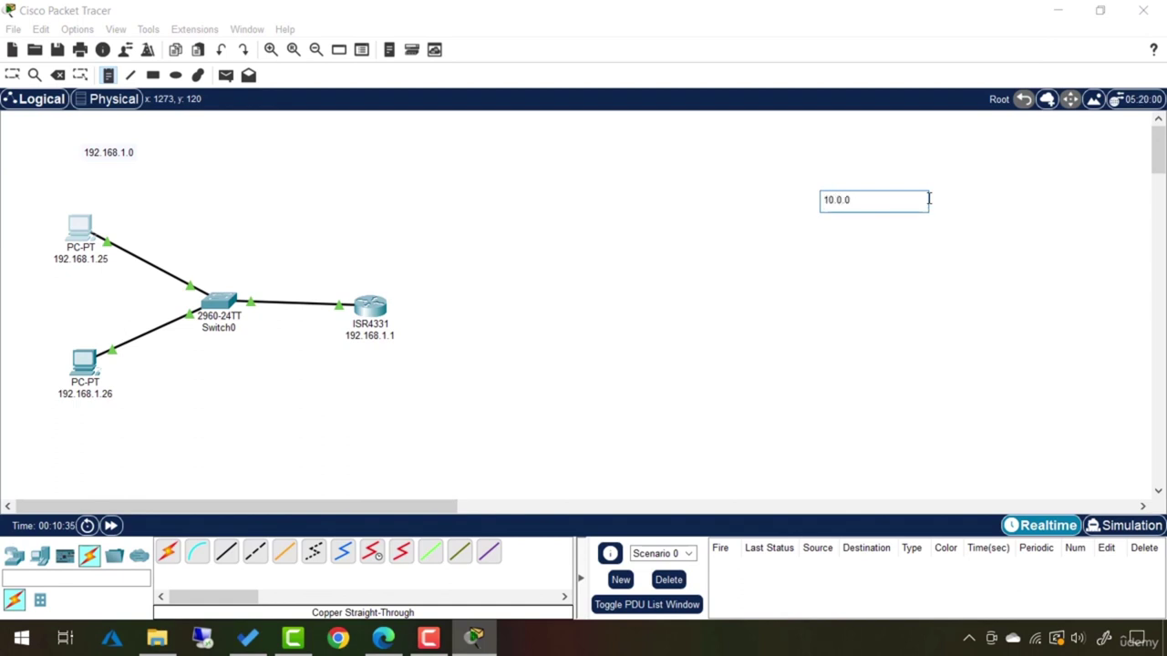
type(".0")
left_click(839, 266)
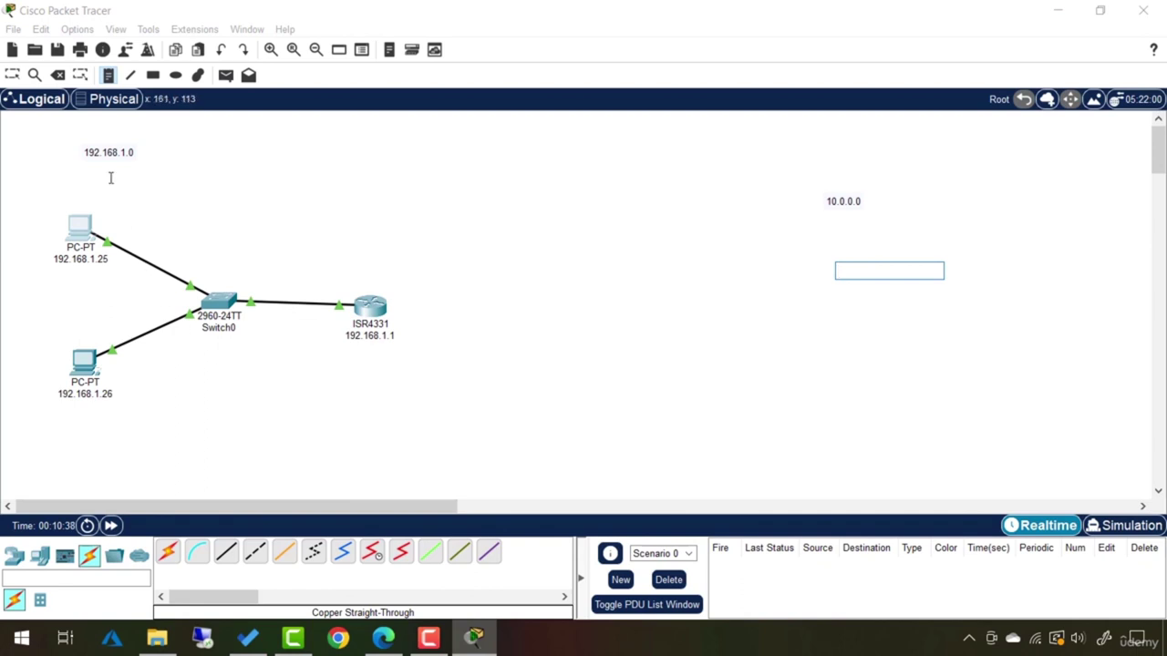
left_click(12, 76)
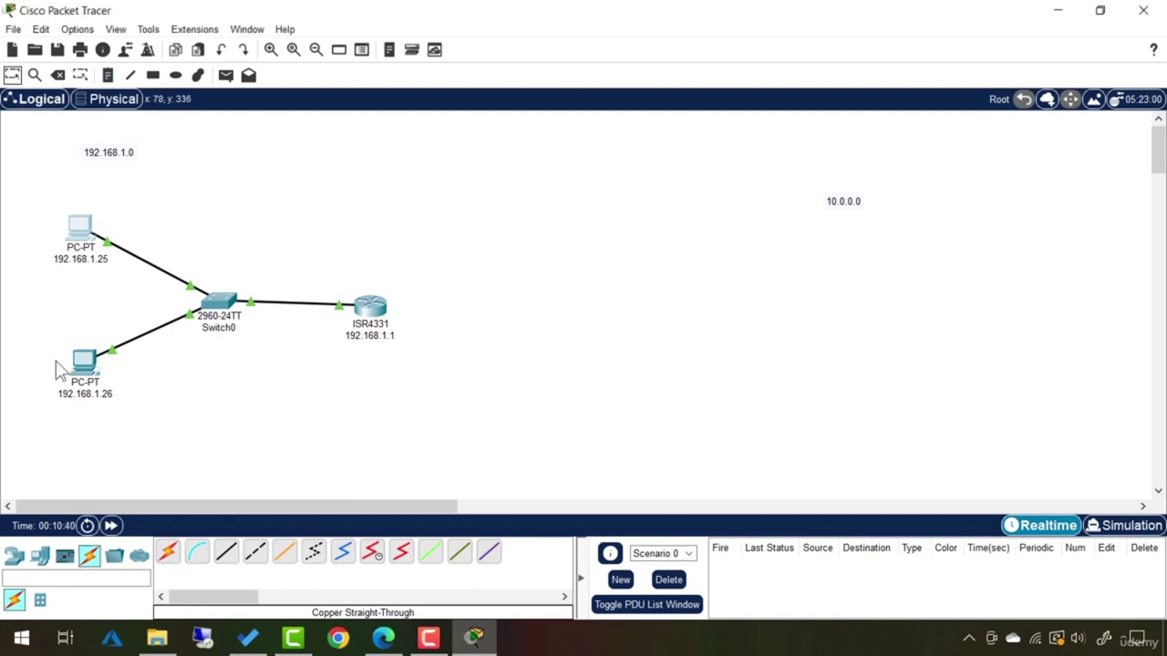
- Place a generic PC on the right side of the canvas
left_click(39, 557)
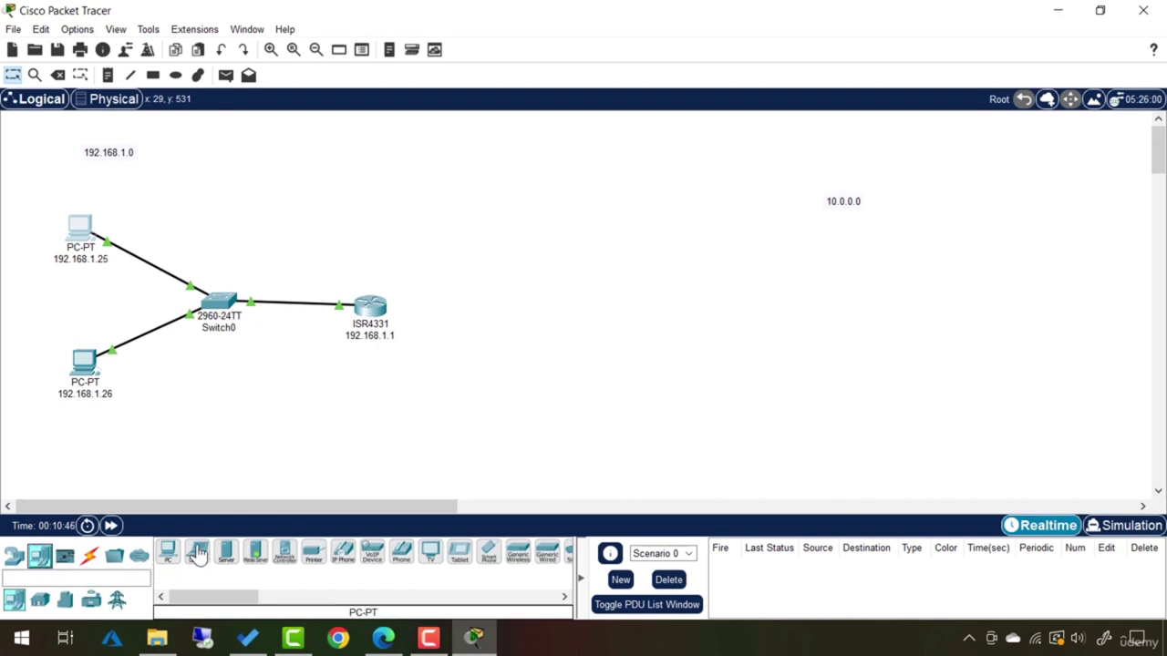
left_click(168, 552)
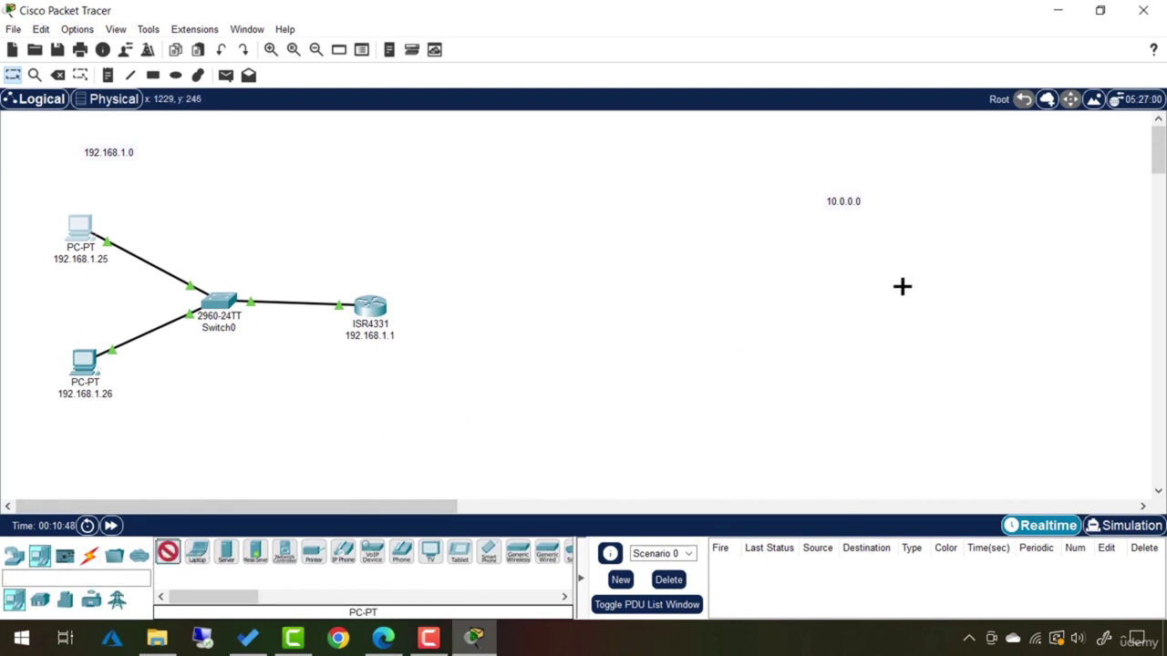
left_click(1015, 264)
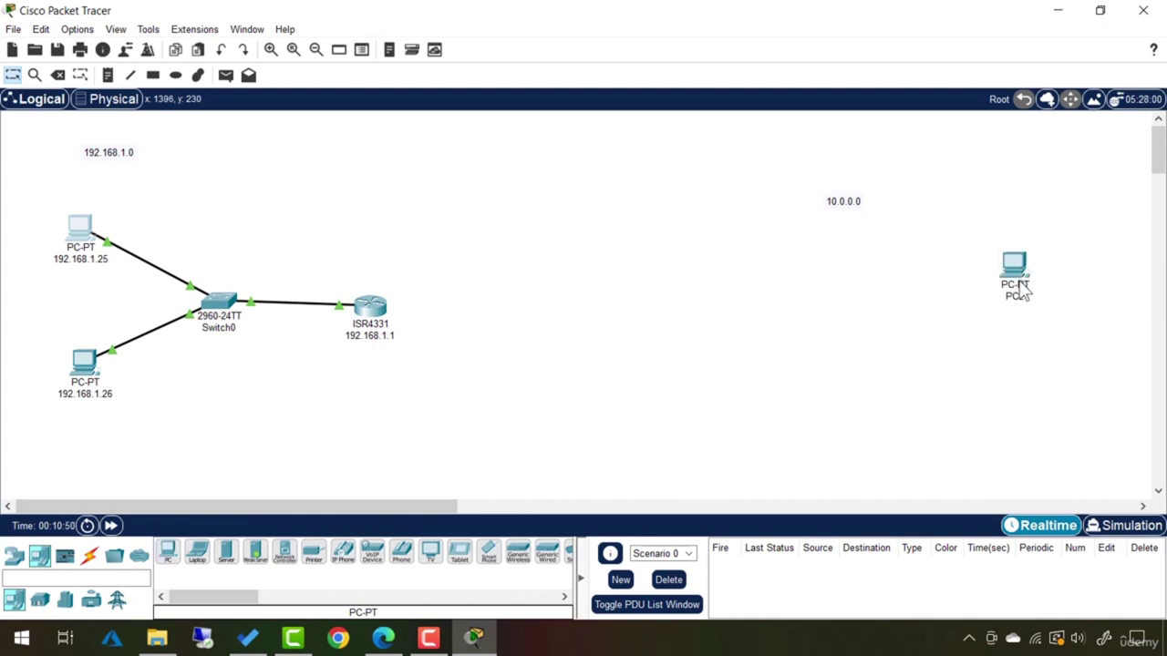
- Label the new PC 10.1.1.25 and open its settings window
left_click(1017, 297)
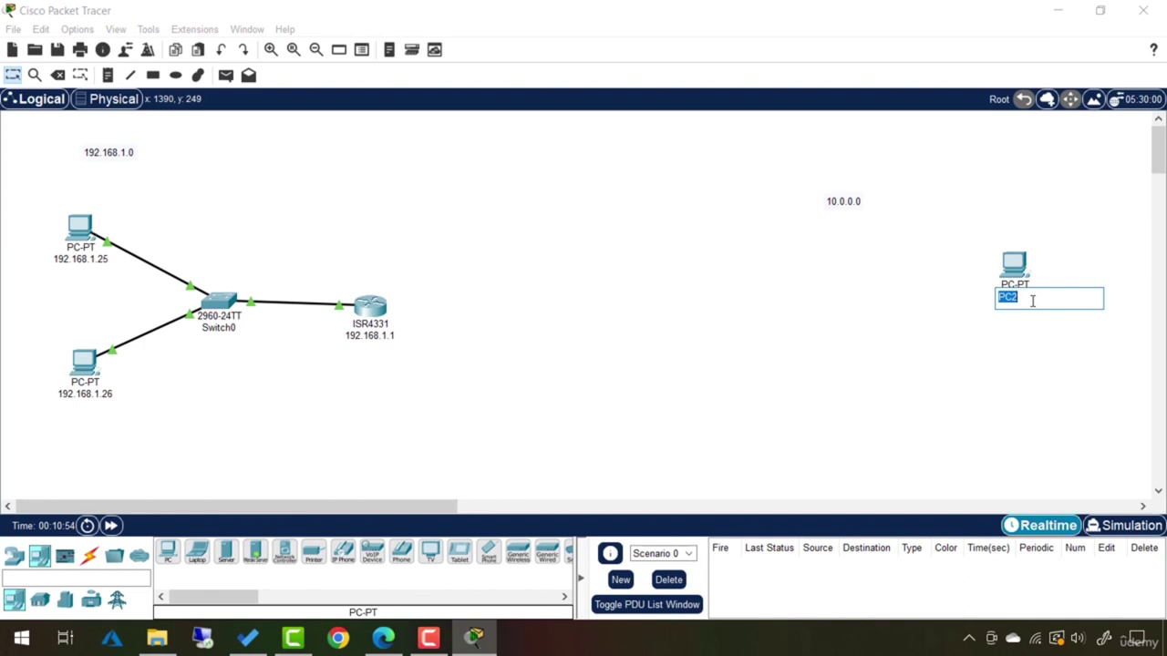
type("10.1.1.25")
left_click(1035, 361)
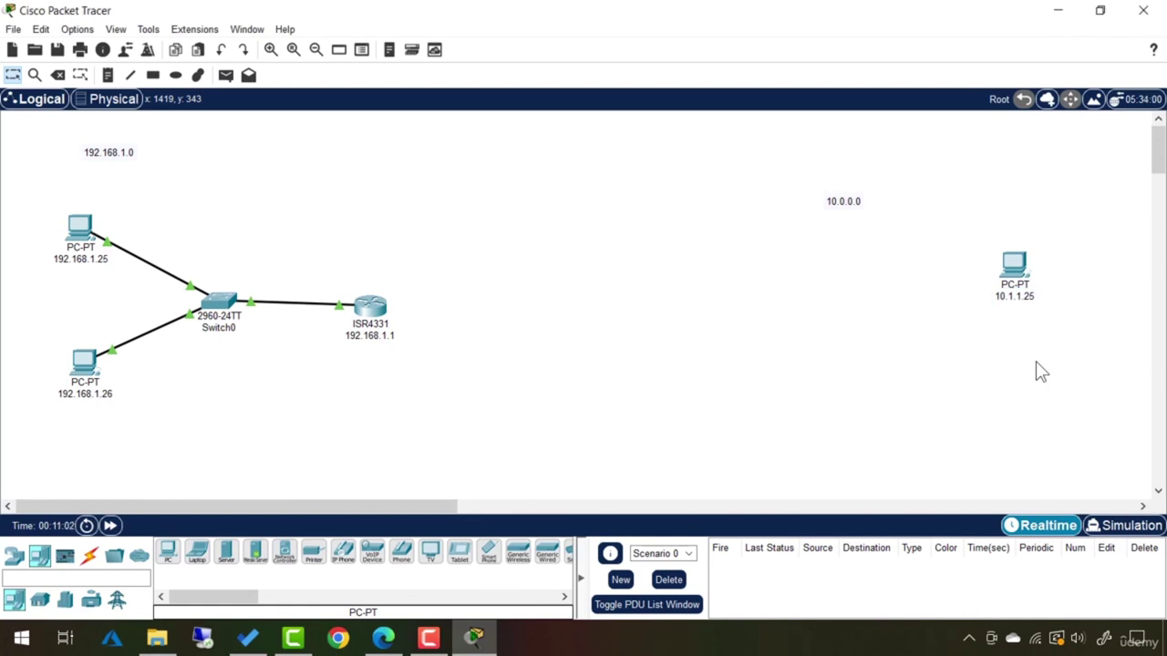
left_click(1021, 289)
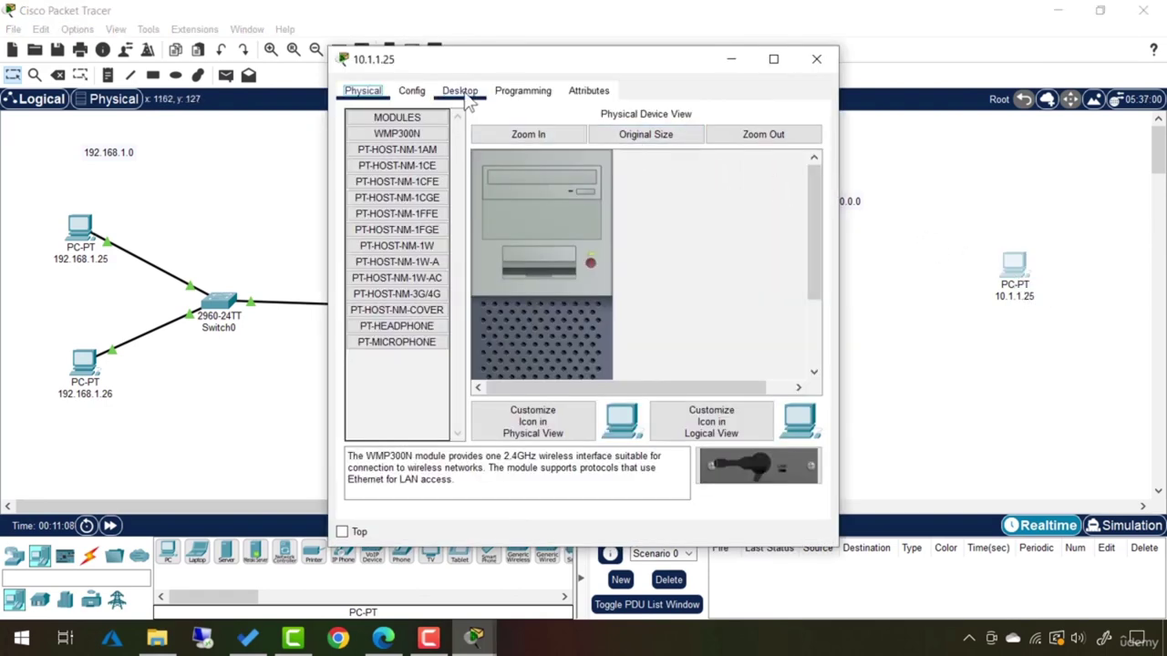
- Set the PC's static IP 10.1.1.25, mask 255.0.0.0 and gateway 10.1.1.1, then close it
left_click(461, 91)
left_click(402, 146)
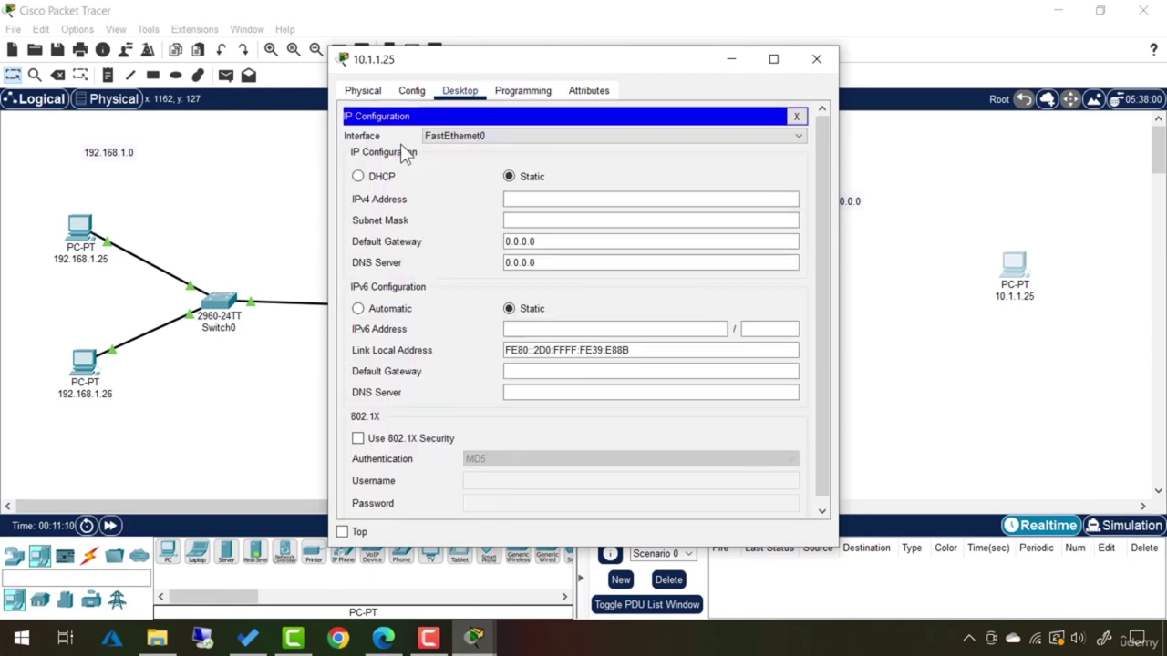
left_click(534, 198)
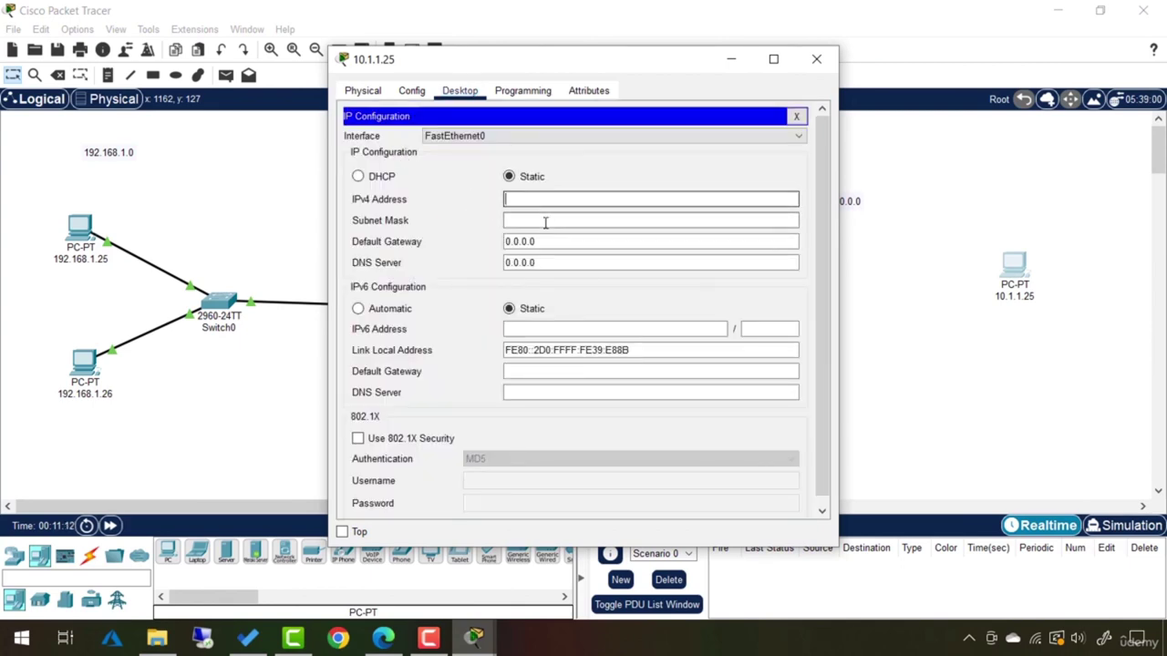
type("10.1.1.25")
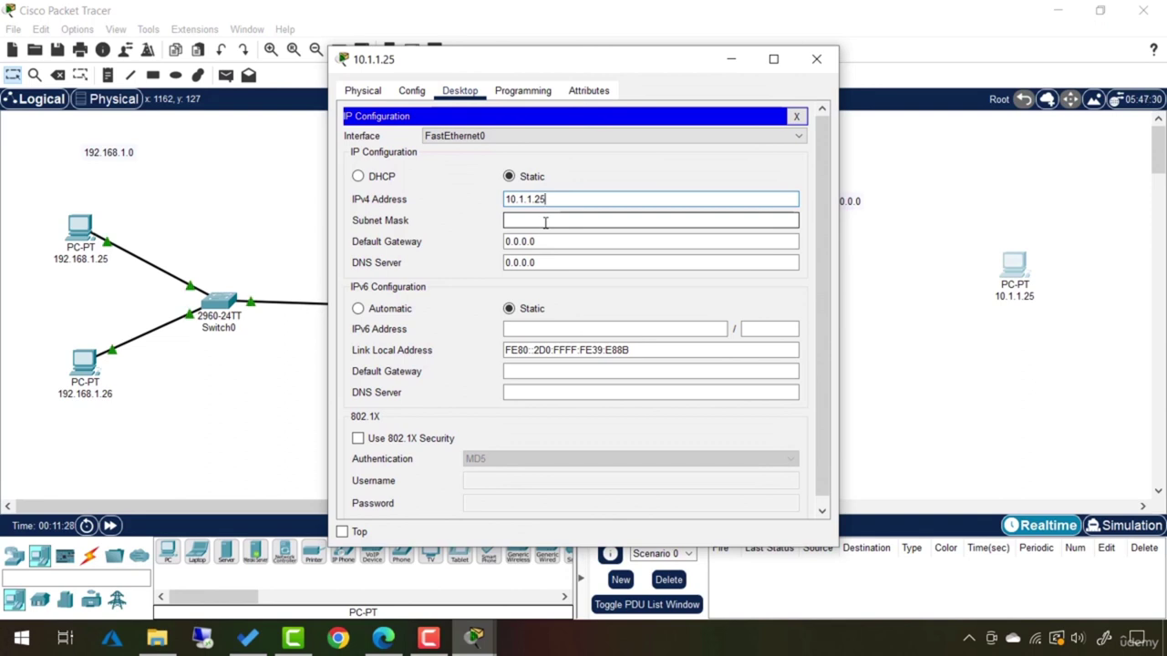
left_click(548, 223)
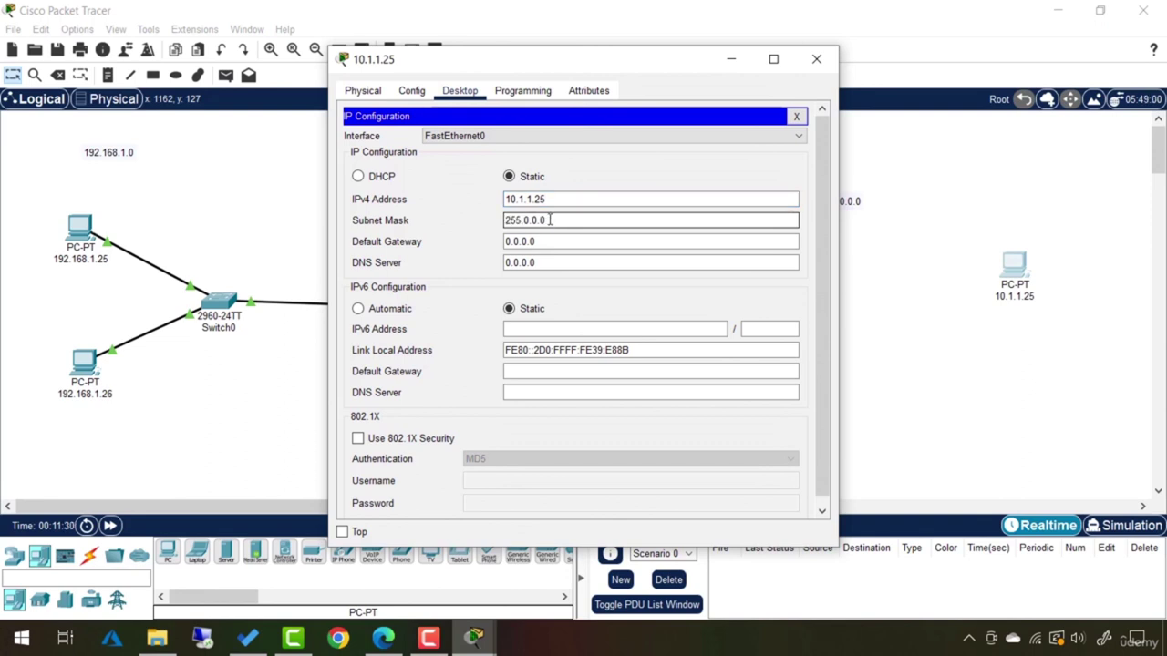
left_click_drag(547, 243, 474, 248)
type("10.1.1")
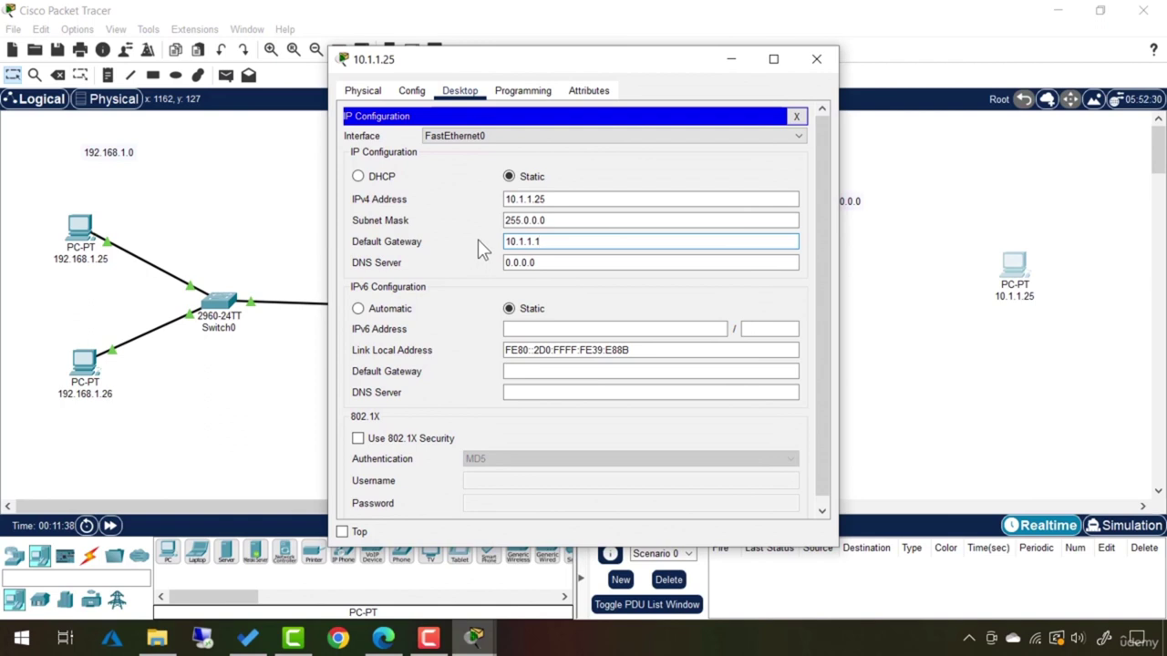
left_click(816, 61)
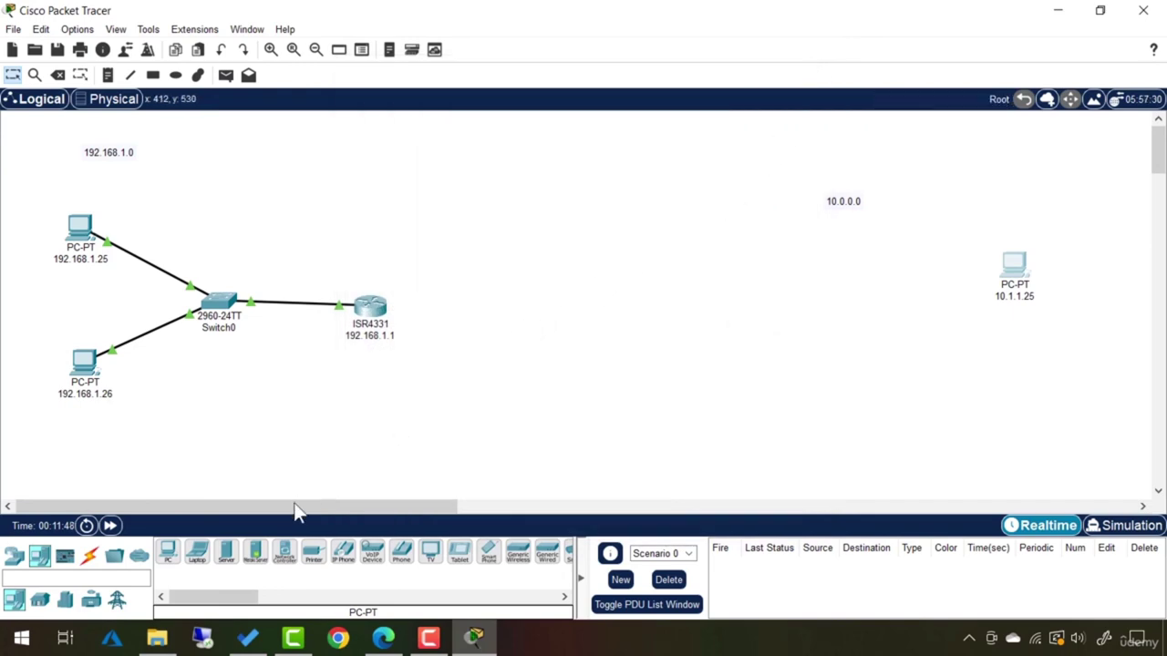
- Place a 2960 switch to the left of the 10.1.1.25 PC
left_click(14, 562)
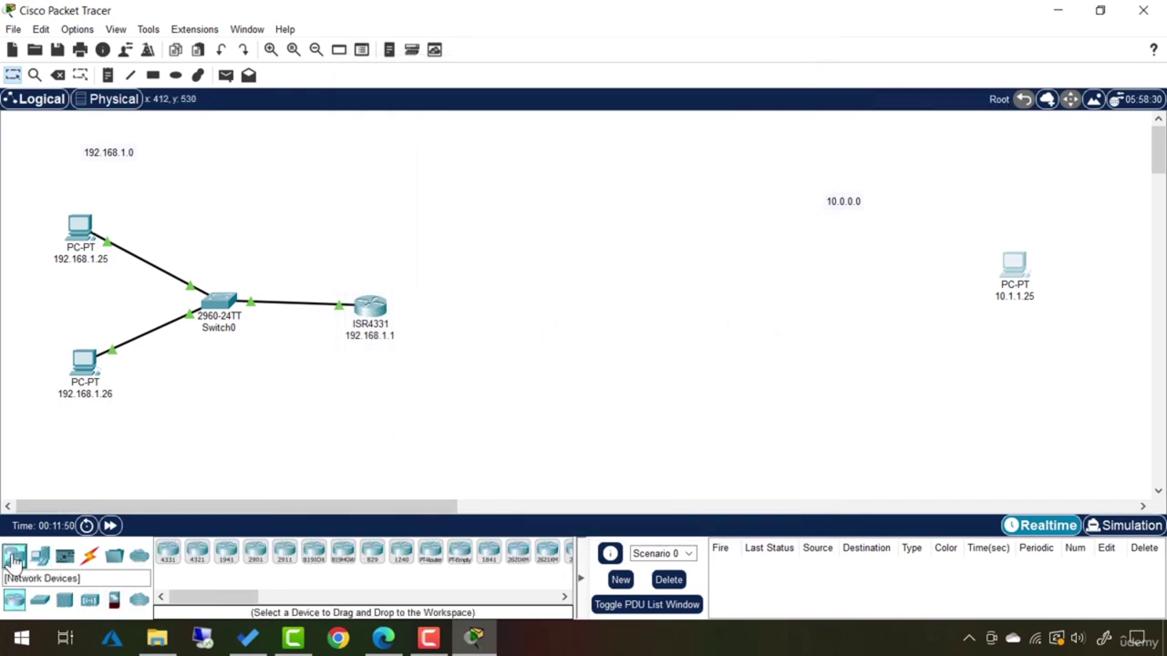
left_click(40, 602)
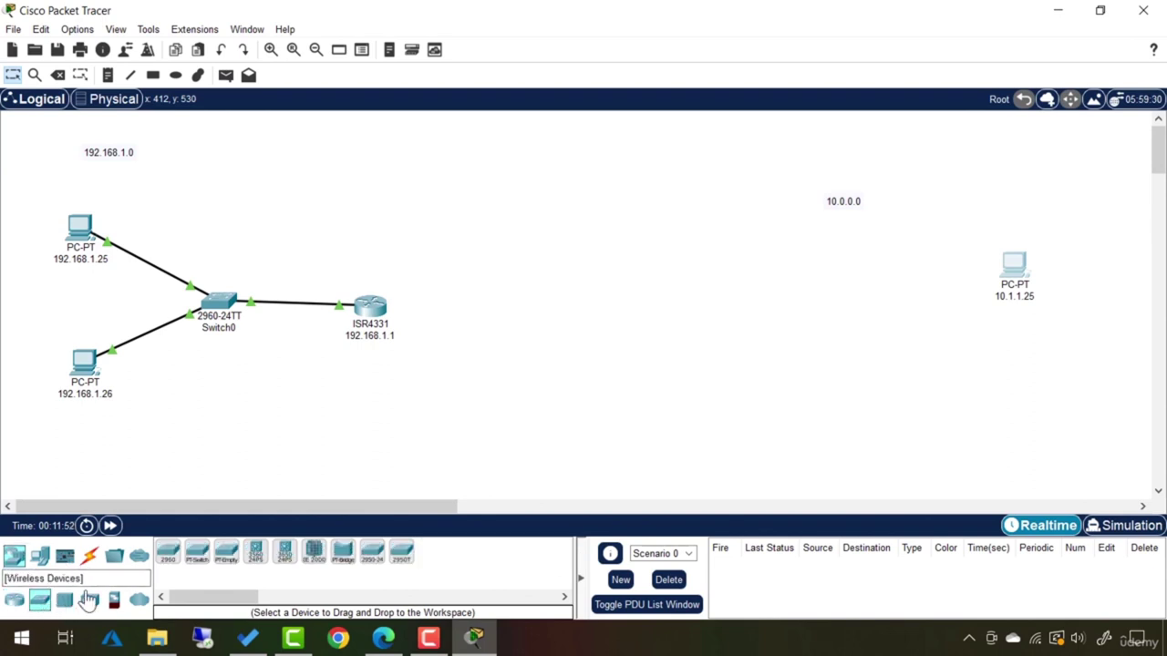
left_click(168, 551)
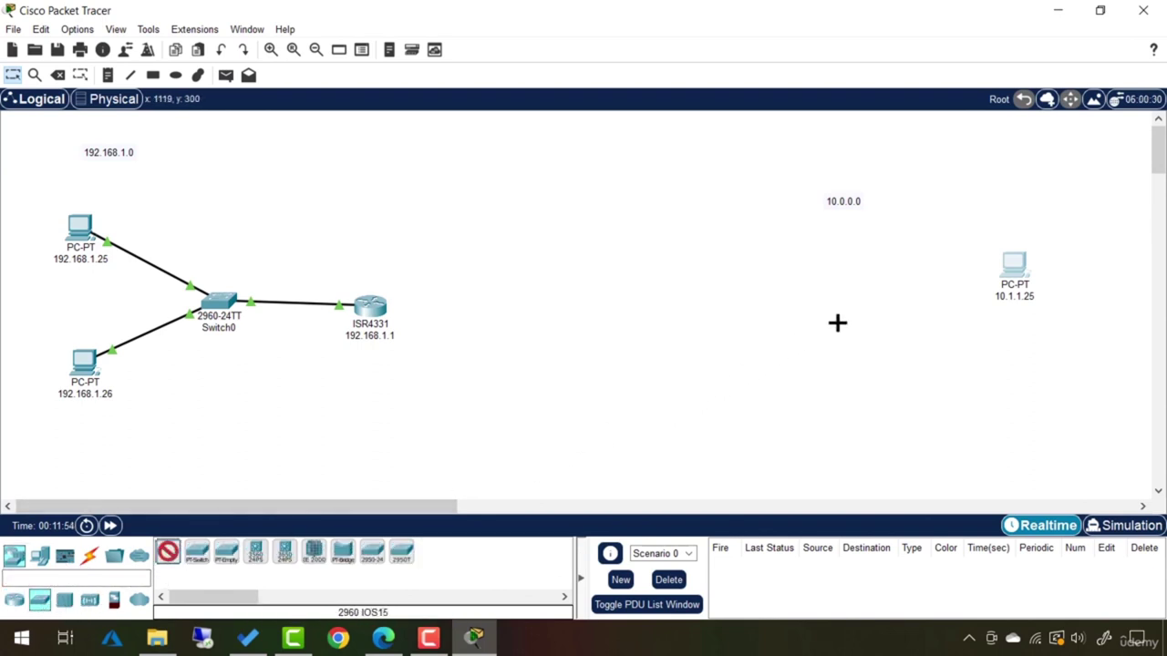
left_click(891, 272)
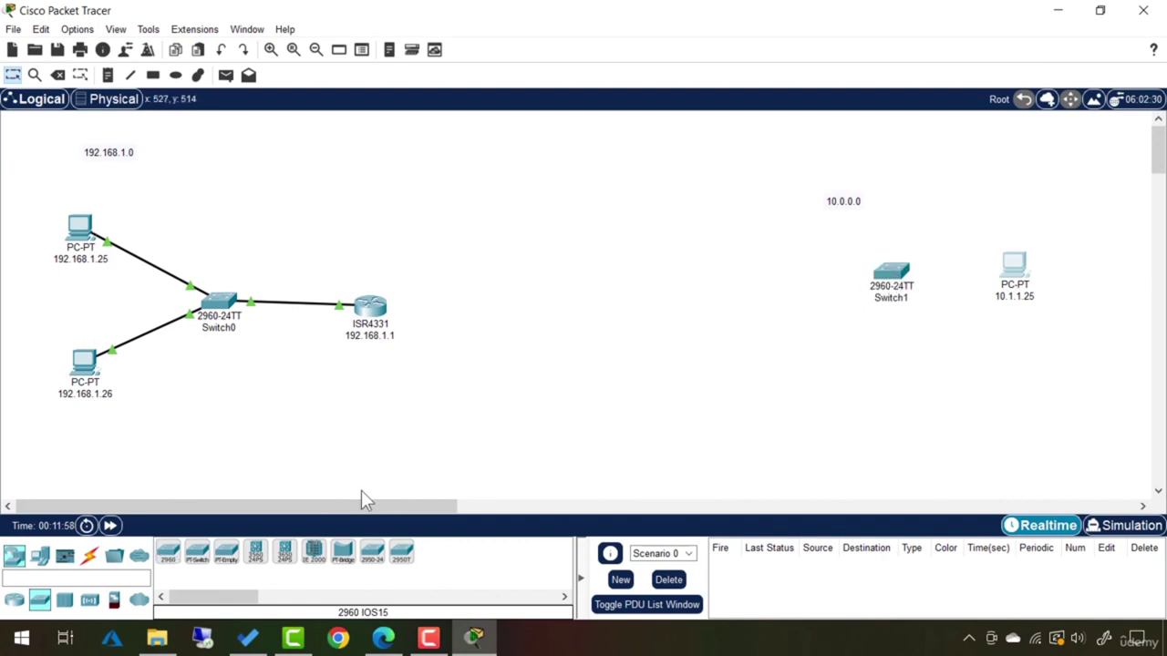
- Place an ISR4331 router to the left of Switch1
left_click(15, 600)
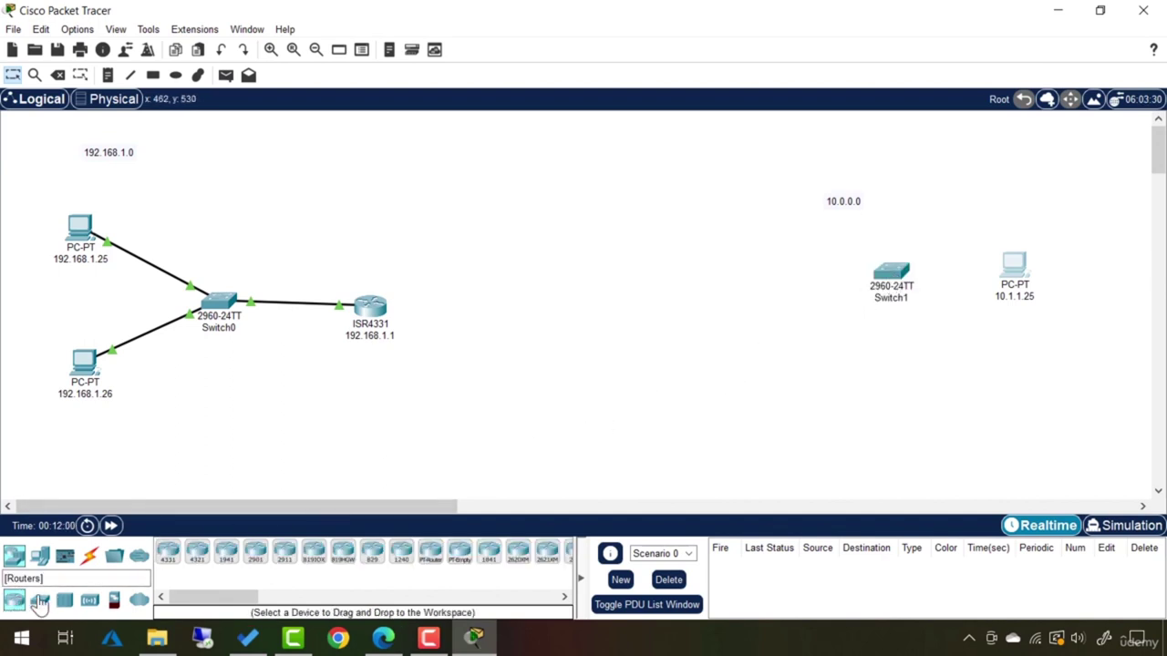
left_click(169, 553)
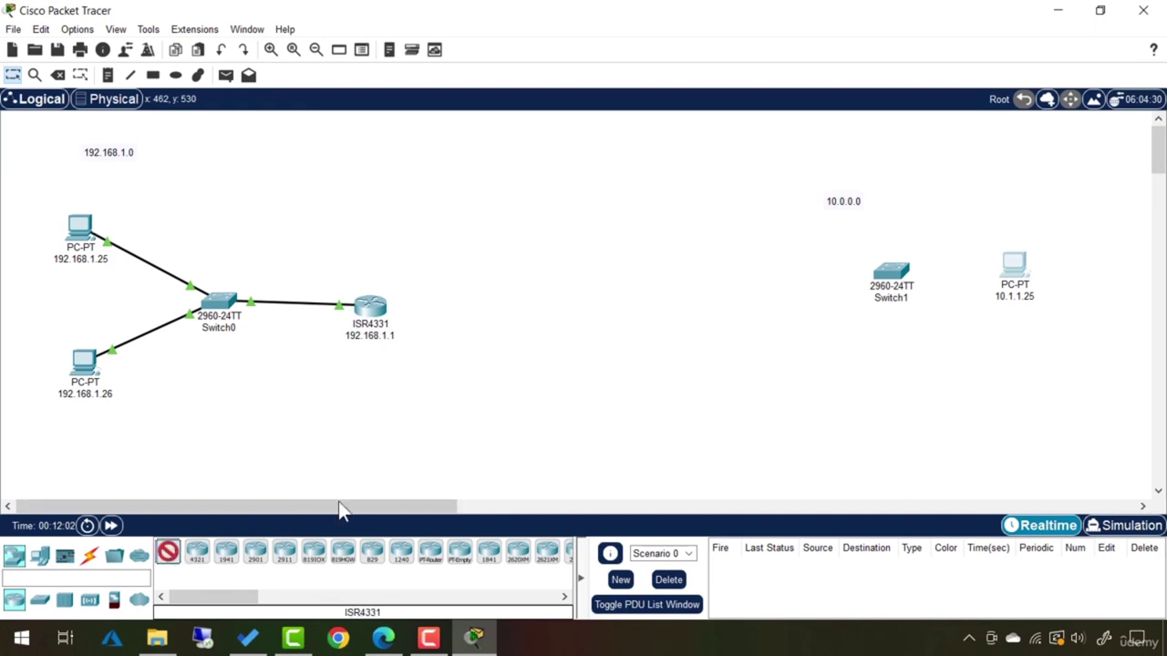
left_click(748, 288)
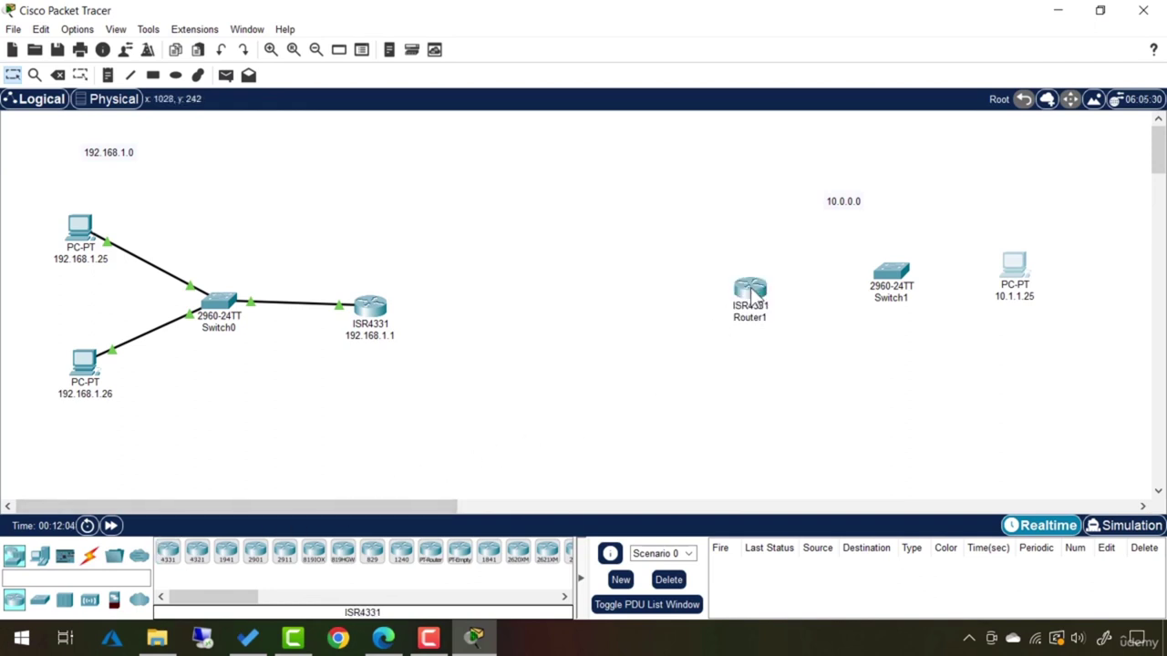
mouse_move(747, 292)
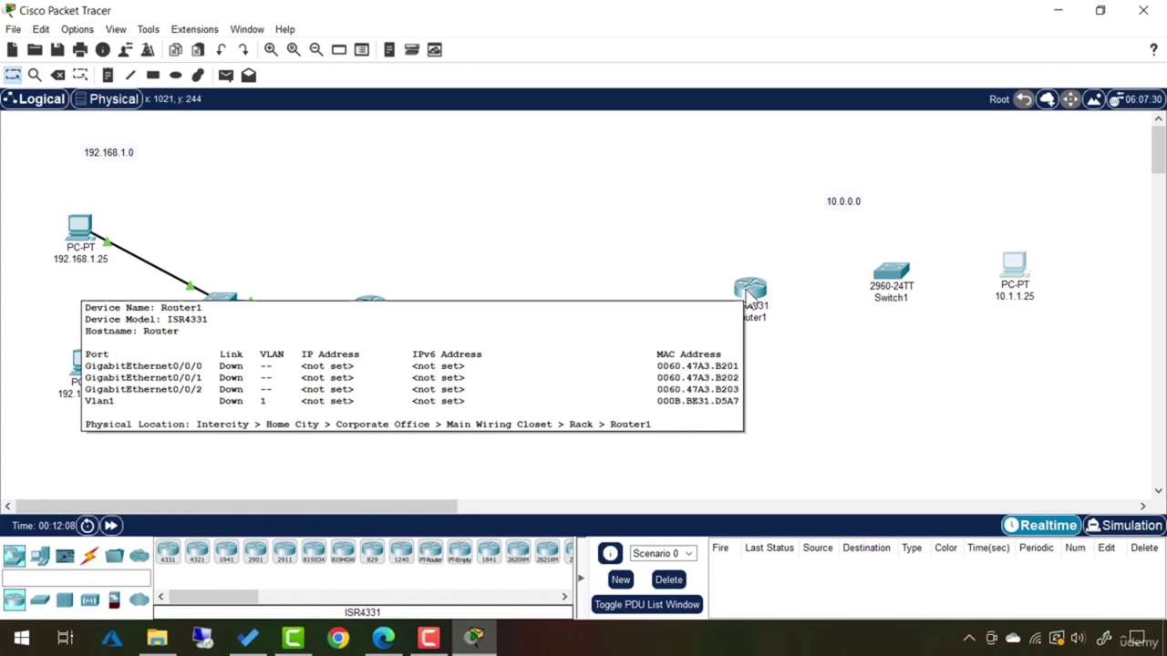
- Cable the PC's FastEthernet0 to Switch1's FastEthernet0/1 with copper straight-through
left_click(94, 556)
left_click(226, 553)
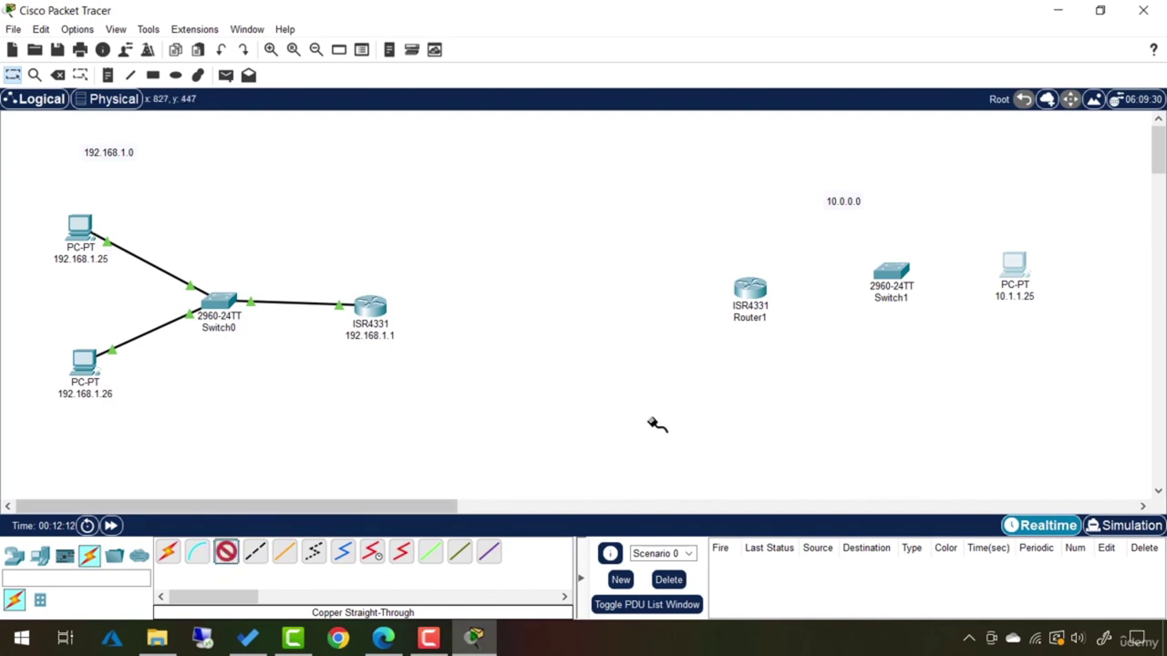
left_click(1015, 268)
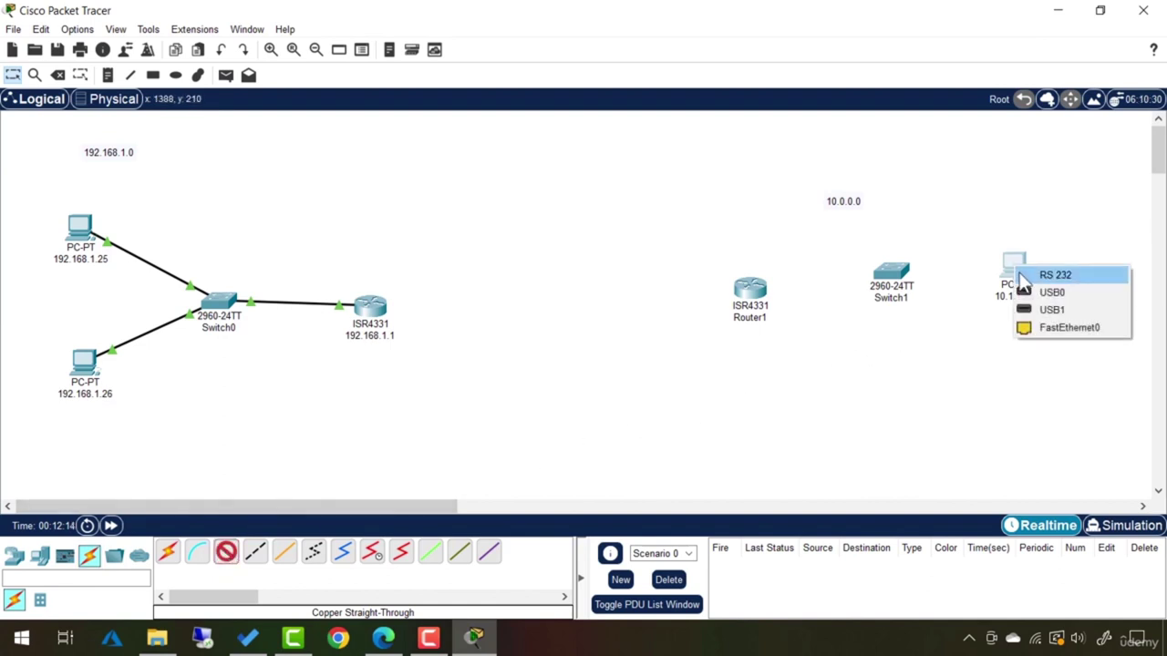
left_click(1062, 330)
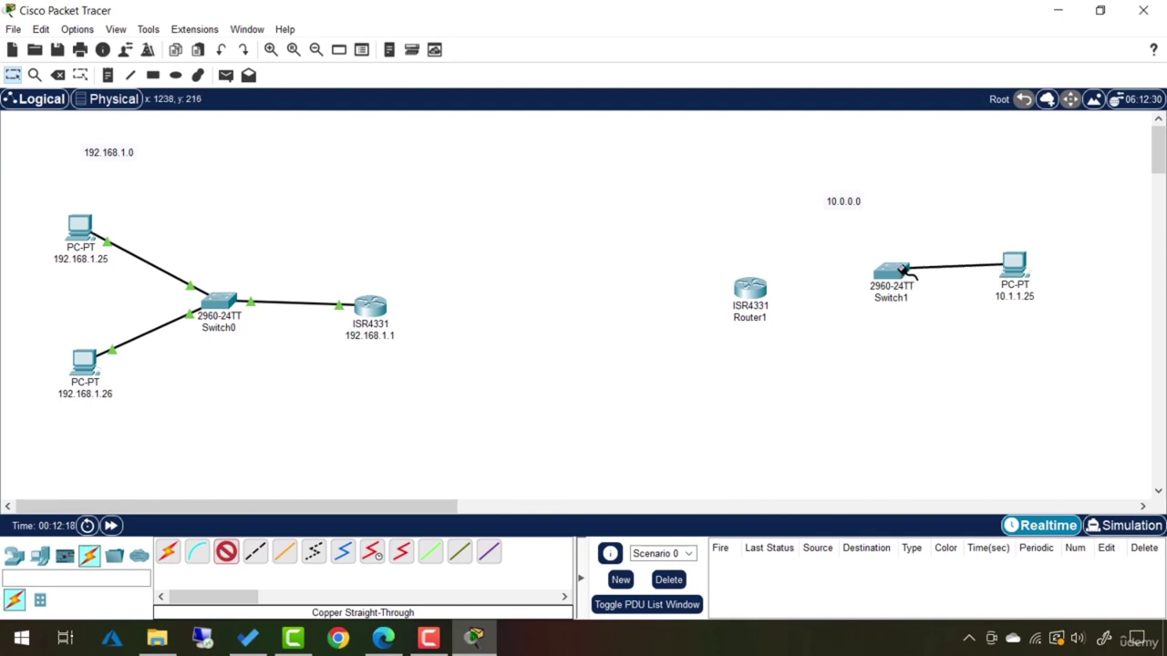
left_click(904, 271)
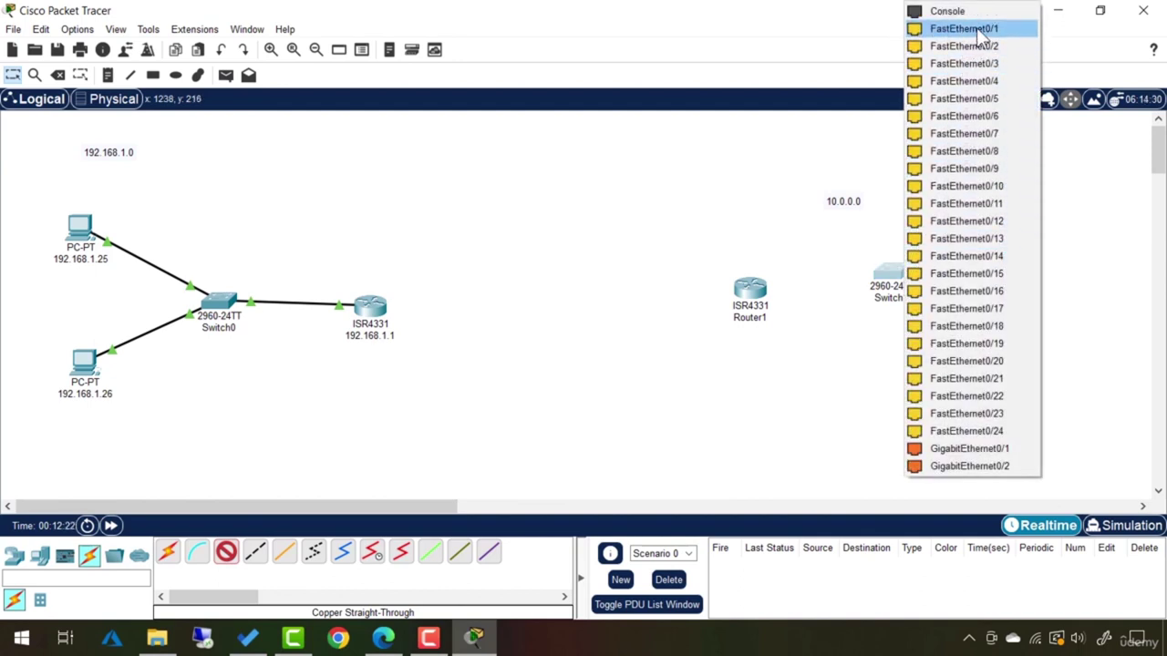
left_click(963, 28)
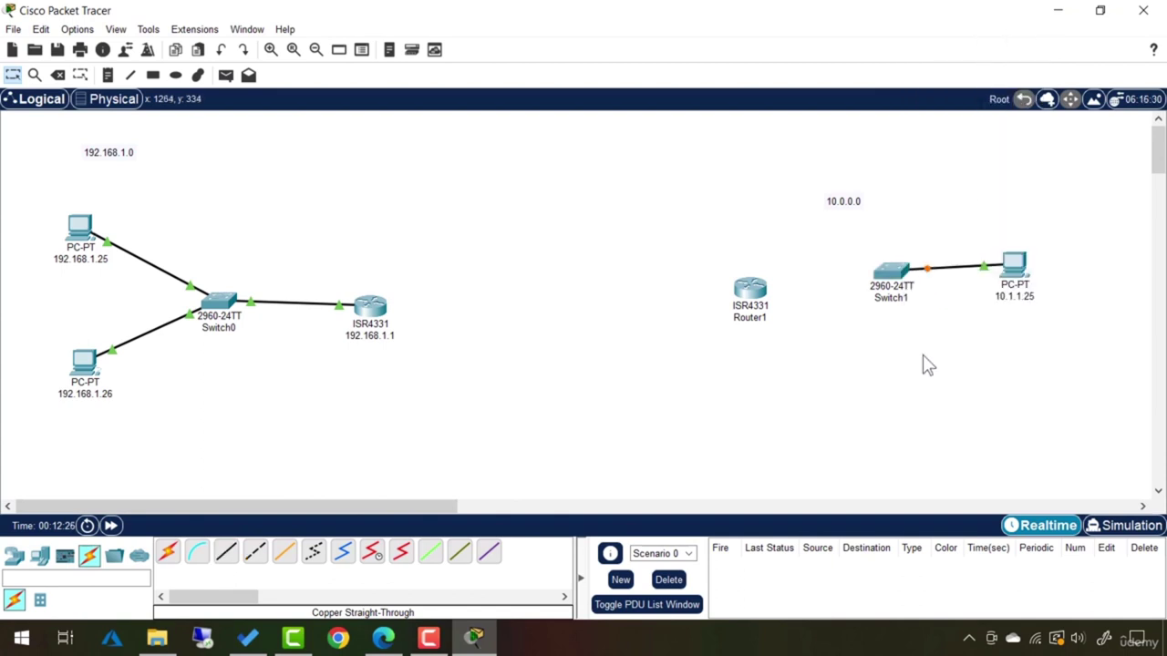
- Cable Switch1's GigabitEthernet0/1 to Router1's GigabitEthernet0/0/0 with copper straight-through
left_click(226, 552)
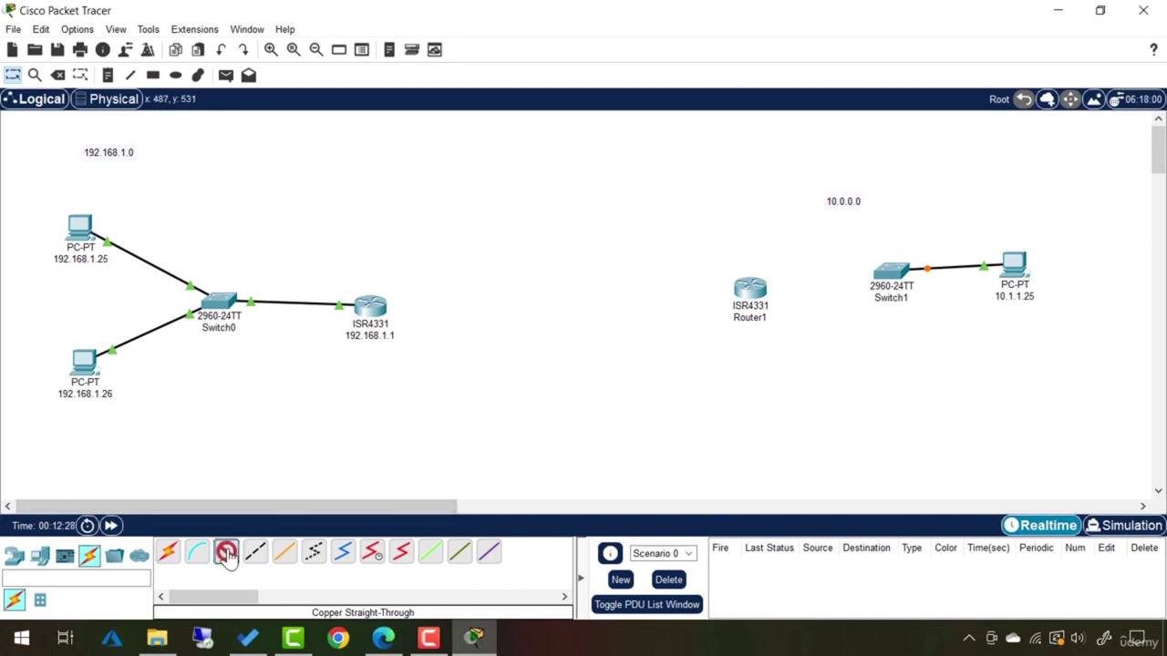
left_click(884, 275)
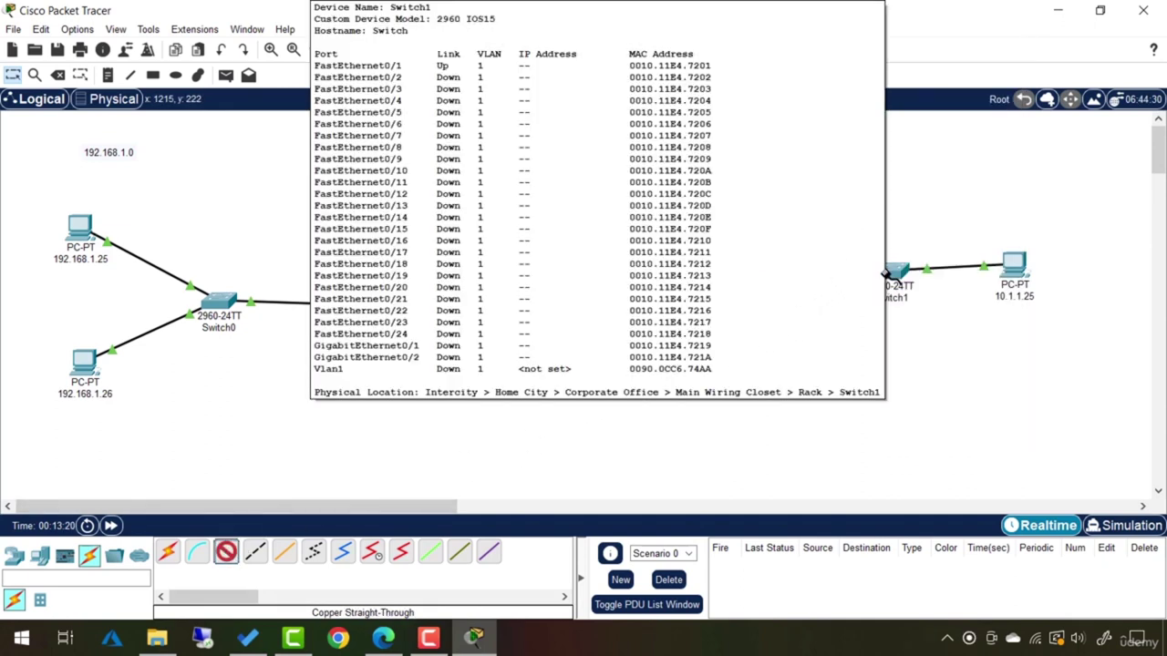
left_click(885, 270)
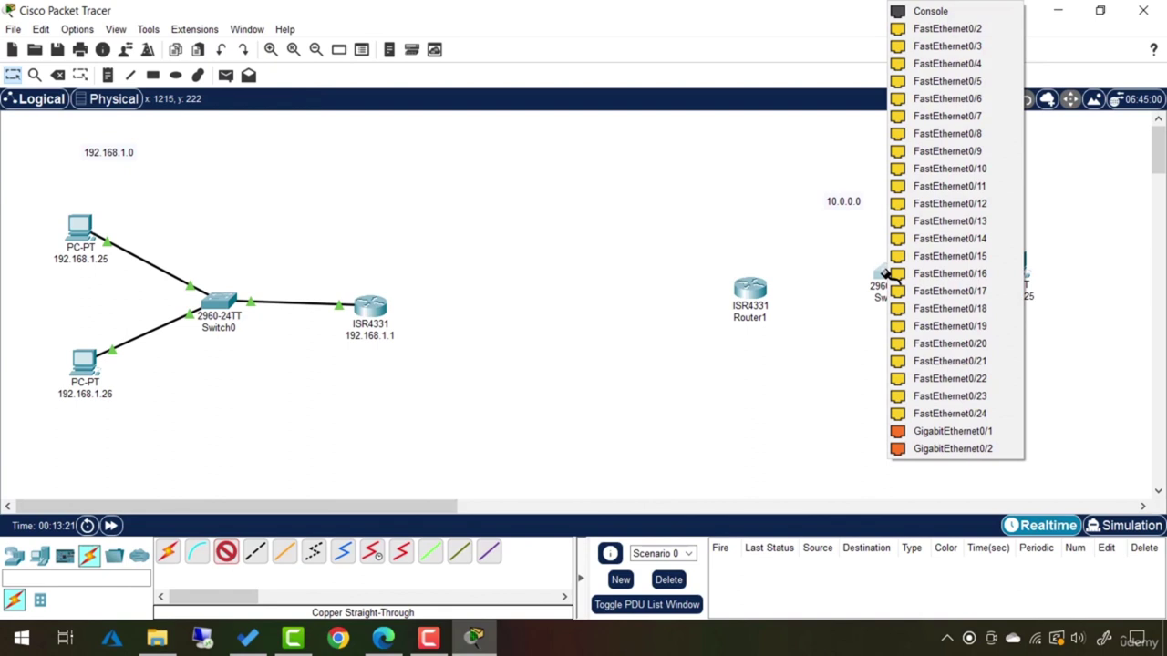
left_click(925, 432)
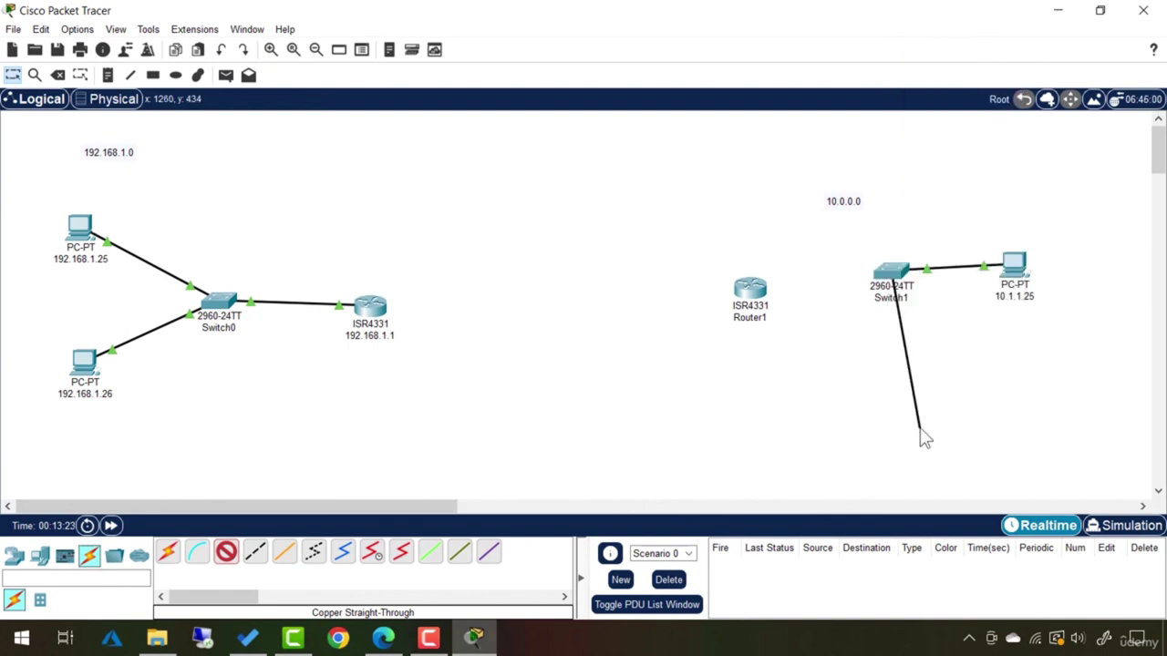
left_click(761, 289)
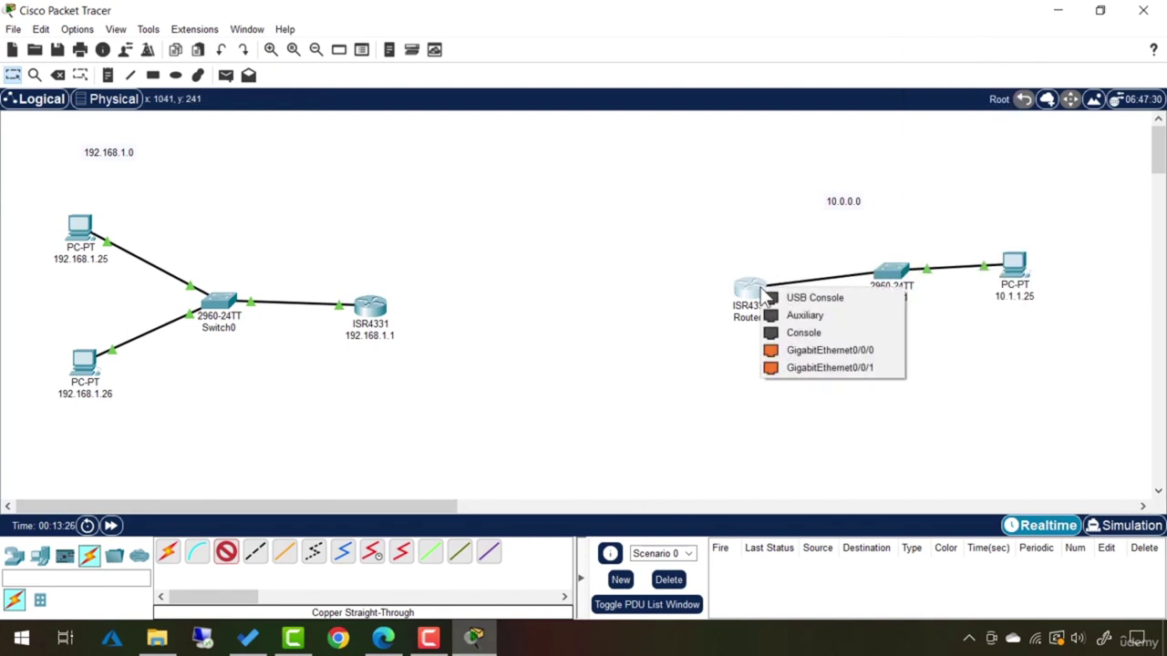
left_click(840, 353)
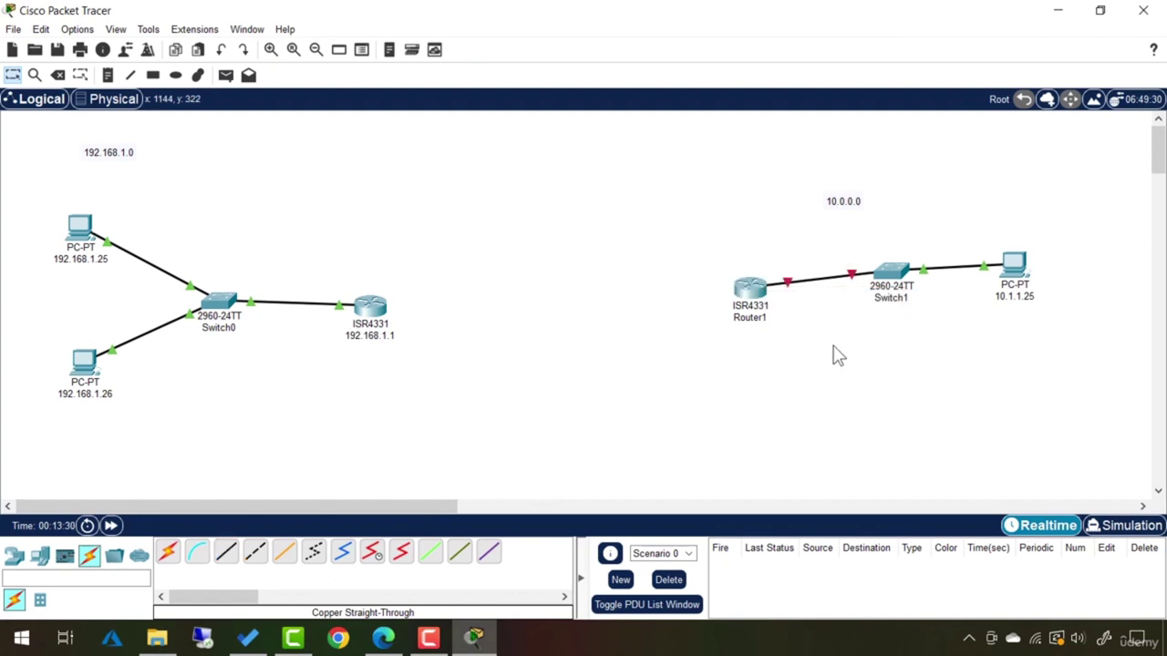
- Assign Router1's GigabitEthernet0/0/0 the address 10.1.1.1 with mask 255.0.0.0
left_click(753, 290)
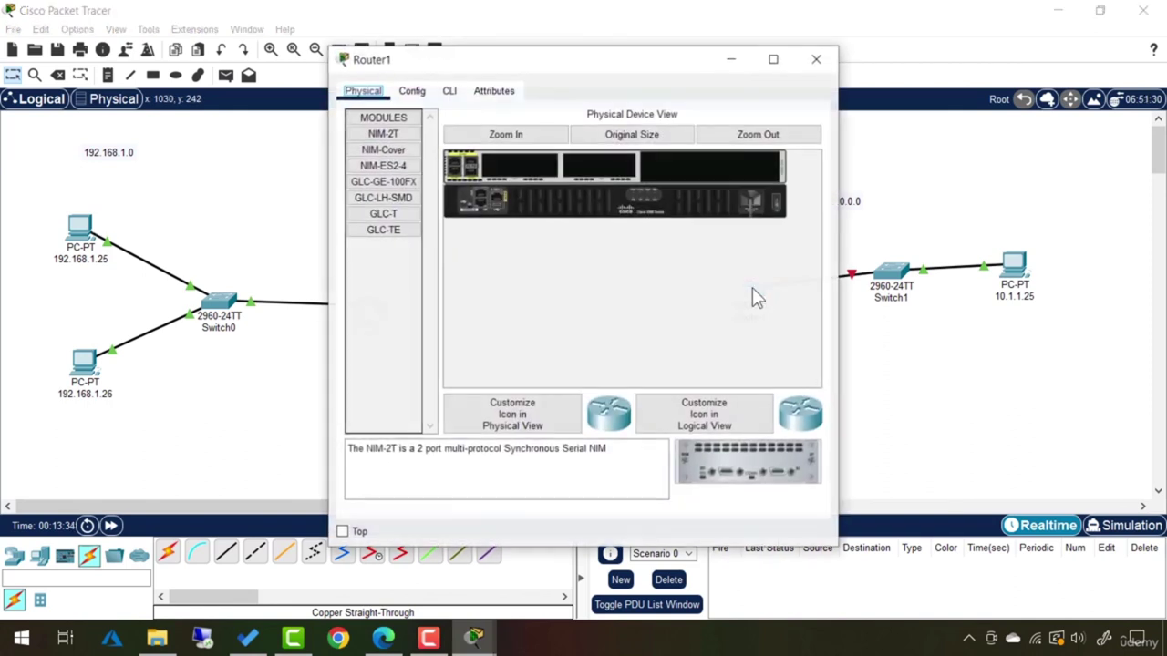
left_click(413, 93)
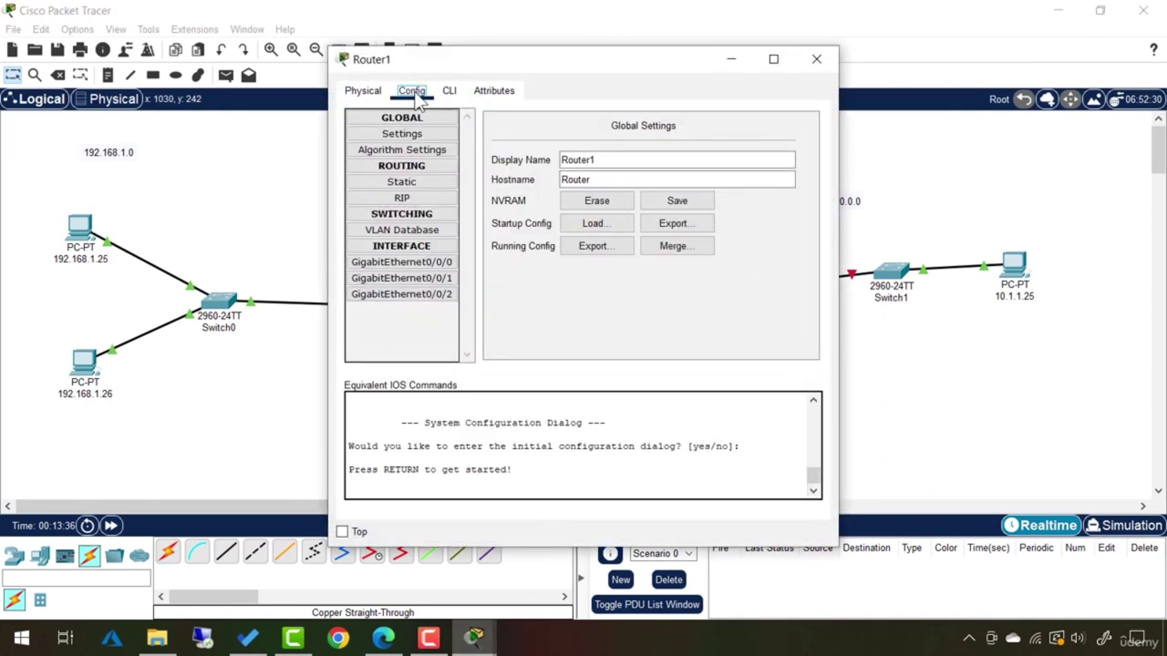
left_click(424, 264)
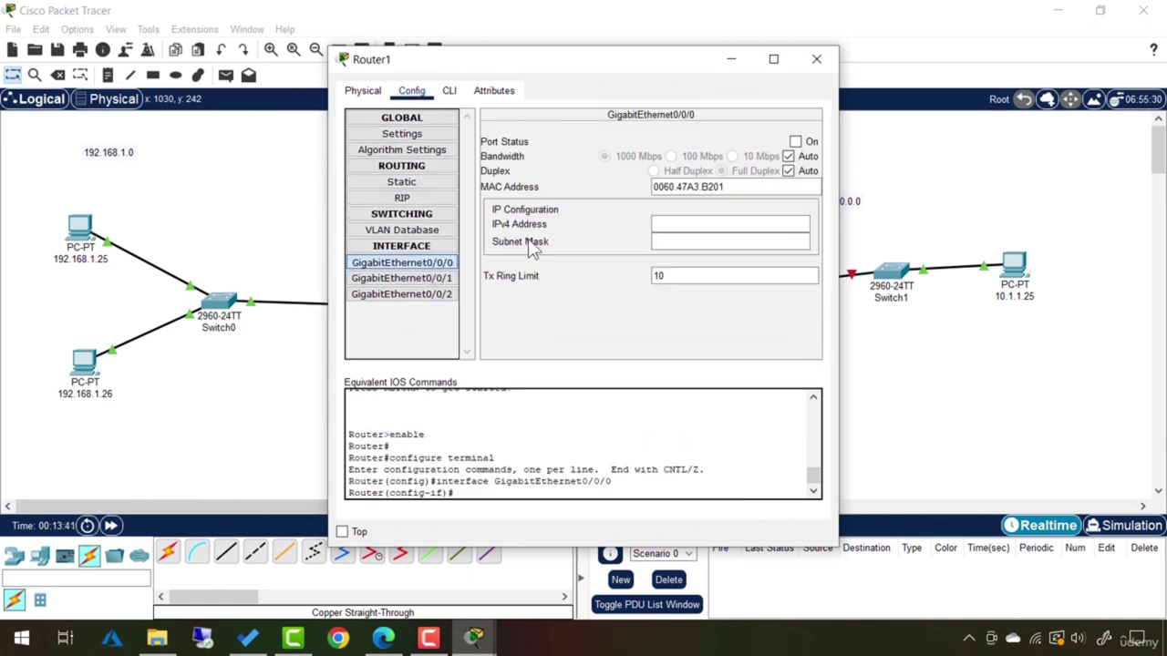
left_click(687, 226)
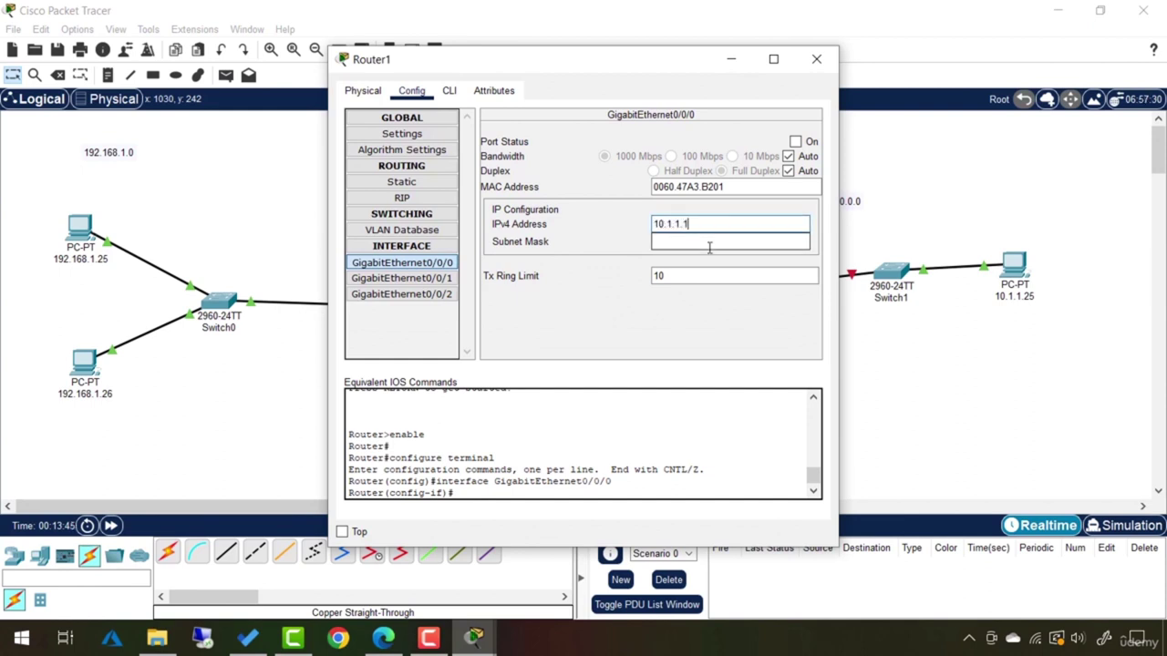
left_click(717, 245)
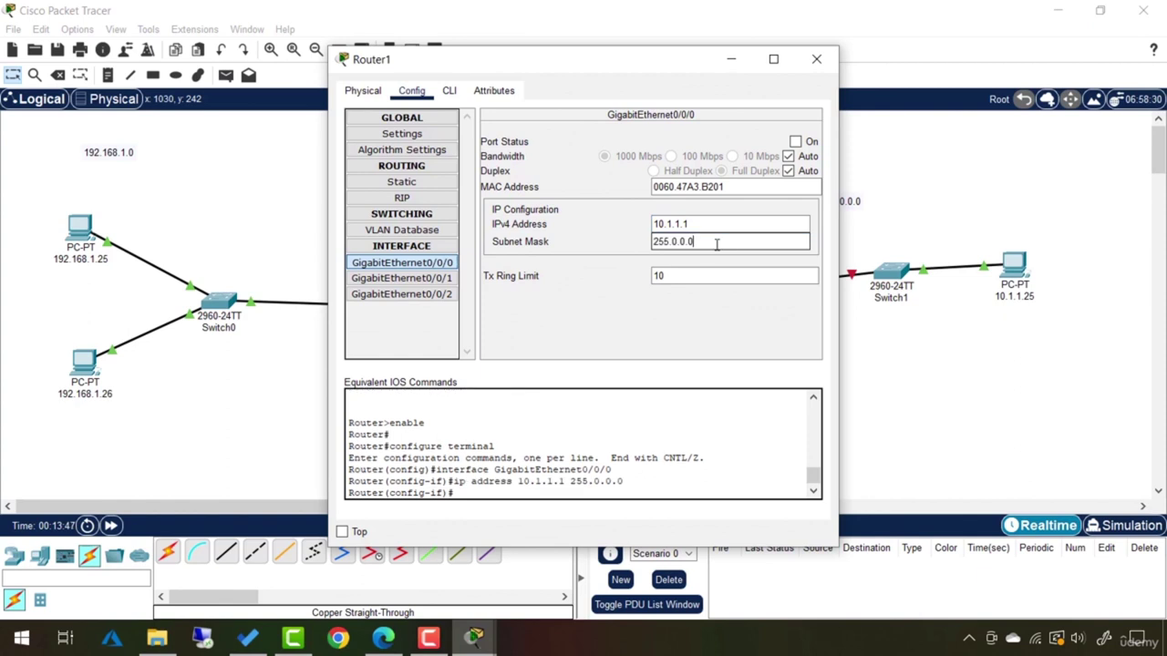
- Switch the GigabitEthernet0/0/0 port status on and close Router1's window
left_click(796, 142)
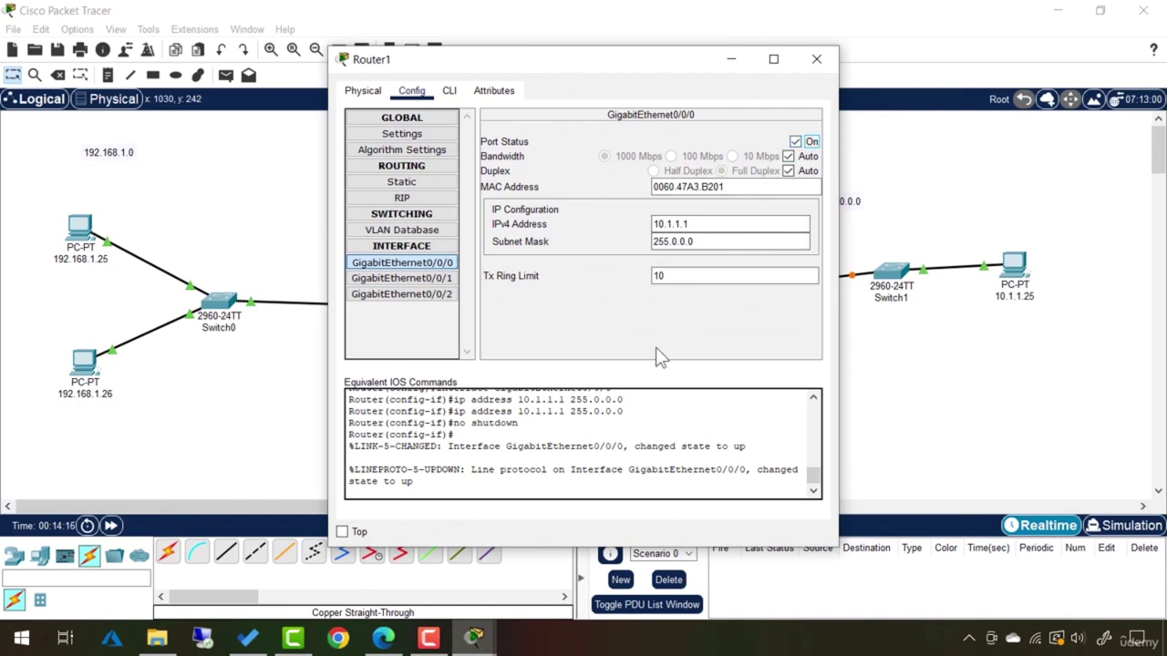
scroll(591, 432, "up", 5)
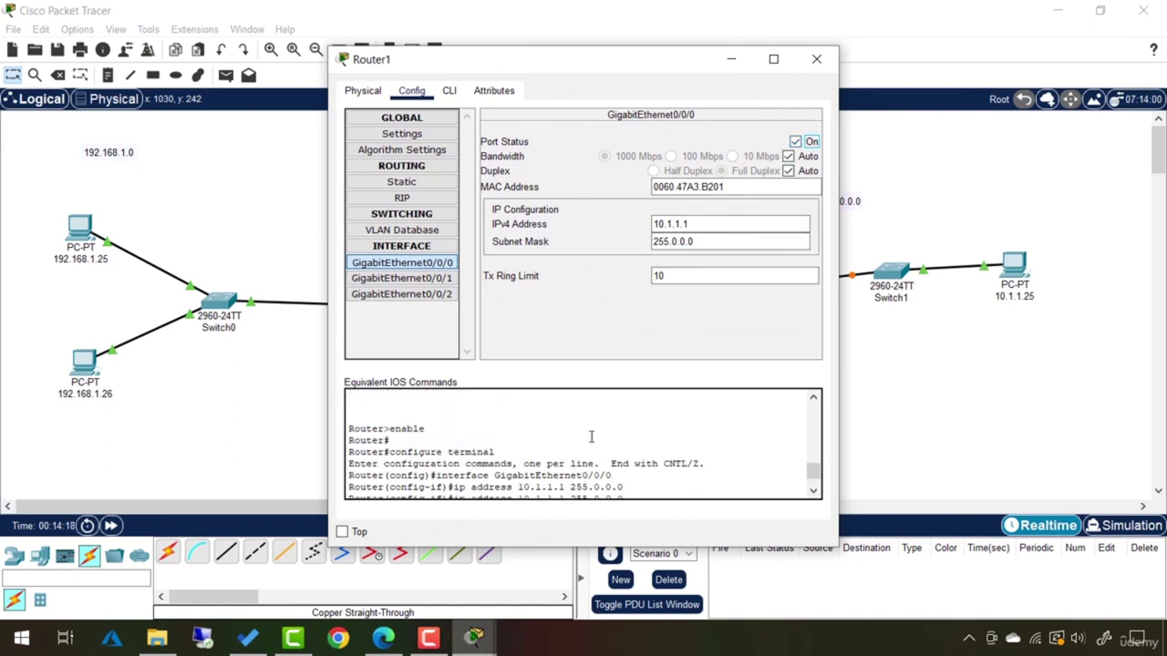
scroll(589, 438, "down", 3)
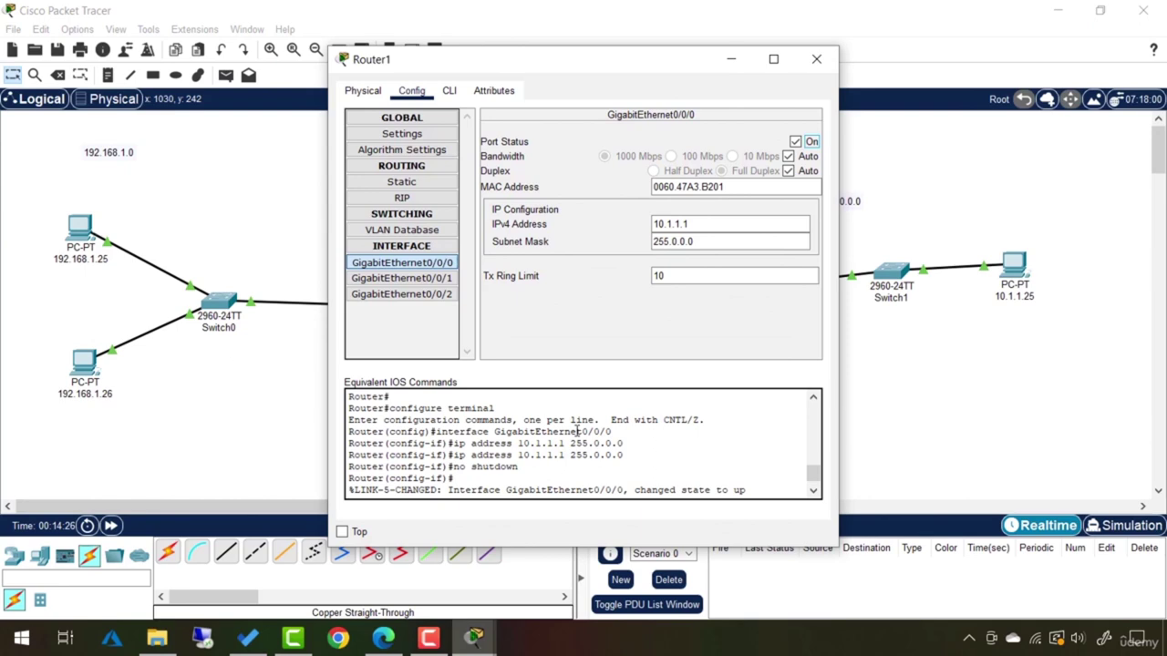
left_click(816, 60)
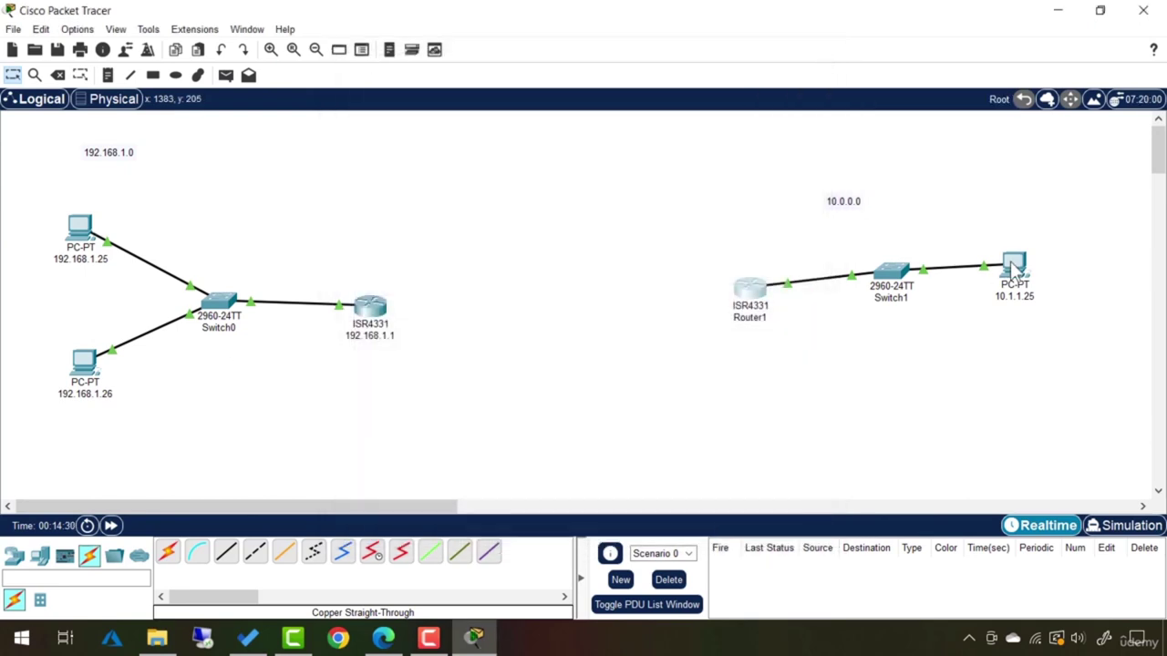
- Ping 10.1.1.1 from PC 10.1.1.25's command prompt, getting 4 of 4 replies, then close it
left_click(1013, 265)
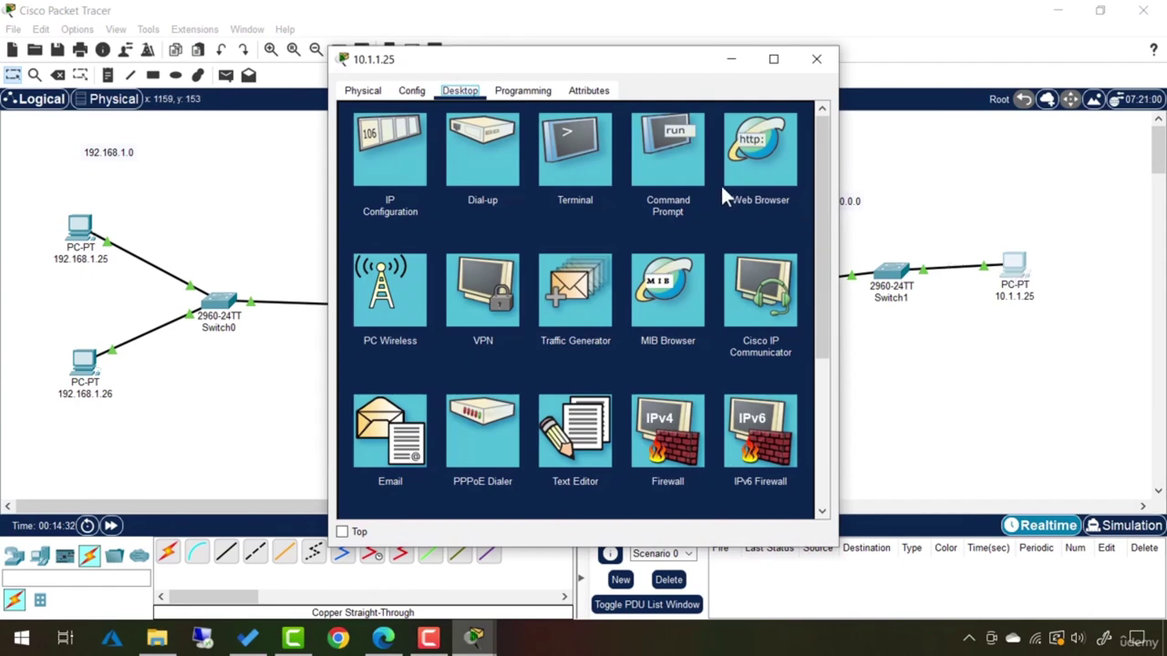
left_click(669, 164)
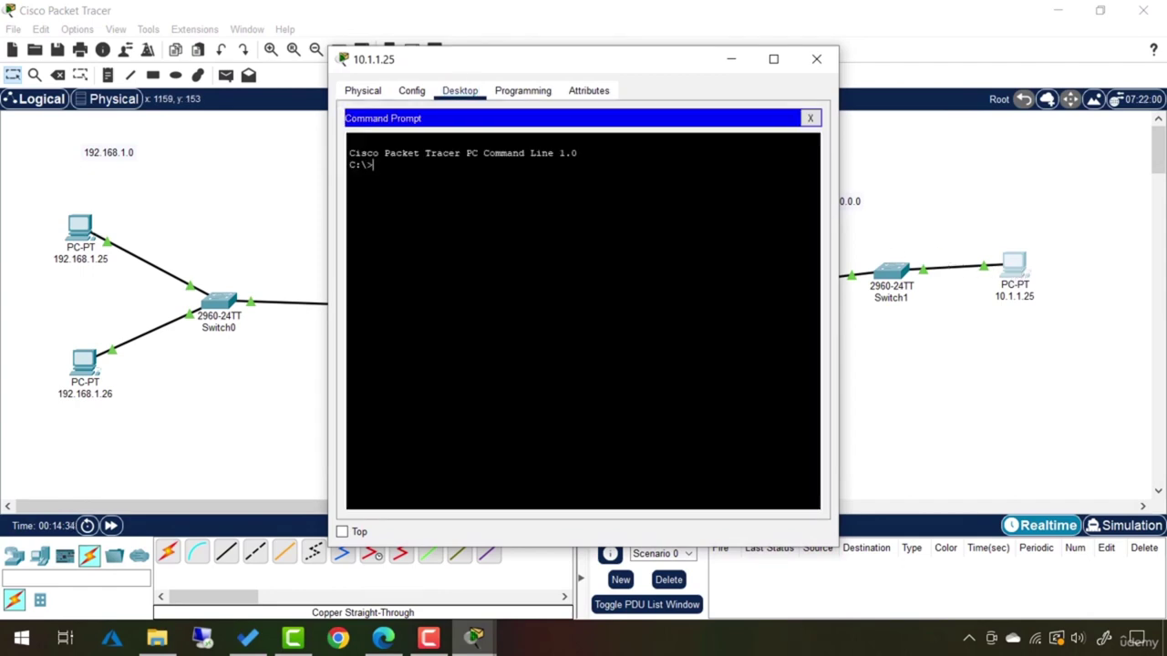
type("ping 10.1.1.1")
key("Return")
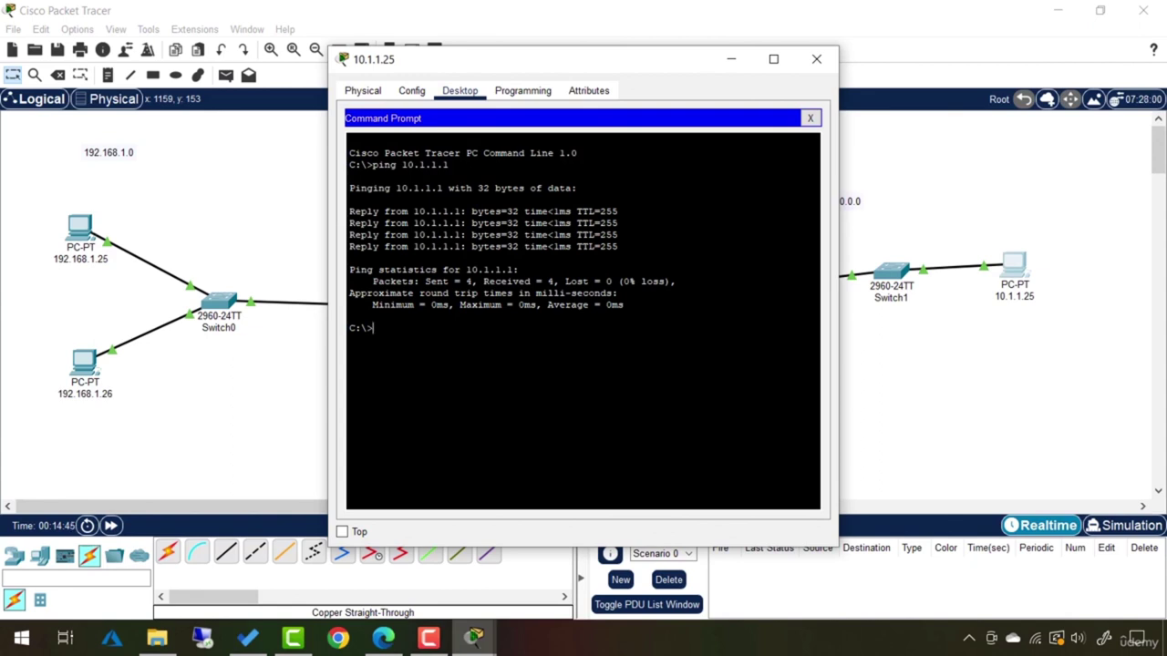
left_click(816, 60)
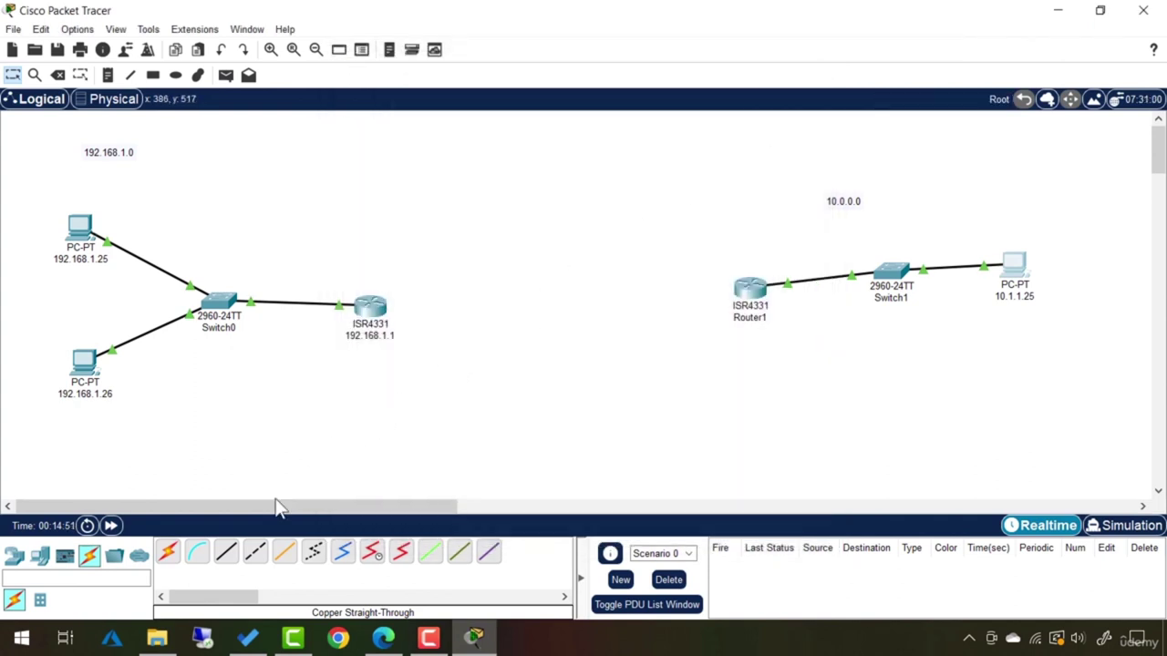
- Cable GigabitEthernet0/0/1 on the first ISR4331 to Router1's GigabitEthernet0/0/1 with copper cross-over
left_click(257, 556)
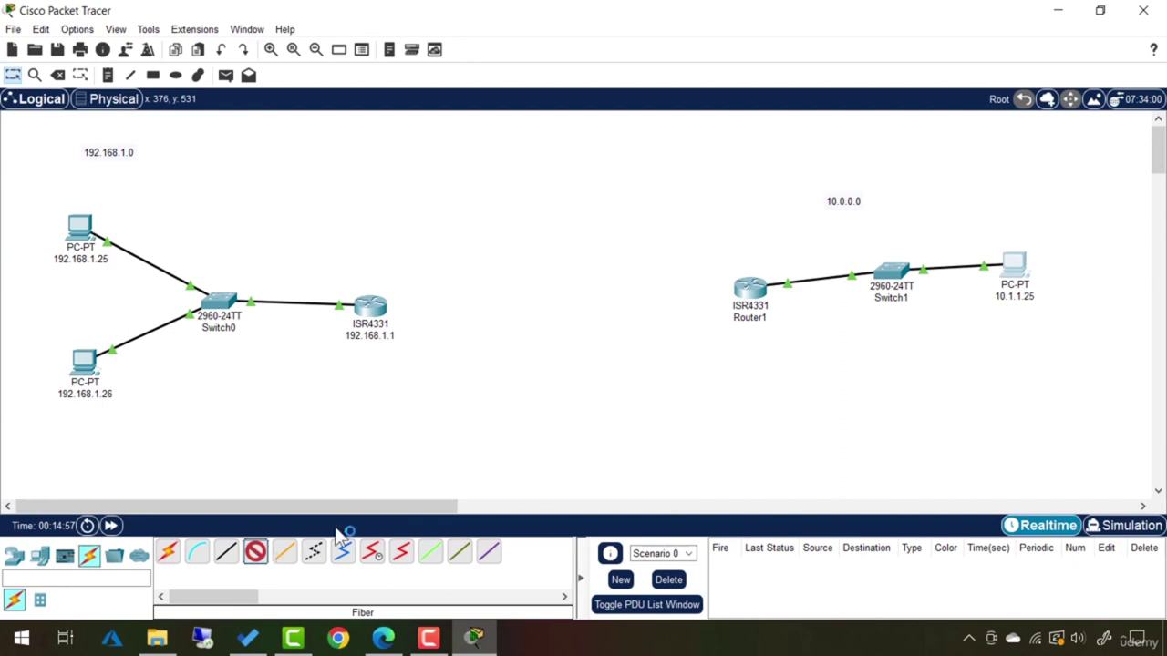
left_click(381, 311)
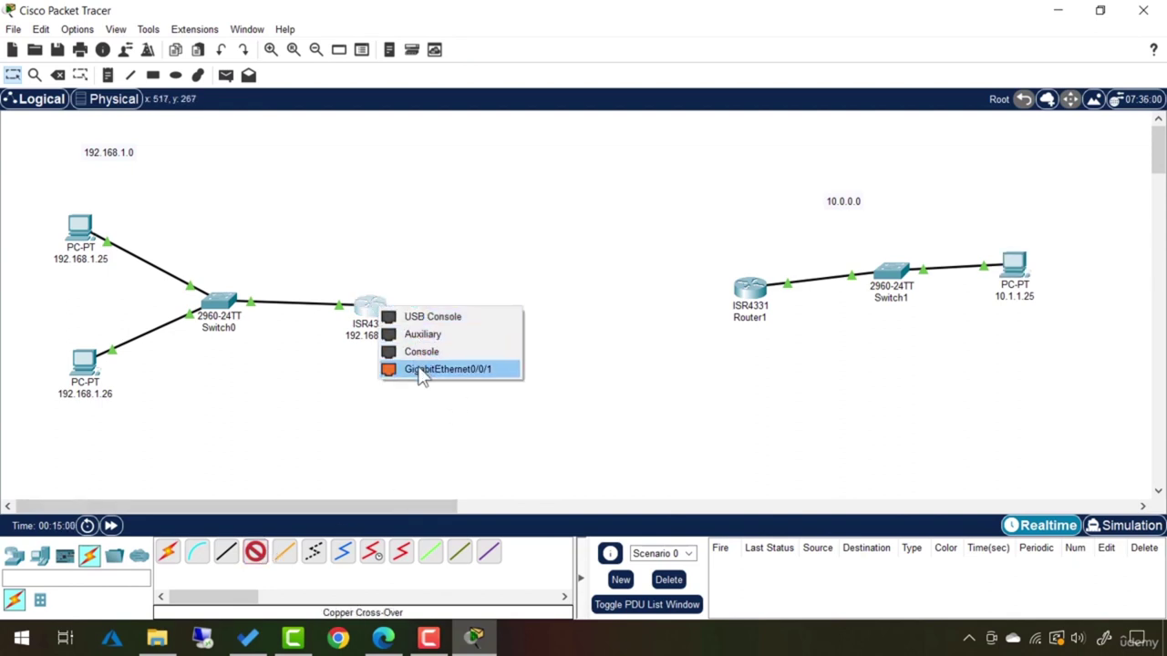
left_click(490, 371)
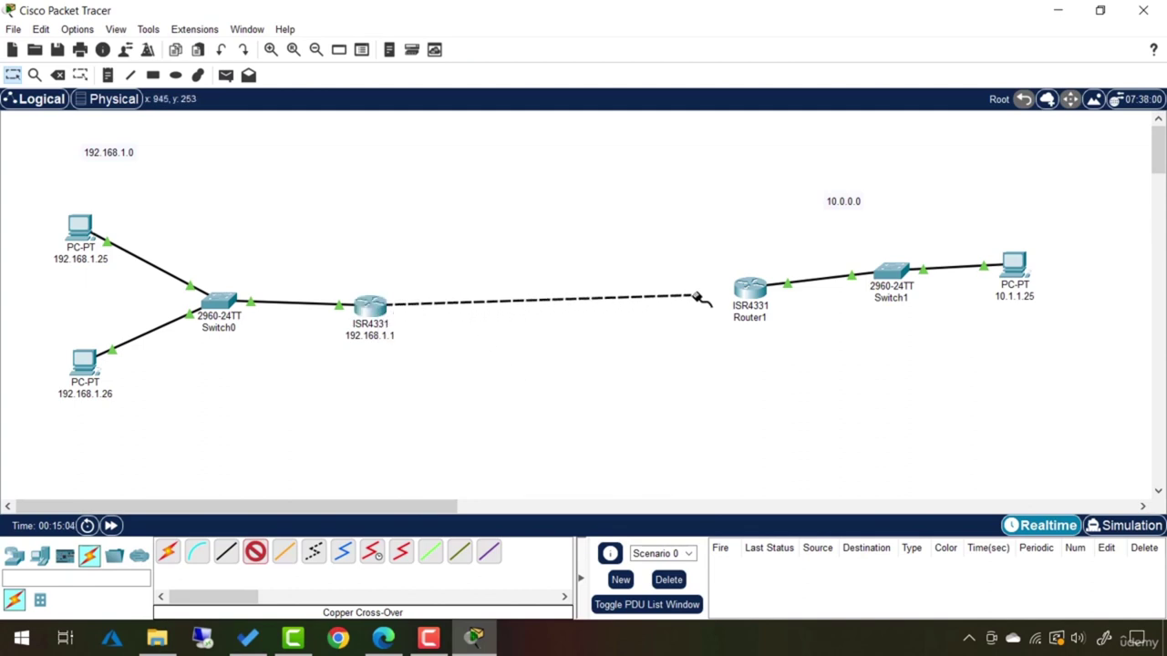
left_click(742, 288)
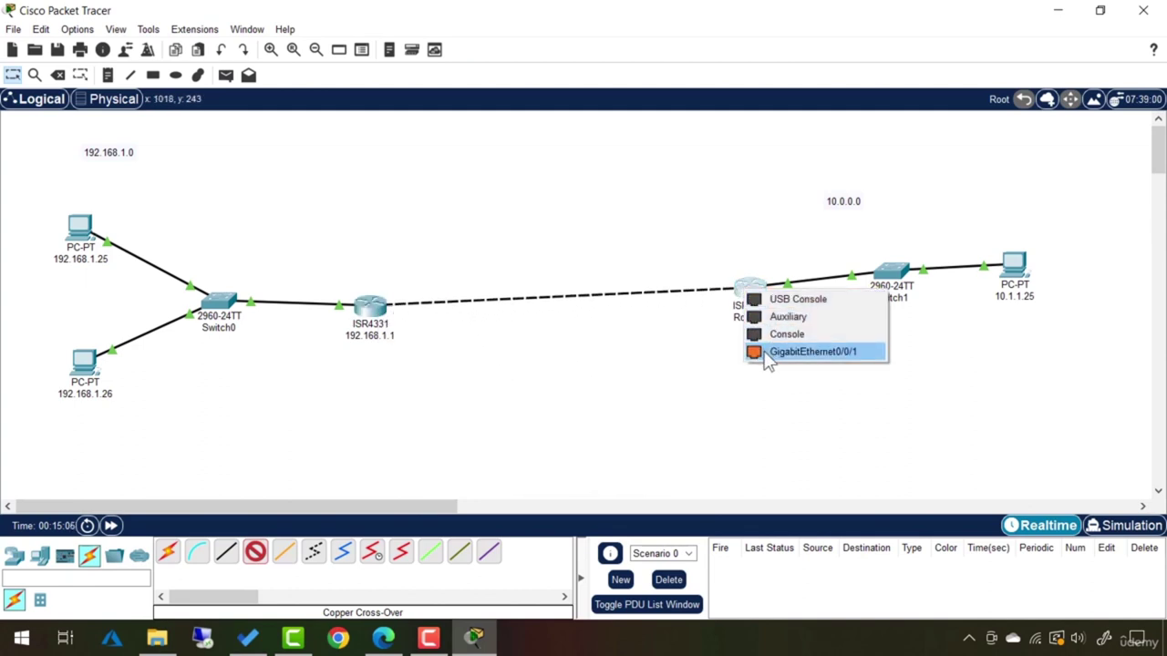
left_click(850, 353)
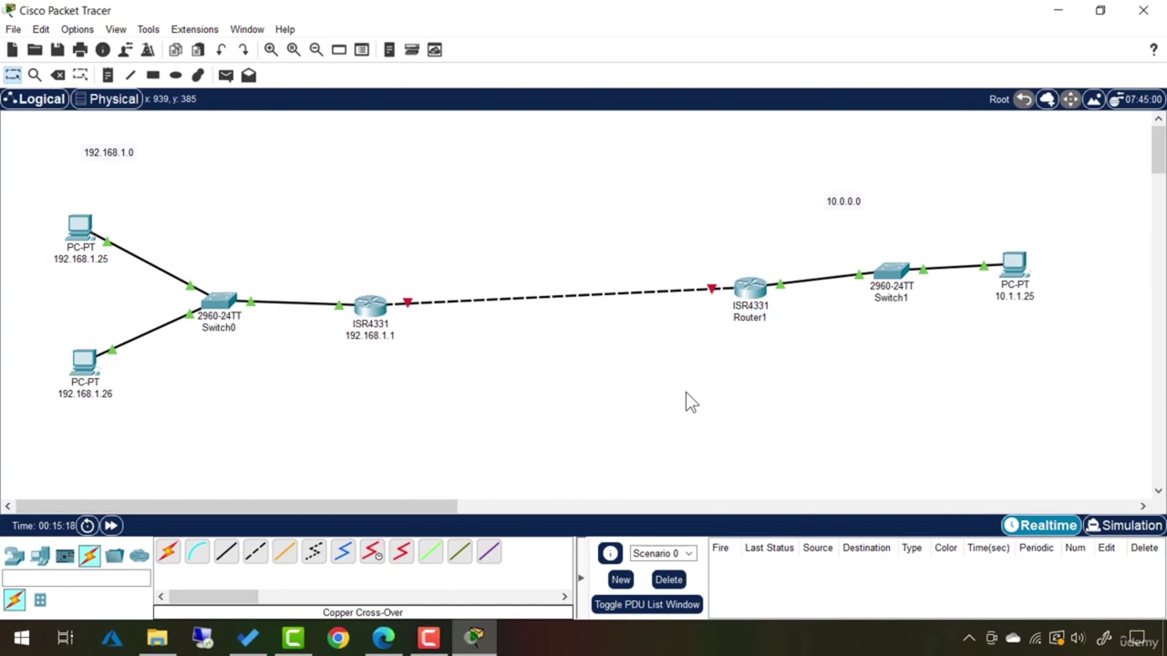
left_click(108, 75)
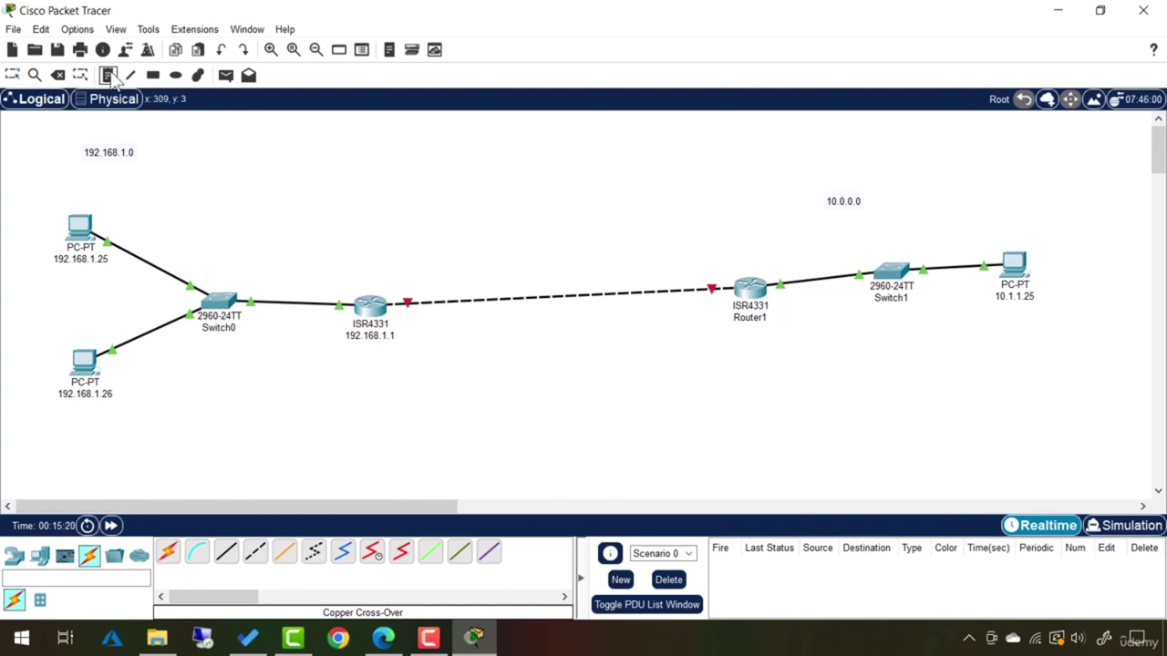
- Place a note reading 172.16.0.0 above the router-to-router link
left_click(476, 217)
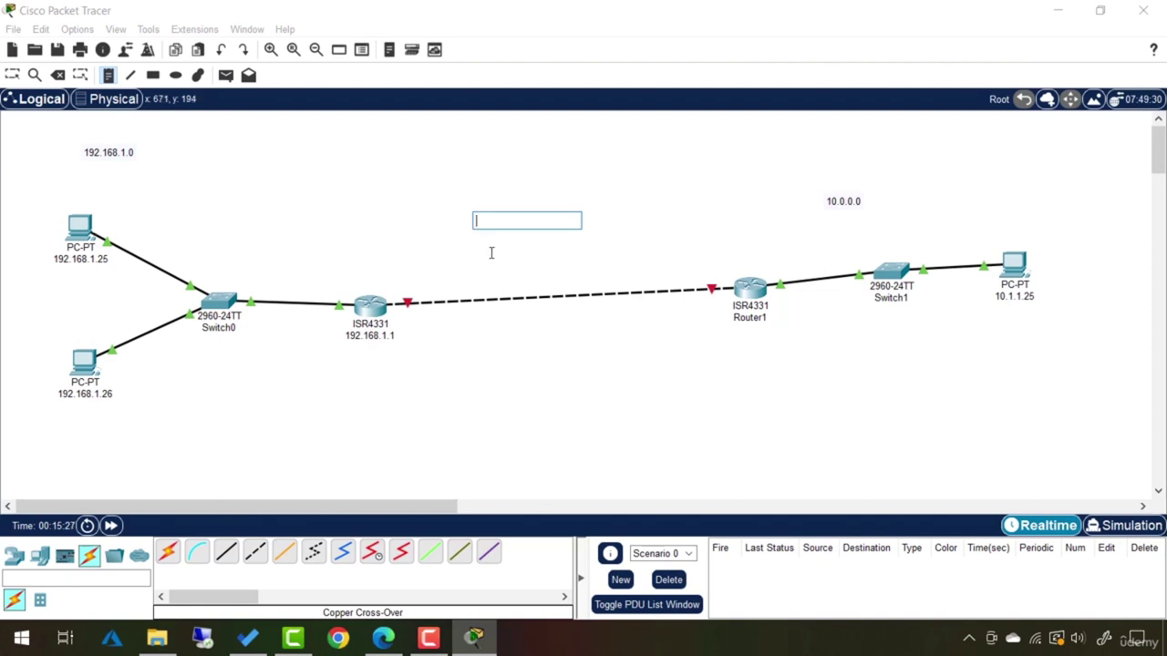
type("172.16.0")
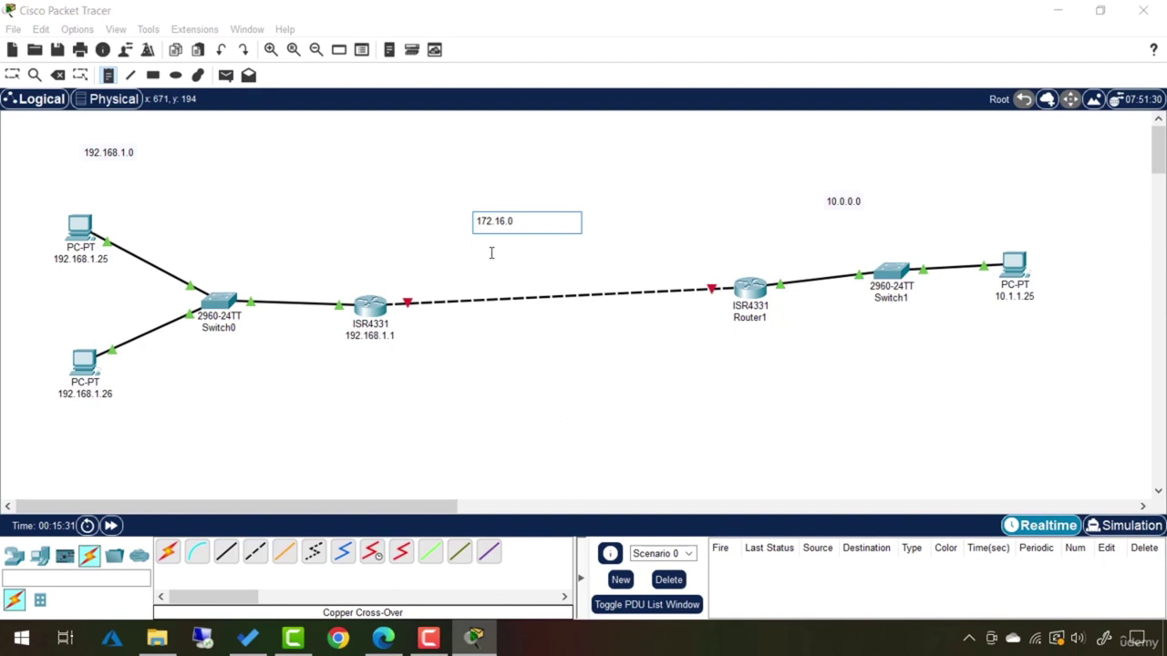
type(".0")
left_click(505, 336)
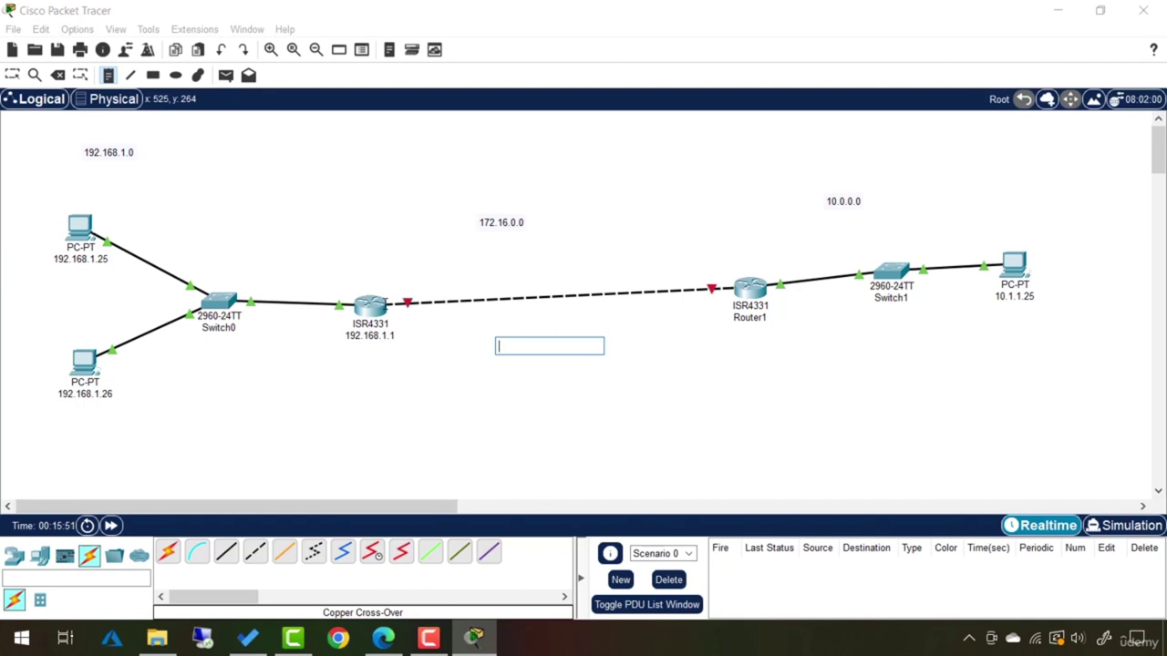
left_click(13, 76)
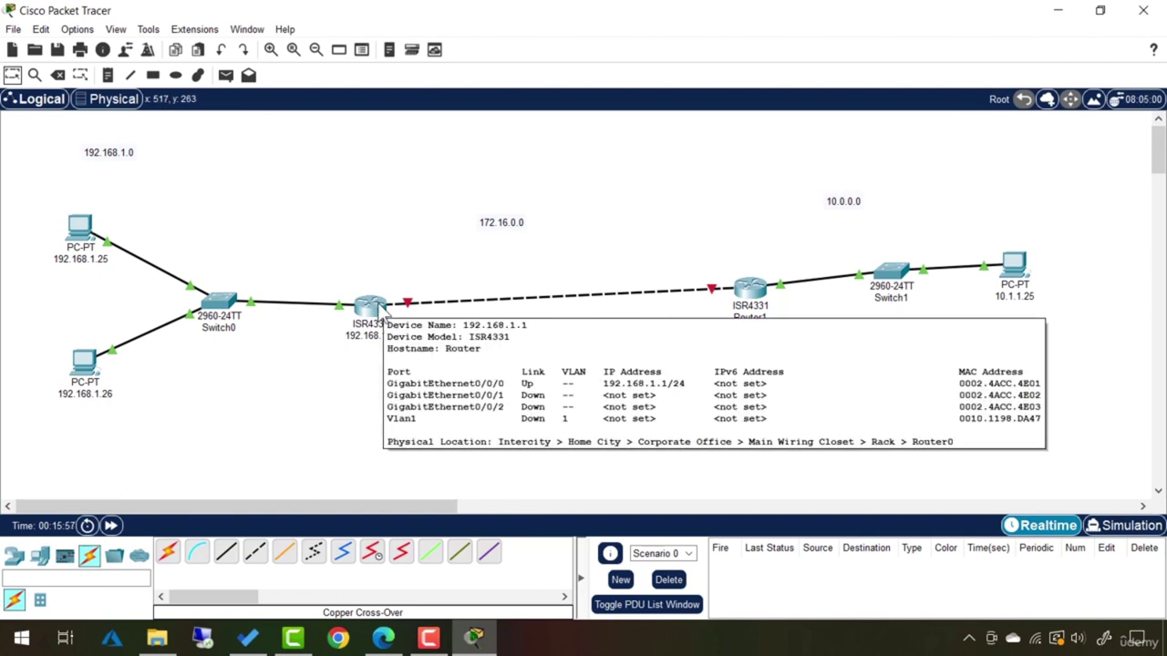
- Set router 192.168.1.1's GigabitEthernet0/0/1 to 172.16.0.1, mask 255.255.0.0, with the port on
left_click(382, 309)
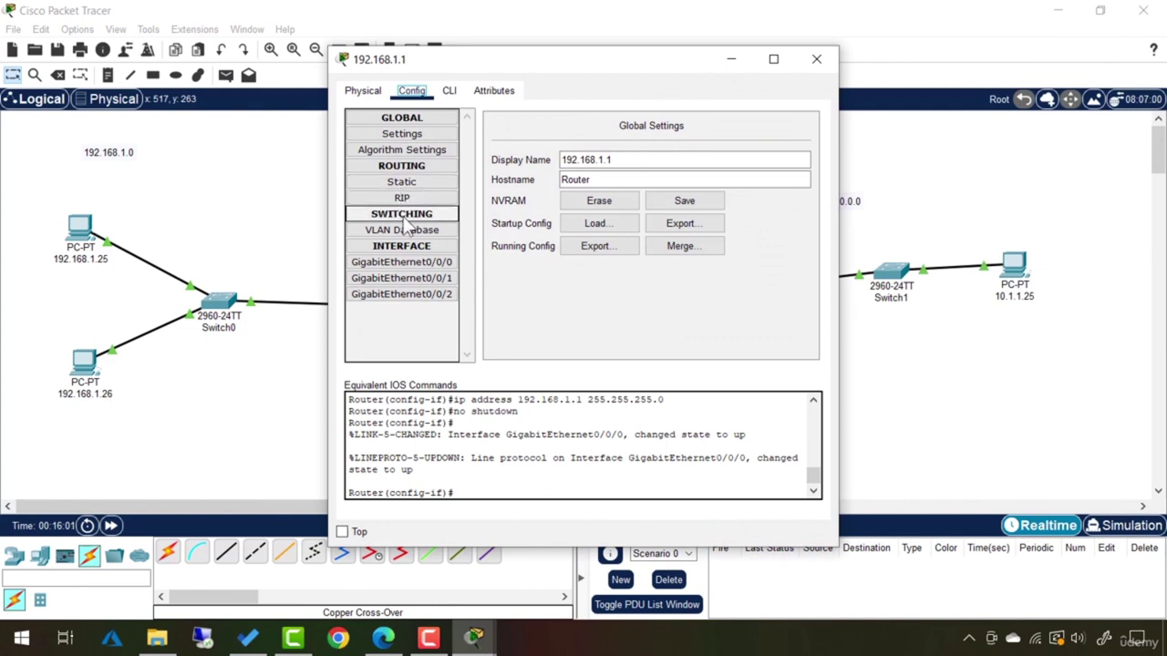
left_click(445, 280)
left_click(662, 225)
type("172.16.0")
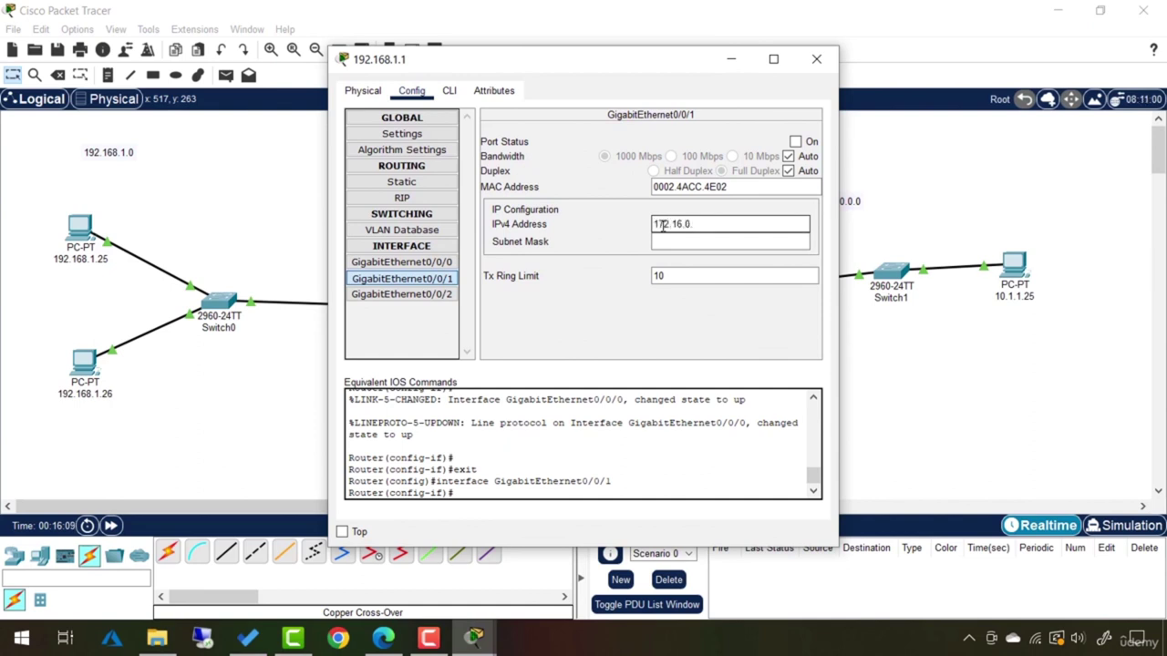
type(".1")
left_click(671, 242)
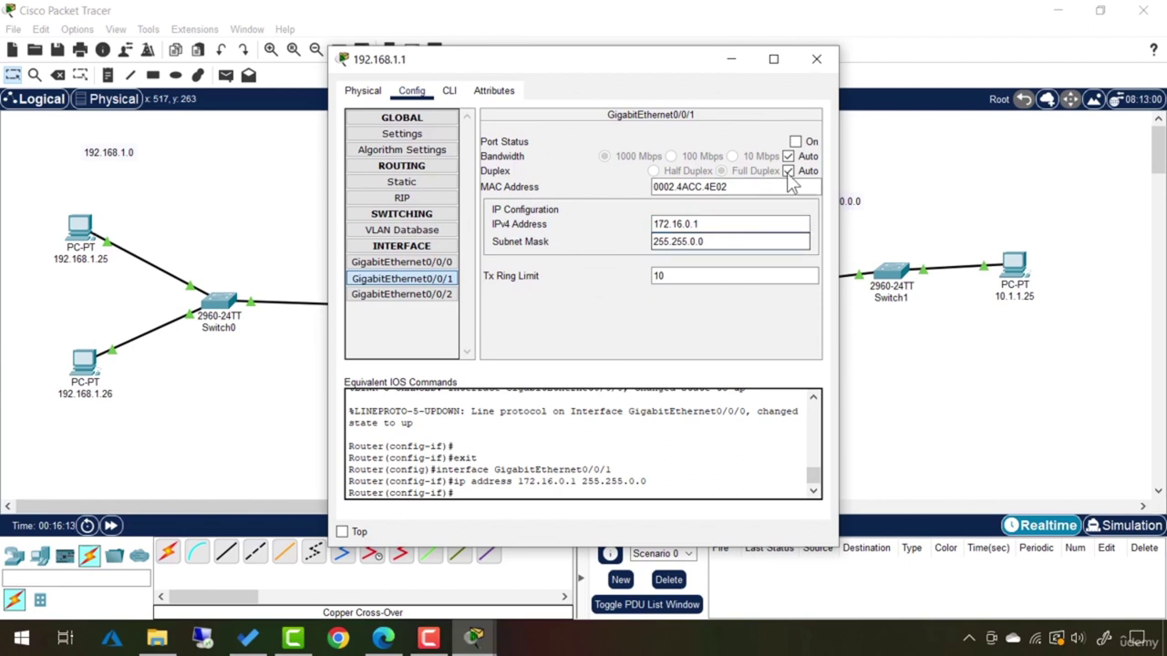
left_click(795, 142)
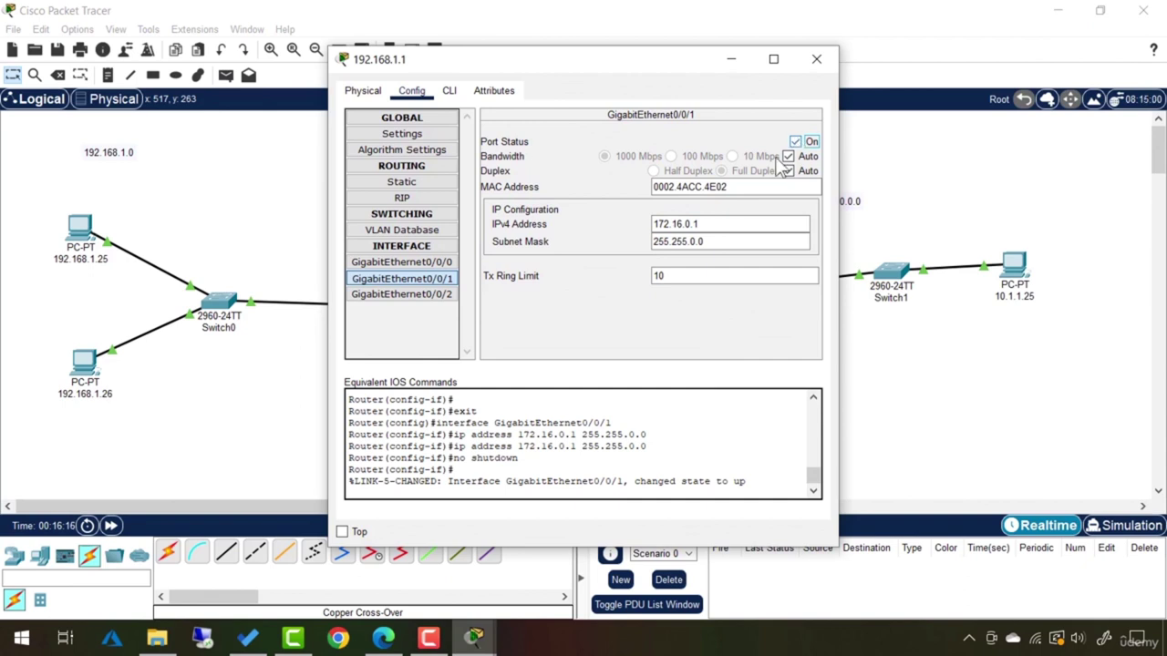
left_click(817, 60)
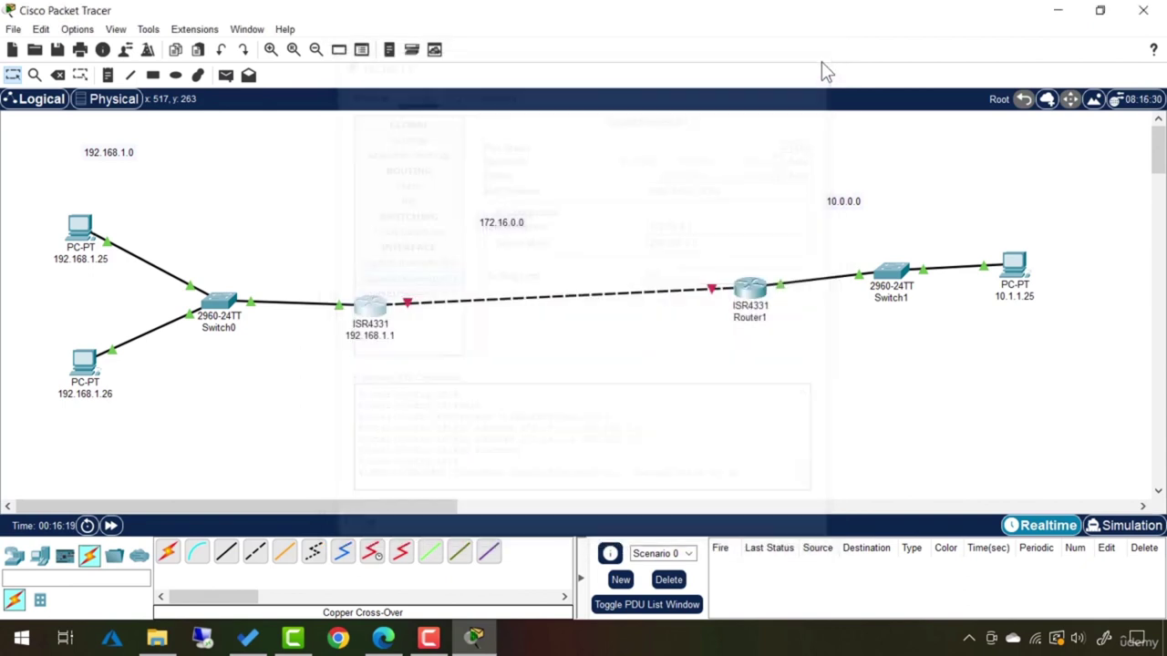
- Assign Router1's GigabitEthernet0/0/1 172.16.0.2 with mask 255.255.0.0 and switch the port on
left_click(749, 290)
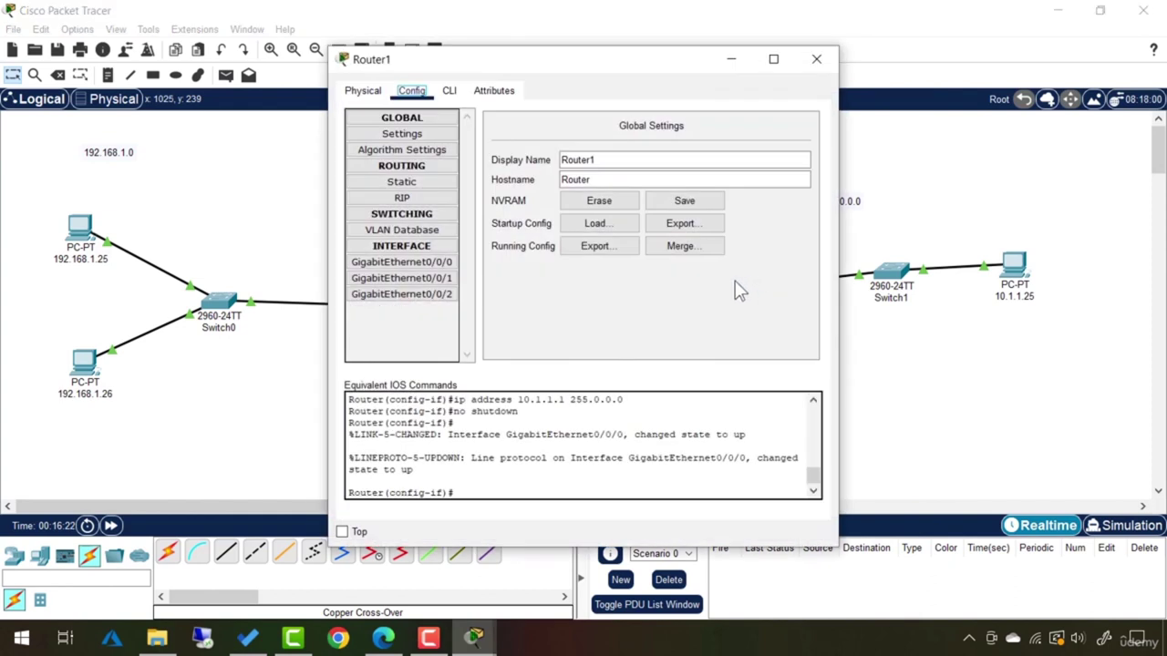
left_click(390, 280)
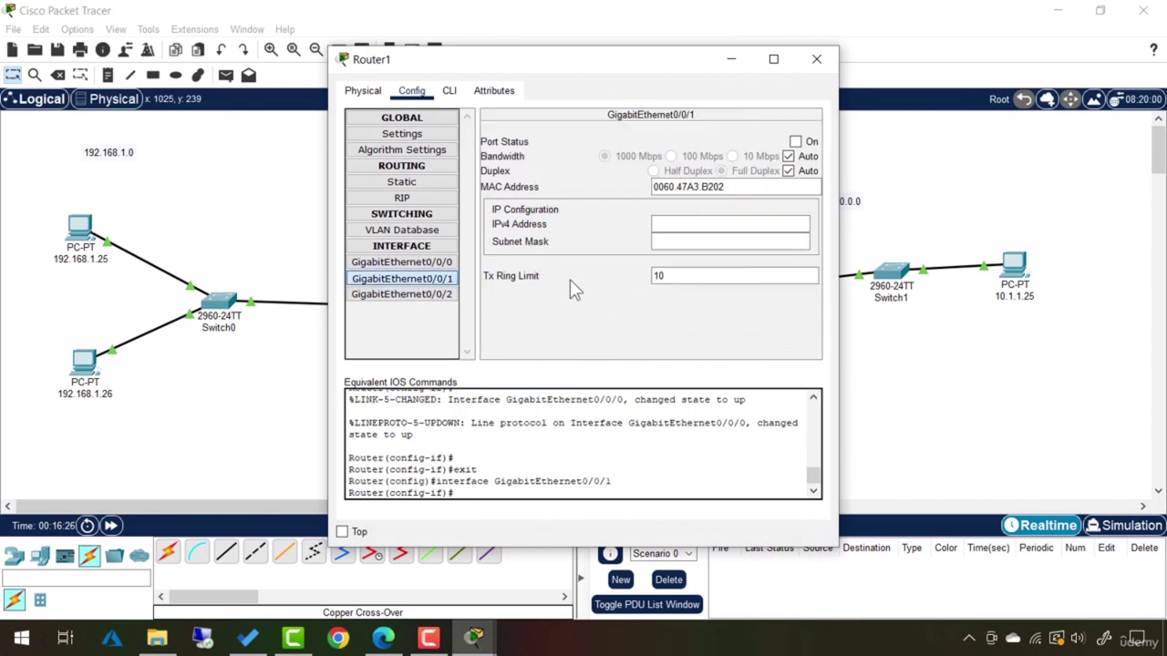
left_click(653, 226)
type("17")
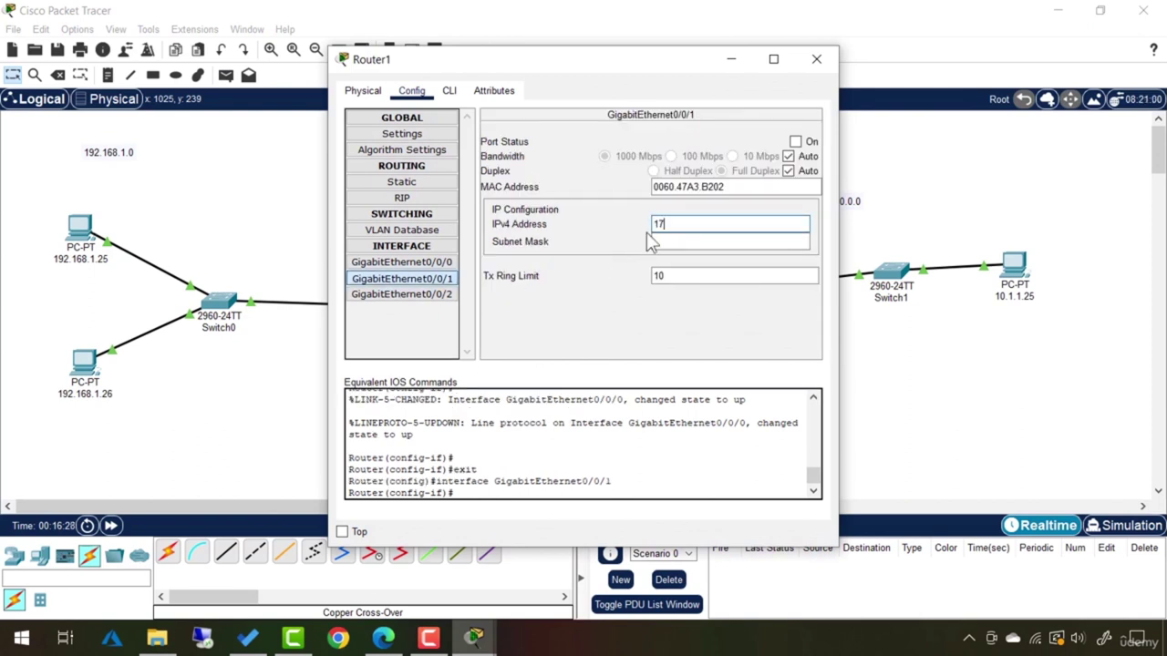
type("2.16.0.2")
left_click(655, 241)
left_click(659, 241)
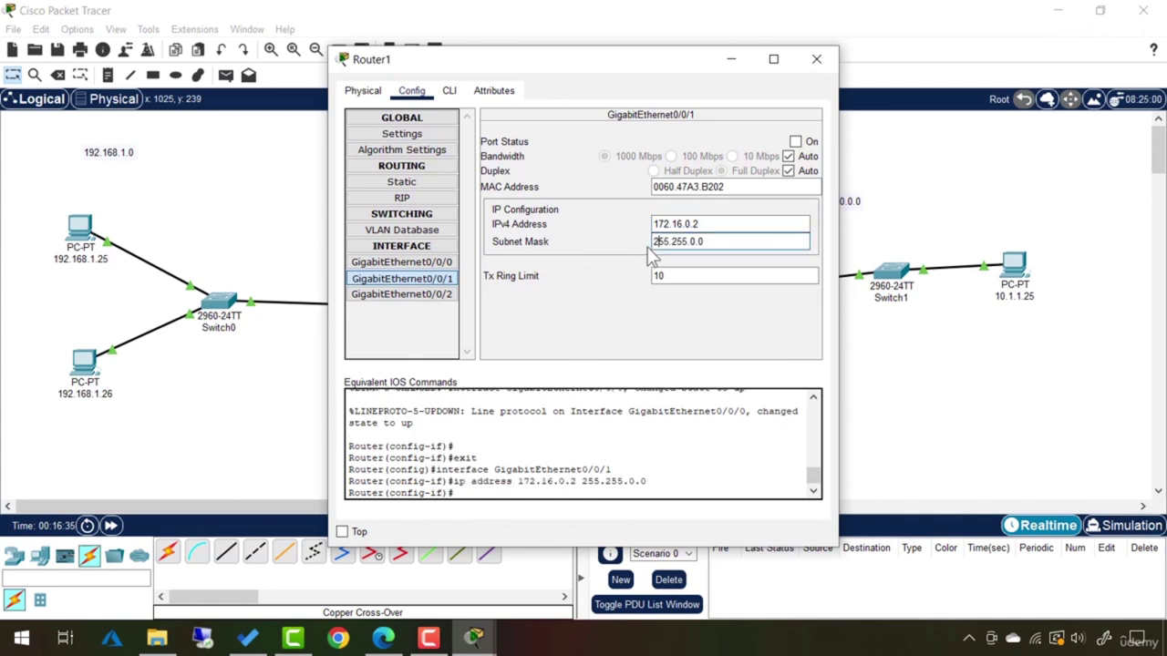
left_click(796, 143)
left_click(816, 58)
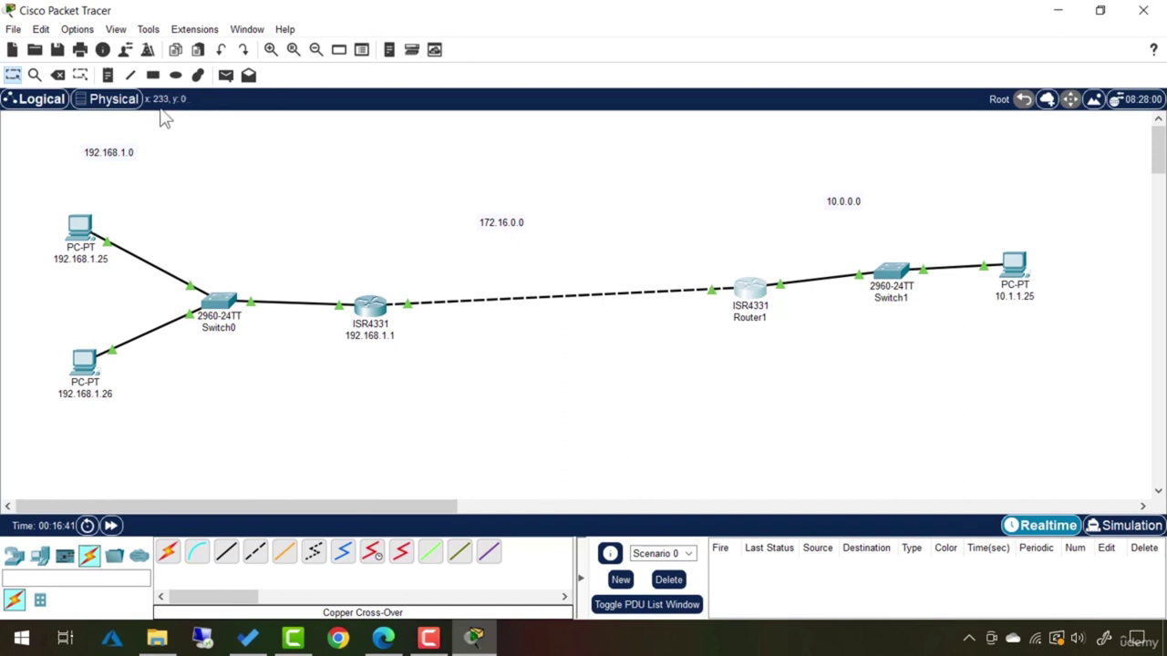
- Add notes reading 172.16.0.1 above the first router and 172.16.0.2 above Router1
left_click(108, 74)
left_click(375, 279)
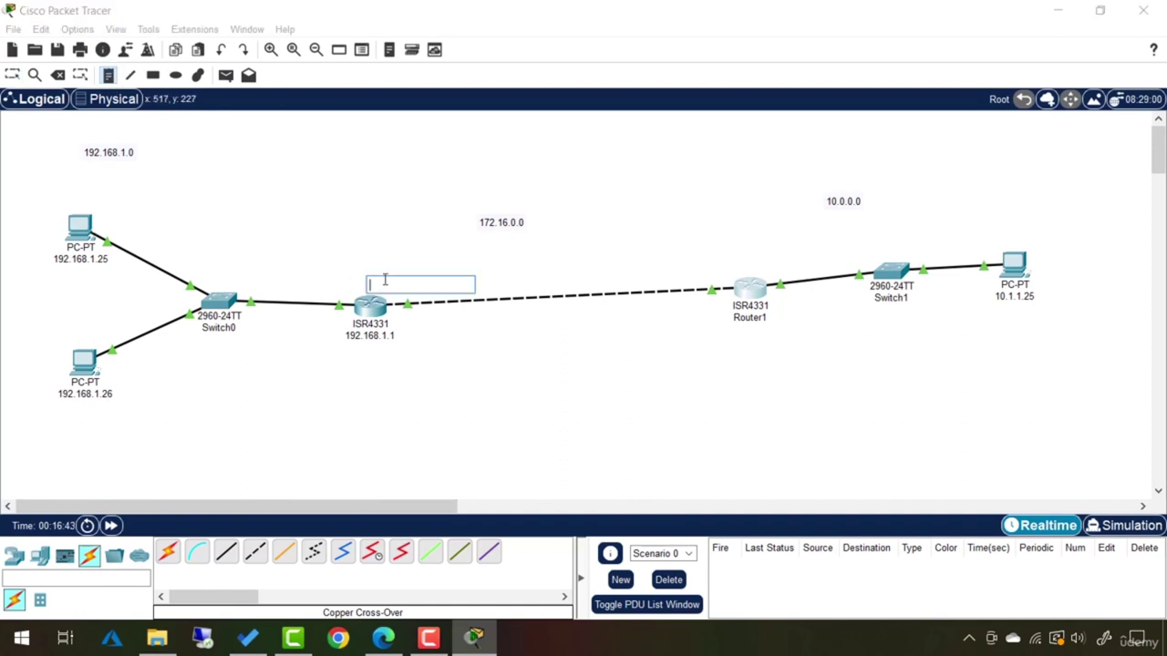
type("172.16.0.1")
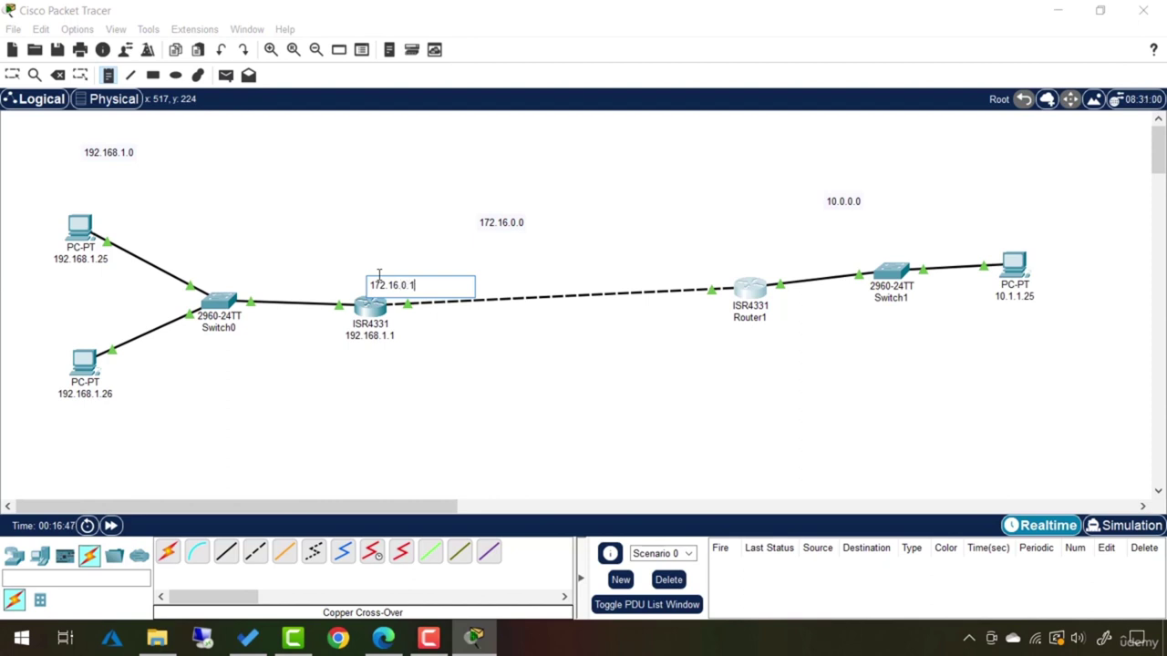
left_click(428, 331)
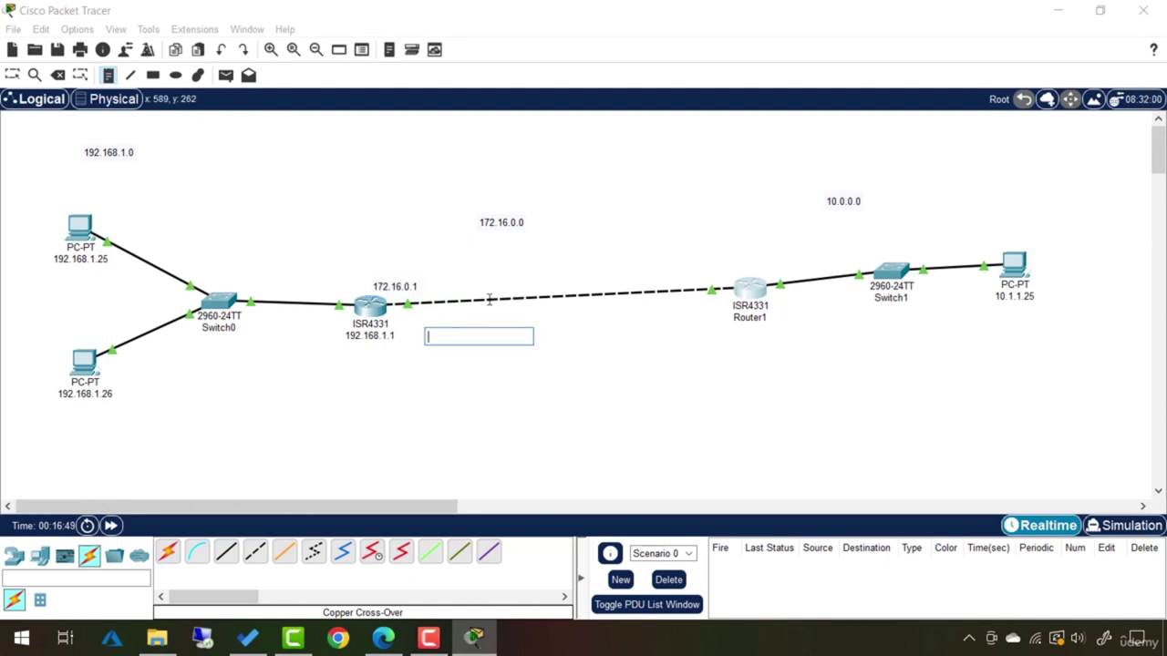
left_click(712, 263)
type("172.160.")
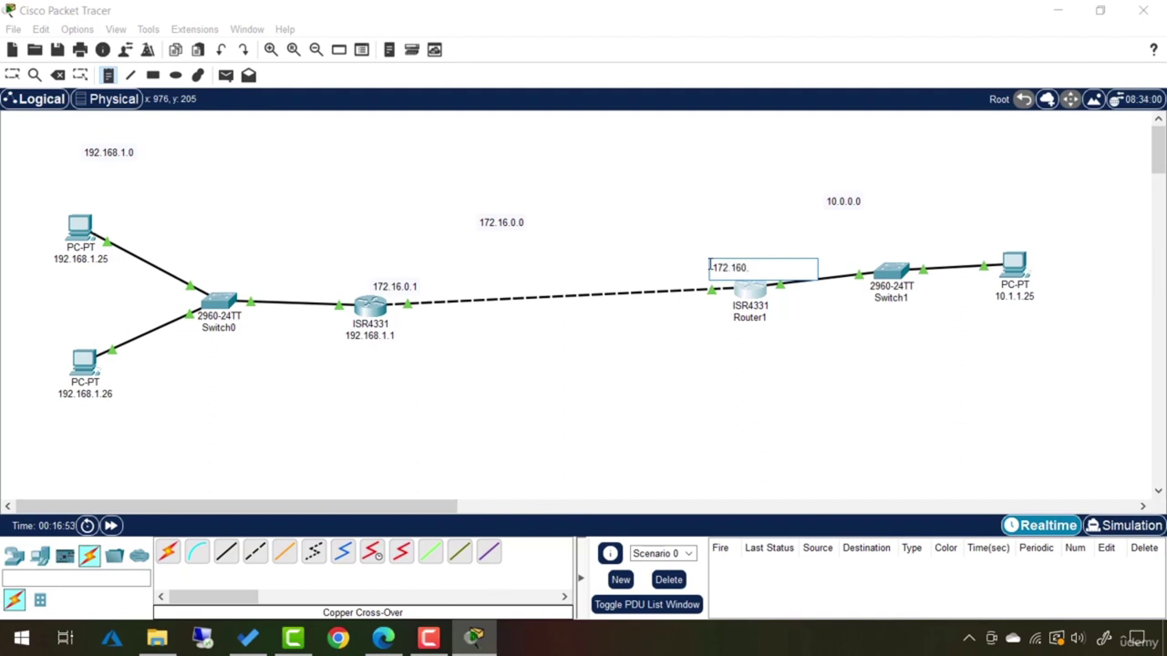
key("BackSpace")
key("BackSpace")
type(".0.2")
left_click(701, 346)
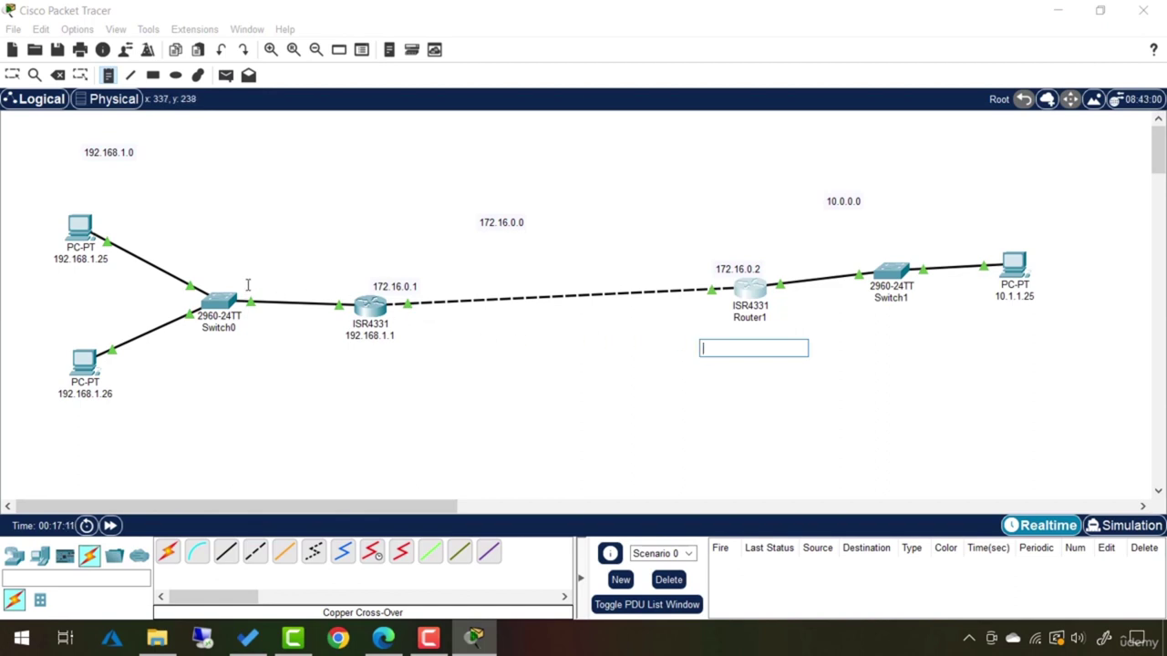
- Draw a line connecting the 192.168.1.0 note to the 10.0.0.0 note
left_click(131, 75)
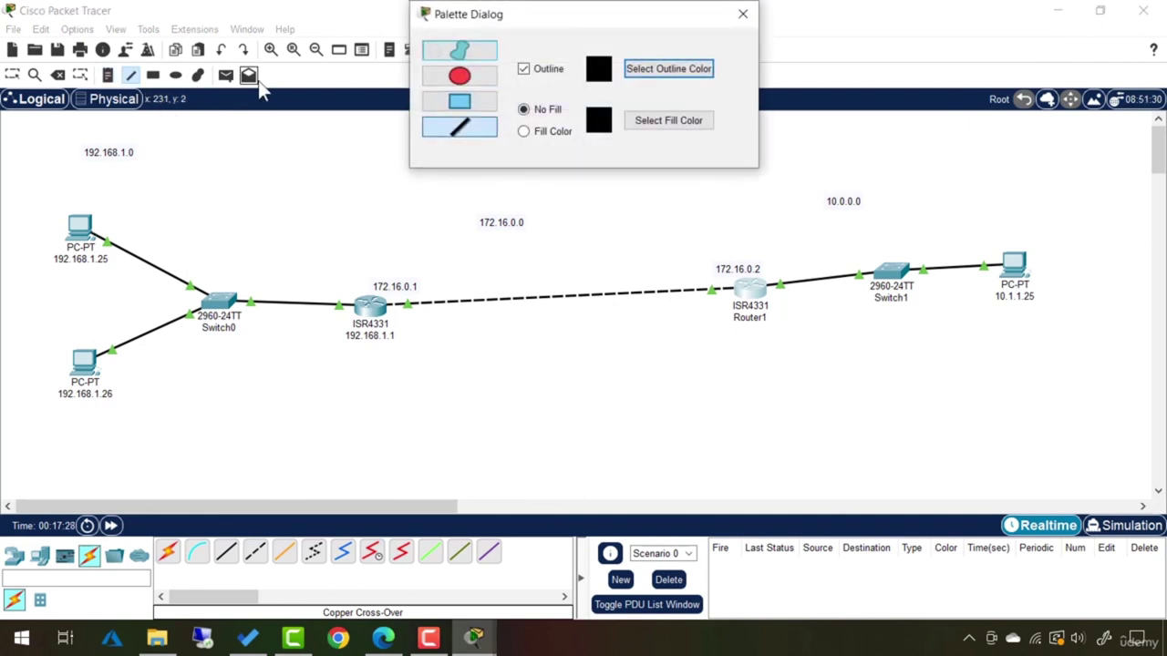
left_click(746, 11)
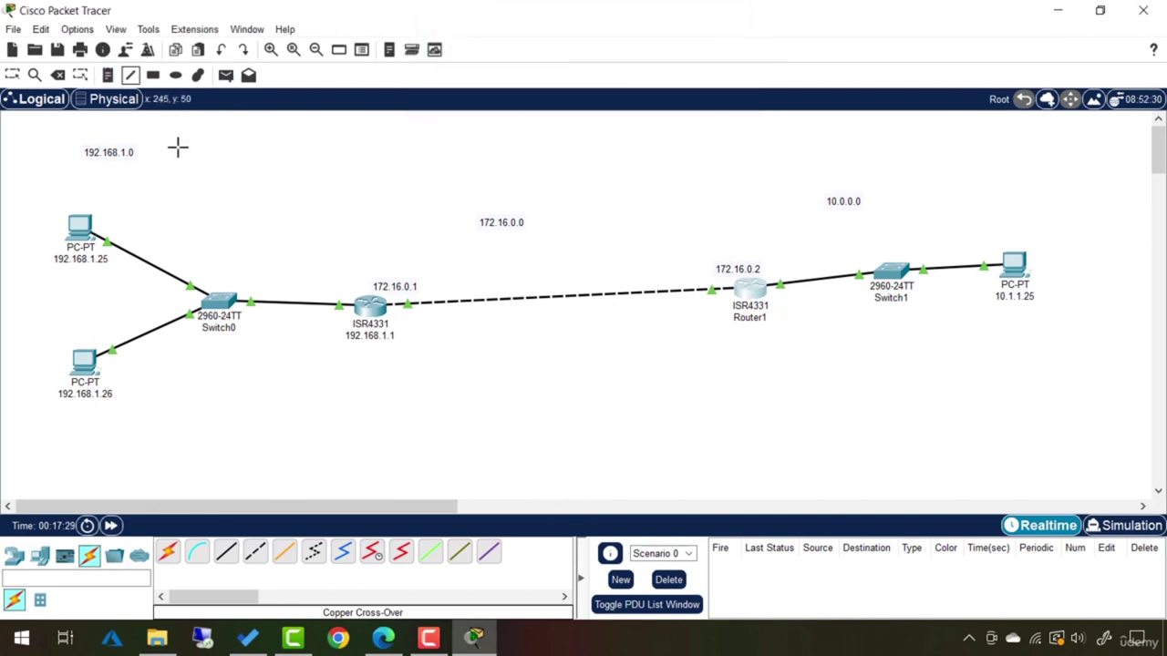
mouse_move(146, 153)
left_mouse_down()
mouse_move(626, 171)
mouse_move(815, 196)
left_mouse_up()
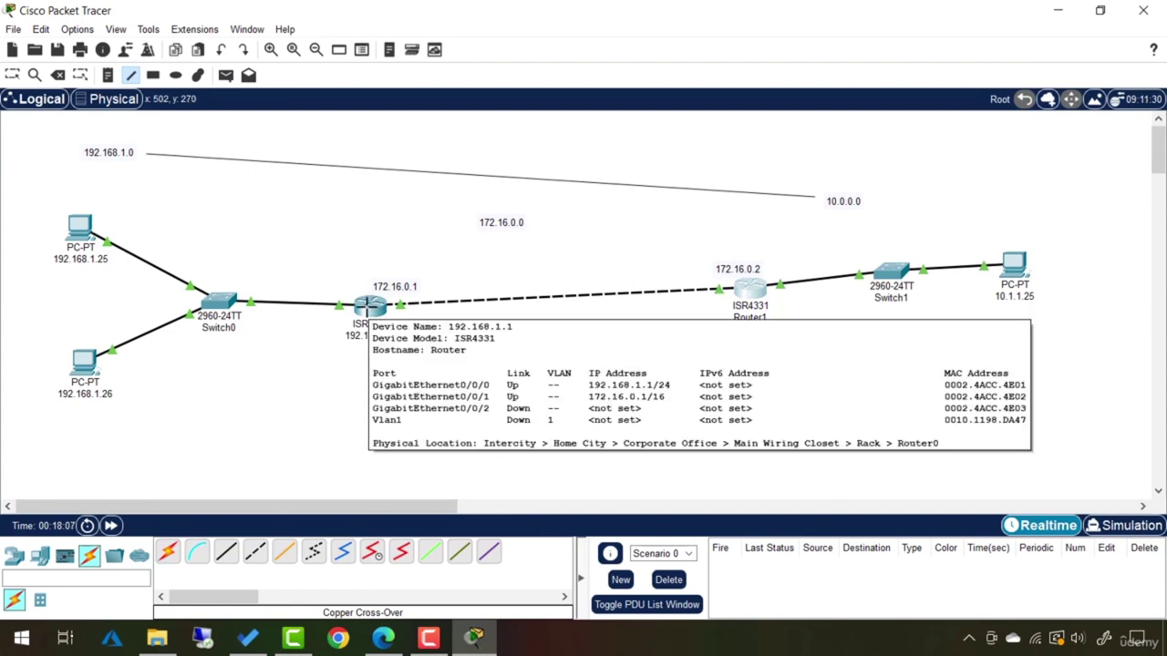
- Add a static route on router 192.168.1.1: network 10.0.0.0, mask 255.0.0.0, next hop 172.16.0.2
left_click(12, 75)
left_click(371, 307)
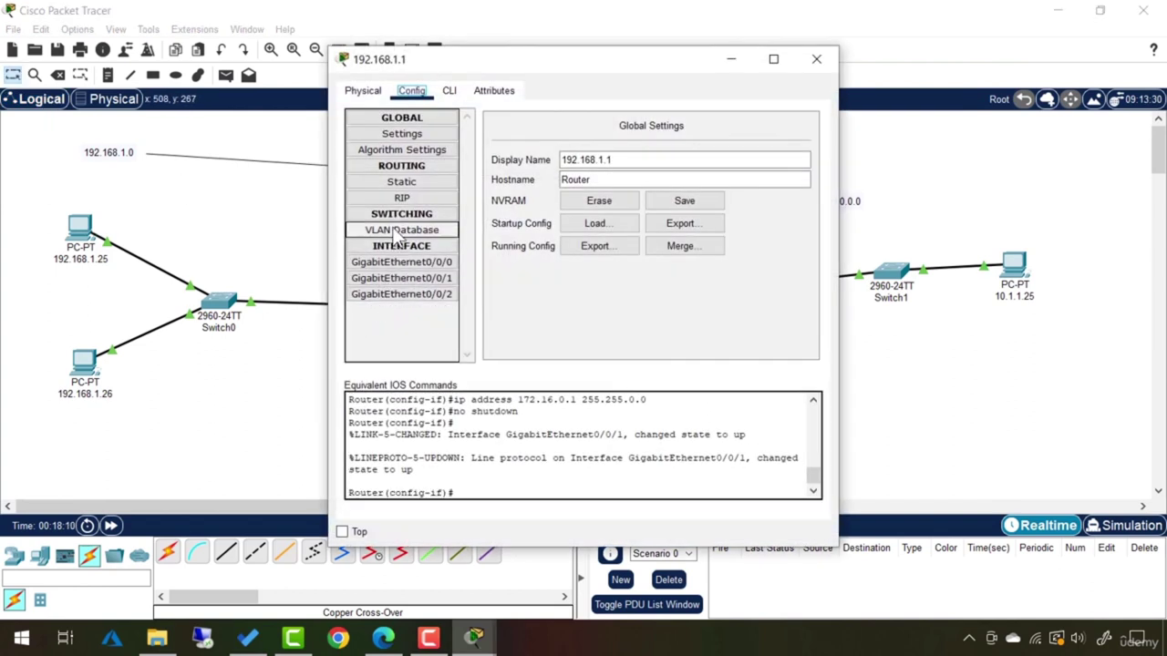
left_click(407, 183)
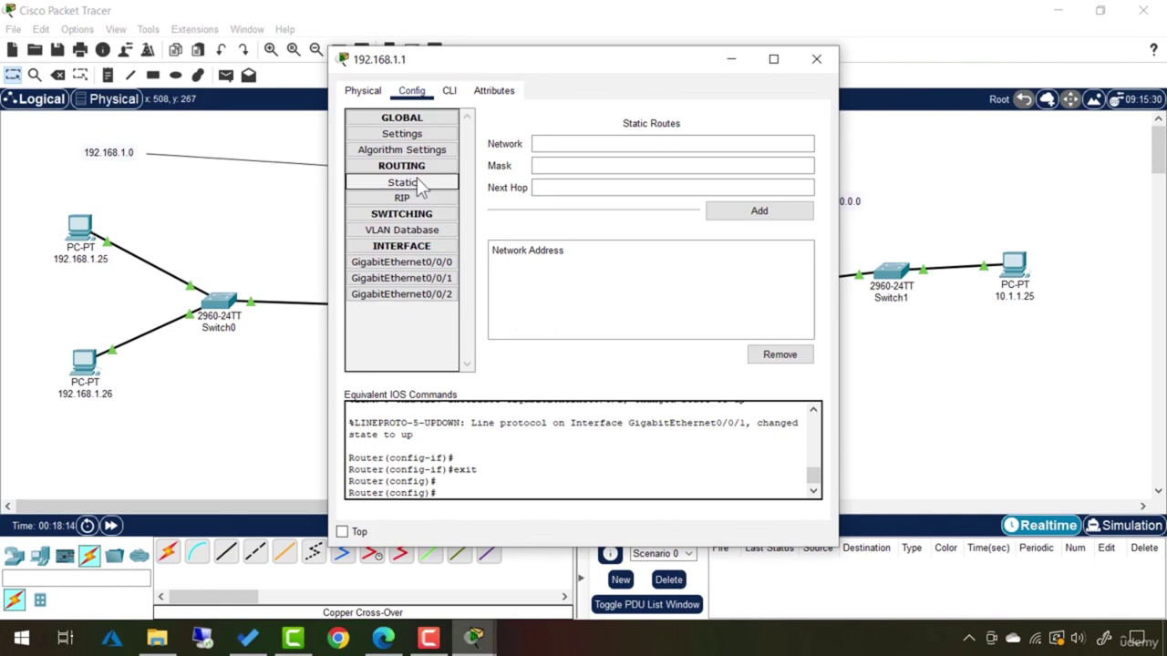
left_click(557, 143)
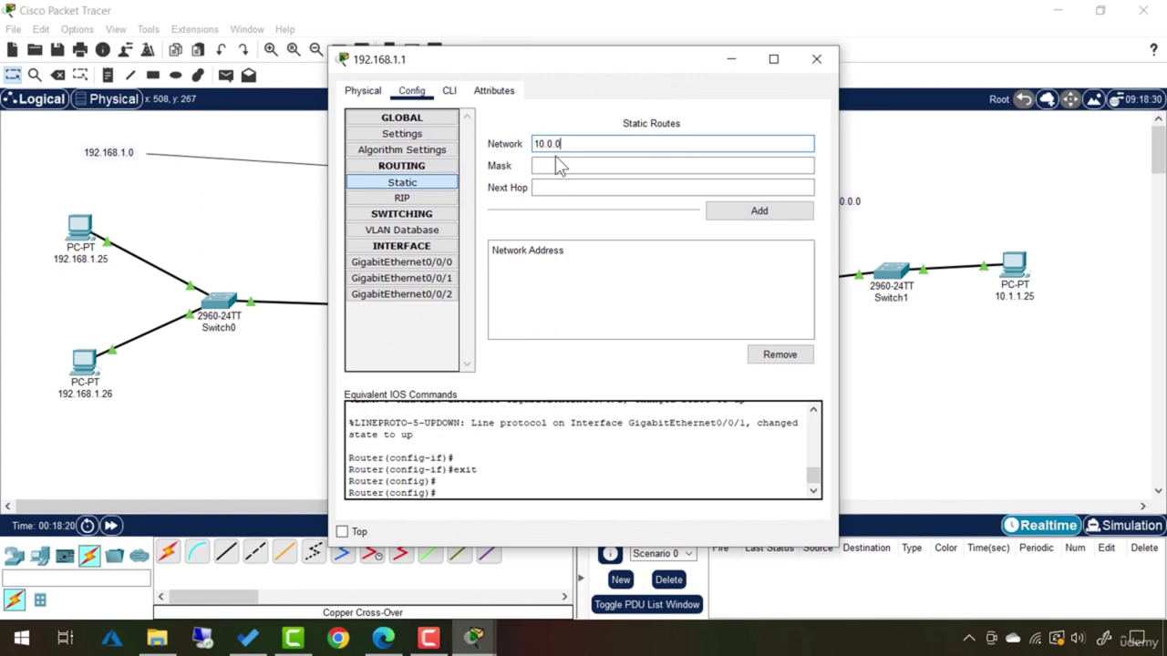
left_click(569, 166)
type("255.0.0.0")
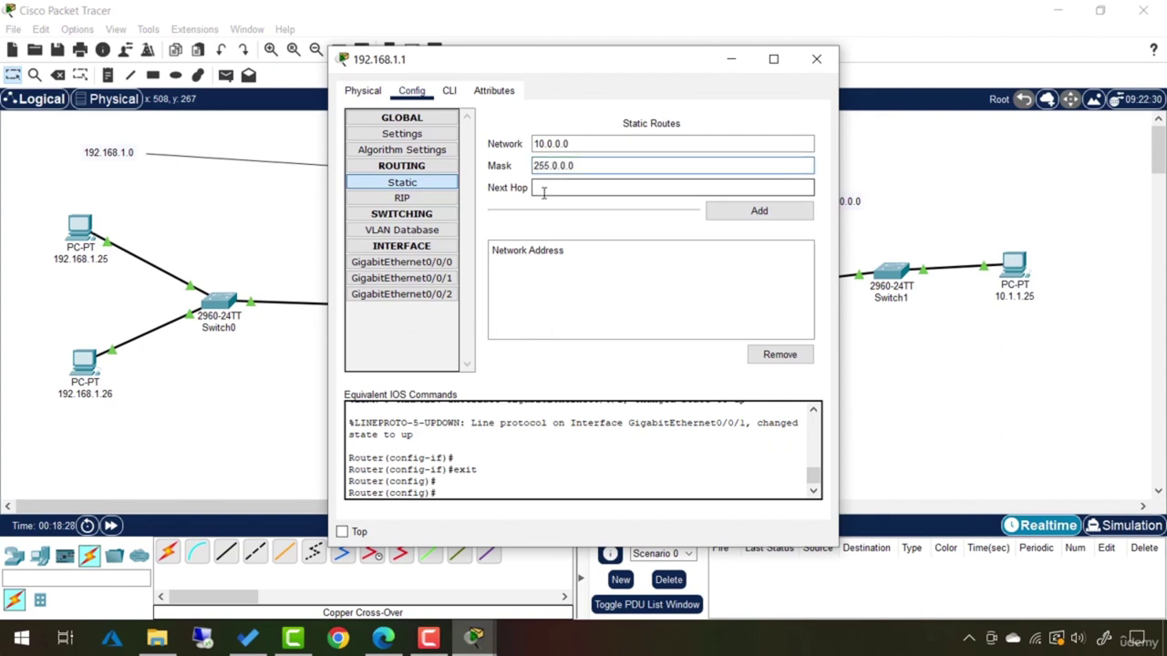
left_click(543, 192)
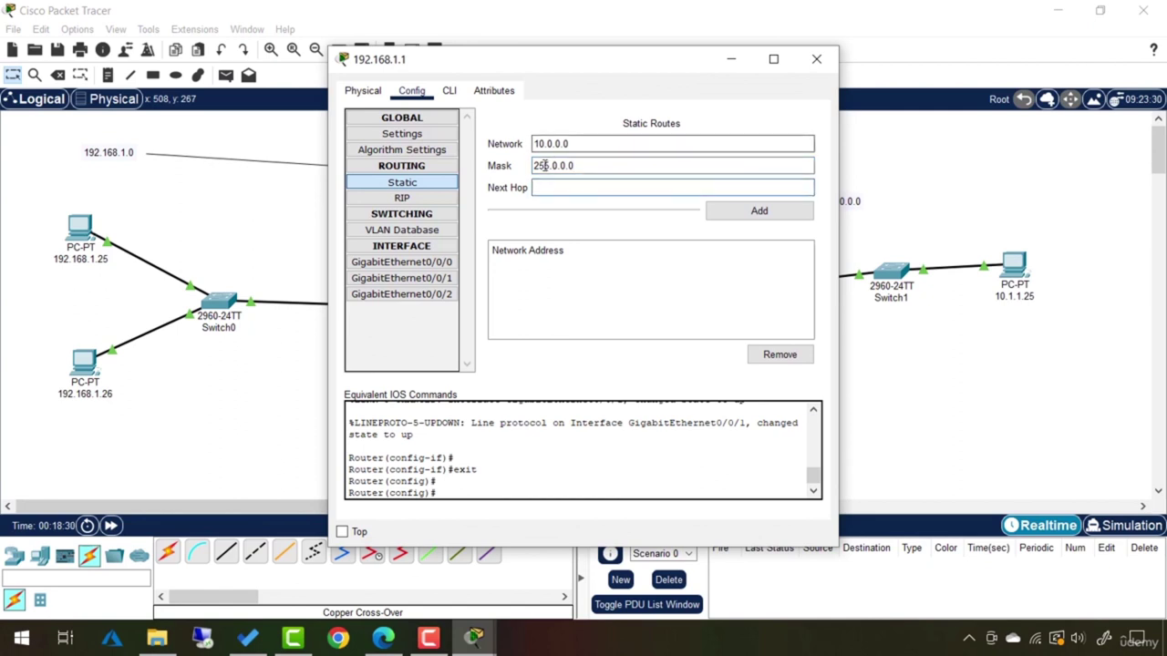
left_click_drag(591, 64, 246, 62)
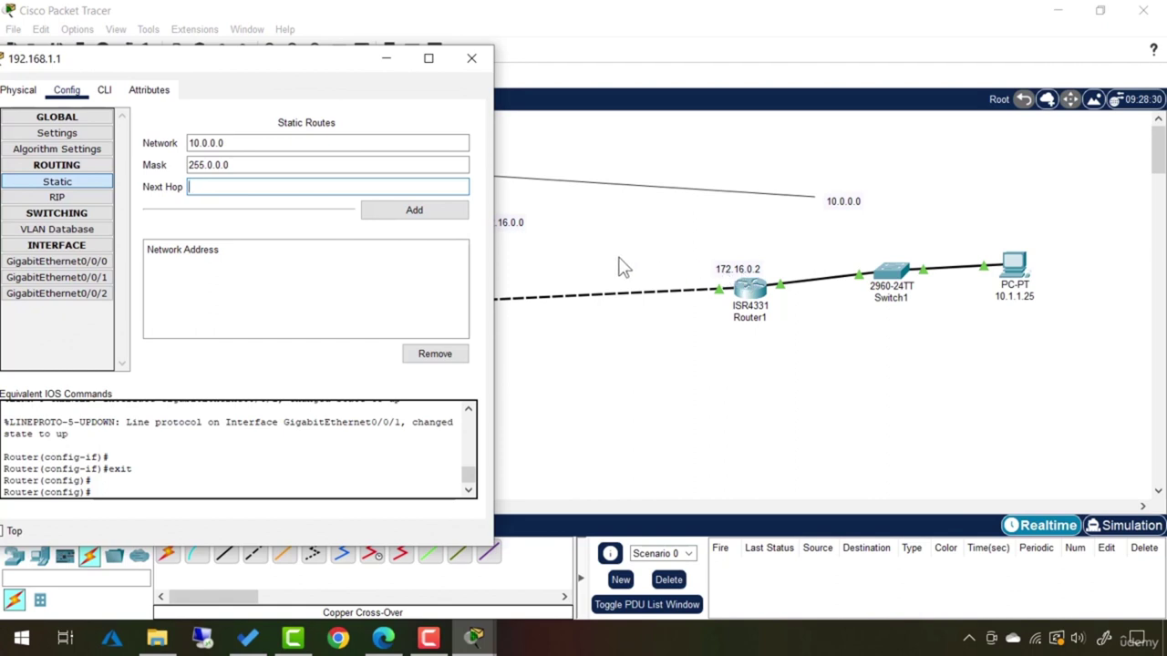
type("2.16.0.2")
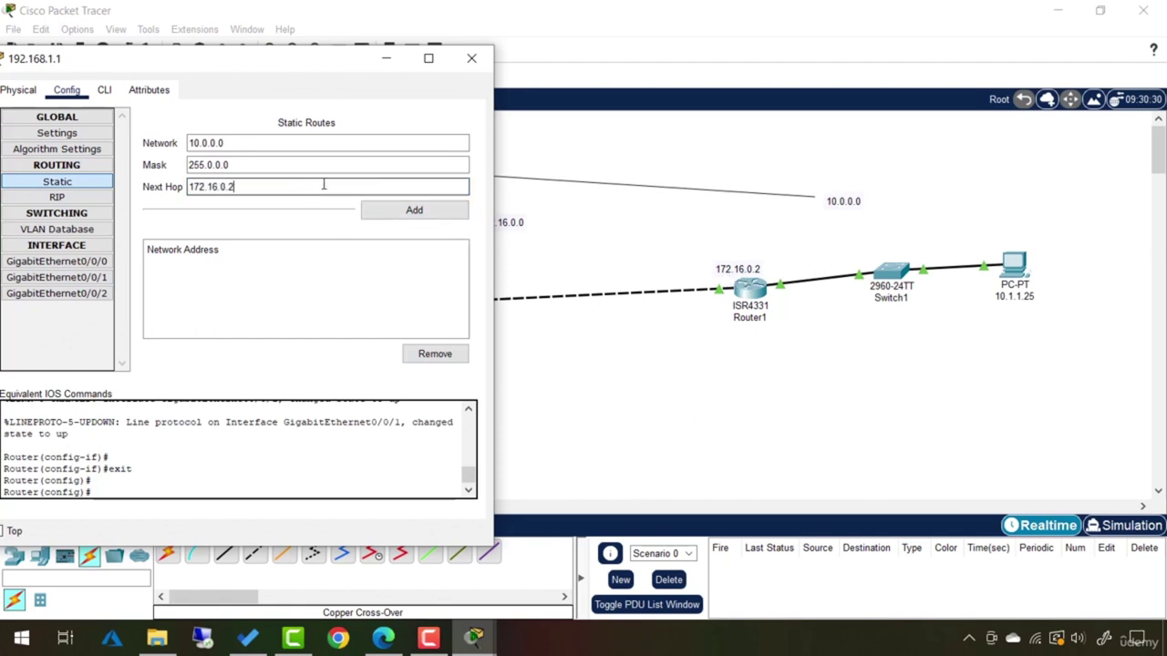
left_click(414, 211)
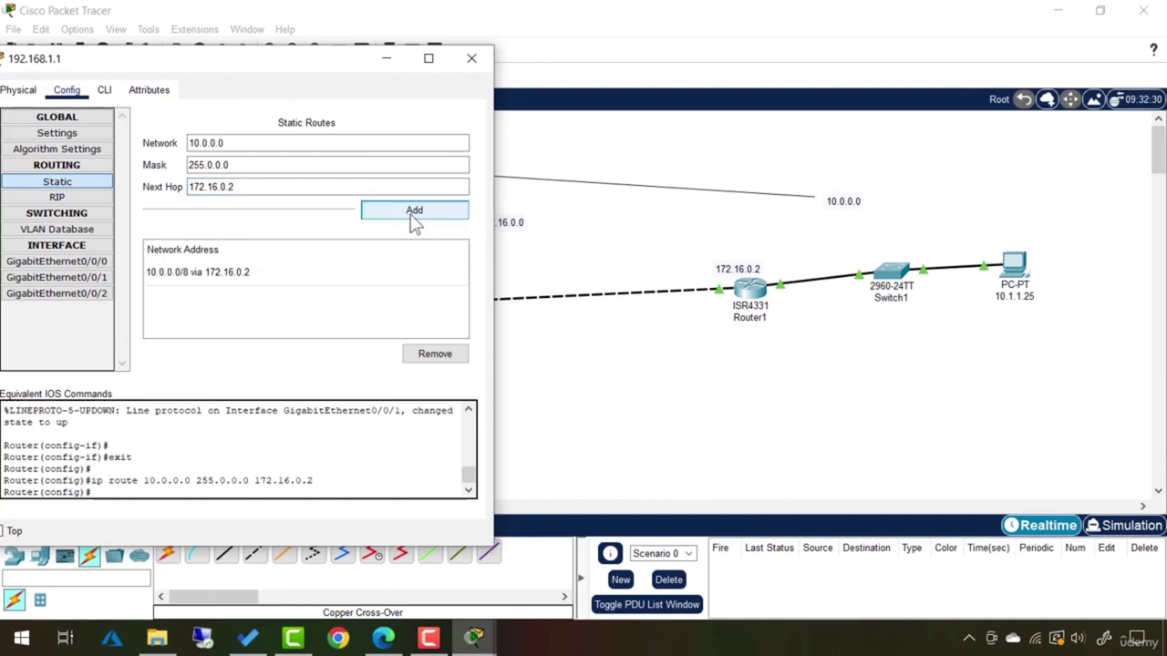
left_click_drag(295, 57, 356, 48)
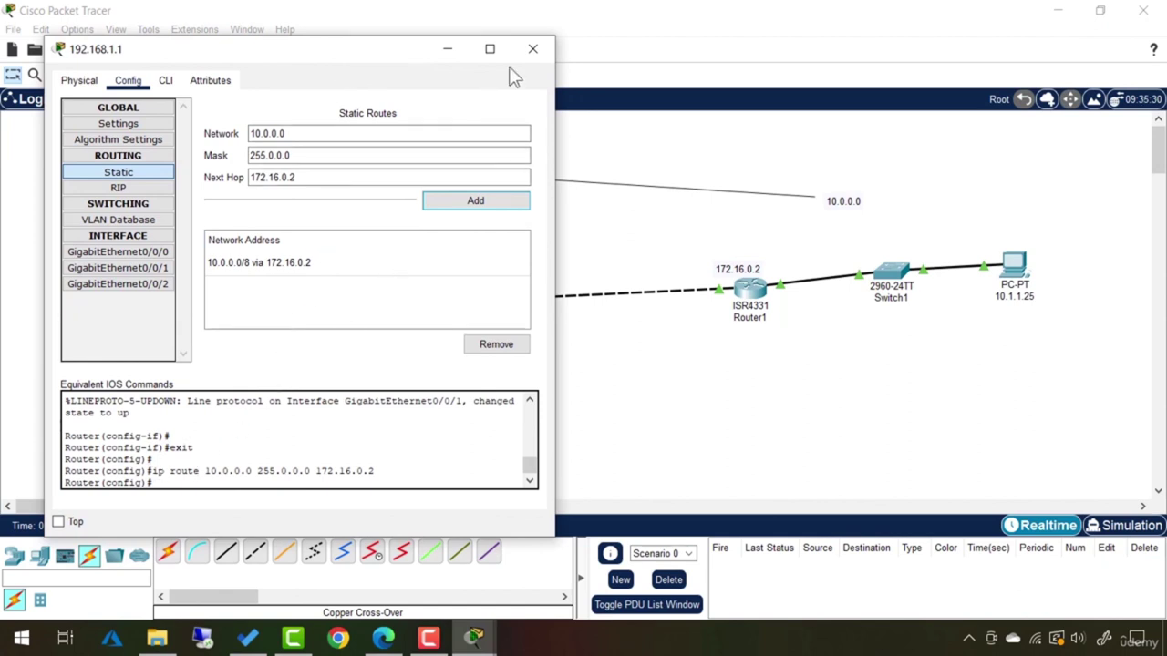
left_click(535, 50)
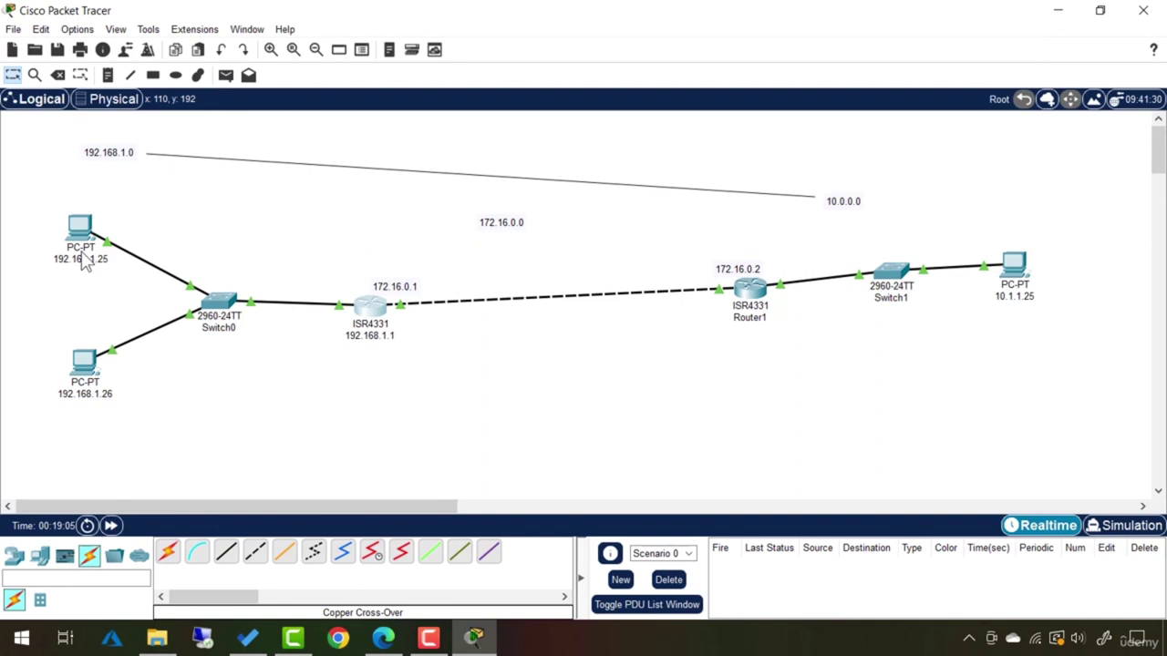
mouse_move(84, 262)
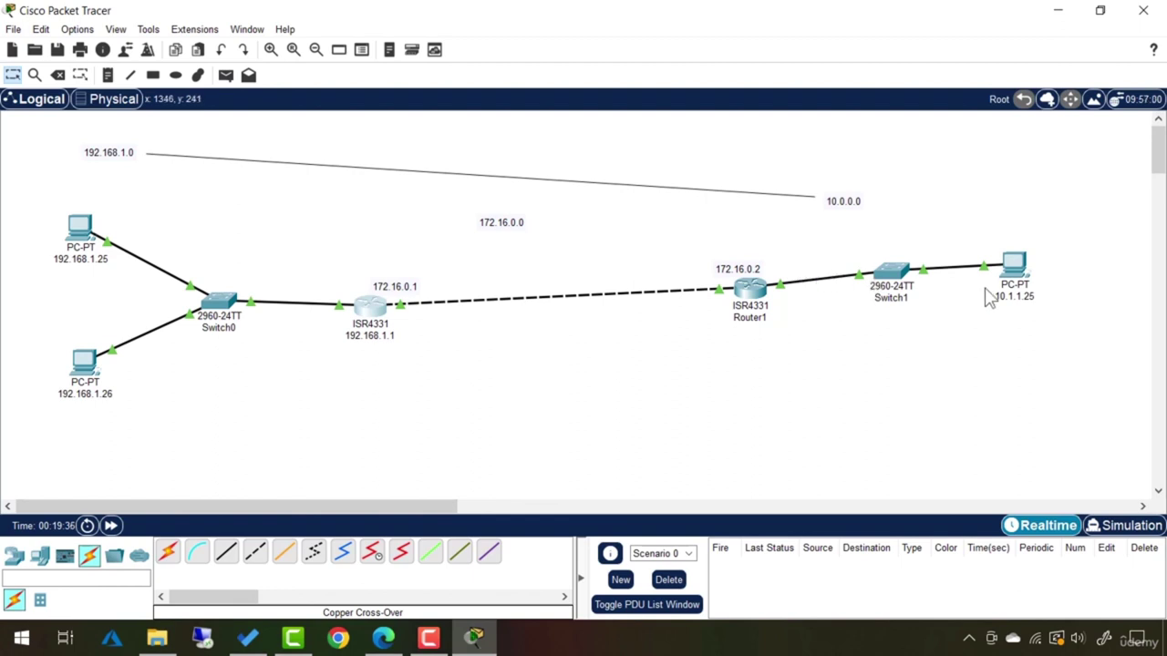
- Add a static route on Router1: network 192.168.1.0, mask 255.255.255.0, next hop 172.16.0.1
mouse_move(1012, 308)
mouse_move(761, 316)
left_click(762, 297)
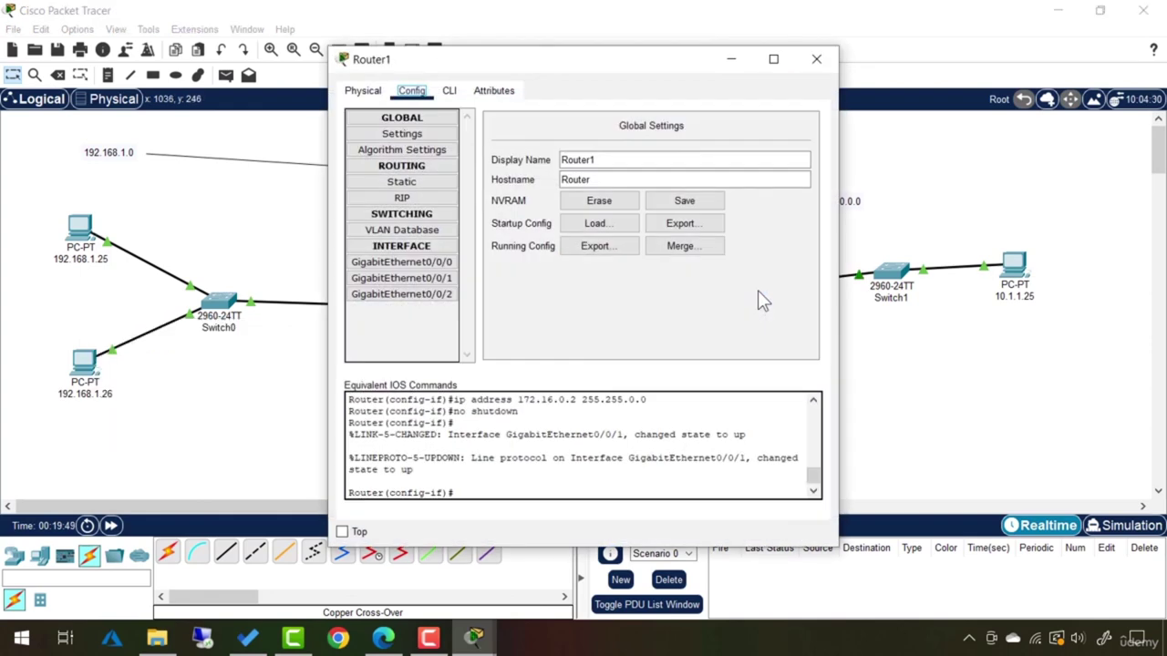
left_click(407, 182)
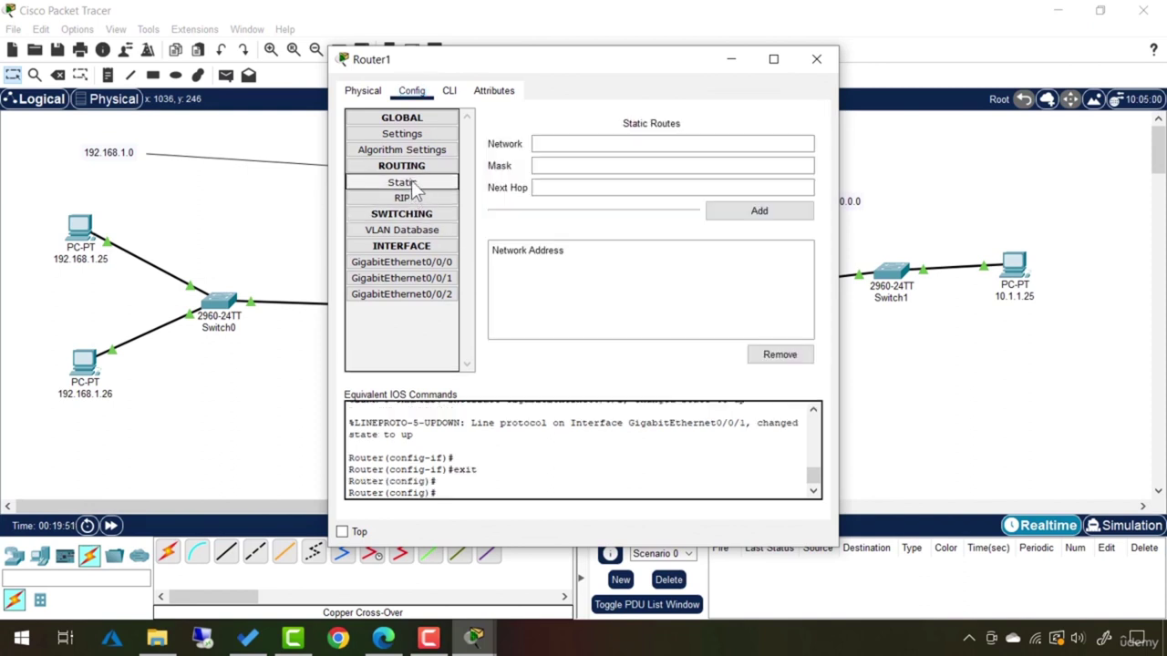
left_click(560, 145)
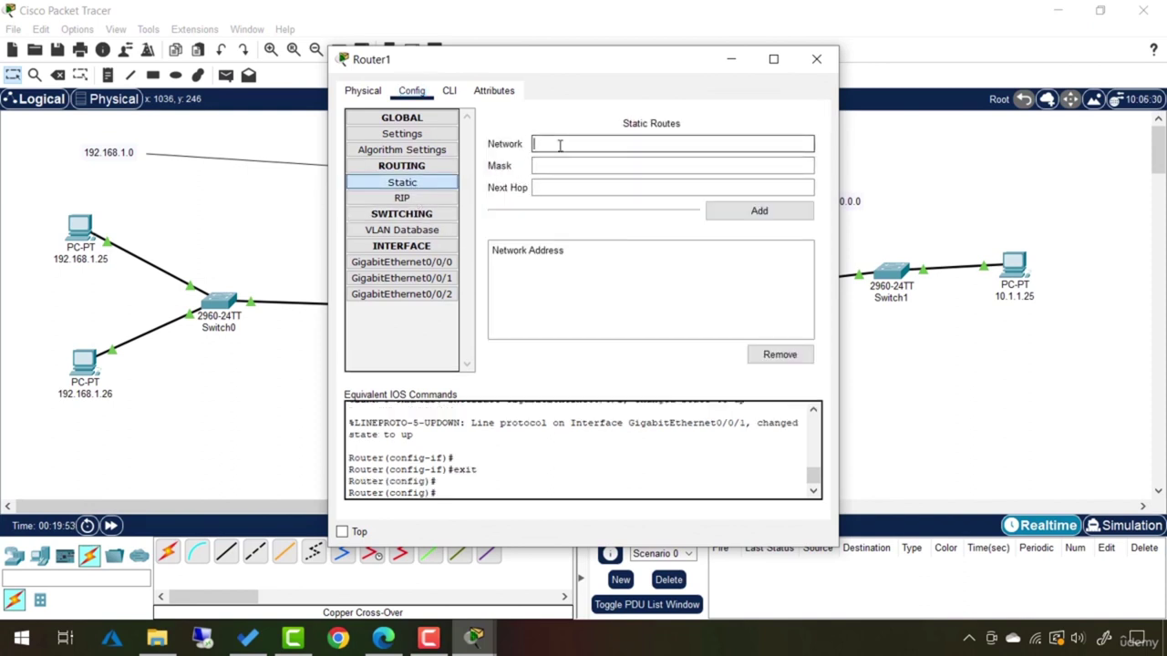
type("192.168.1.0")
left_click(566, 165)
type("255.")
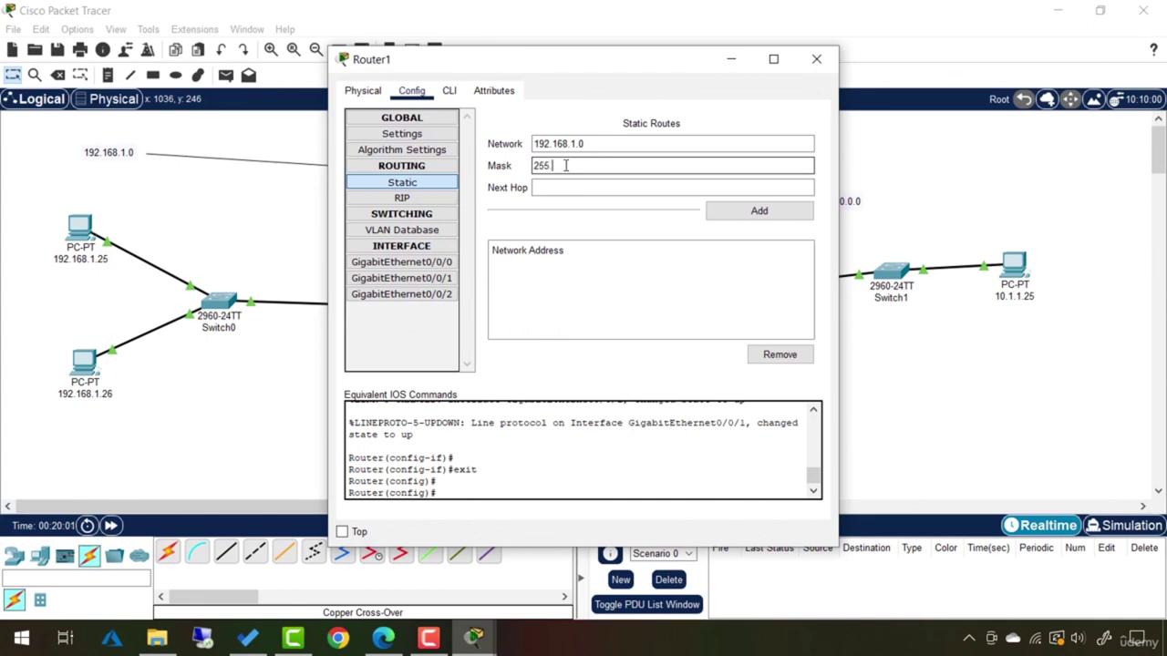
type("255.255.0")
left_click_drag(542, 57, 762, 64)
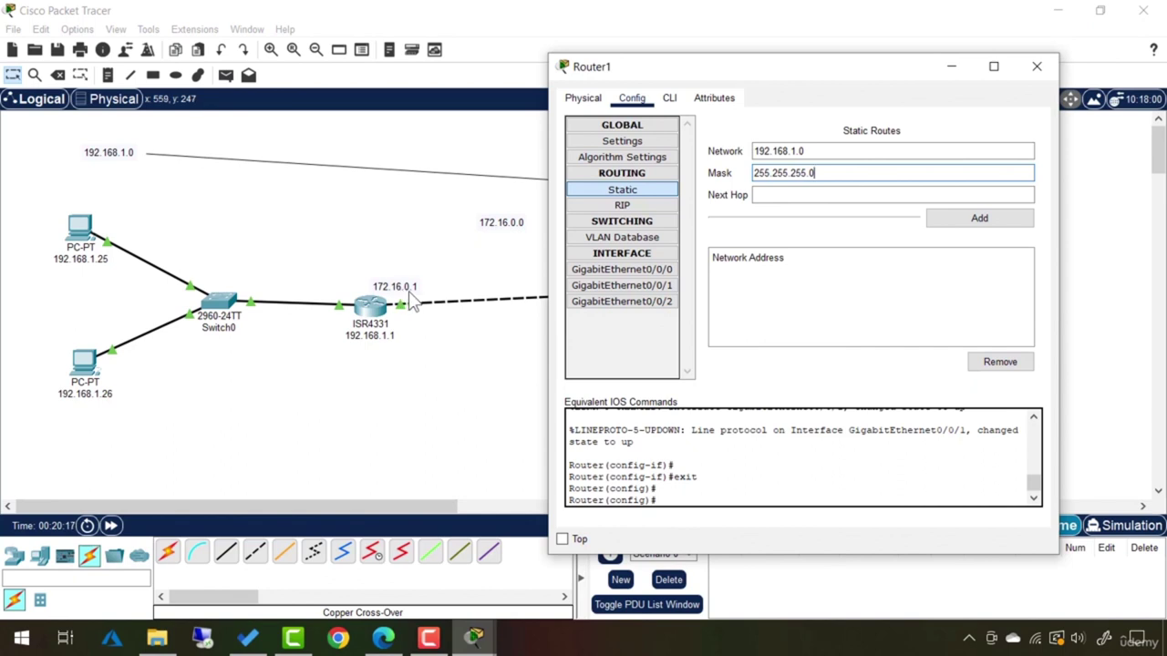
left_click(794, 194)
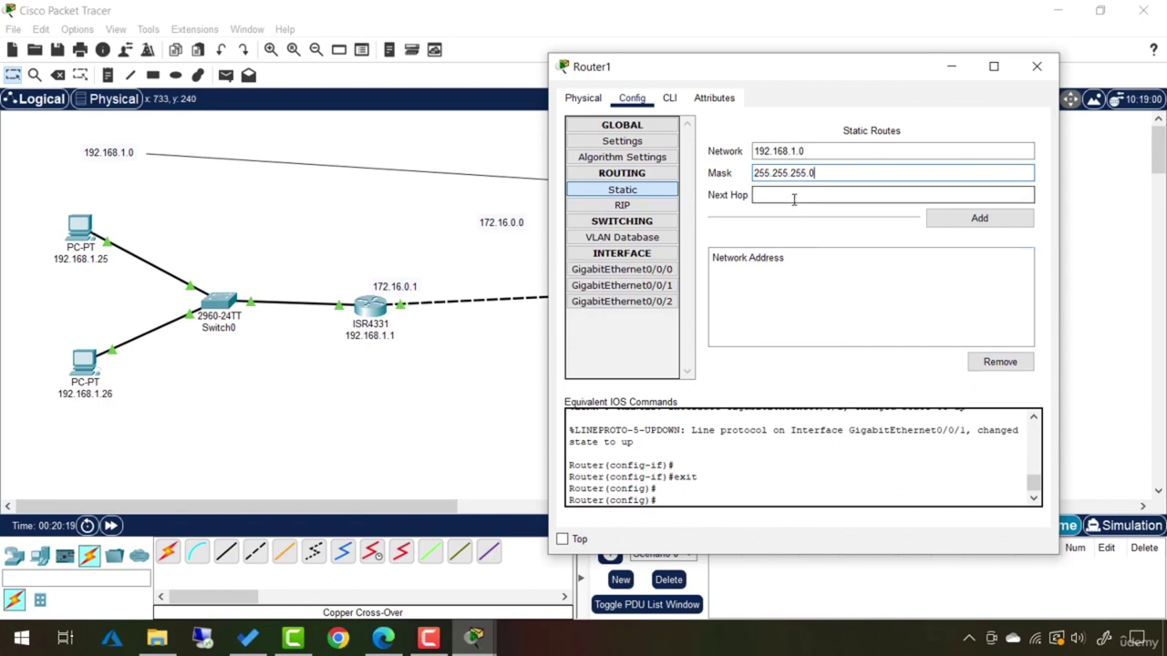
type("172")
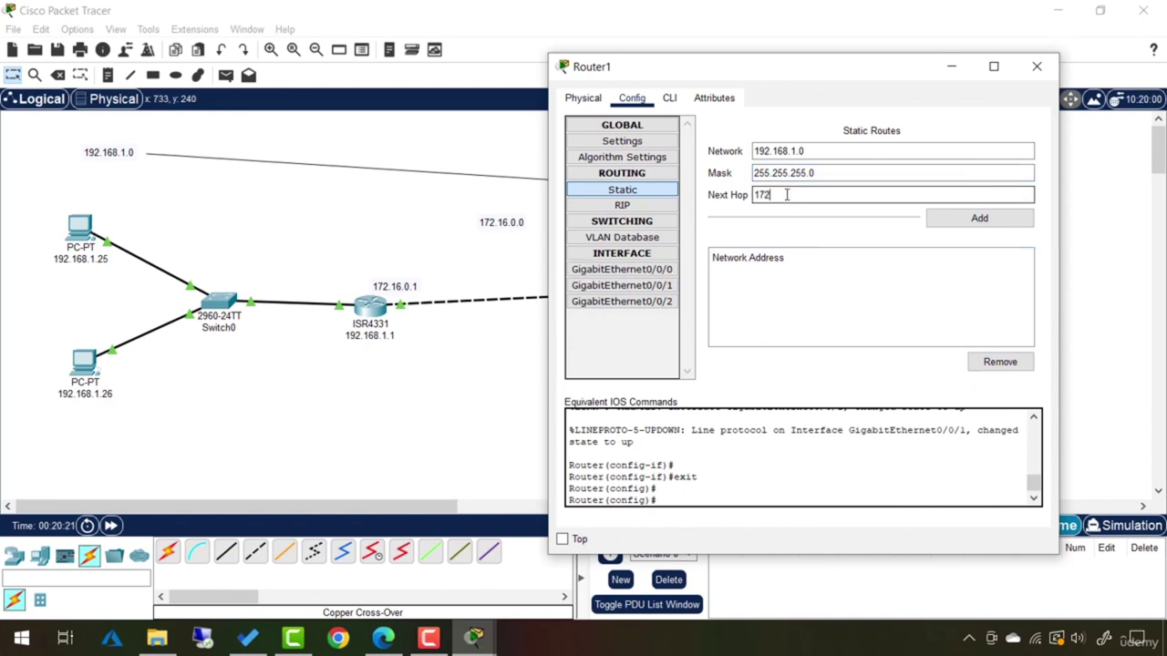
type(".16.0.1")
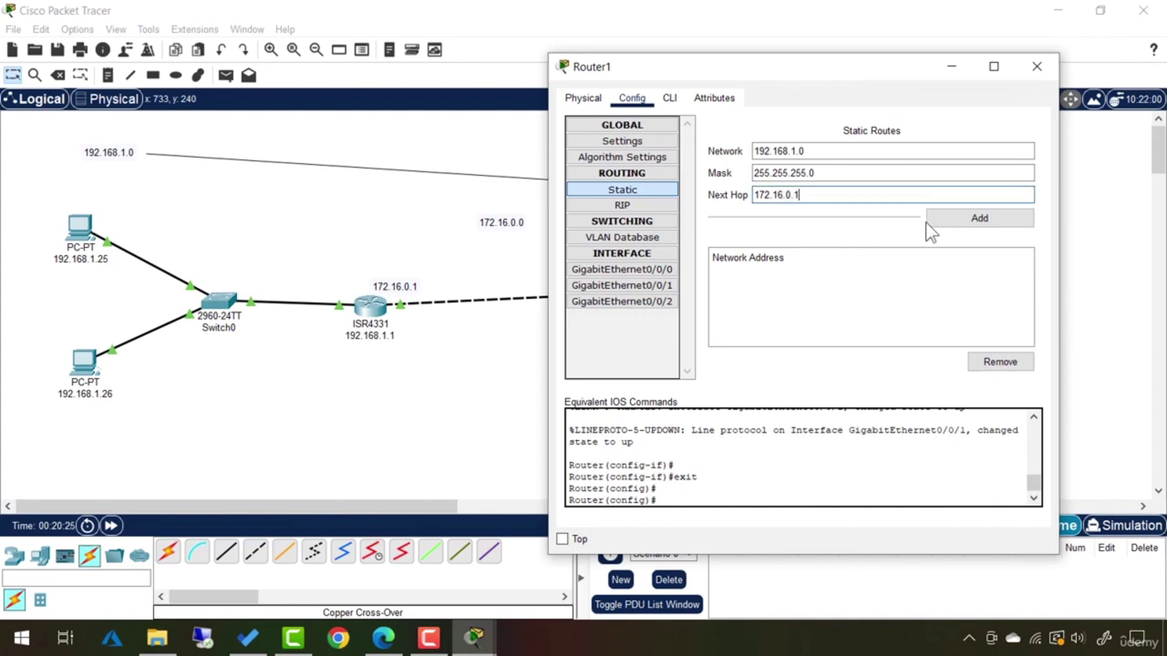
left_click(979, 224)
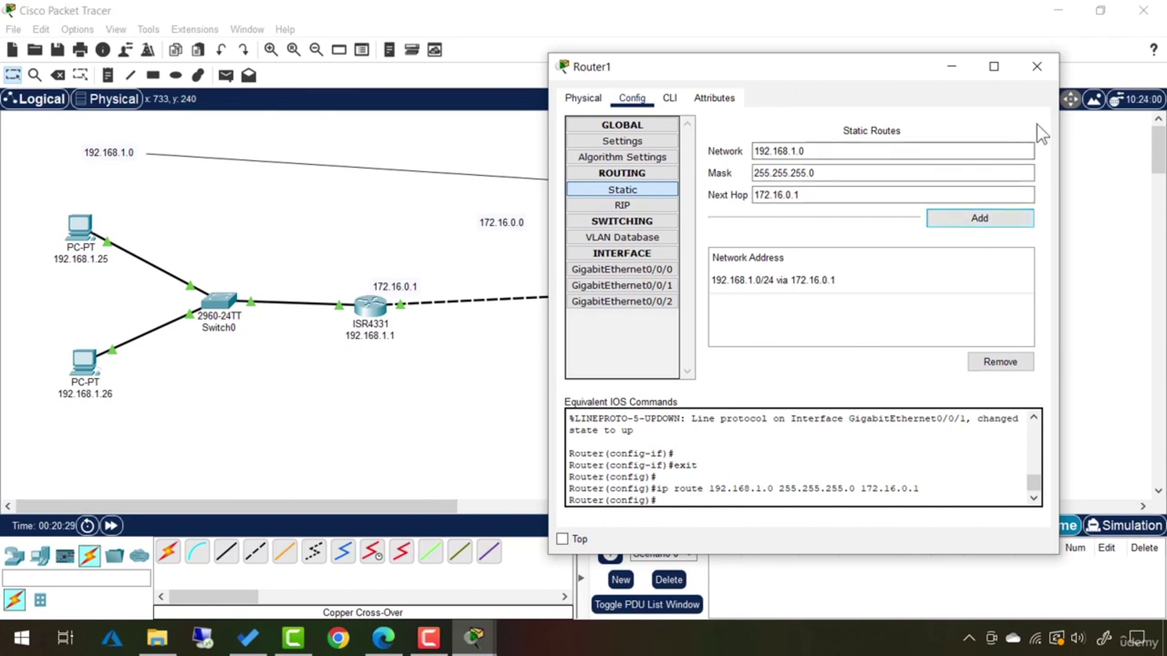
left_click(1037, 67)
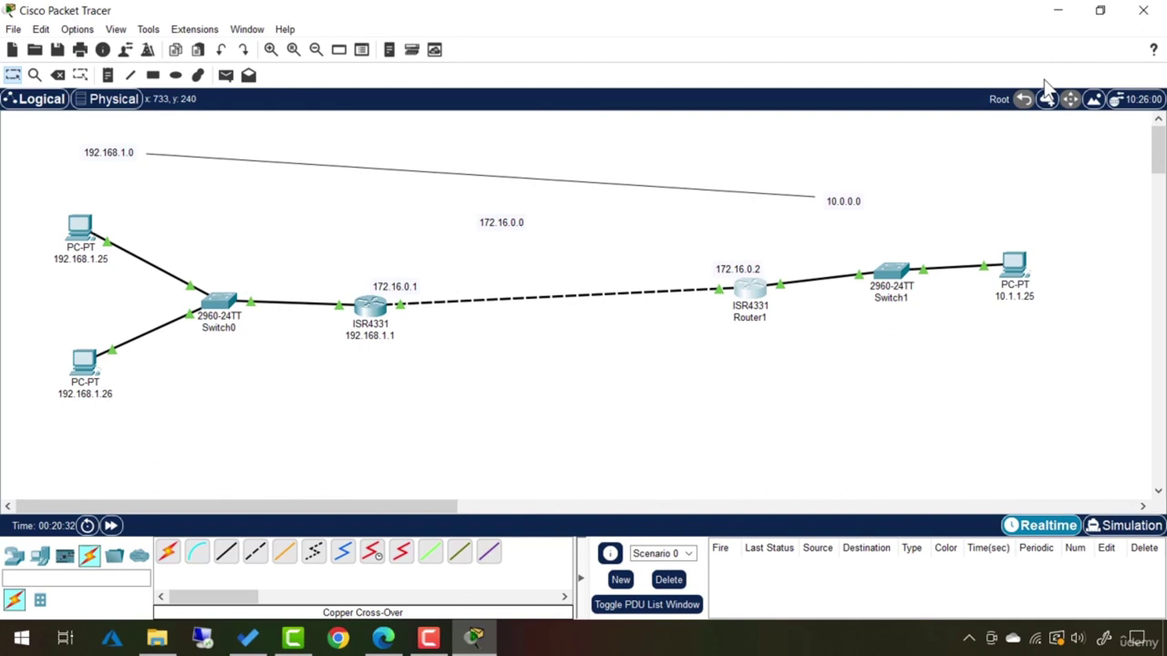
- Change the right-hand router's canvas label from Router1 to 10.1.1.1
left_click(755, 321)
double_click(755, 323)
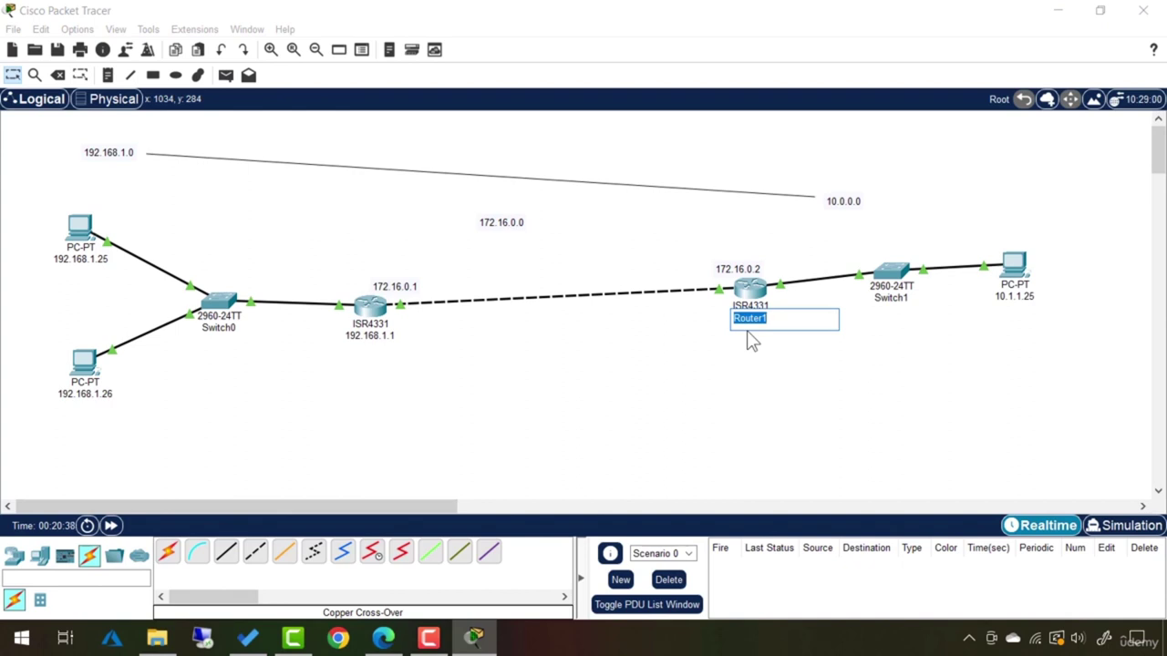
type("10.1.1.1")
left_click(838, 400)
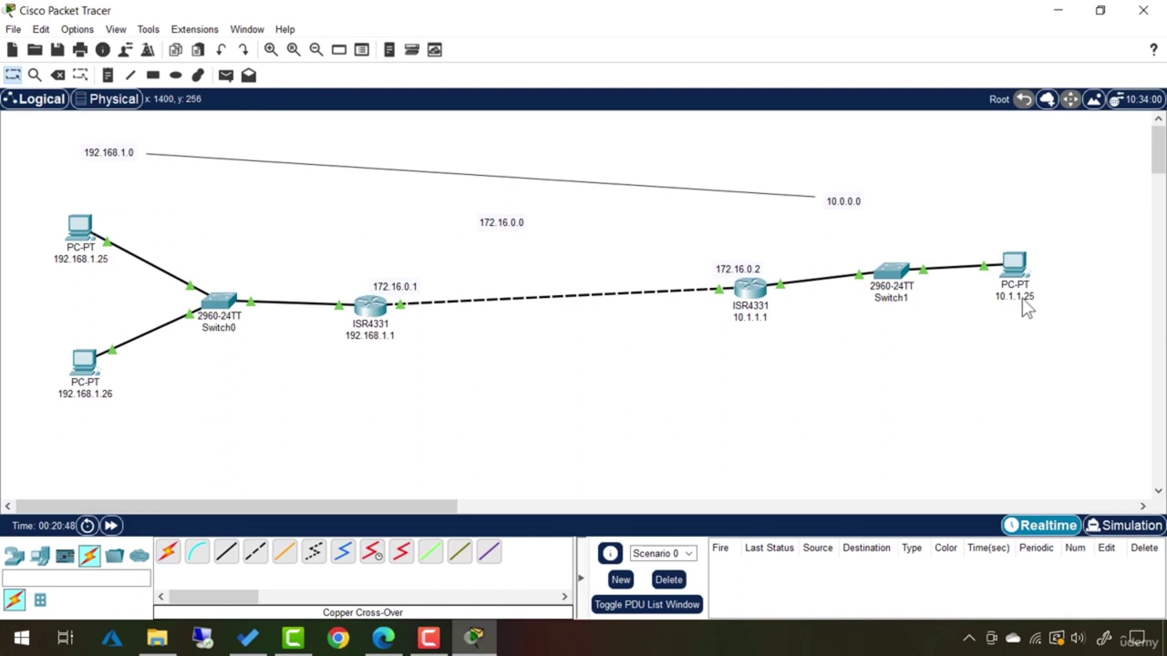
mouse_move(1025, 308)
mouse_move(770, 333)
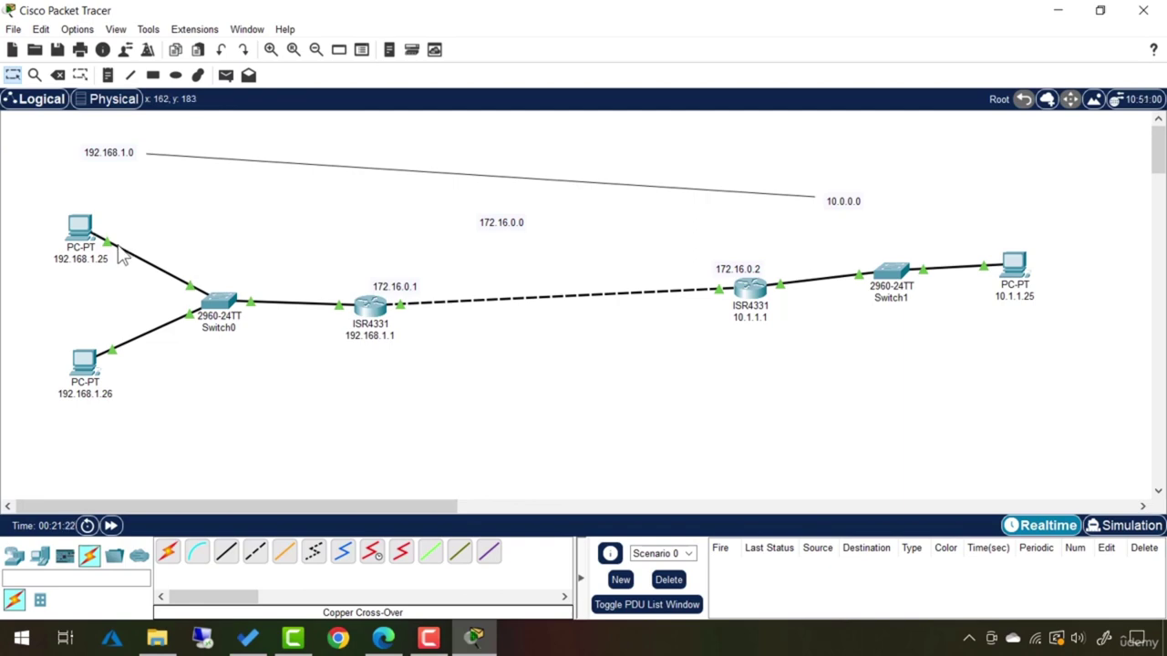
- Run ping 10.1.1.25 twice from PC 192.168.1.25's command prompt, getting 4 of 4 replies
left_click(81, 232)
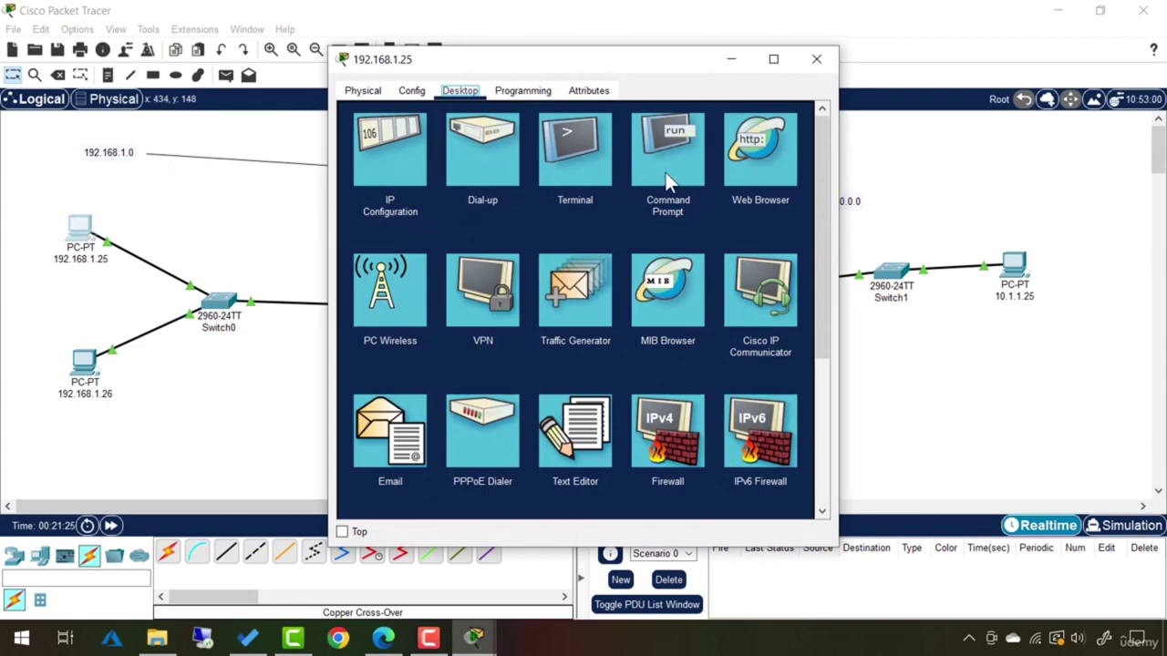
left_click(666, 173)
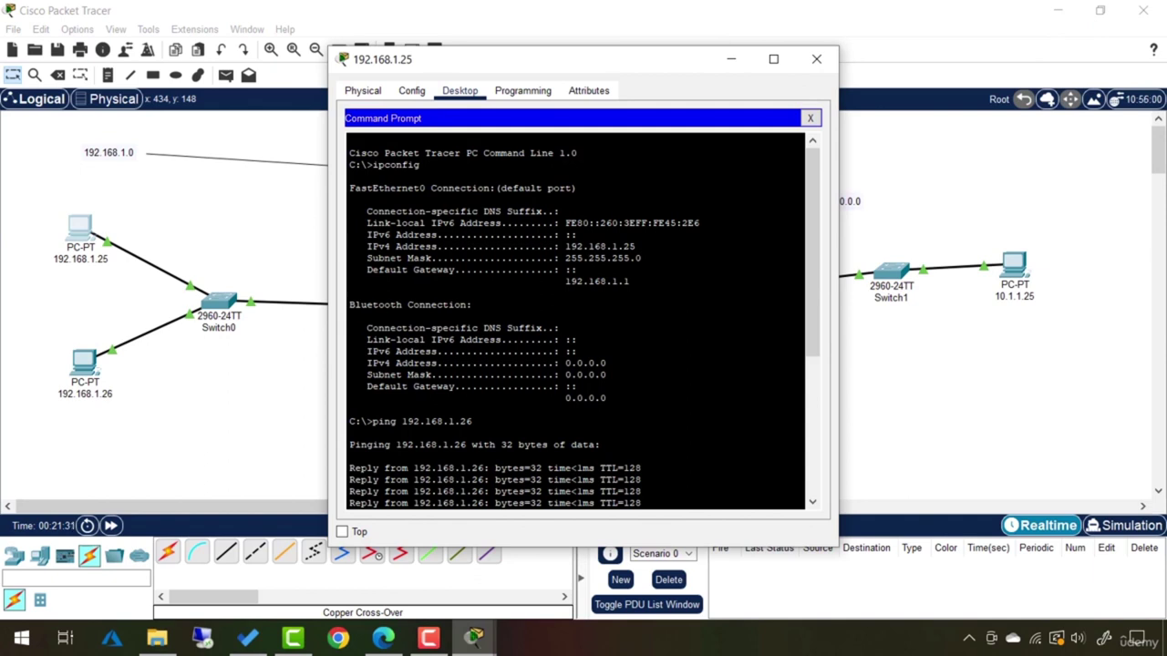
scroll(575, 319, "down", 7)
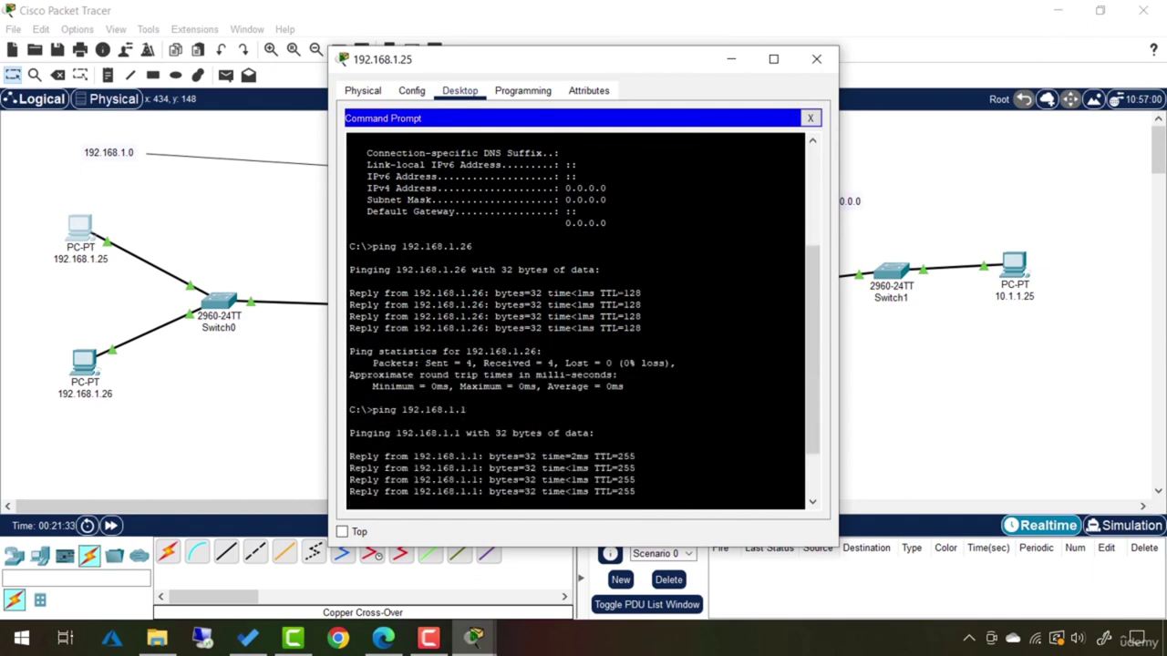
type("ping 10.1.1.25")
key("Return")
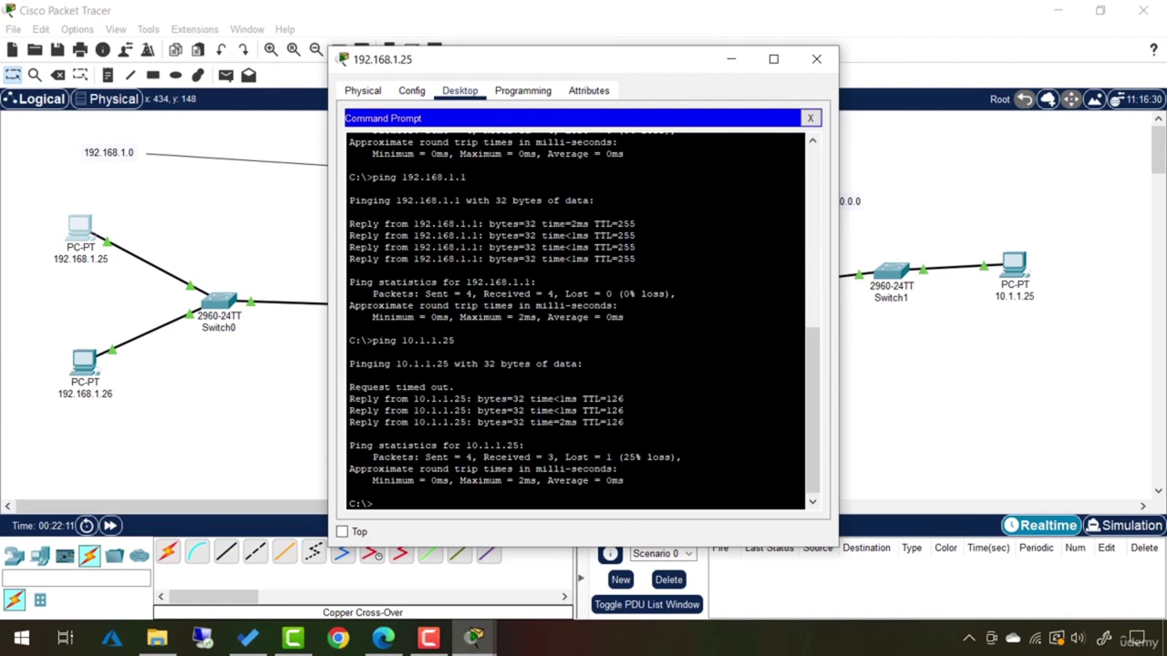
key("Up")
key("Return")
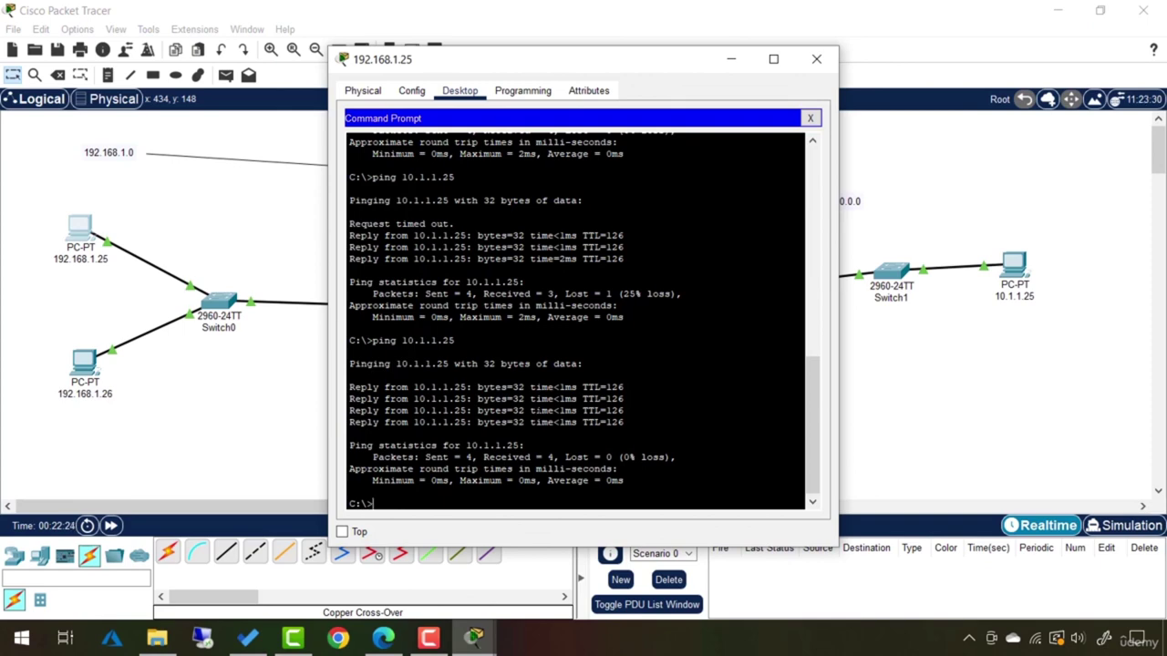
left_click(817, 60)
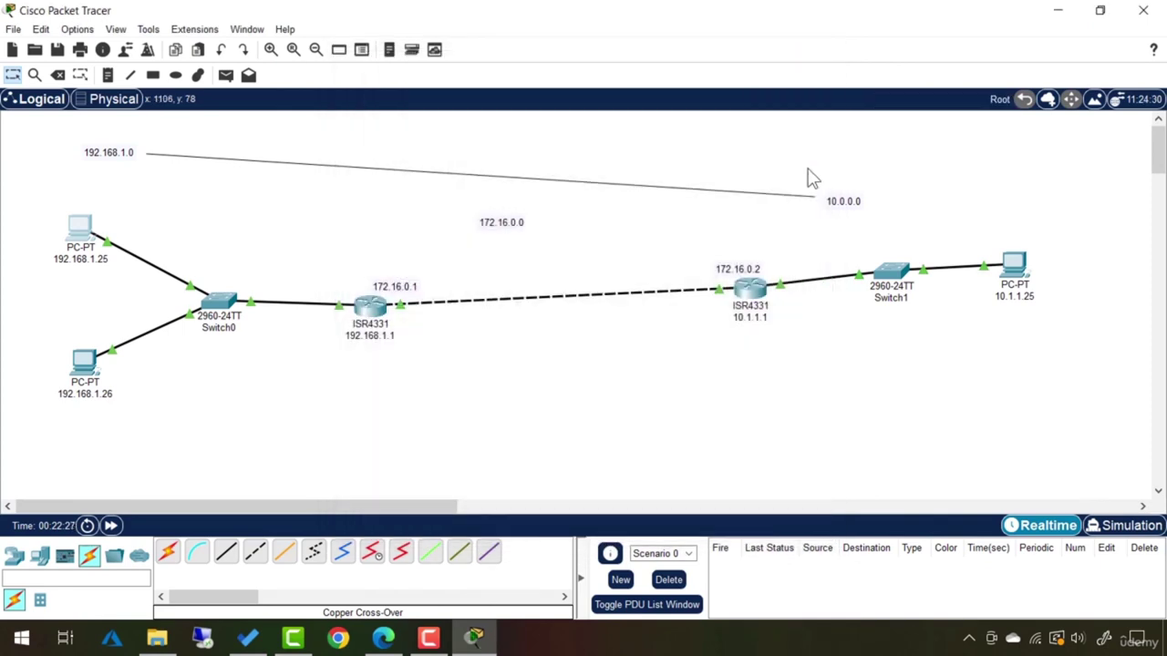
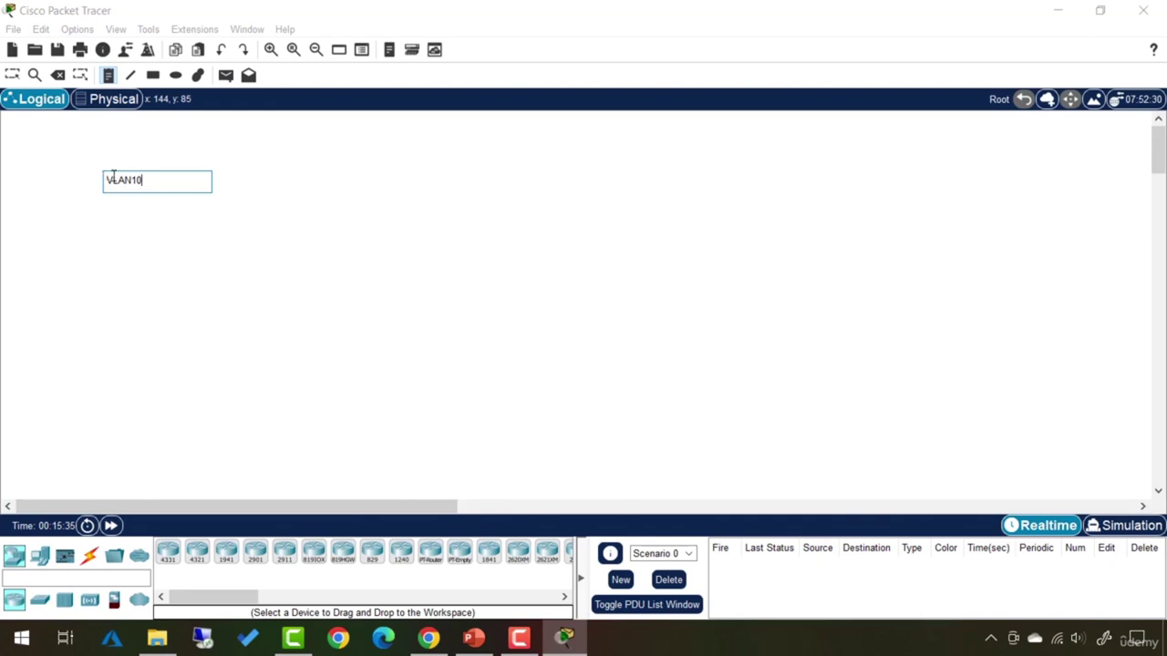
- Add a second note reading 'VLAN20 / TEST-DEV'
left_click(653, 193)
type("VLAN")
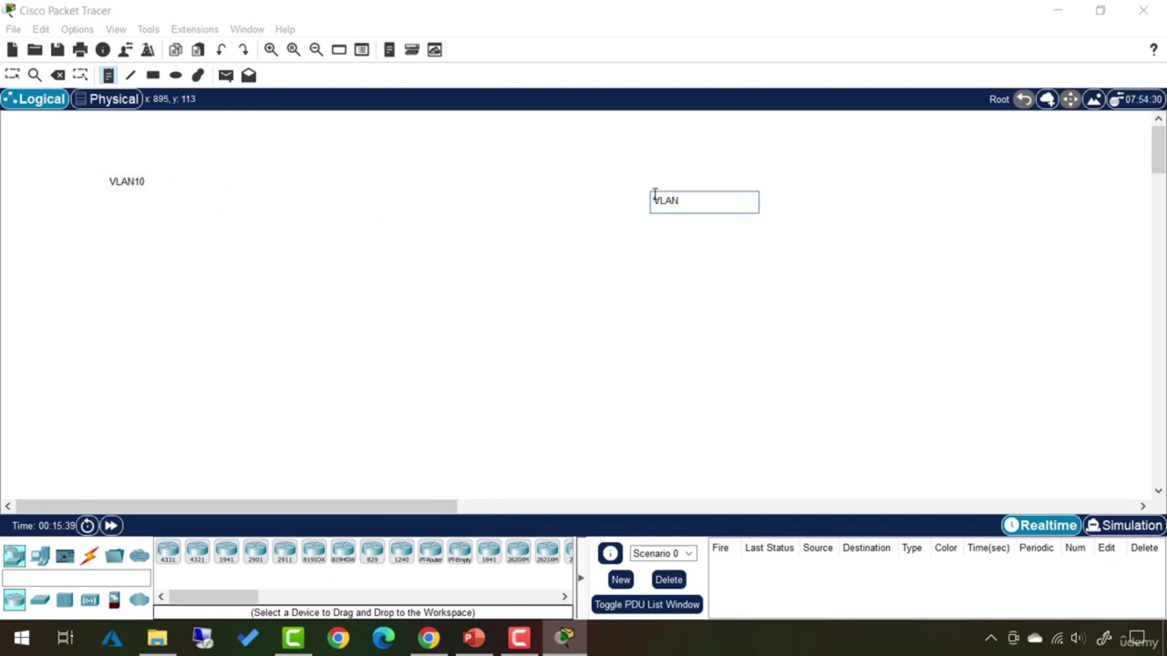
type("20")
key("Return")
type("TEST-DEV")
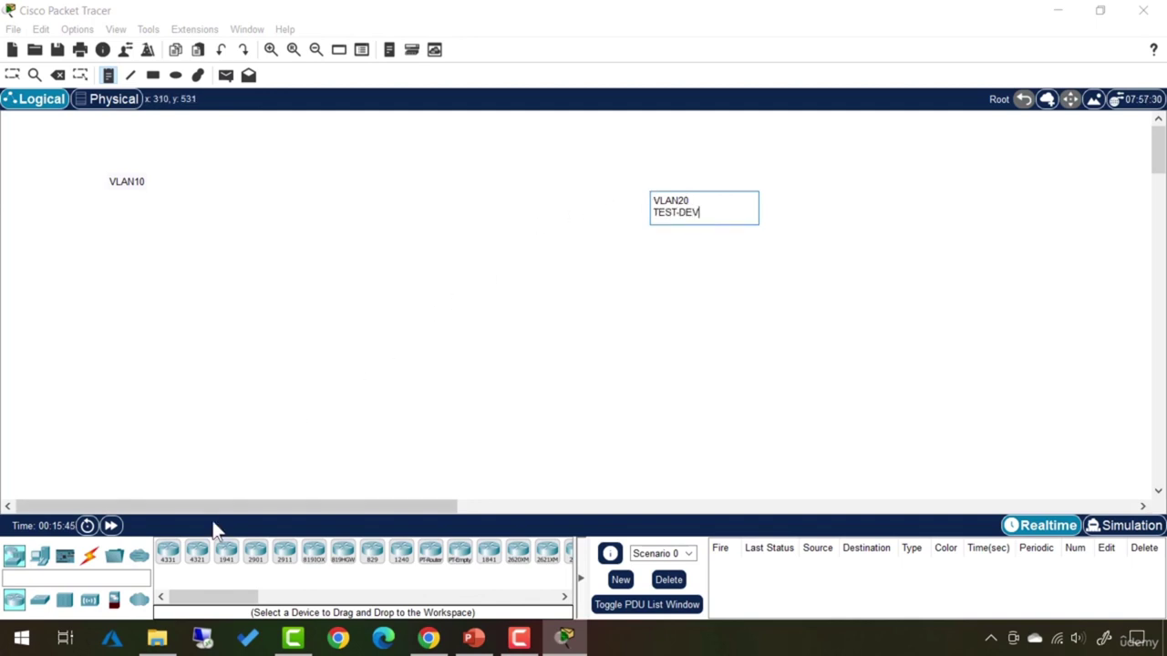
- Place two generic PCs under the VLAN10 note and two under the VLAN20 note
left_click(39, 558)
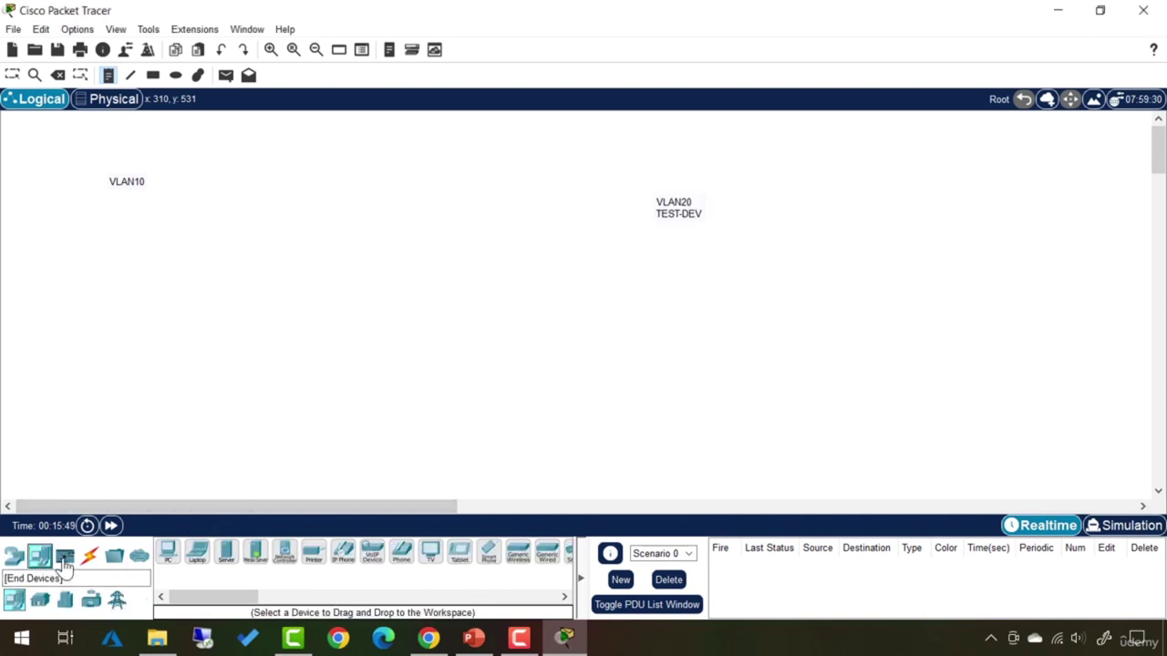
left_click(168, 556)
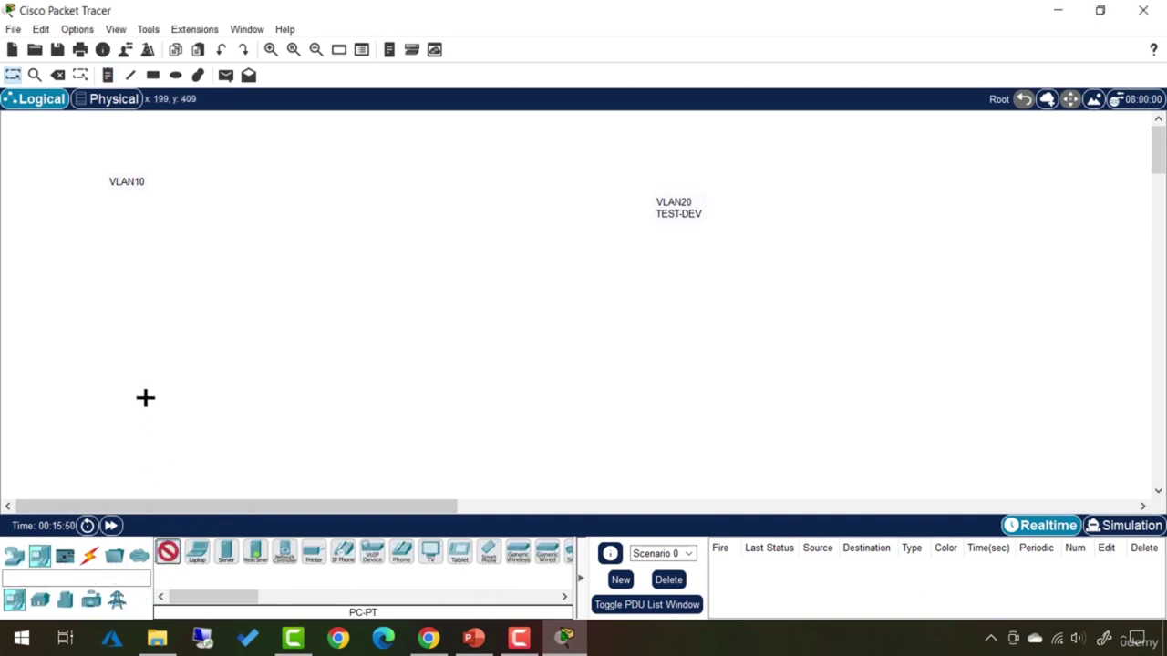
left_click(123, 285)
left_click(168, 553)
left_click(119, 359)
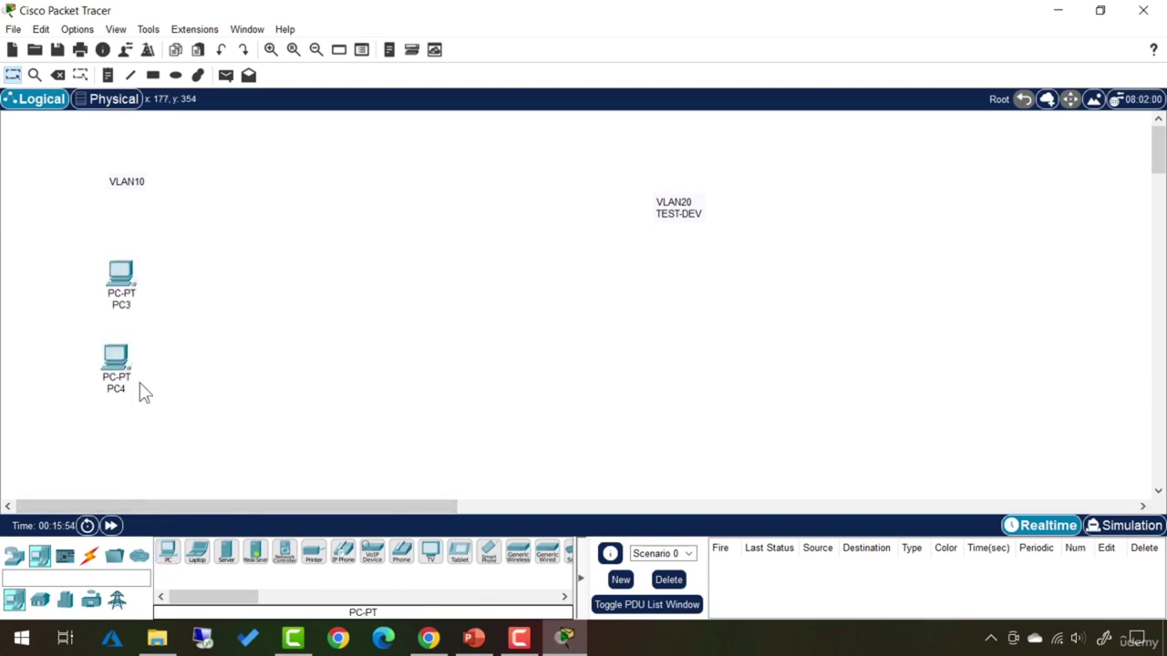
left_click(168, 553)
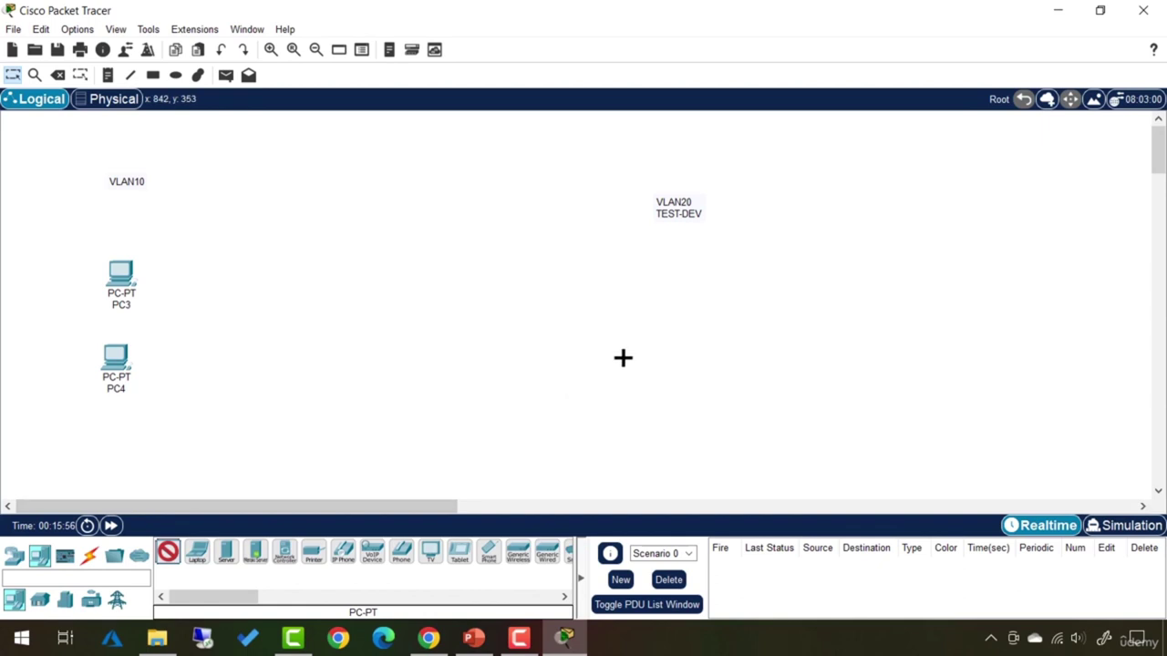
left_click(676, 282)
left_click(168, 553)
left_click(674, 365)
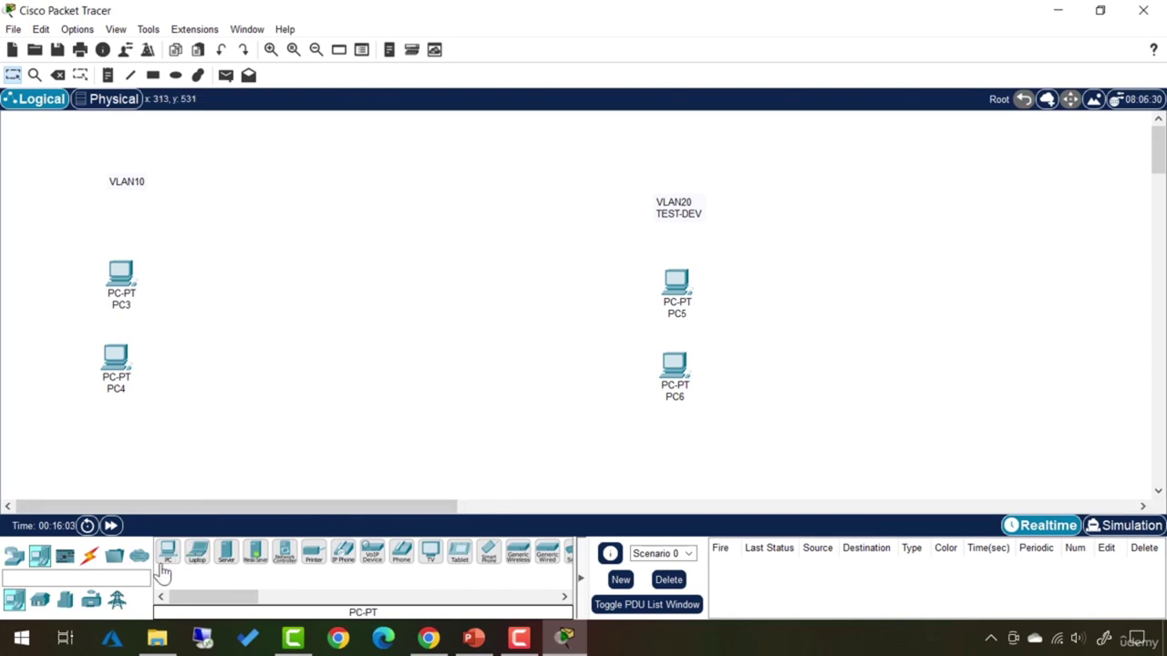
- Place a 2960 switch in the centre between the two PC groups
left_click(15, 558)
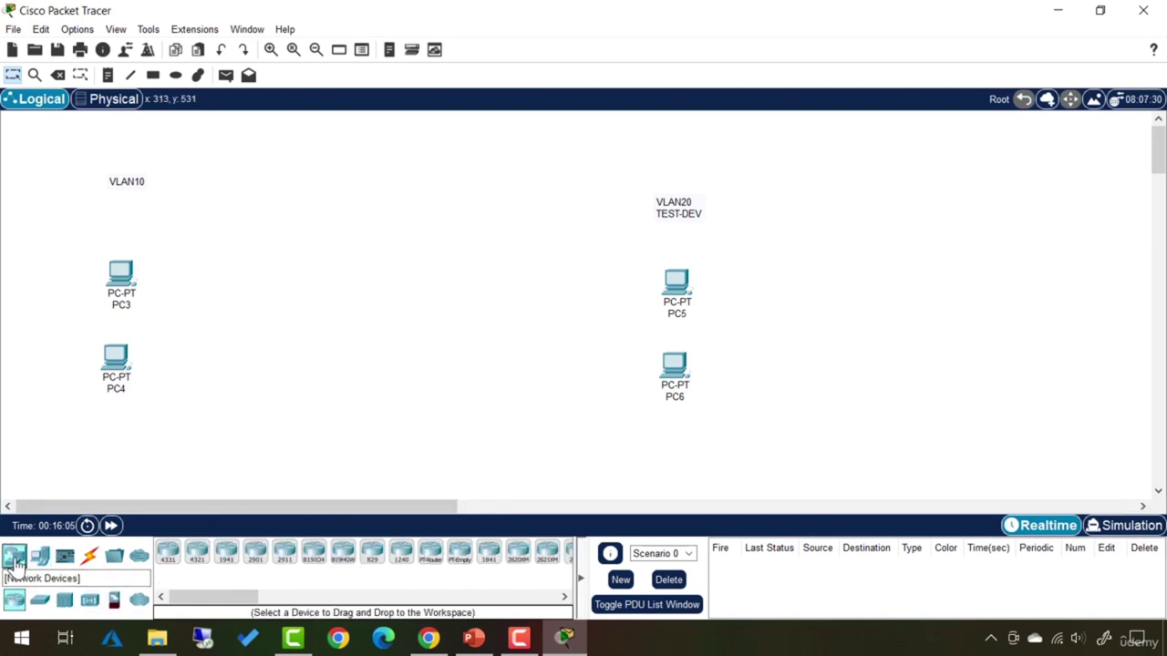
left_click(41, 602)
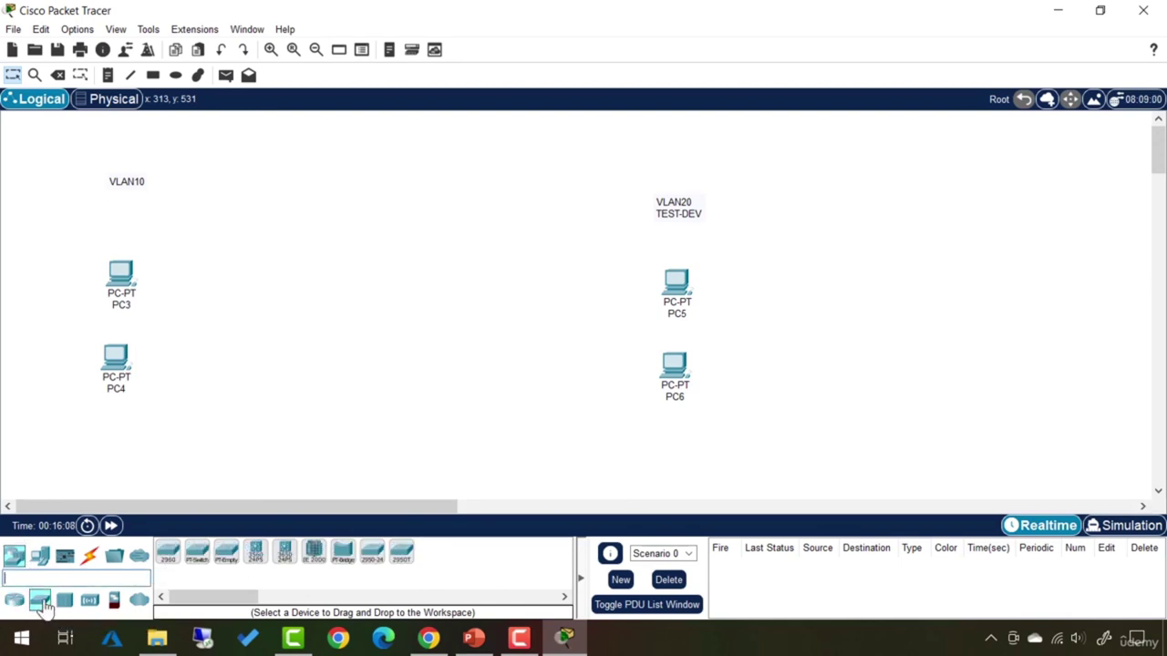
left_click(169, 561)
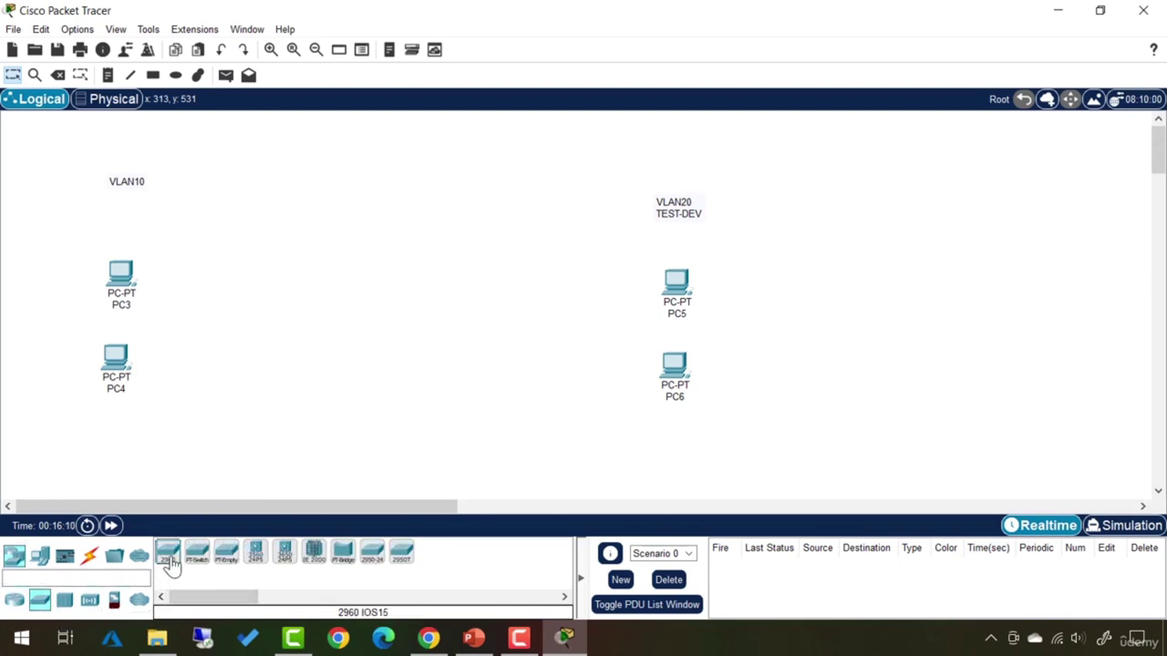
left_click(376, 309)
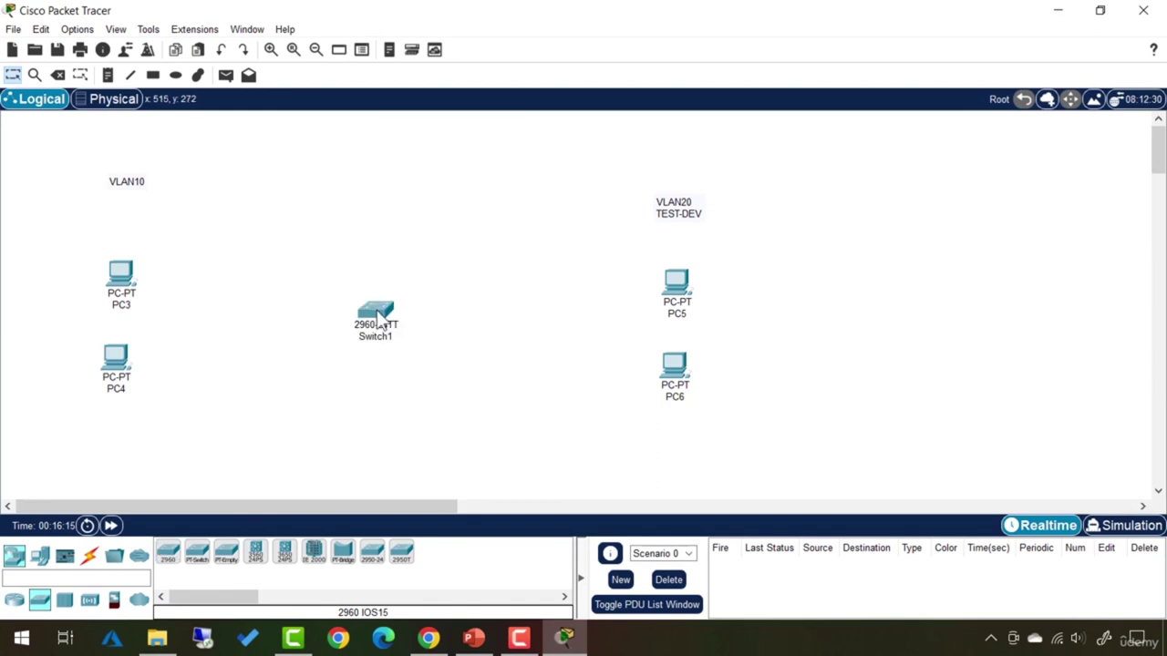
mouse_move(380, 315)
- Relabel the PCs 192.168.1.10, 192.168.1.11, 192.168.1.201 and 192.168.1.202
left_click(121, 304)
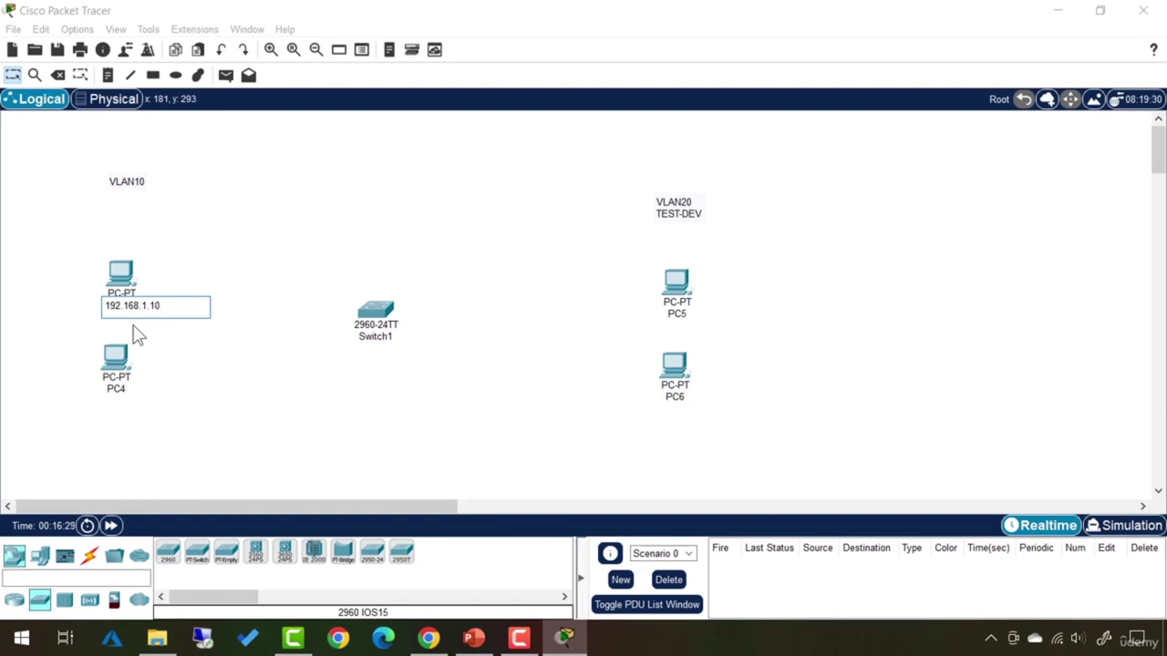
left_click(120, 390)
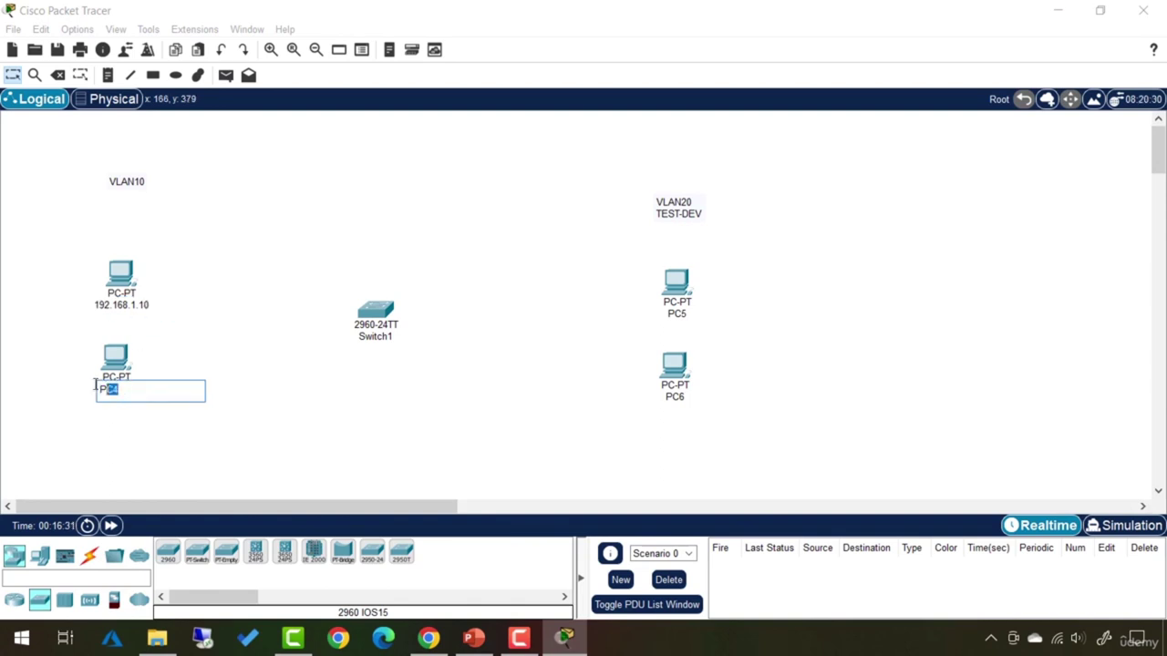
type("192.168")
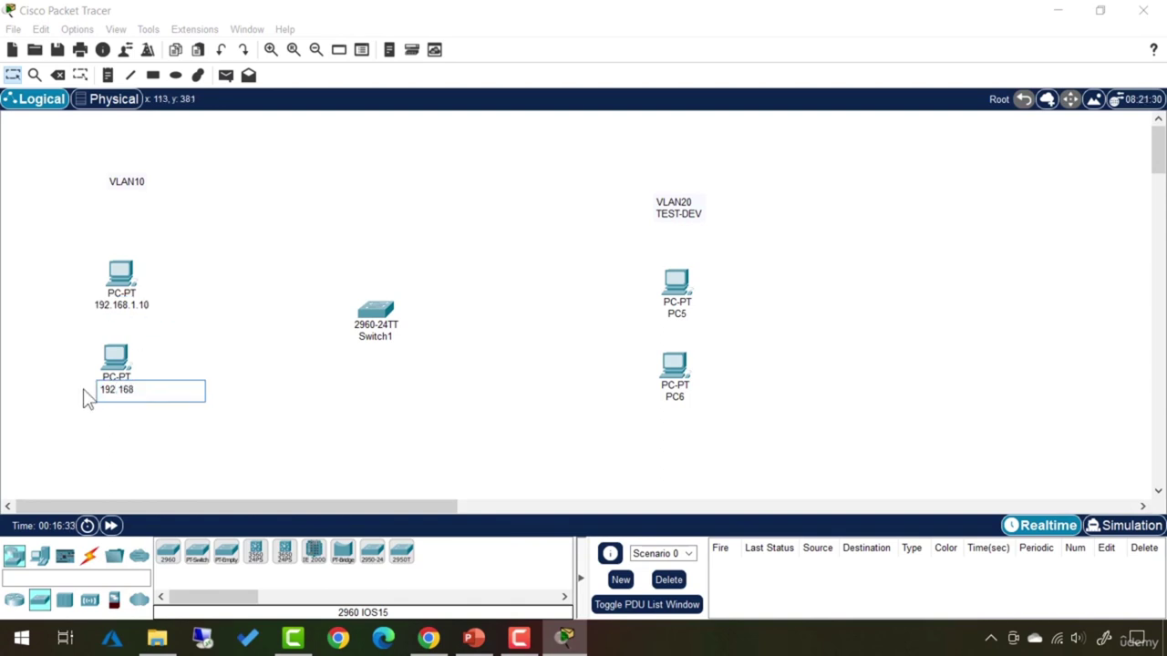
type(".1.11")
left_click(682, 314)
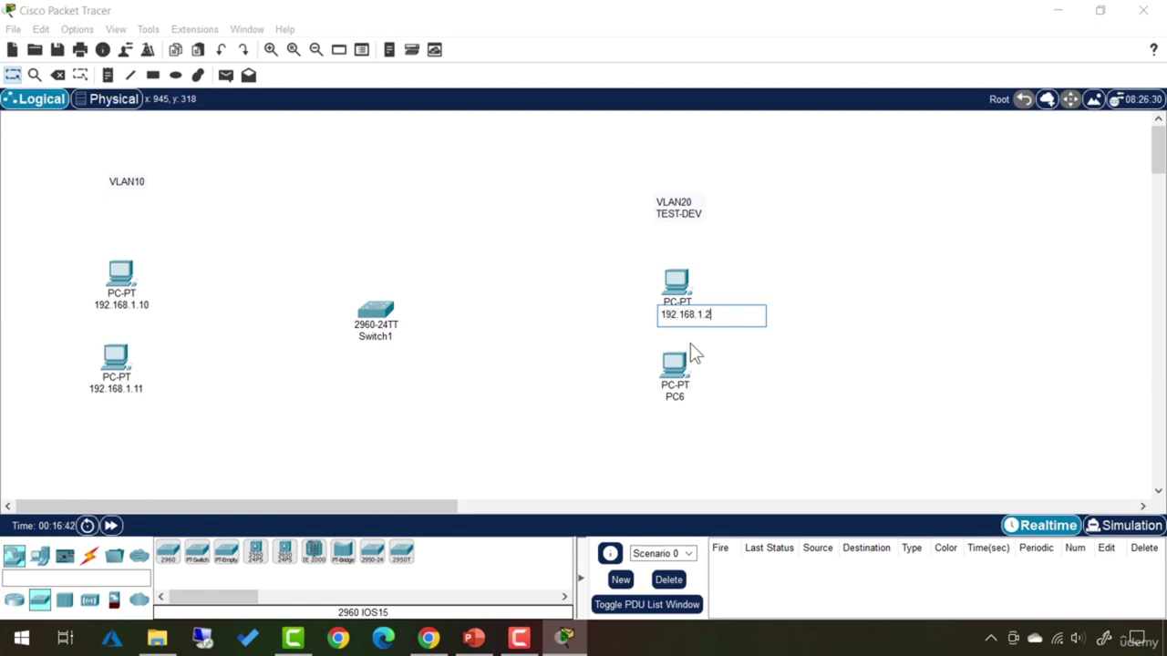
type("192.168.1.201")
left_click(678, 396)
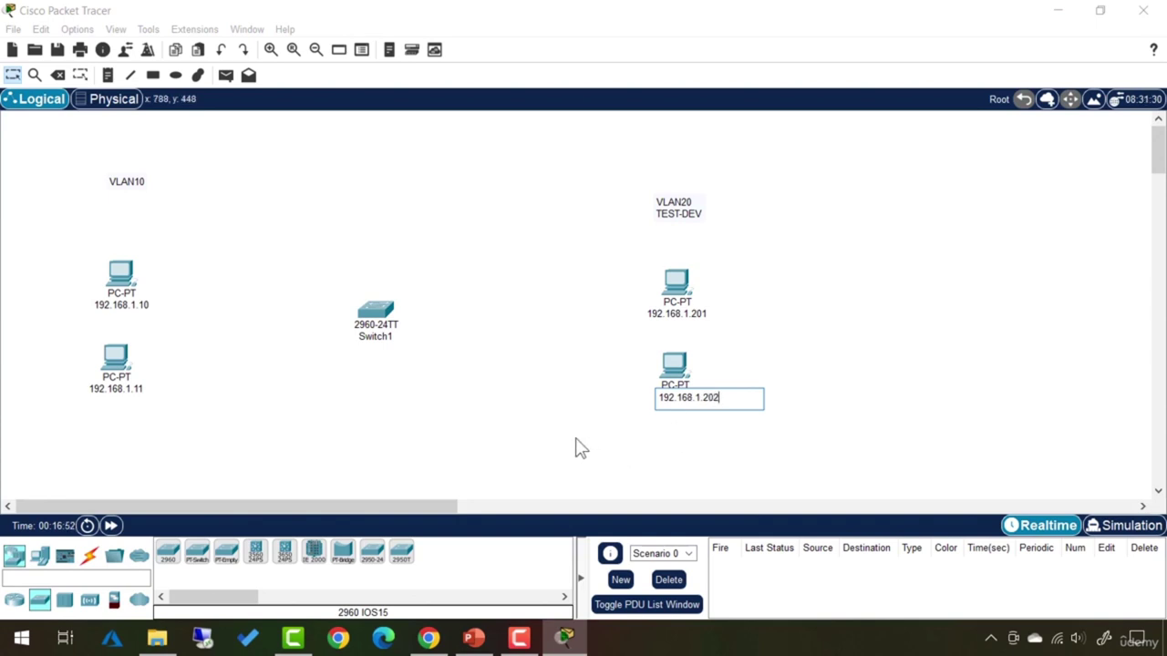
left_click(577, 448)
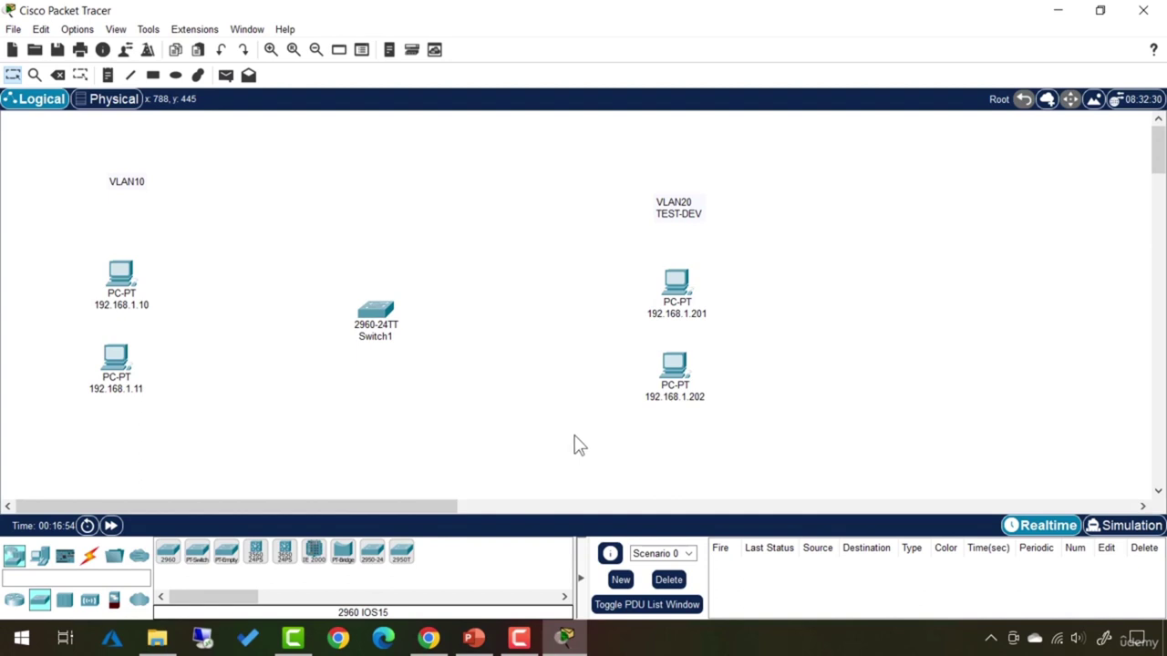
- Cable PCs 192.168.1.10 and 192.168.1.11 FastEthernet0 to Switch1 Fa0/1 and Fa0/2 with straight-through copper
left_click(89, 558)
left_click(226, 554)
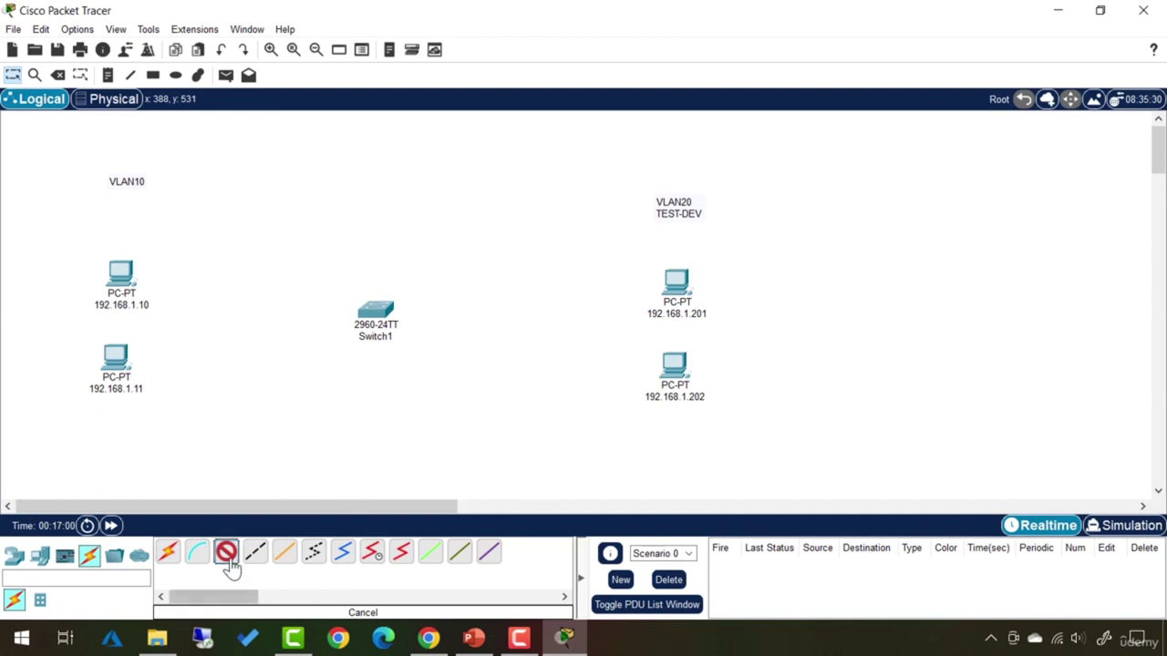
left_click(120, 288)
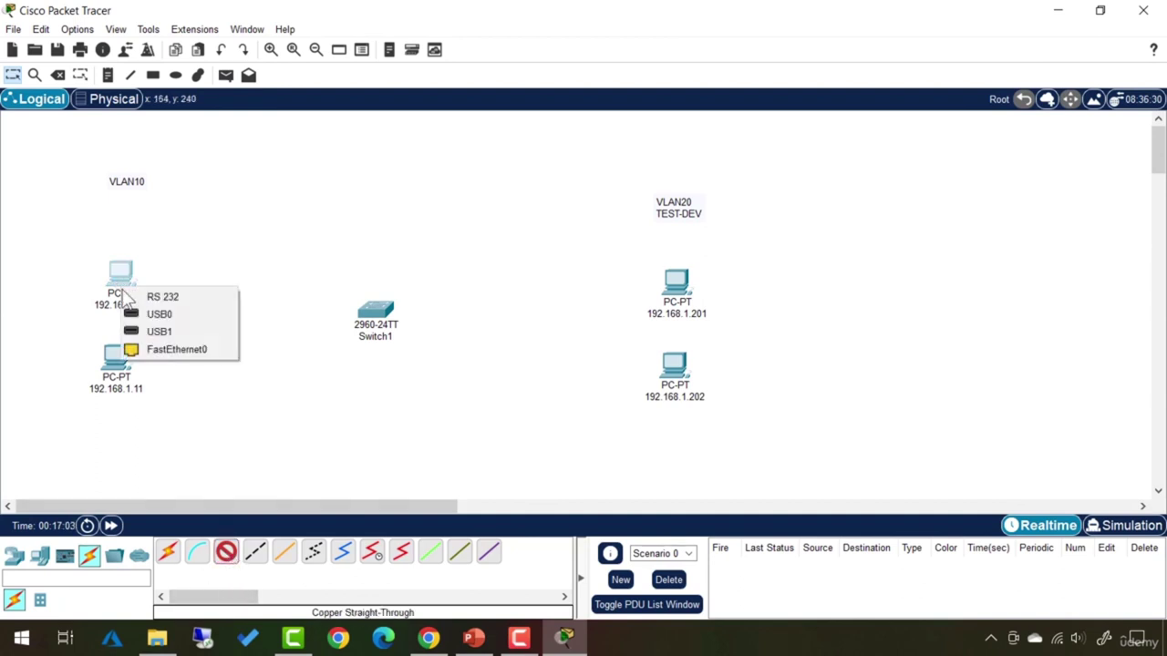
left_click(165, 350)
left_click(374, 314)
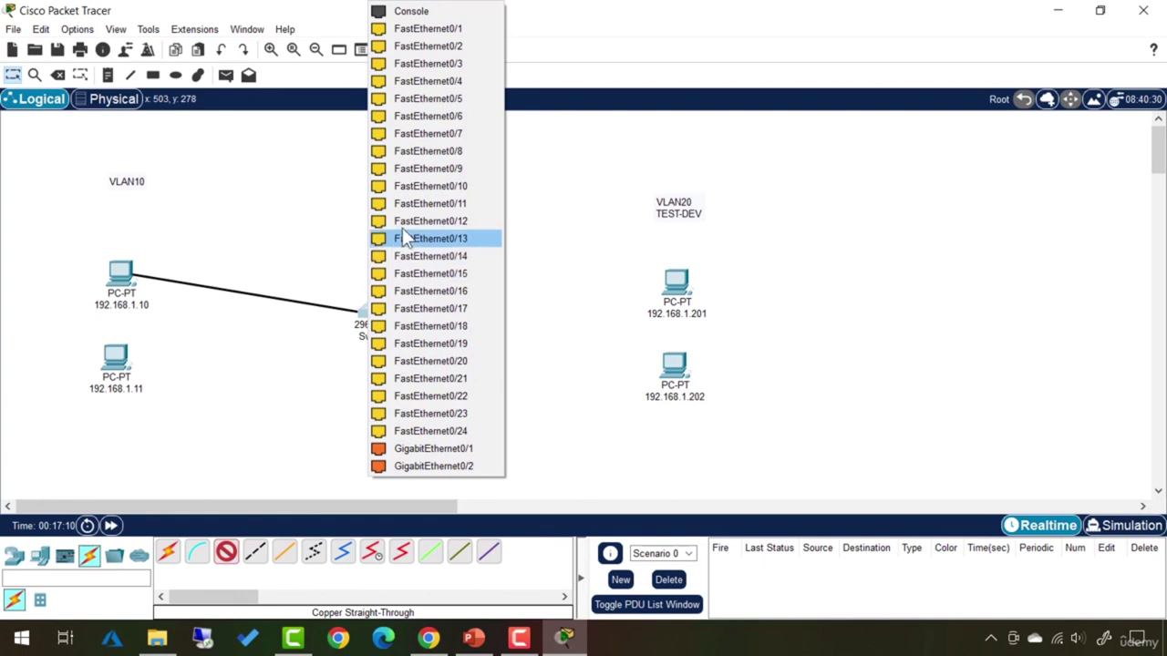
left_click(442, 33)
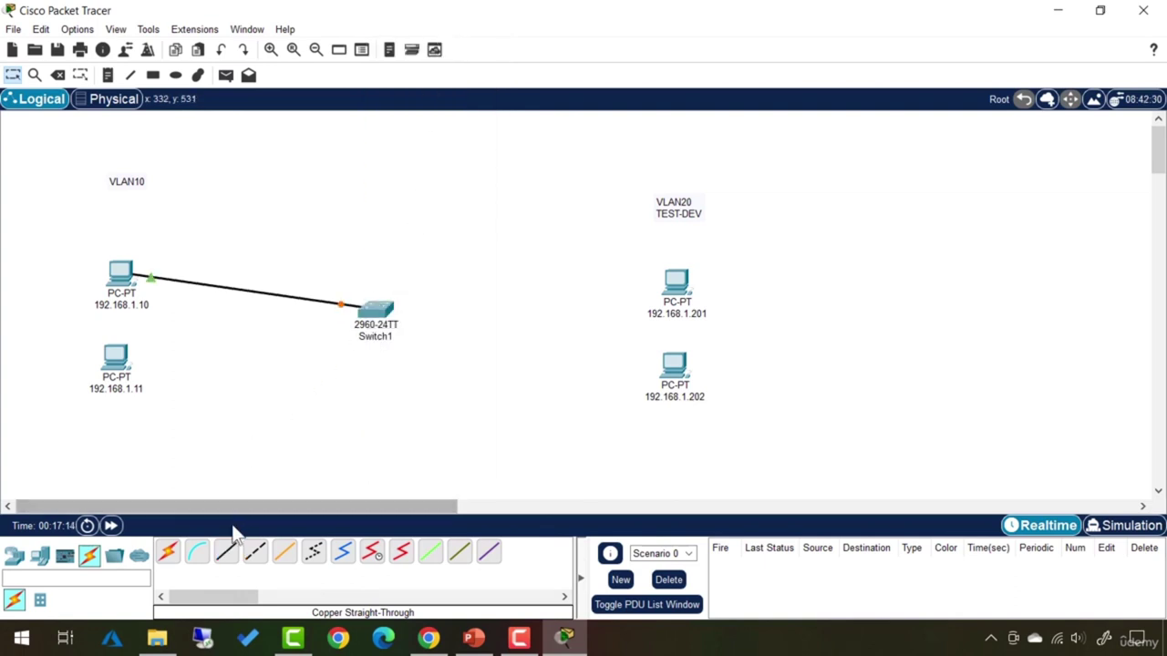
left_click(225, 557)
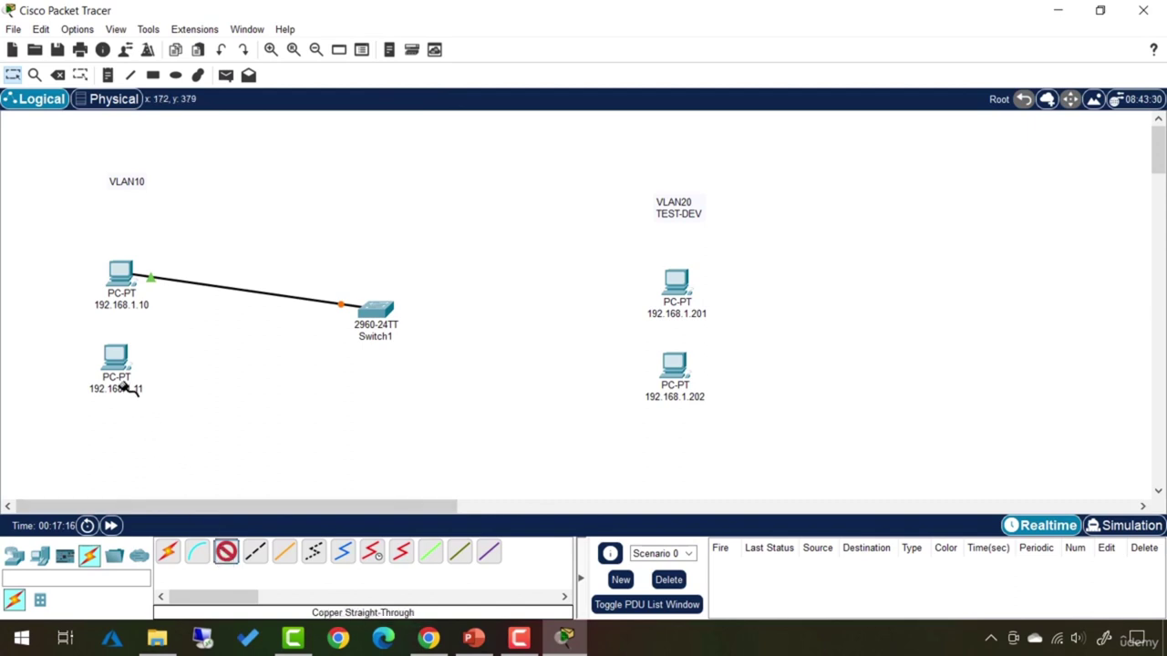
left_click(116, 368)
left_click(160, 428)
left_click(372, 312)
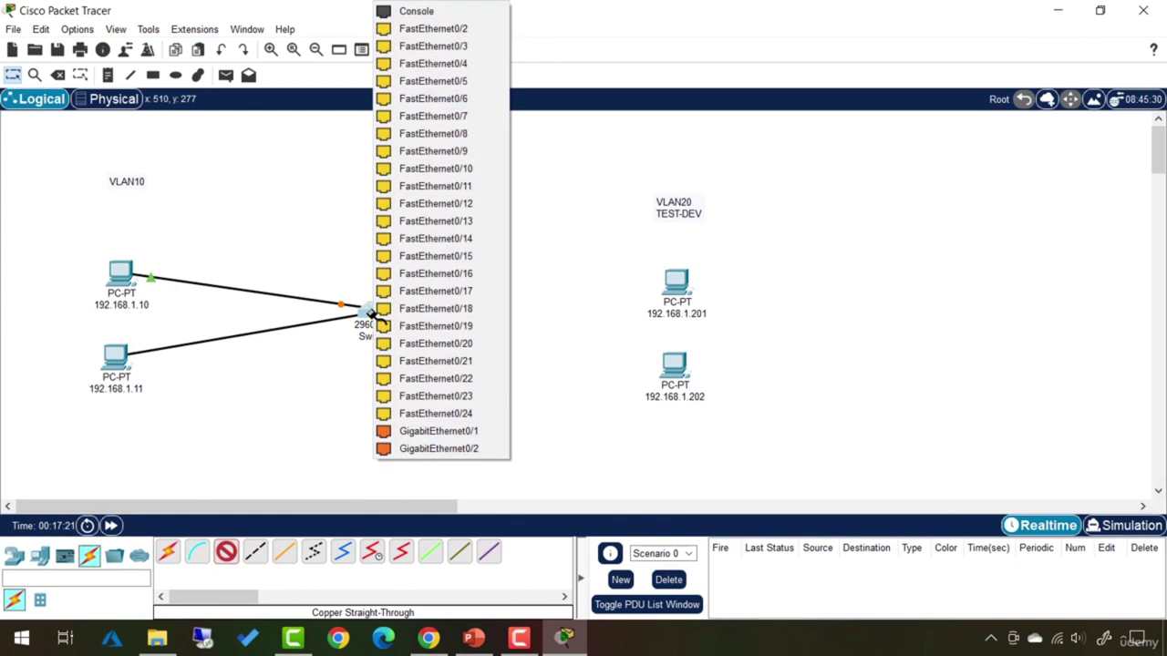
left_click(435, 31)
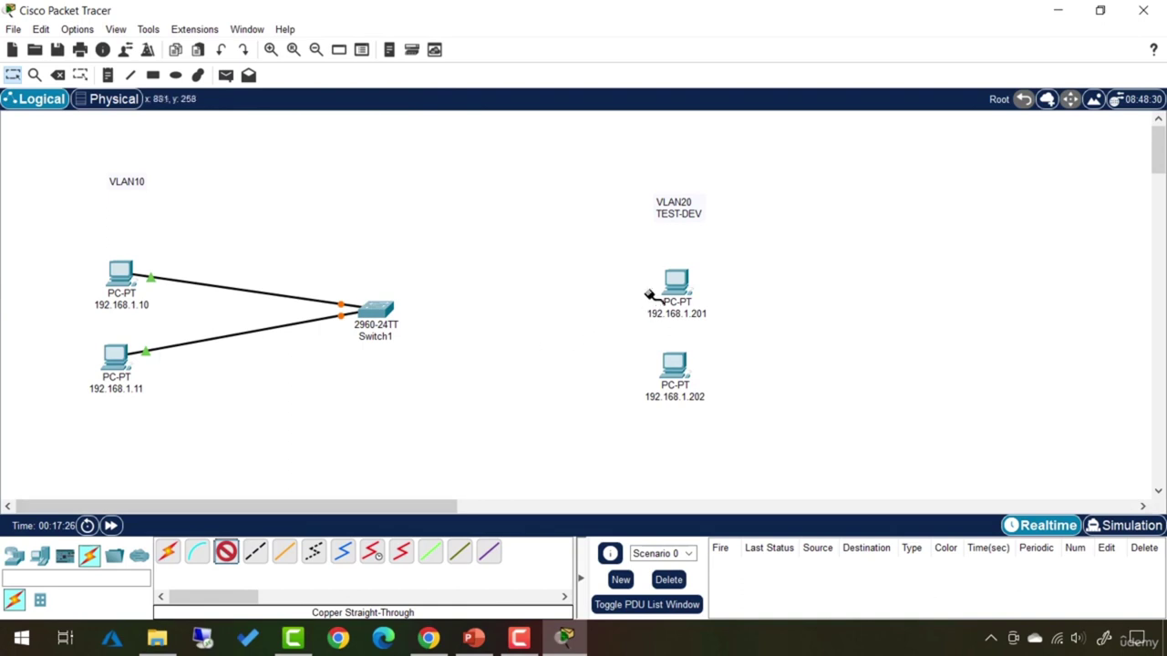
- Cable PCs 192.168.1.201 and 192.168.1.202 FastEthernet0 to Switch1 Fa0/3 and Fa0/4
left_click(684, 290)
left_click(717, 350)
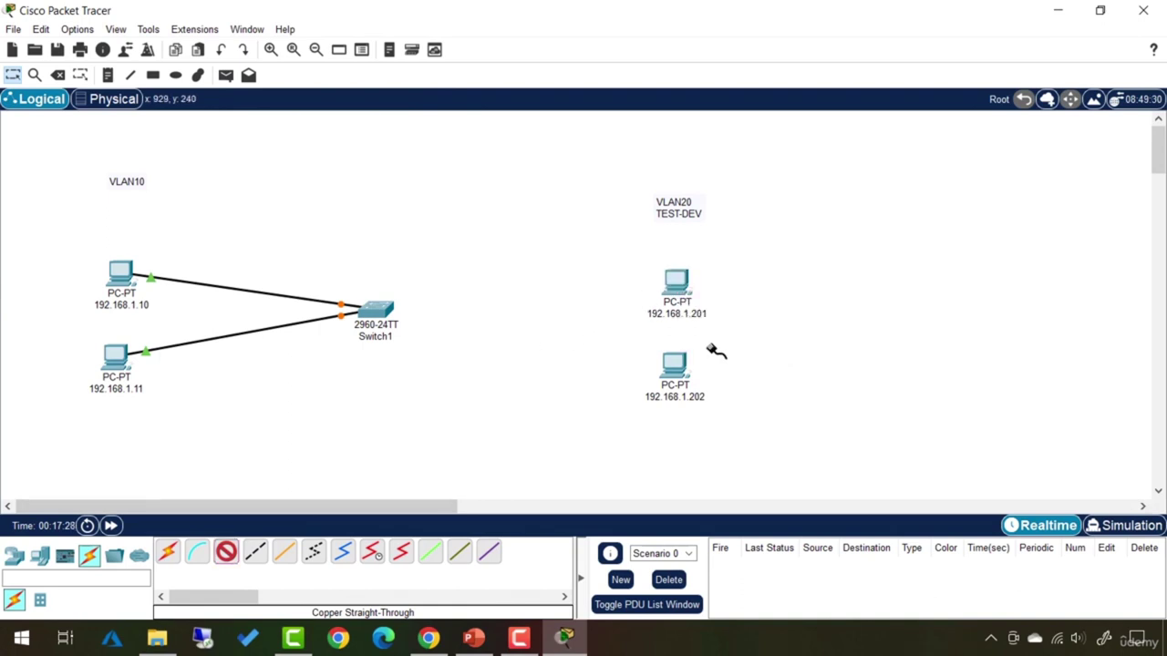
left_click(388, 309)
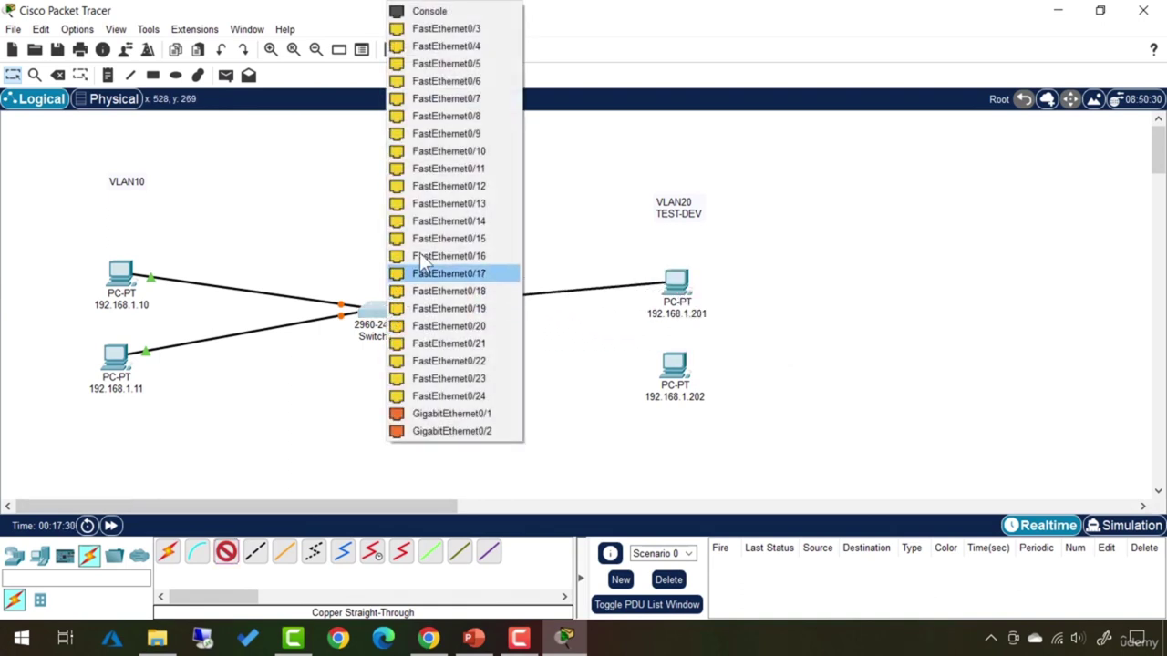
left_click(470, 31)
left_click(226, 555)
left_click(675, 371)
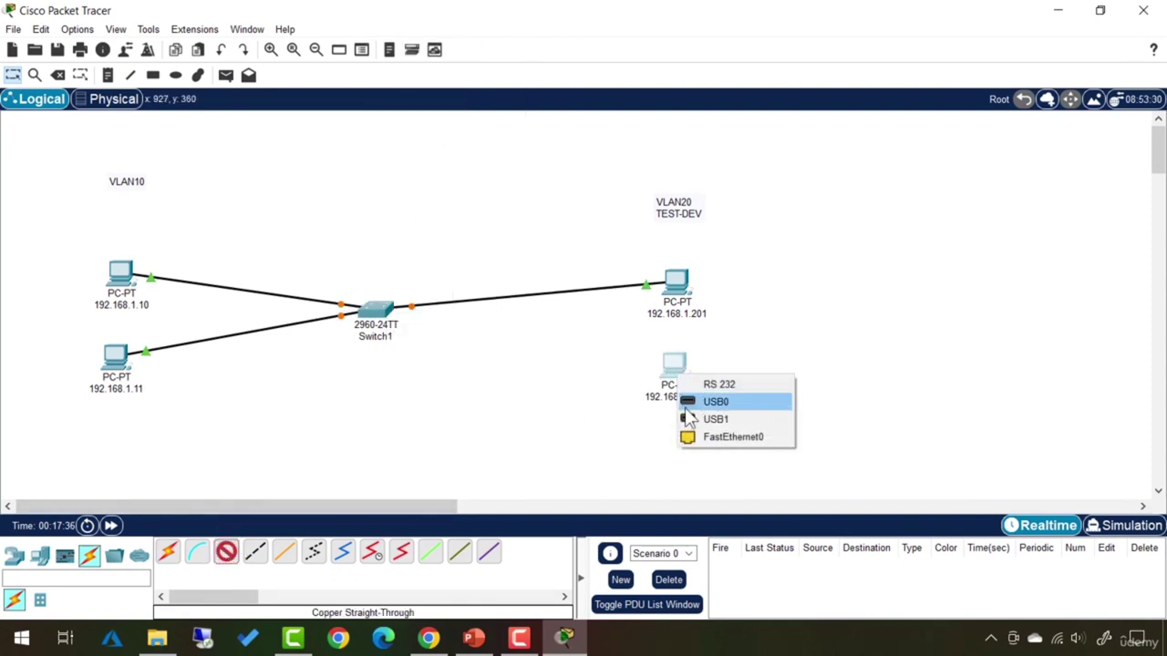
left_click(729, 436)
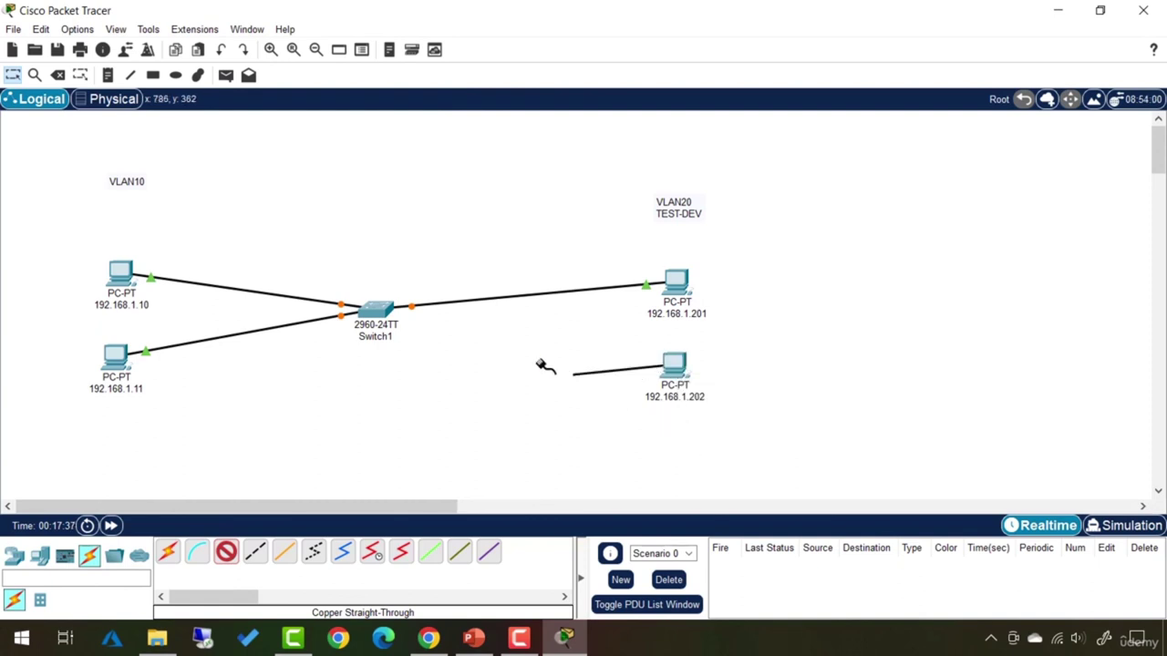
left_click(393, 320)
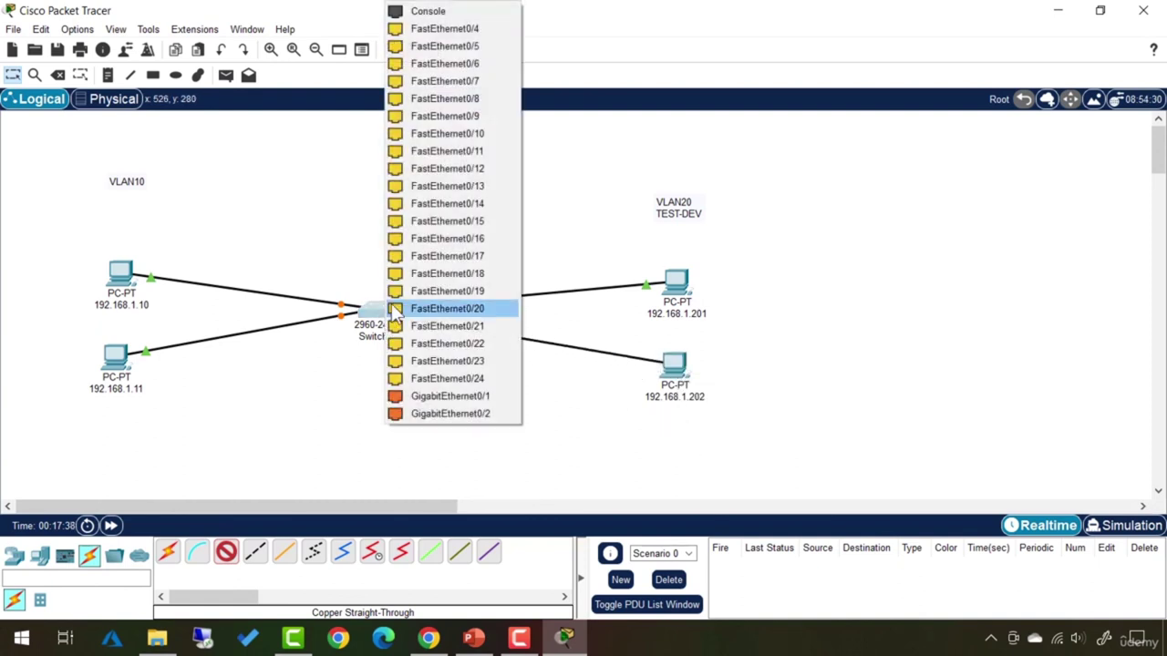
left_click(474, 34)
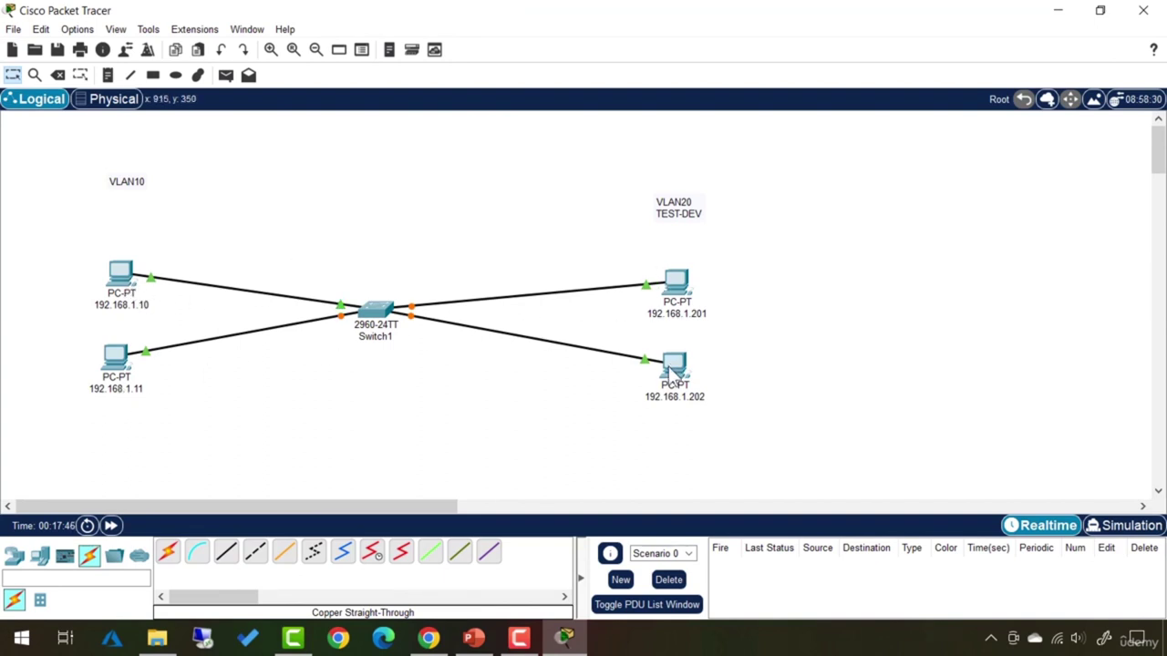
mouse_move(671, 371)
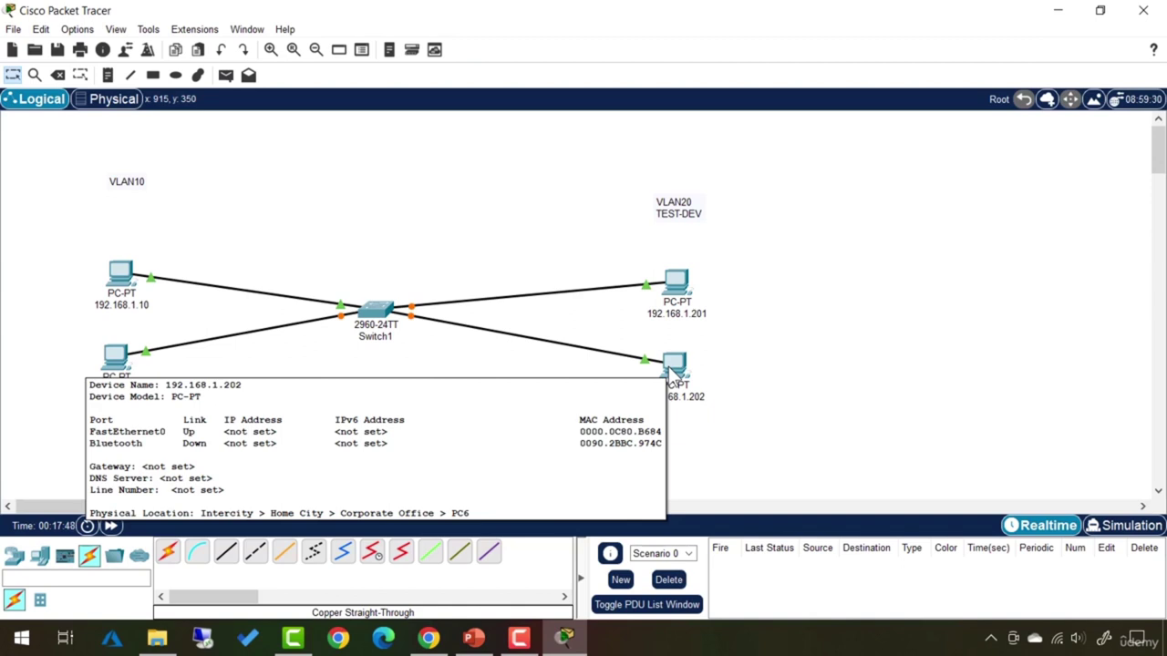
- Fill in subnet mask 255.255.255.0 in PC 192.168.1.10's IP Configuration
left_click(120, 290)
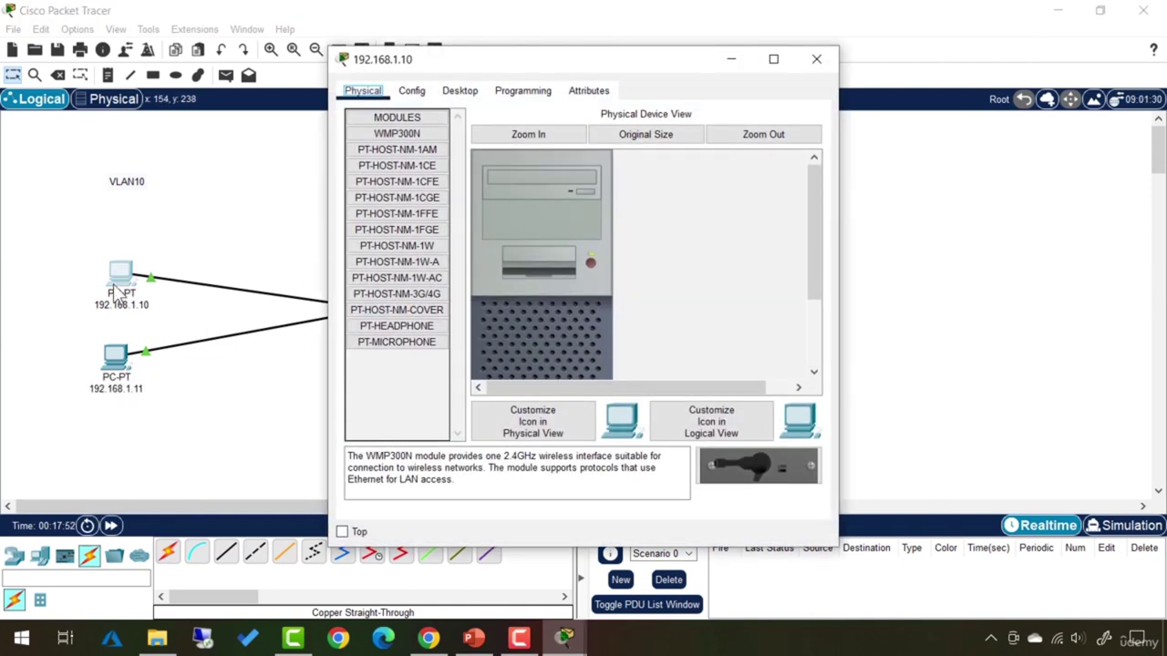
left_click(460, 91)
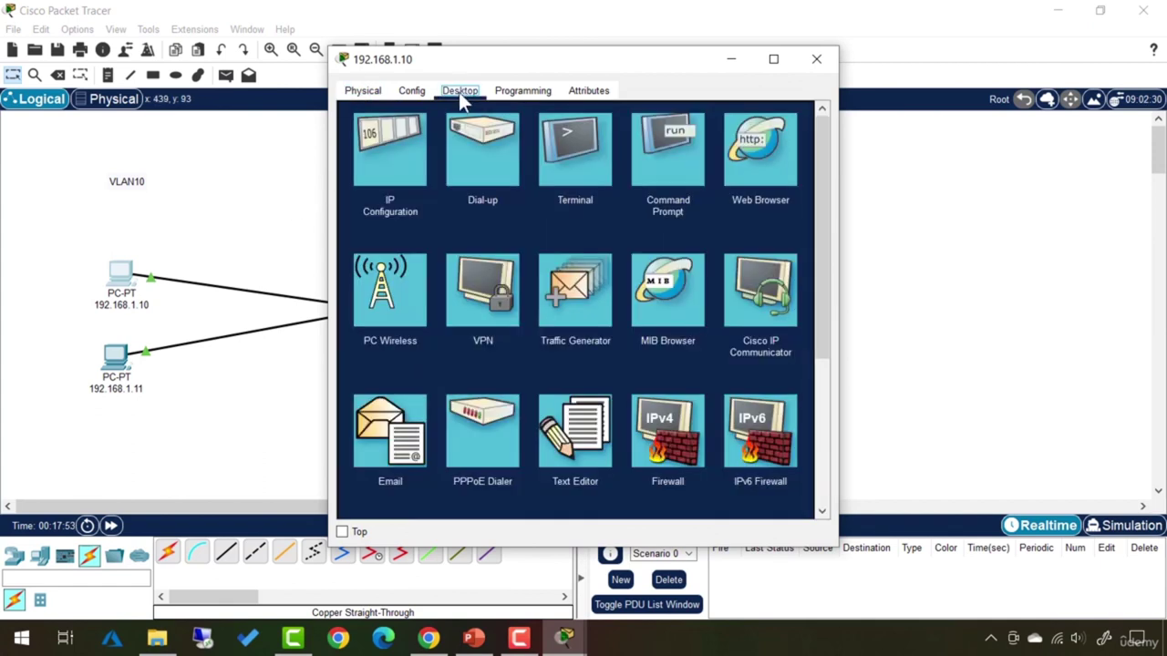
left_click(398, 147)
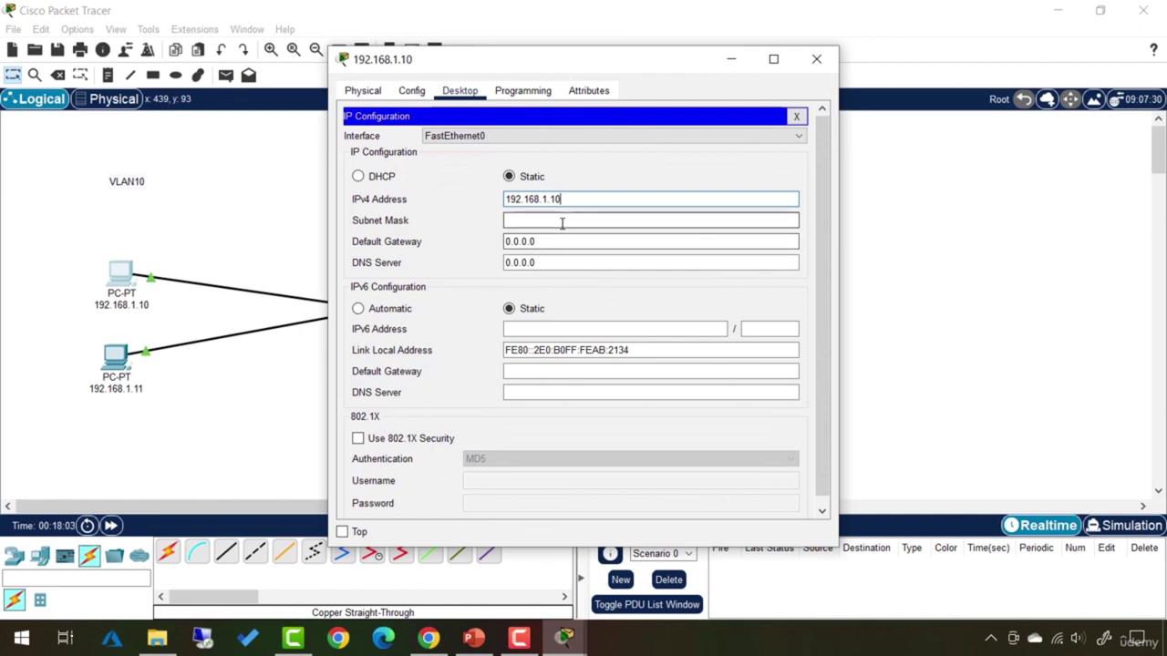
left_click(626, 223)
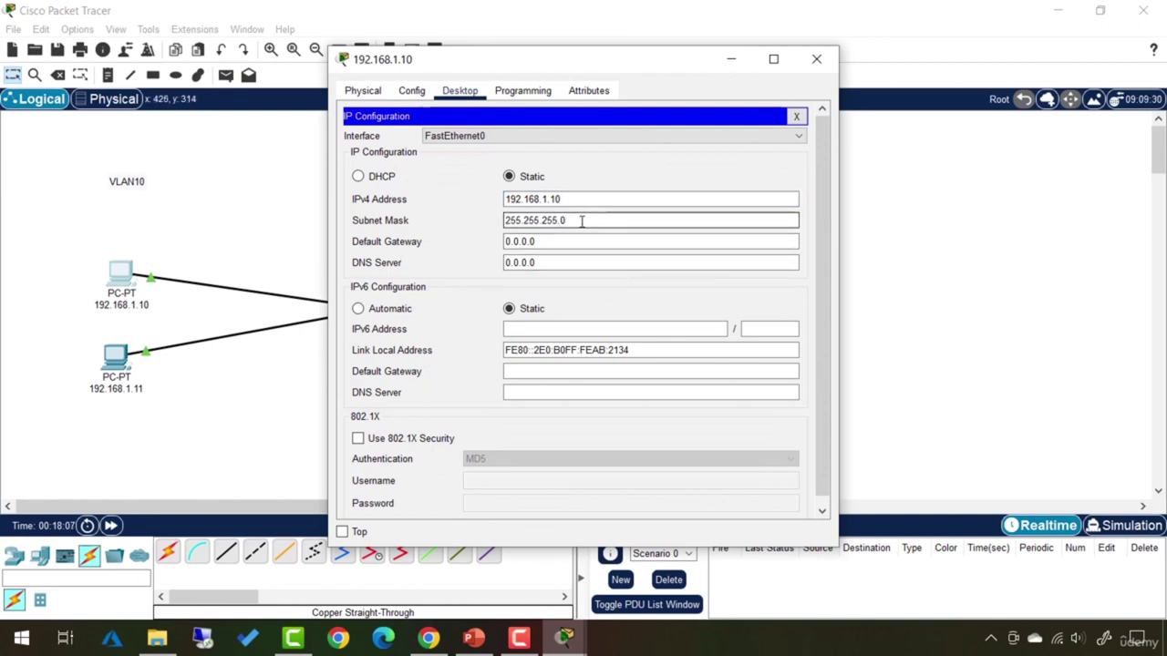
left_click(818, 61)
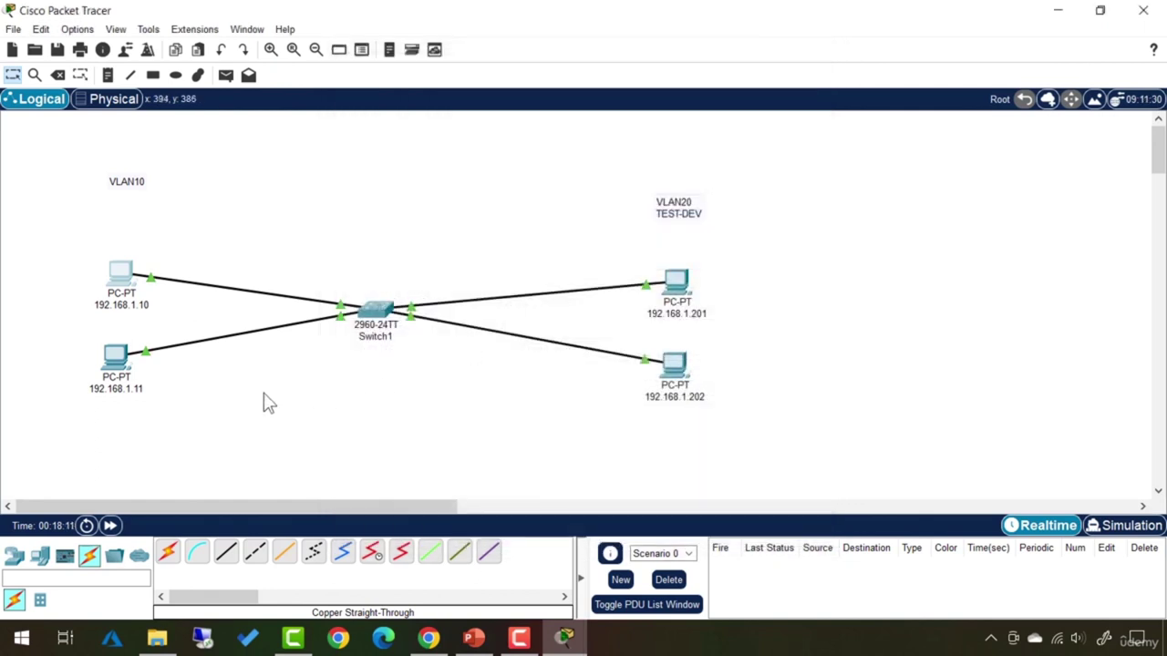
left_click(128, 389)
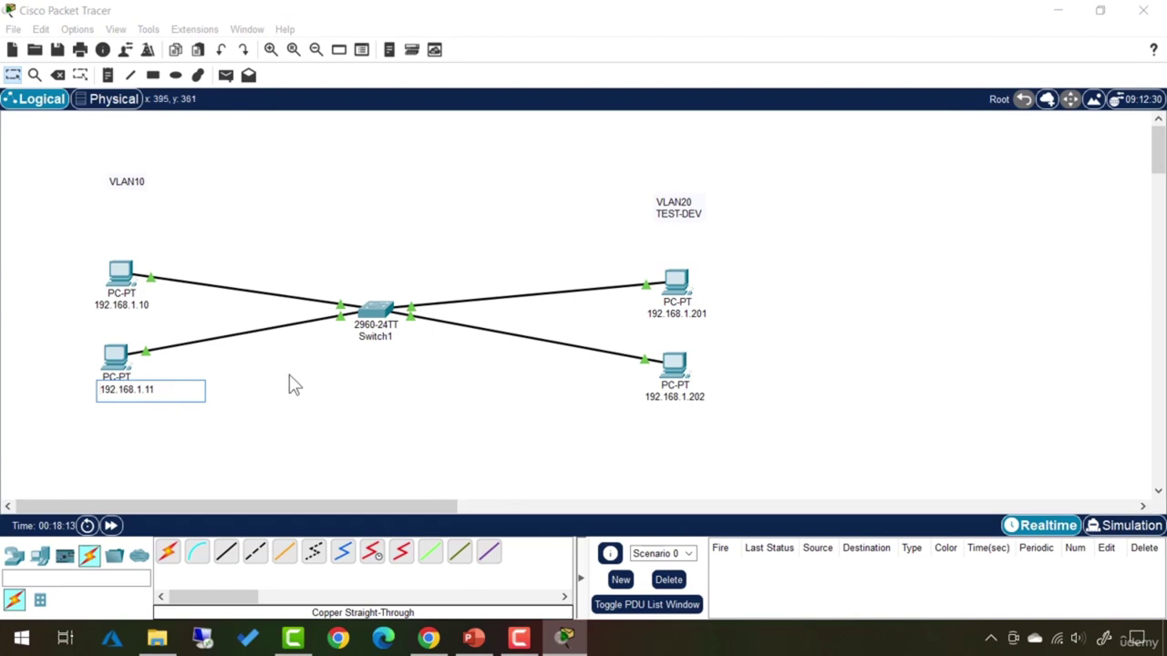
left_click(289, 383)
- Give PC 192.168.1.11 the IPv4 address 192.168.1.11 with mask 255.255.255.0
left_click(117, 361)
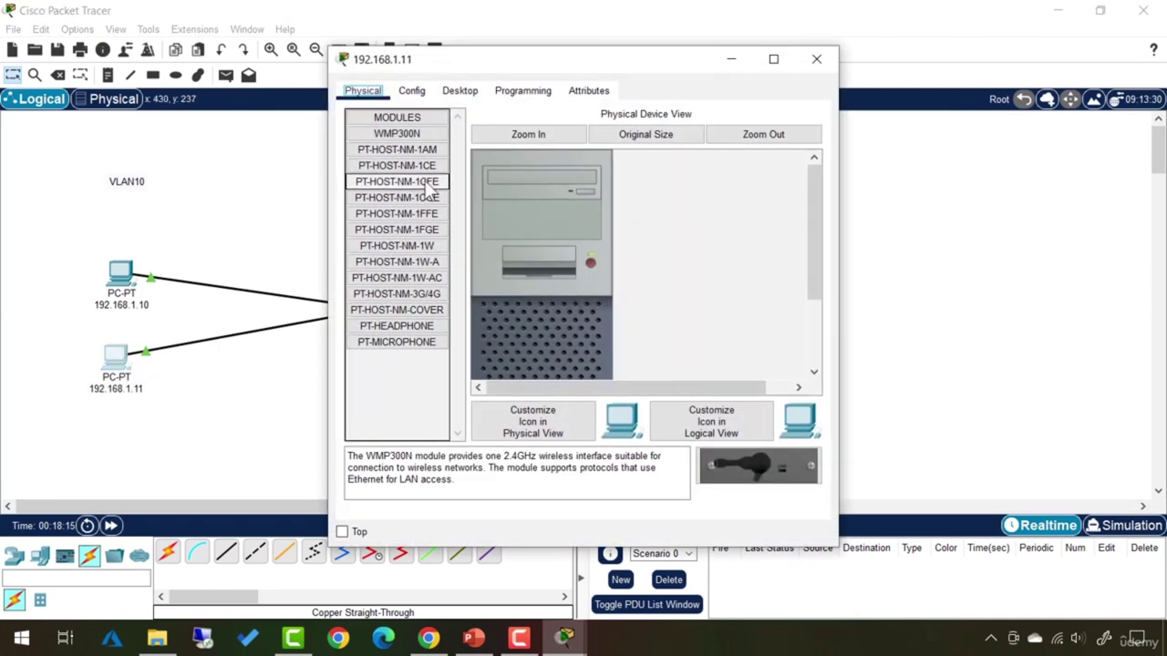
left_click(461, 92)
left_click(423, 167)
left_click(526, 204)
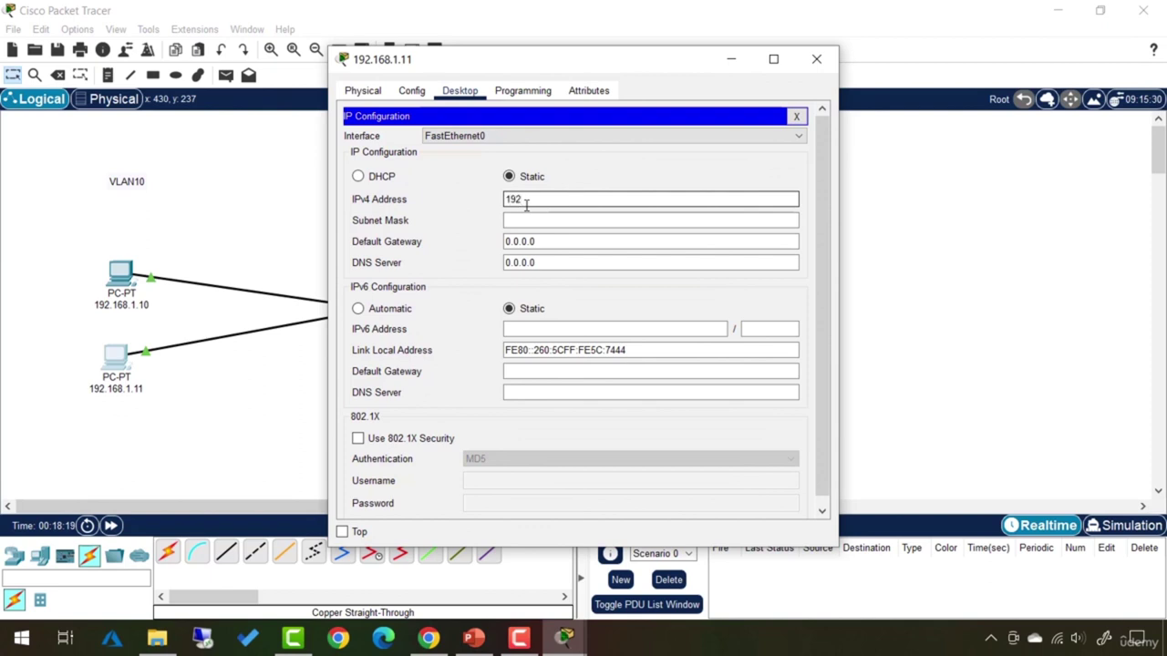
type("192.168.1.11")
key("Tab")
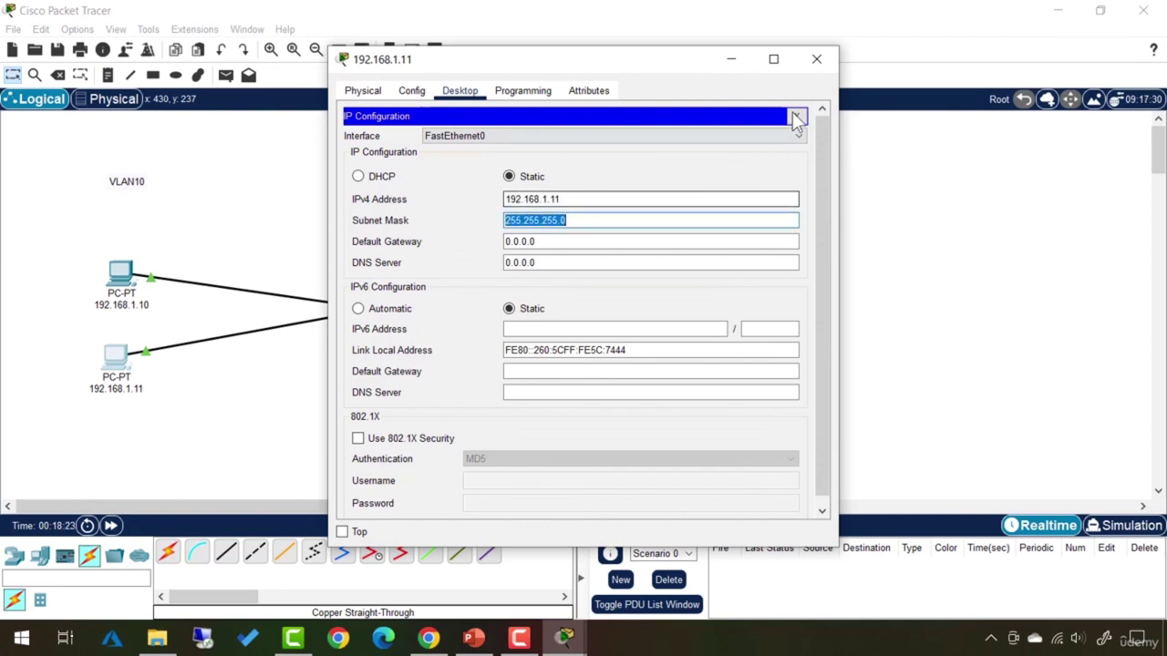
left_click(817, 61)
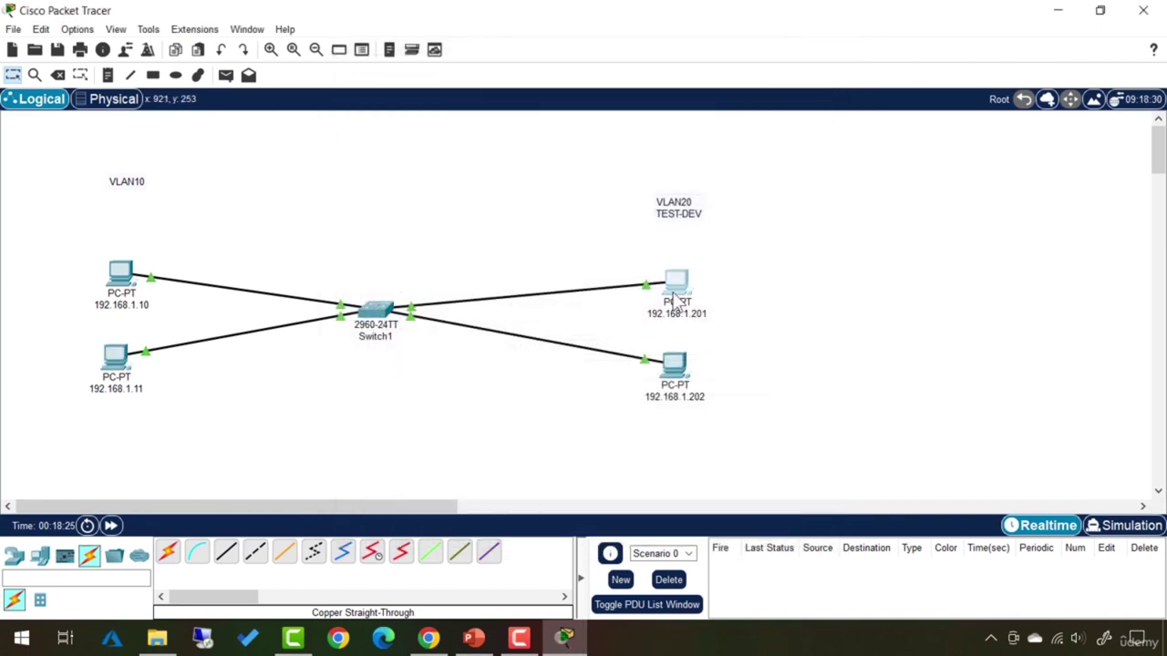
- Give PC 192.168.1.201 its IPv4 address with mask 255.255.255.0
left_click(676, 290)
left_click(460, 90)
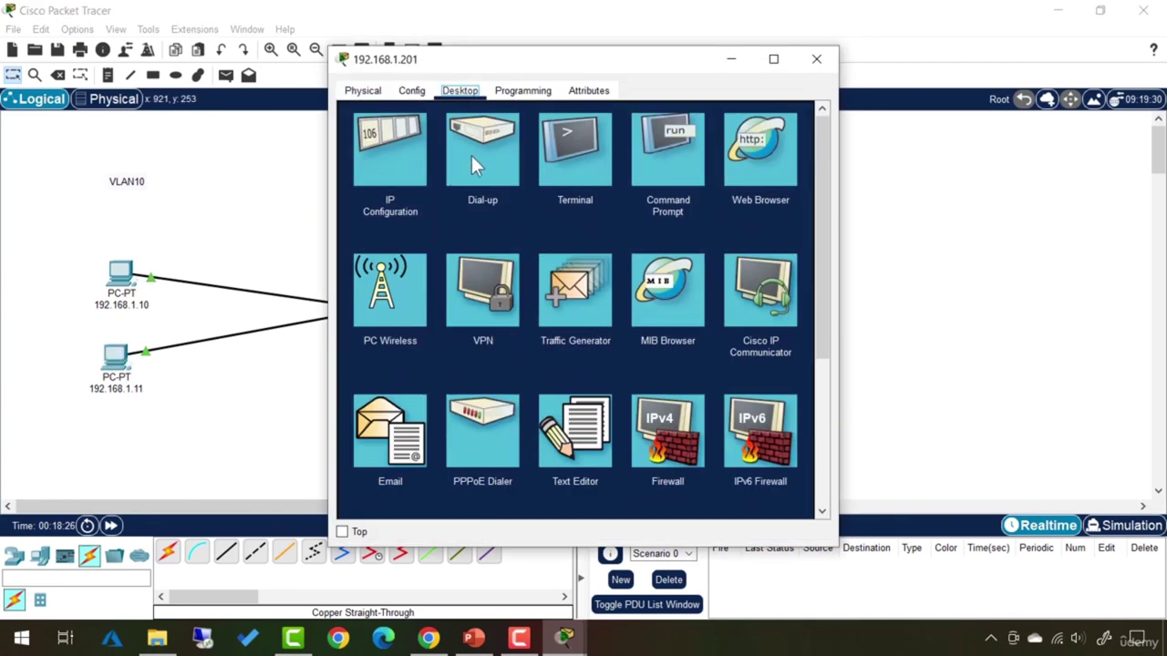
left_click(390, 146)
left_click(513, 200)
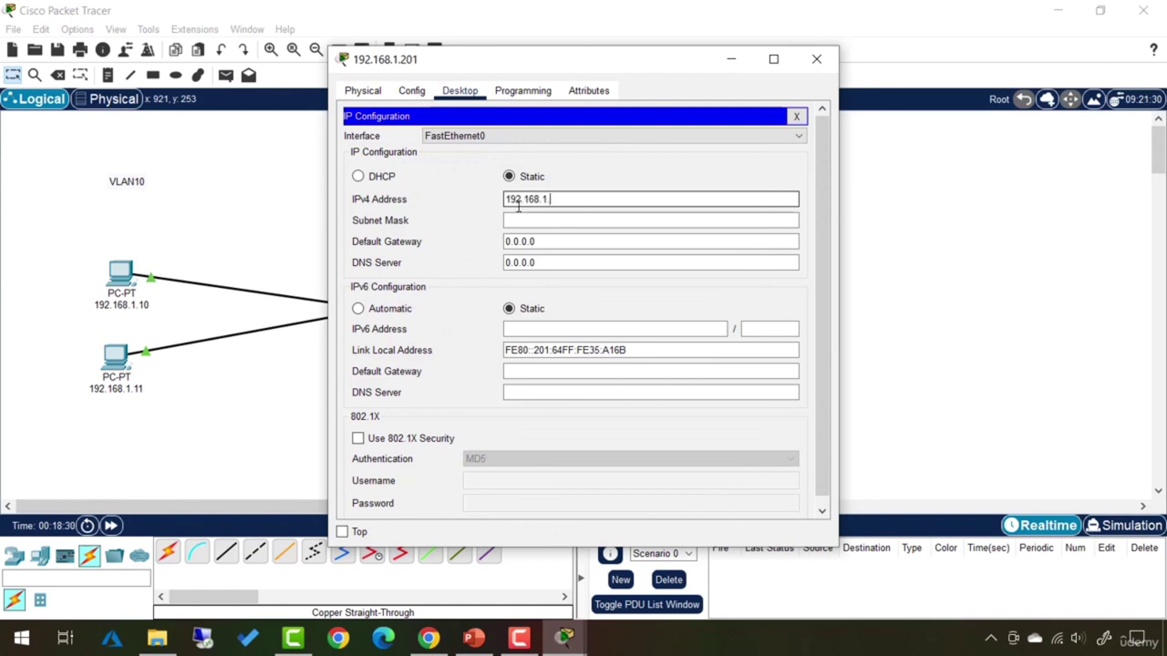
key("Tab")
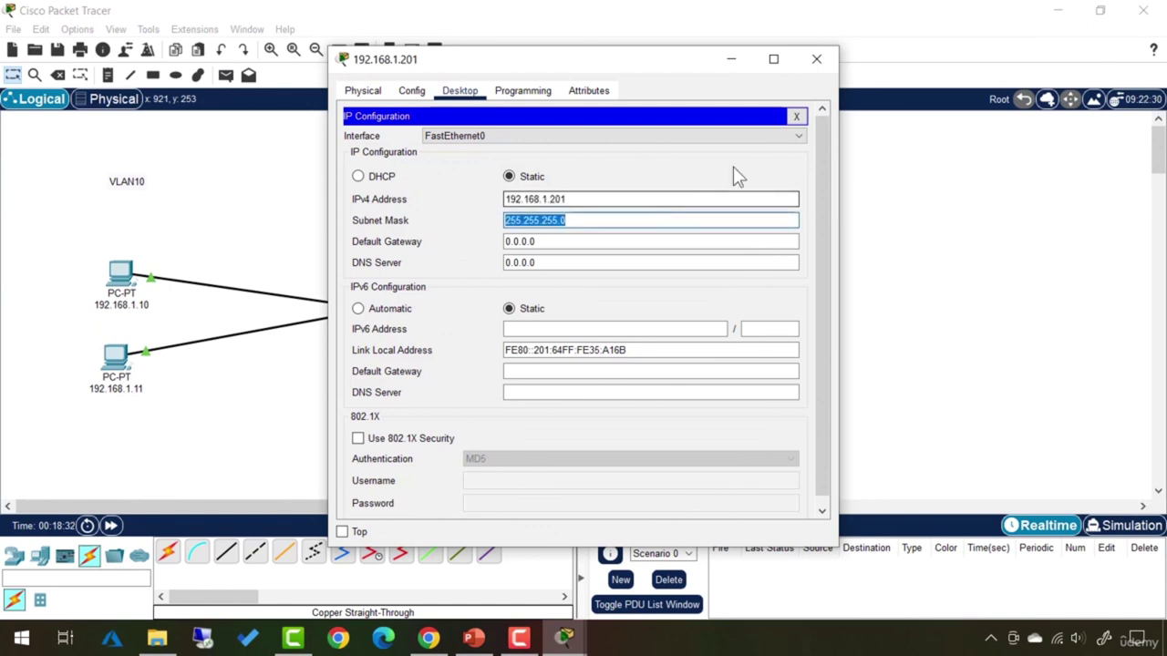
left_click(820, 61)
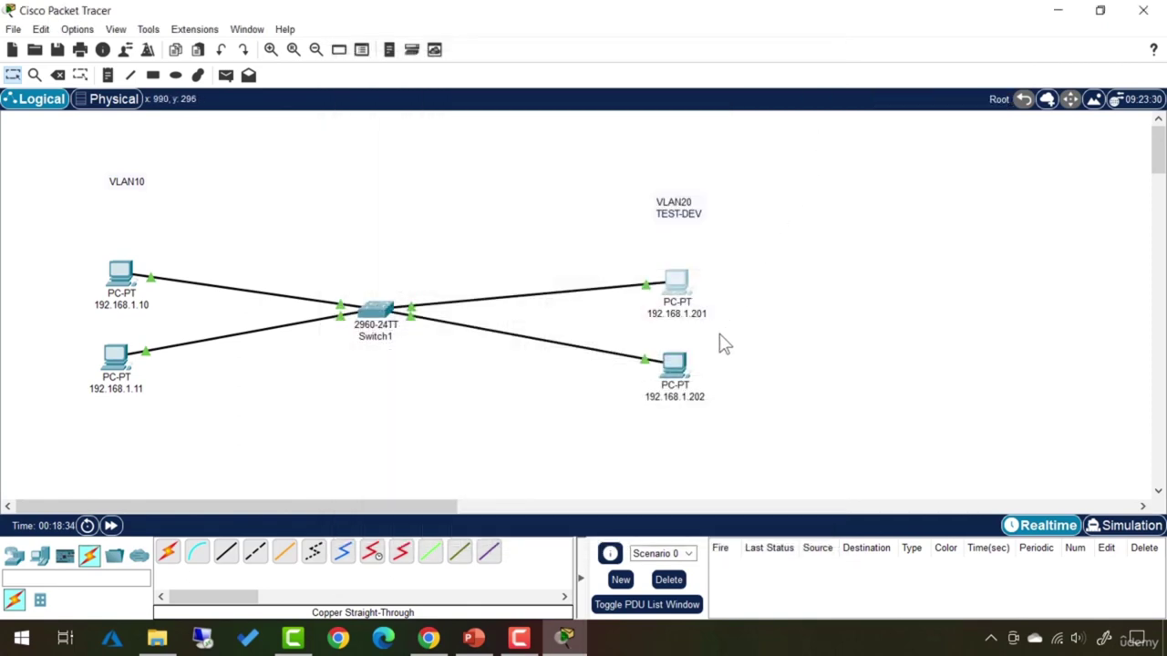
- Enter IPv4 192.168.1.202 and mask 255.255.255.0 in that PC's IP Configuration
left_click(676, 366)
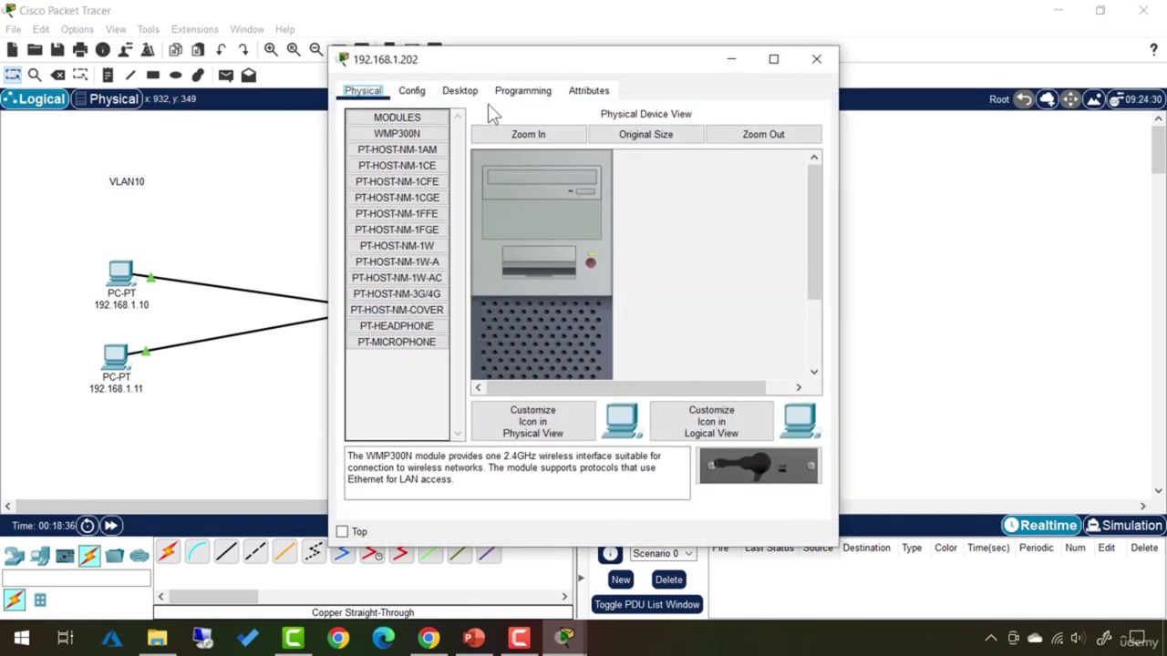
left_click(459, 91)
left_click(411, 148)
left_click(508, 202)
type("192.168.1.202")
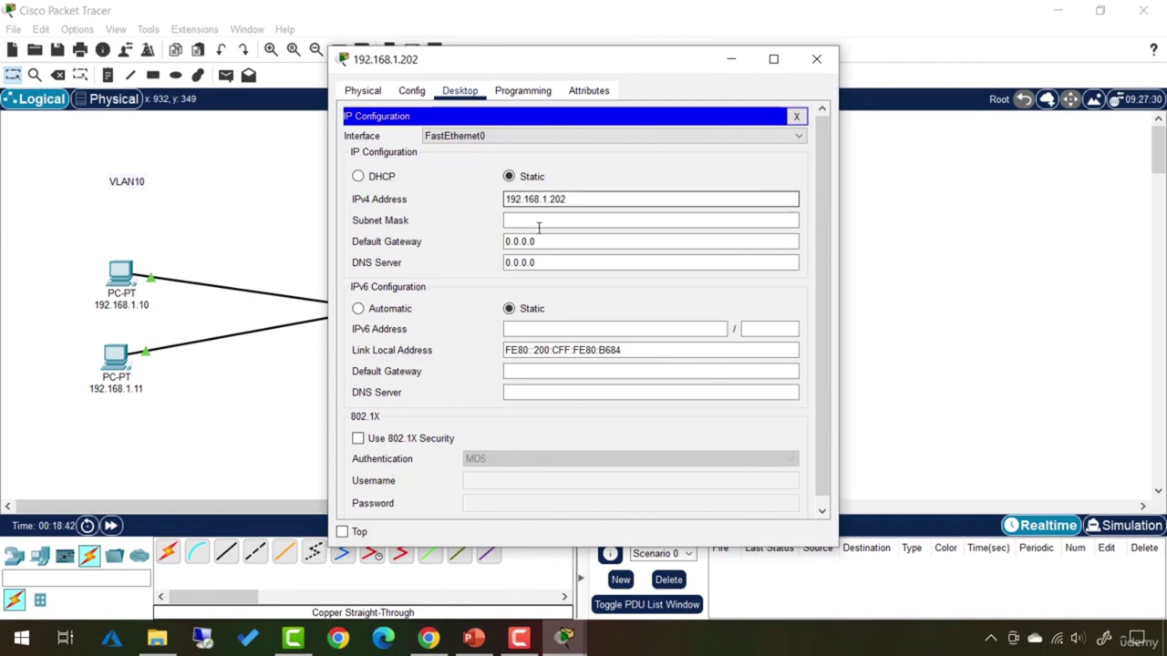
left_click(541, 221)
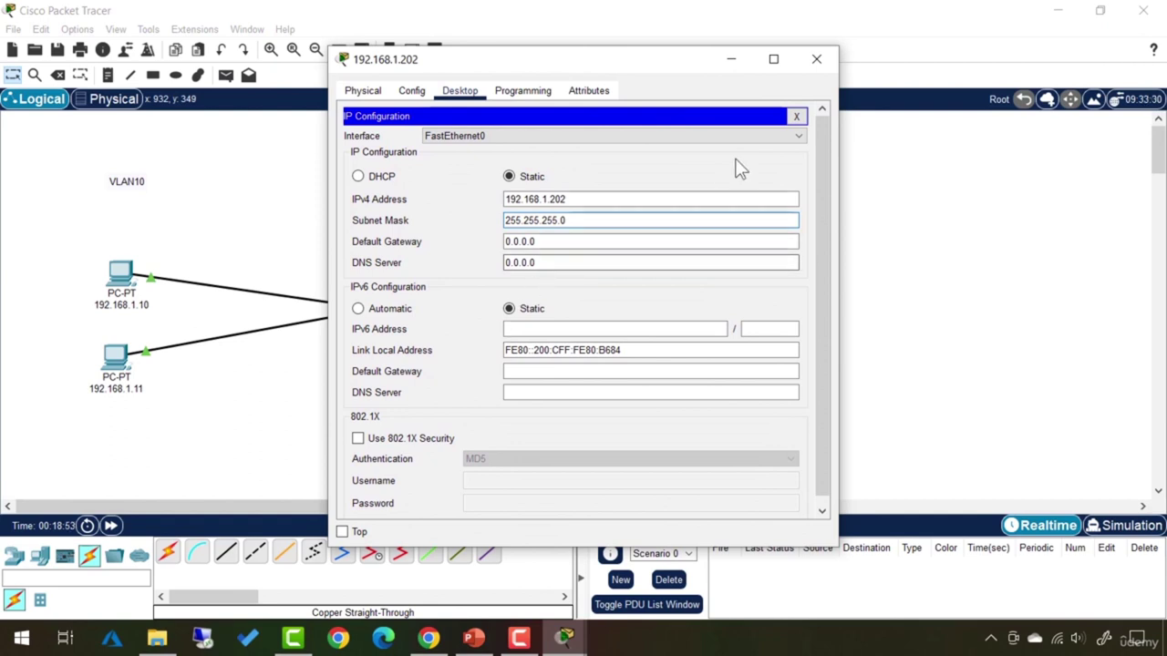
left_click(819, 64)
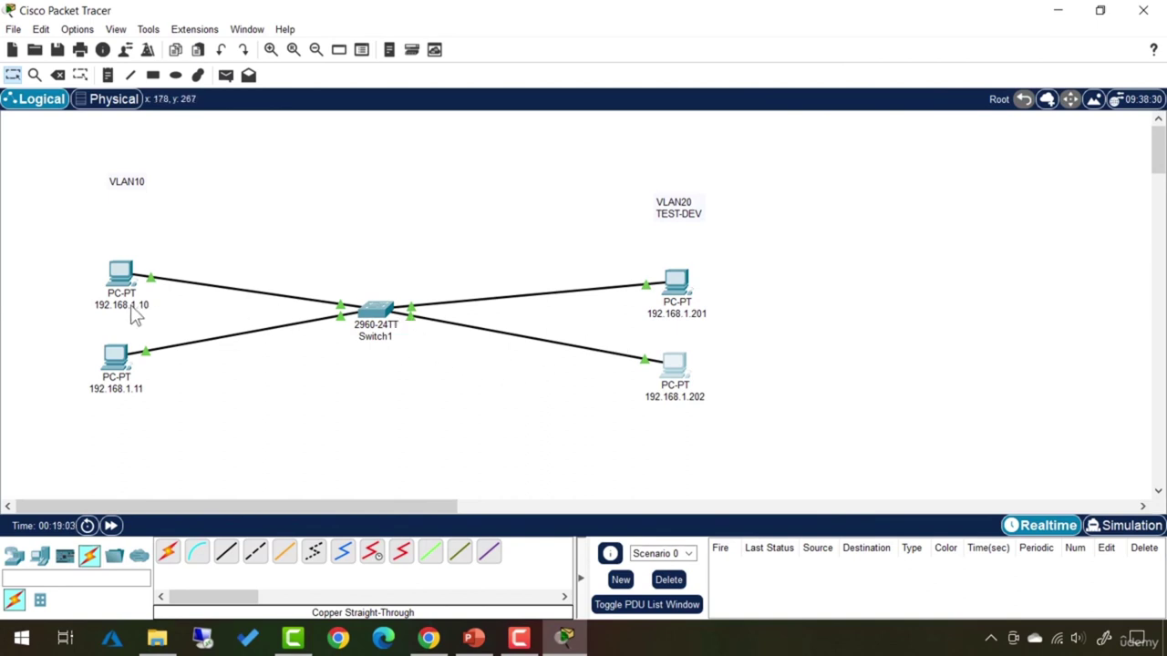
- Ping 192.168.1.11 from PC 192.168.1.10's Command Prompt
left_click(121, 277)
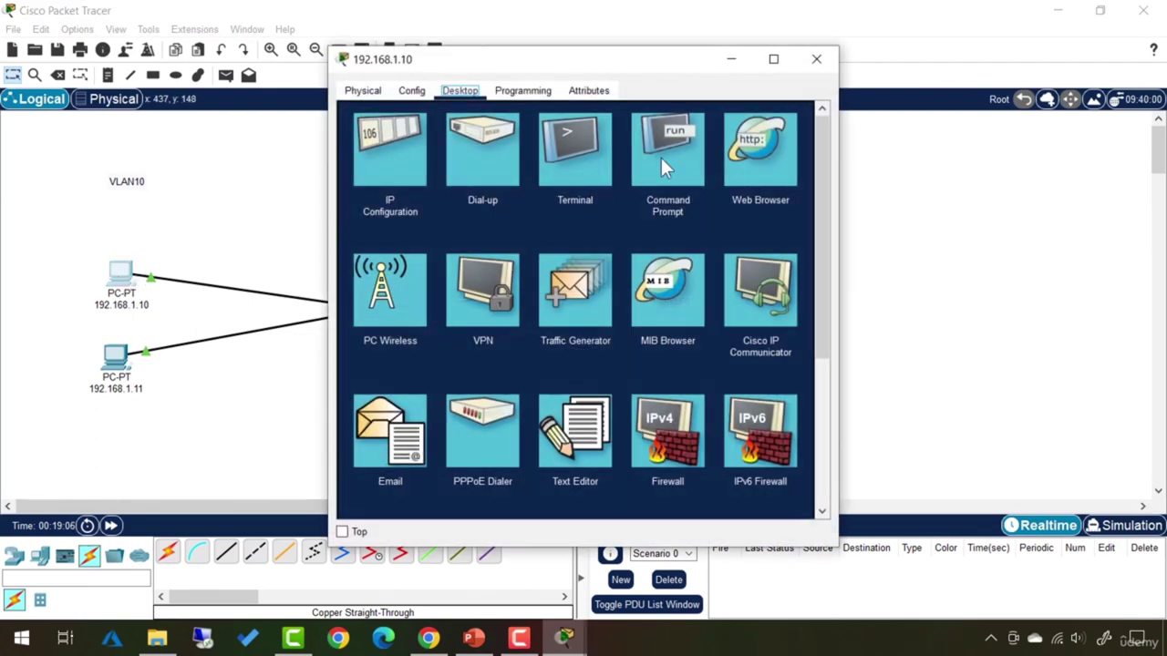
left_click(665, 154)
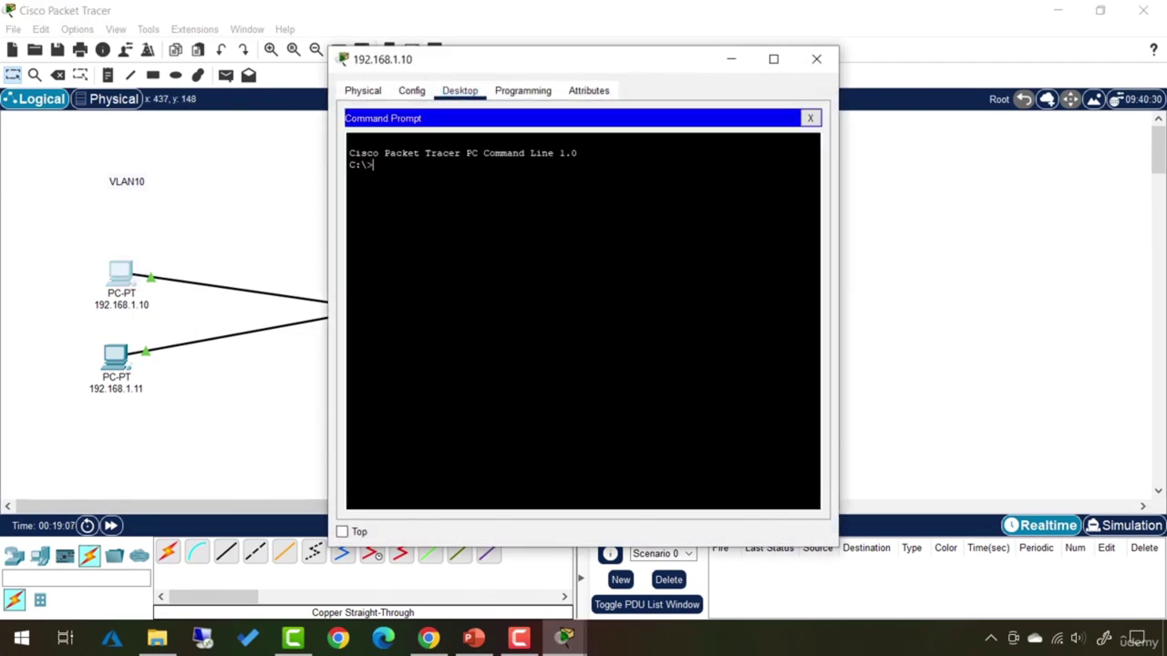
type("PING 192.168.1.11")
key("Return")
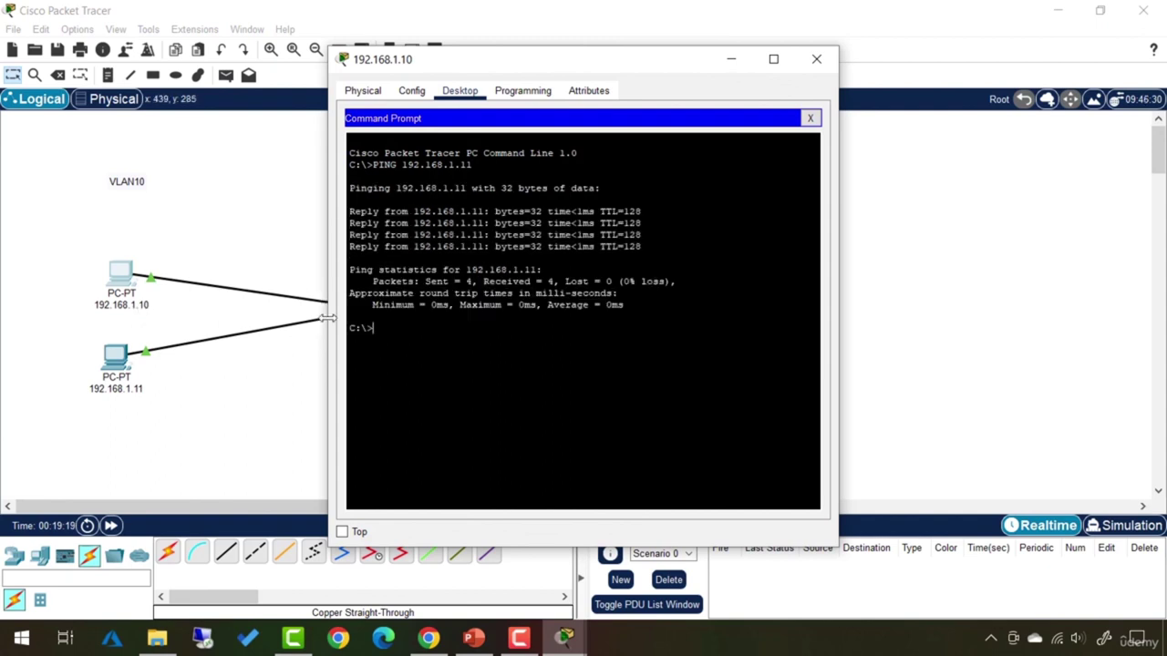
- Ping 192.168.1.201 and 192.168.1.202 successfully, then close the console
key("Up")
key("BackSpace")
type("201")
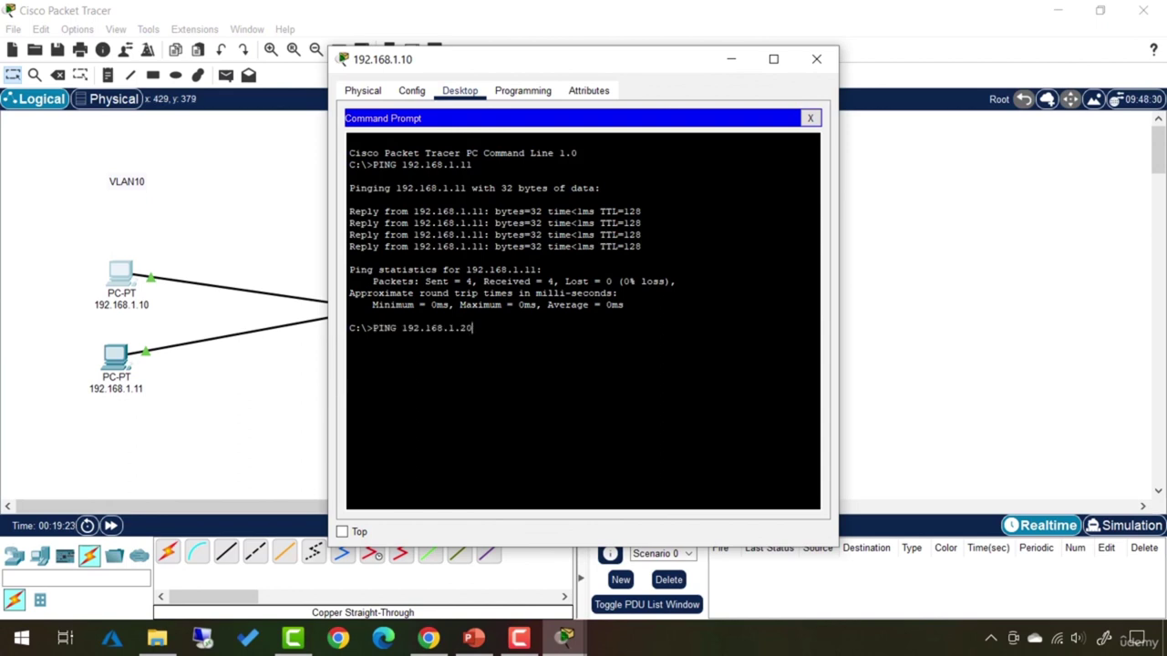
key("Return")
left_click_drag(556, 59, 269, 57)
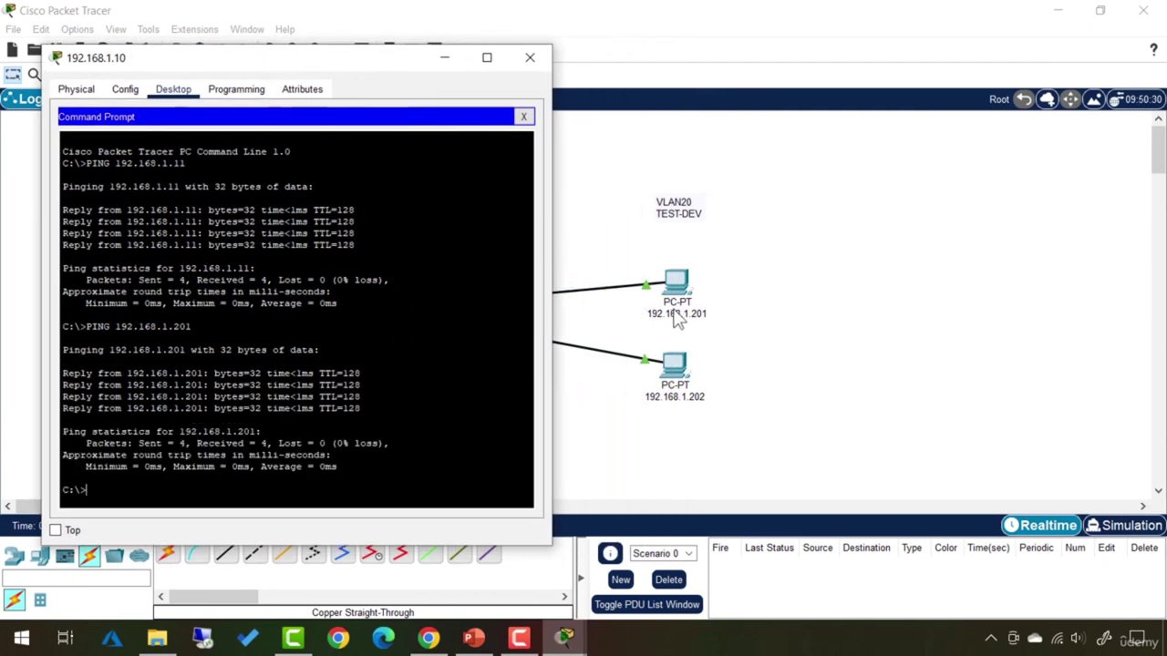
key("Up")
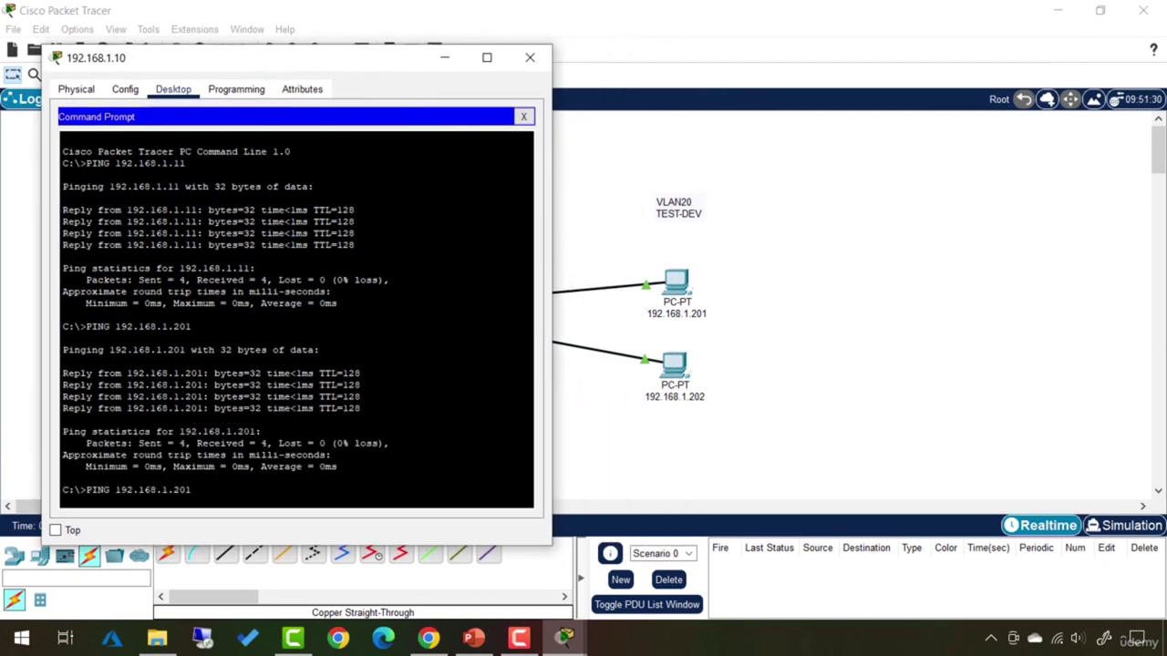
type("2")
key("Return")
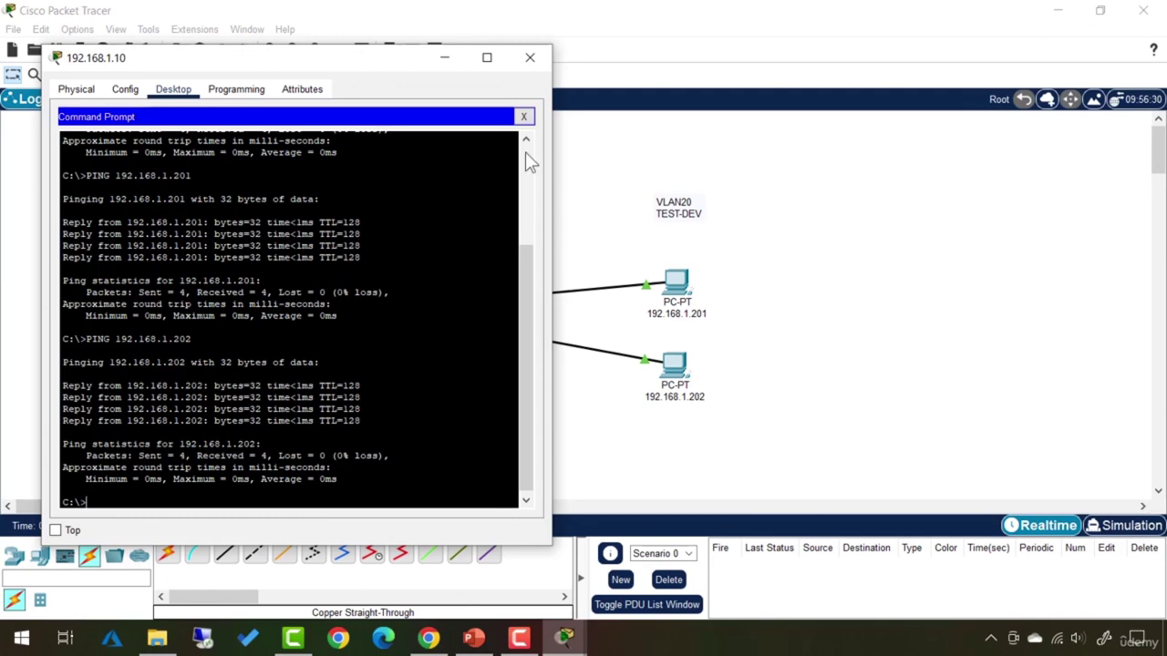
left_click(527, 57)
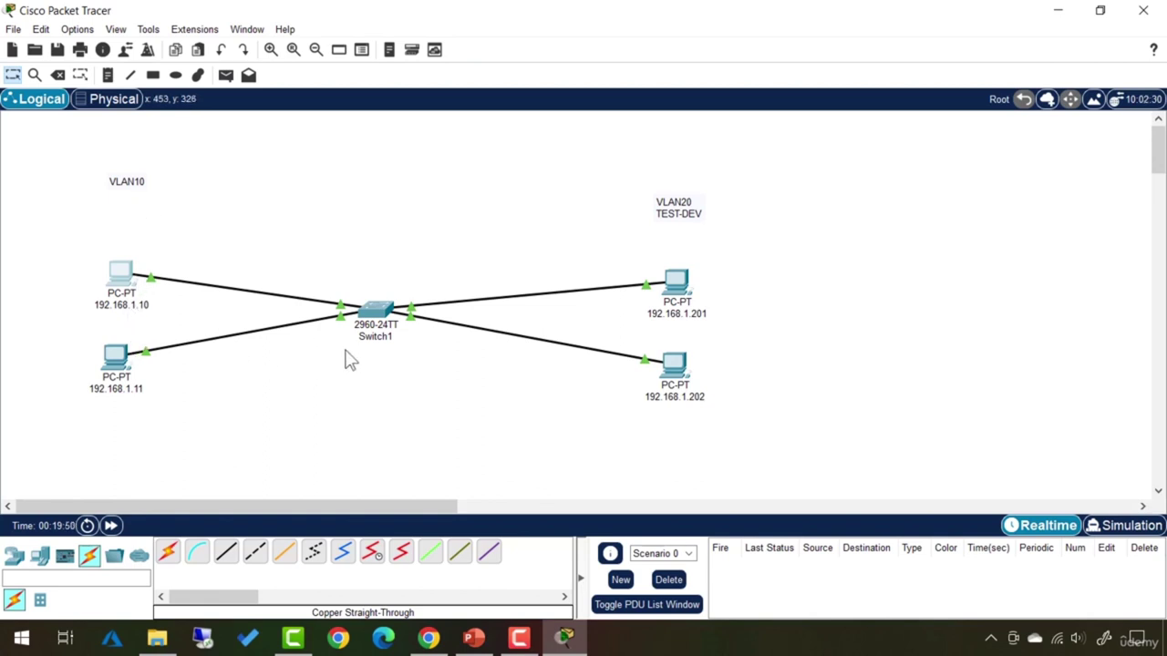
- Add VLAN number 10 with name Prod in Switch1's Config > VLAN Database
double_click(374, 315)
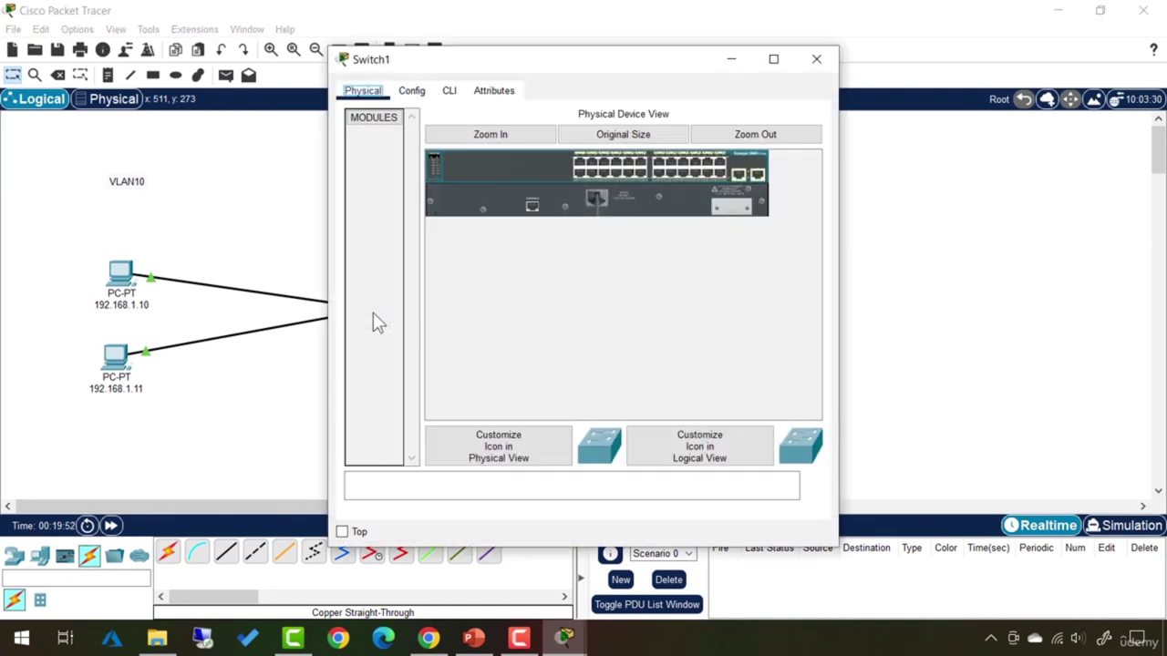
left_click(411, 91)
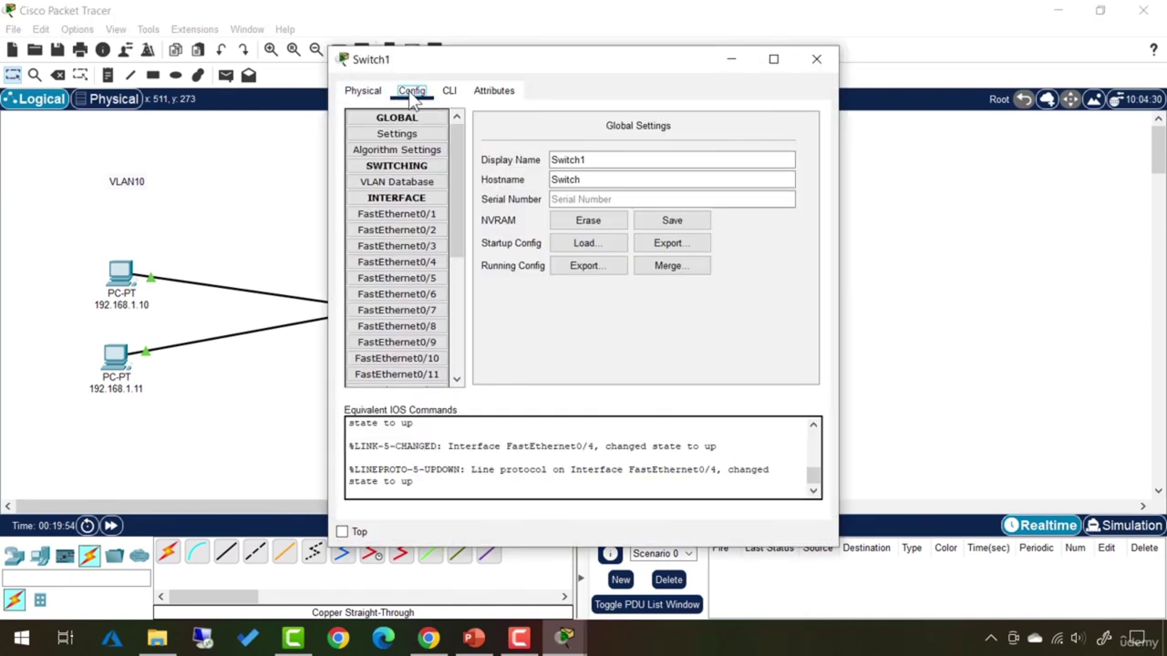
left_click(392, 187)
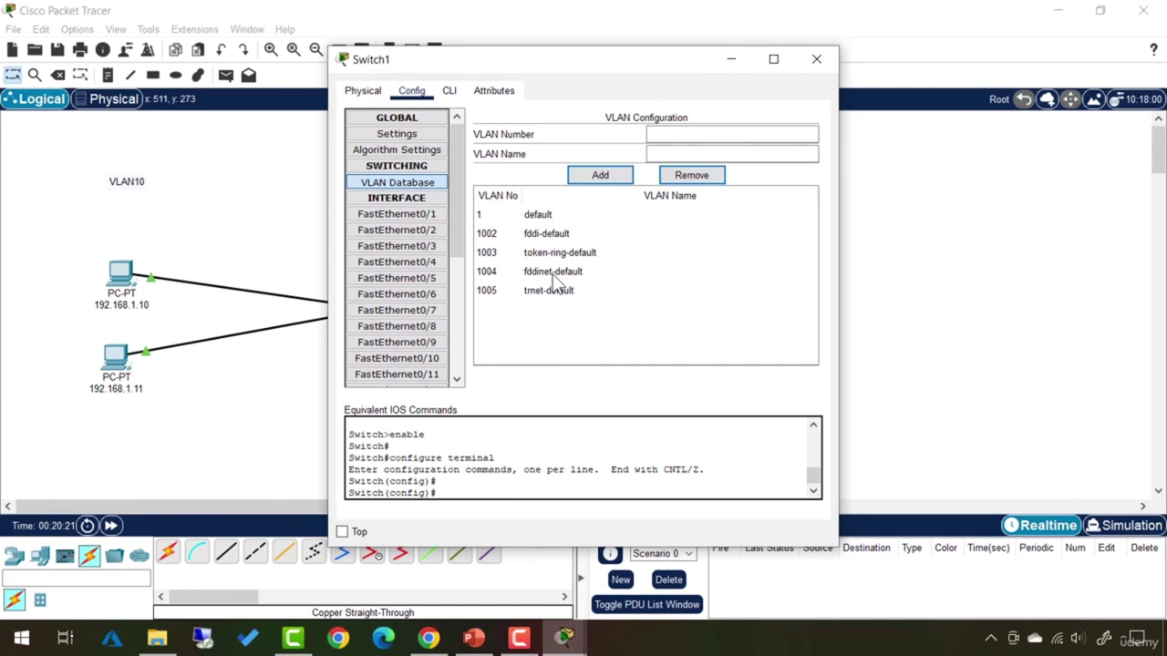
left_click(682, 134)
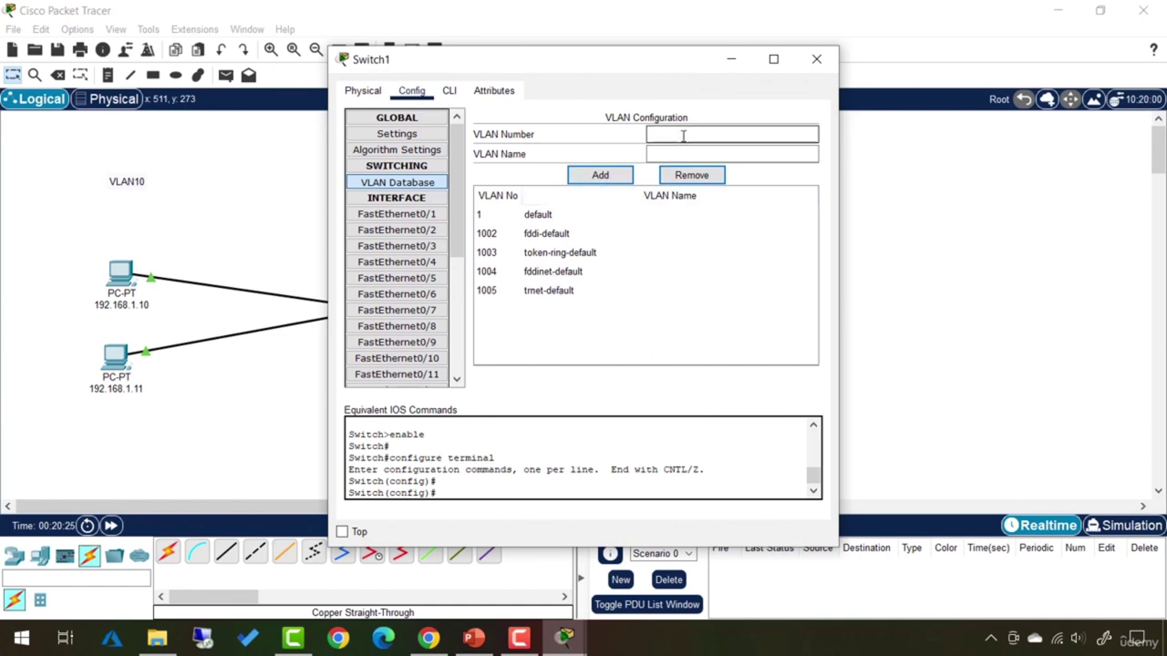
type("10")
left_click(673, 154)
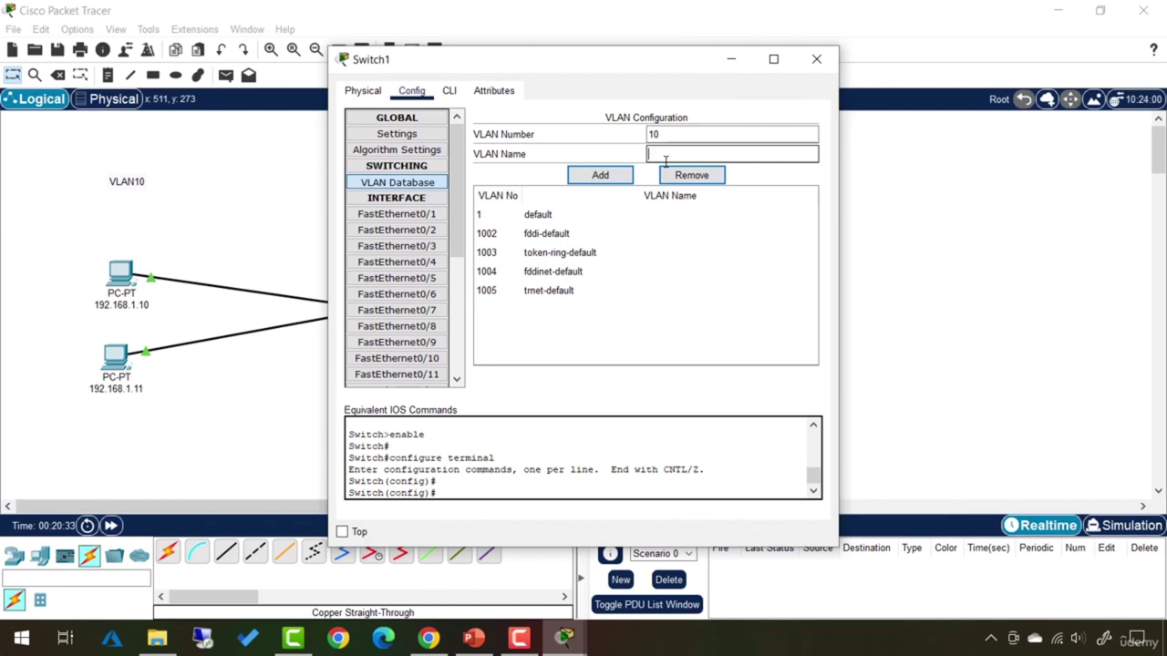
type("Prod")
left_click(612, 177)
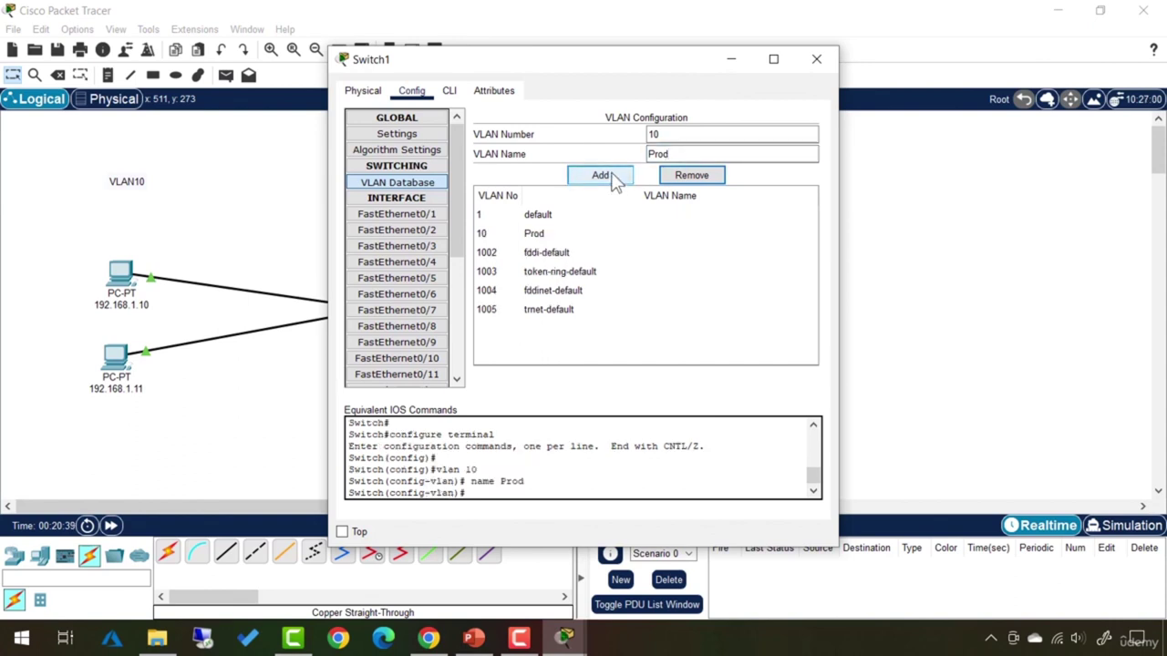
key("shift+Tab")
key("shift+Tab")
- Enter VLAN number 20 and name TestDev in the VLAN Database and add it
type("20")
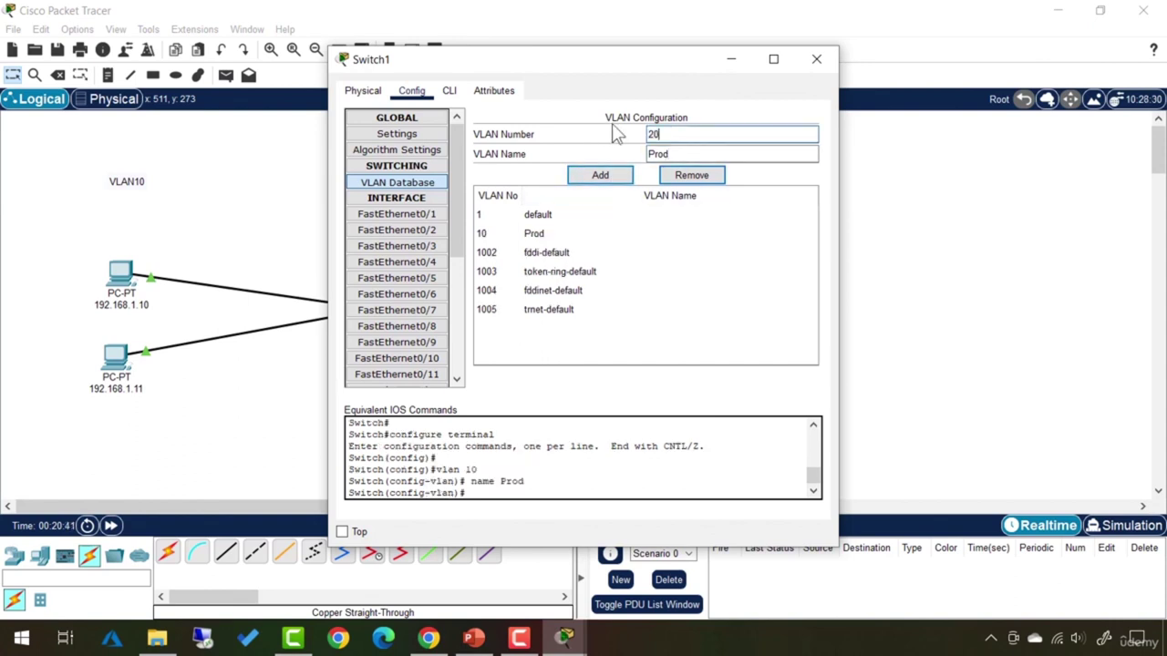
key("Tab")
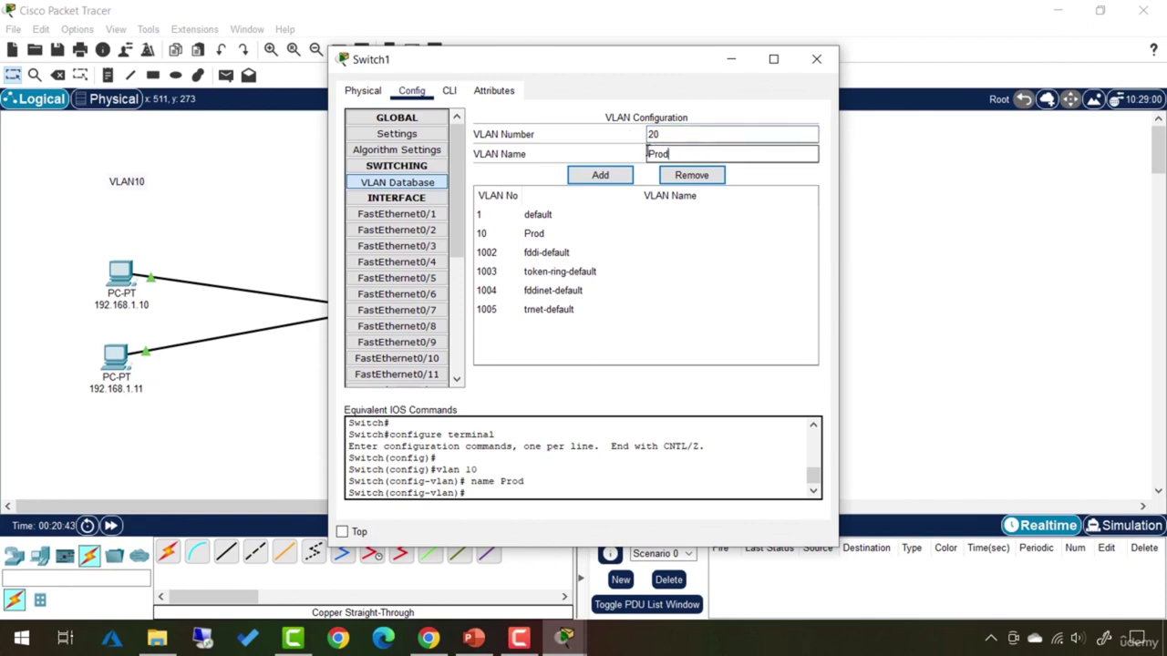
type("TestDev")
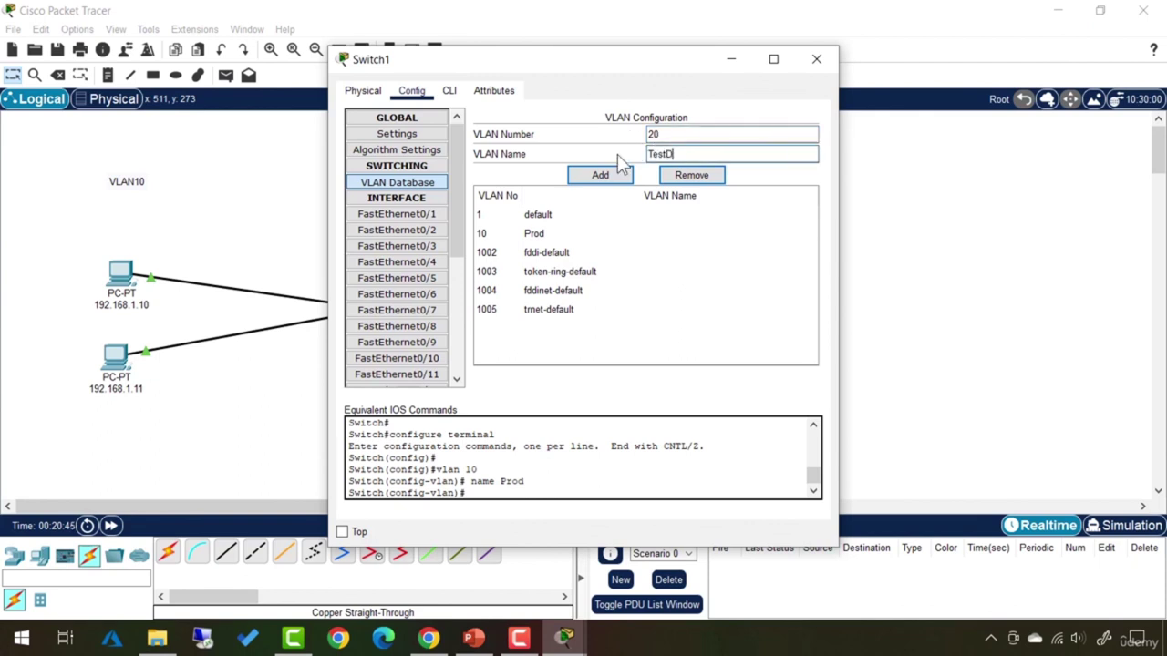
left_click(608, 175)
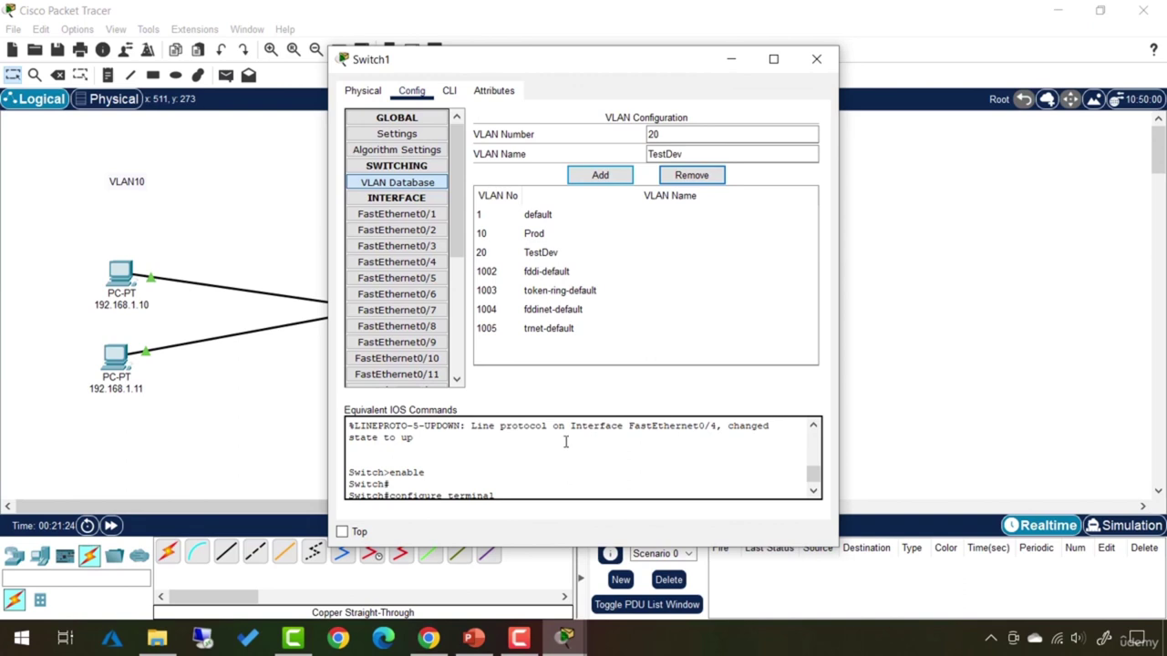
left_click(450, 95)
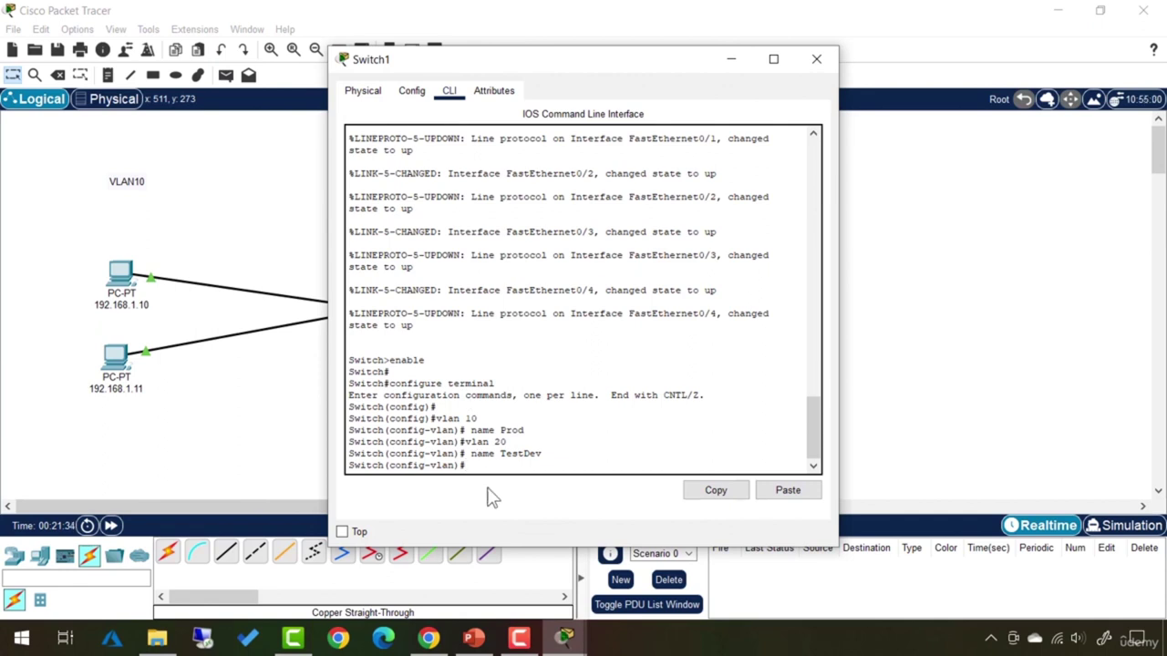
left_click(415, 95)
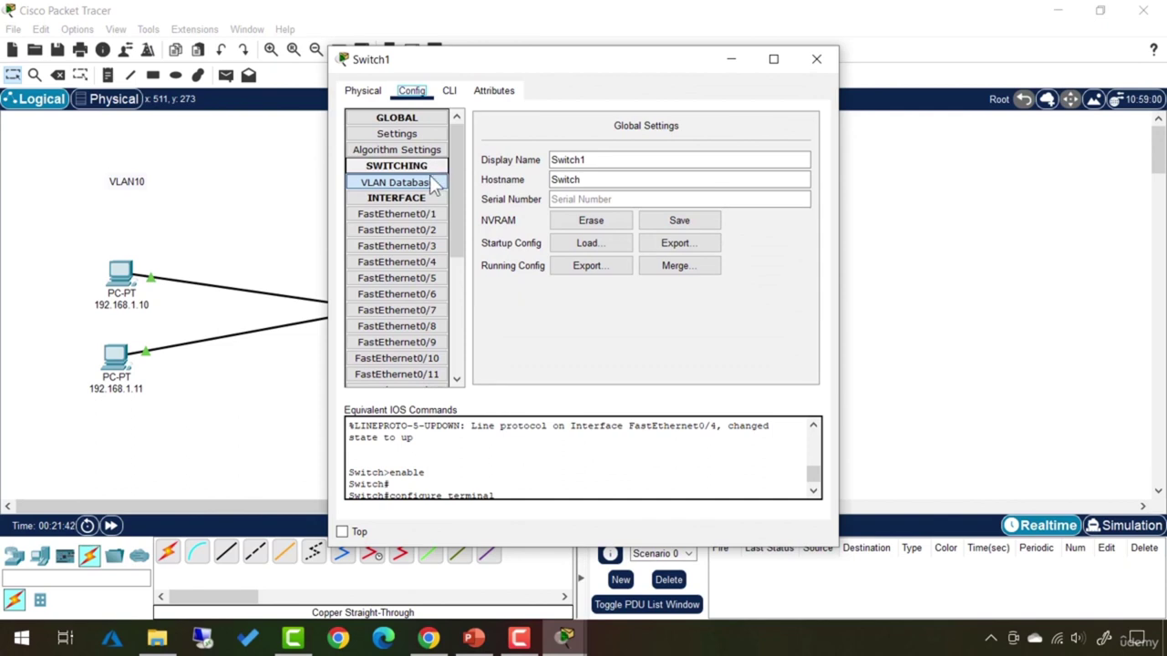
left_click(415, 183)
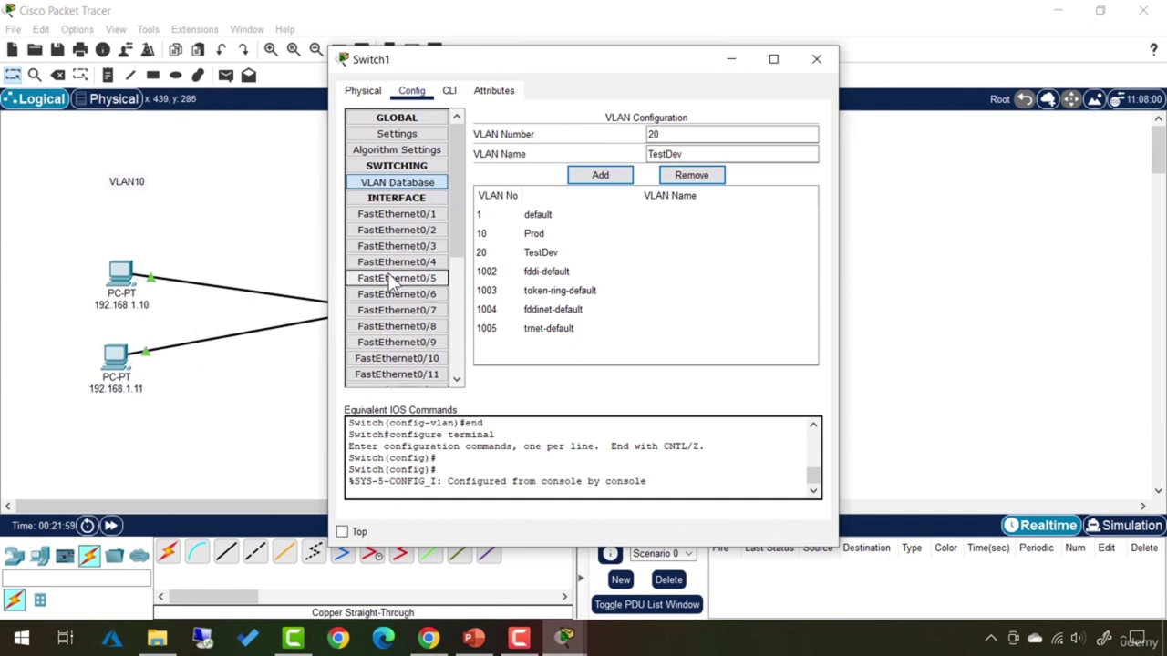
- Set FastEthernet0/1 and FastEthernet0/2 to VLAN 10:Prod in Switch1's interface settings
left_click(411, 215)
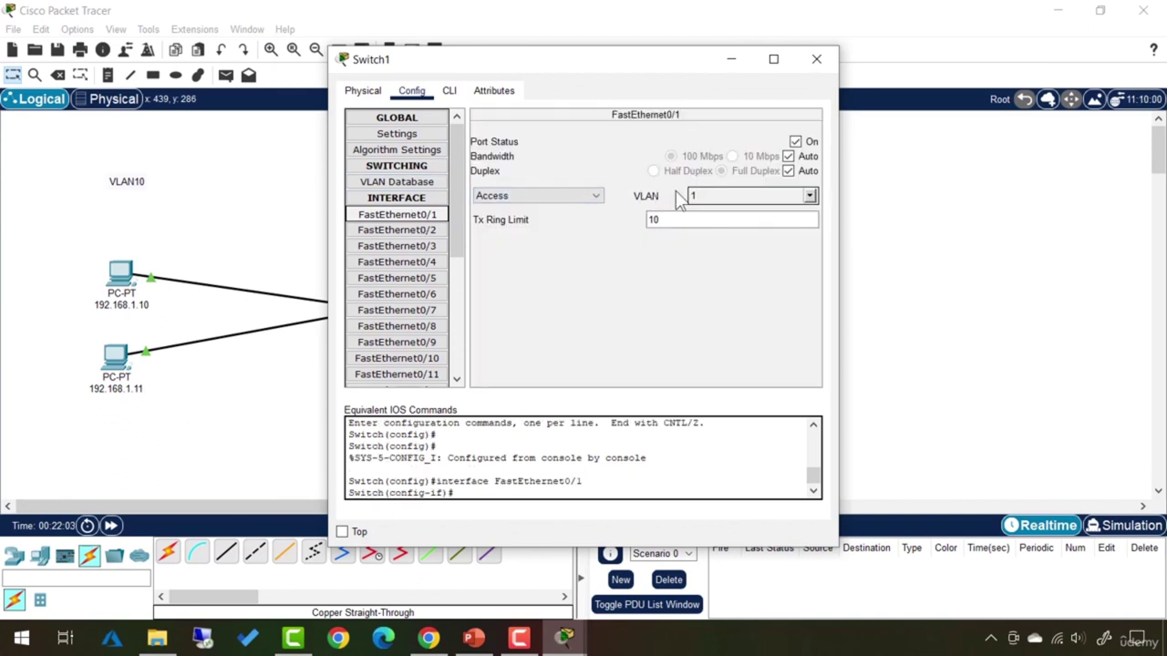
left_click(810, 197)
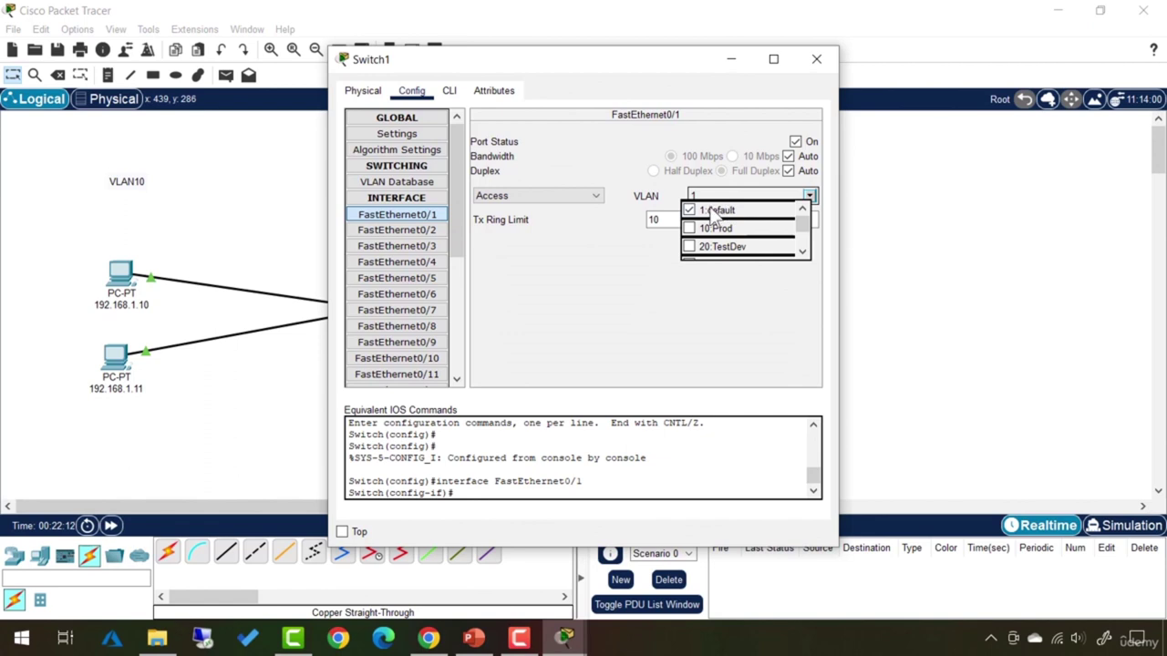
left_click(690, 212)
left_click(689, 228)
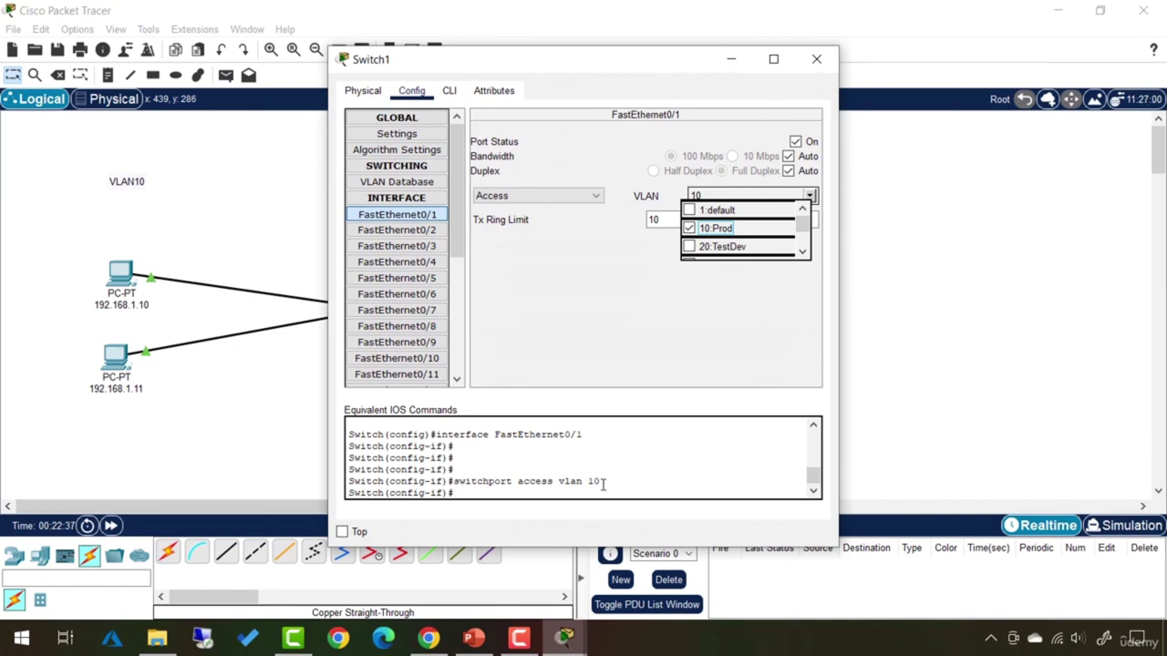
left_click(430, 236)
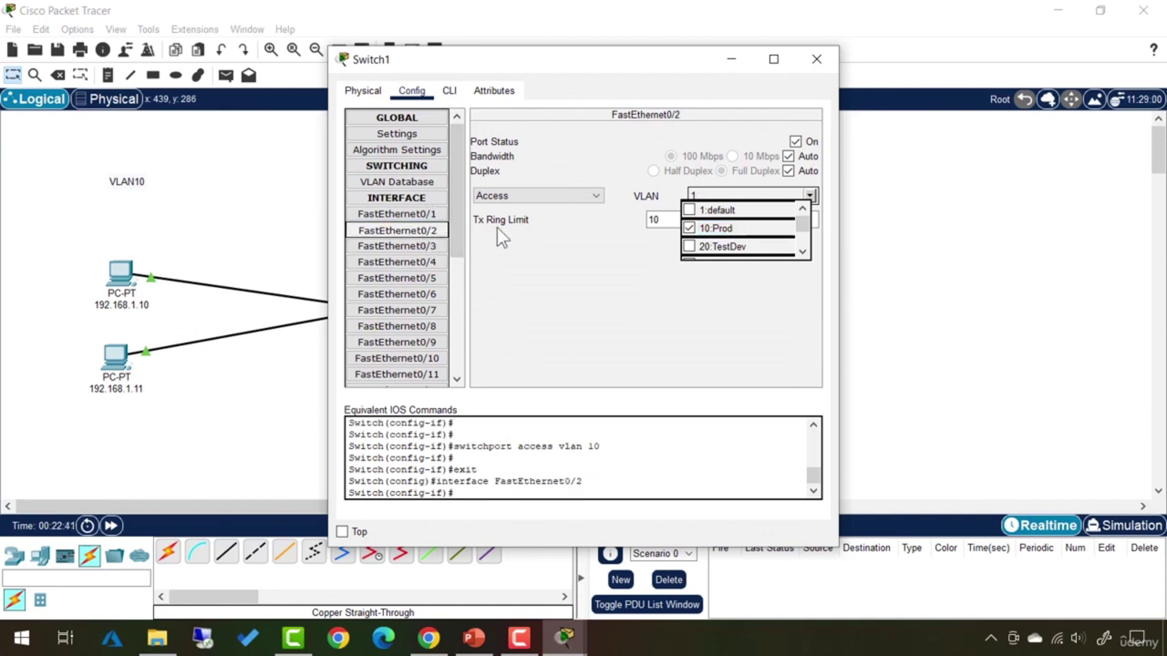
left_click(427, 237)
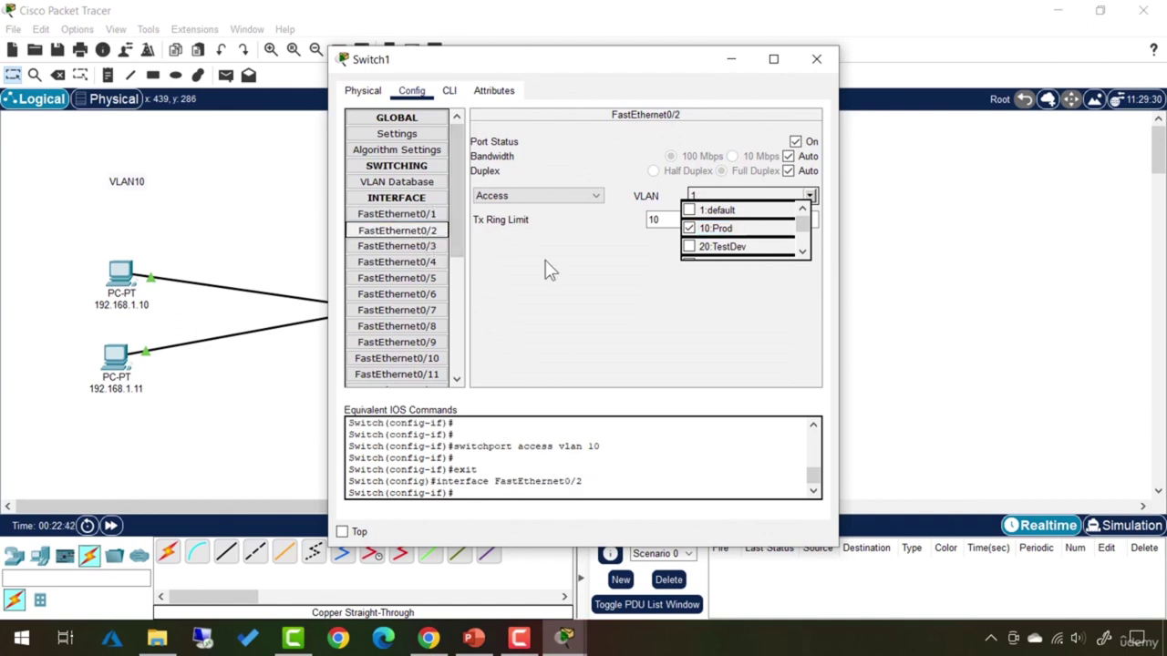
left_click(810, 196)
left_click(690, 229)
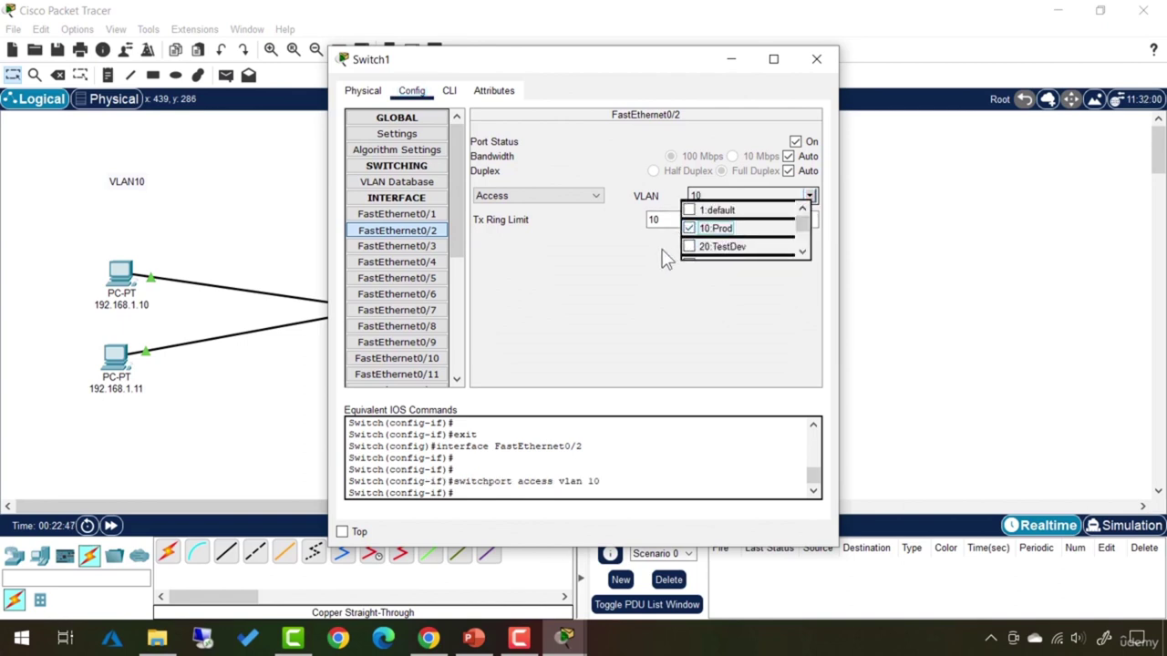
left_click(566, 290)
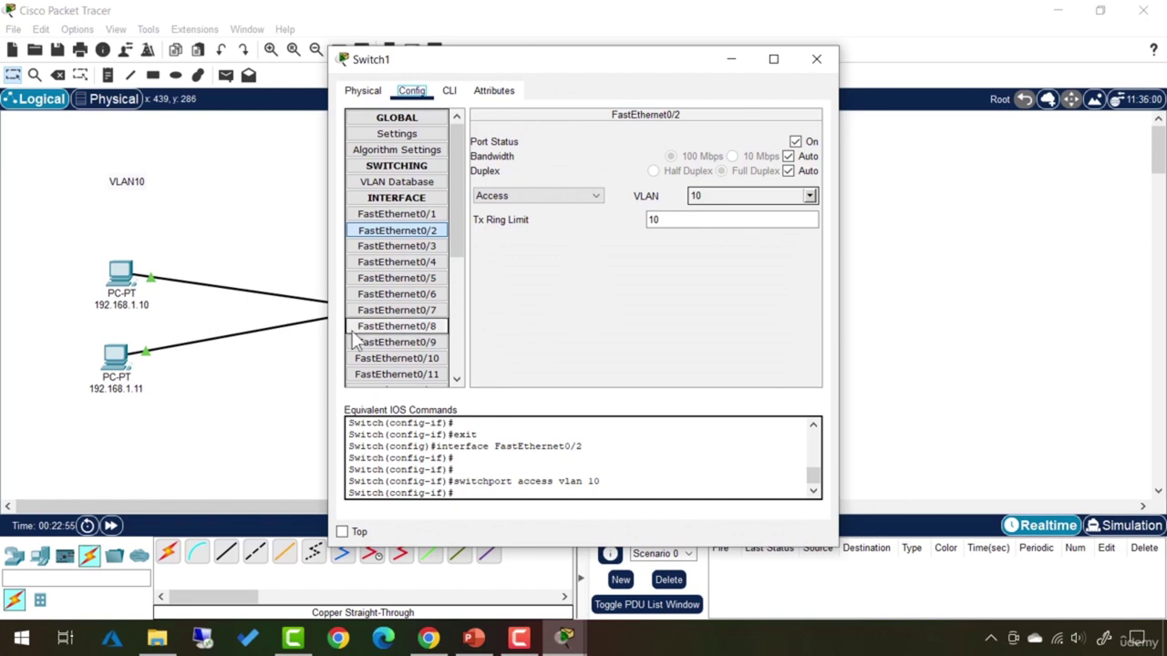
- Ping 192.168.1.202 from PC 192.168.1.10, stopping with Ctrl+C after it times out
left_click(816, 60)
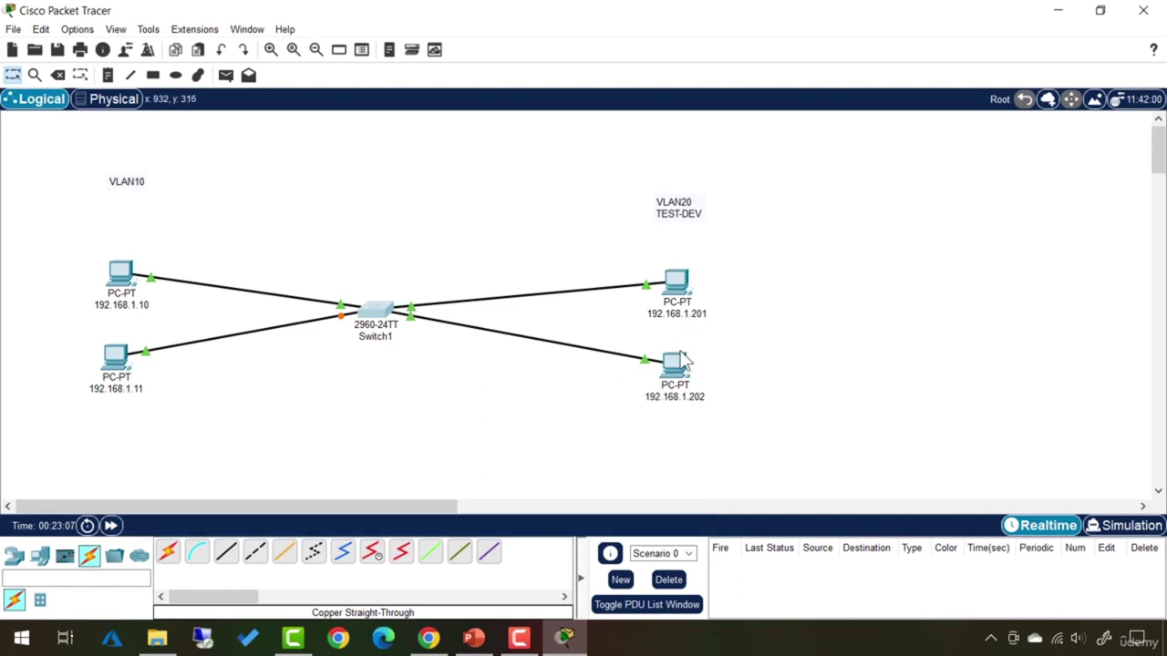
left_click(120, 274)
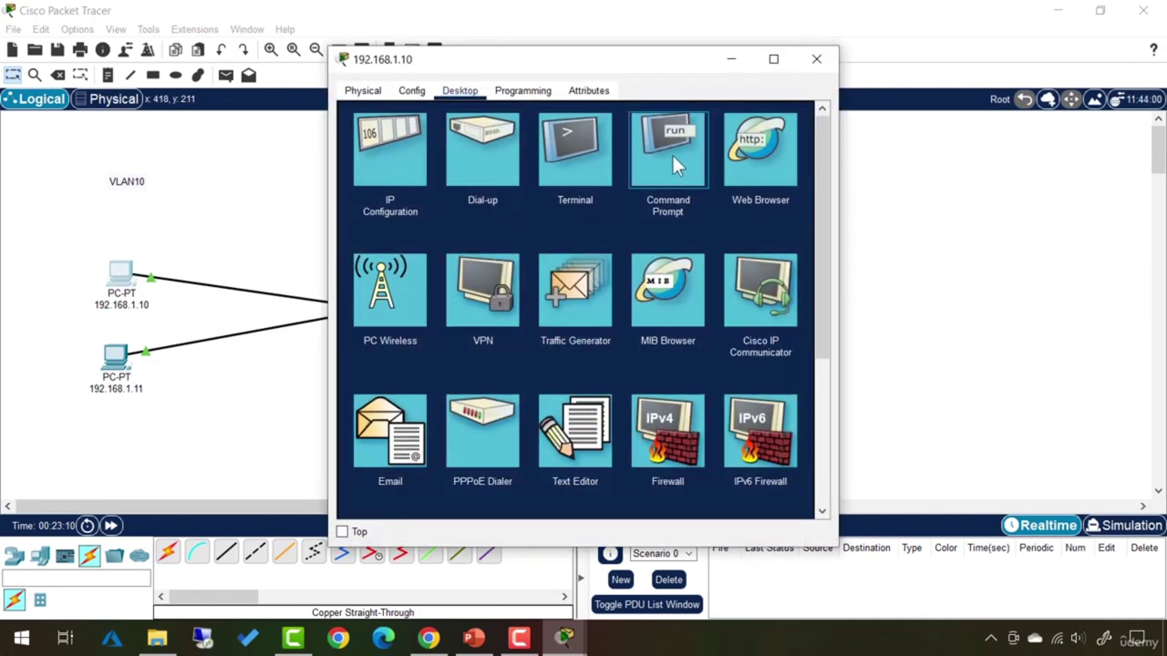
left_click(670, 152)
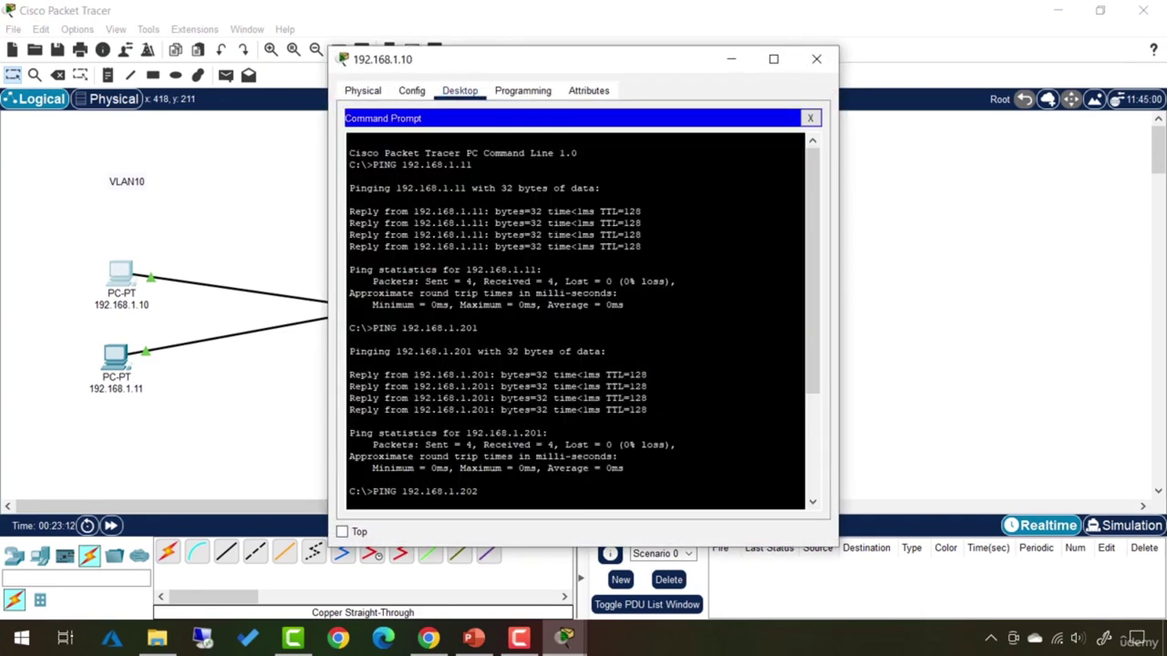
key("Return")
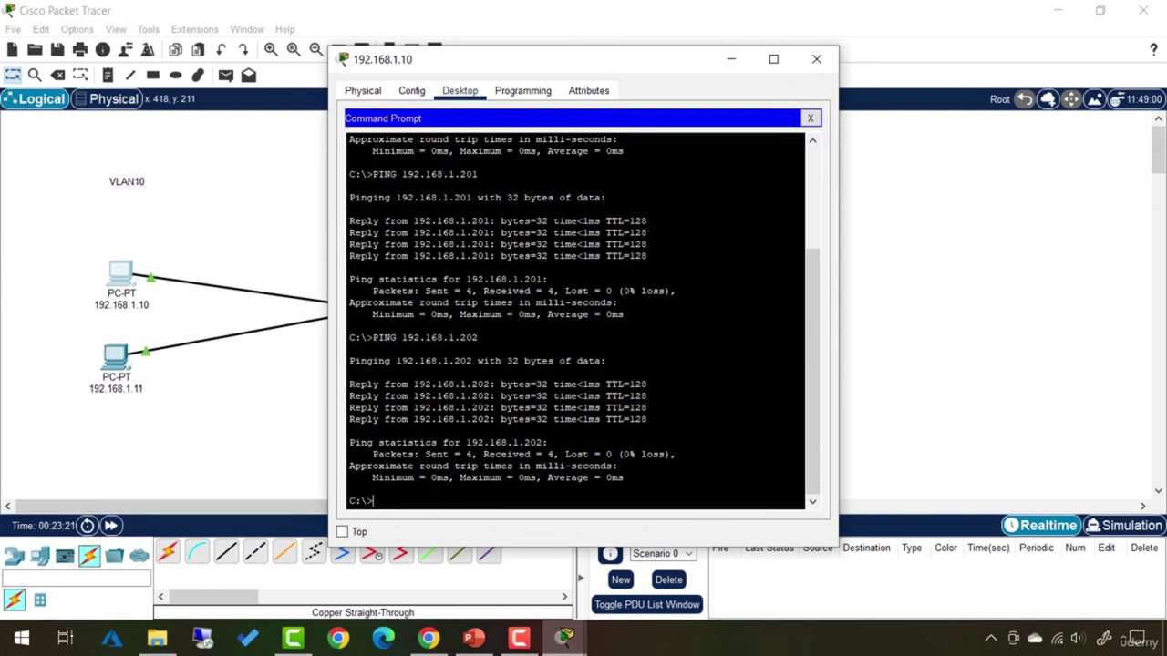
key("Up")
key("Return")
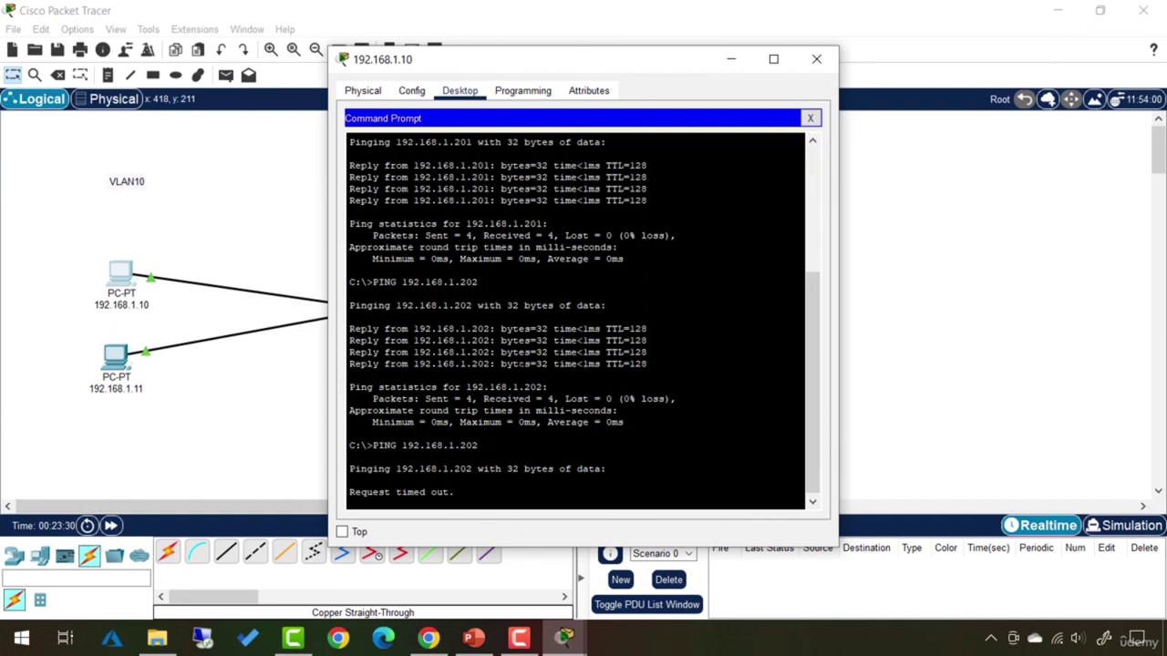
key("ctrl+c")
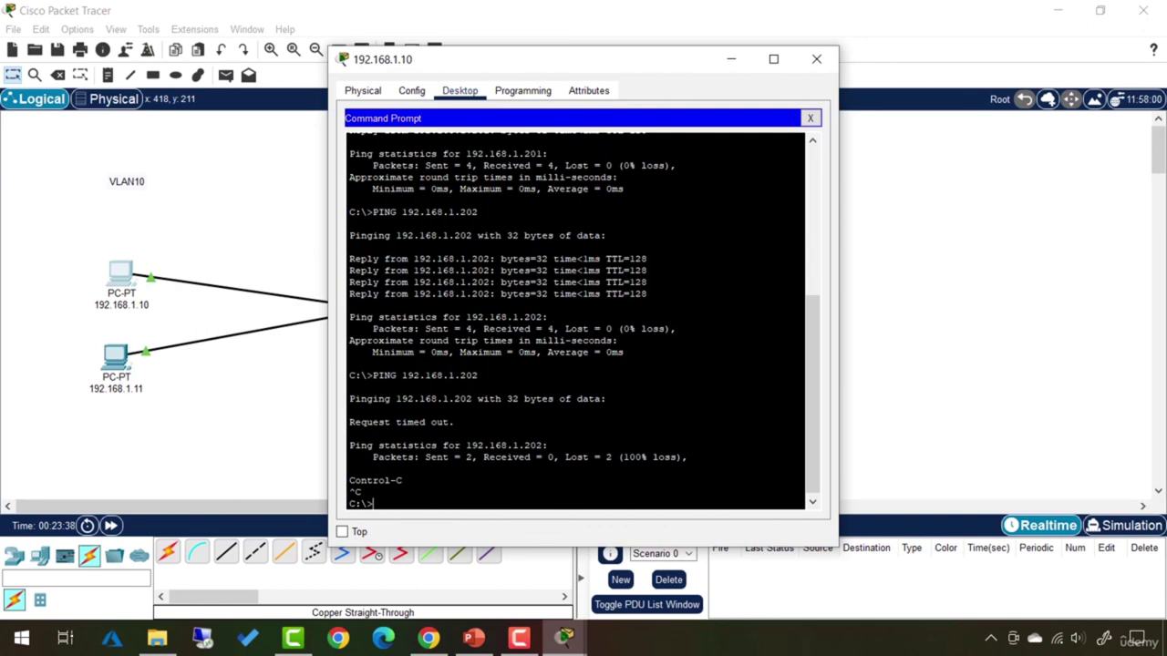
- Ping 192.168.1.11 to confirm it still replies
type("ping 192.168.")
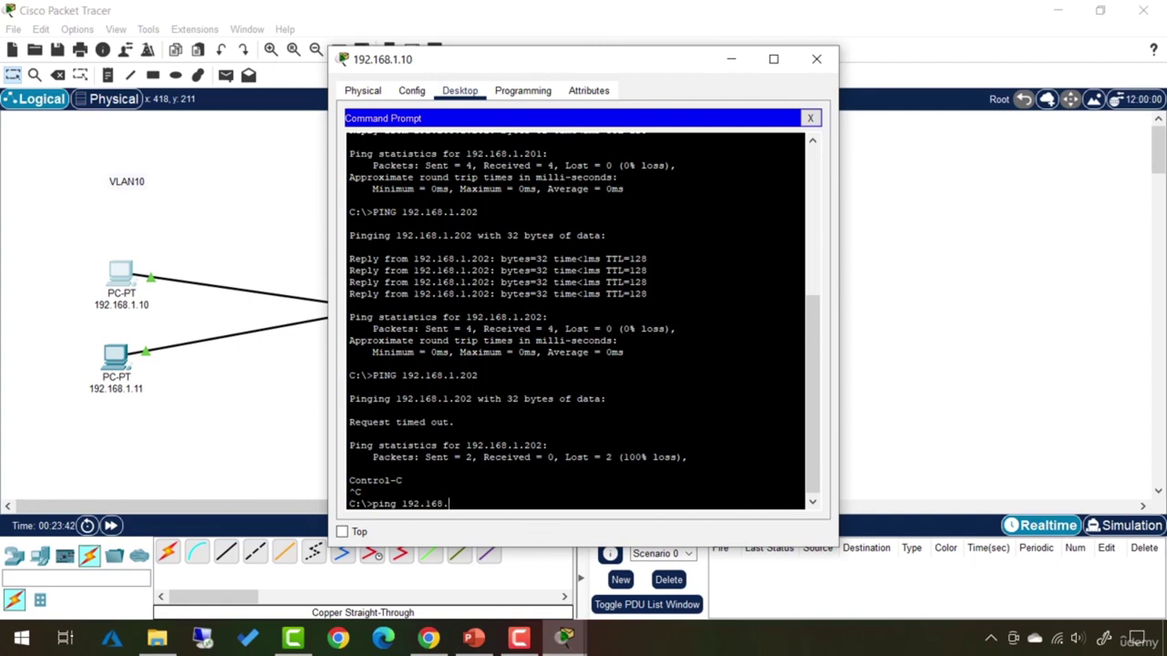
type("1.11")
key("Return")
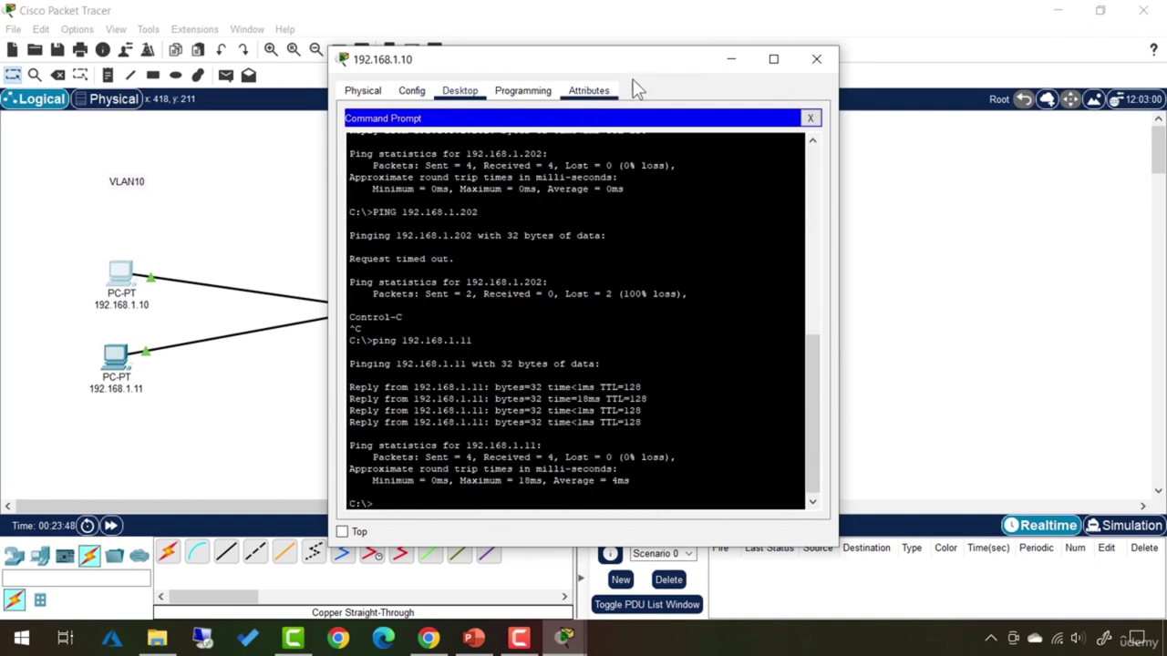
left_click_drag(632, 61, 1024, 118)
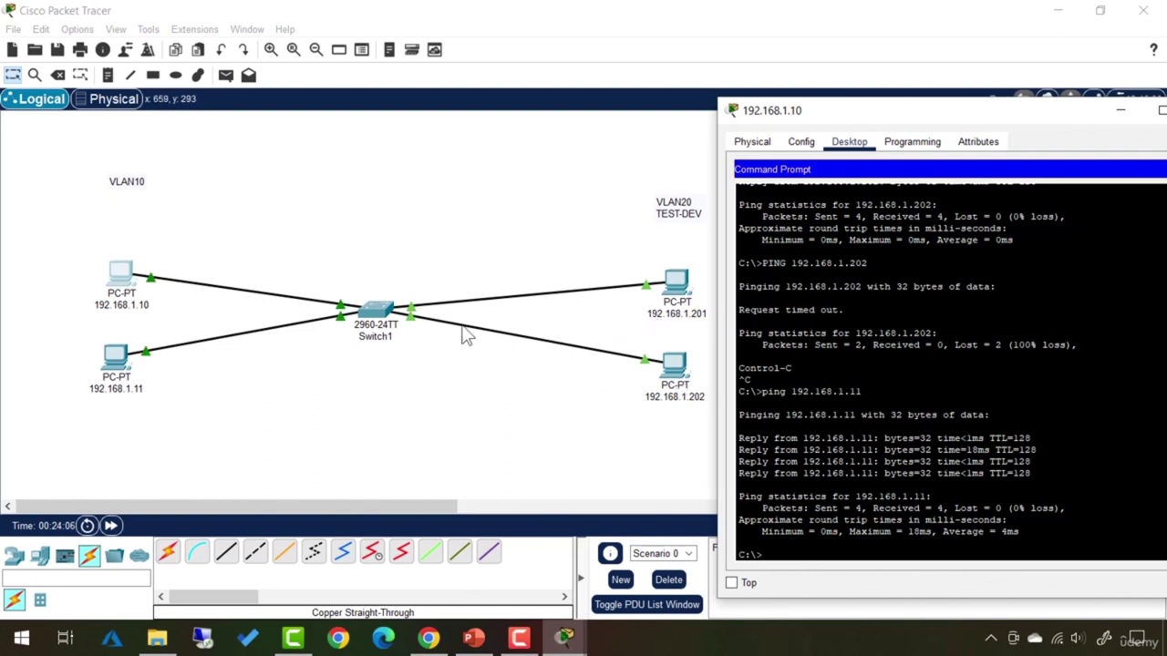
- On Switch1's Config tab, set the VLAN of FastEthernet0/3 and FastEthernet0/4 to 20:TestDev
left_click(380, 312)
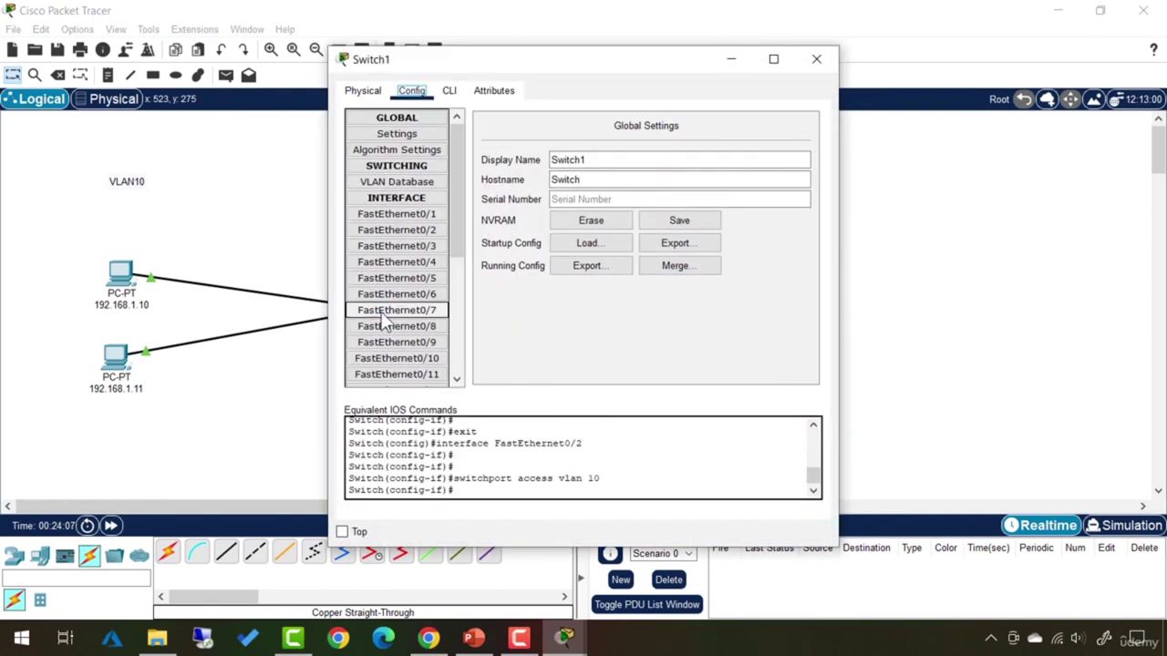
left_click(428, 253)
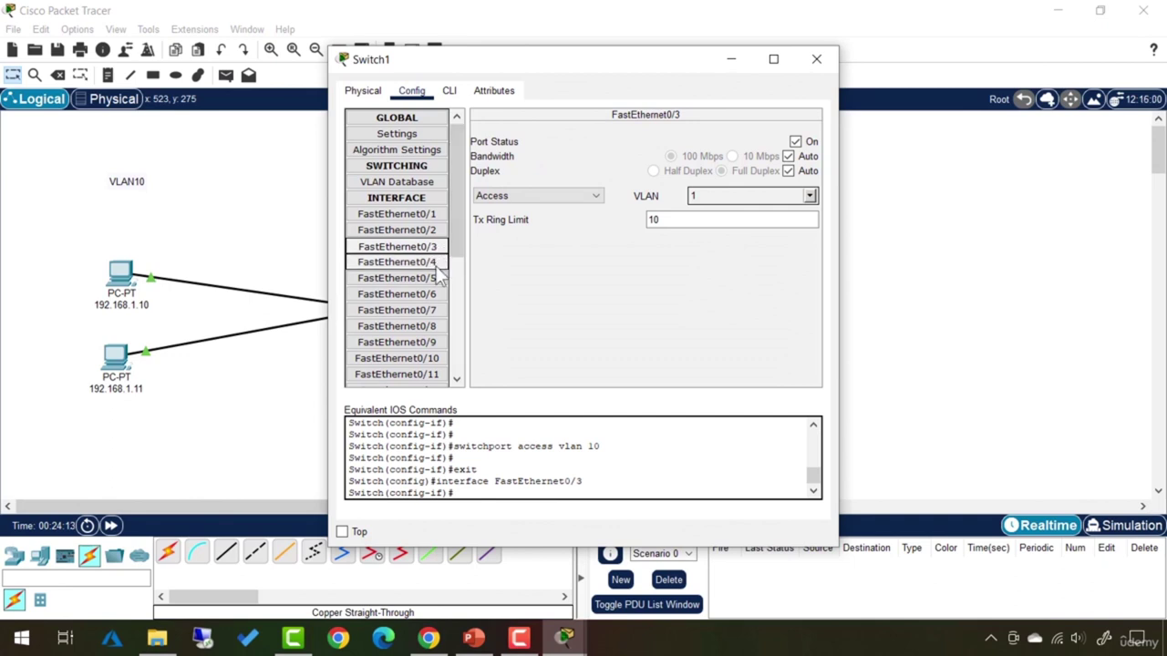
left_click(808, 195)
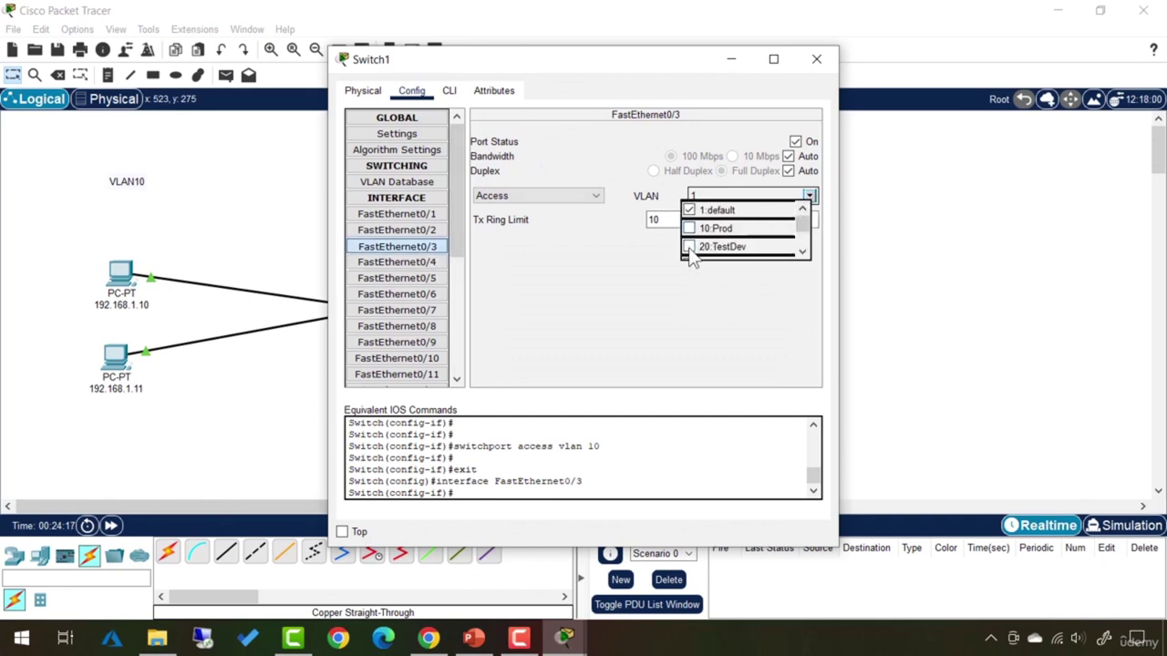
left_click(690, 247)
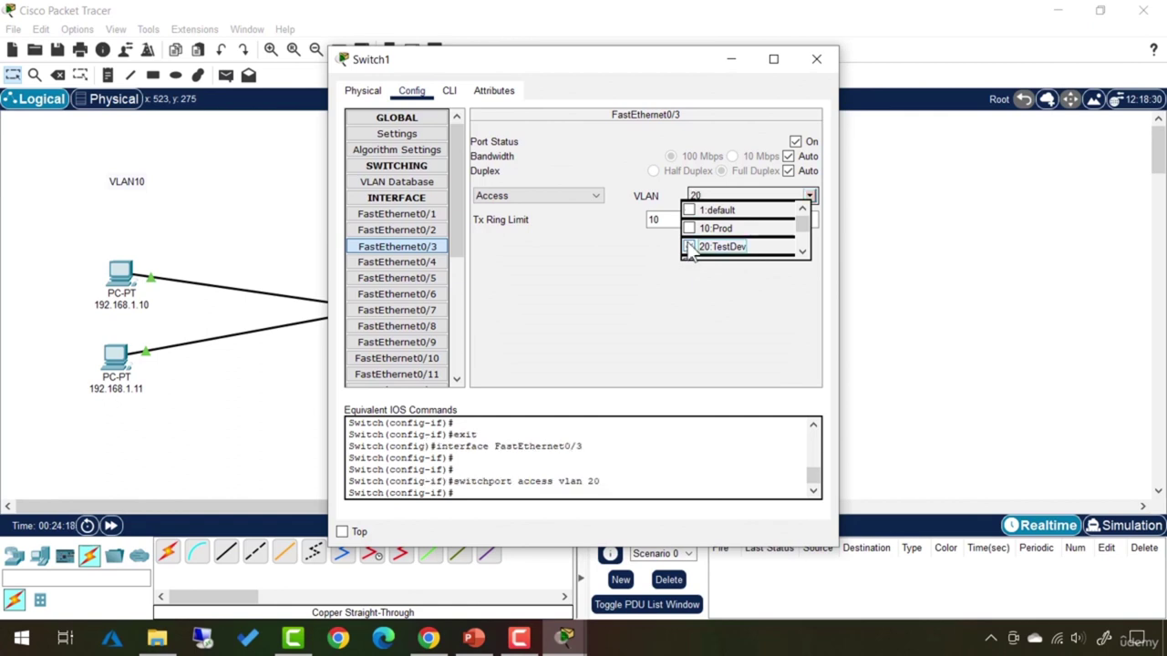
left_click(588, 308)
left_click(424, 264)
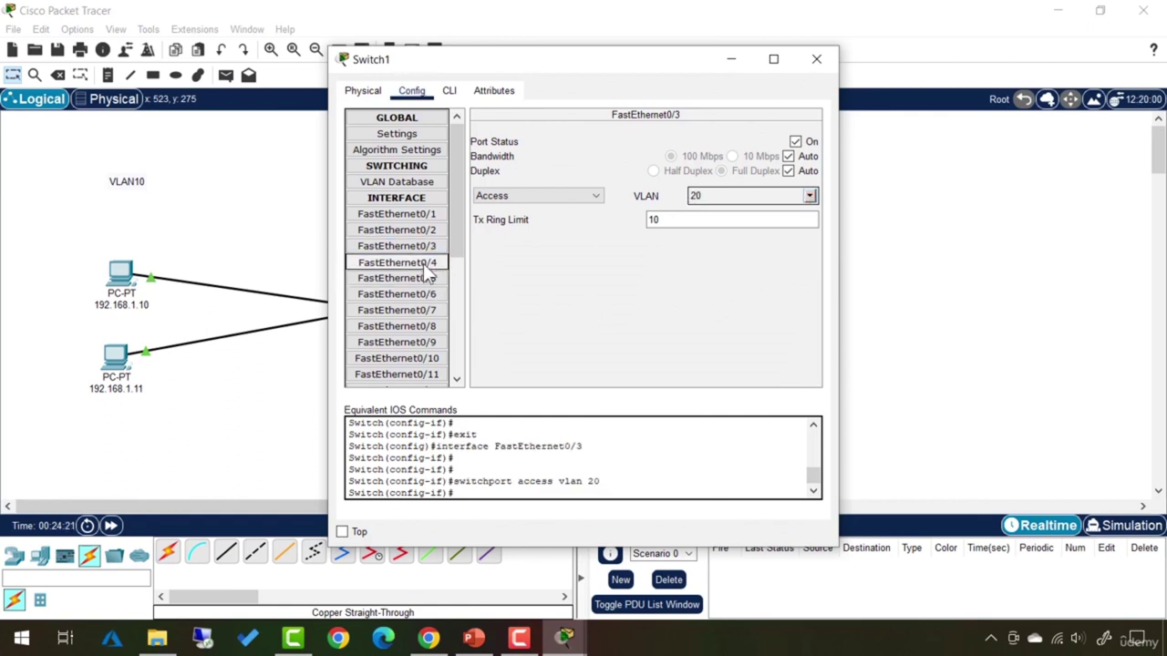
left_click(809, 197)
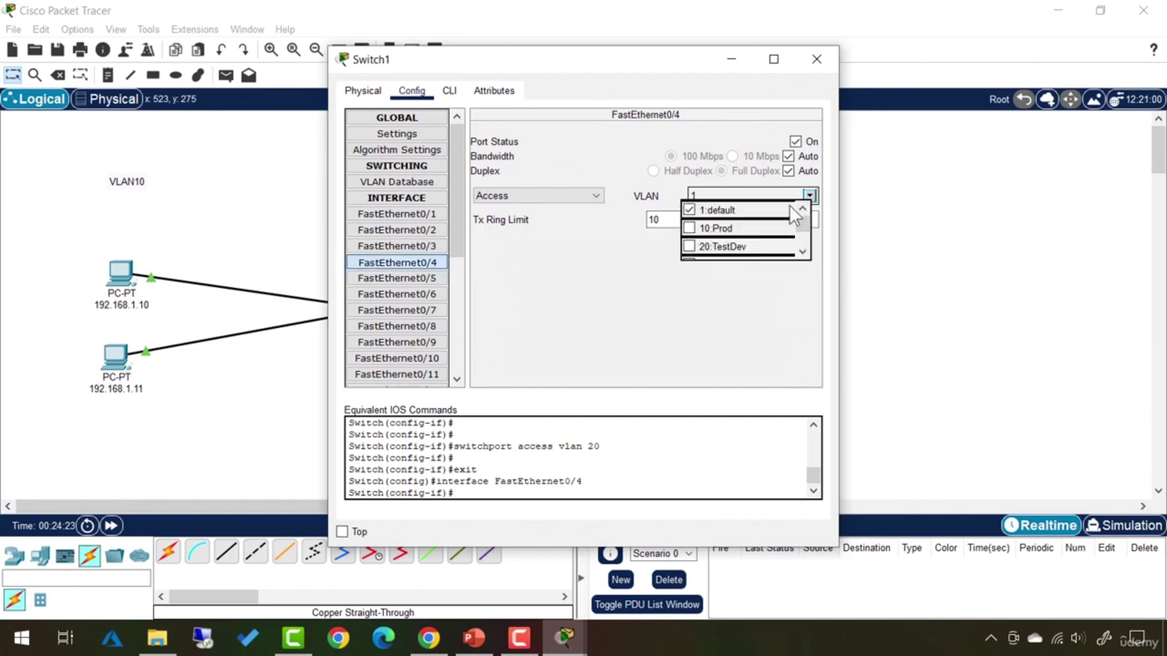
left_click(689, 248)
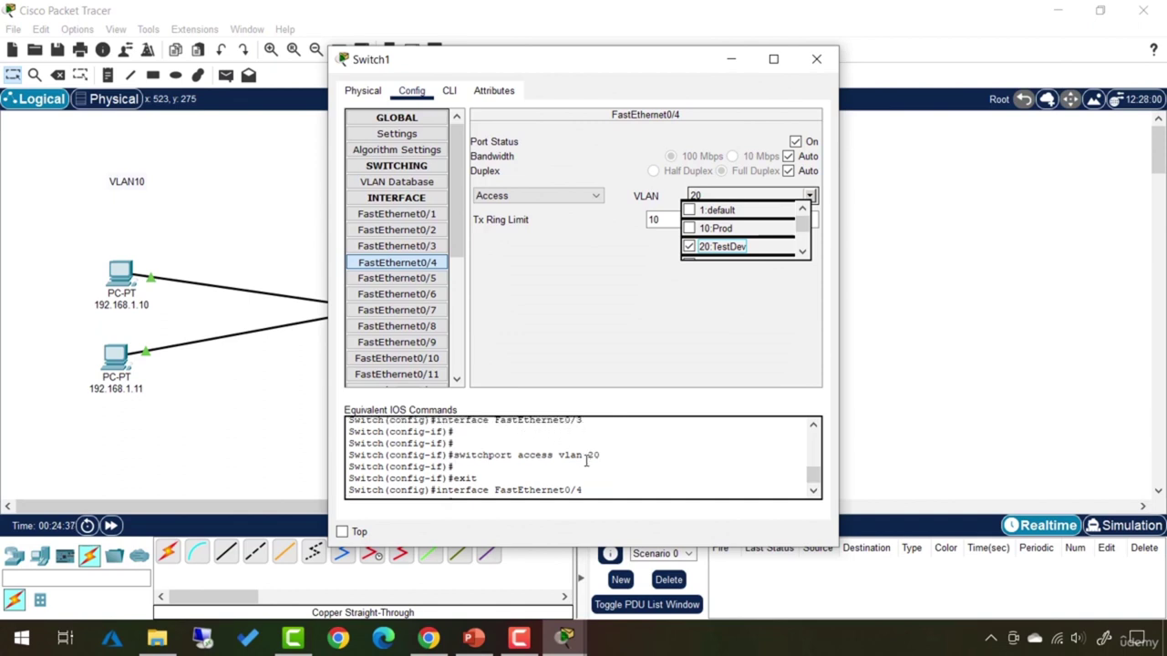
left_click(932, 383)
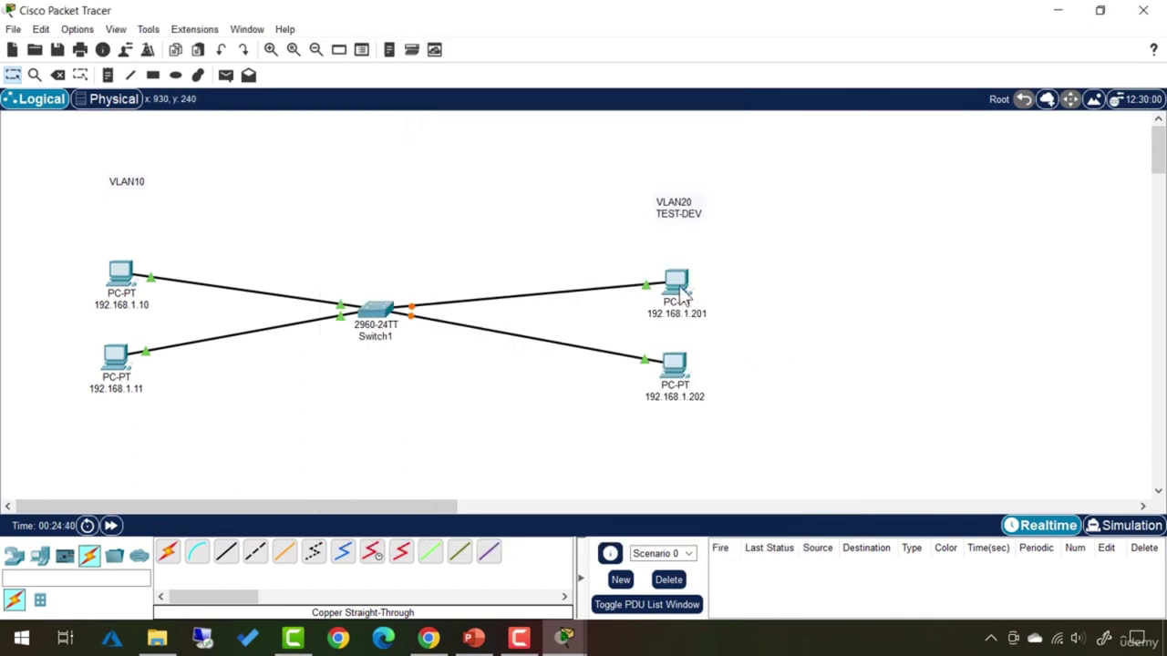
- From PC 192.168.1.201's Command Prompt, ping 192.168.1.202 in the same VLAN
mouse_move(679, 290)
mouse_move(409, 316)
left_click(681, 294)
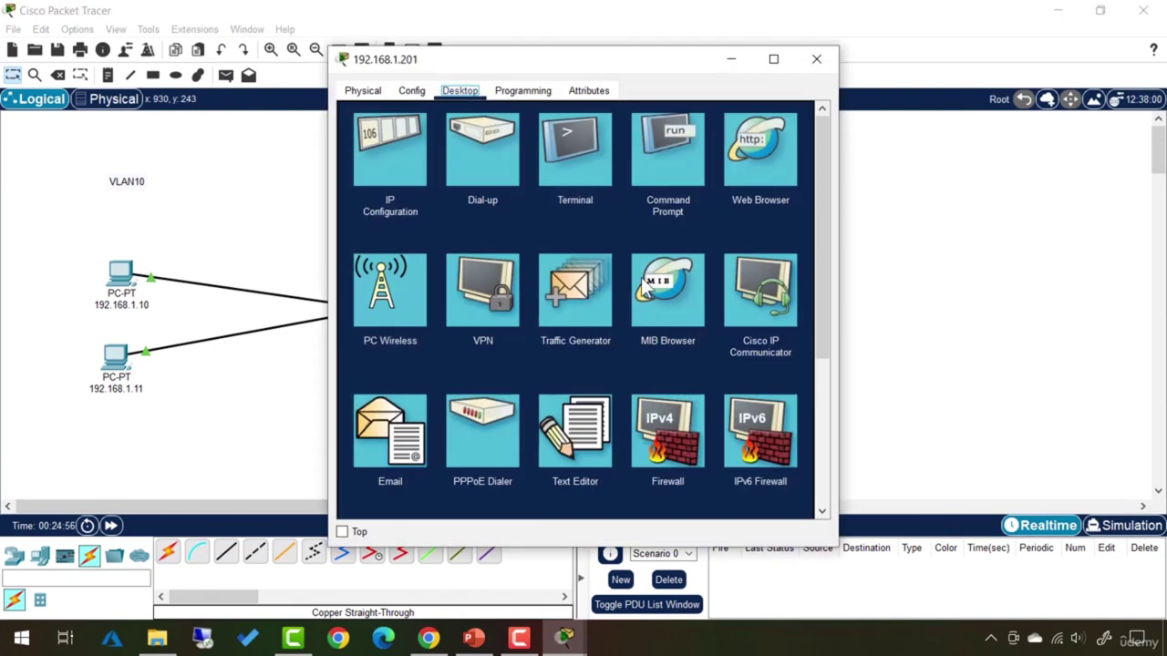
left_click(664, 166)
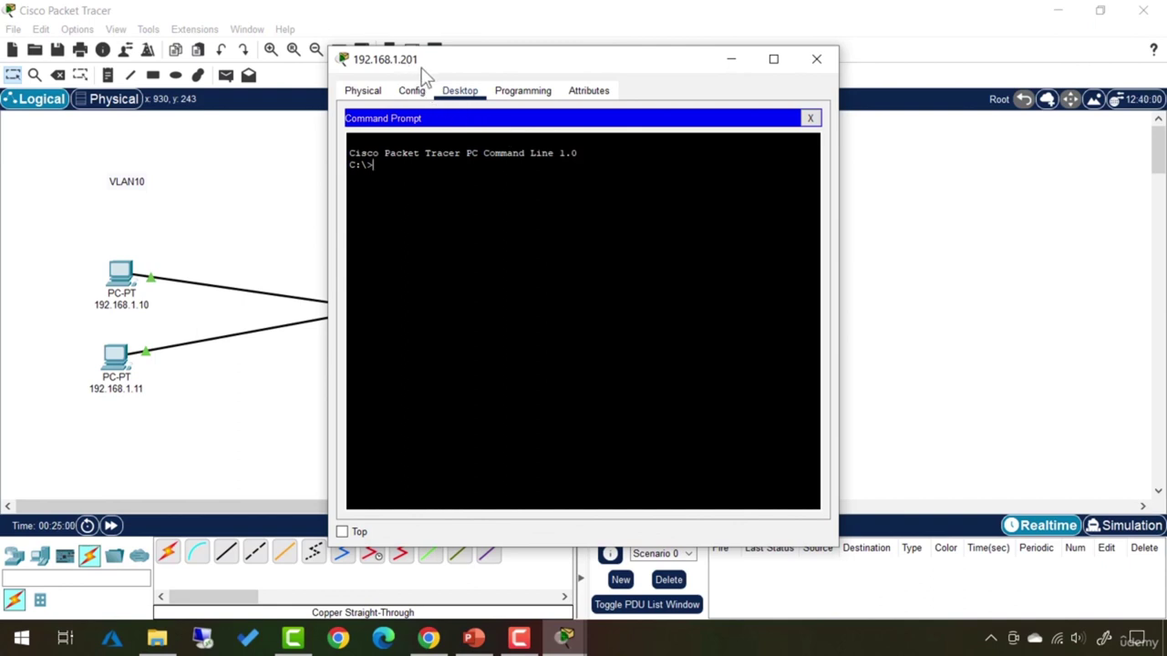
type("ping 192.168.1.202")
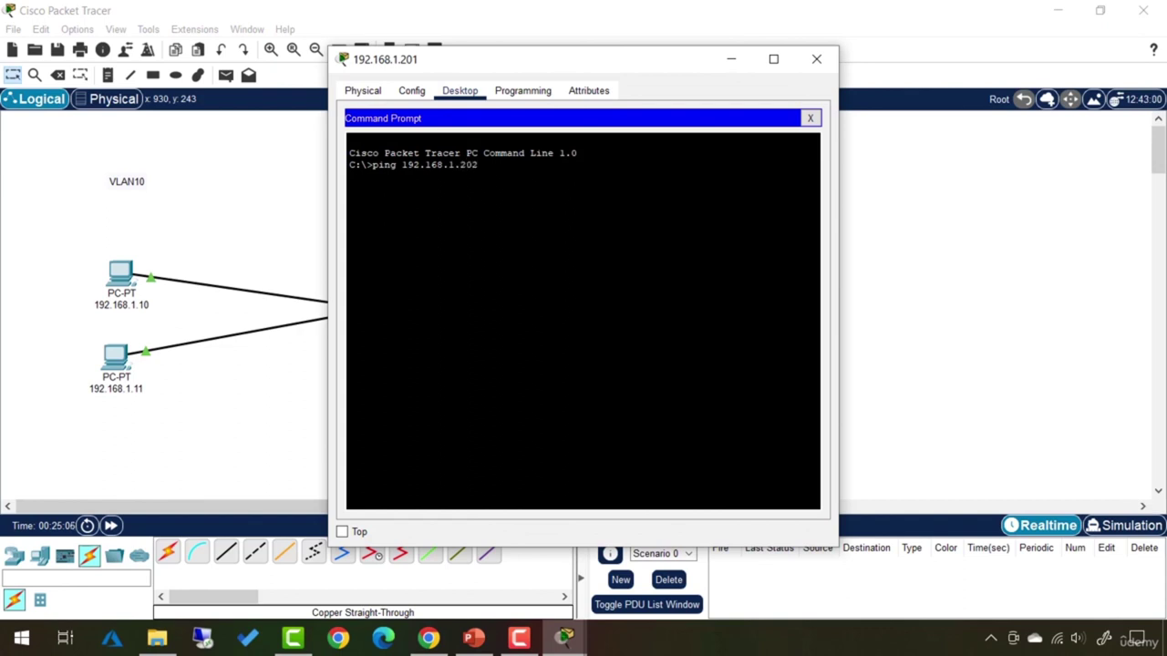
key("Return")
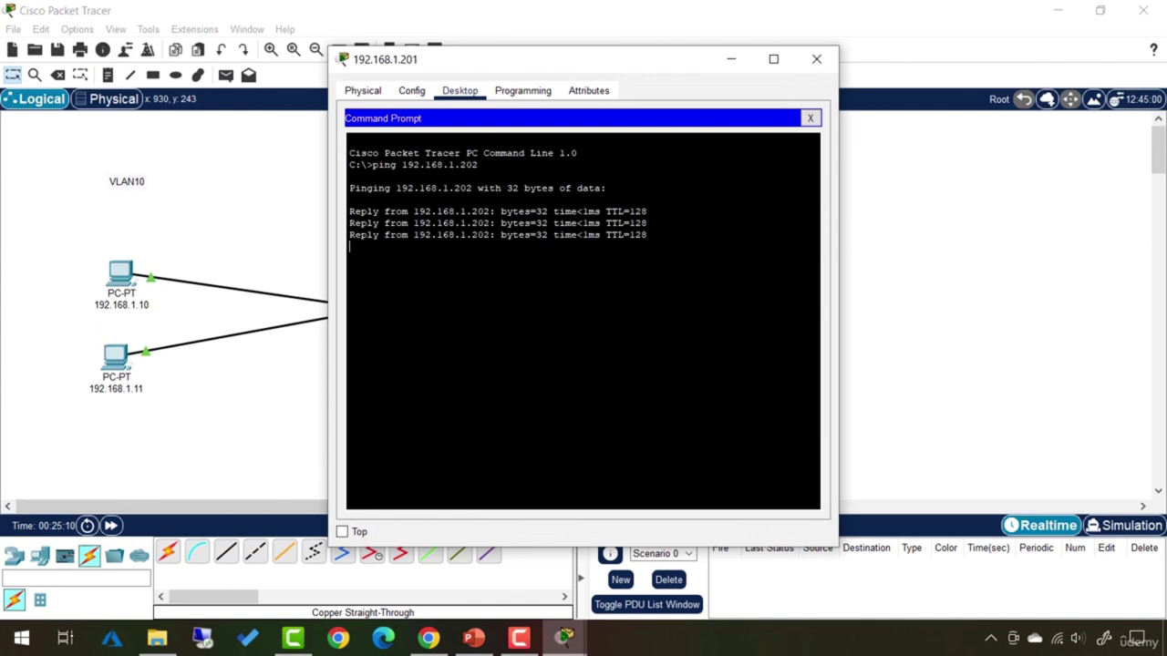
- Ping 192.168.1.11 in the other VLAN from the same PC
key("Up")
key("BackSpace")
key("BackSpace")
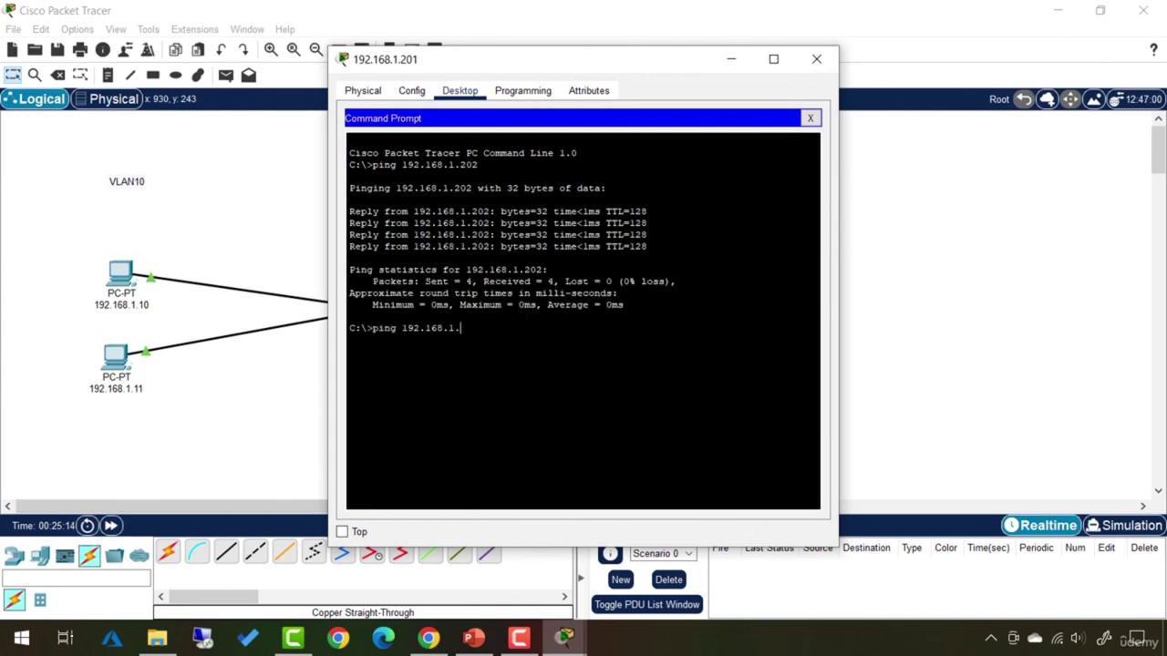
type("11")
key("Return")
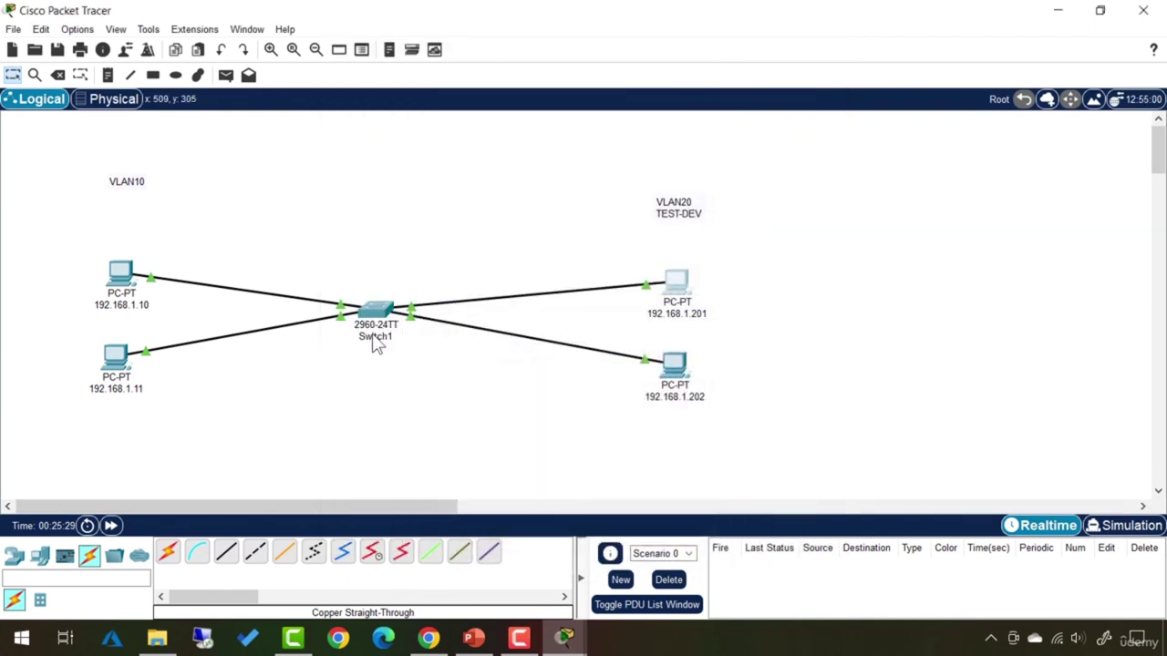
- Show Switch1's device info table with Fa0/1–0/2 in VLAN 10 and Fa0/3–0/4 in VLAN 20
mouse_move(372, 338)
mouse_move(381, 311)
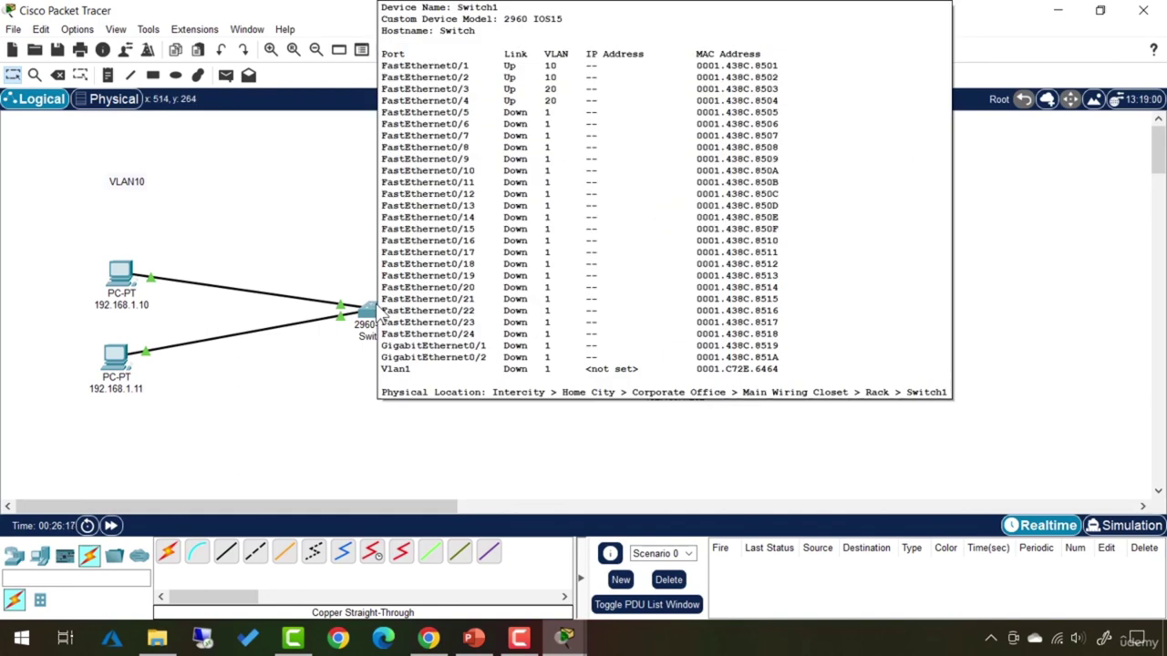
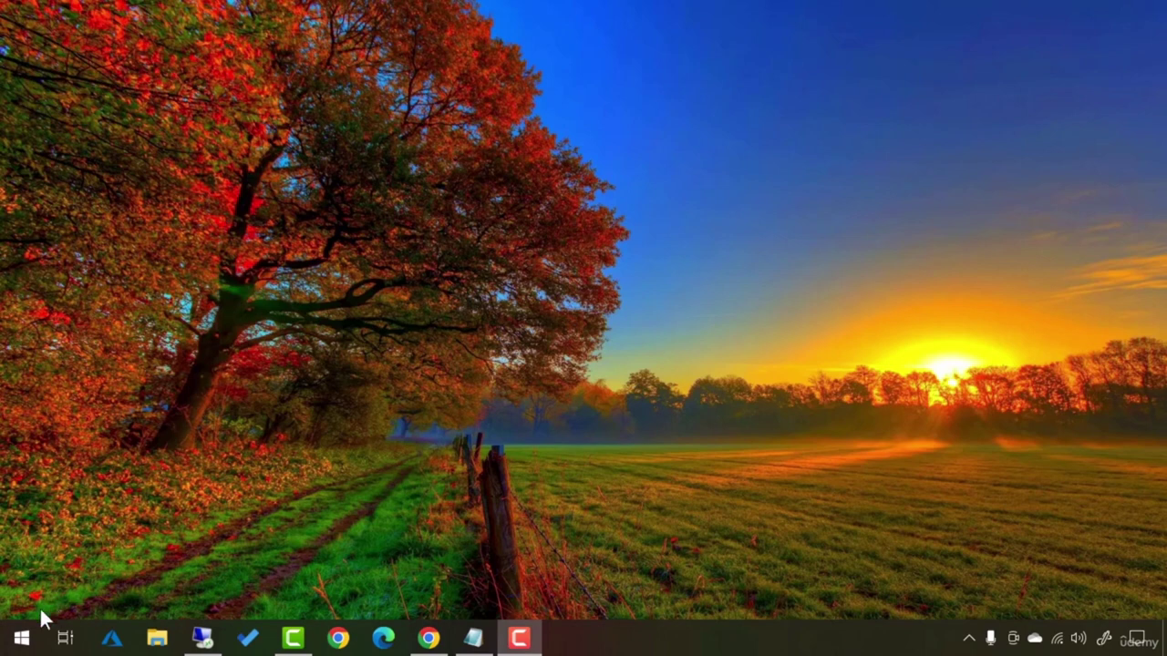
- Open the Windows Start menu from the taskbar
left_click(21, 638)
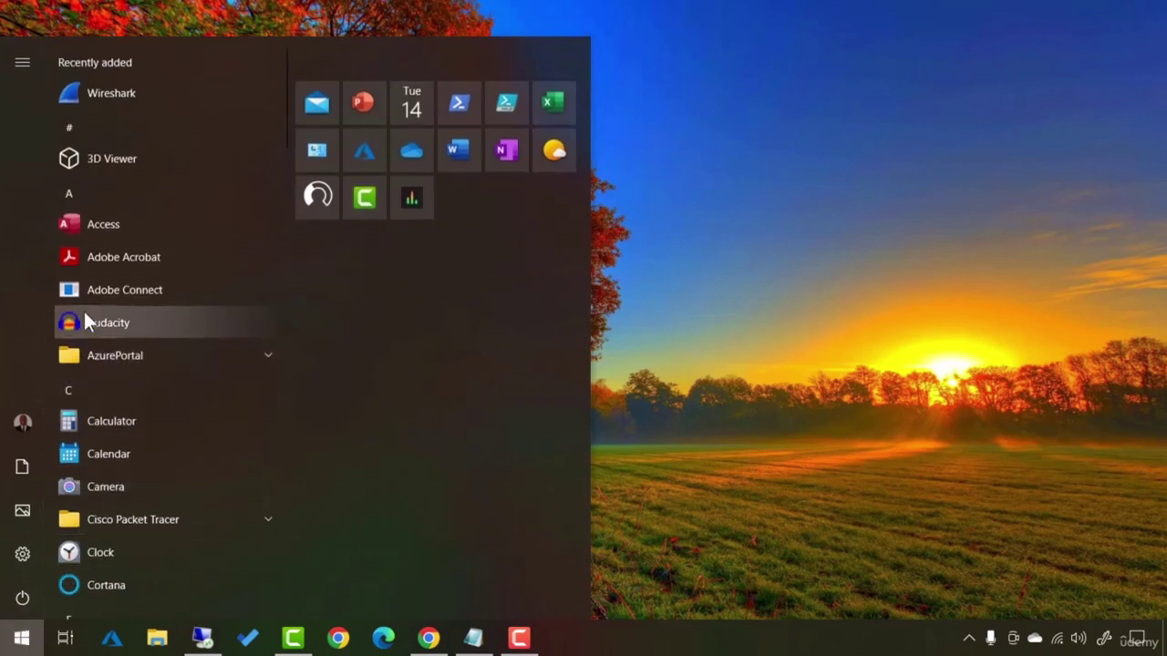
- Launch Wireshark from the Start menu's Recently added list
left_click(81, 95)
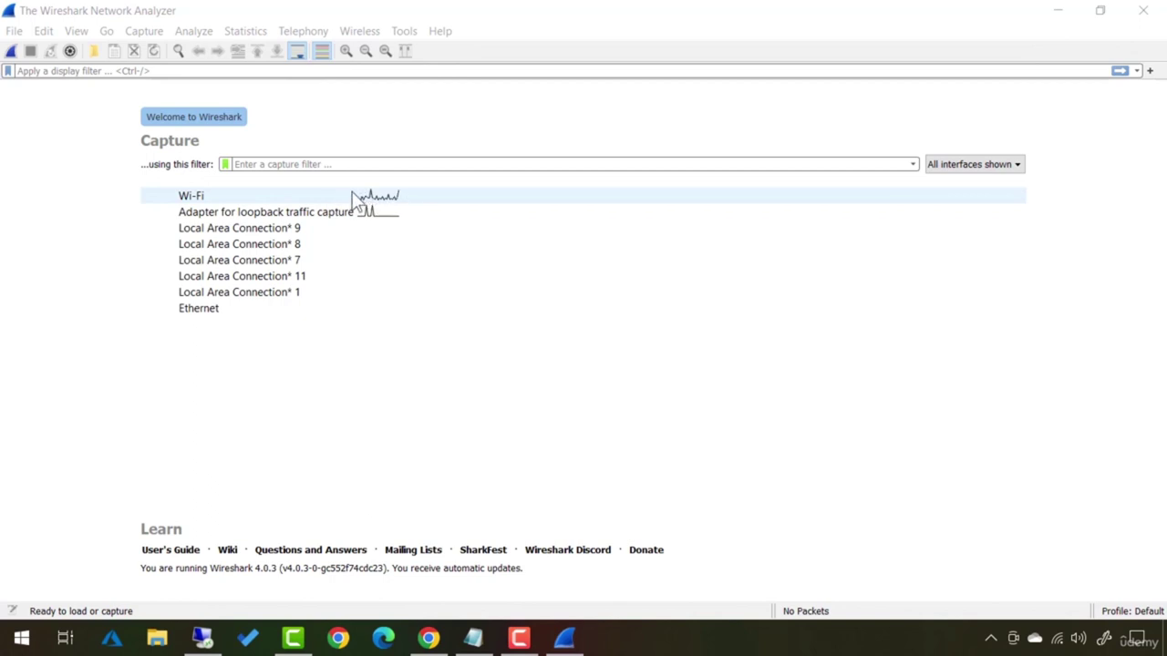
- Begin a live packet capture on the Wi-Fi interface from the welcome screen
double_click(271, 197)
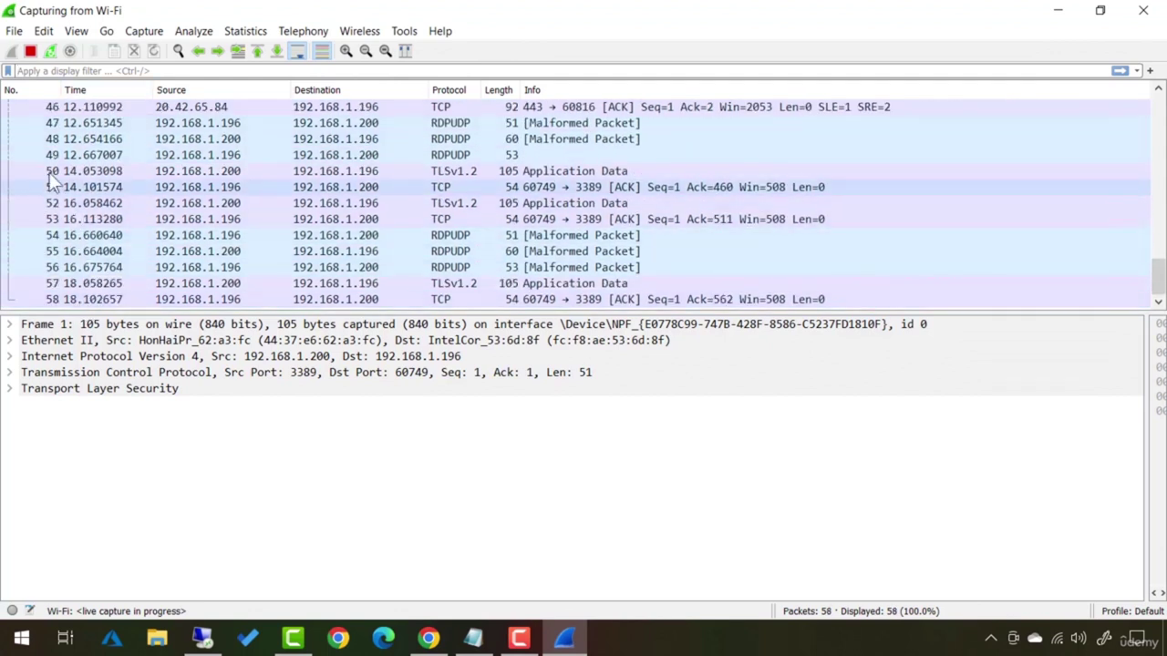
- Stop the Wi-Fi capture at 70 packets and select packet 45 in the list
left_click(28, 52)
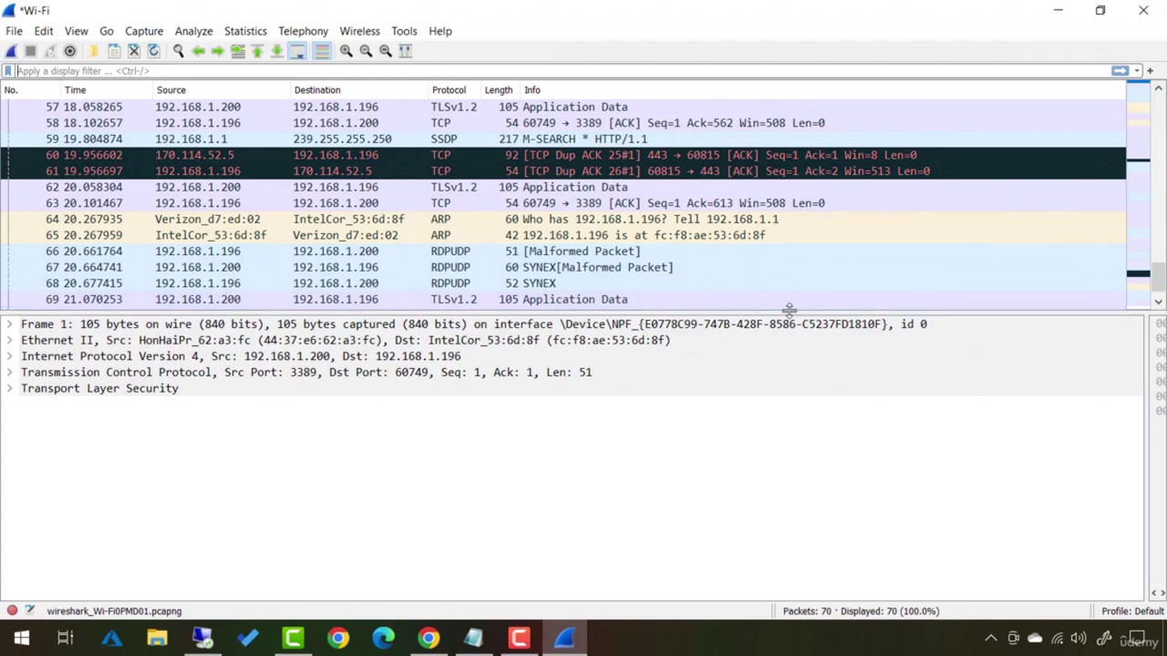
mouse_move(1155, 275)
left_mouse_down()
mouse_move(1157, 120)
mouse_move(1150, 293)
left_mouse_up()
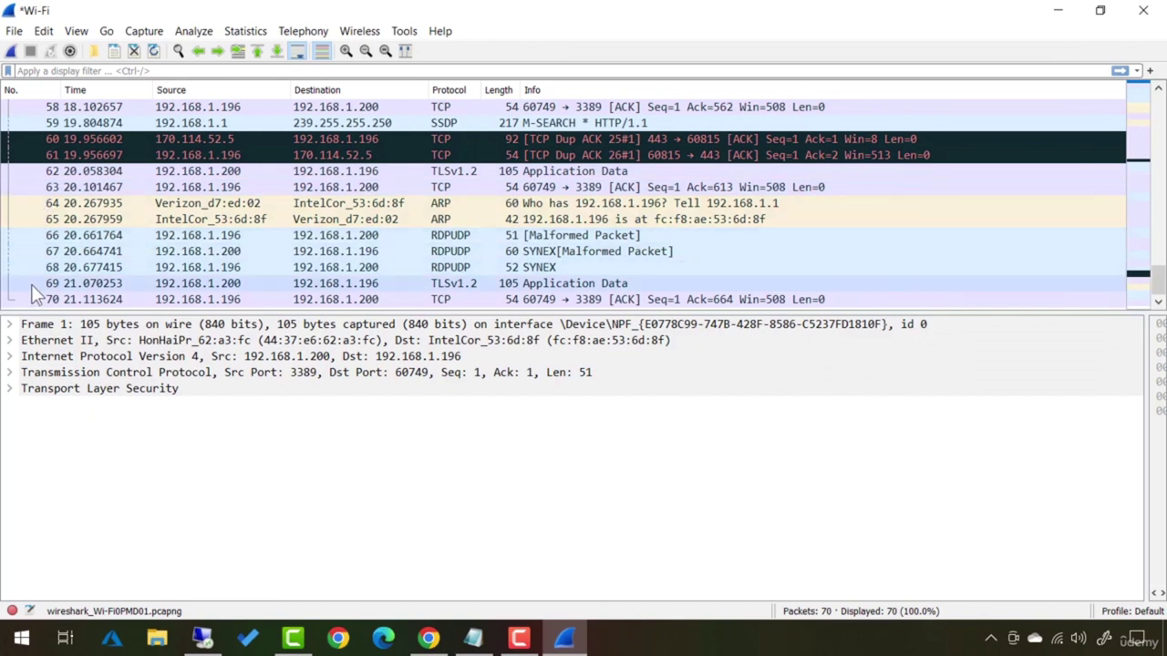
scroll(100, 301, "up", 19)
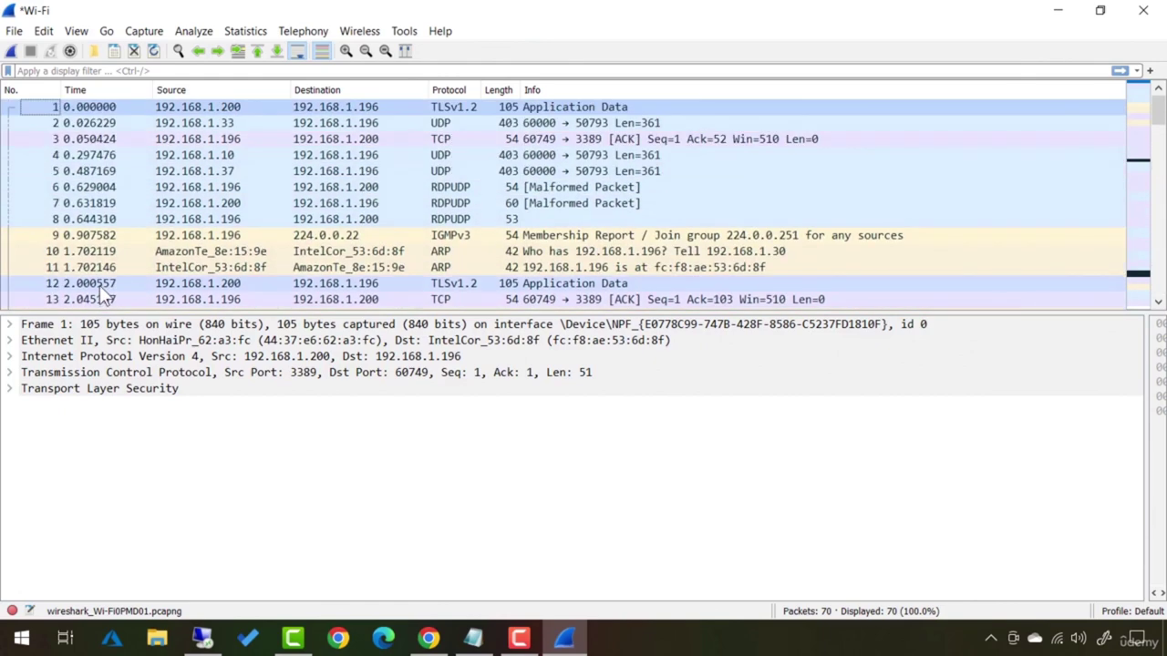
scroll(99, 287, "down", 10)
scroll(100, 286, "down", 4)
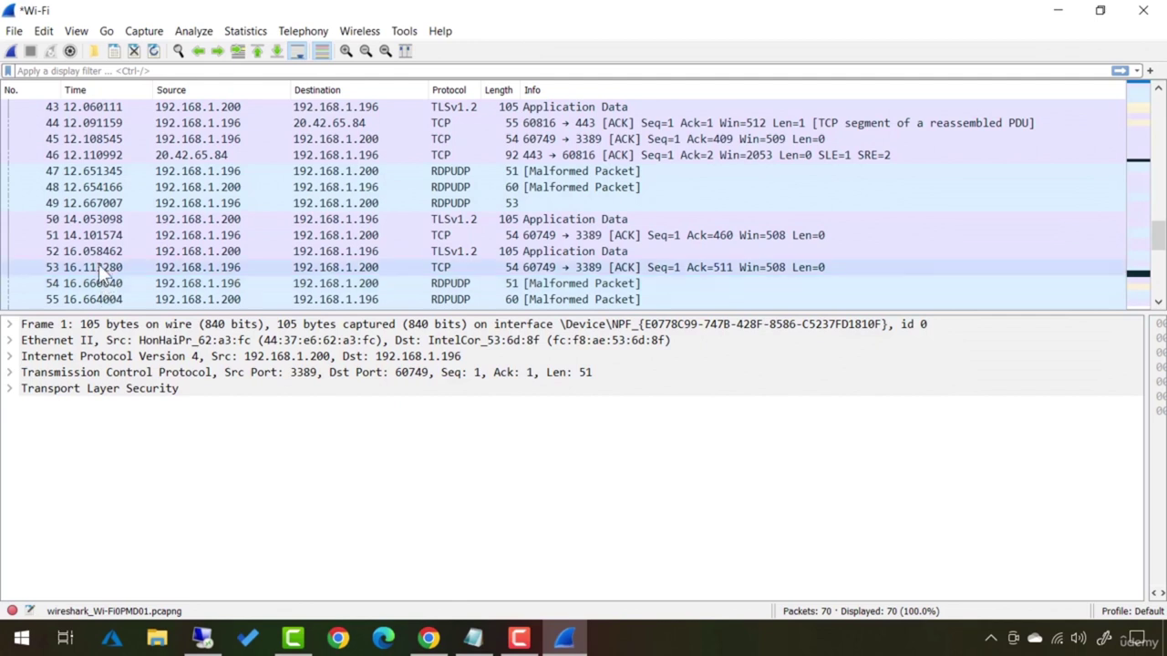
left_click(146, 139)
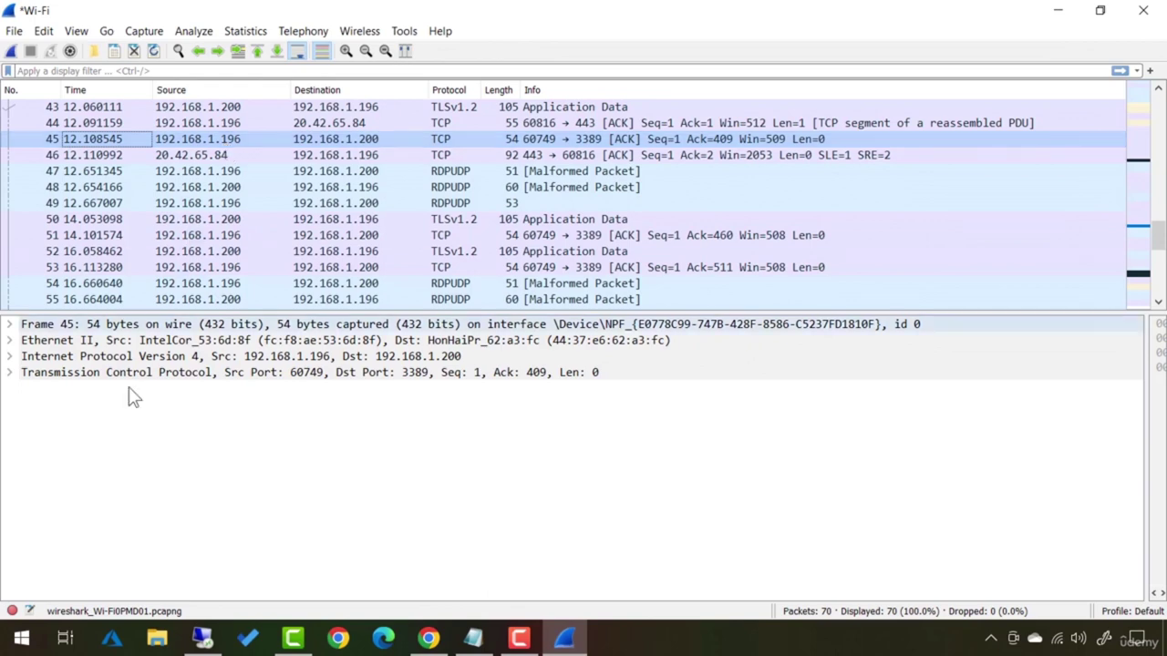
left_click(21, 638)
- Run ipconfig in Command Prompt, finding Wi-Fi IPv4 192.168.1.196, then return to Wireshark
type("cmd")
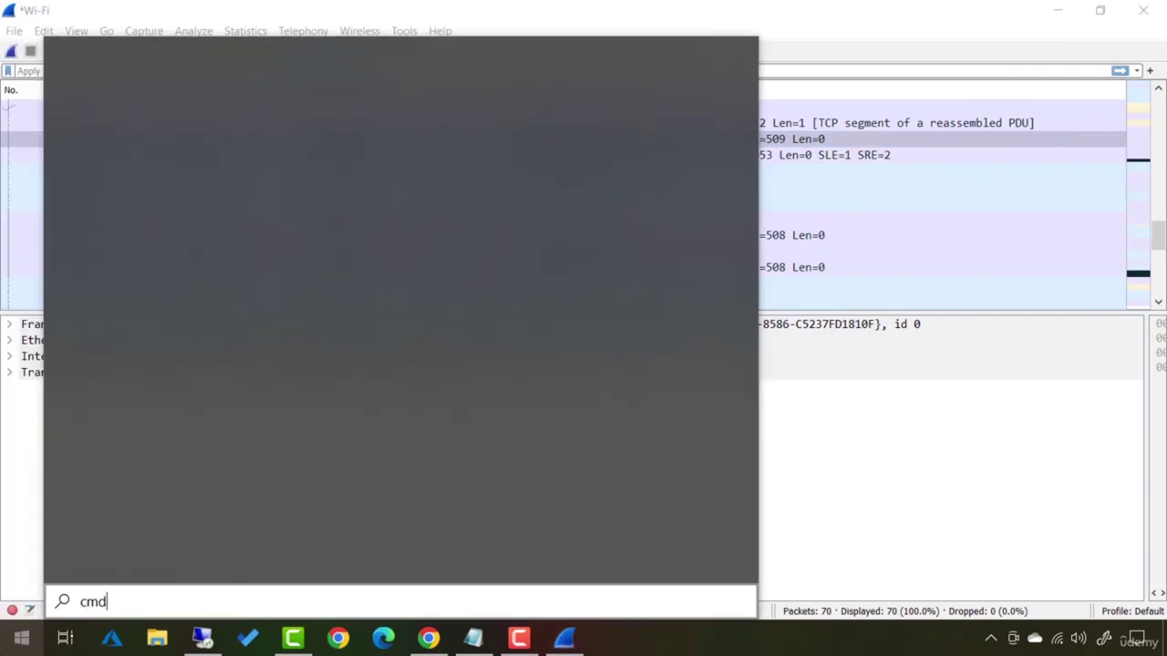
key("Return")
type("ipconfig")
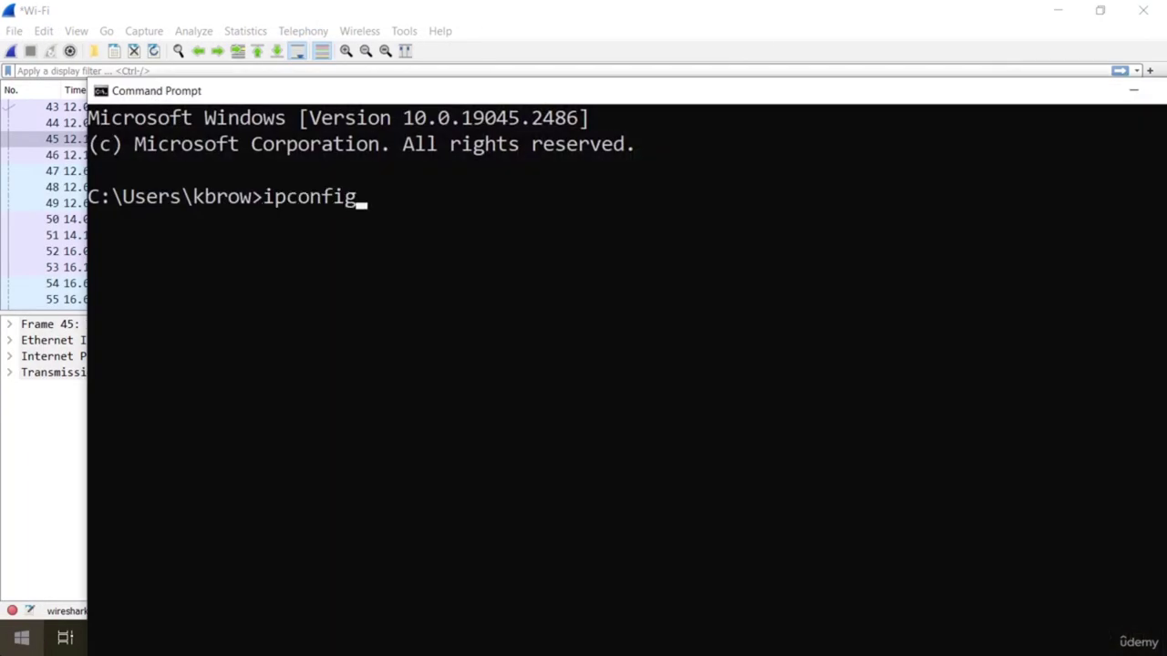
key("Return")
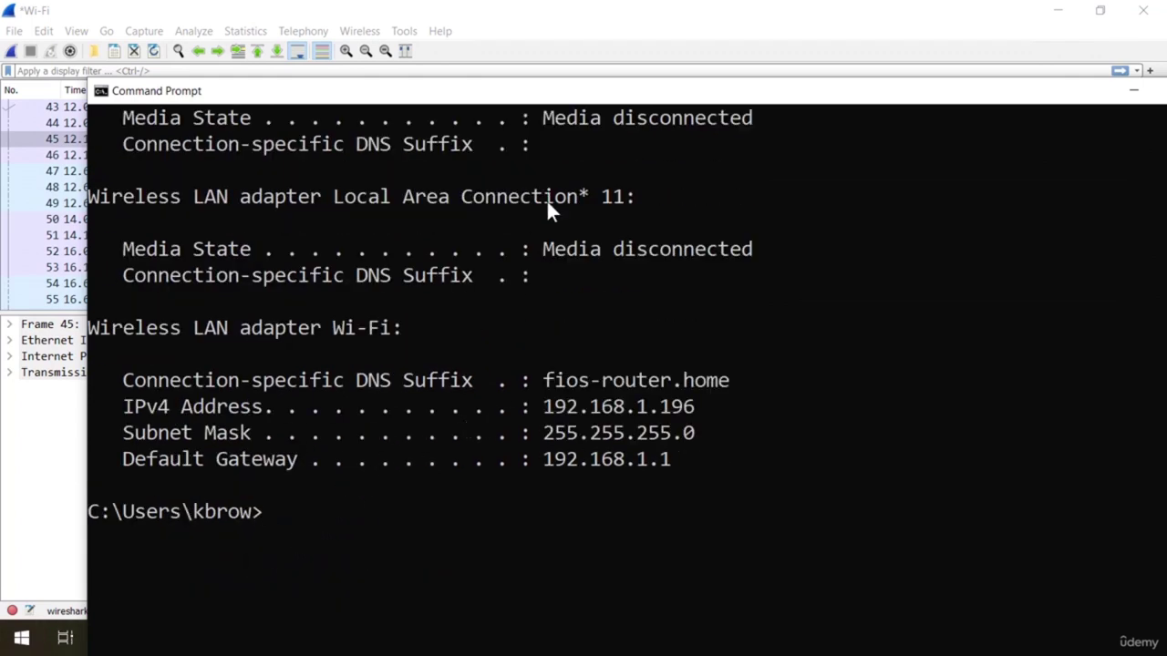
left_click(573, 11)
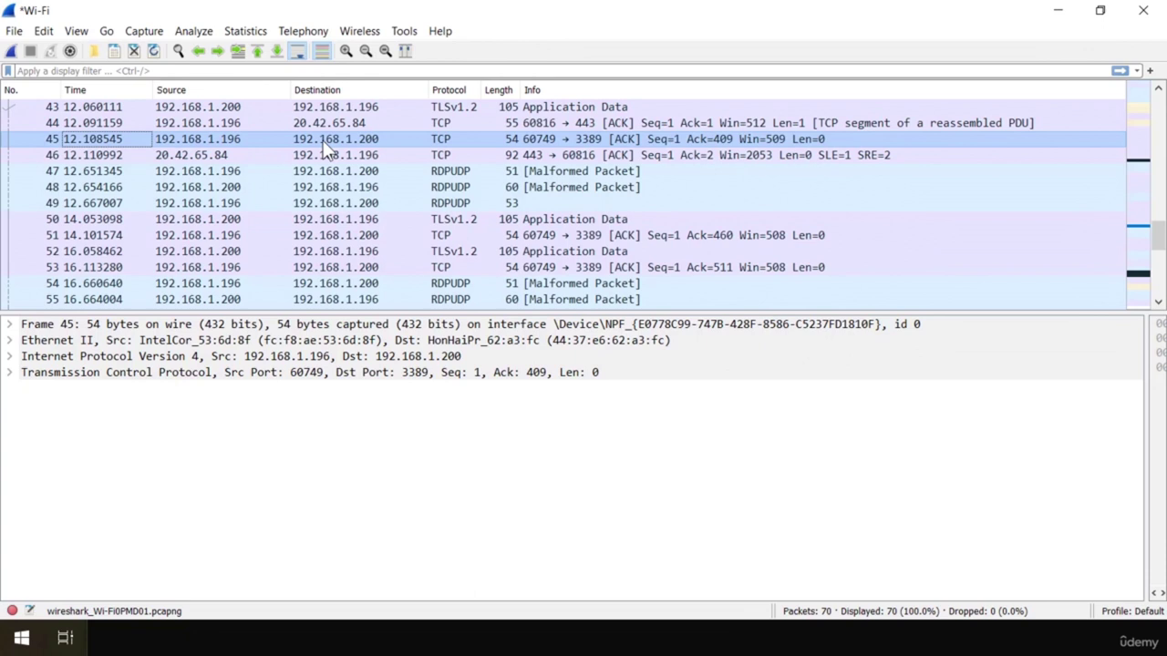
- Expand packet 45's Ethernet II header: source IntelCor_53:6d:8f, destination HonHaiPr_62:a3:fc, type IPv4
left_click(323, 140)
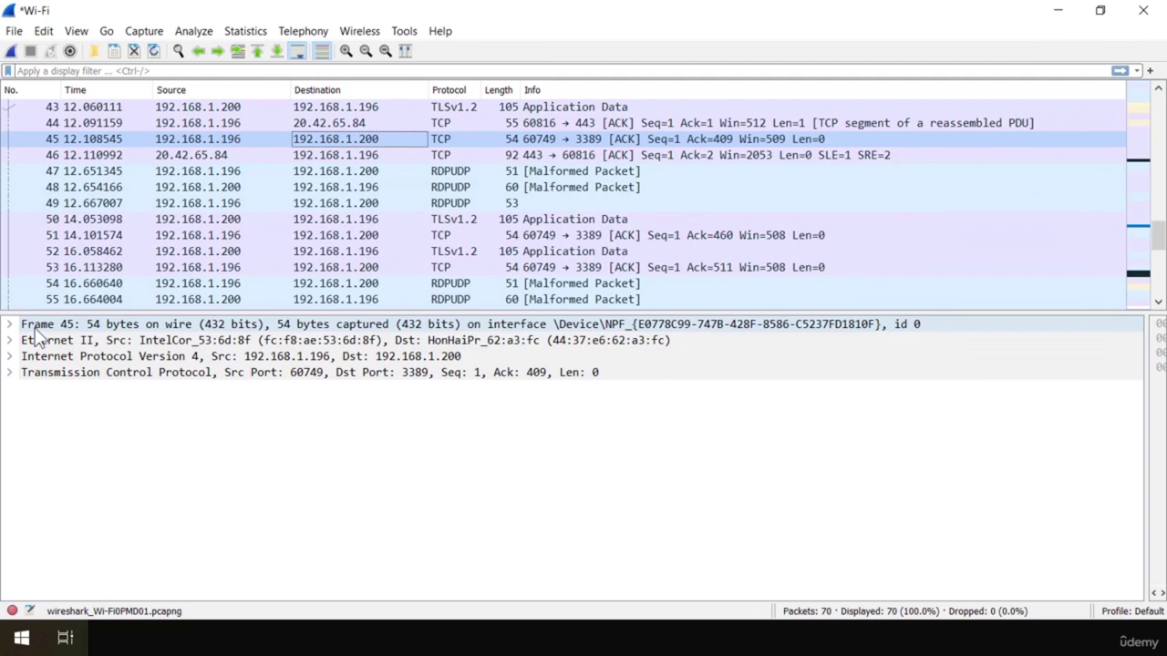
double_click(37, 328)
scroll(136, 511, "down", 2)
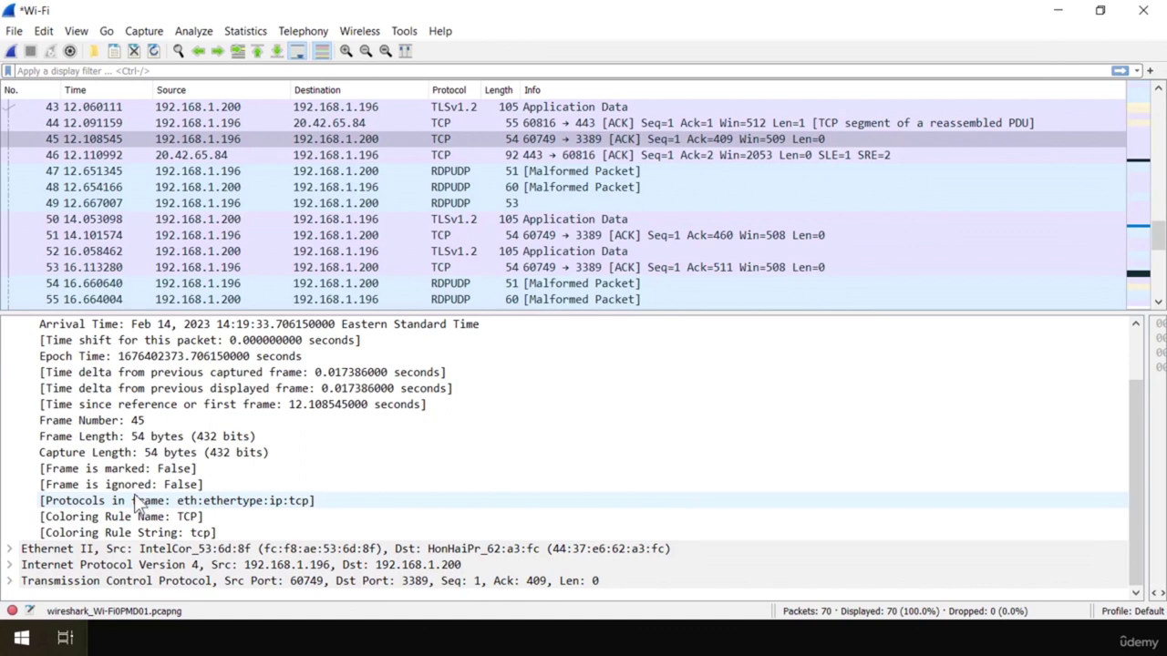
scroll(137, 501, "up", 3)
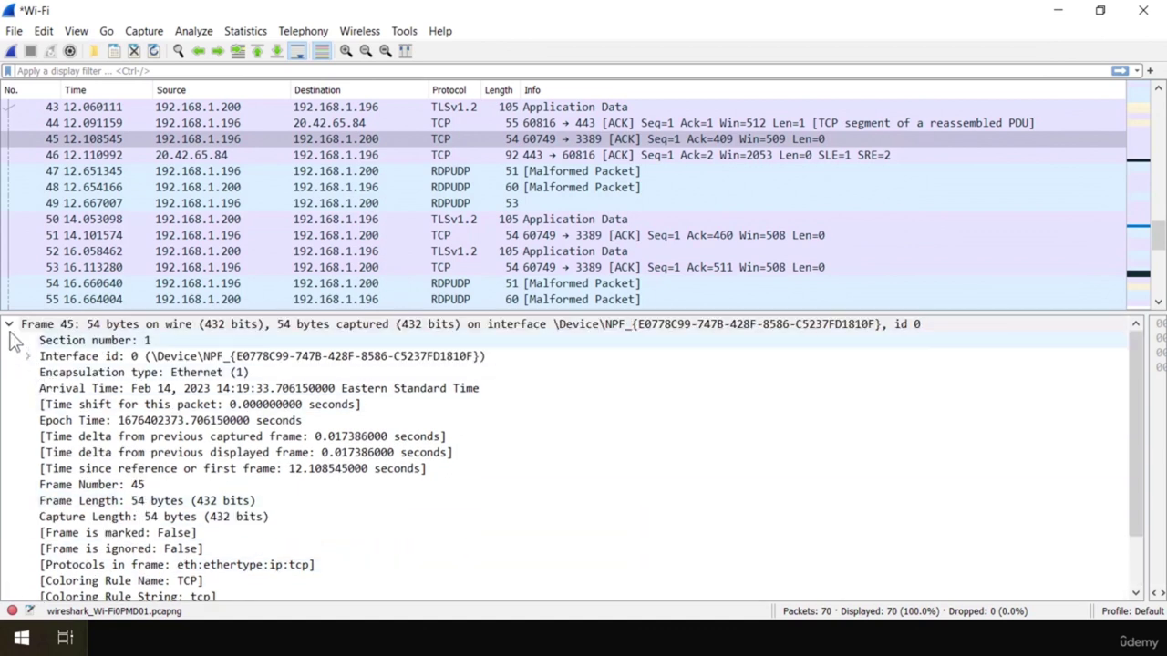
left_click(9, 325)
left_click(9, 340)
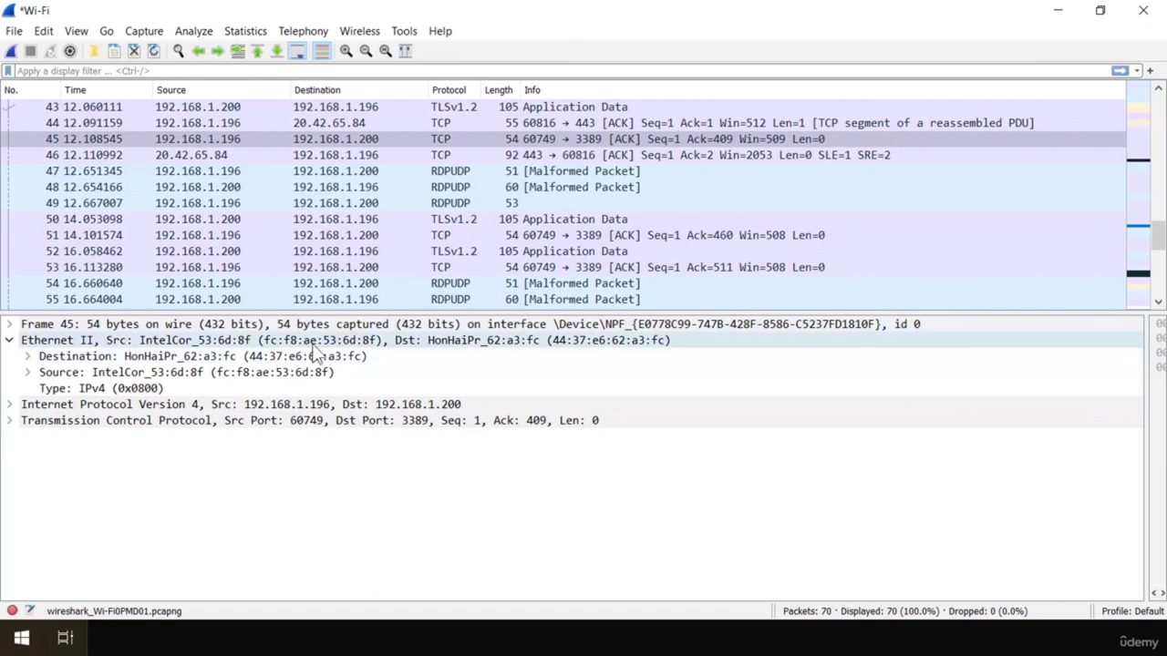
- Run getmac in Command Prompt, confirming Wi-Fi MAC FC-F8-AE-53-6D-8F, then return to Wireshark
key("super")
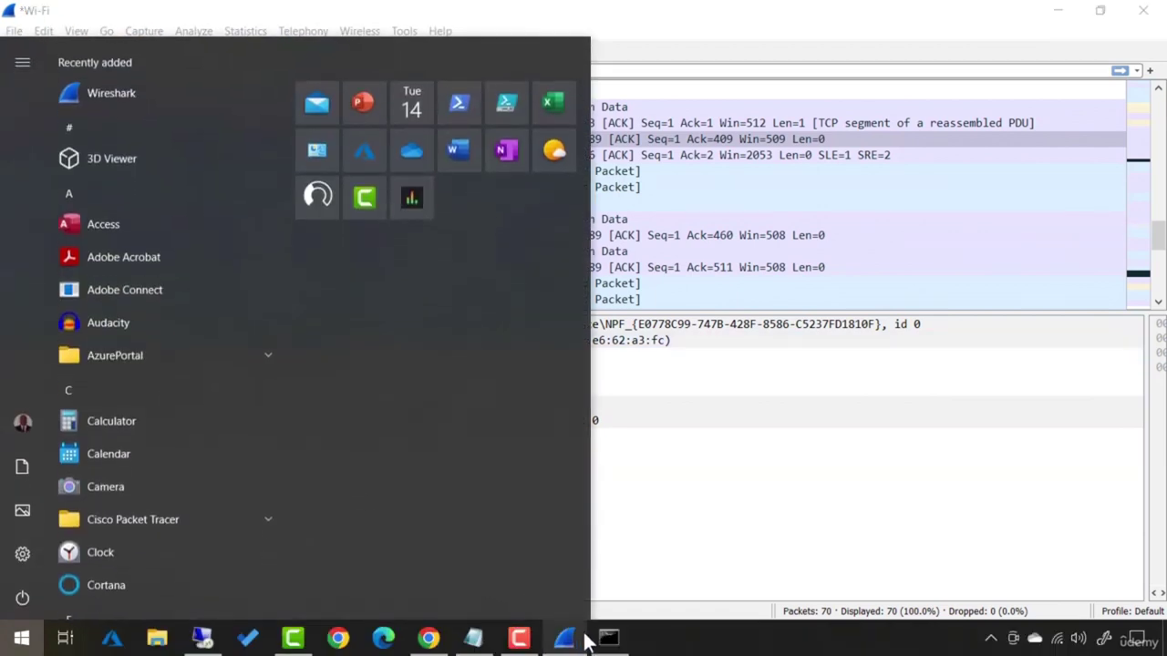
left_click(605, 637)
left_click(524, 536)
type("get")
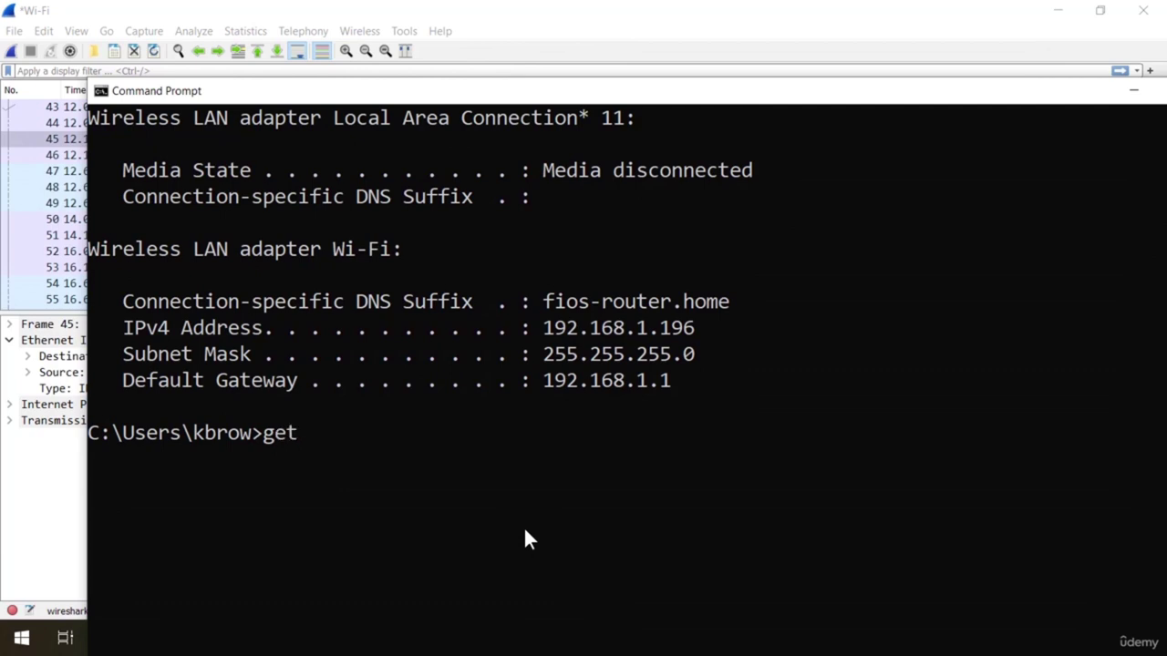
type("mac")
key("Return")
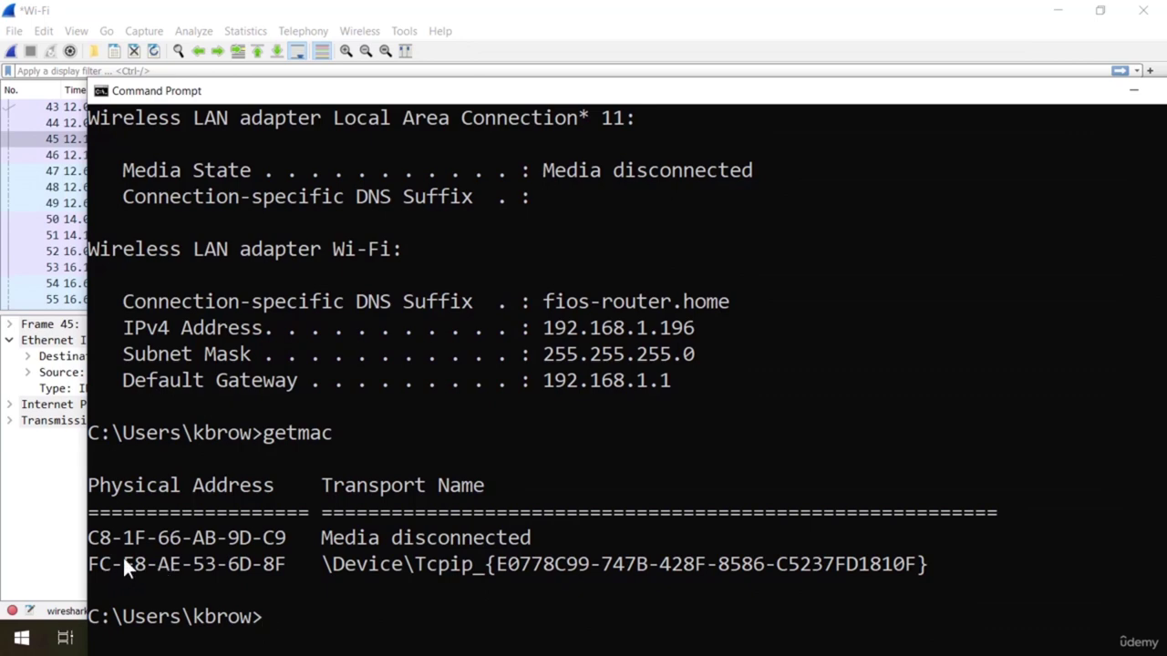
left_click(34, 517)
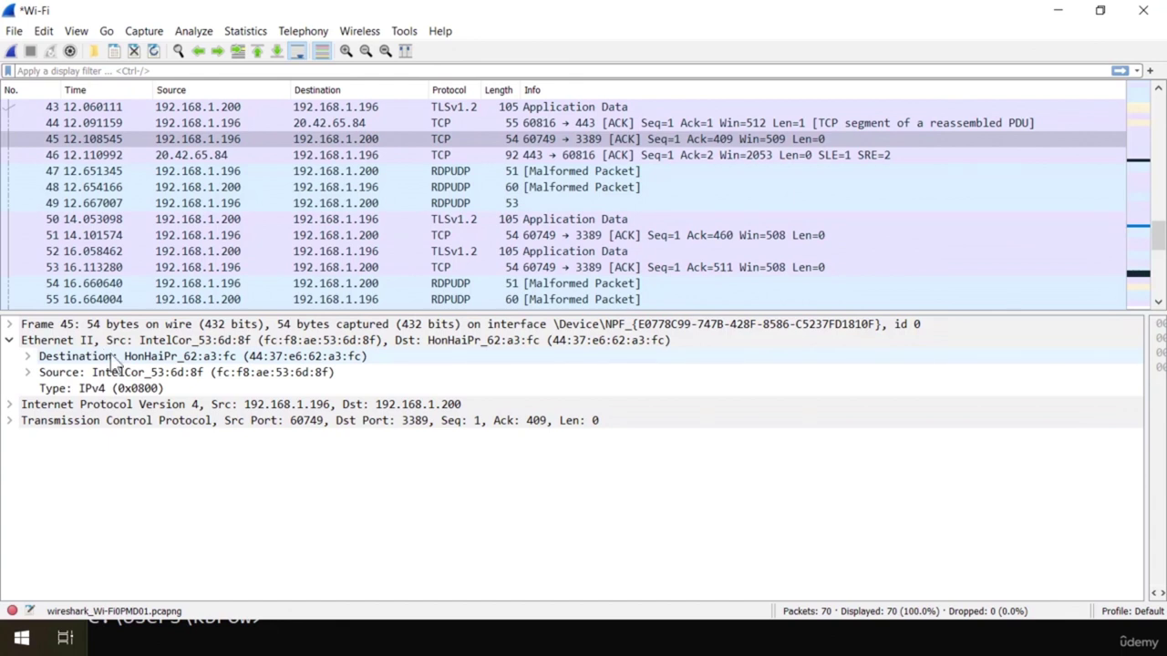
- Review packet 45's IPv4 header, then expand its TCP header showing ports 60749 and 3389
left_click(9, 340)
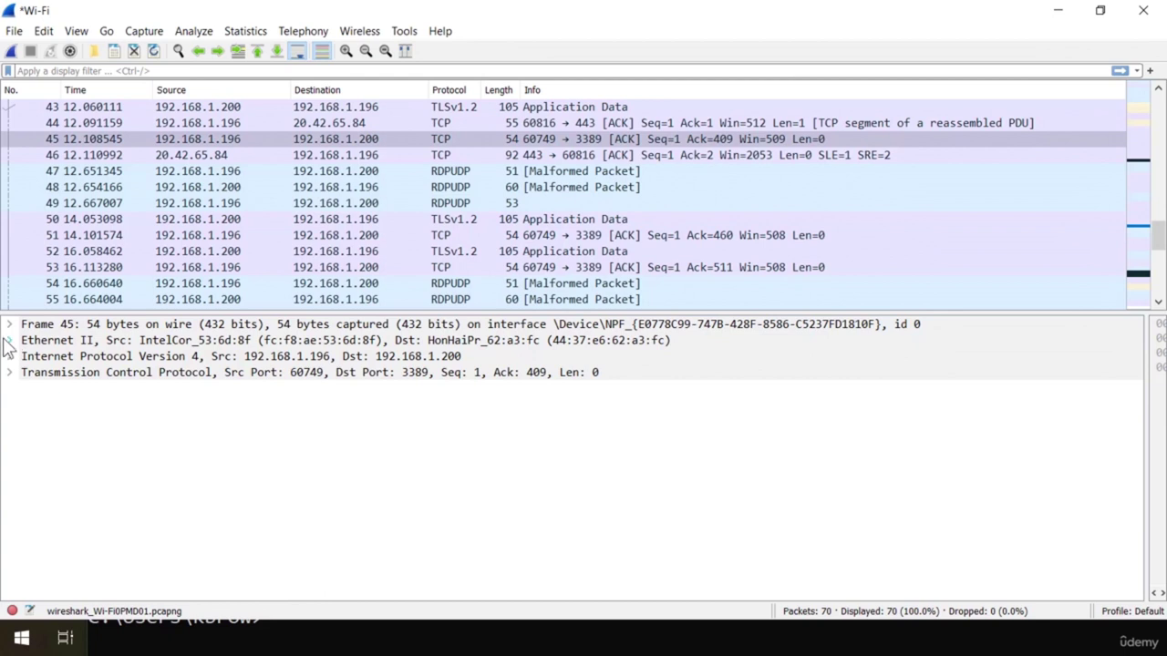
left_click(9, 357)
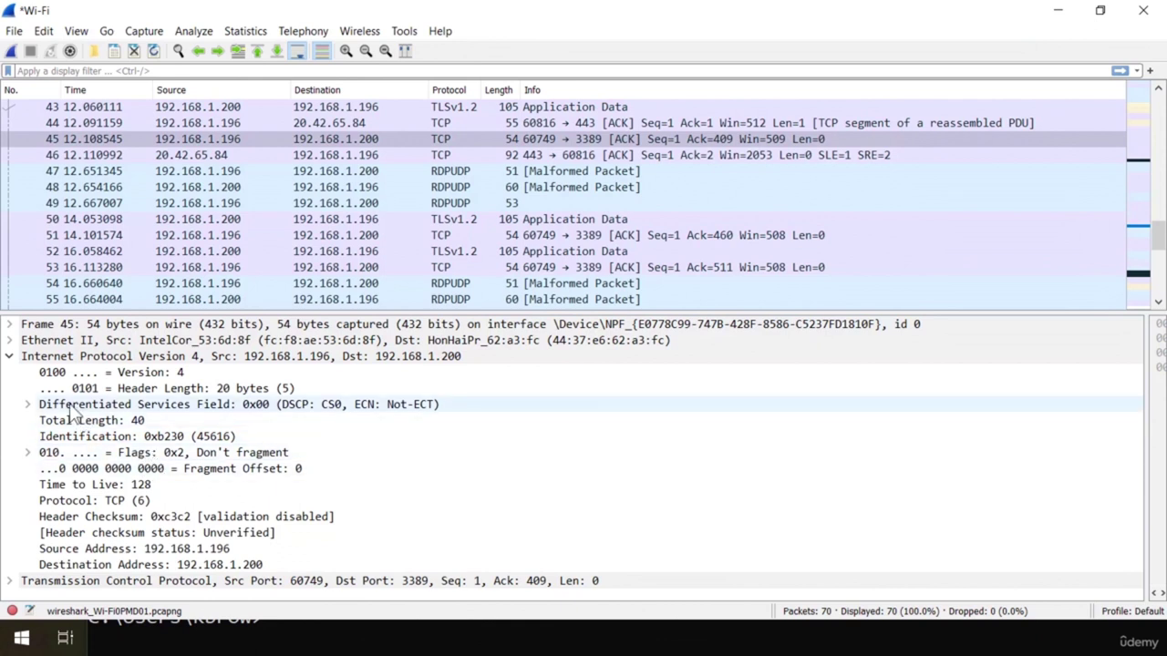
left_click(8, 356)
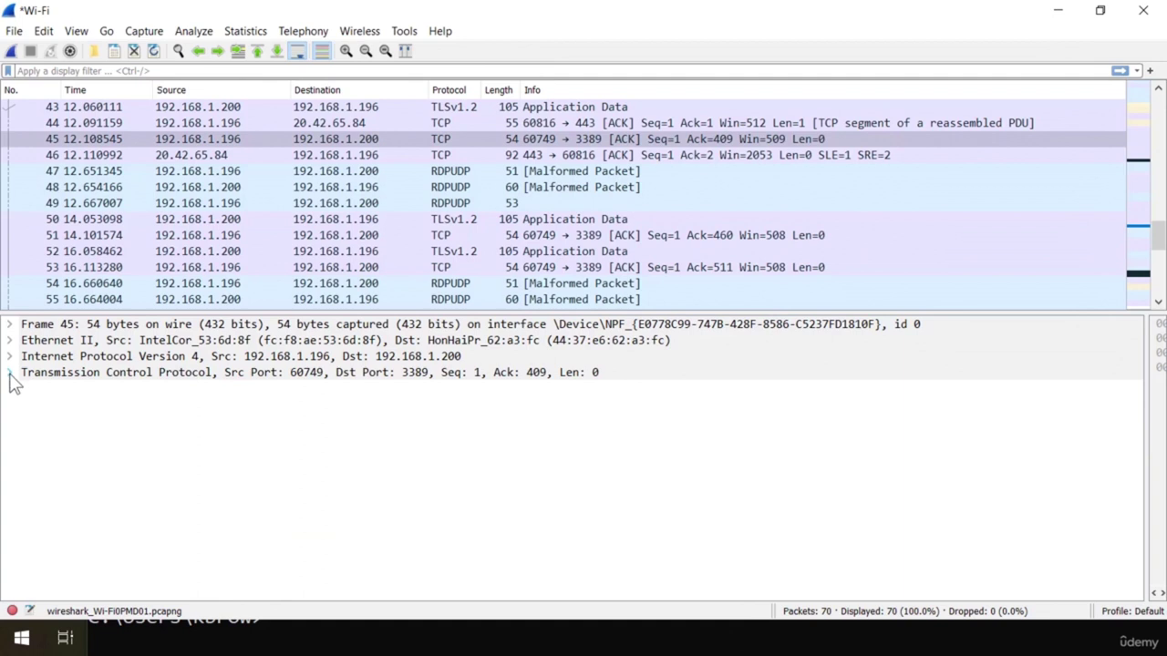
left_click(9, 373)
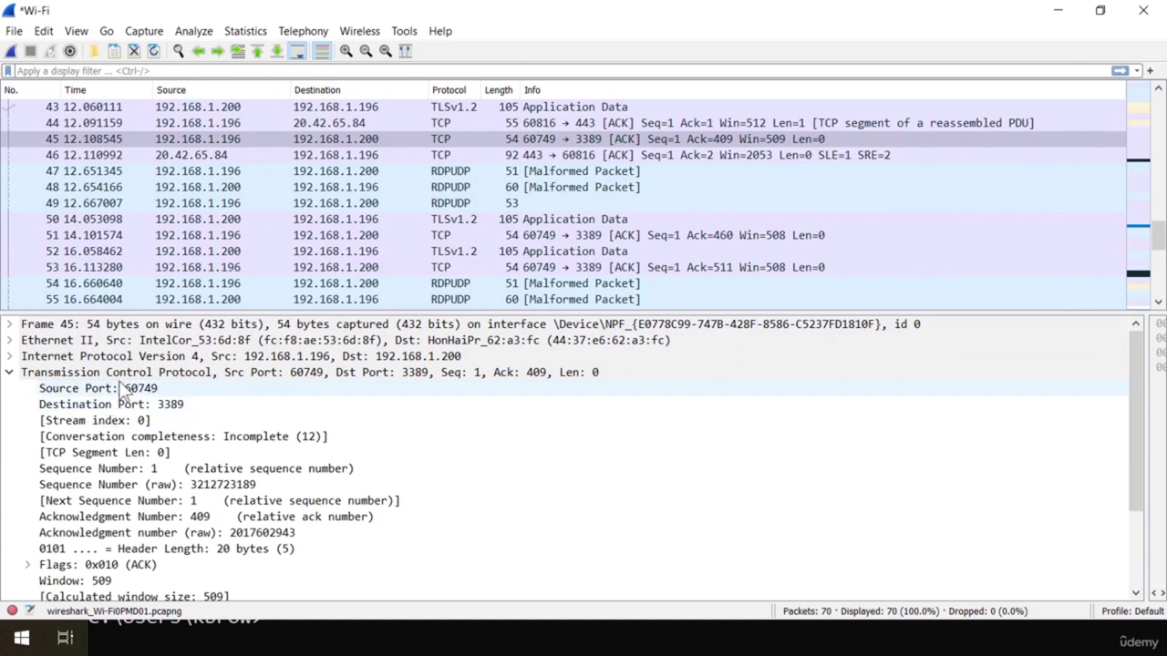
left_click(201, 141)
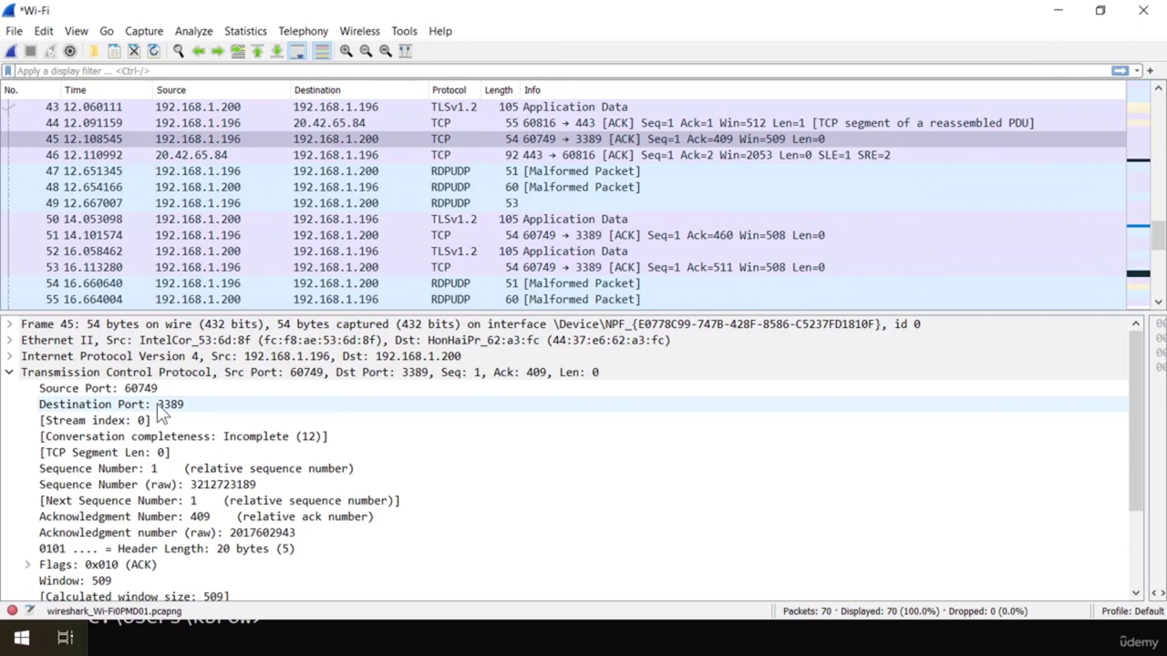
key("super")
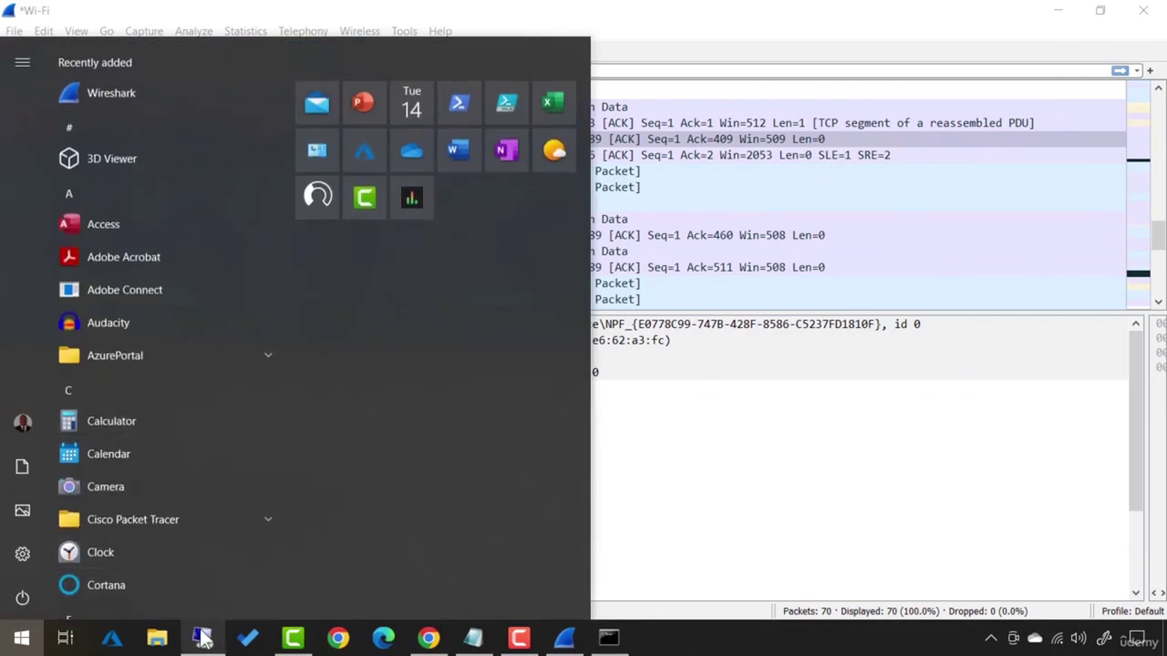
- Minimize Remote Desktop, reselect packet 45 and collapse its TCP details
left_click(203, 636)
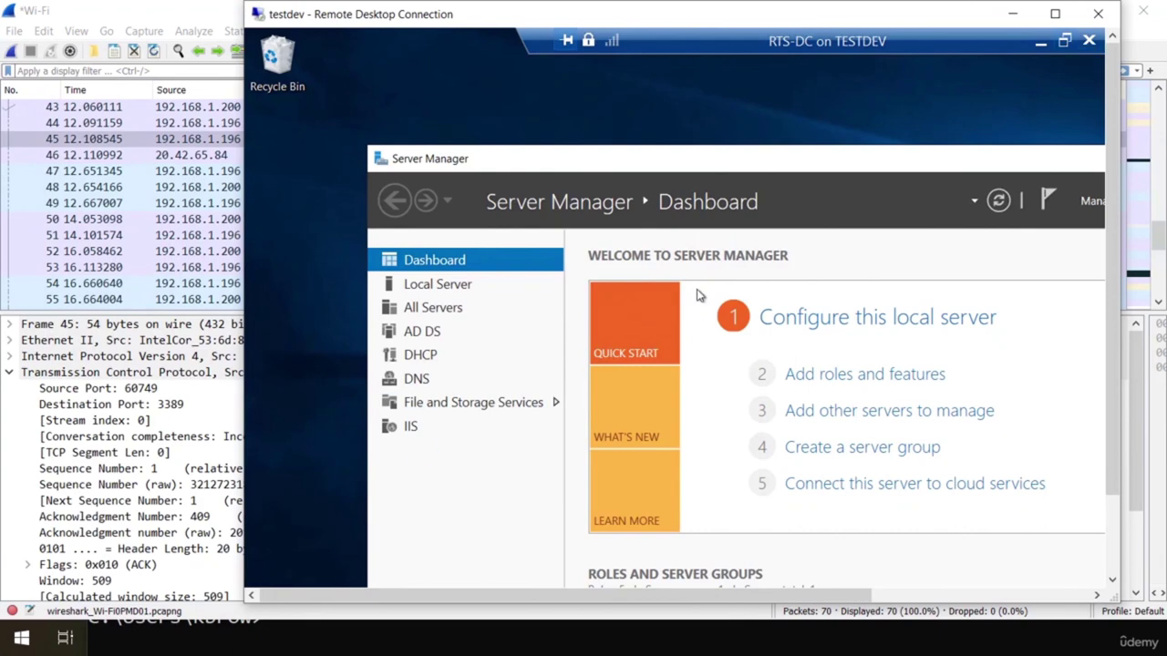
left_click(1013, 13)
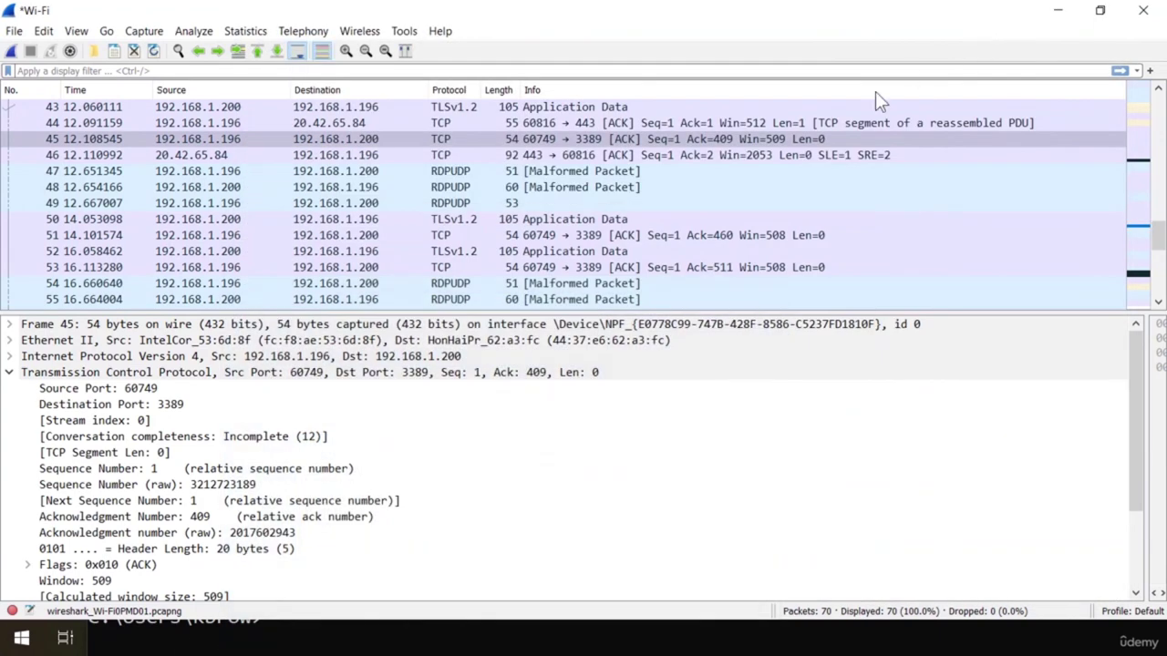
left_click(409, 139)
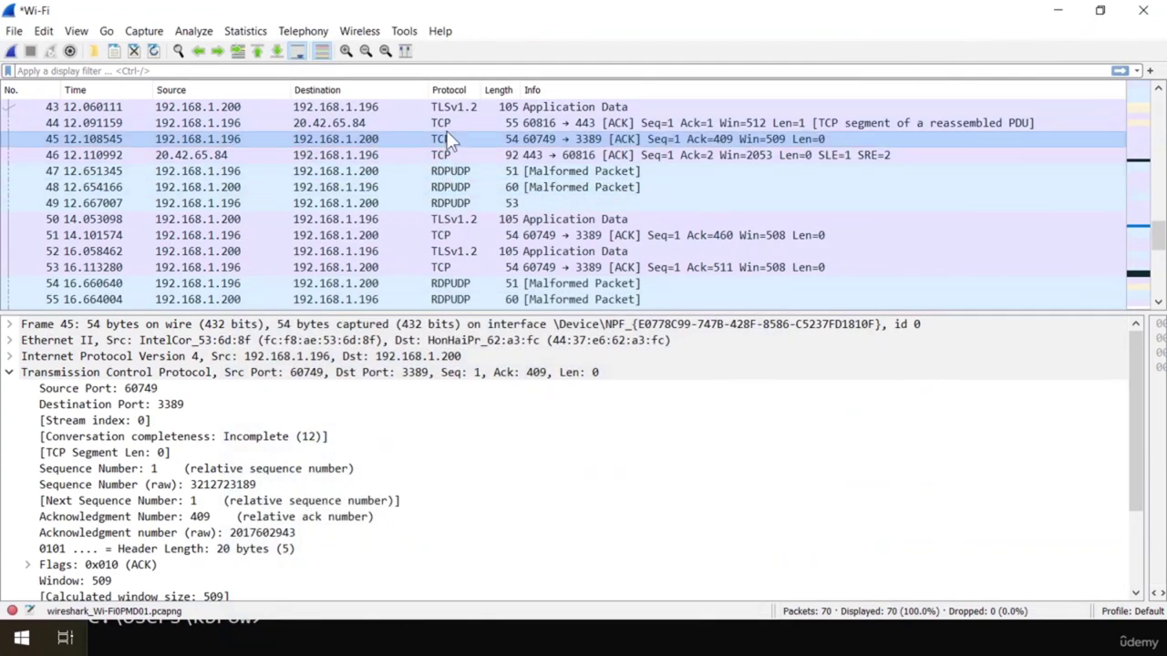
left_click(558, 135)
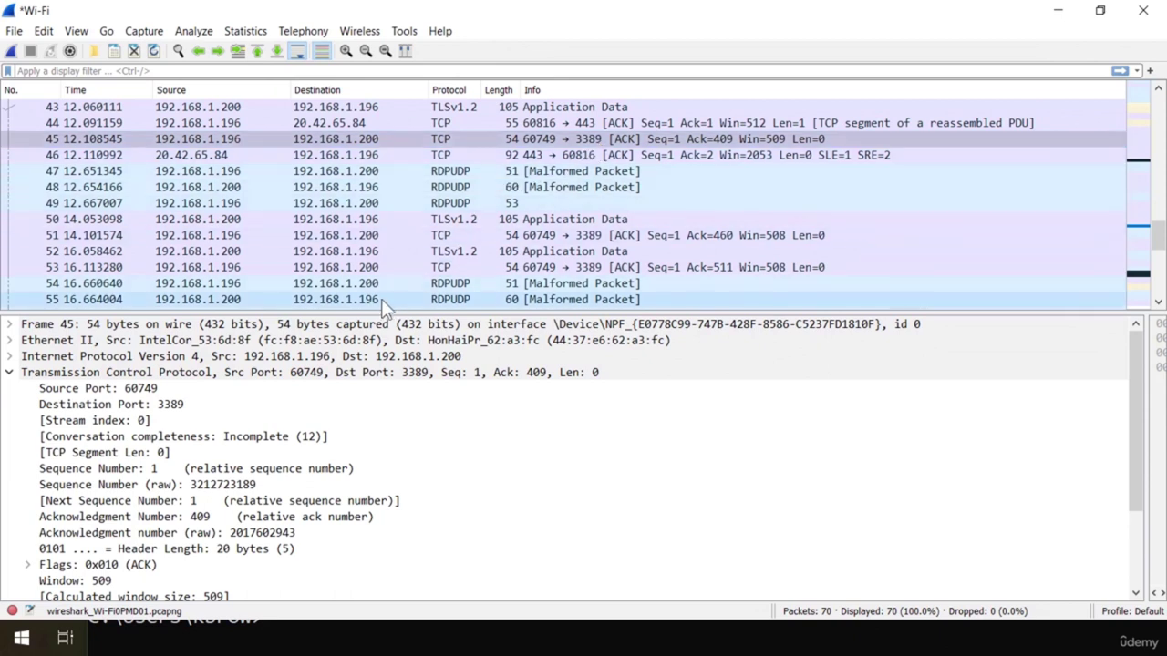
left_click(10, 373)
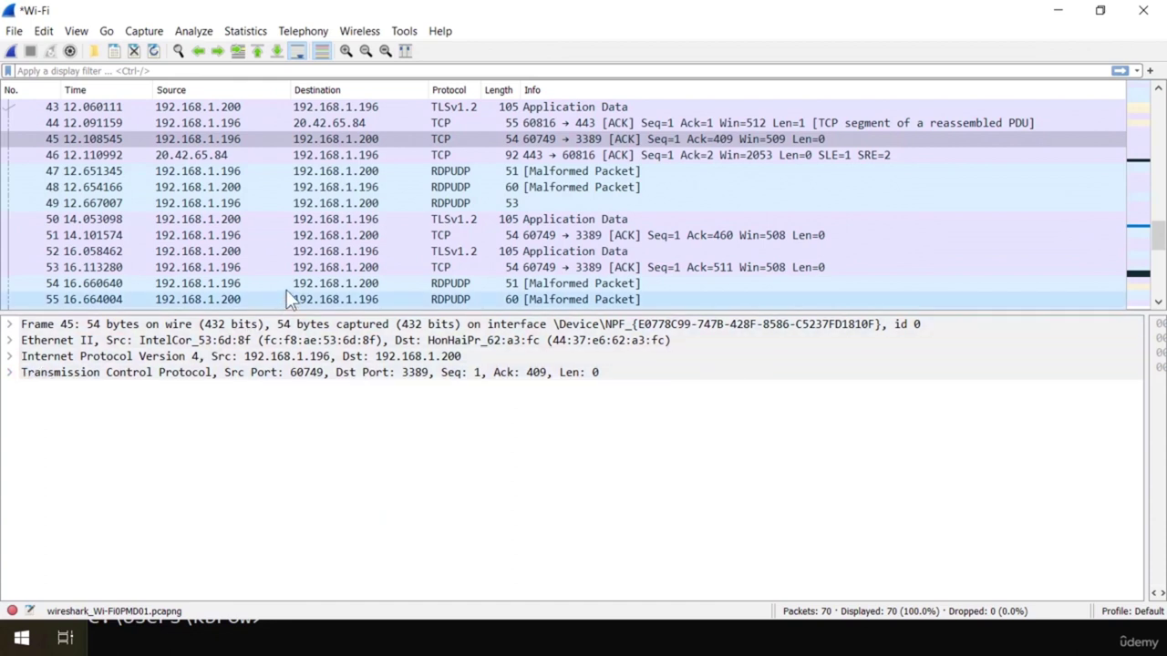
- Select packet 52 and inspect its TLSv1.2 encrypted application data layer
left_click(300, 250)
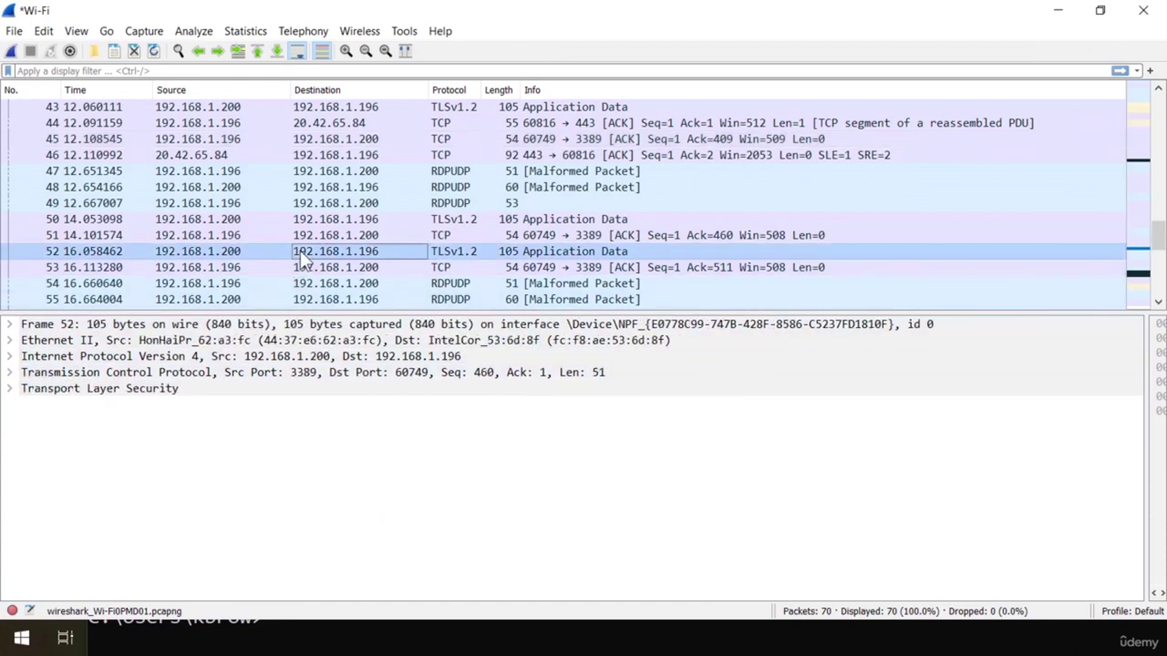
left_click(10, 389)
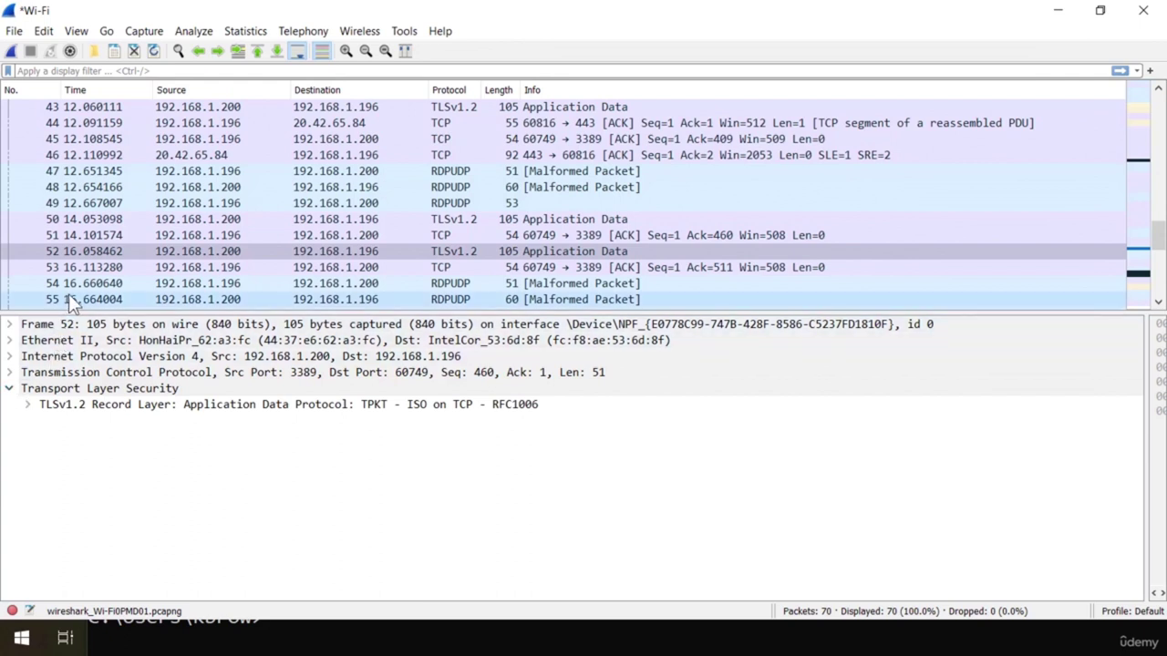
left_click(10, 389)
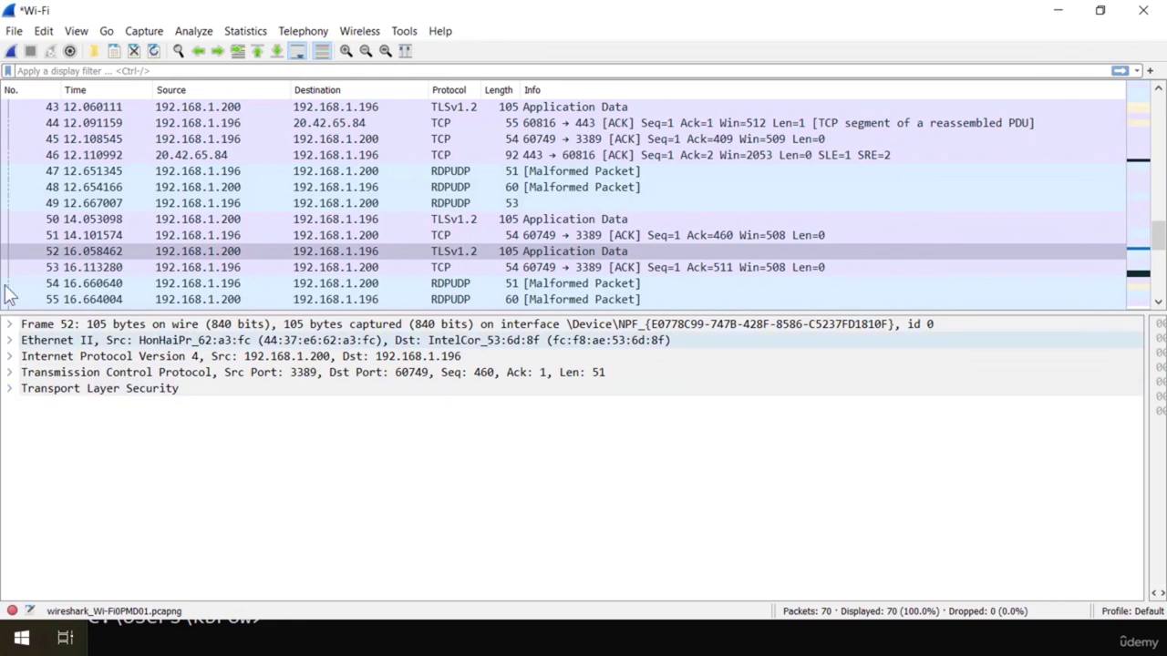
- Discard the unsaved 70-packet capture, begin a fresh Wi-Fi capture, and switch to Command Prompt
left_click(10, 52)
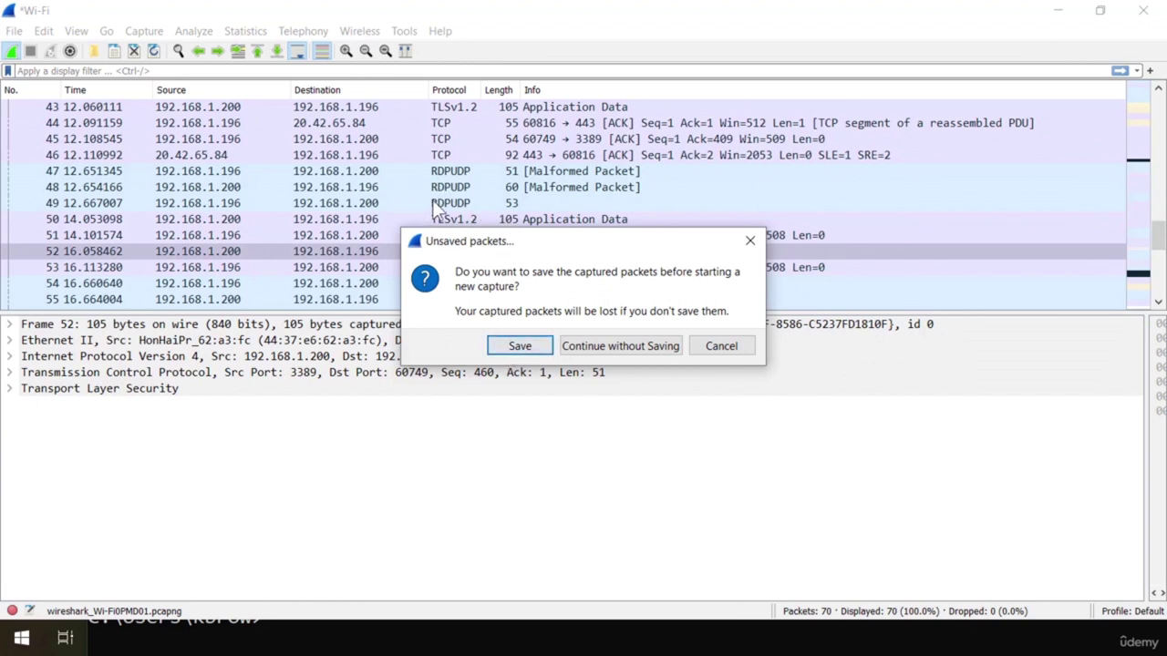
left_click(602, 346)
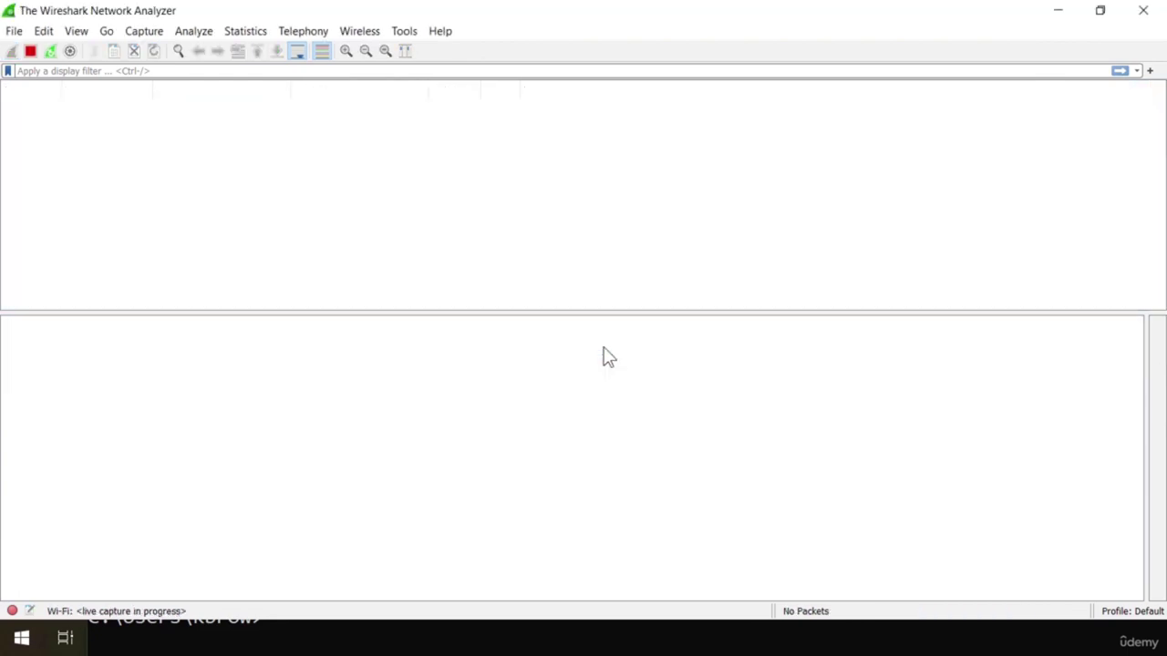
left_click(376, 634)
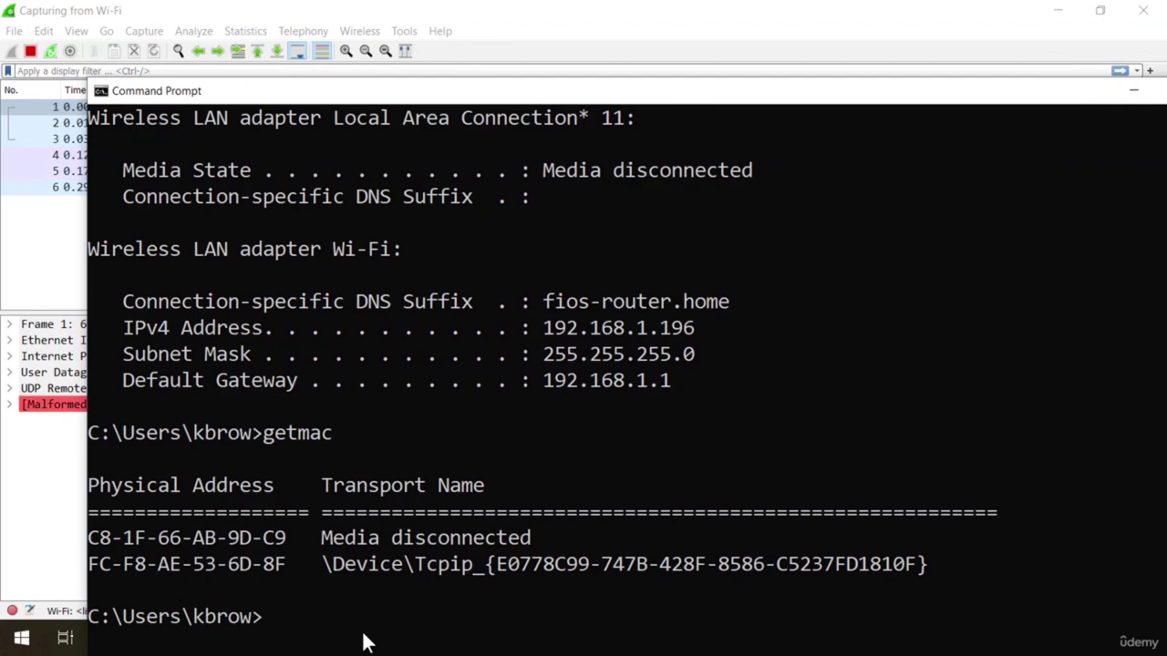
- Ping testdev (replies from 192.168.1.200) and microsoft.com (timed out) in a maximized Command Prompt
double_click(471, 93)
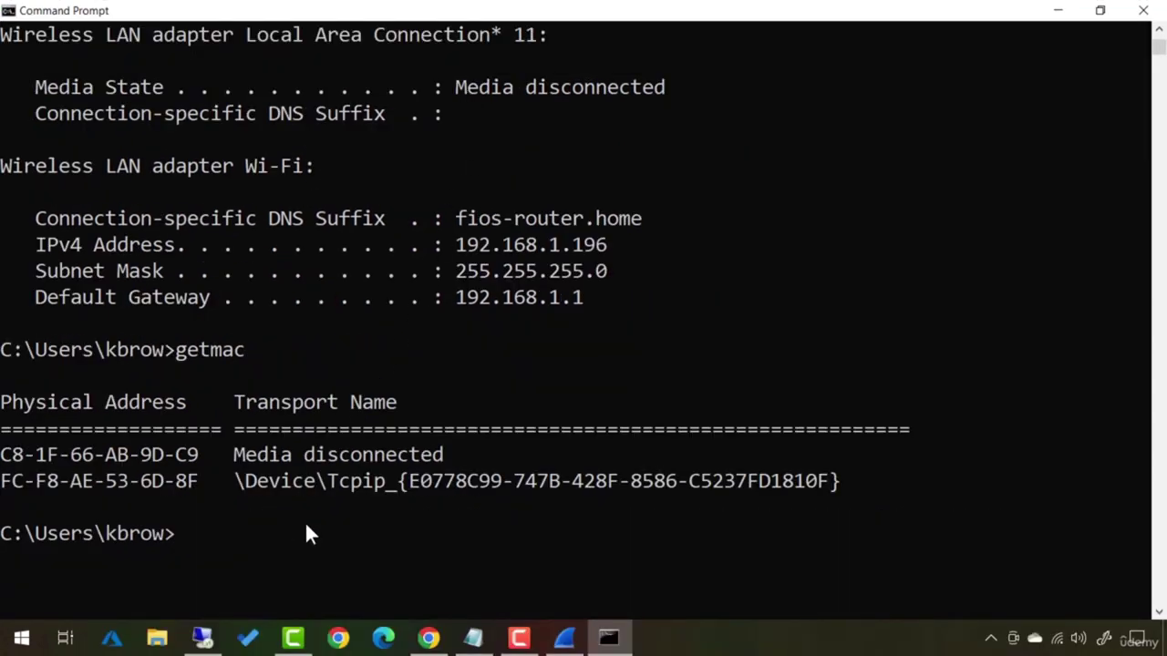
type("ping te")
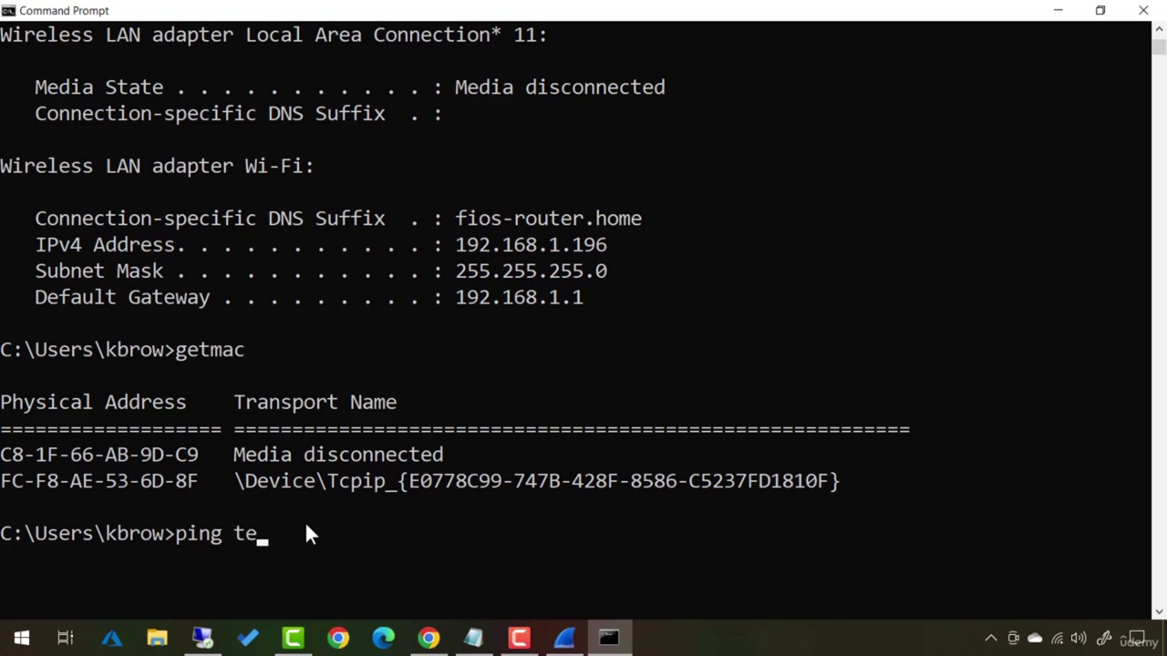
type("stdev")
key("Return")
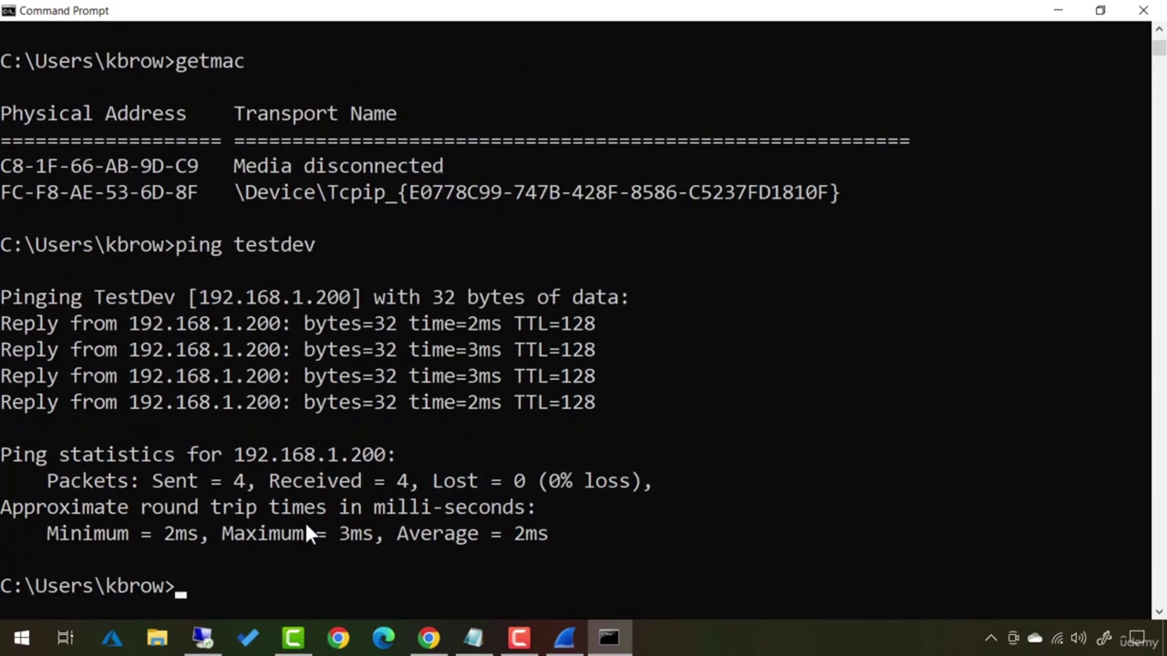
type("ping microsoft.com")
key("Return")
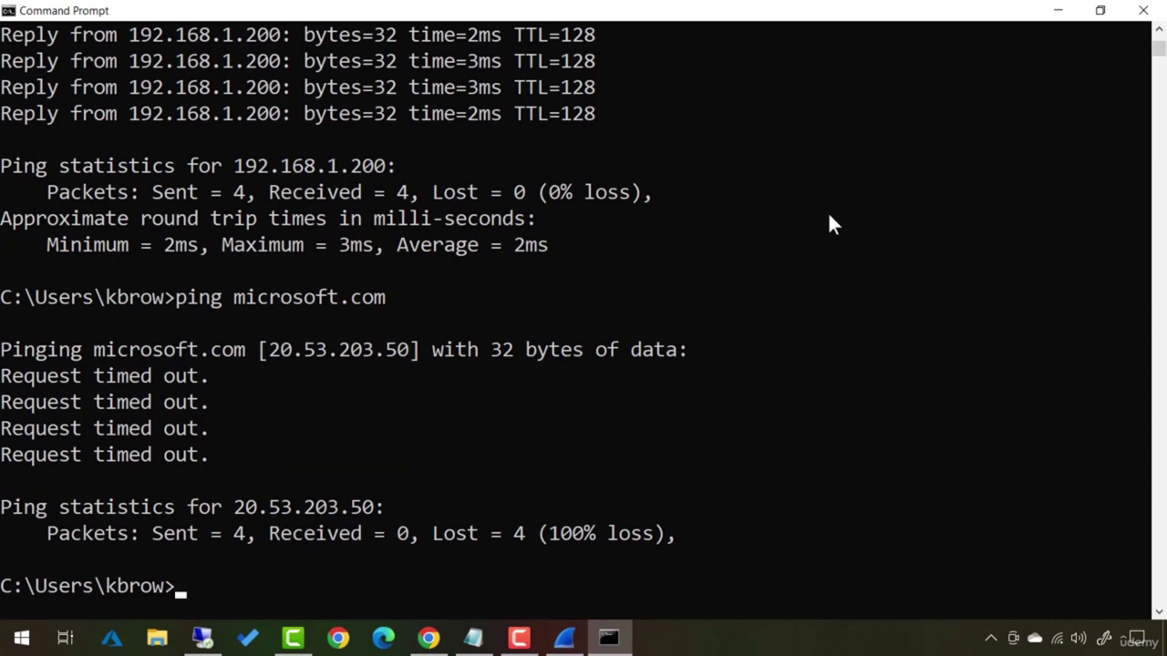
left_click(1057, 14)
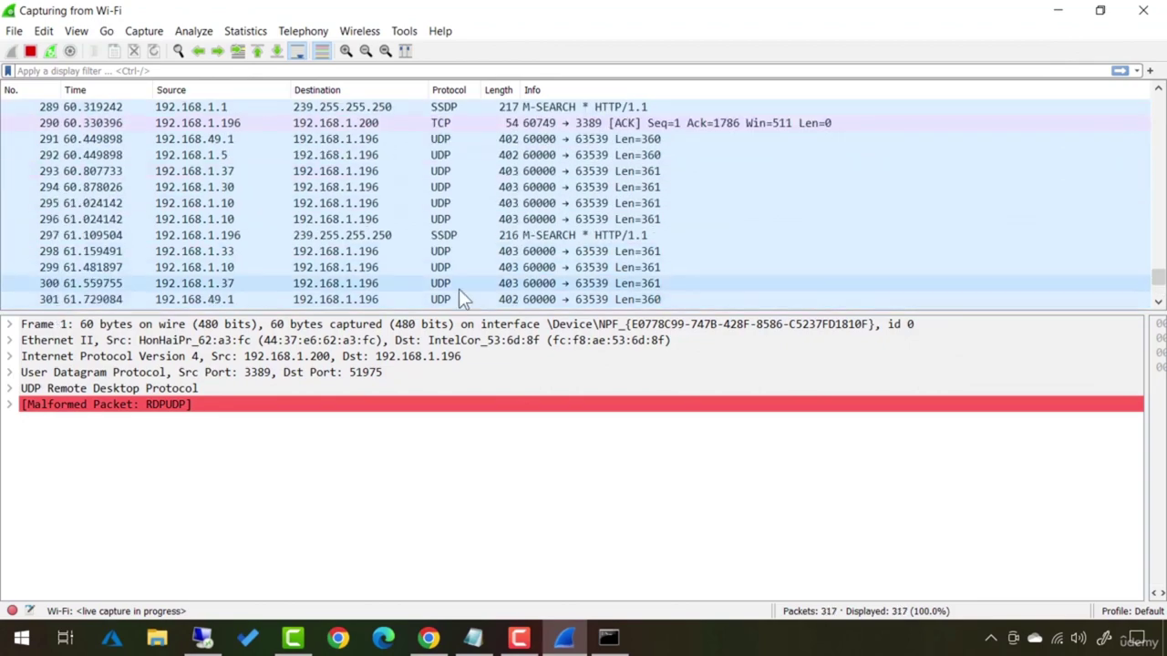
- Scroll the packet list back up and stop the Wi-Fi capture at 348 packets
left_click_drag(1156, 288, 1156, 170)
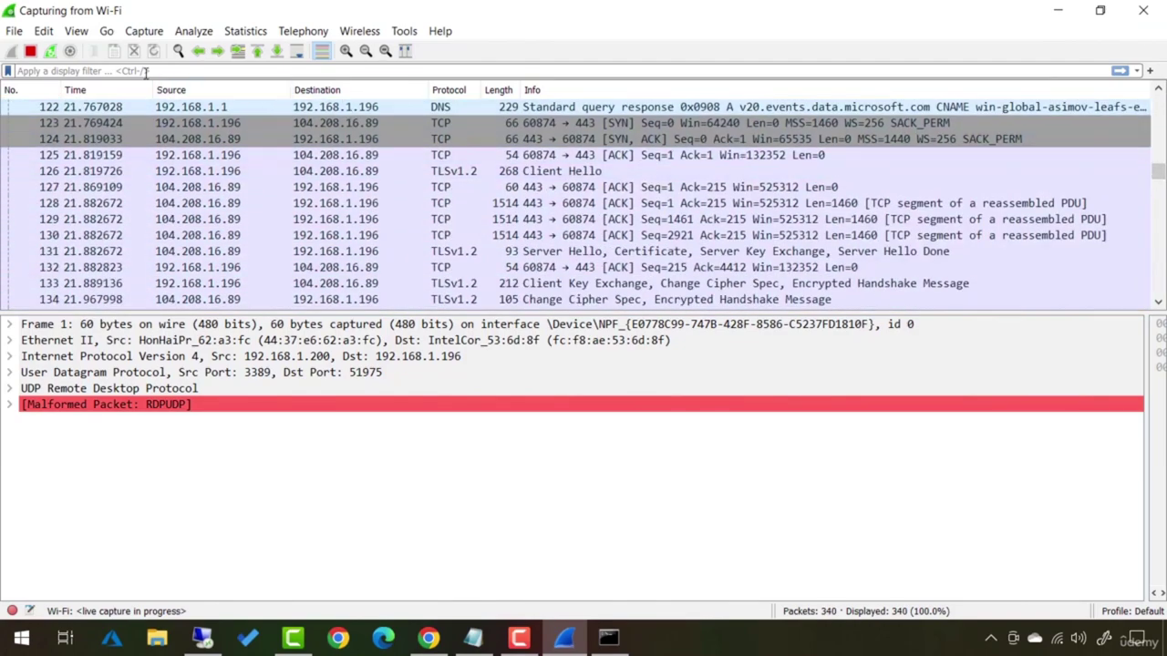
left_click(29, 52)
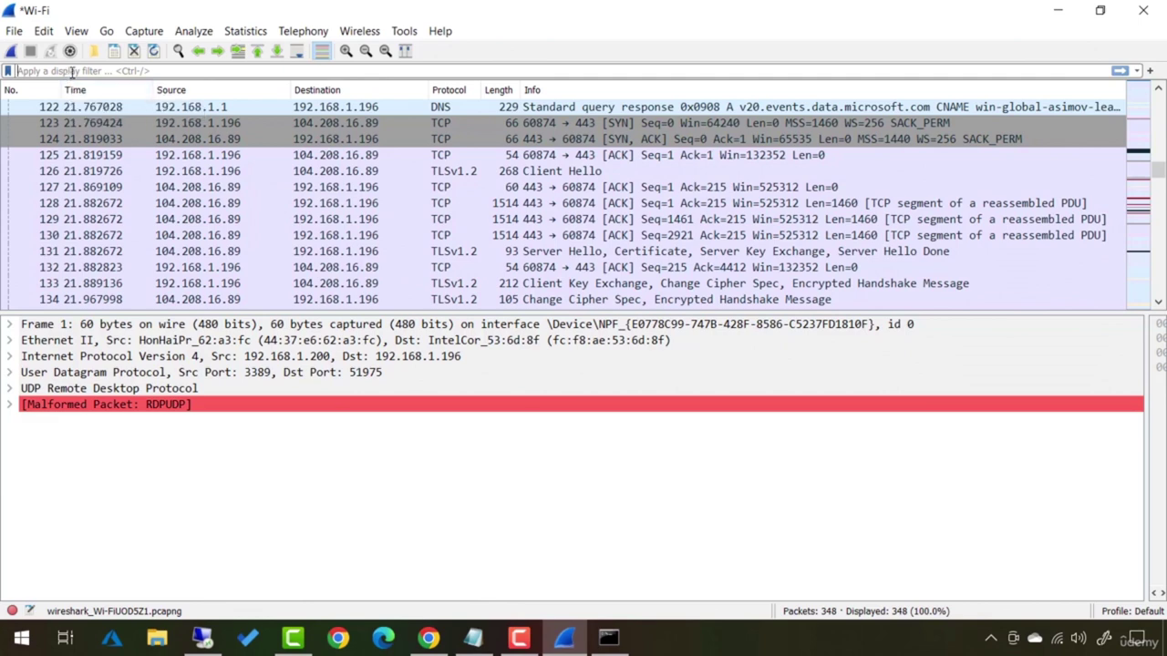
- Apply a 'dns' display filter so only the 6 DNS queries and responses remain
type("dns")
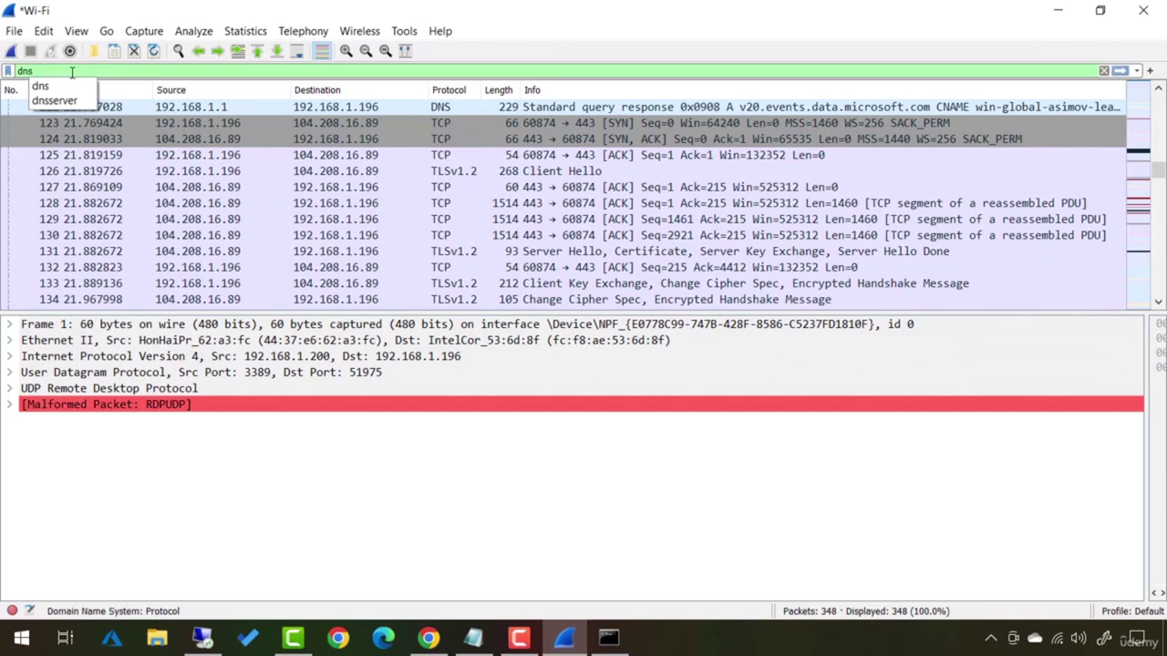
left_click(50, 87)
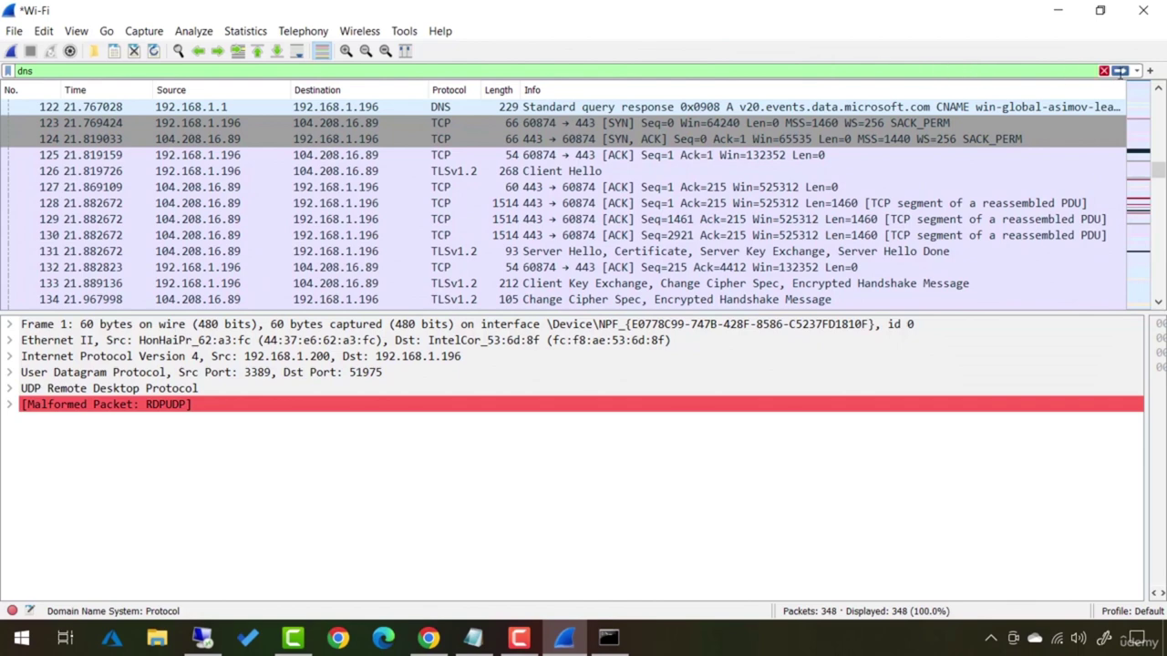
left_click(1119, 70)
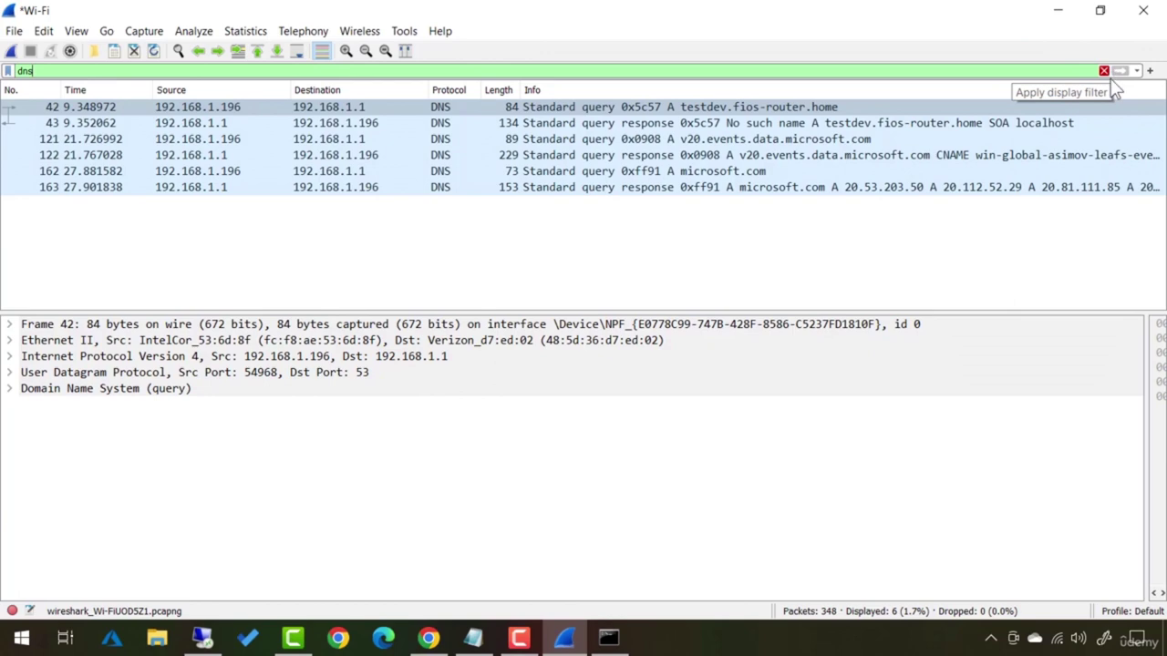
left_click(605, 641)
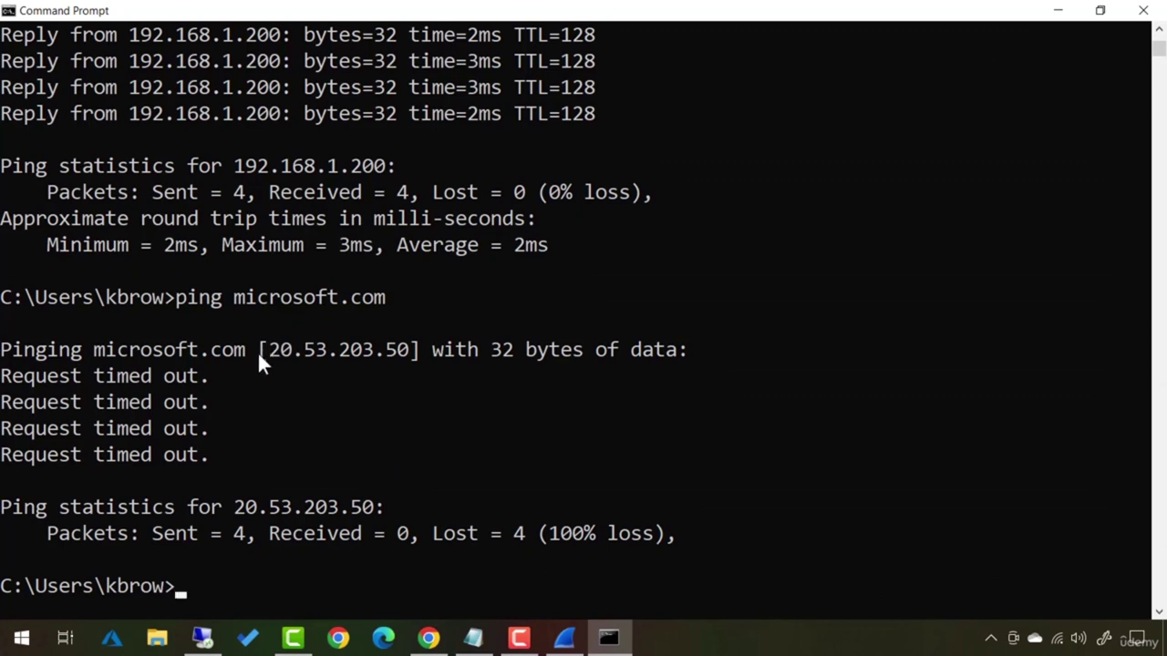
- Highlight the ping addresses 20.53.203.50 (microsoft.com) and 192.168.1.200 (TestDev), then view the filtered capture
left_click_drag(269, 351, 401, 363)
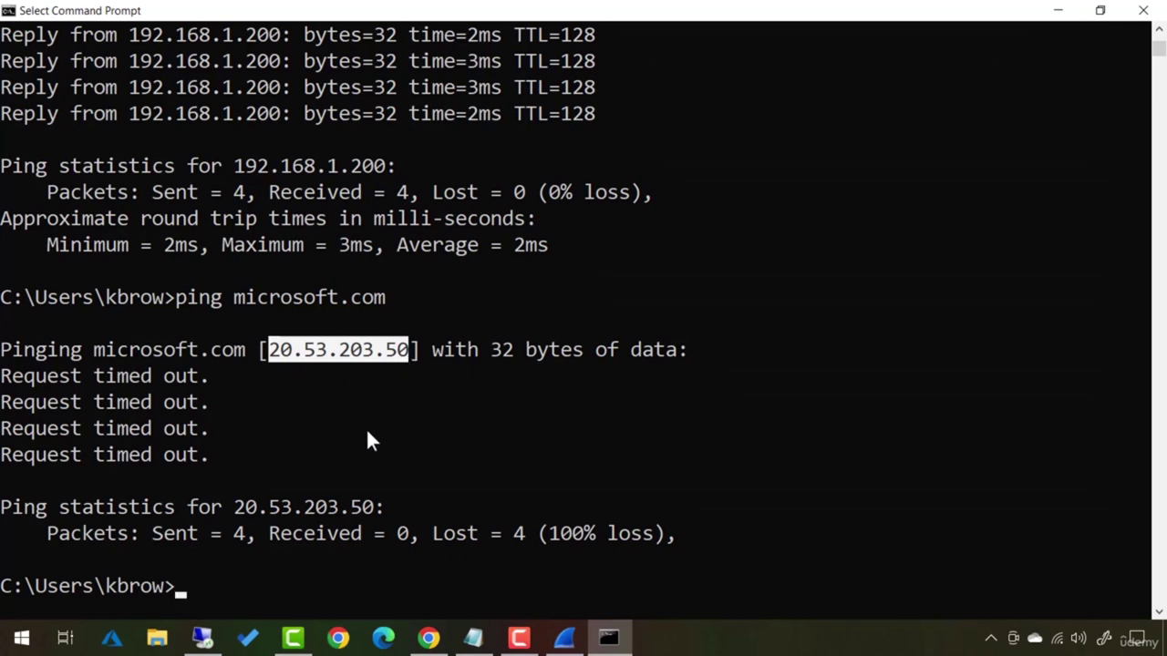
scroll(367, 433, "up", 3)
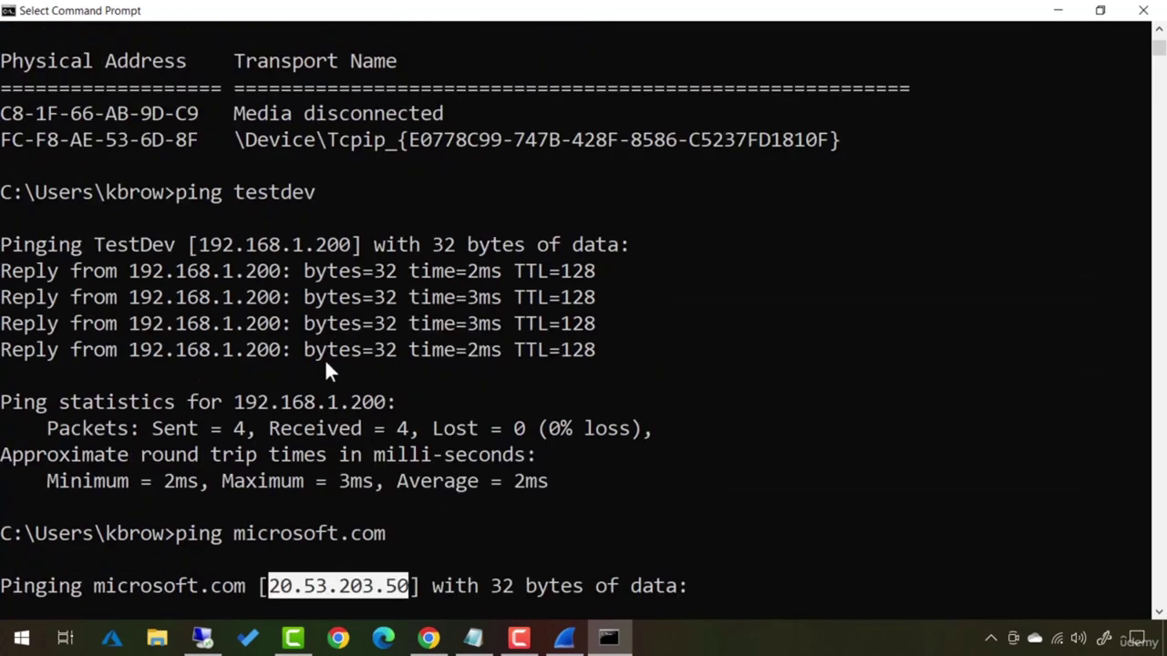
left_click_drag(192, 245, 347, 256)
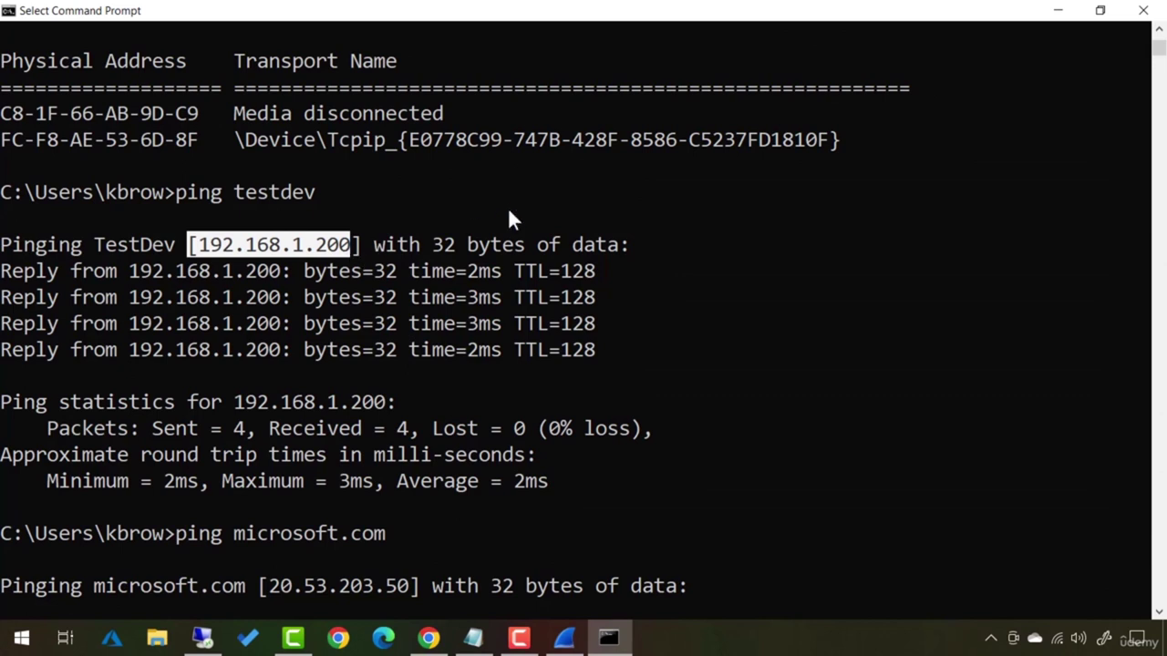
left_click(1059, 13)
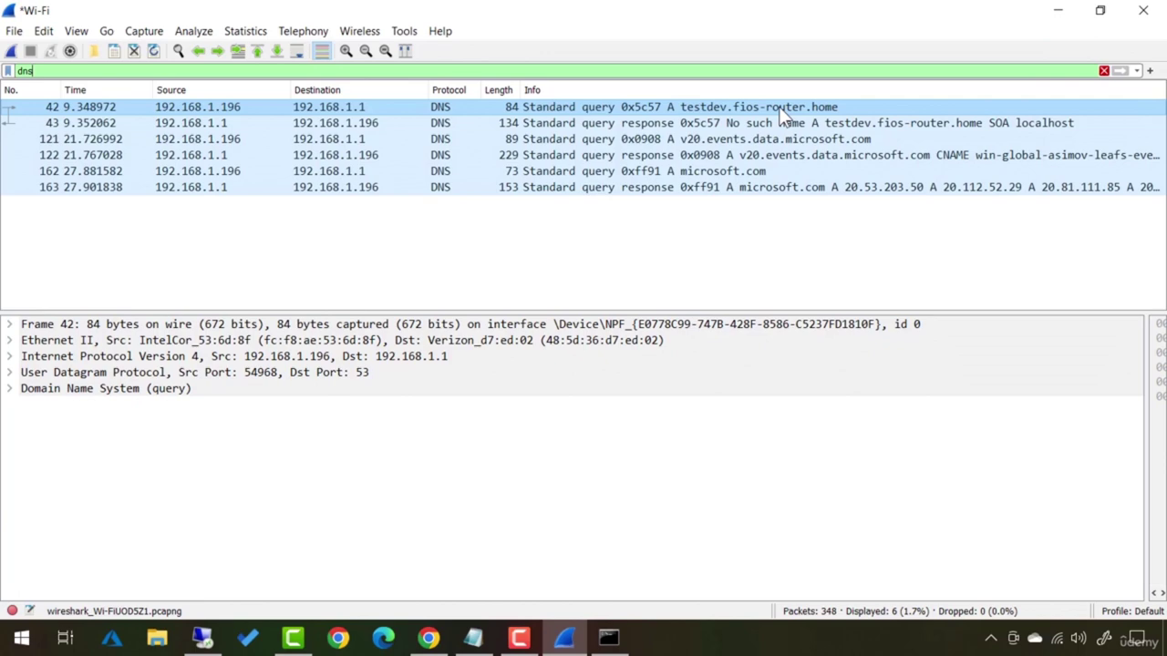
- Run ipconfig to show the Wi-Fi adapter at 192.168.1.196 with gateway 192.168.1.1
left_click(608, 637)
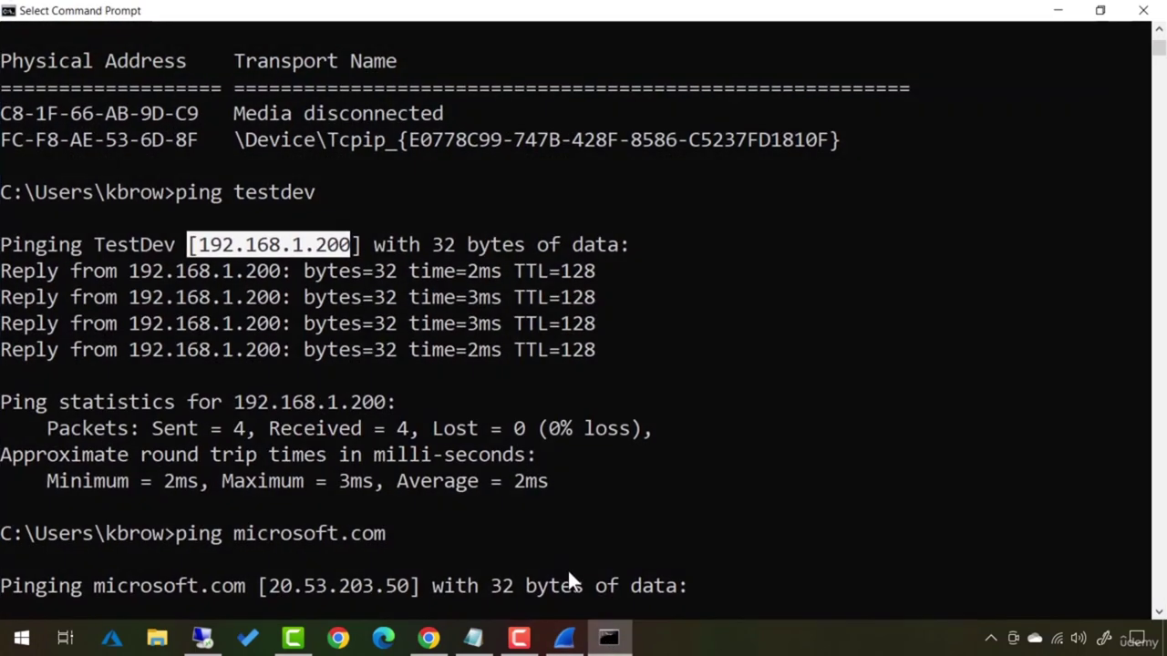
scroll(523, 508, "up", 1)
scroll(523, 508, "down", 1)
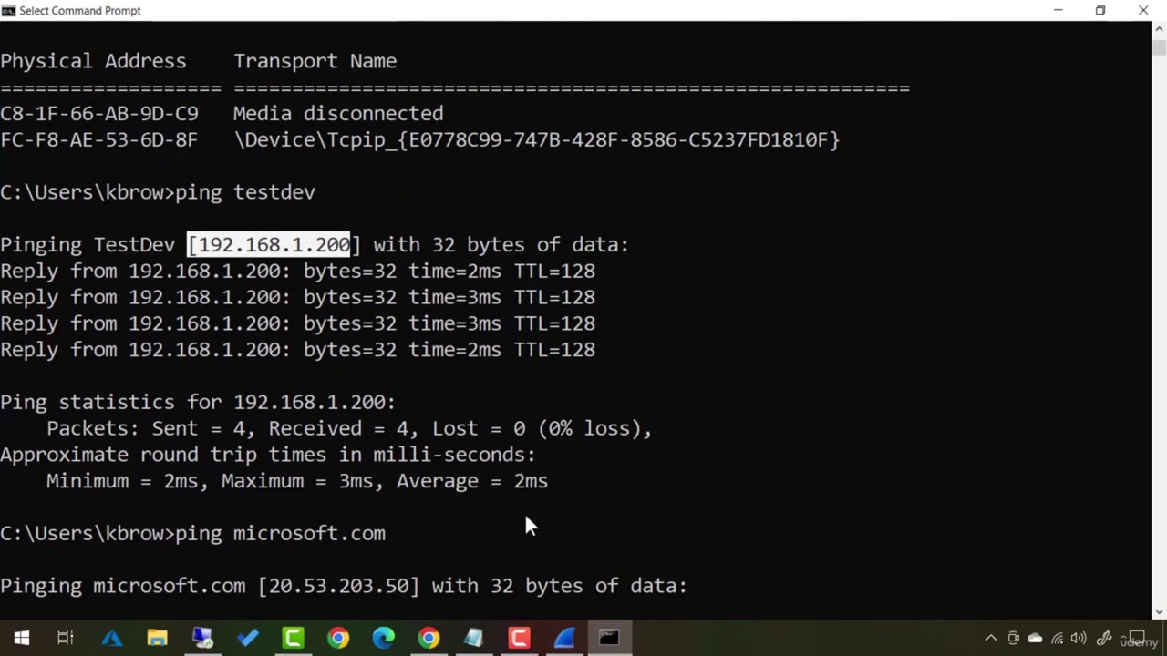
type("ipconfig")
key("Return")
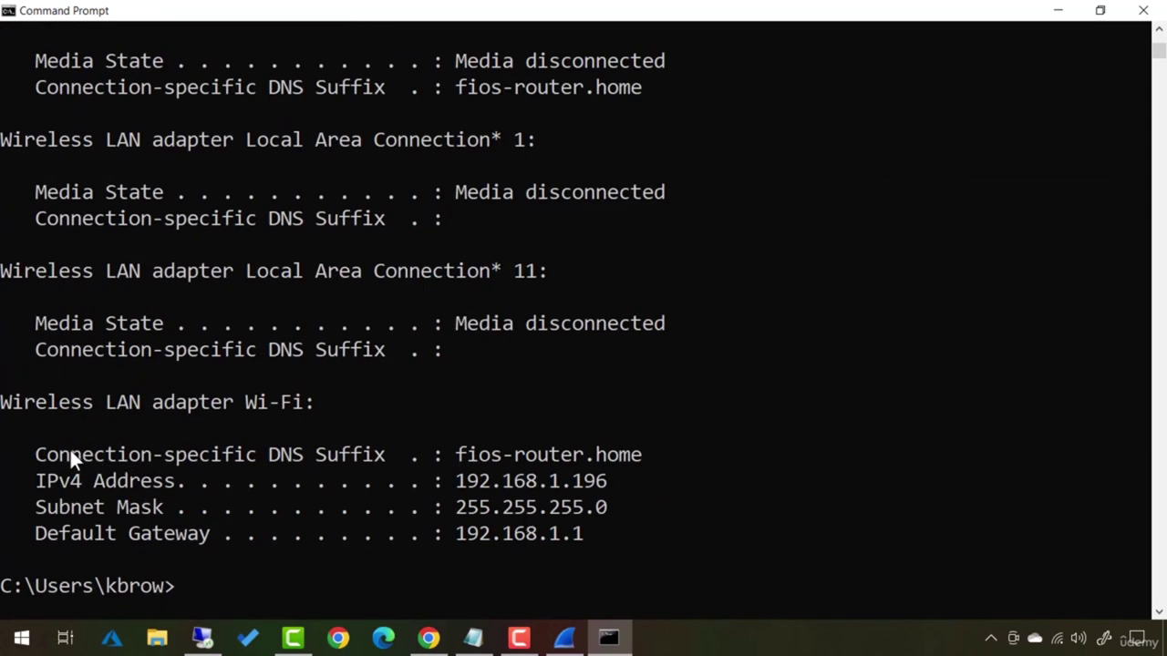
- Highlight the Wi-Fi DNS suffix fios-router.home, then reveal Wireshark's DNS packet 42
left_click_drag(26, 452, 648, 458)
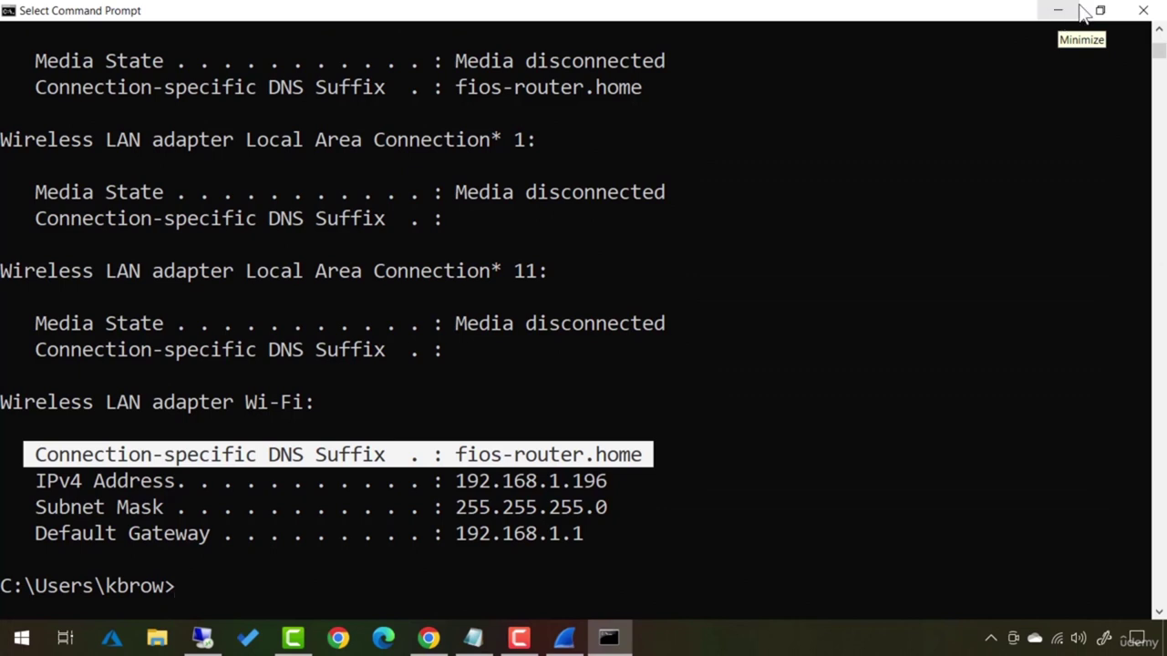
left_click(1058, 11)
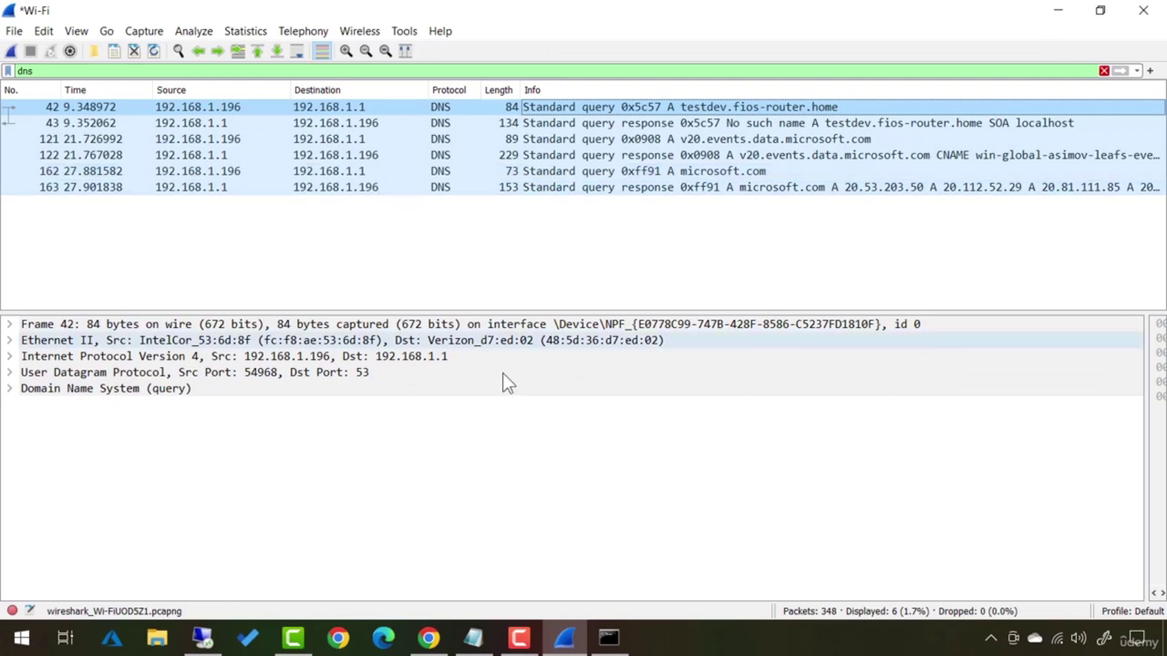
- Run ipconfig /all and highlight the DNS Servers line showing 192.168.1.1
left_click(608, 637)
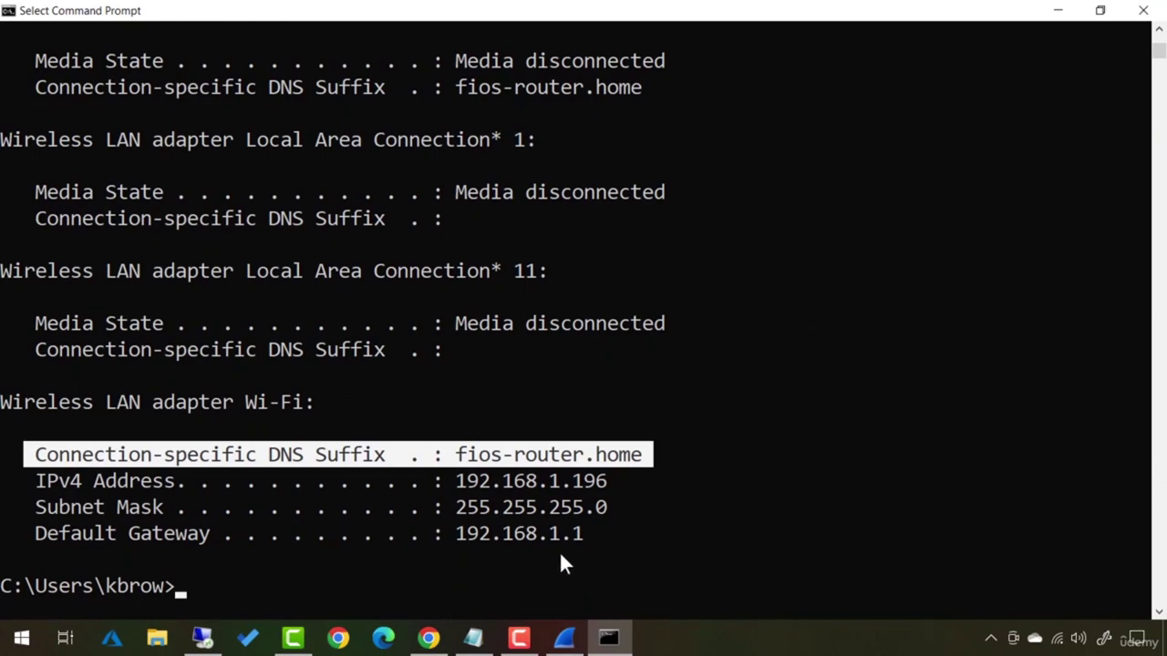
type("ipconfig")
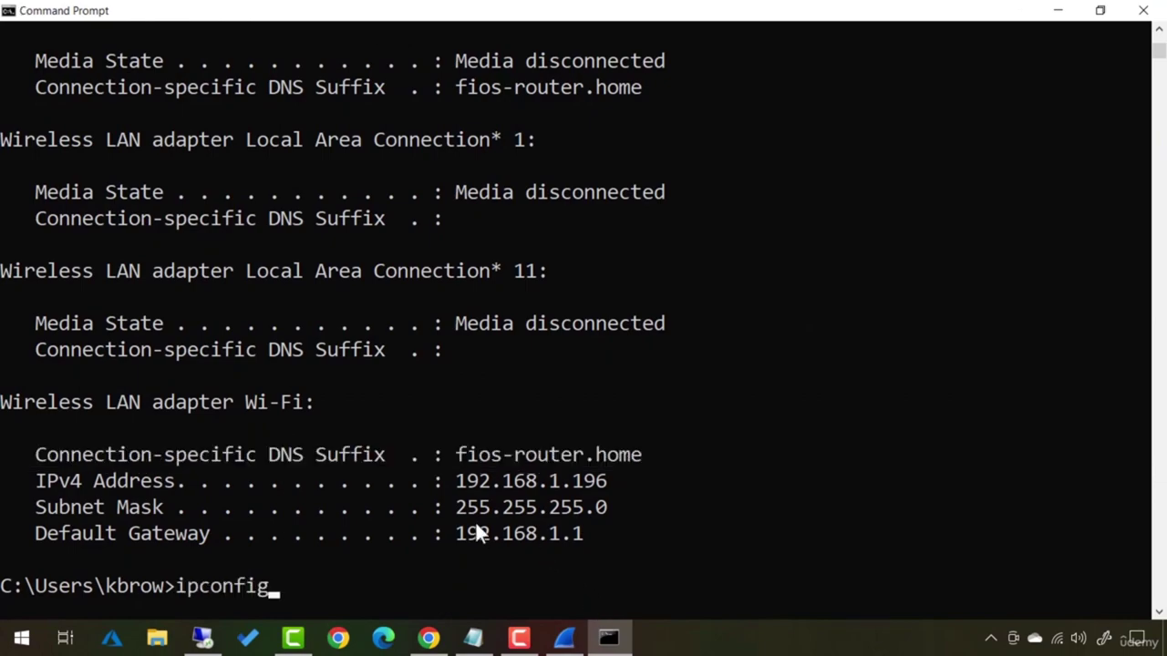
type("/all")
key("Return")
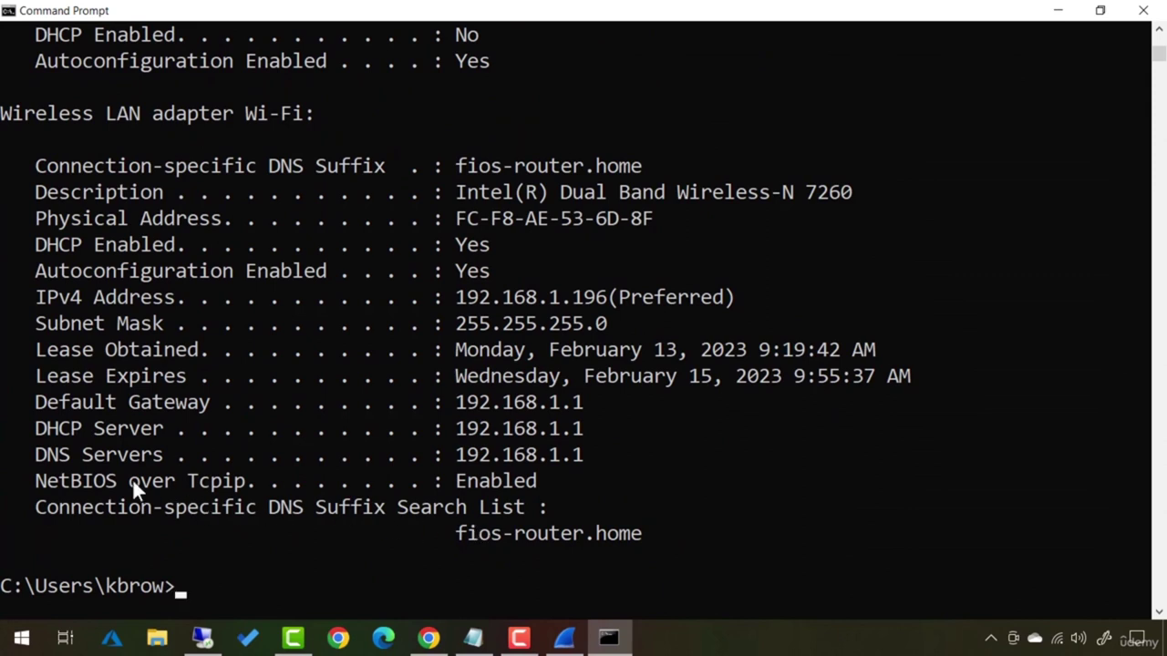
left_click_drag(27, 454, 594, 450)
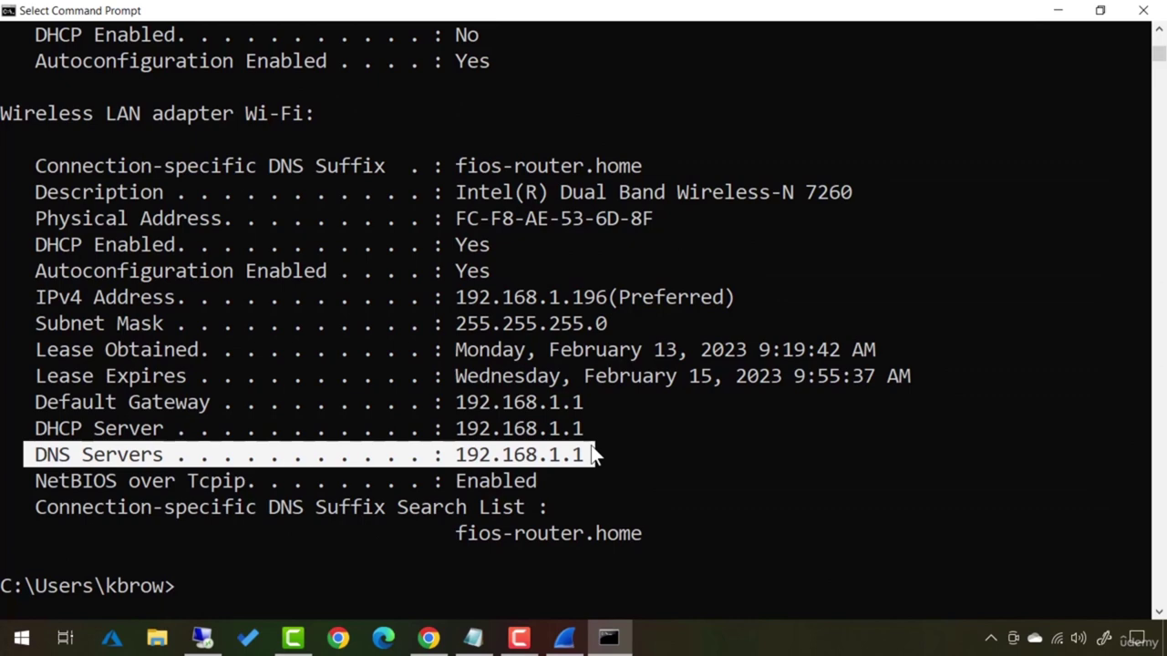
left_click(1056, 13)
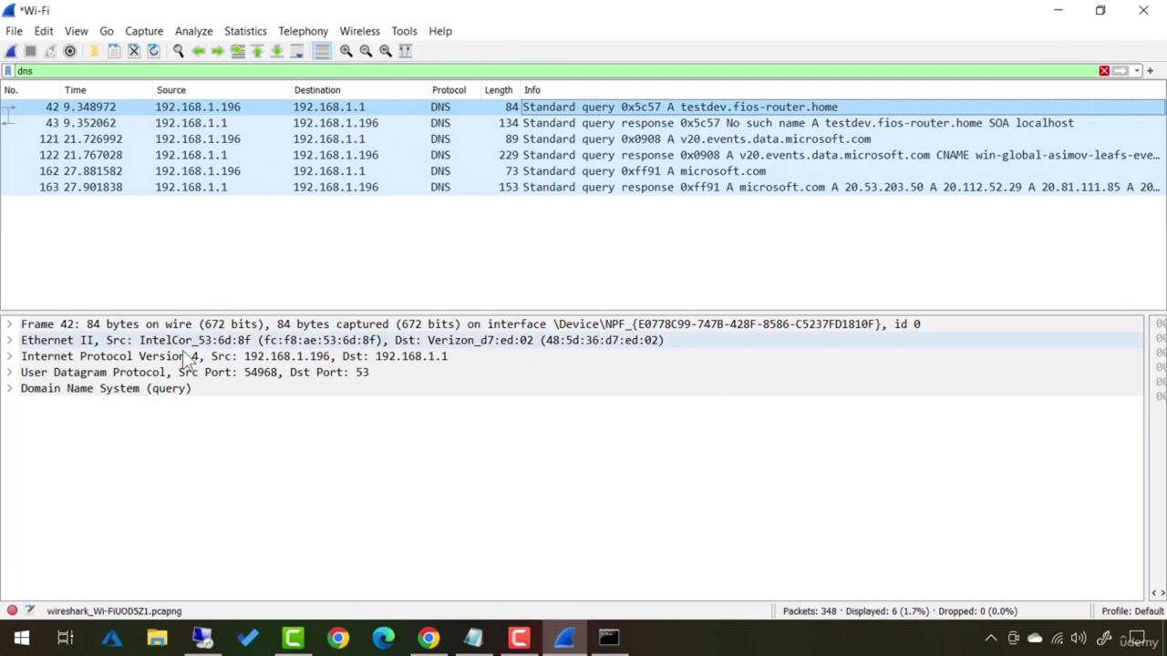
- Expand packet 42's DNS query details (ID 0x5c57, response in 43), then select packet 163
left_click(11, 390)
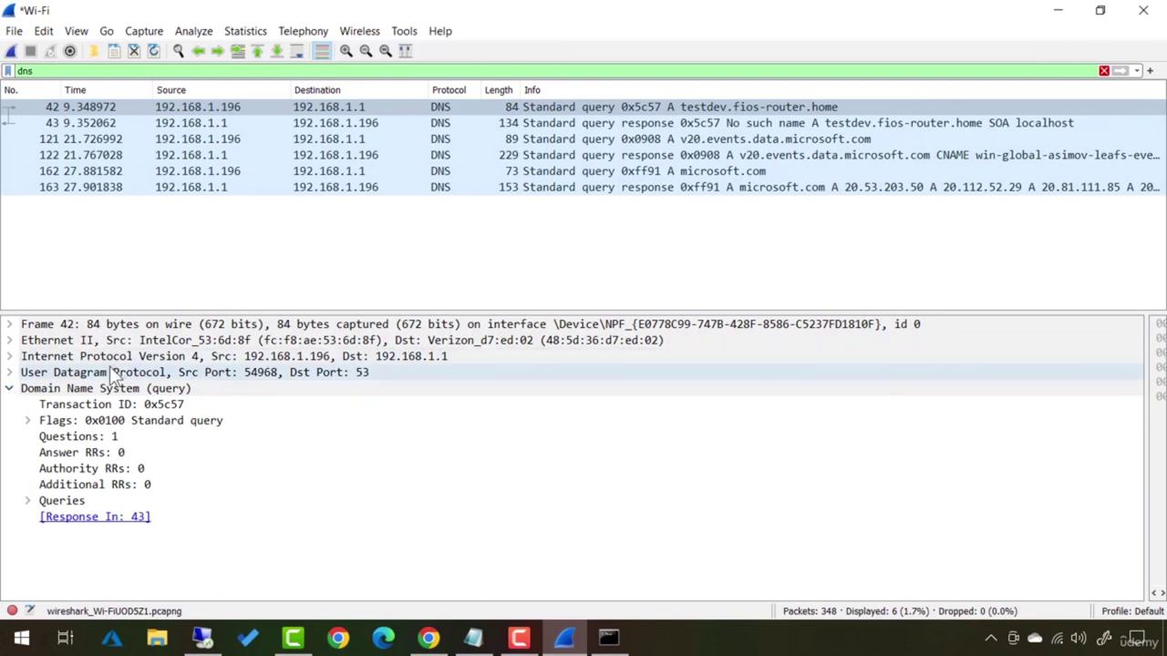
left_click(269, 193)
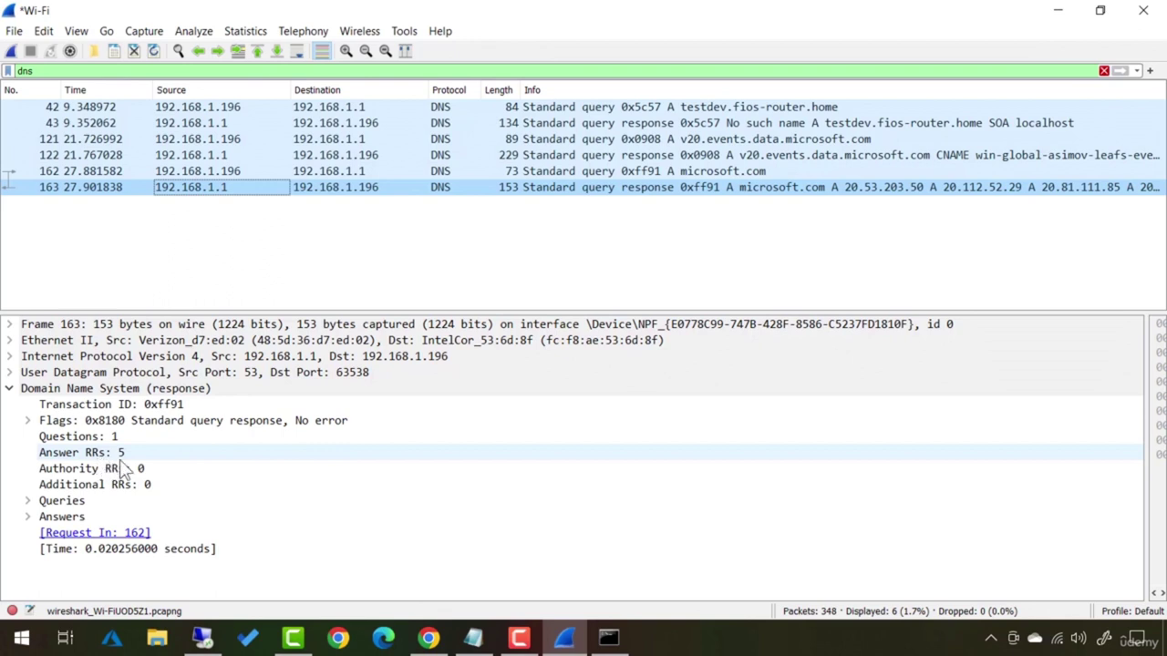
- Expand packet 163's Queries and Answers to list the microsoft.com A records from 20.53.203.50
left_click(28, 502)
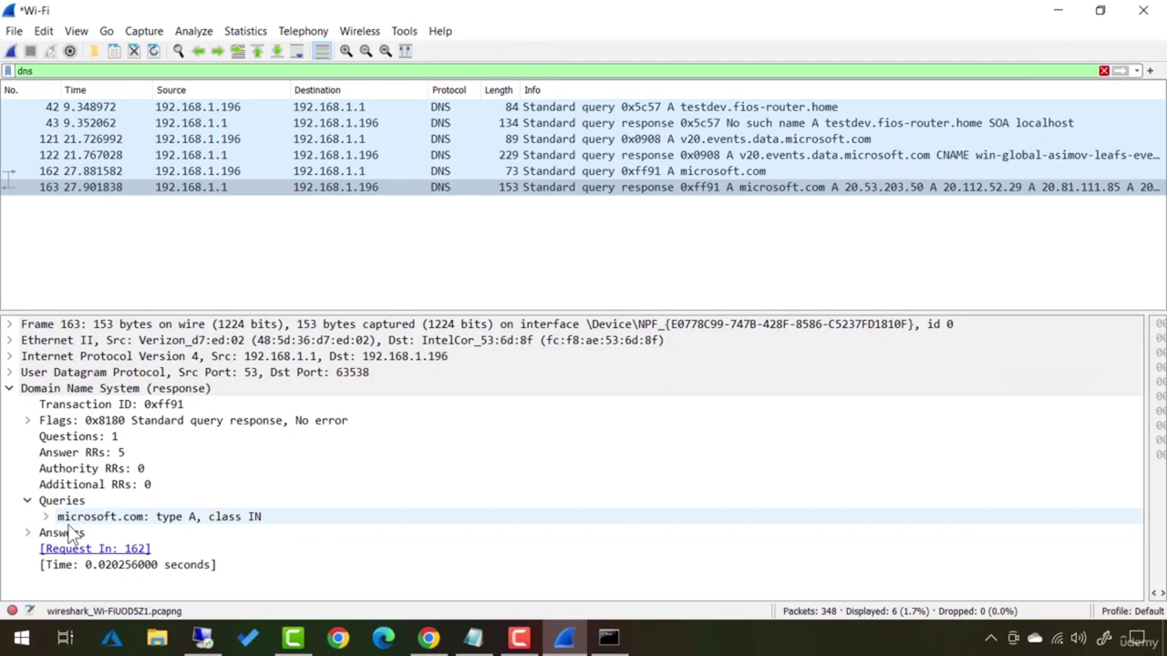
left_click(32, 536)
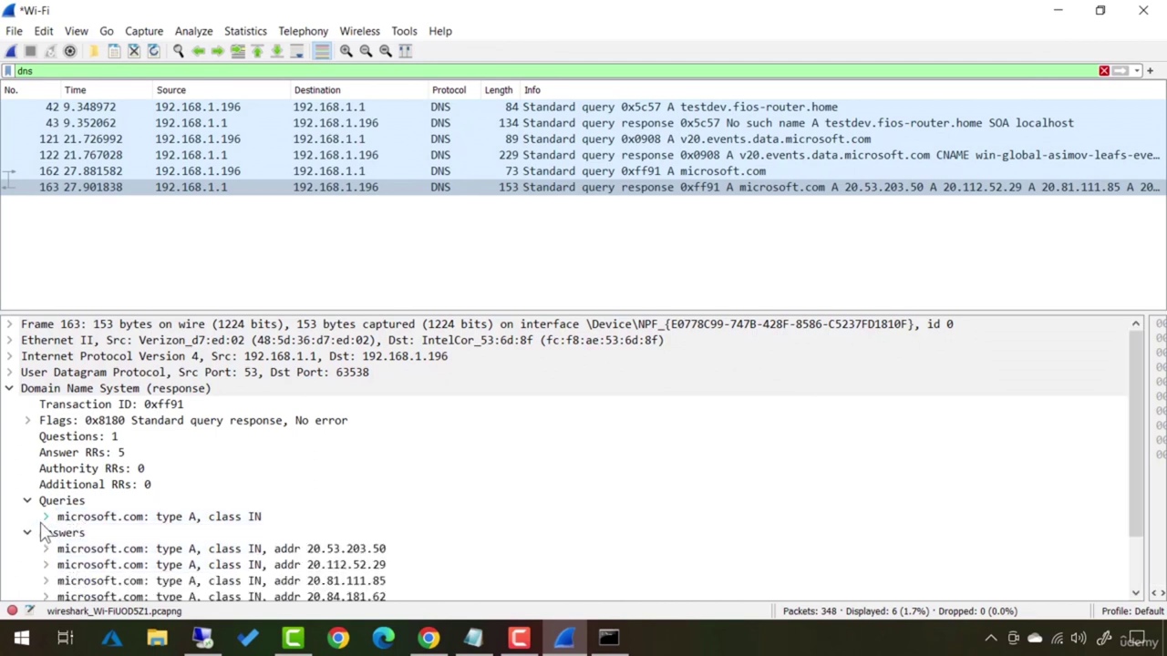
scroll(45, 533, "down", 1)
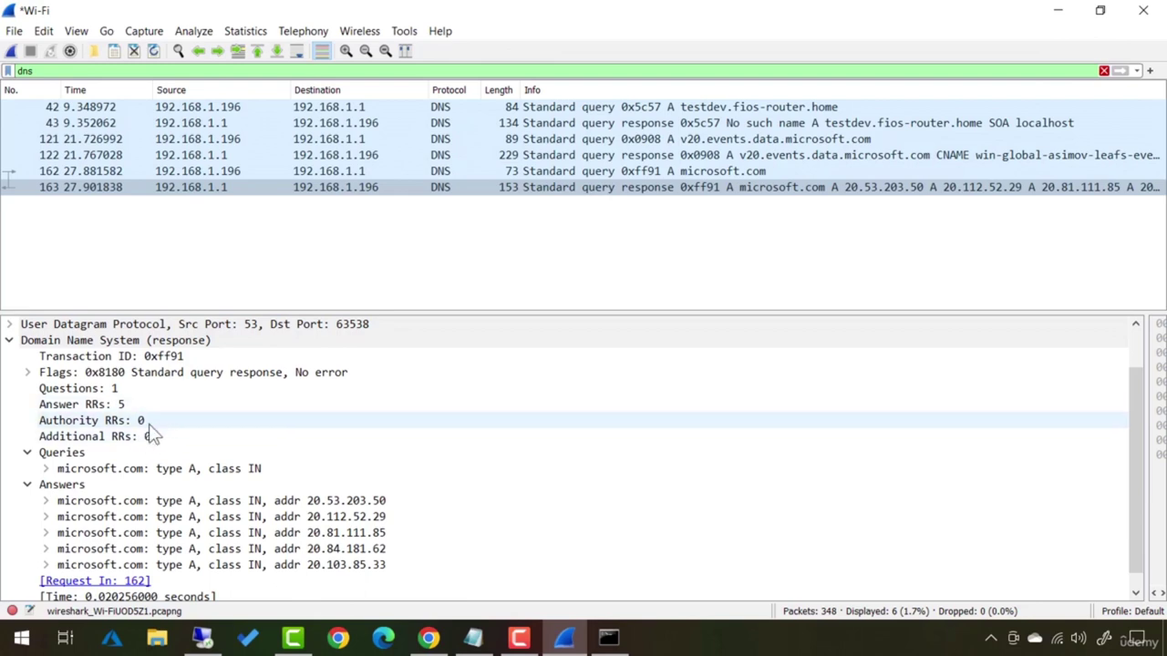
- Run nslookup microsoft.com to get its five addresses from server 192.168.1.1
left_click(608, 637)
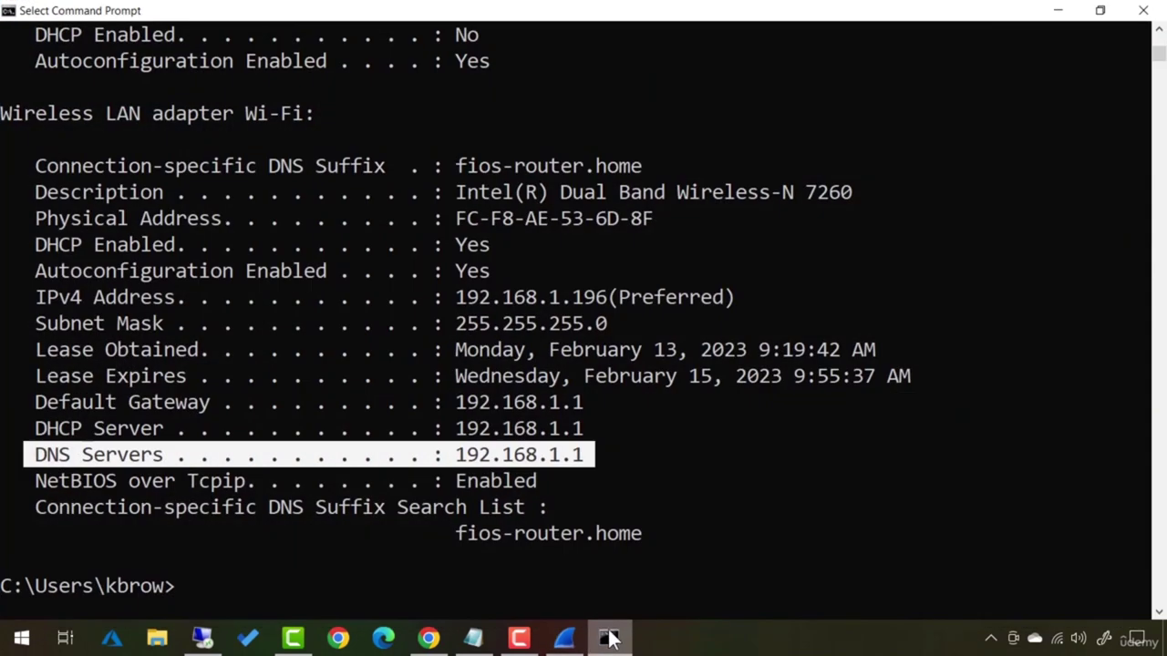
type("nsl")
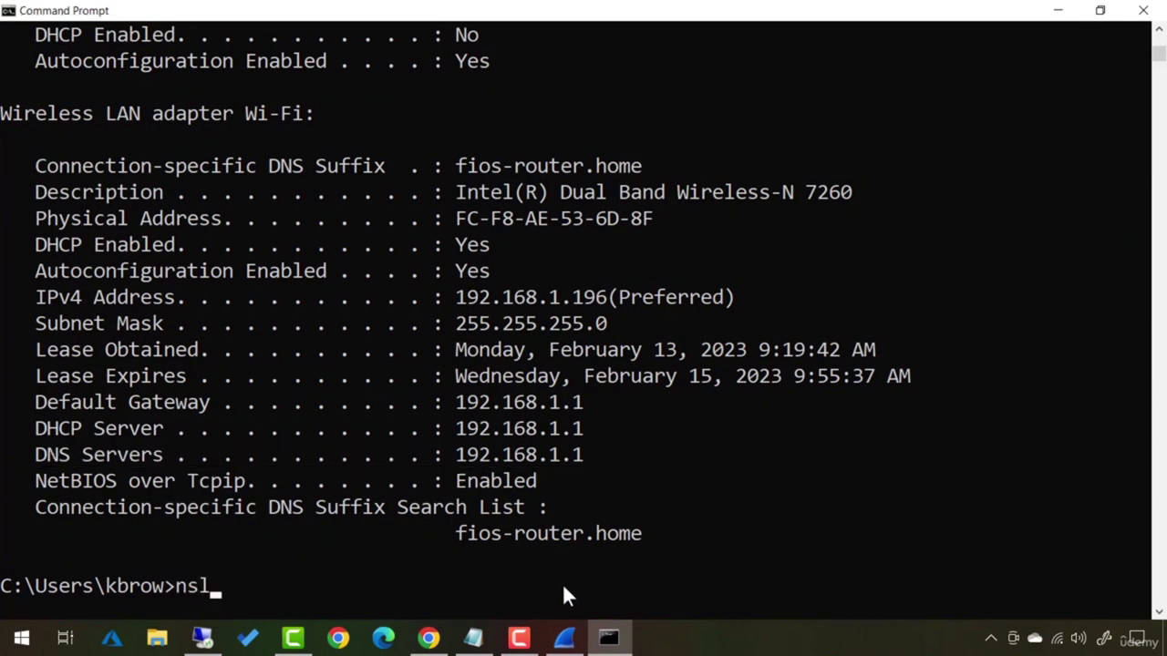
type("ookup microsoft.com")
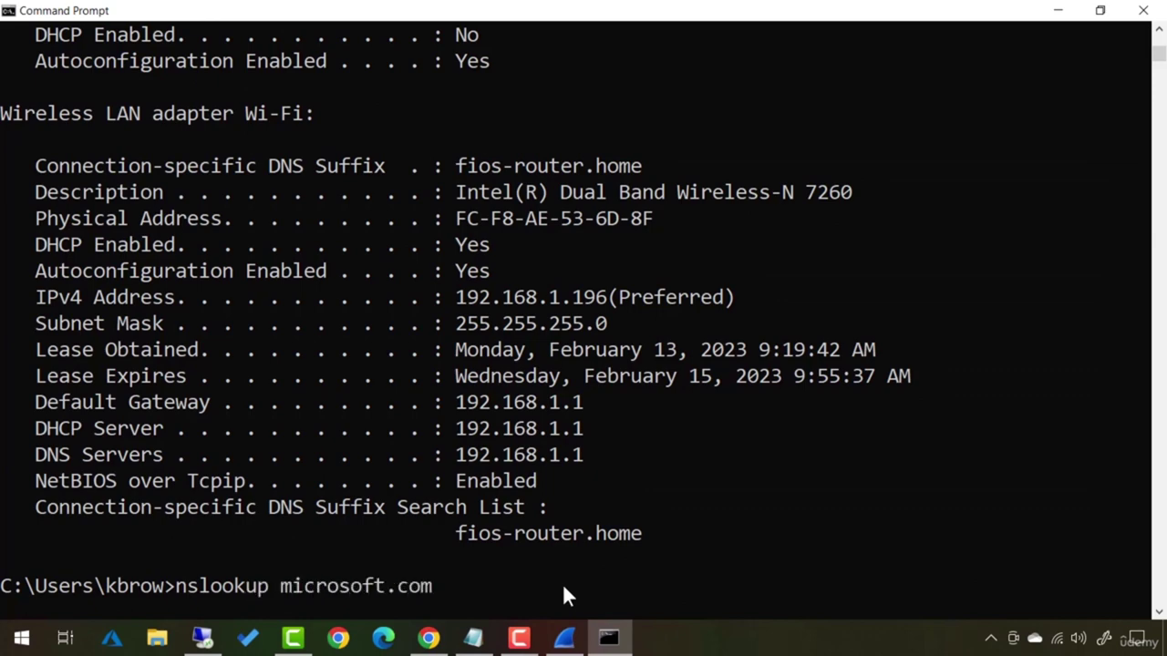
key("Return")
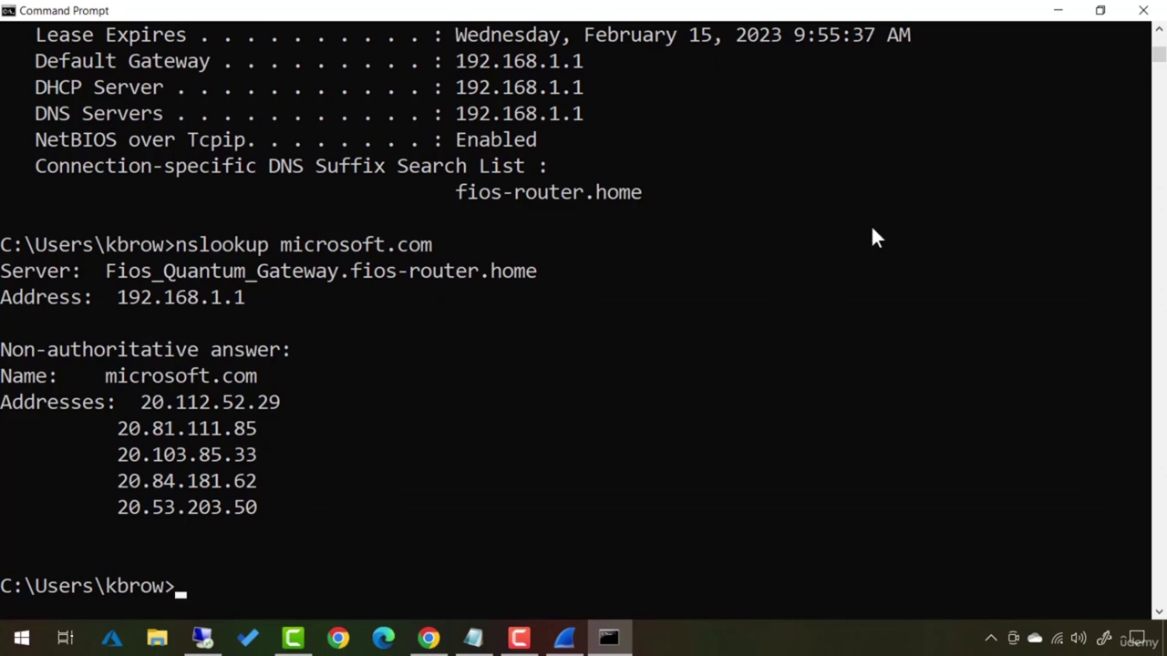
- Select packet 43 to show the No such name answer for testdev.fios-router.home
left_click(1059, 13)
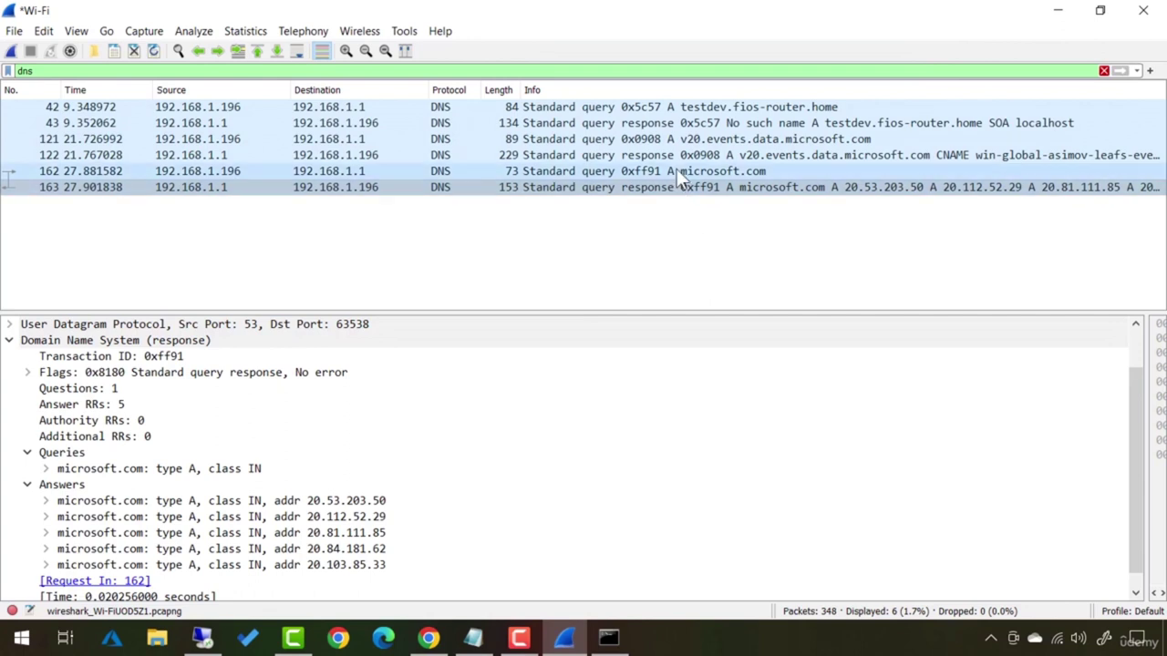
left_click(558, 123)
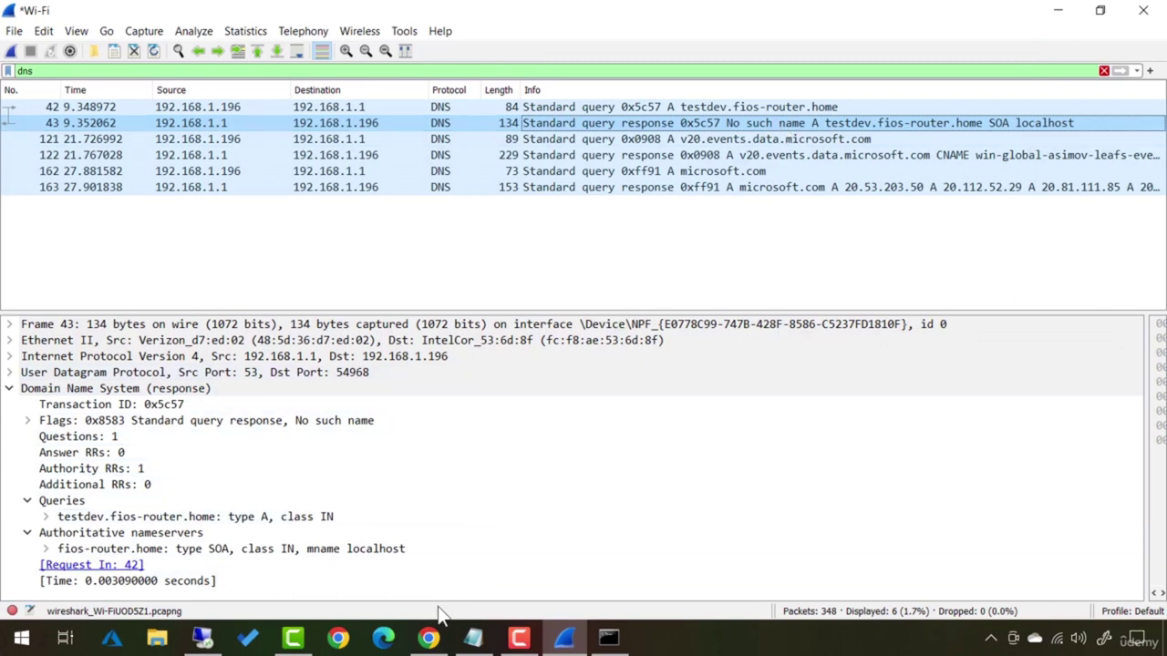
mouse_move(434, 640)
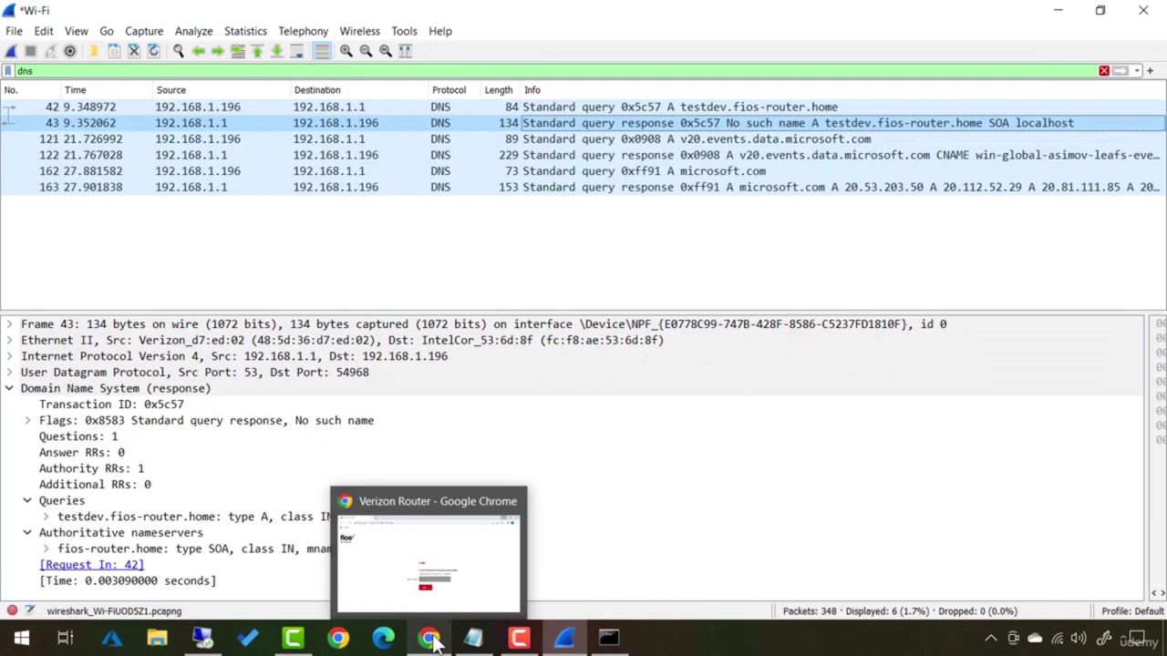
- Log in to the Verizon Fios router admin and go to Advanced > DNS Server host table
left_click(434, 641)
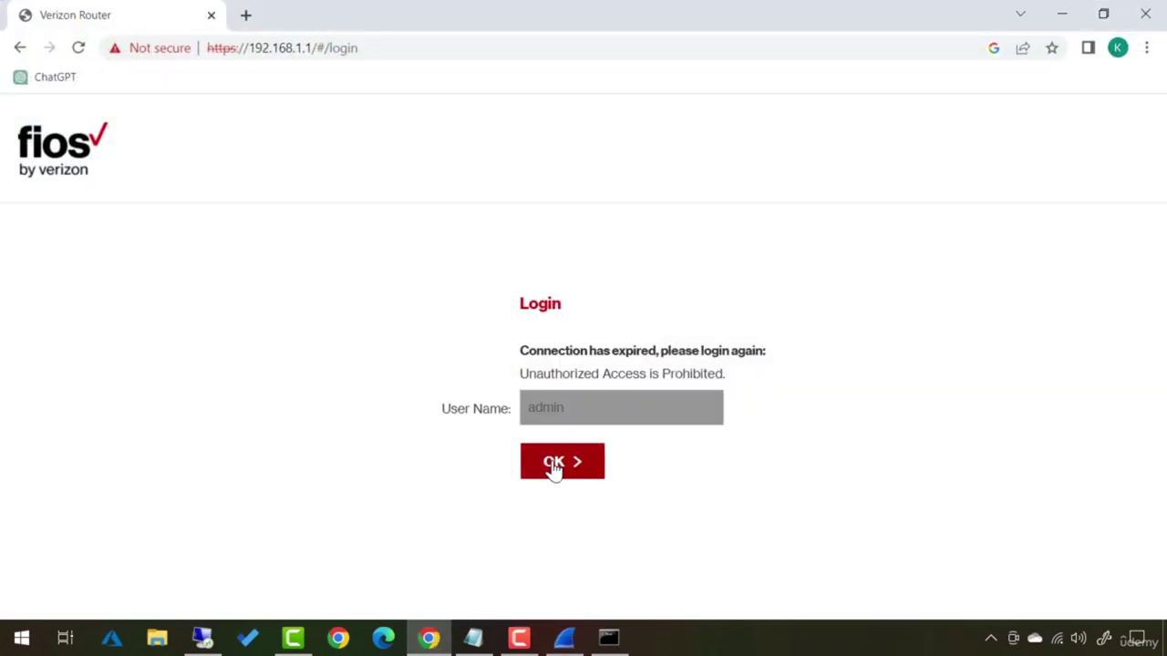
left_click(554, 464)
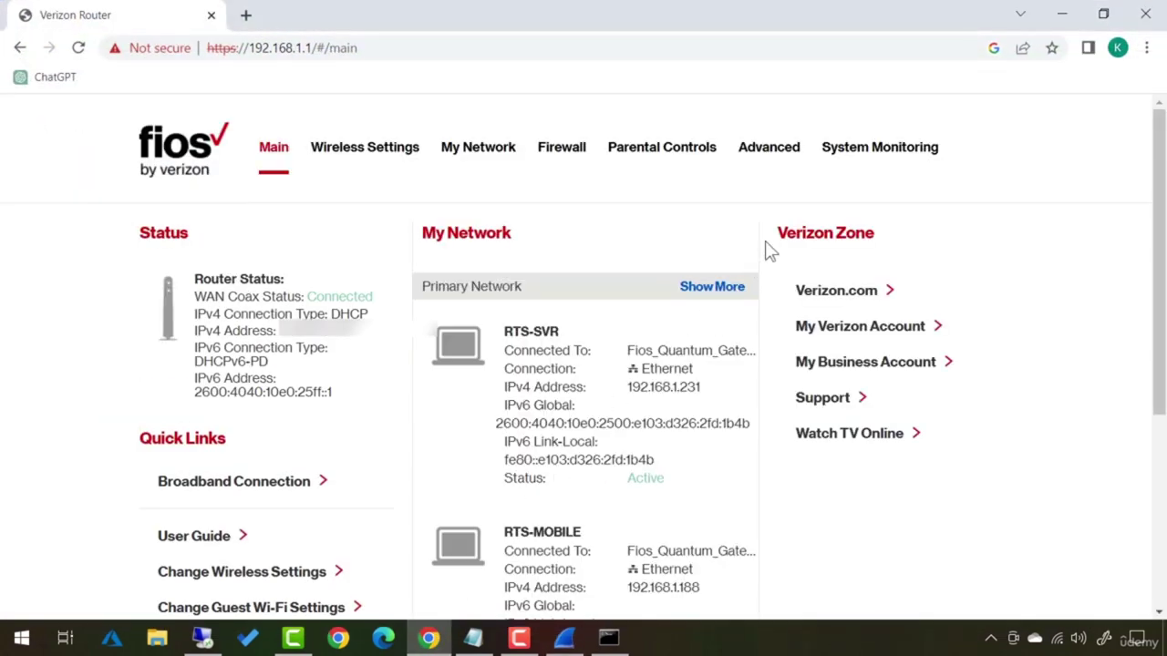
left_click(771, 153)
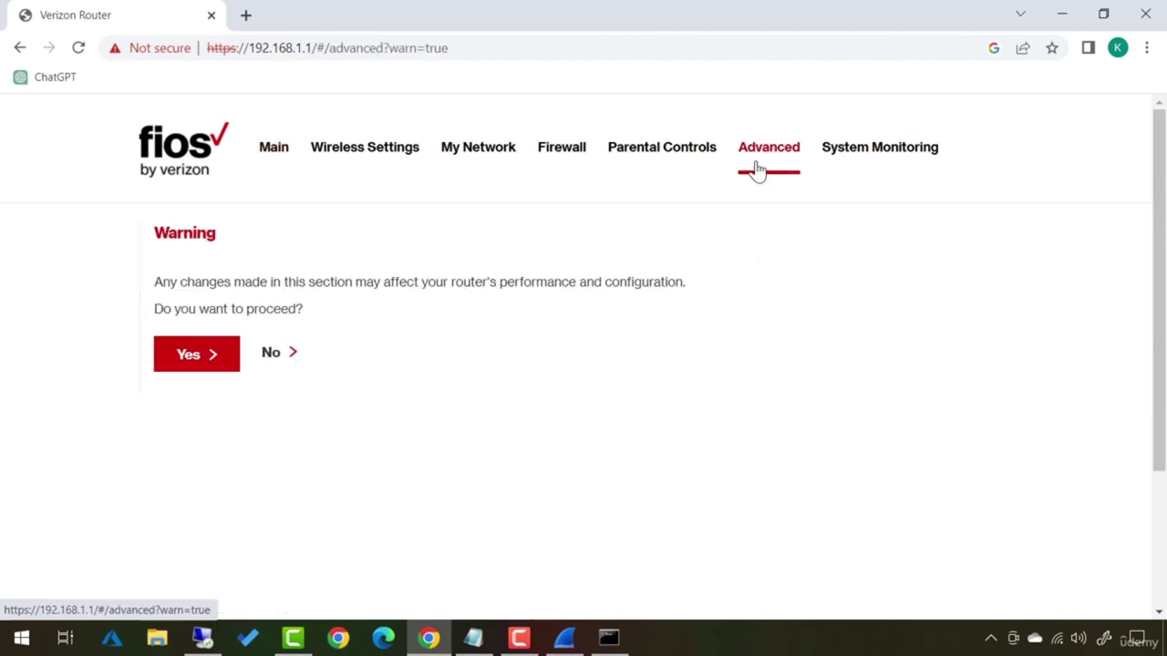
left_click(221, 355)
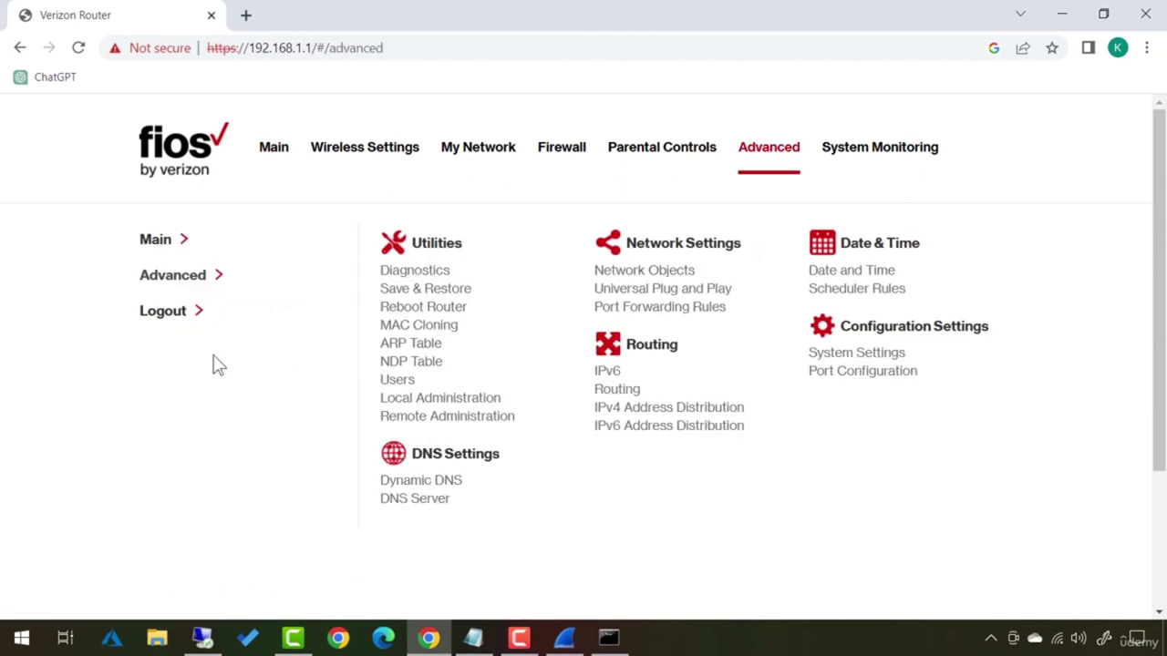
left_click(395, 500)
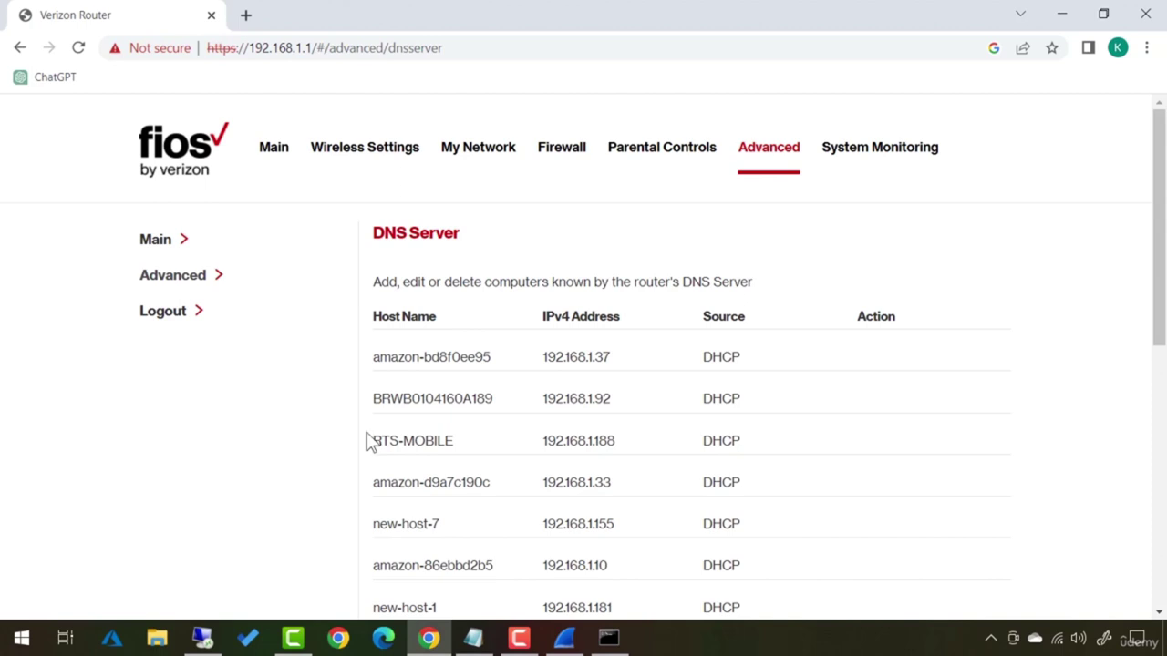
- Add a new DNS host entry named testdev
scroll(369, 440, "down", 6)
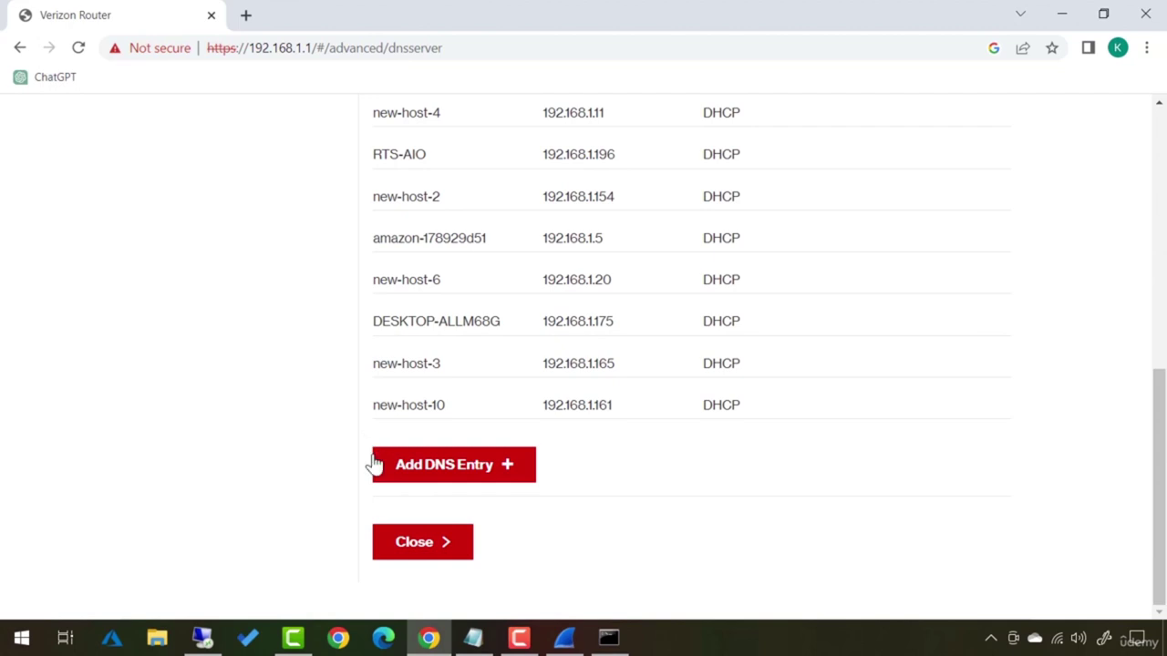
left_click(409, 473)
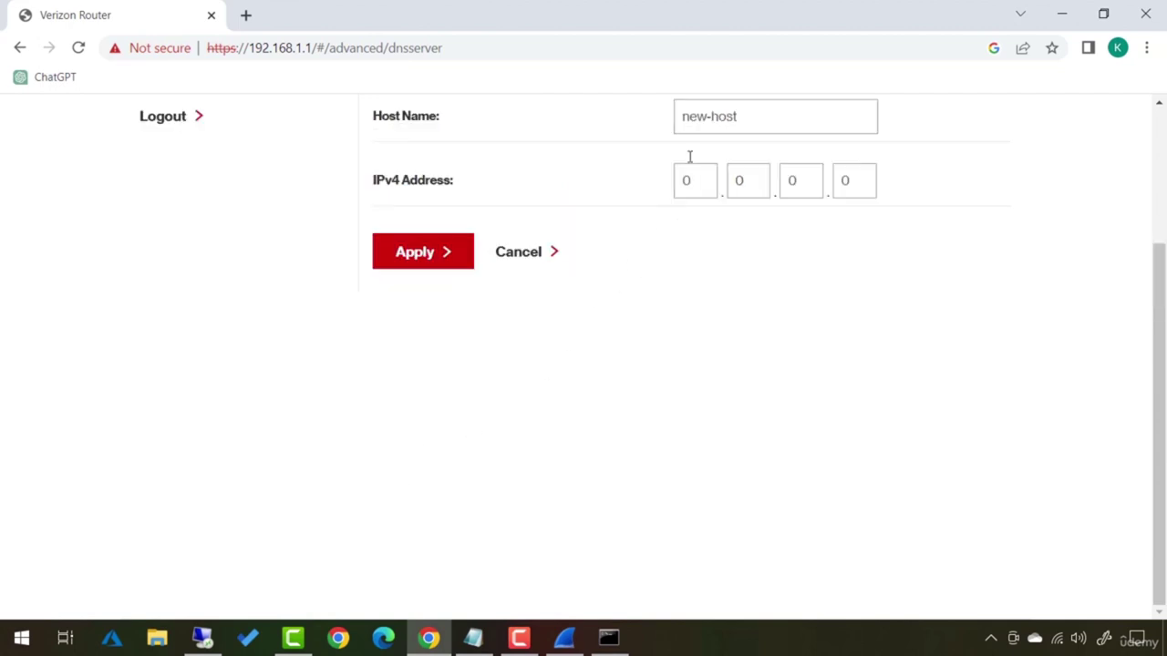
left_click(714, 118)
type("test")
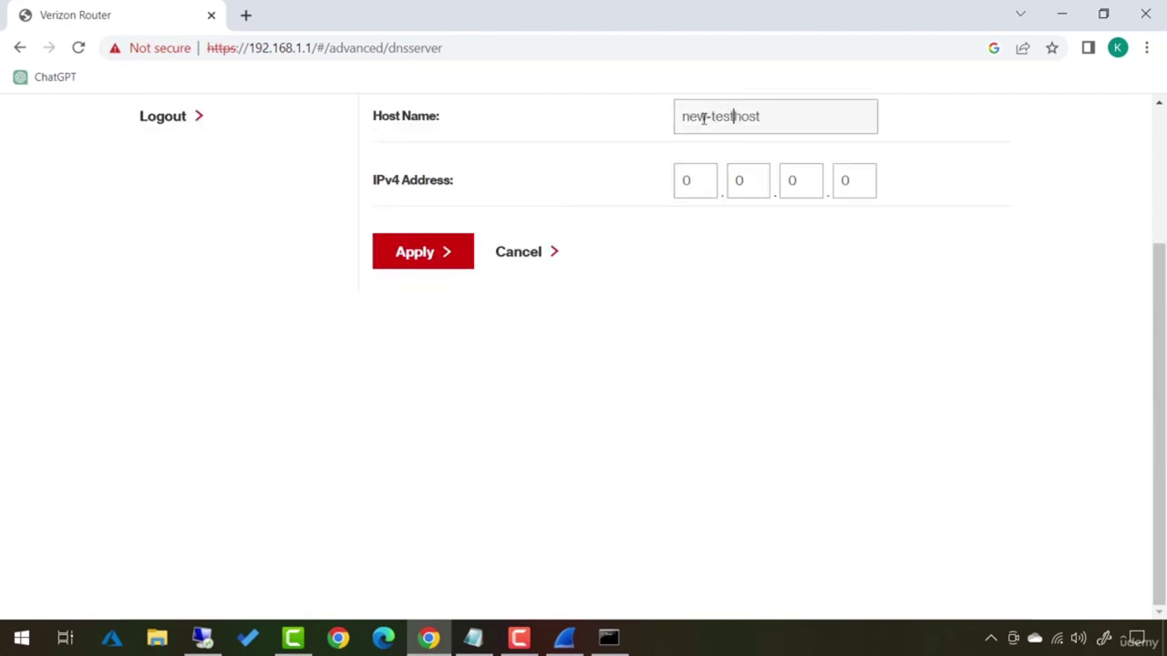
left_click_drag(775, 125, 612, 131)
type("testdev")
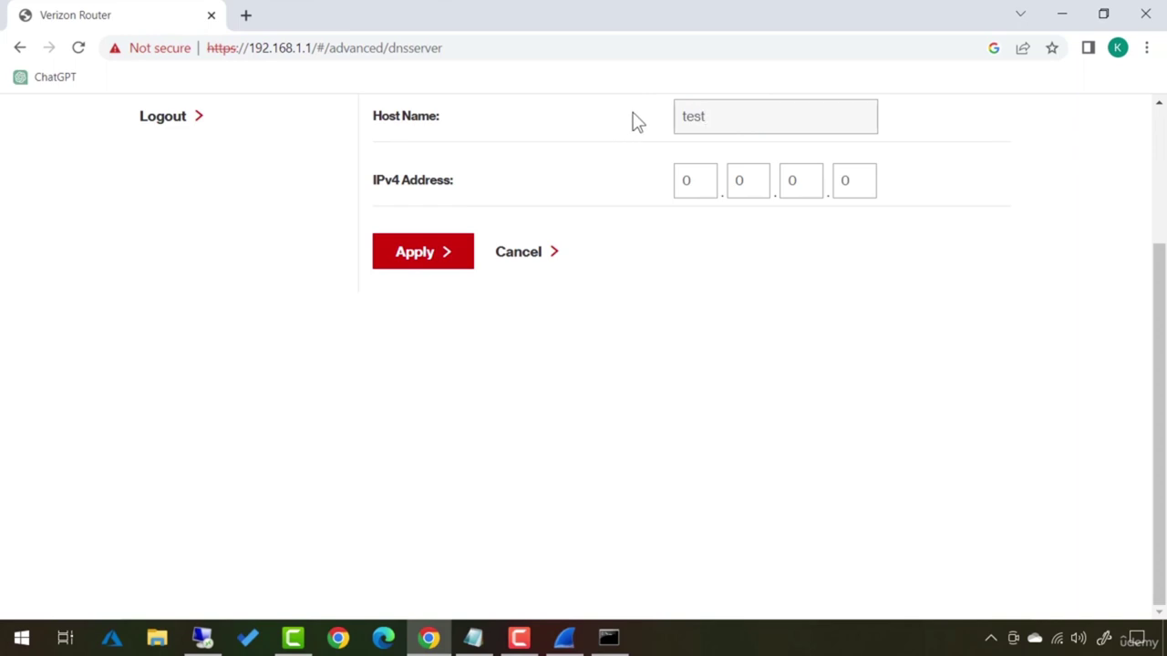
- Give the testdev entry the address 192.168.1.200, apply it, and return to Wireshark
left_click(686, 180)
type("19")
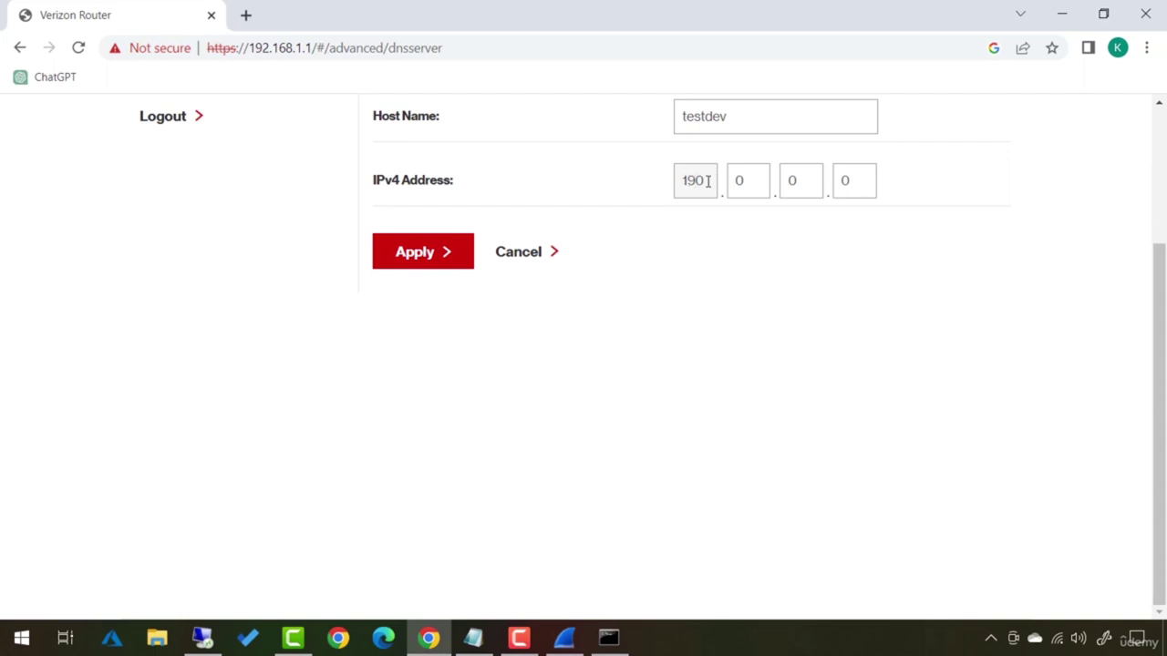
left_click_drag(708, 180, 672, 203)
type("192.168.1.2")
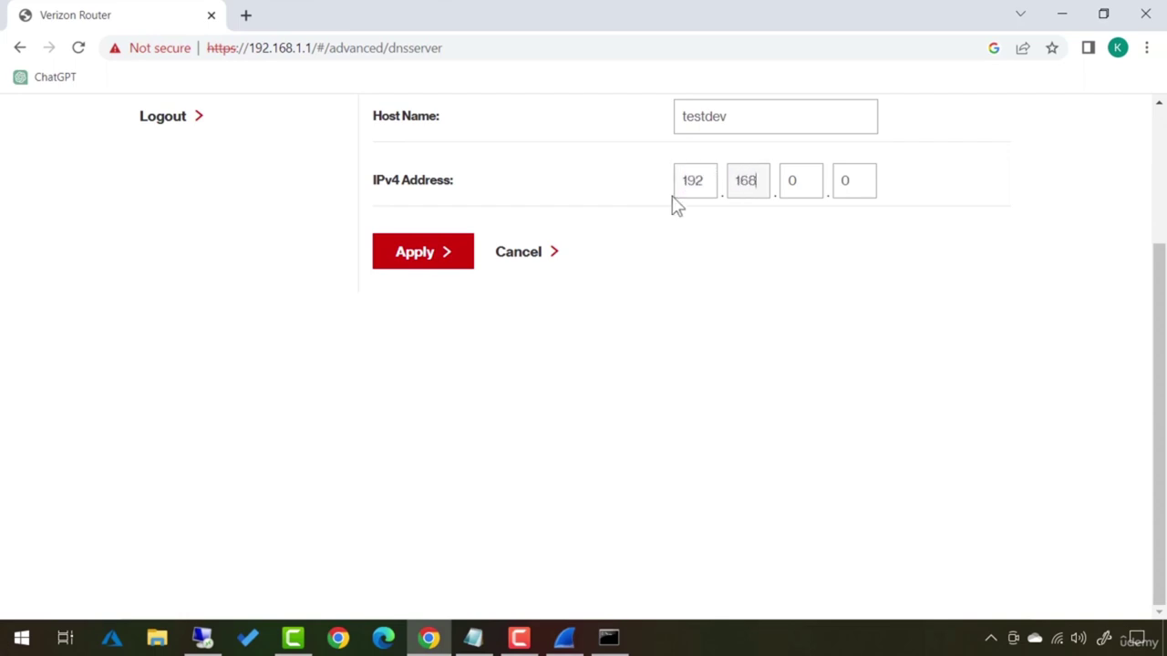
type("00")
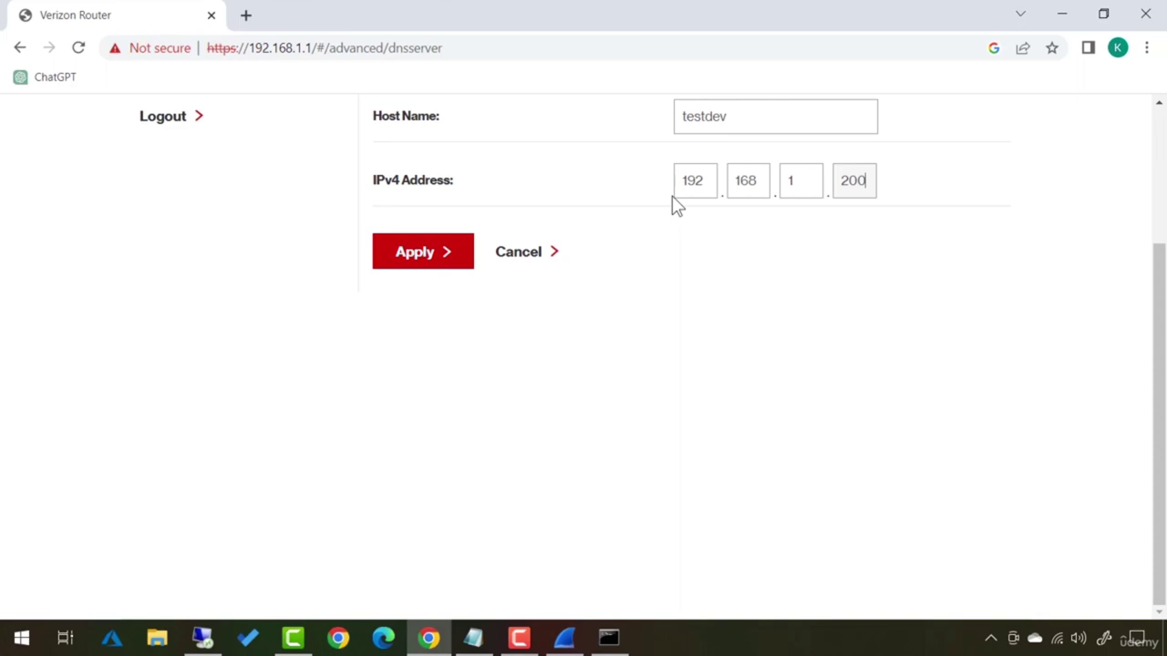
left_click(452, 258)
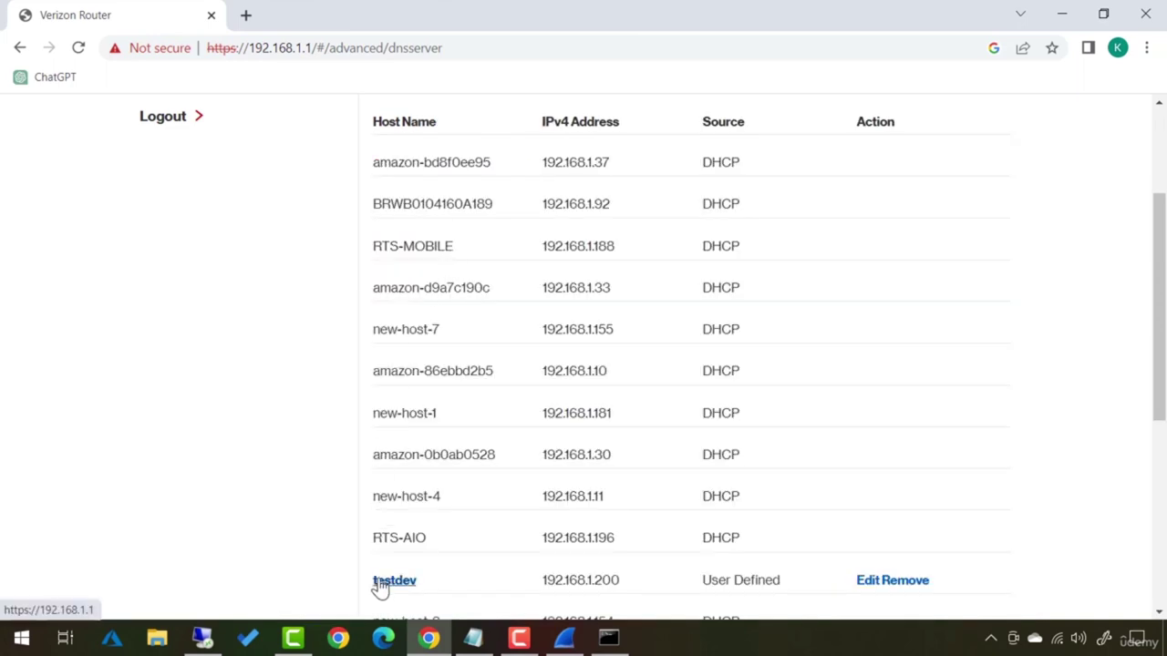
left_click(565, 638)
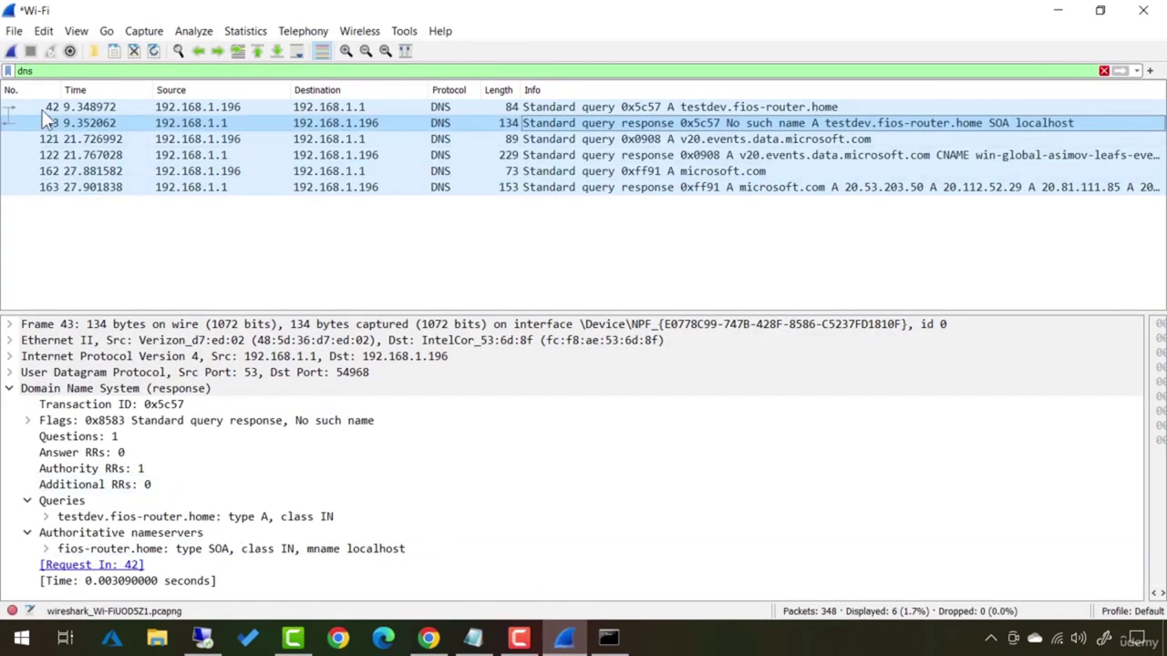
- Start a fresh capture without saving and run 'ping testdev' in Command Prompt, getting replies from 192.168.1.200
left_click(11, 51)
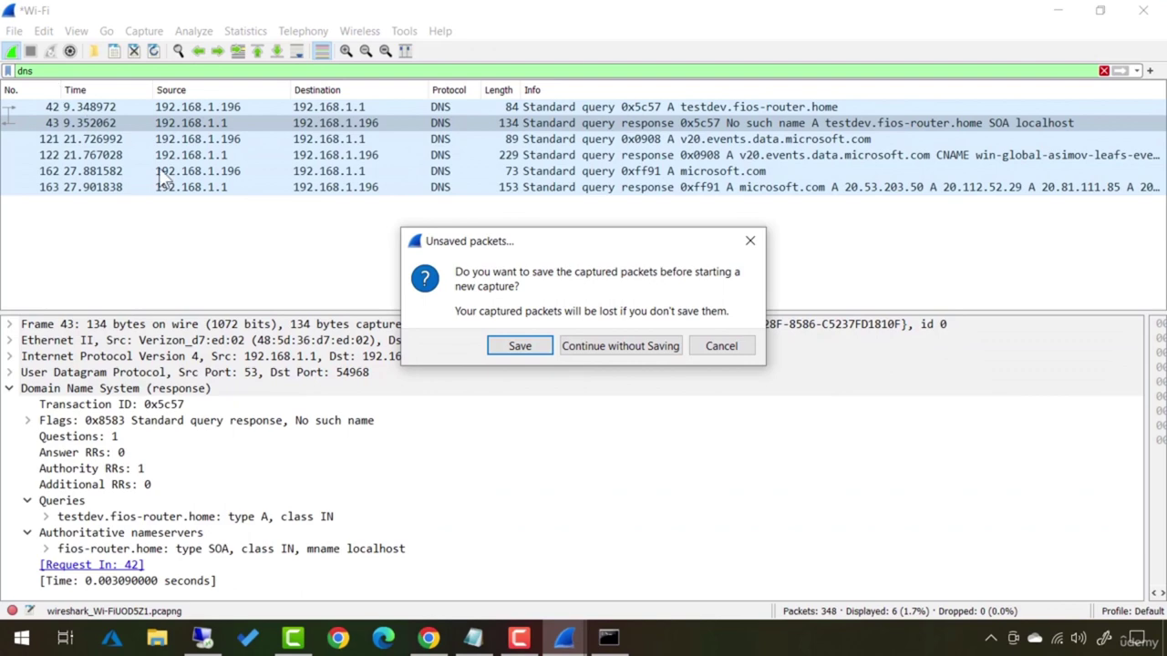
left_click(635, 345)
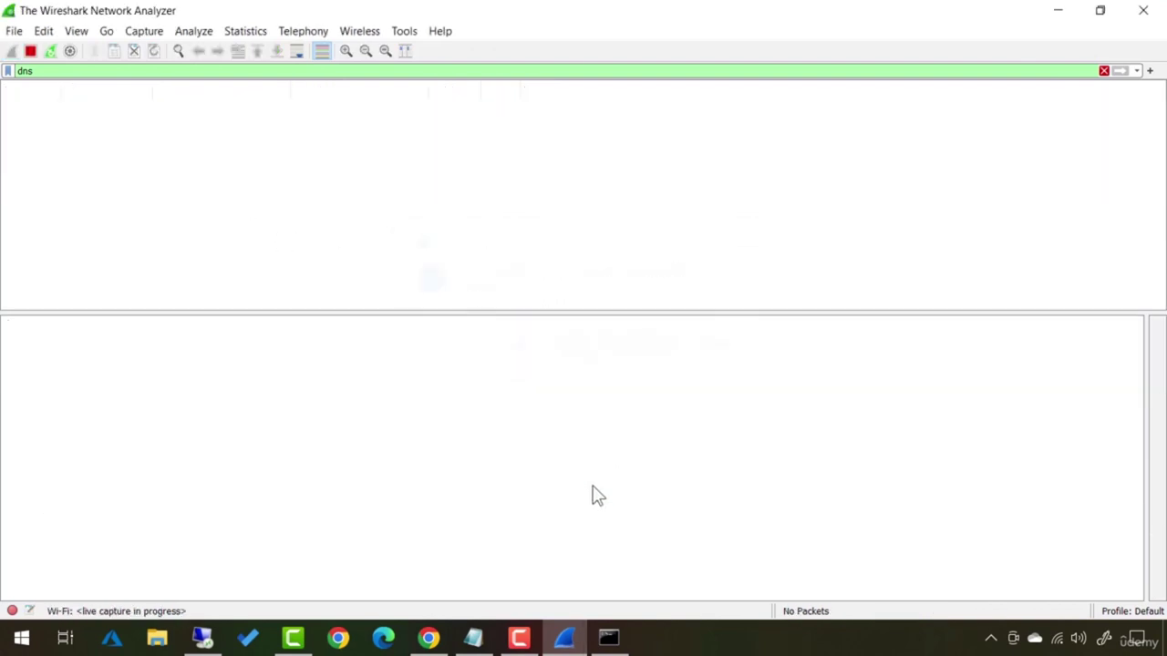
left_click(607, 638)
type("ping tesat")
key("BackSpace")
key("BackSpace")
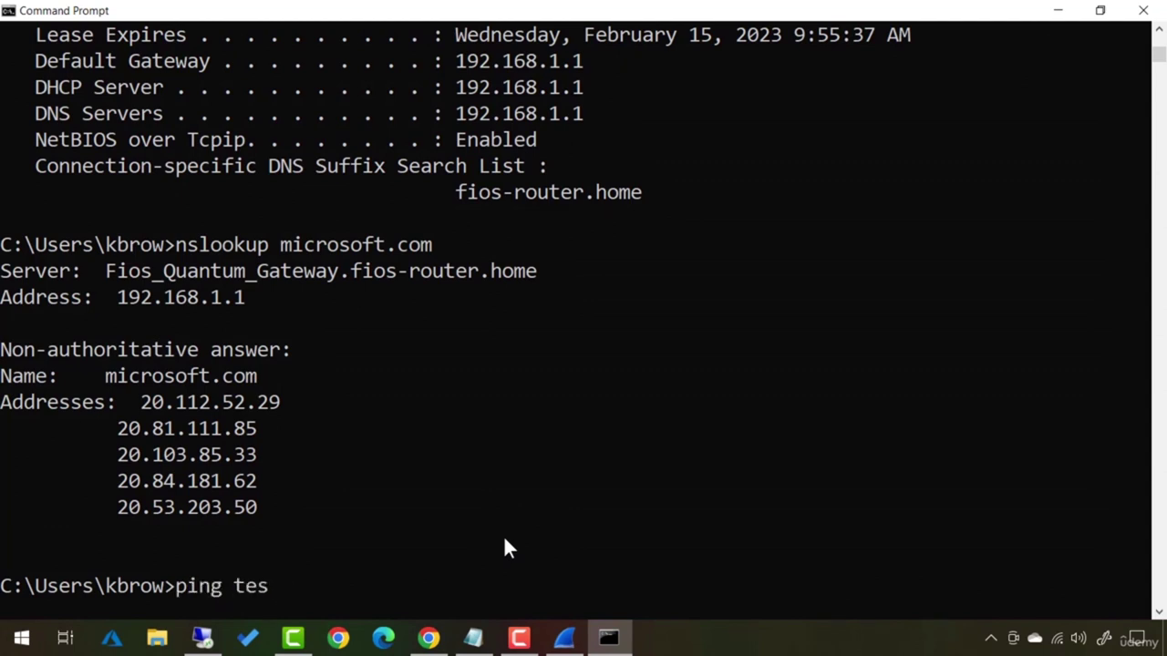
type("tdev")
key("Return")
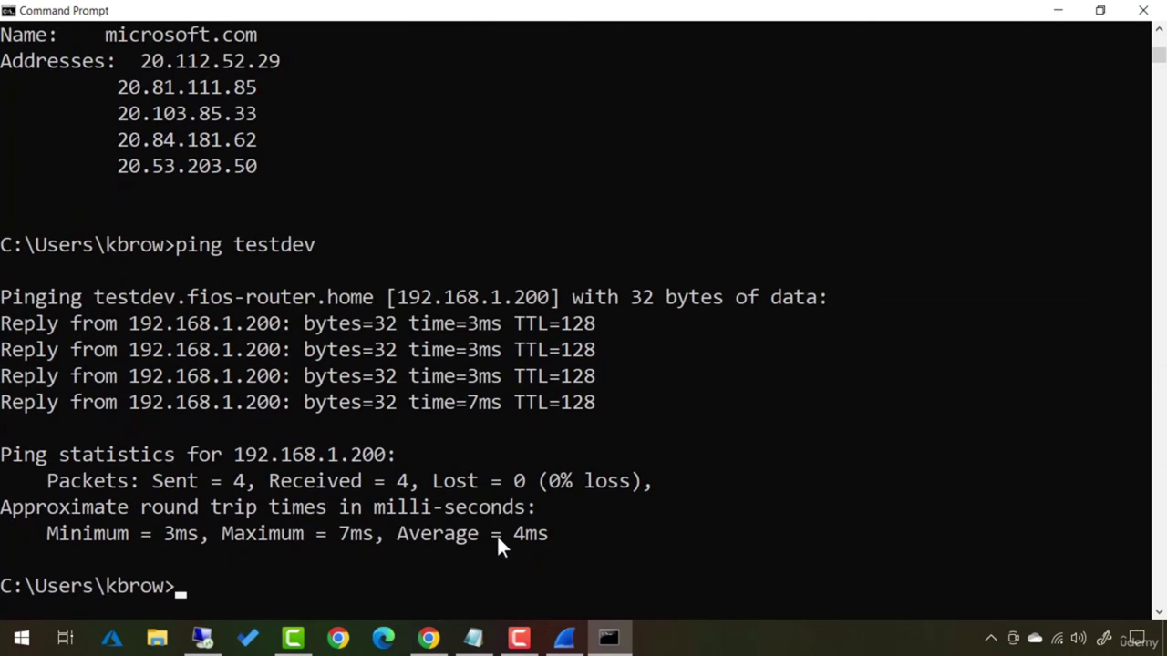
left_click(564, 638)
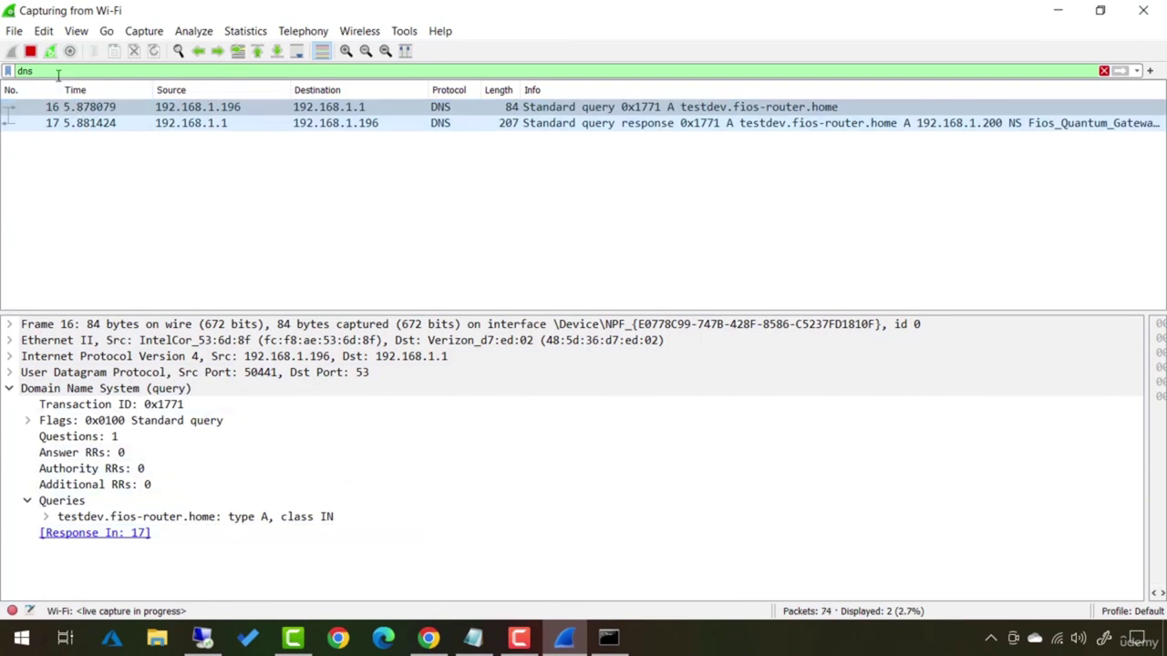
- Stop the capture and examine DNS response packet 17 resolving testdev to 192.168.1.200
left_click(30, 51)
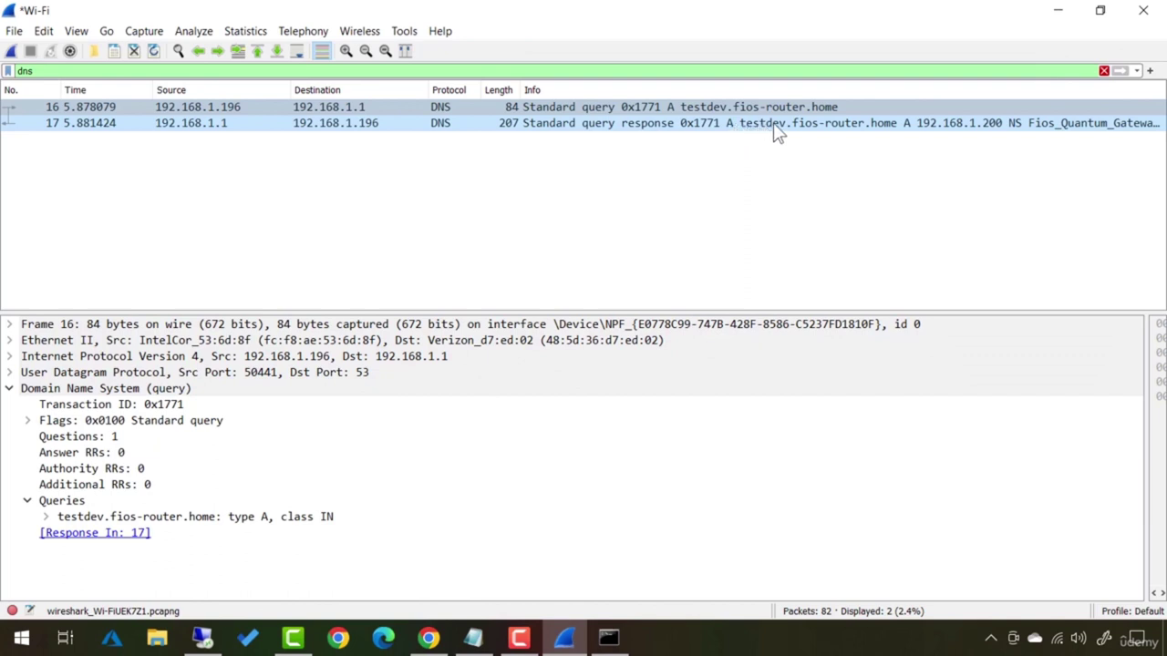
left_click(914, 133)
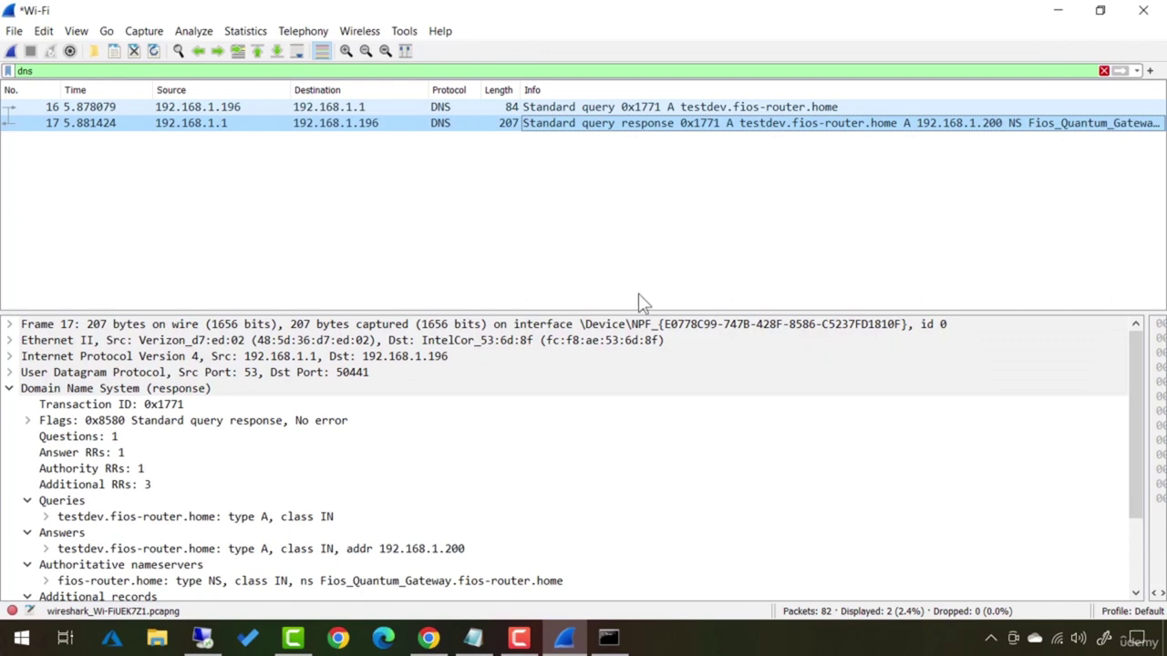
left_click(430, 640)
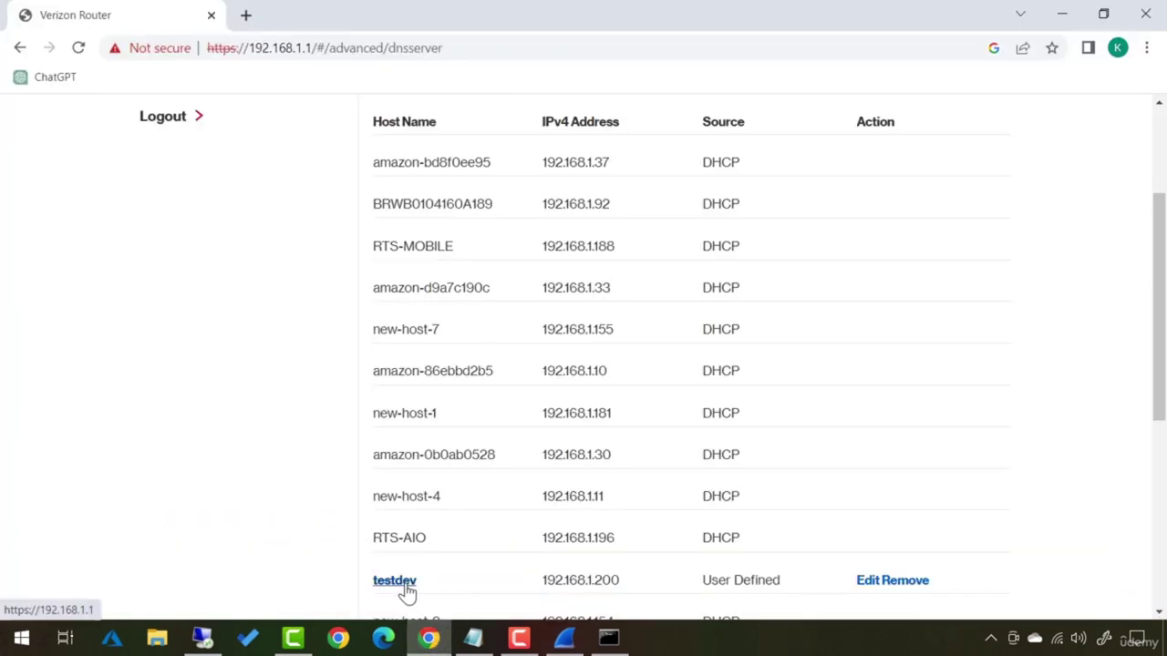
- Delete the user-defined testdev (192.168.1.200) row from the router's DNS host table
scroll(481, 583, "down", 1)
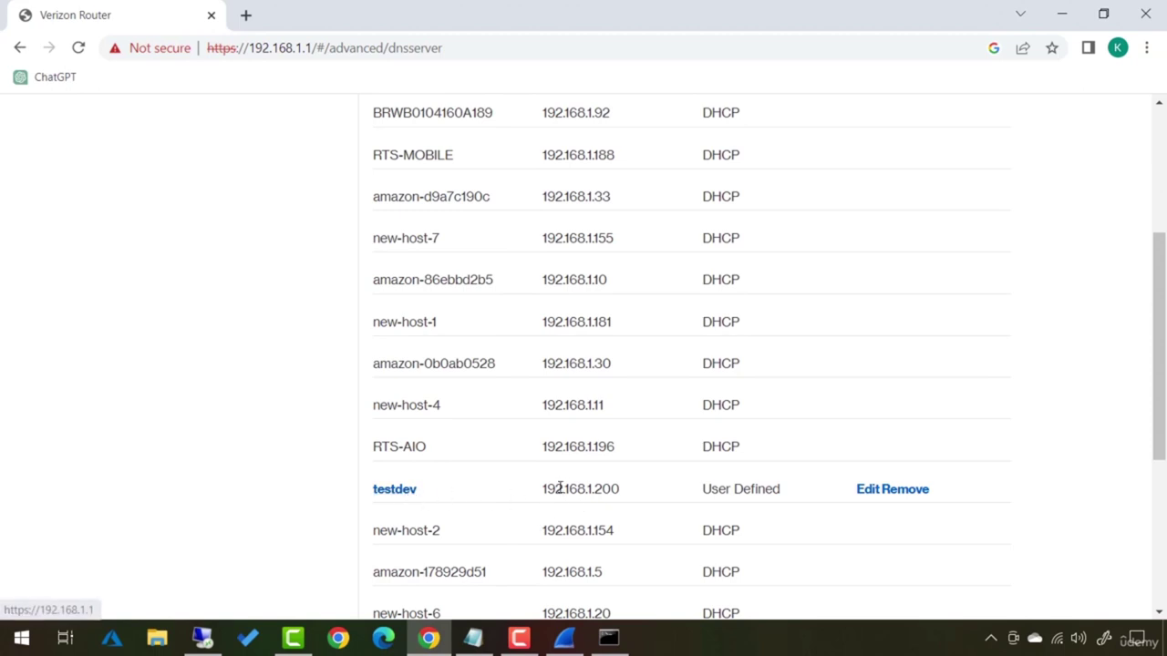
left_click(906, 490)
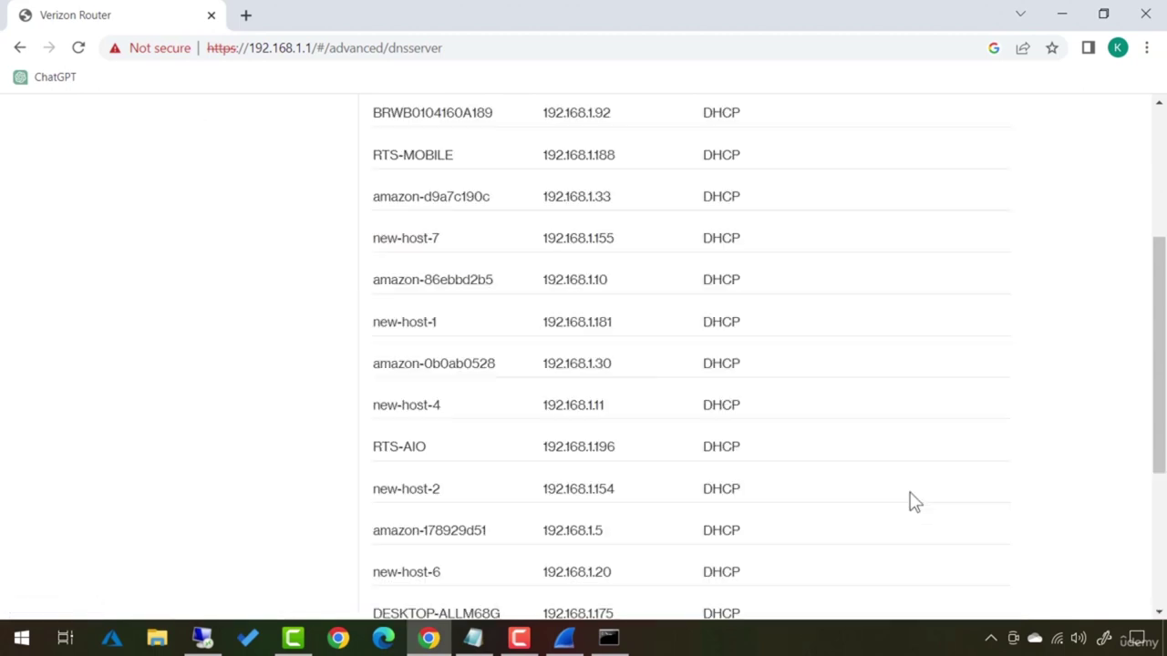
- Start a new capture without saving and rerun 'ping testdev', which now gets No such name
left_click(1065, 16)
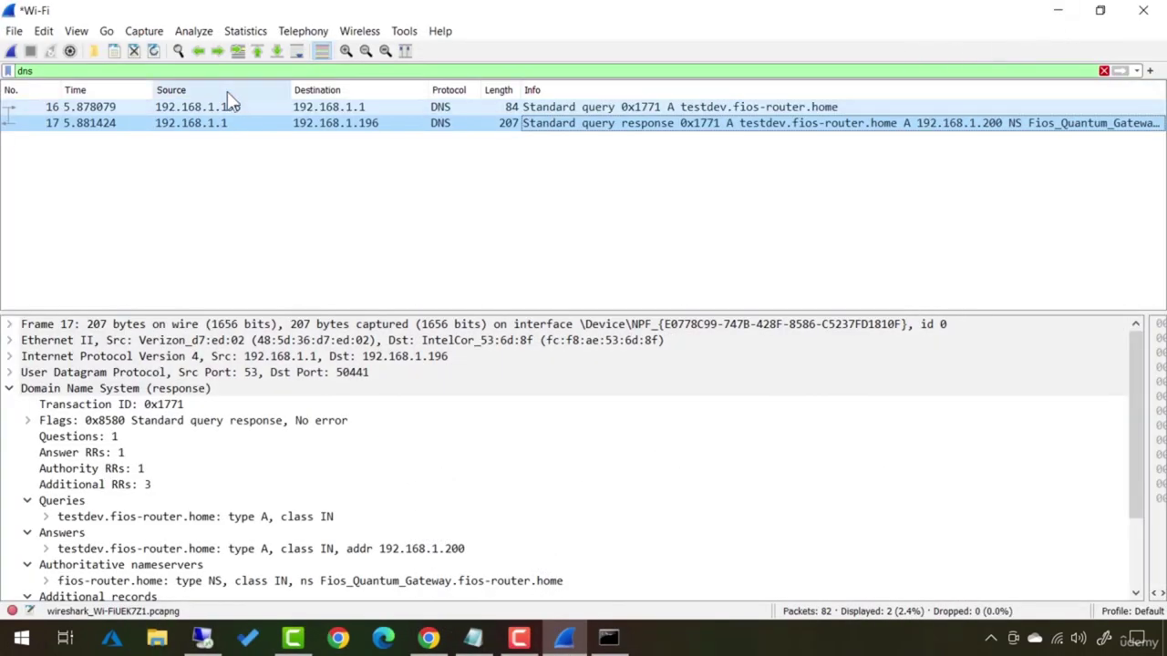
left_click(12, 51)
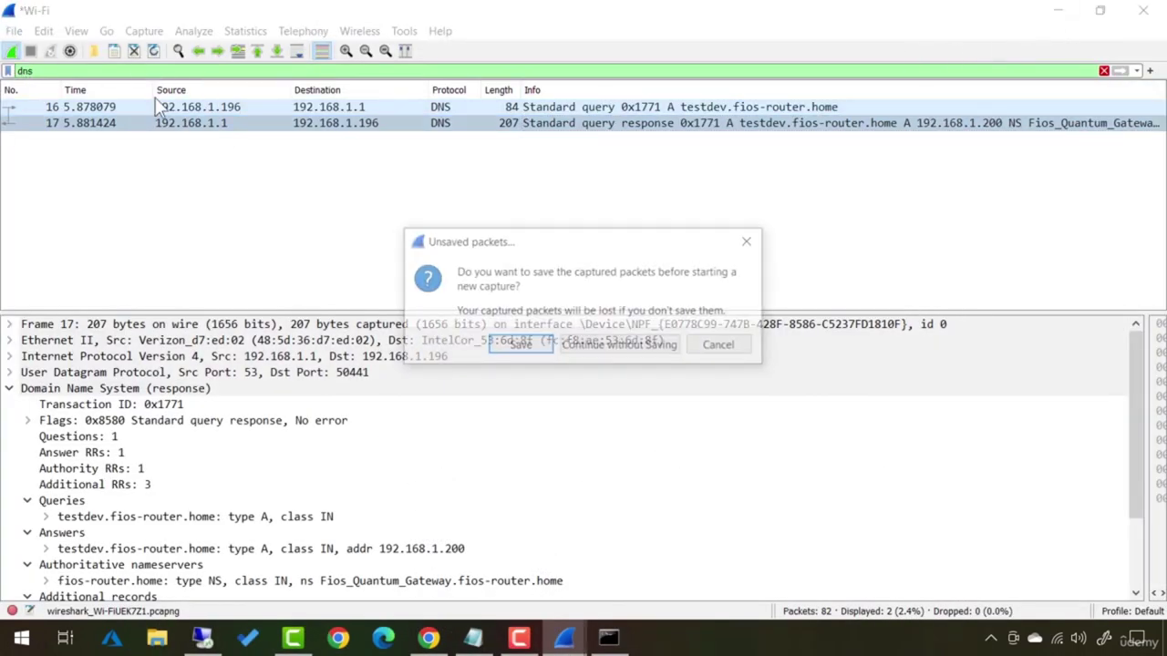
left_click(623, 343)
left_click(608, 637)
key("Up")
key("Return")
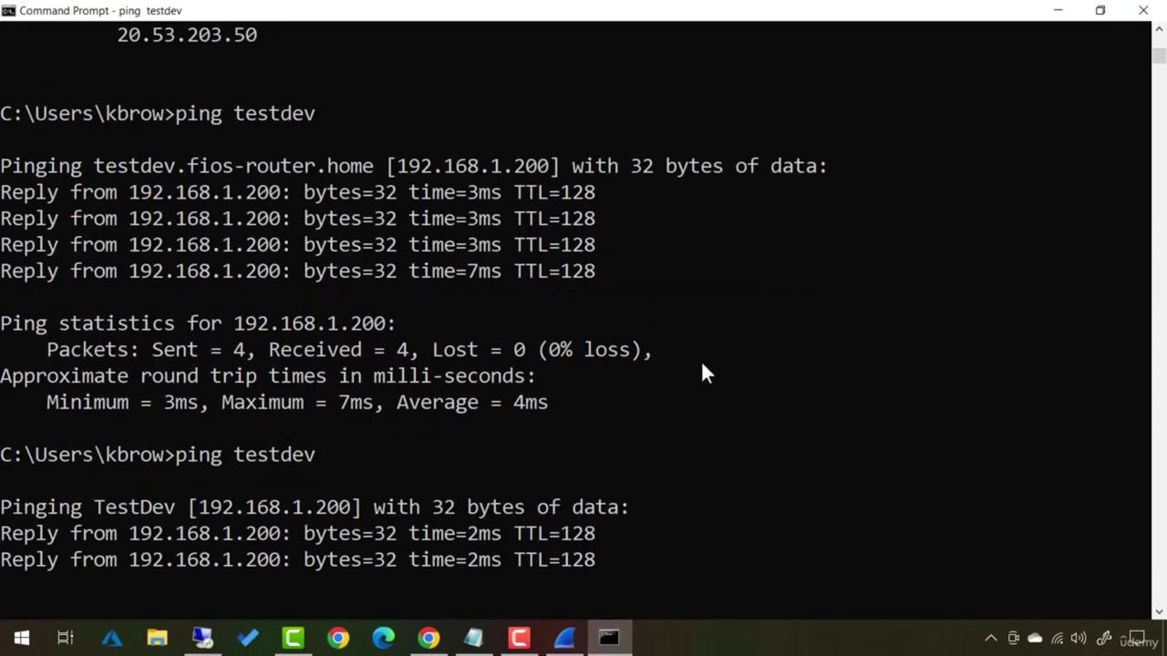
left_click(1061, 12)
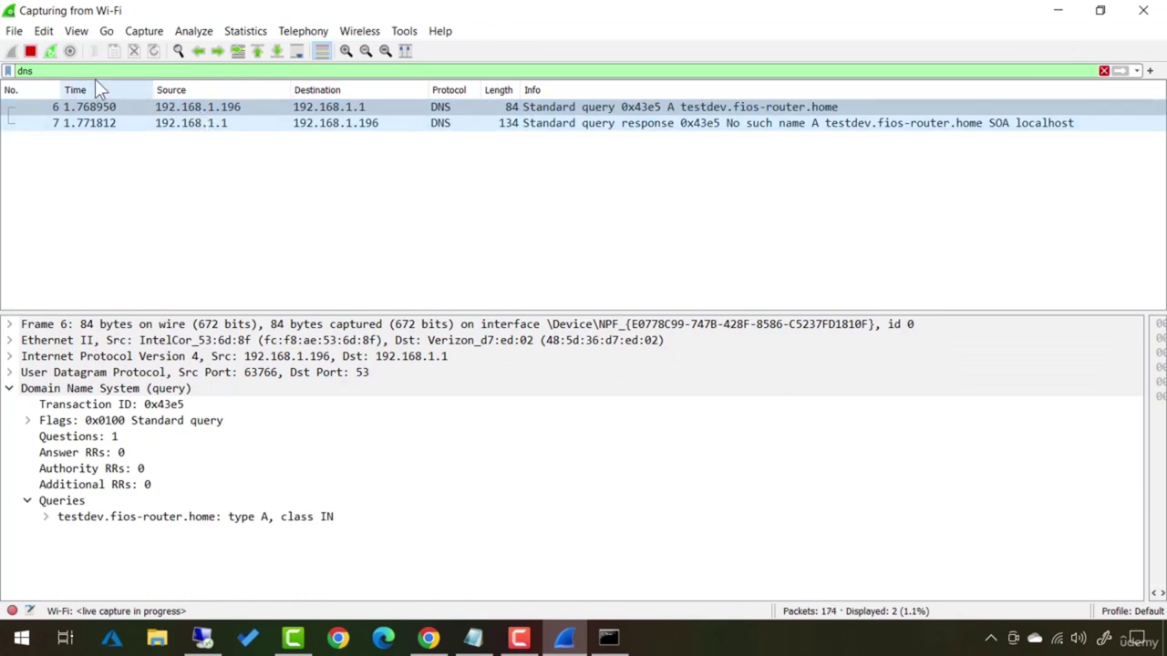
- Inspect the new testdev DNS query, then clear the dns filter to view all packets
left_click(70, 109)
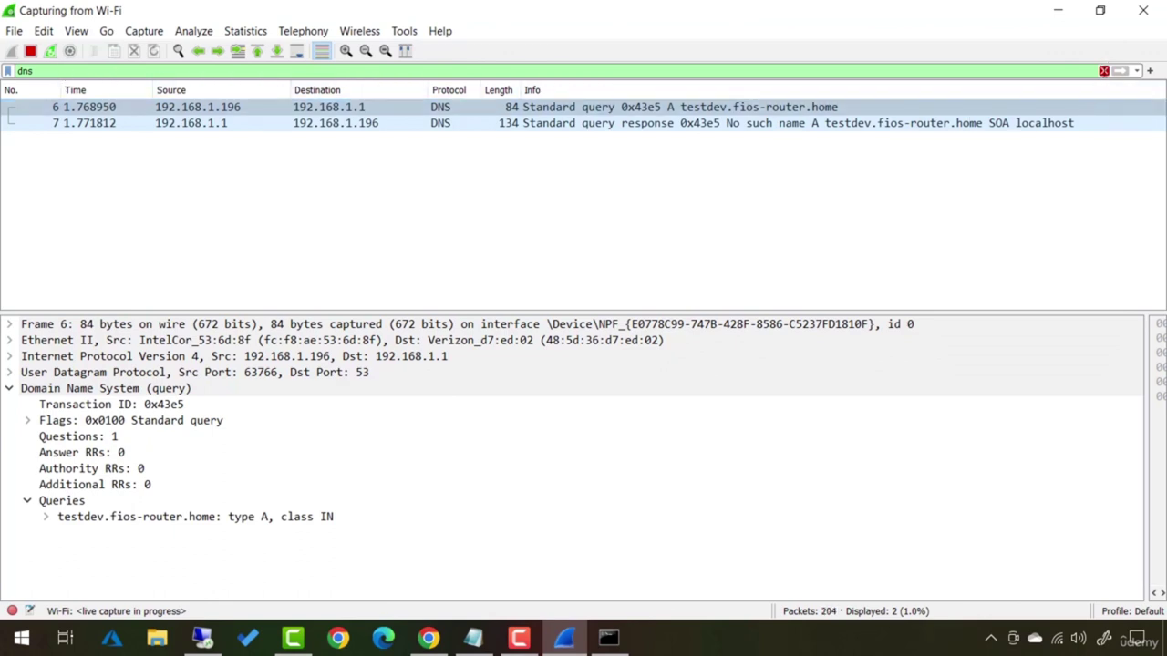
left_click(1103, 70)
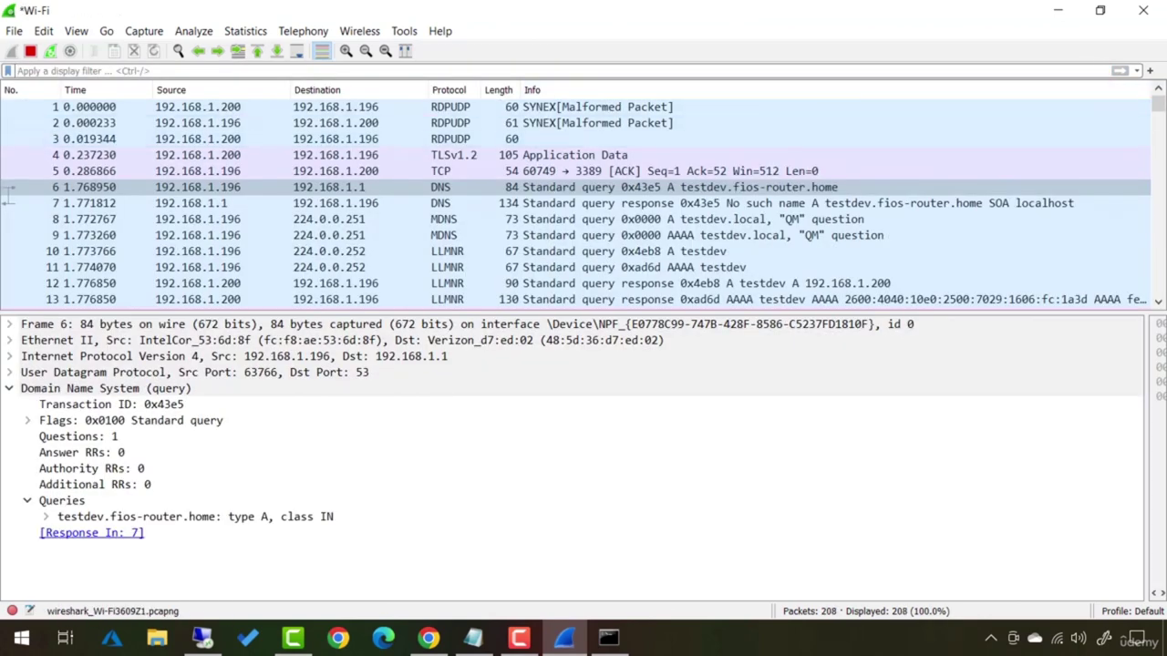
scroll(1157, 118, "down", 1)
left_click_drag(1158, 117, 1128, 268)
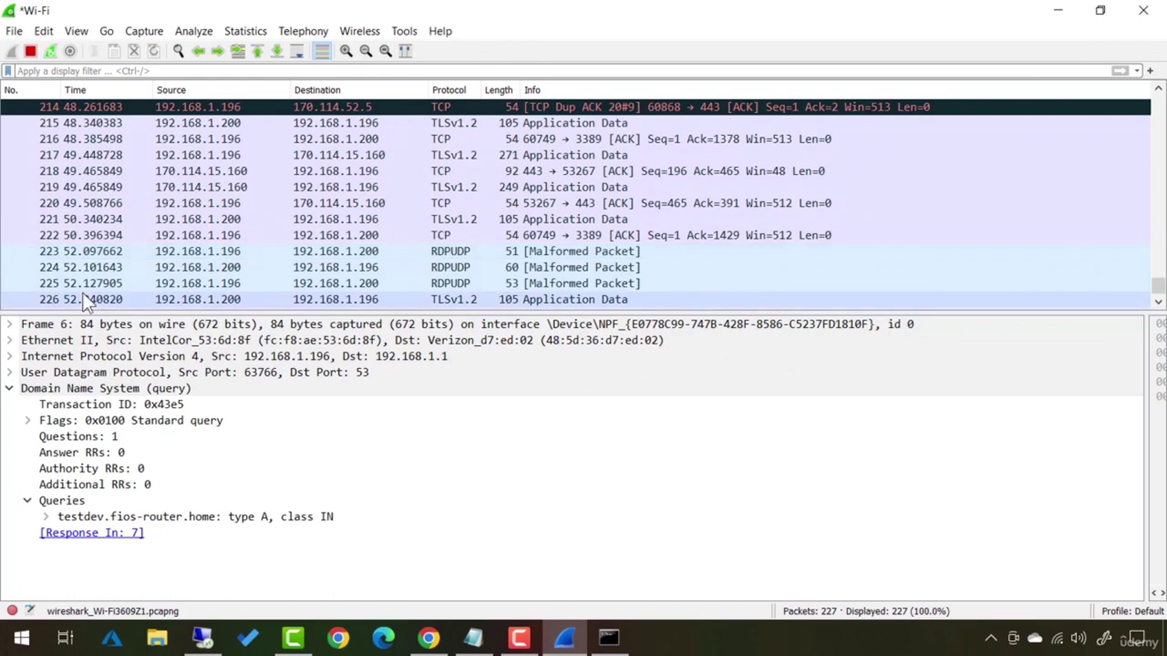
- Stop the capture and begin a fresh Wi-Fi capture, discarding the unsaved packets
left_click(31, 52)
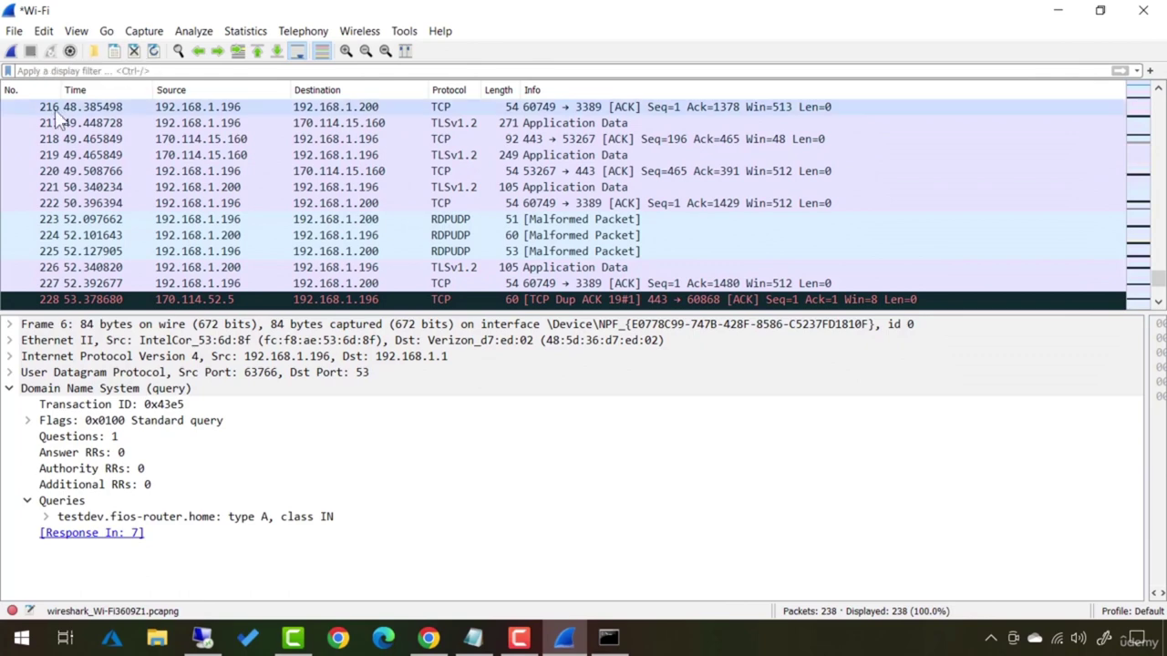
left_click(12, 52)
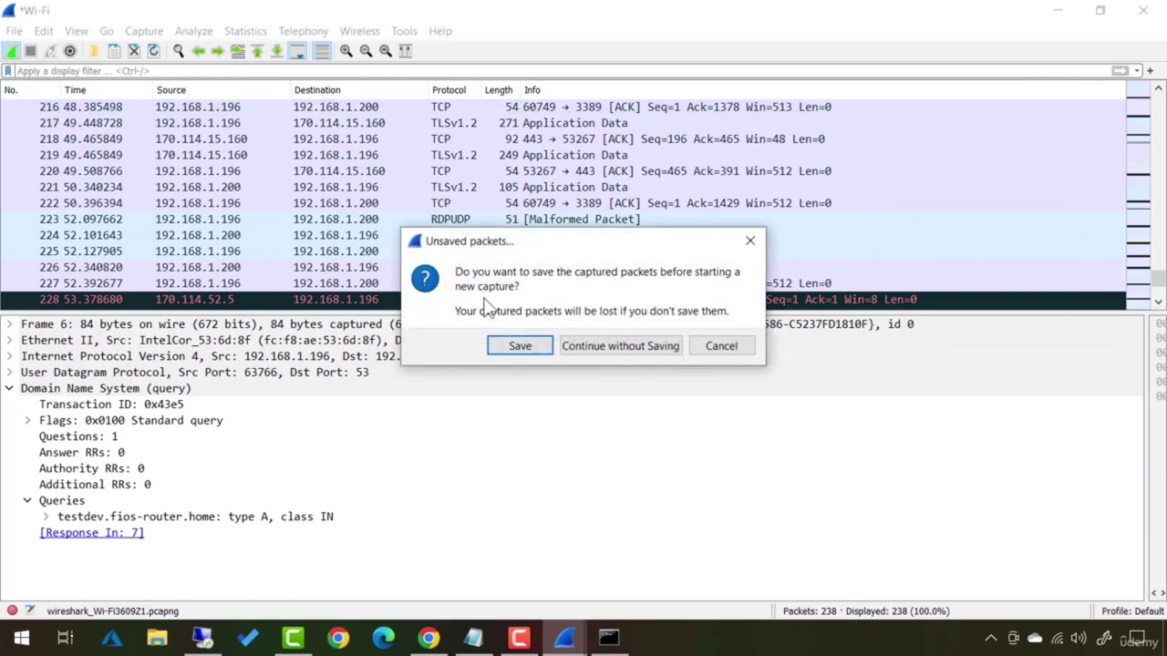
left_click(592, 346)
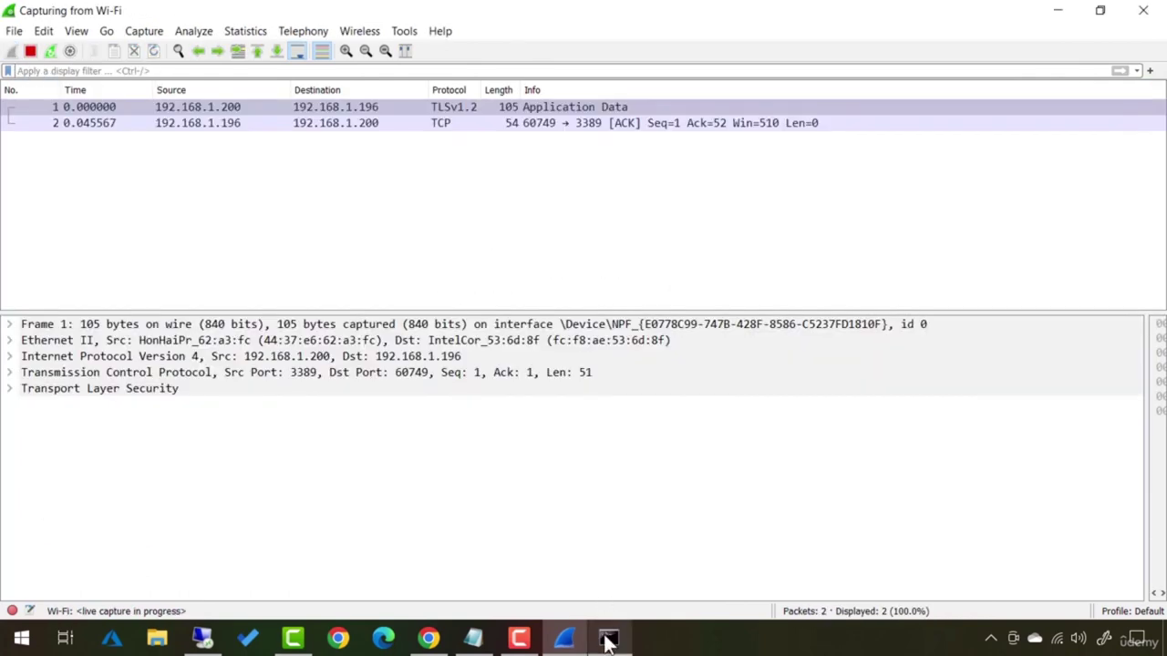
- Run 'ping microsoft.com' in Command Prompt; all requests time out
left_click(607, 640)
left_click(527, 548)
type("pi")
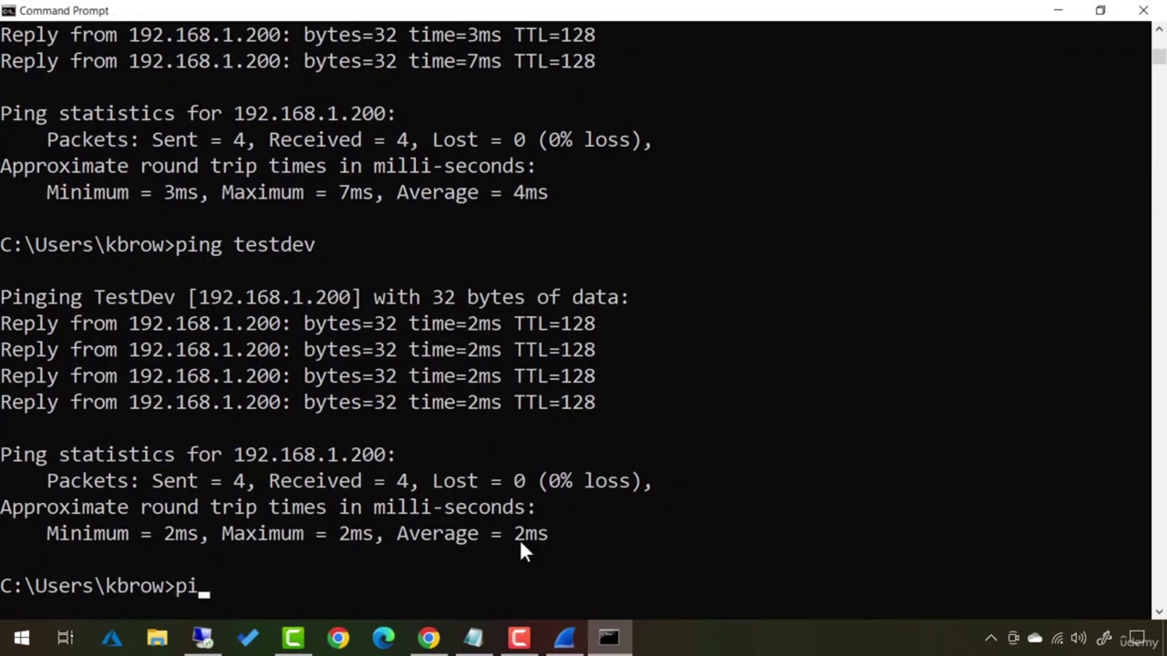
type("ng microsoft.com")
key("Return")
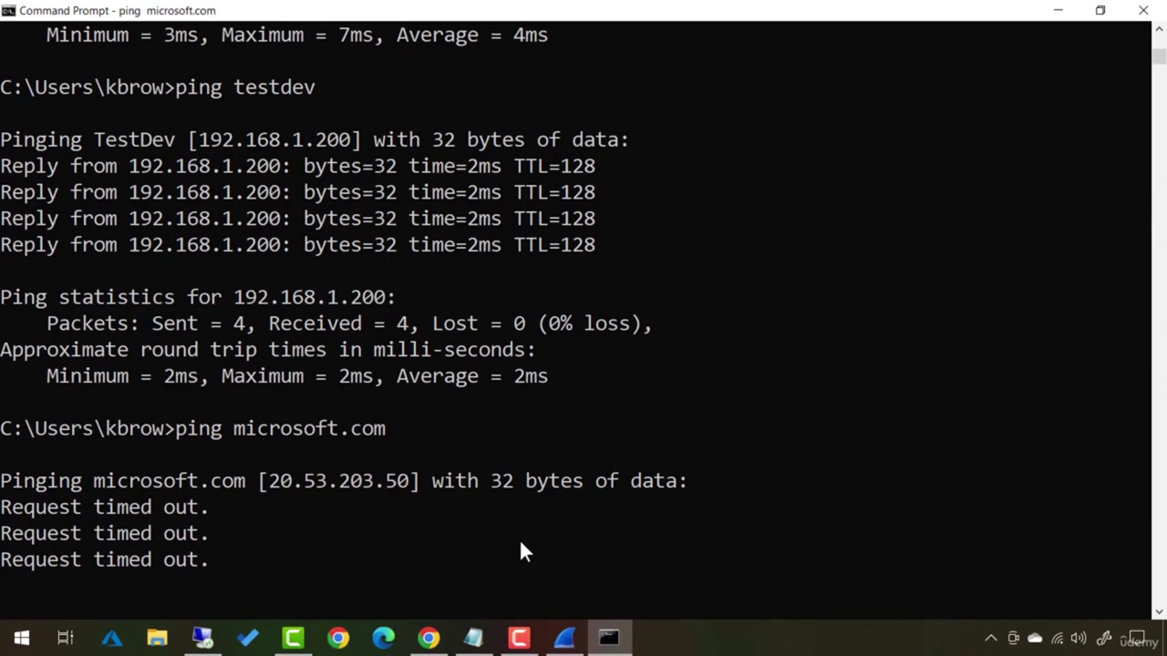
- Run 'ping rtsnetworking.com', receiving replies from 185.230.63.171, then return to Wireshark
type("ping rte")
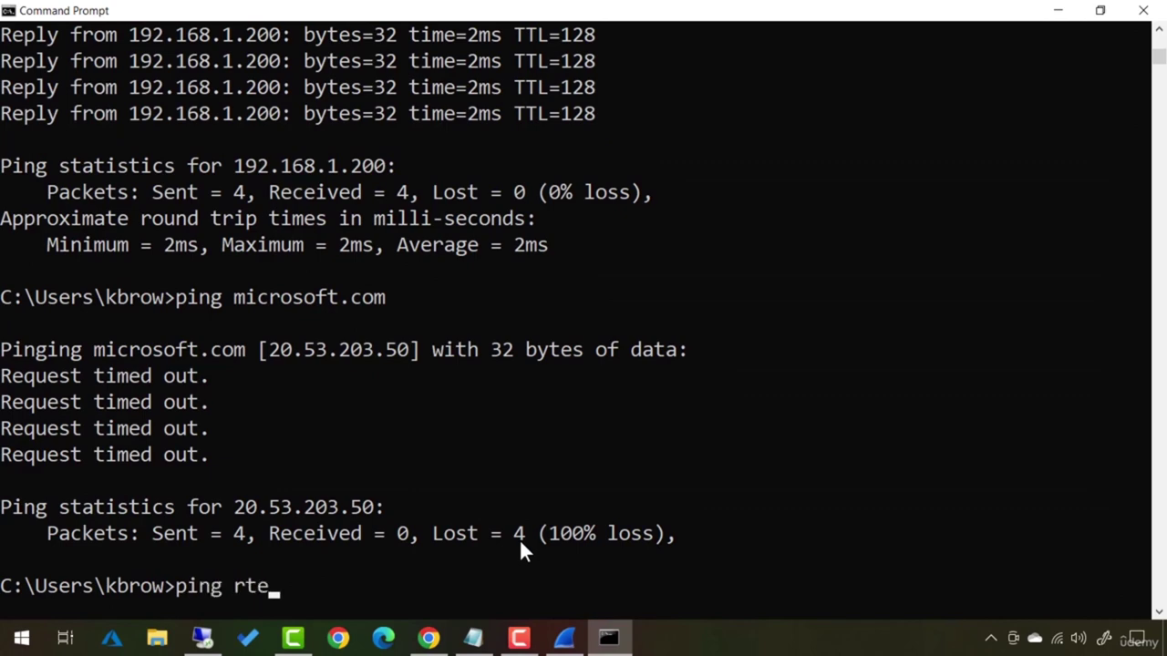
key("BackSpace")
type("snetworki")
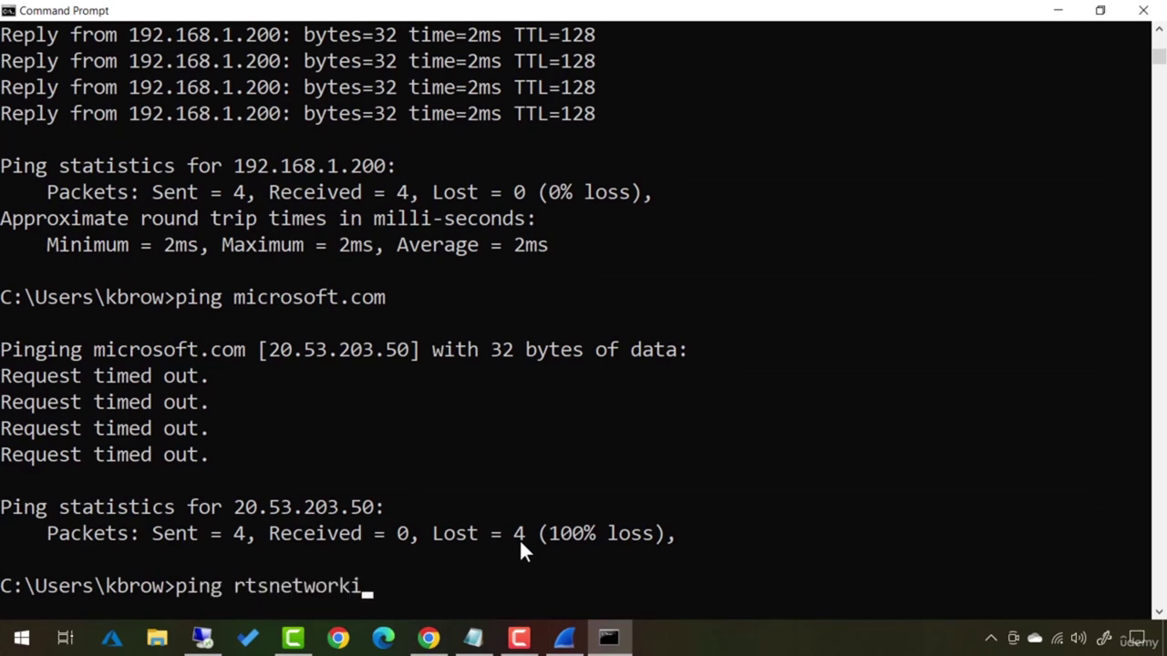
type("ng.com")
key("Return")
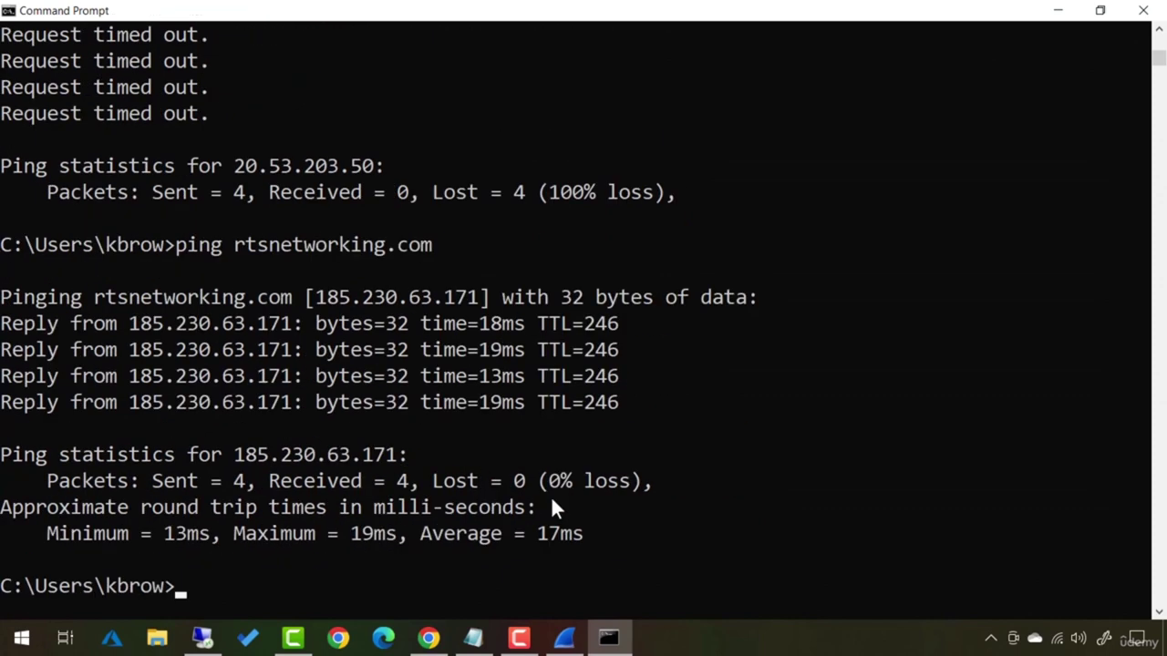
left_click(564, 638)
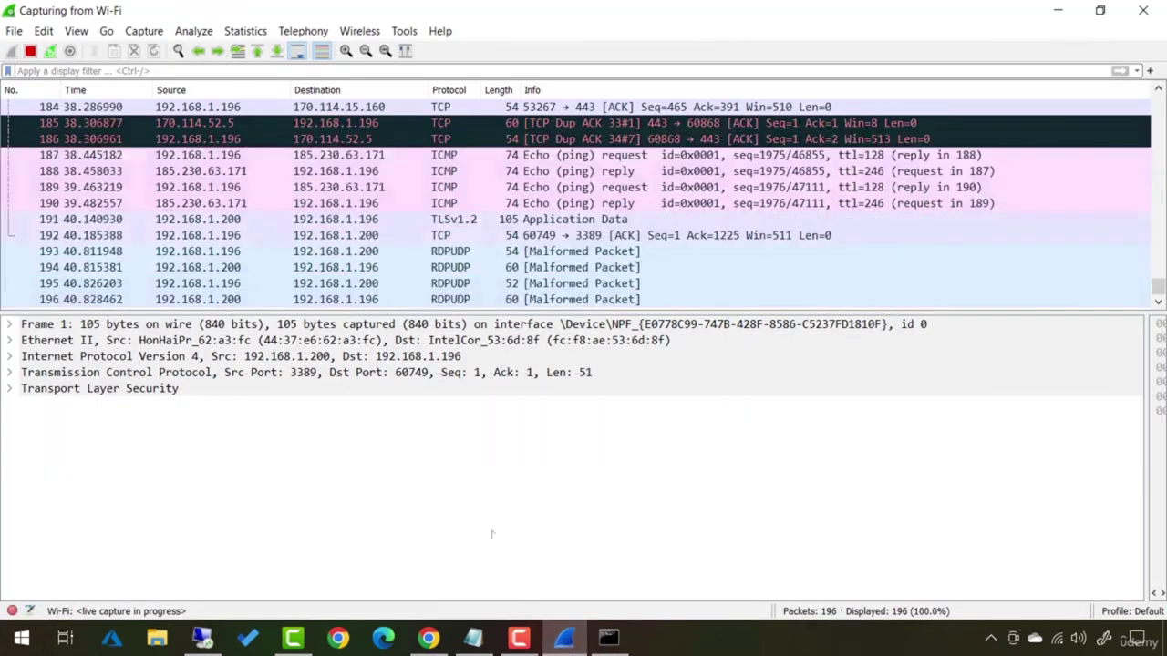
- Stop the capture and apply the icmp display filter, leaving 12 ping packets
left_click(30, 52)
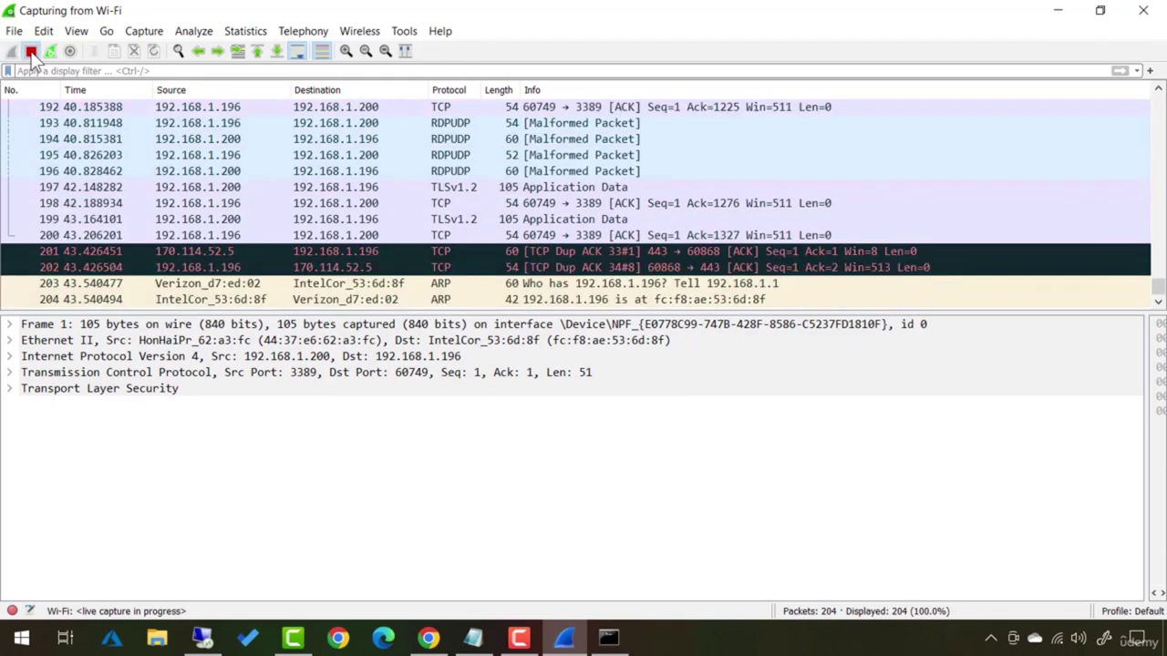
left_click(73, 71)
type("icmp")
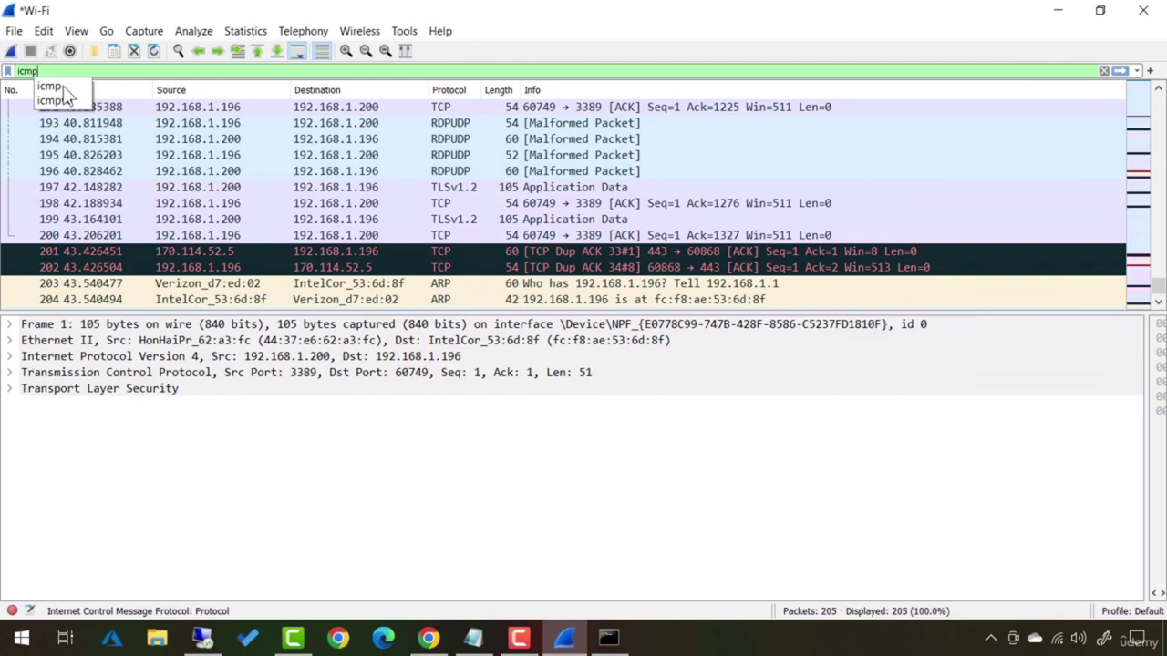
left_click(66, 97)
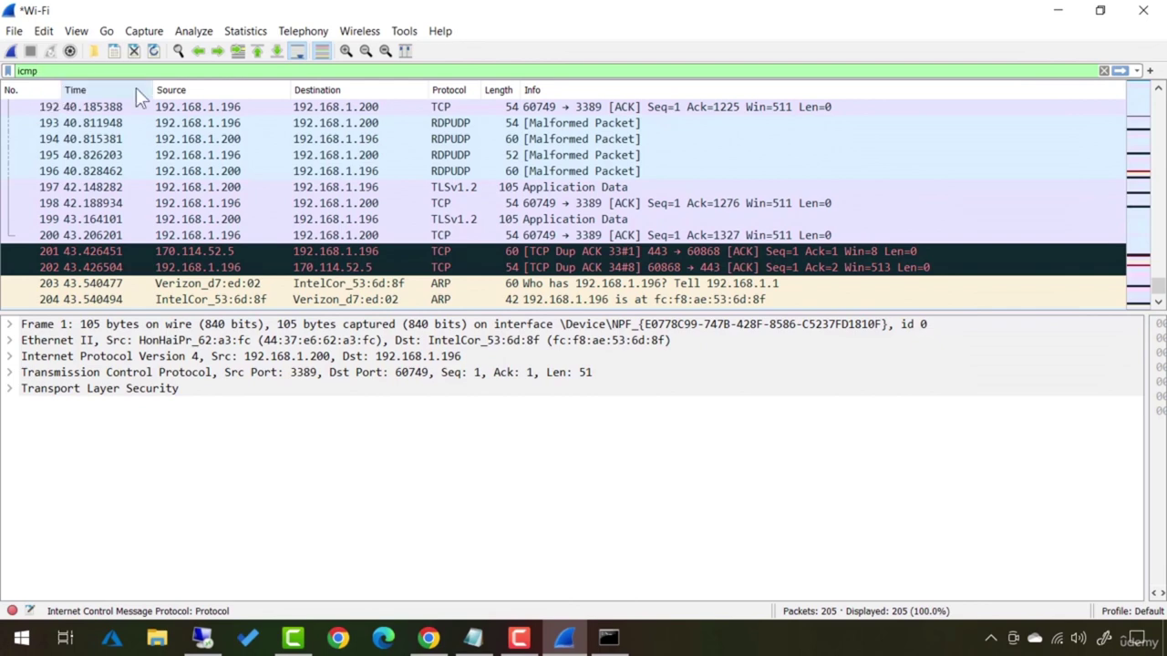
left_click(1120, 70)
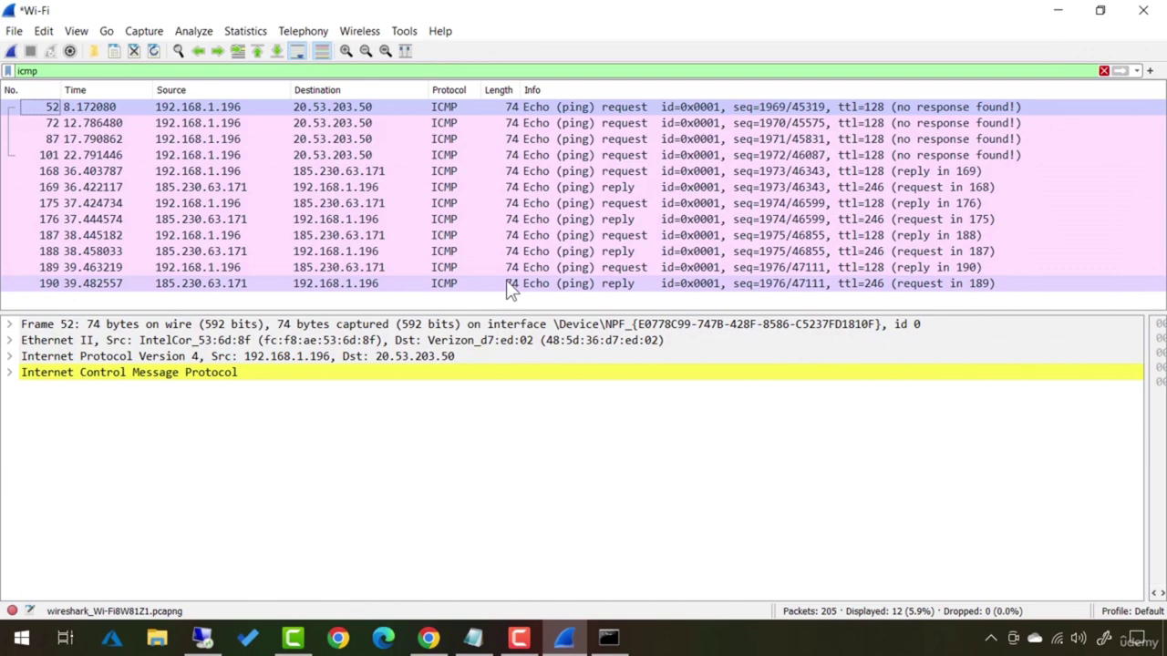
- Restart the remote server from the maximized Remote Desktop session, then minimize the session
left_click(202, 639)
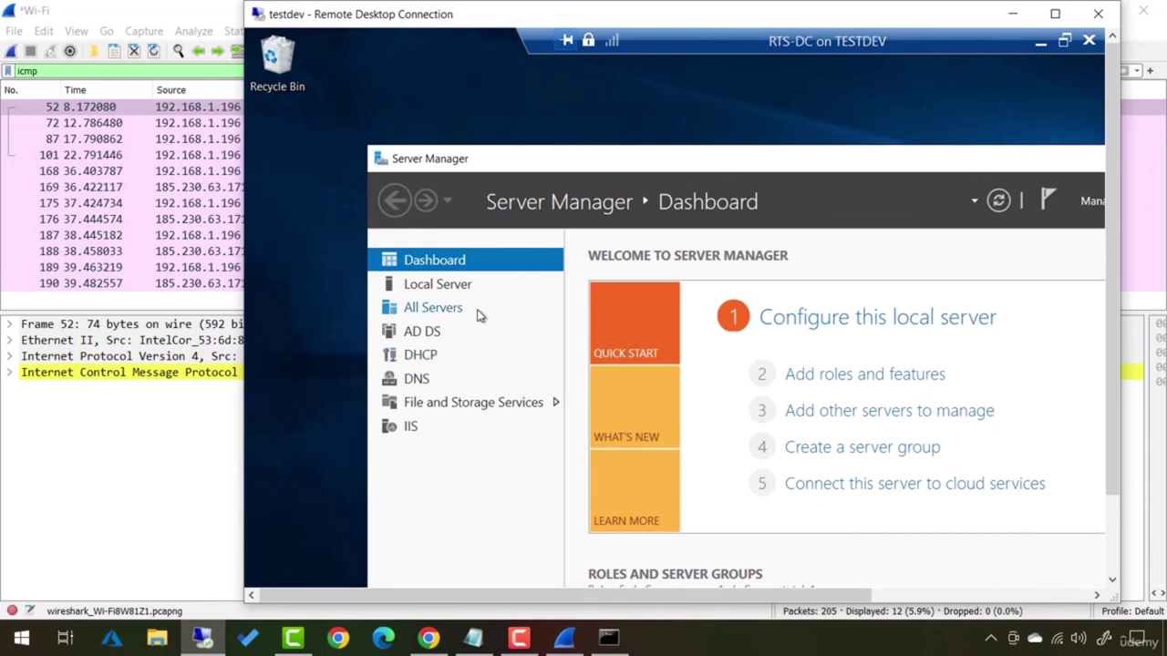
double_click(634, 16)
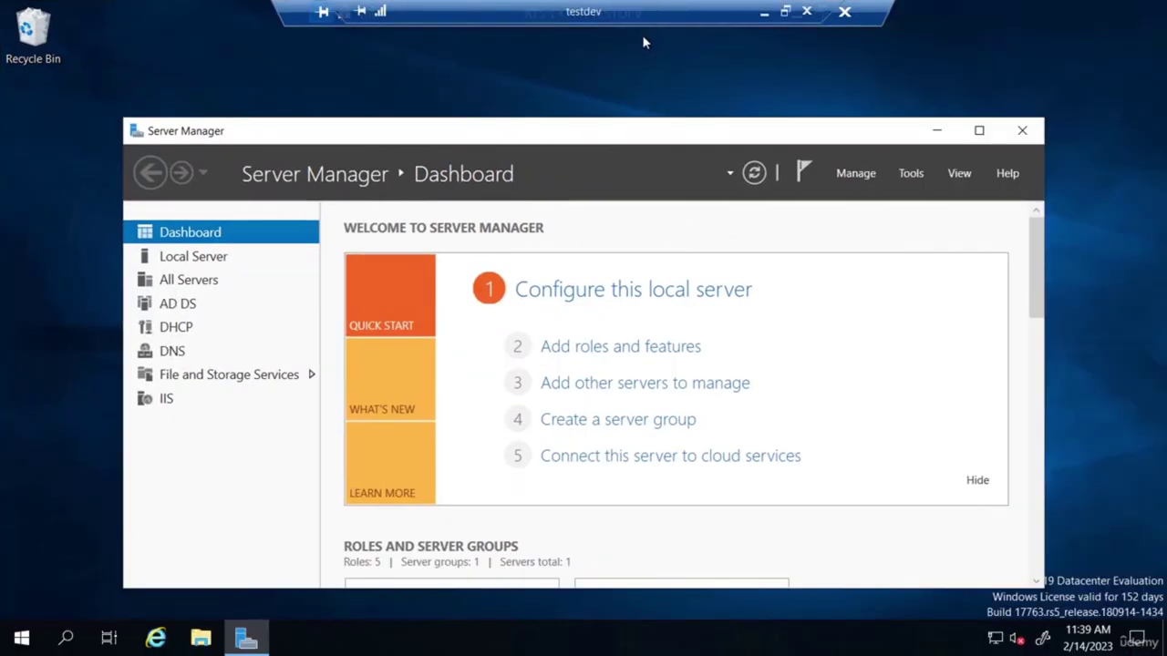
right_click(33, 649)
mouse_move(87, 590)
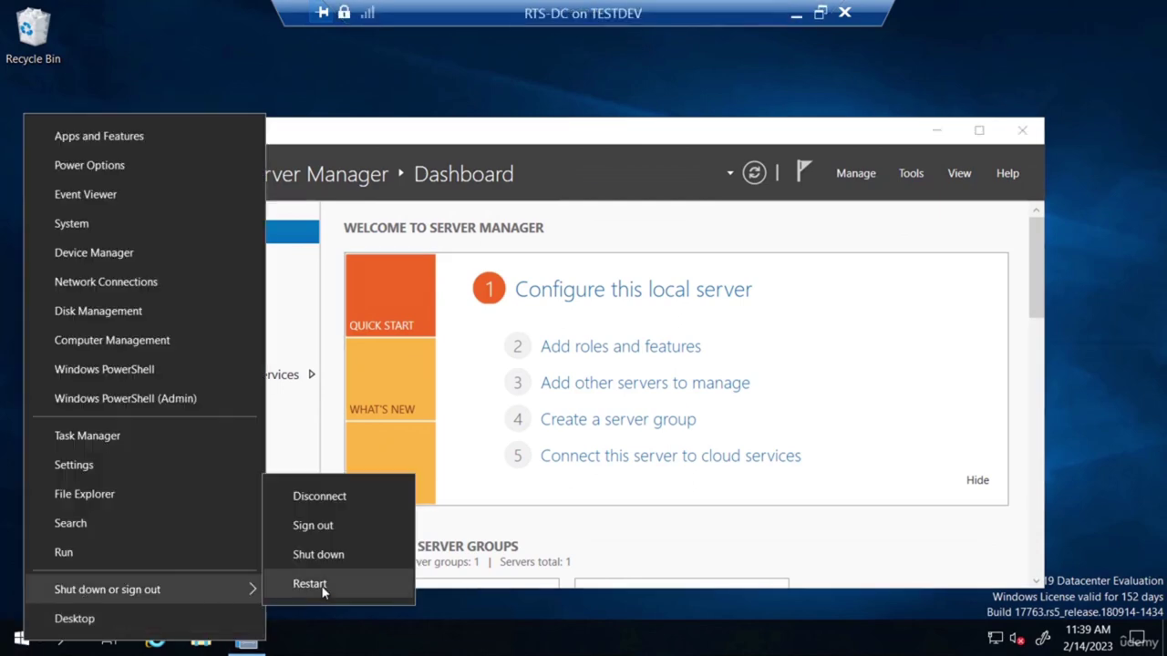
left_click(310, 584)
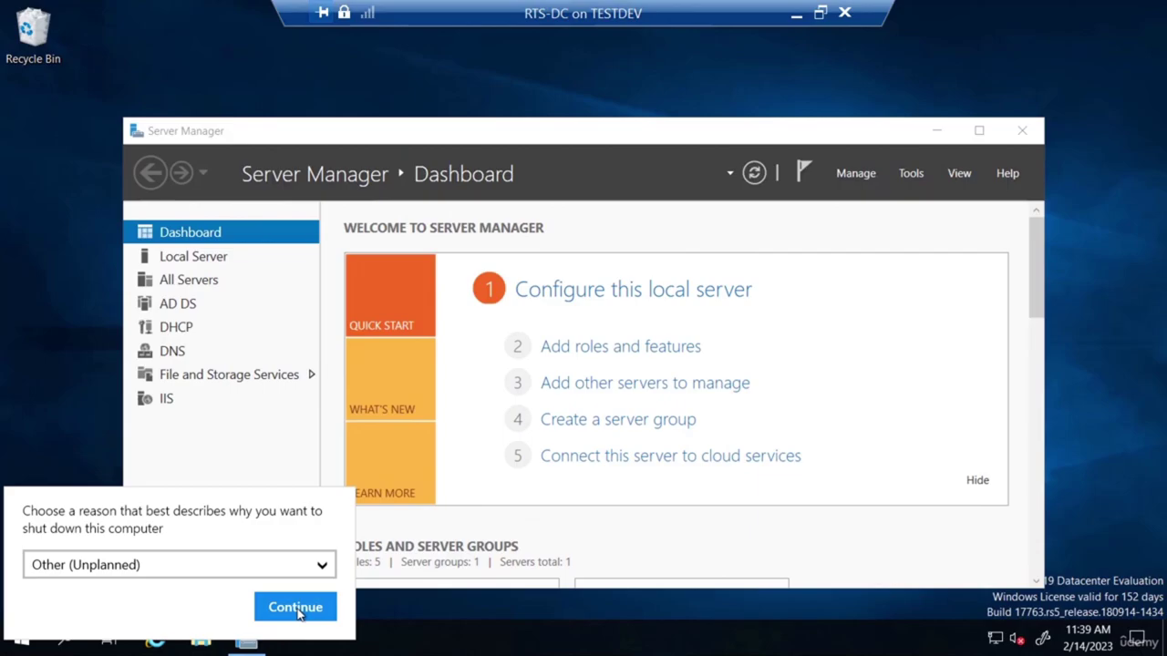
left_click(296, 609)
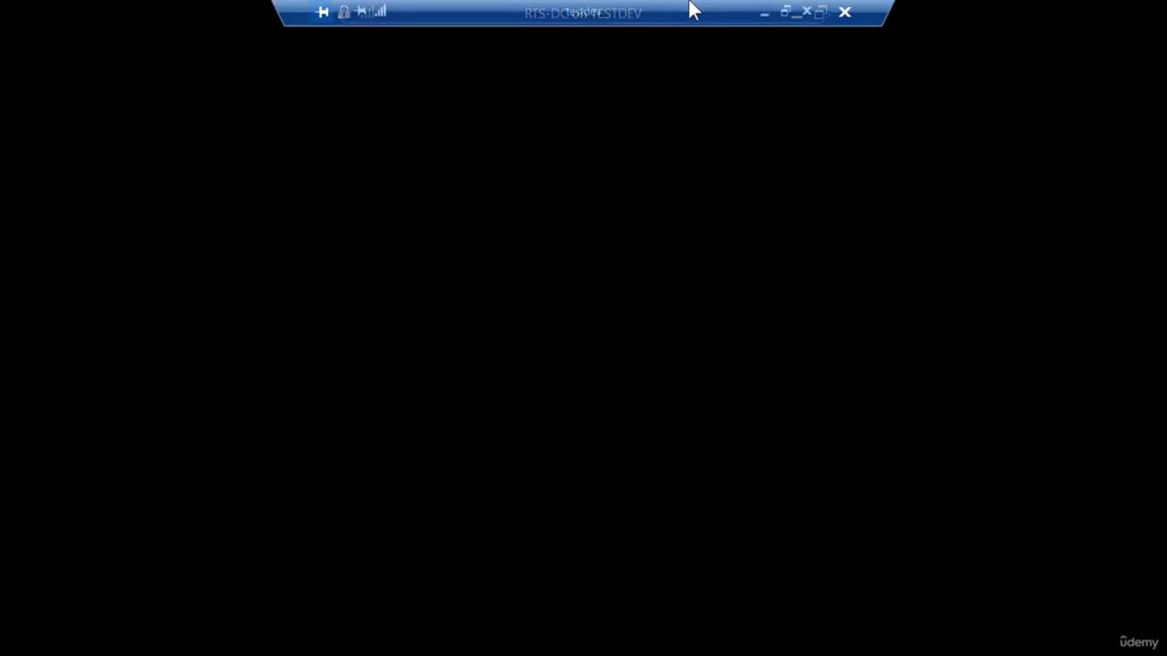
left_click(762, 18)
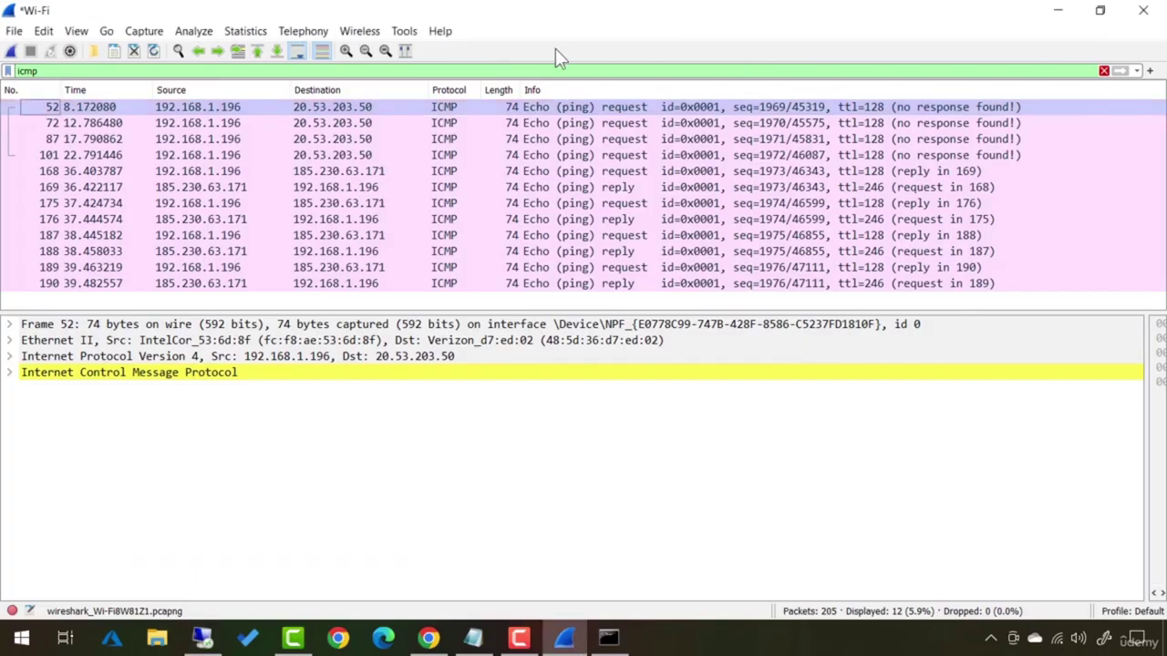
- Restart the live capture, discarding the old packets, and clear the icmp display filter
left_click(11, 51)
left_click(602, 351)
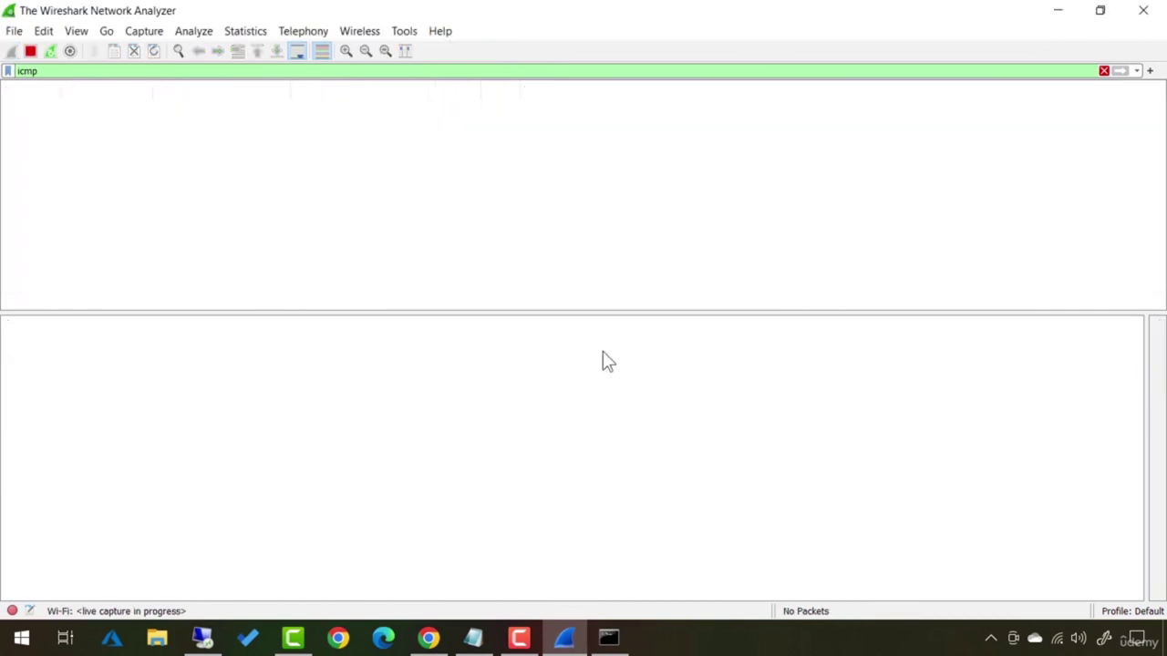
left_click(1103, 70)
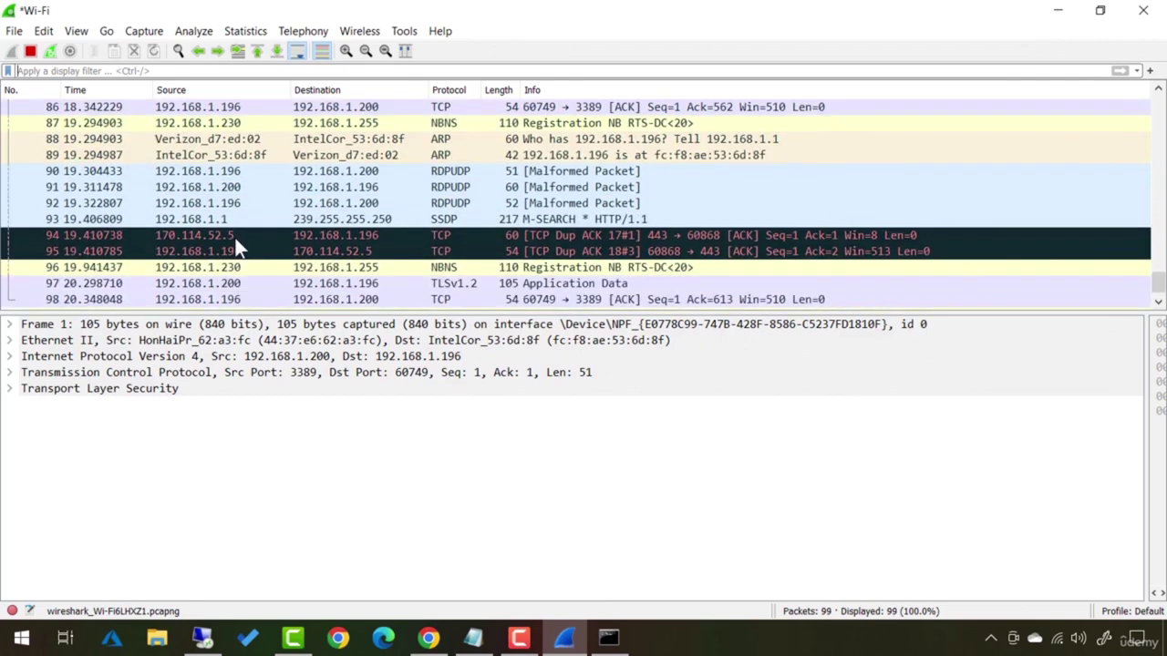
- Filter to ip.addr==192.168.1.230 and scroll through its NBNS and BROWSER packets
left_click(127, 71)
type("ip")
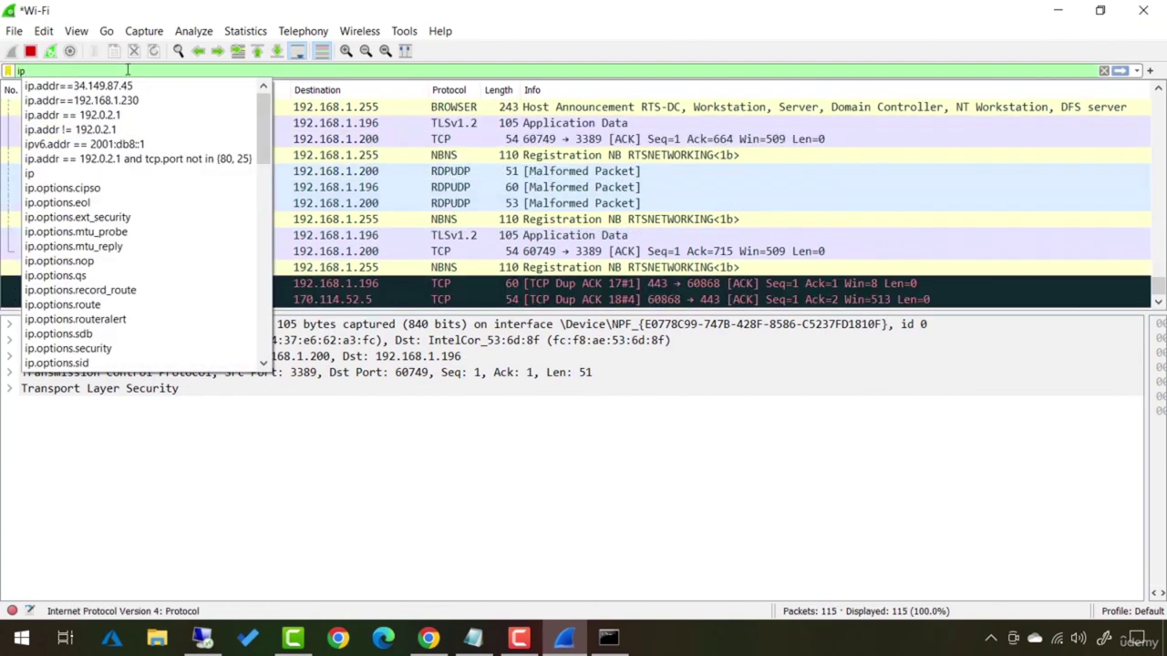
type(".ad")
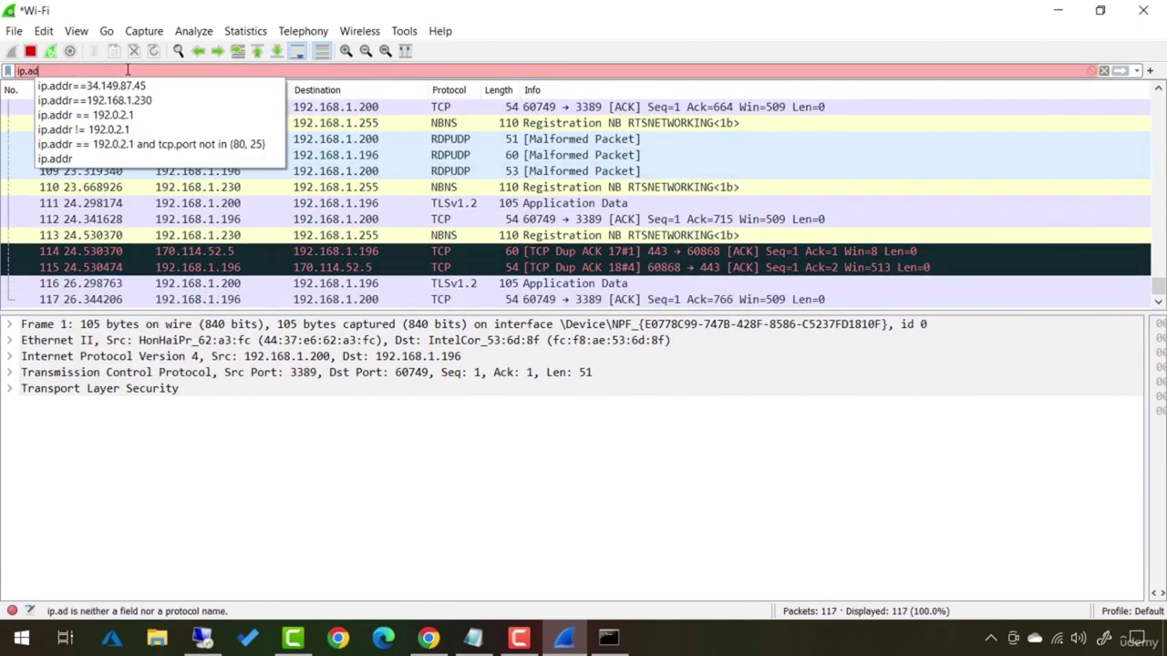
type("dr==")
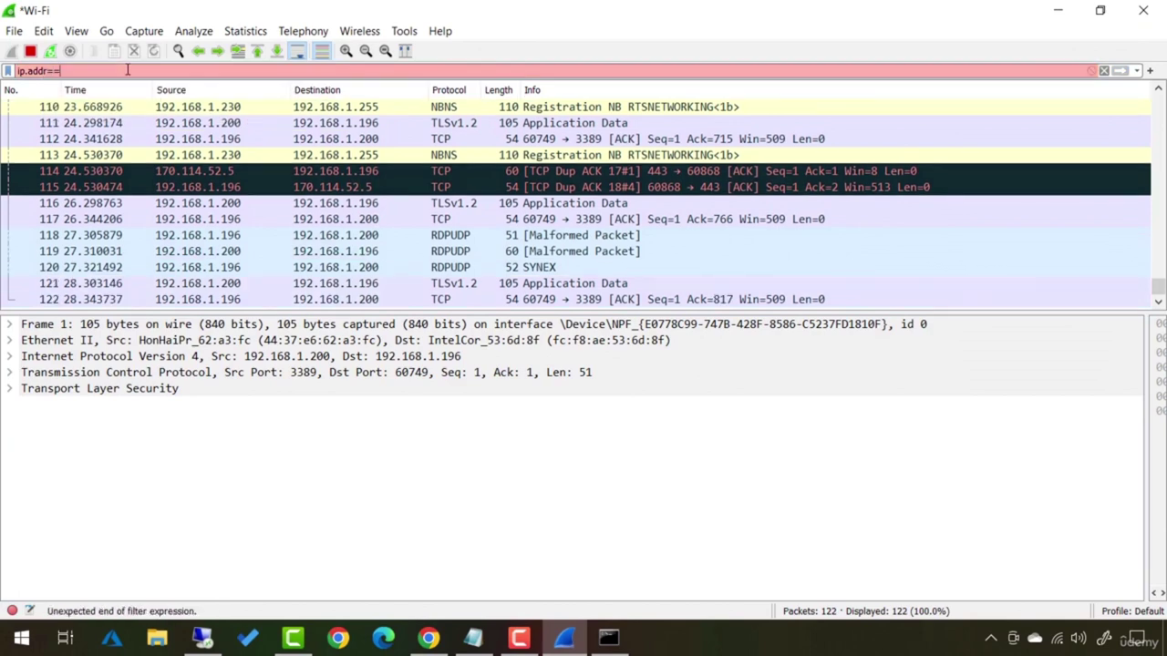
type("192.")
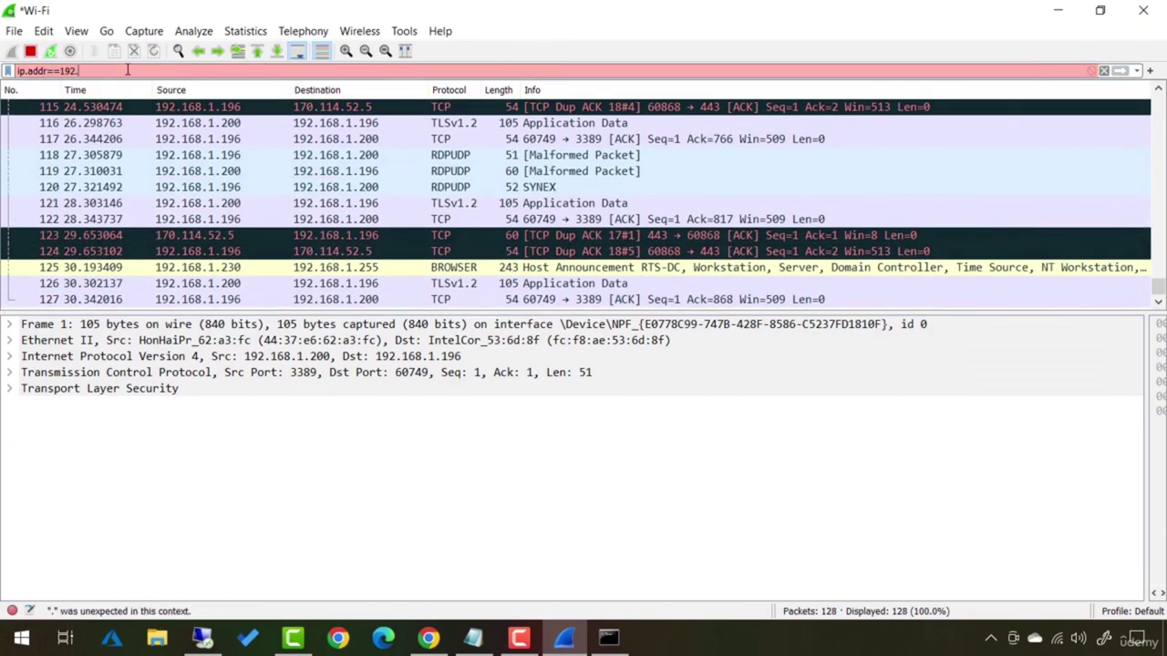
type("168")
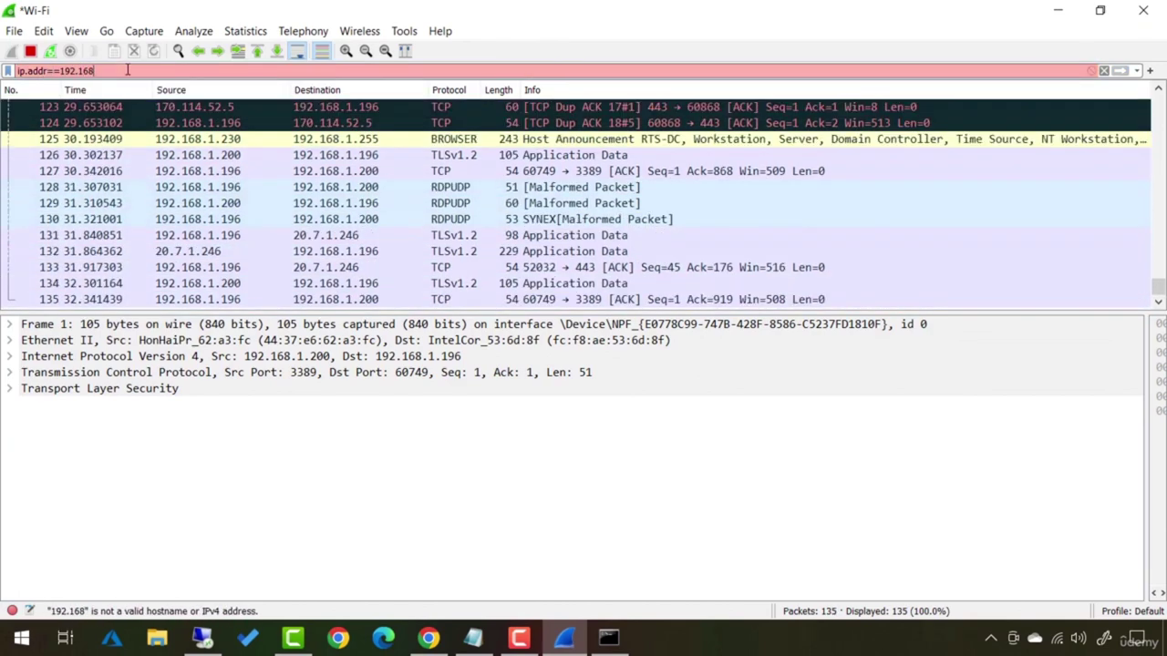
type(".1.230")
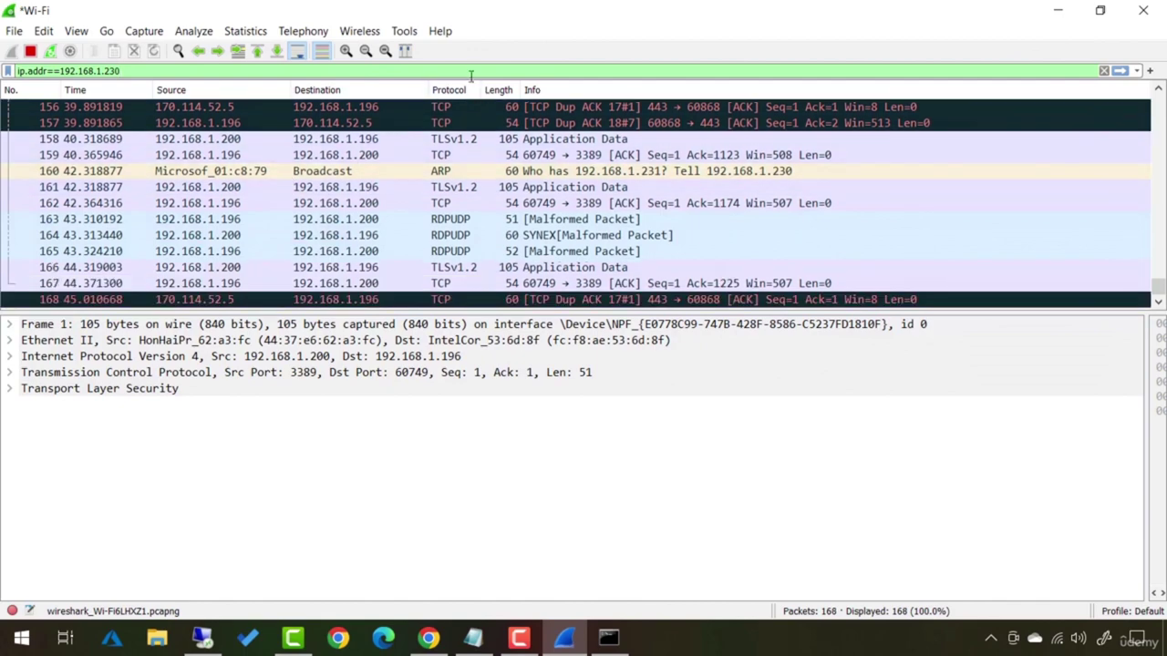
key("Return")
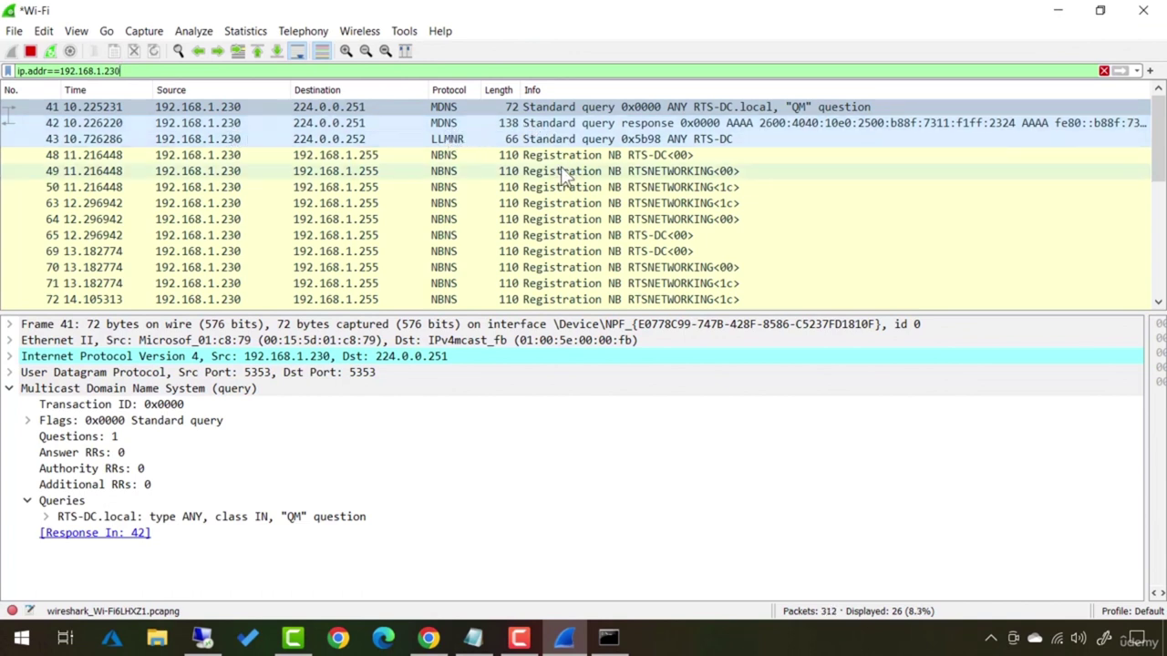
scroll(566, 163, "down", 3)
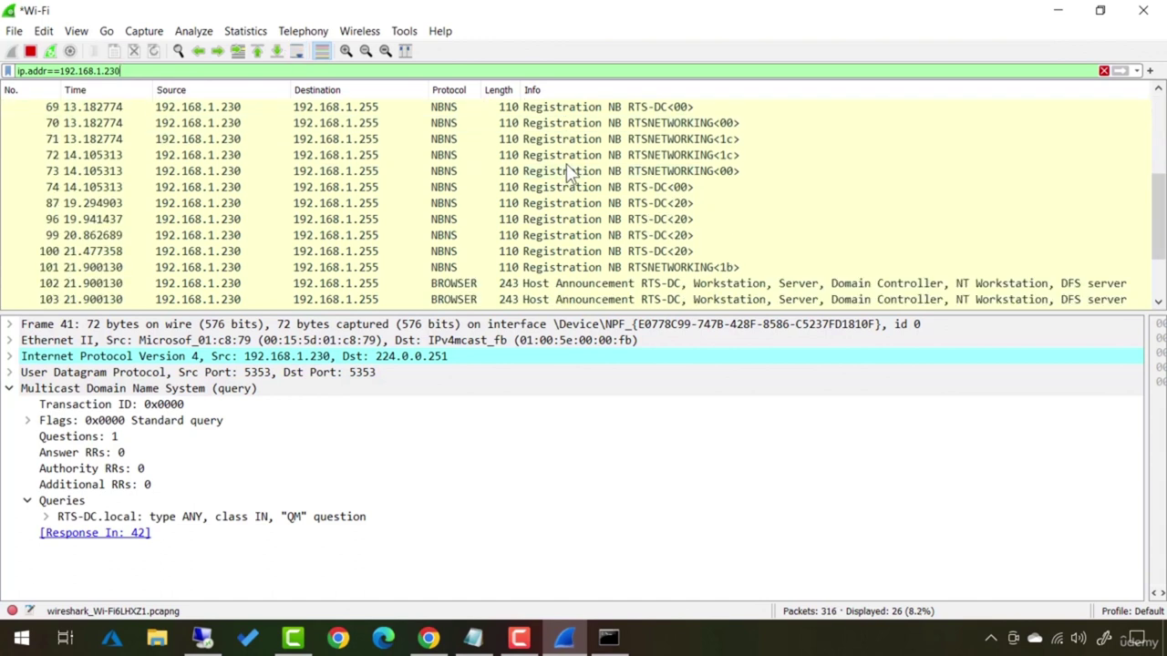
scroll(566, 165, "down", 1)
scroll(566, 173, "down", 1)
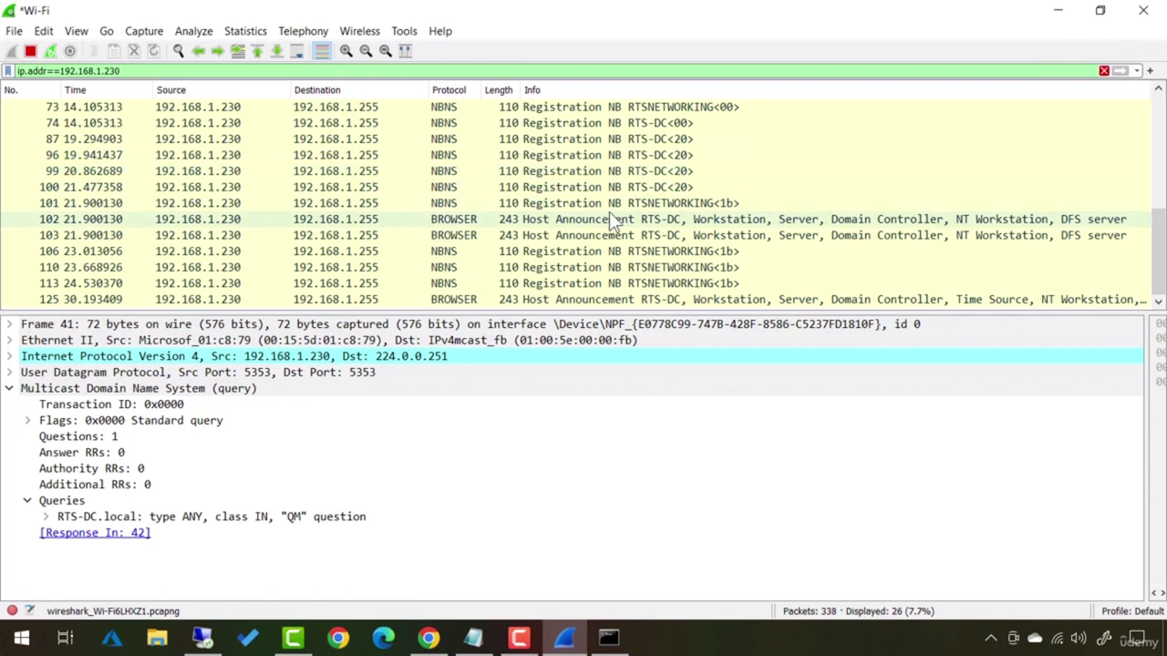
left_click(202, 638)
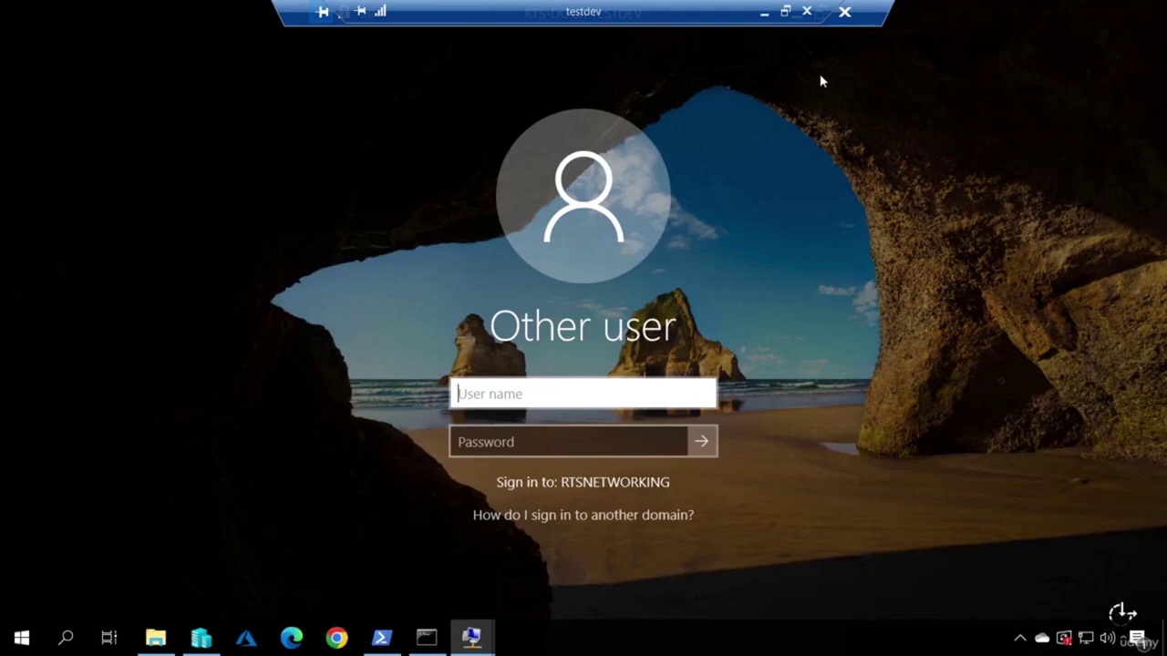
- Minimize both remote VM sessions and restart the Wireshark capture without saving the old packets
left_click(793, 18)
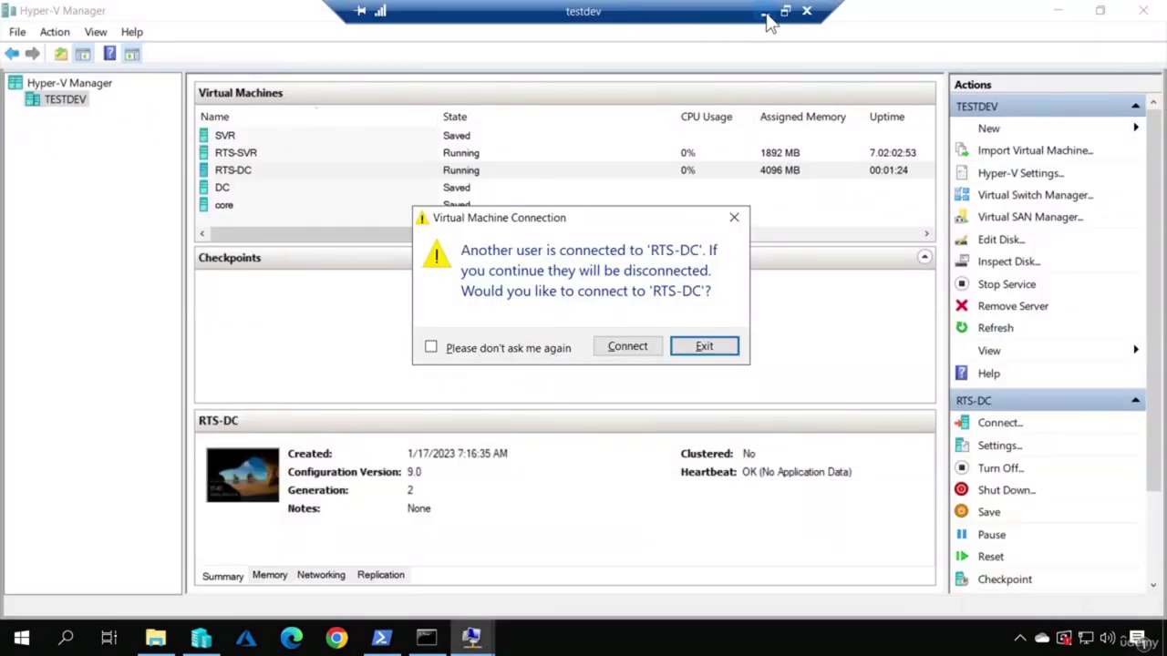
left_click(765, 13)
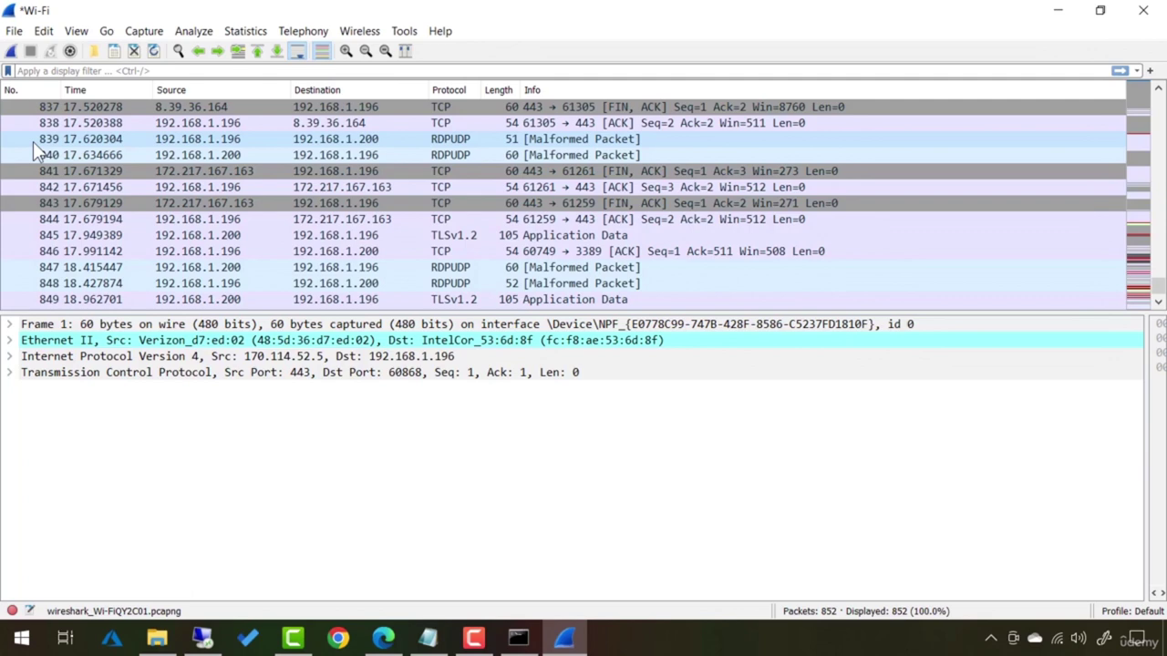
left_click(11, 57)
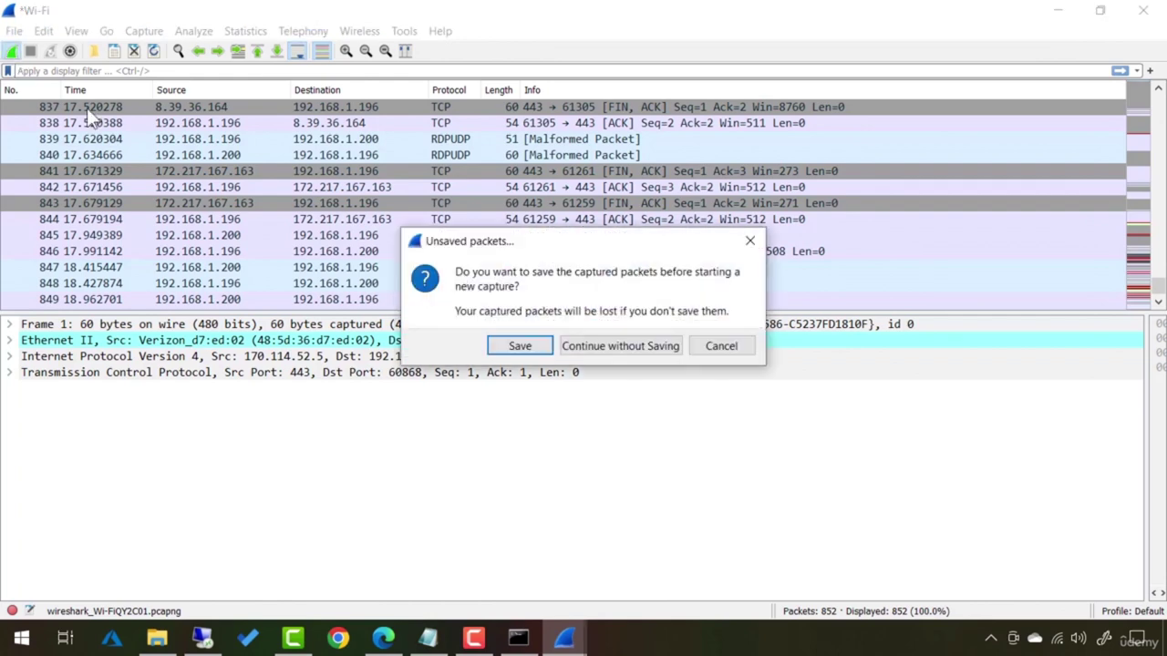
left_click(614, 346)
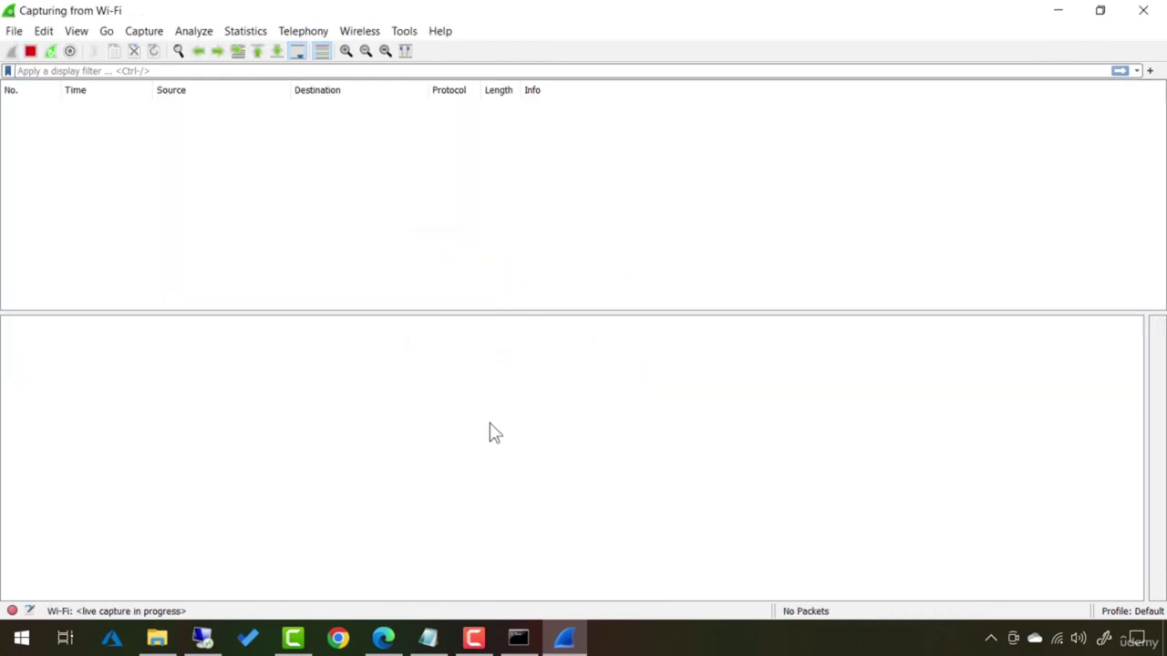
left_click(335, 640)
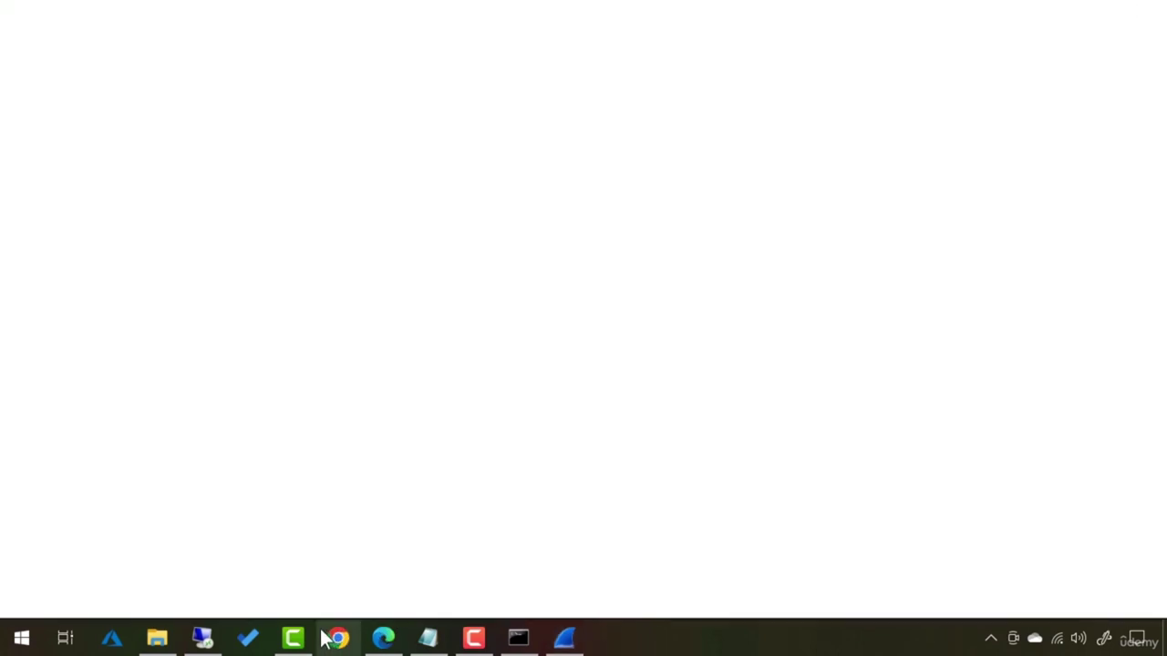
- Load the techpanda.org login page over plain HTTP
left_click(344, 59)
type("http:")
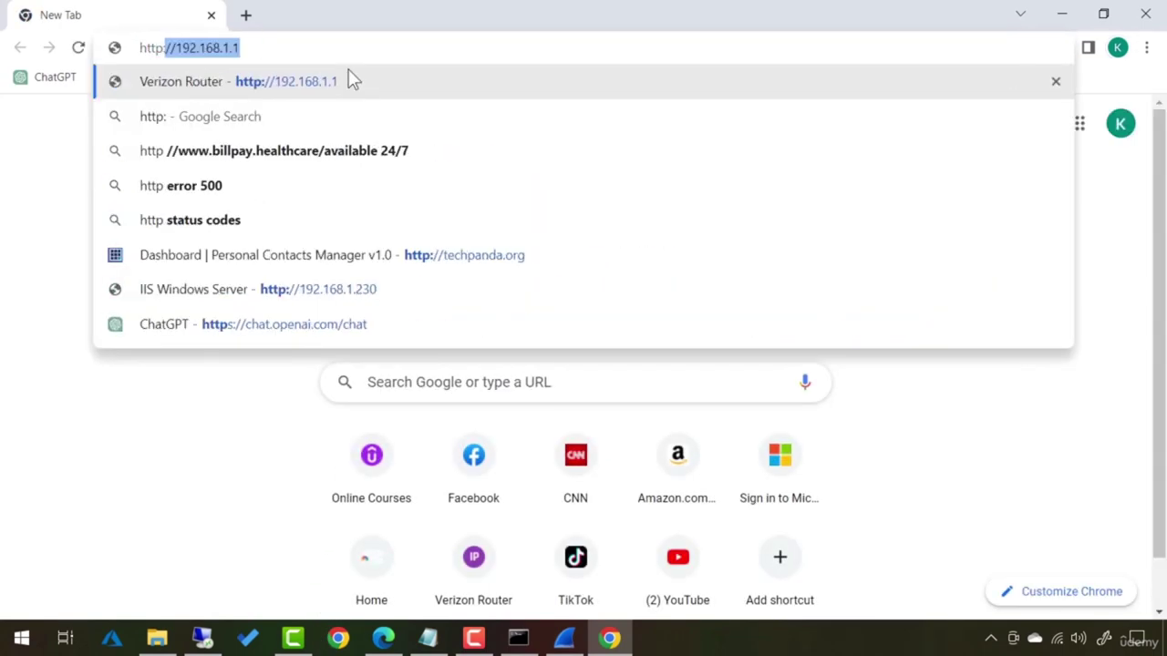
type("//techpanda.org")
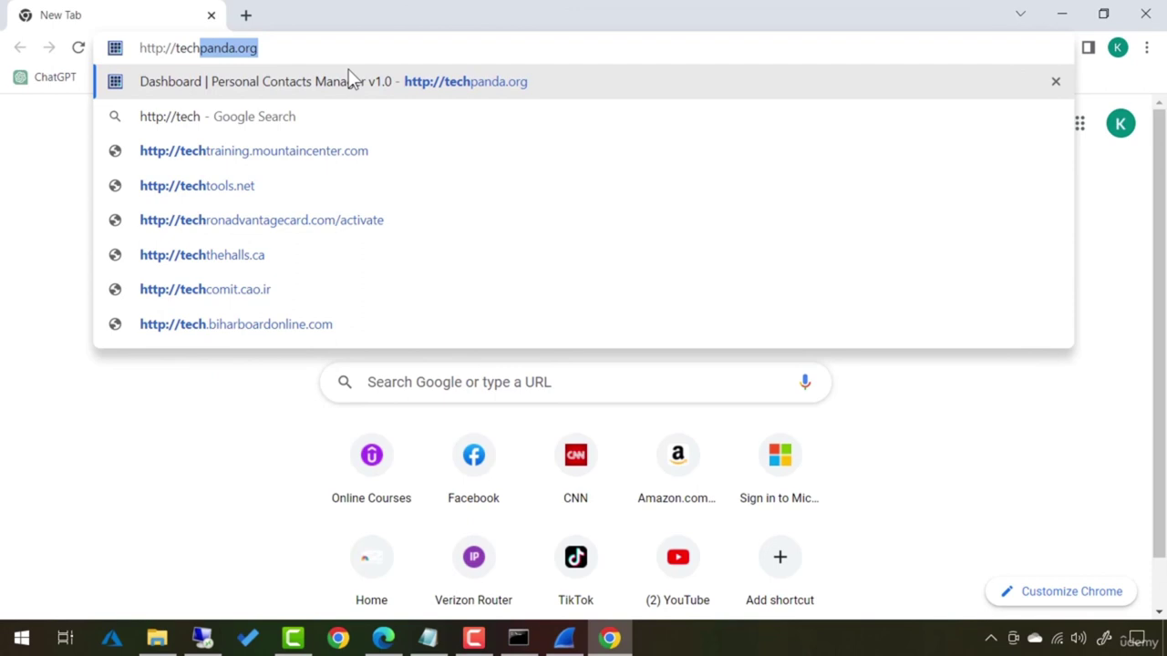
key("Return")
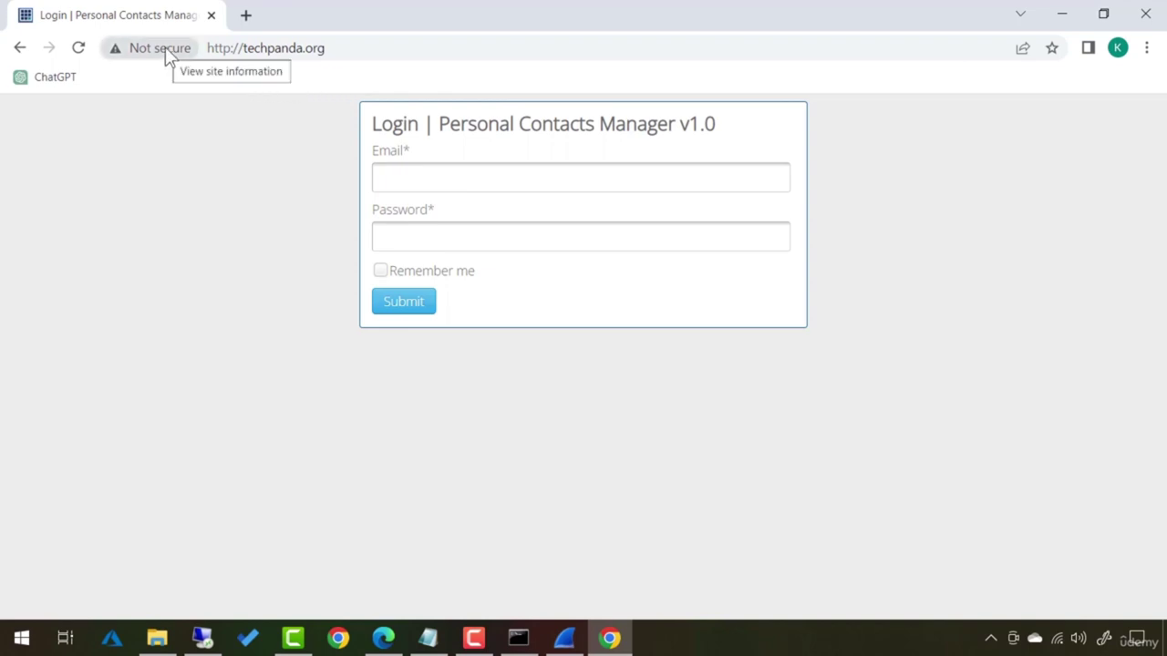
- Log in with the account email and password, dismiss the save-password prompt, and minimize Chrome
left_click(389, 174)
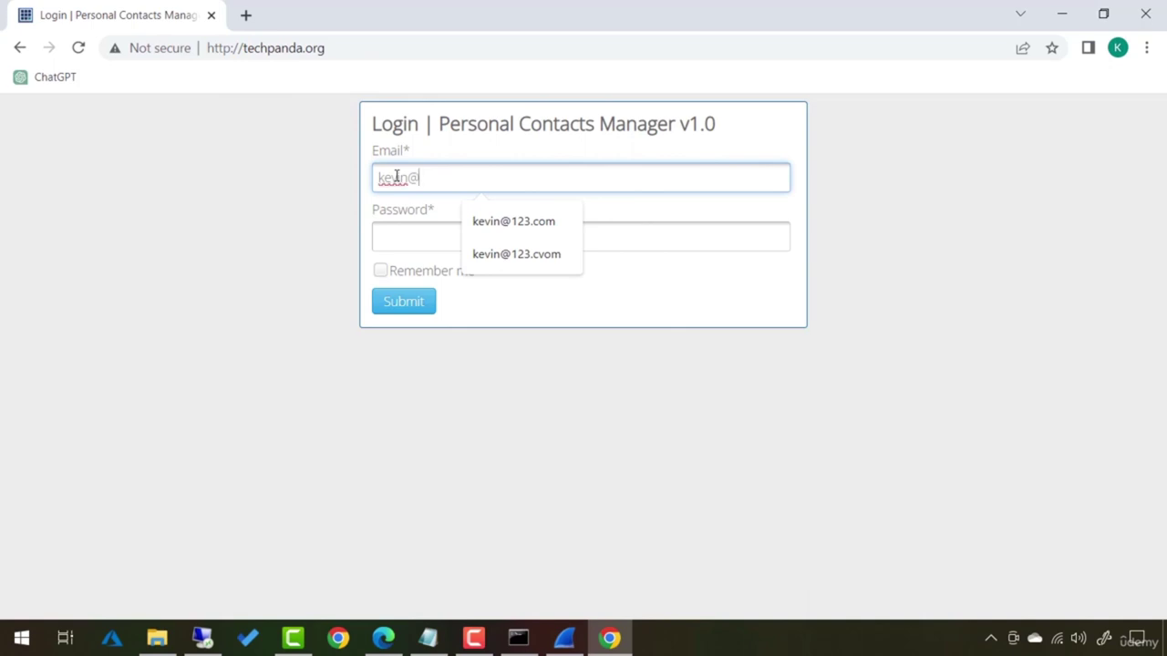
key("Tab")
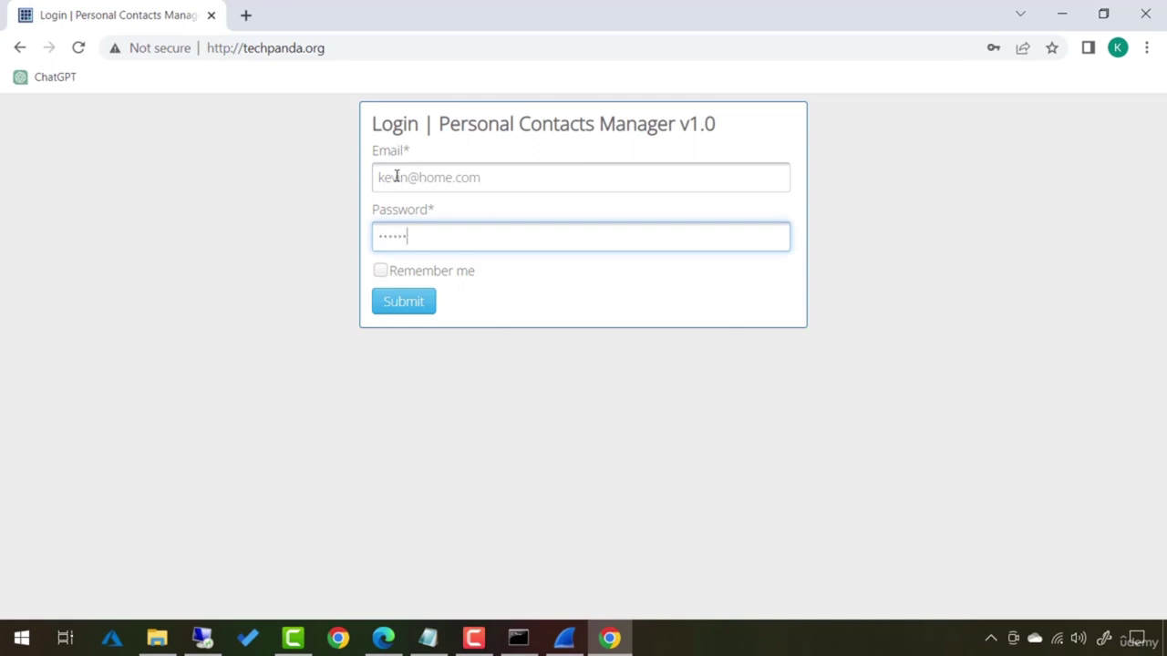
left_click(390, 304)
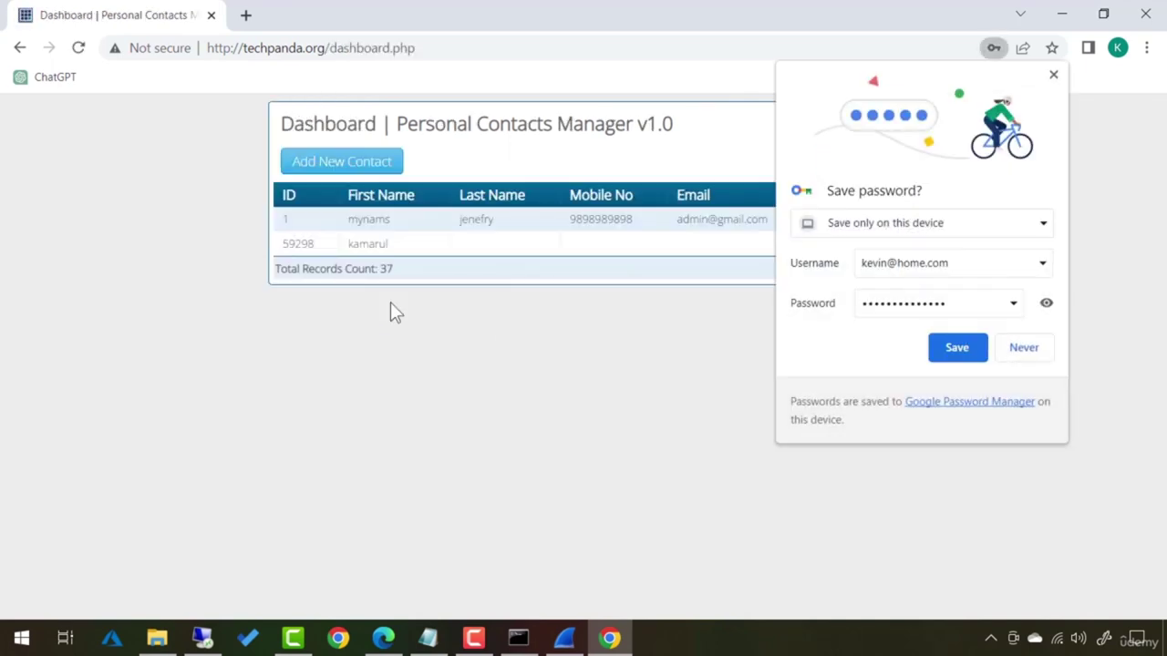
left_click(1055, 75)
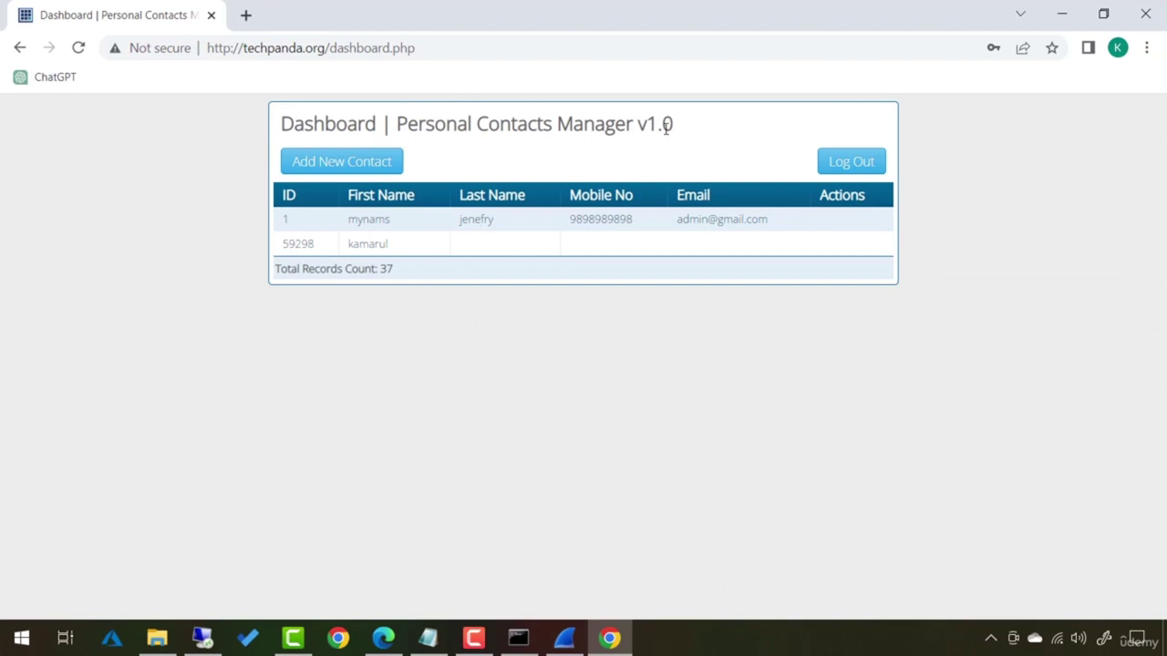
left_click(1064, 19)
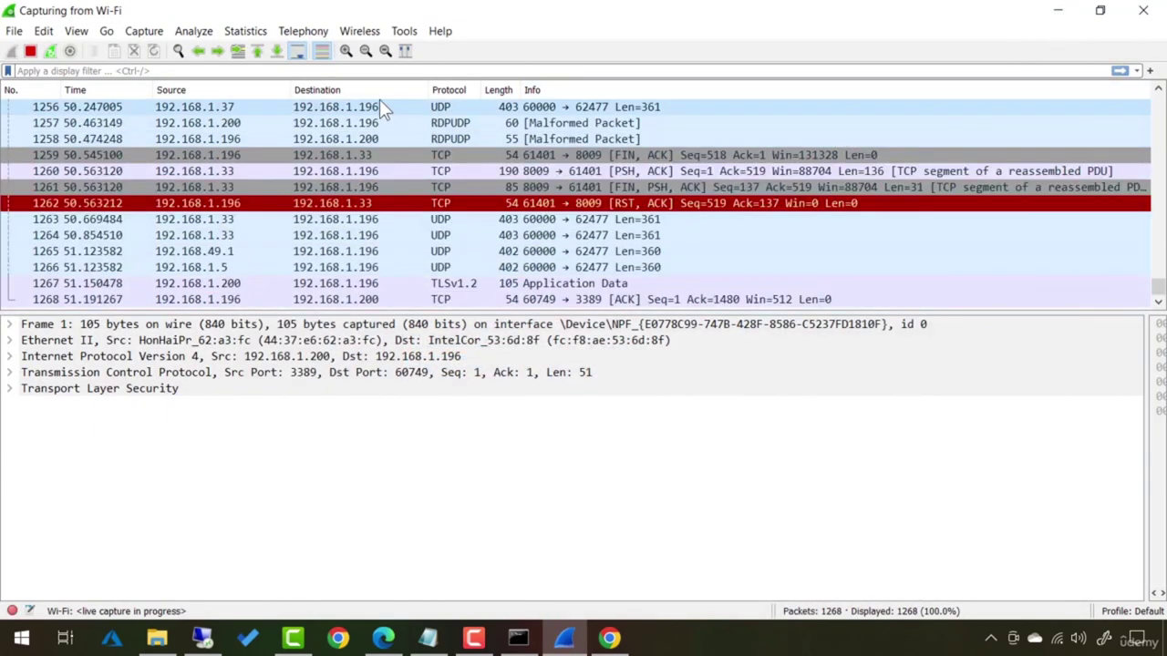
- Stop the capture and filter the packet list to http
left_click(31, 52)
left_click(57, 73)
type("http")
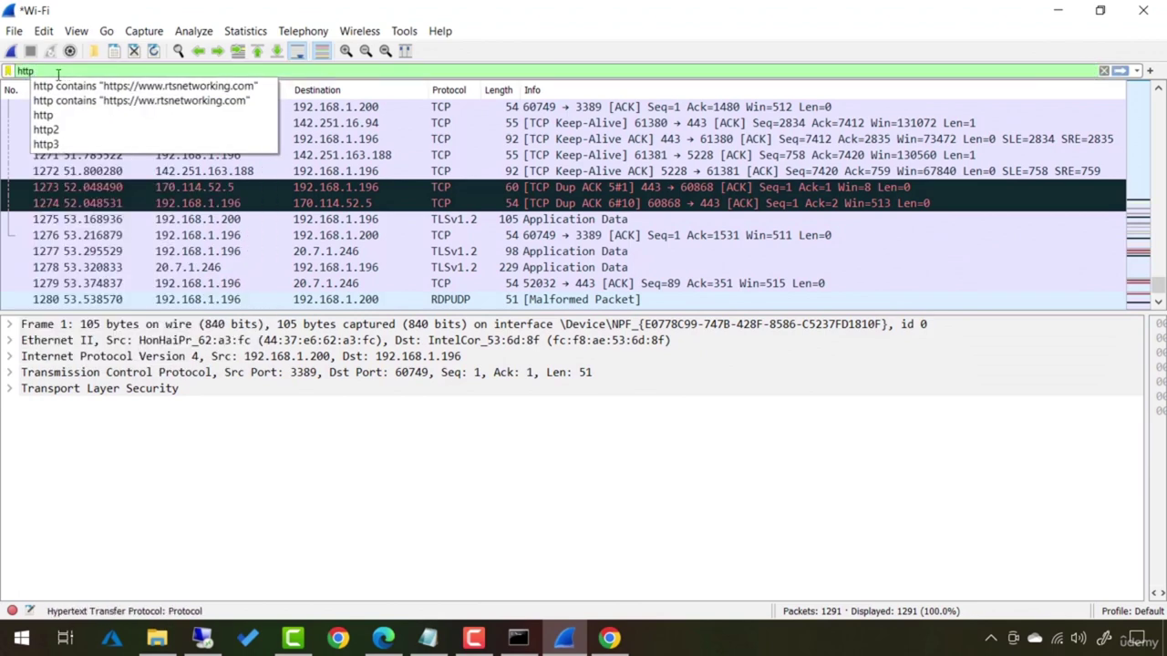
key("Return")
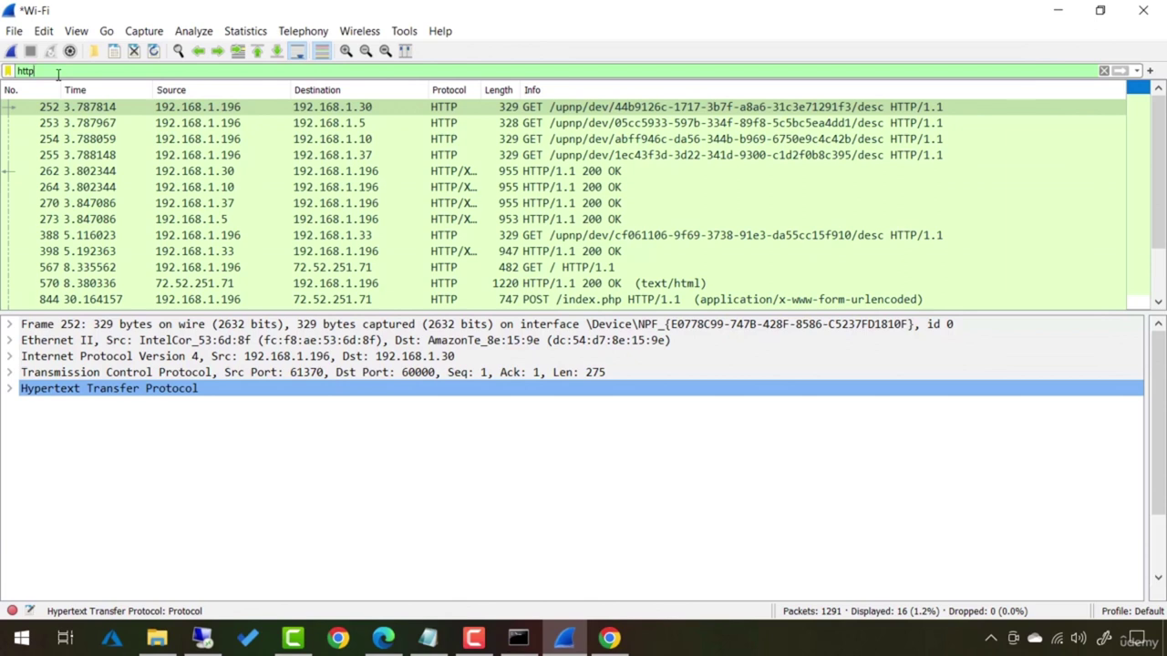
scroll(315, 164, "down", 1)
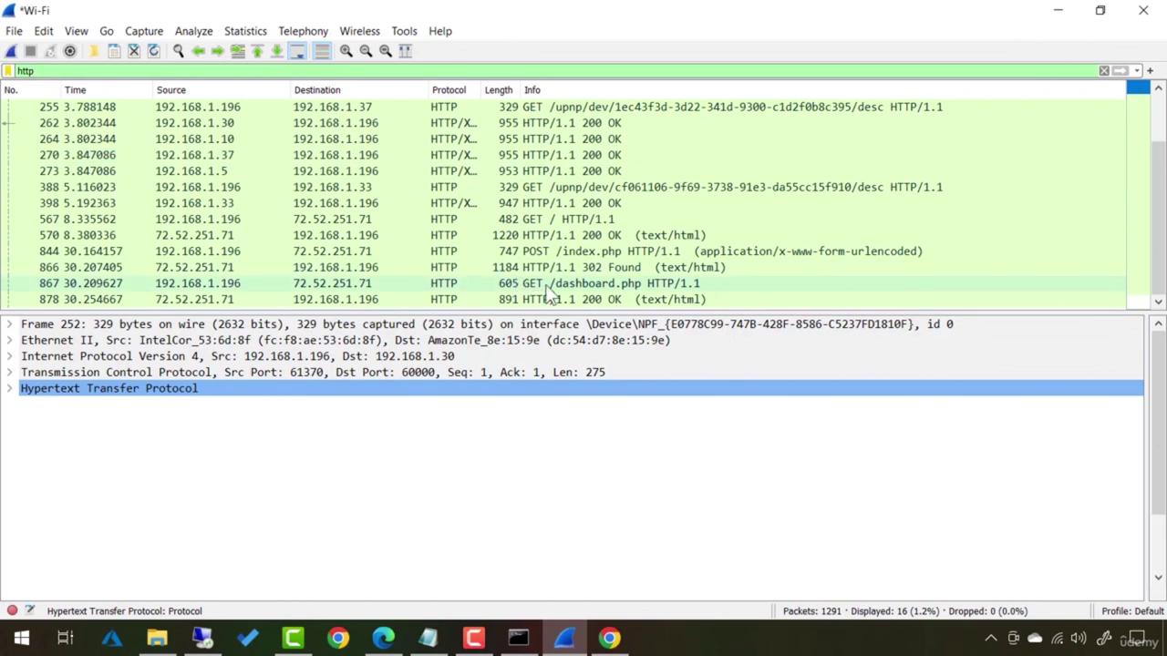
- Open the POST /index.php packet and expand its form fields to reveal the email and password
left_click(550, 254)
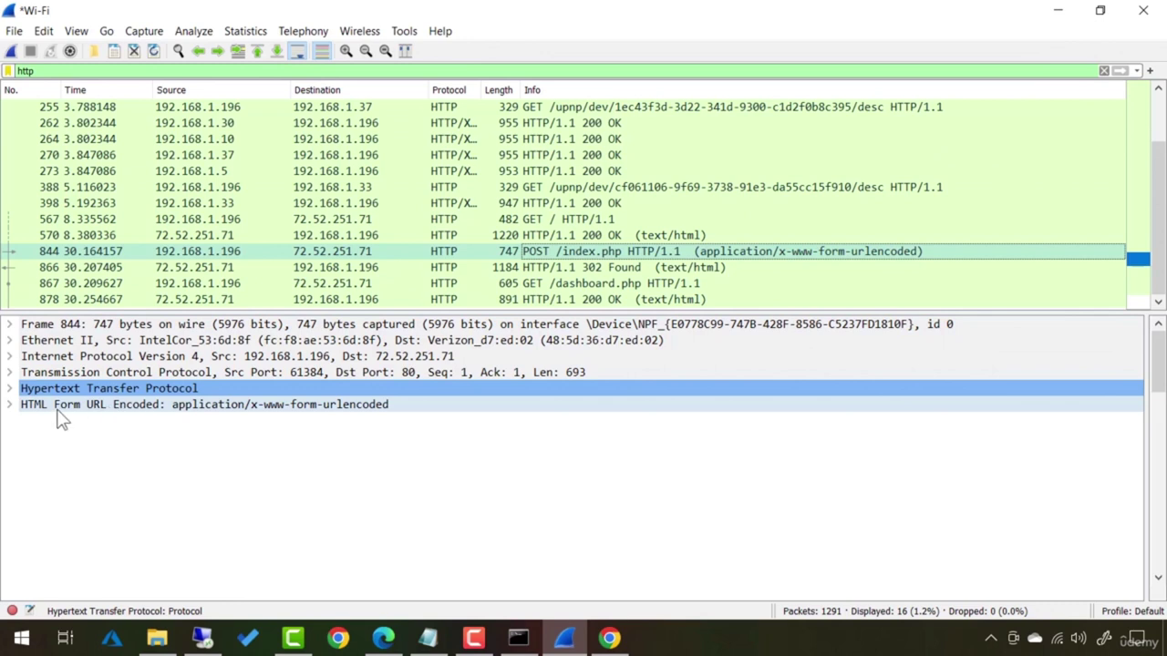
left_click(17, 407)
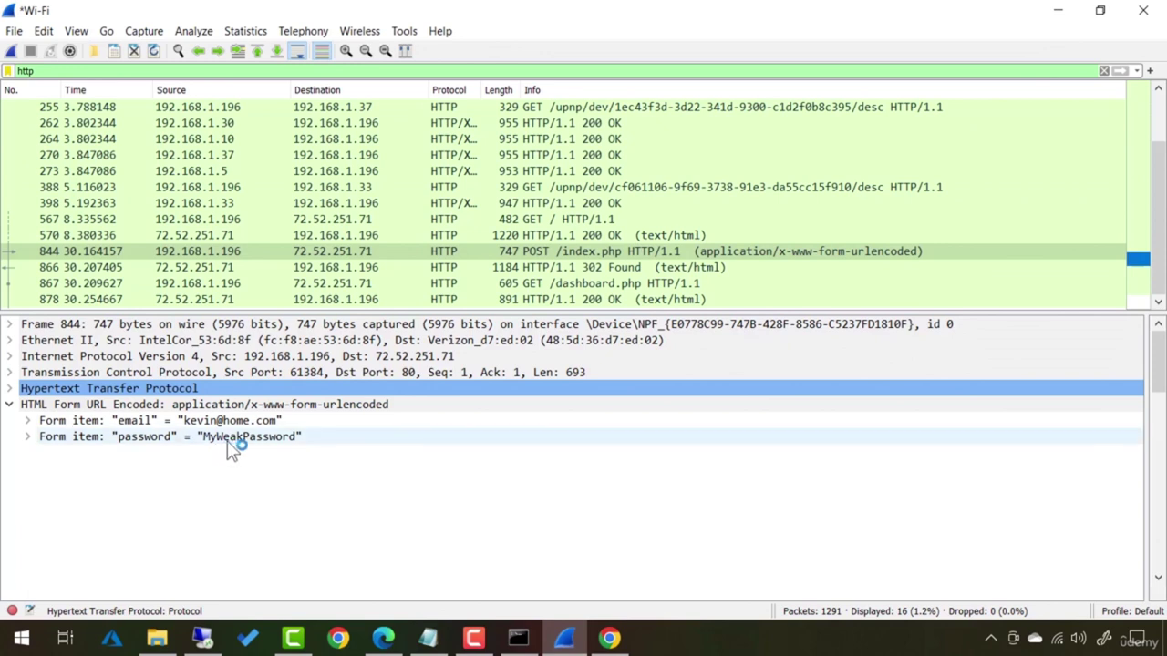
left_click(29, 437)
left_click(30, 422)
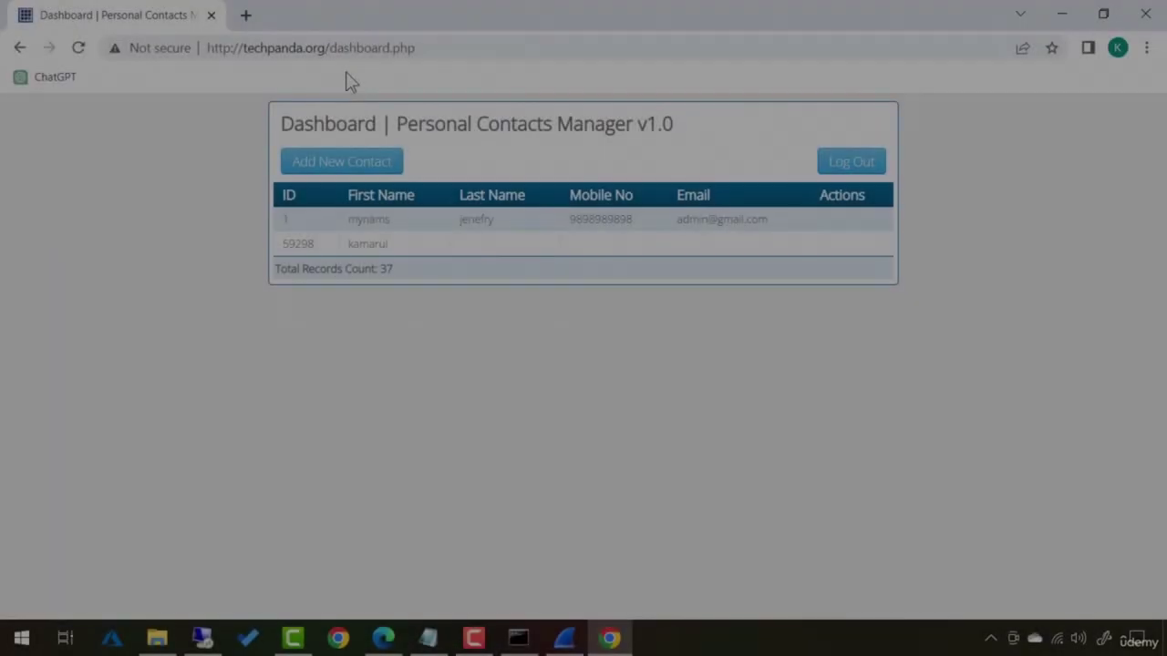
left_click(355, 52)
type("https")
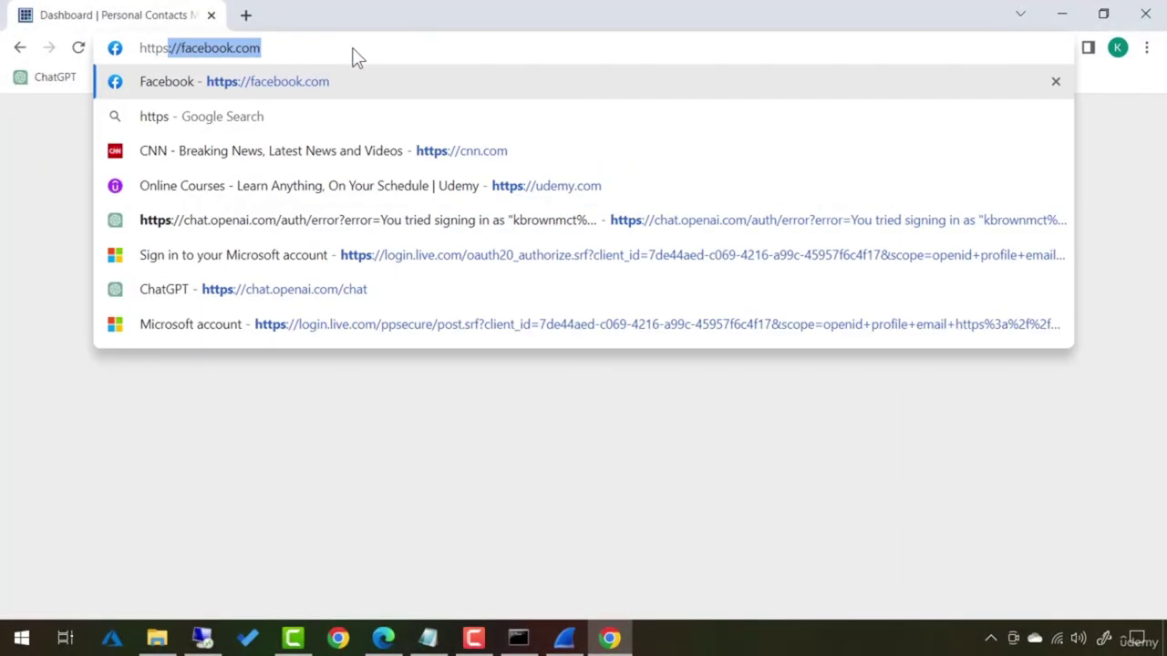
type("://techpa")
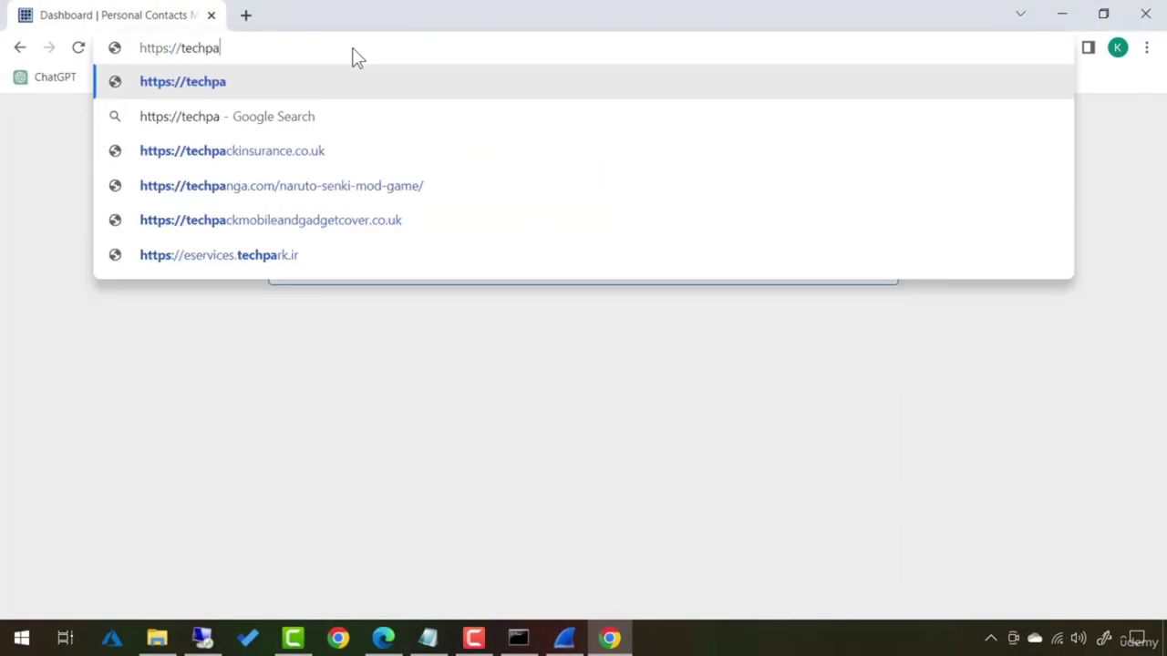
type("nda.org")
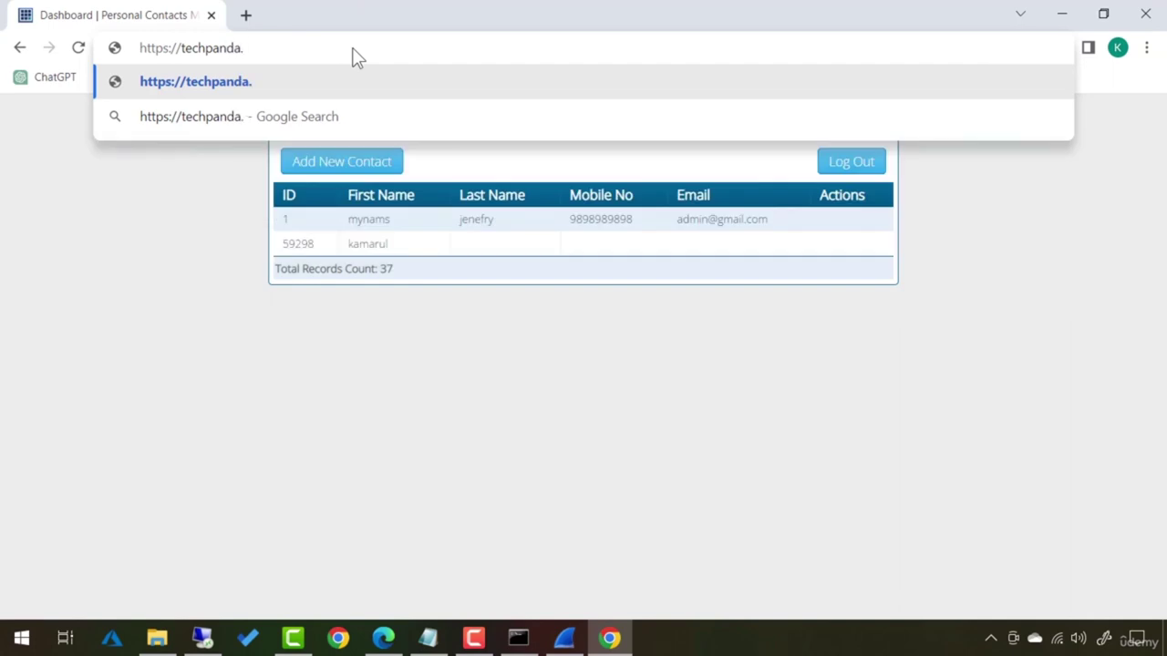
key("Return")
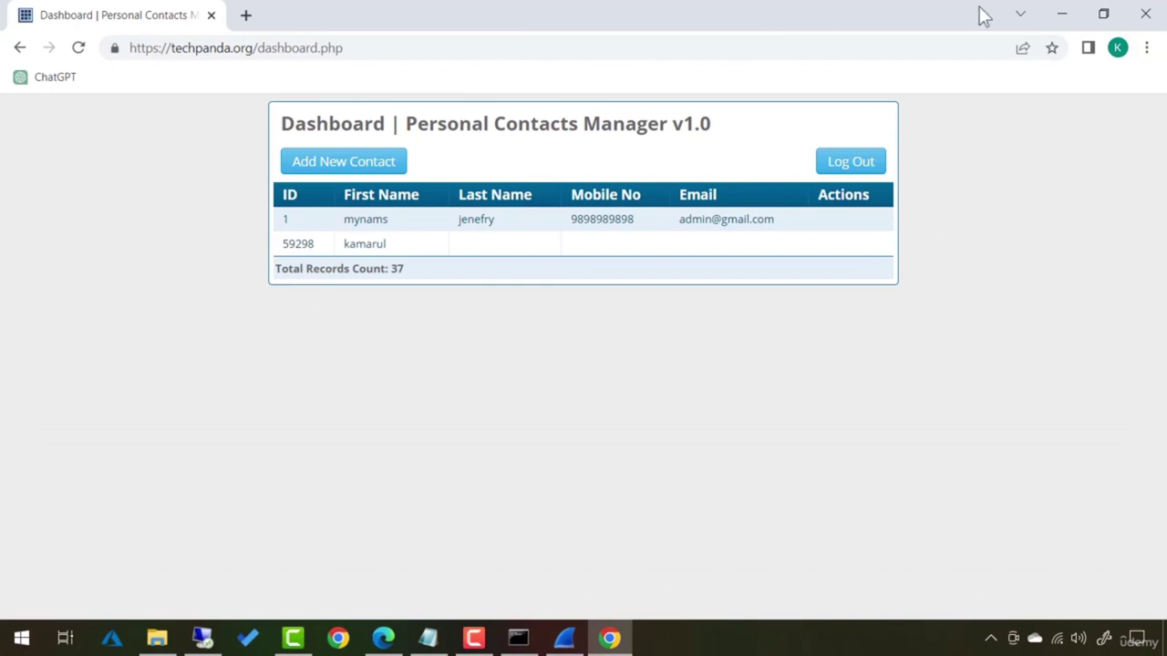
left_click(1071, 25)
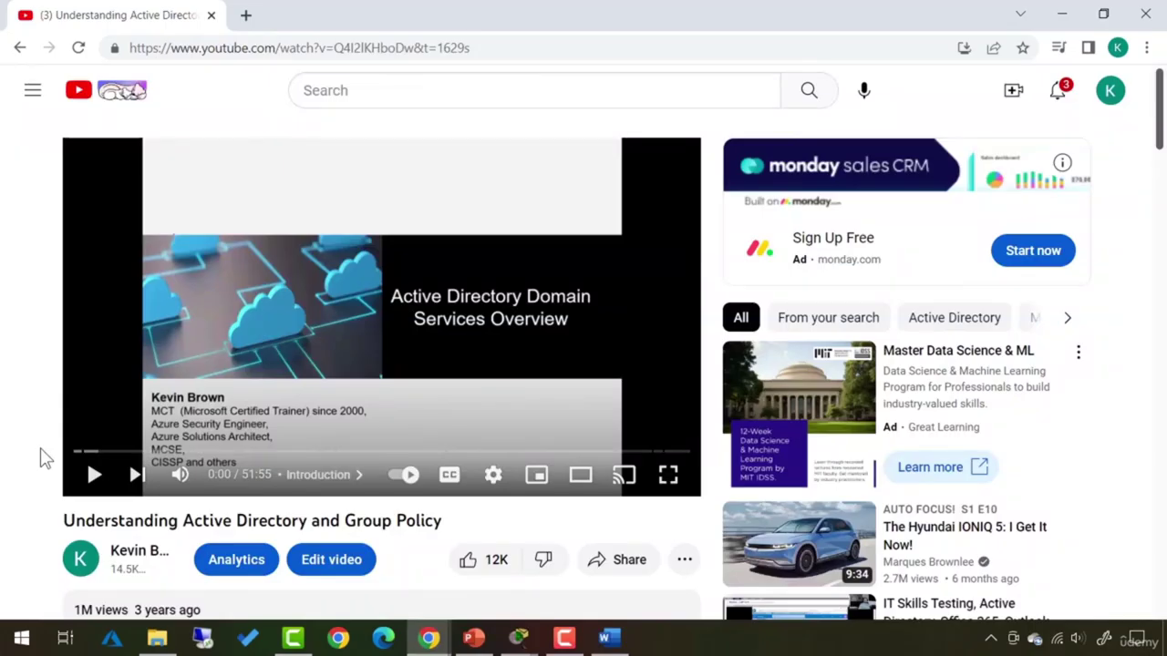
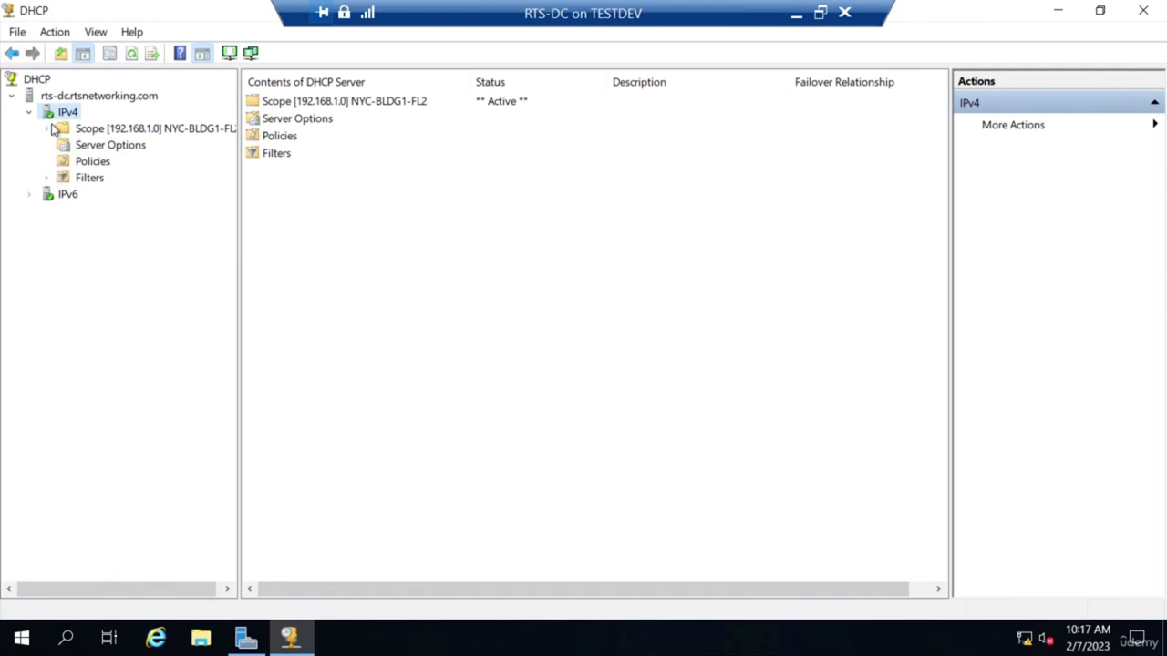
- Launch Advanced > Split-Scope on the 192.168.1.0 NYC-BLDG1-FL2 scope
left_click(85, 133)
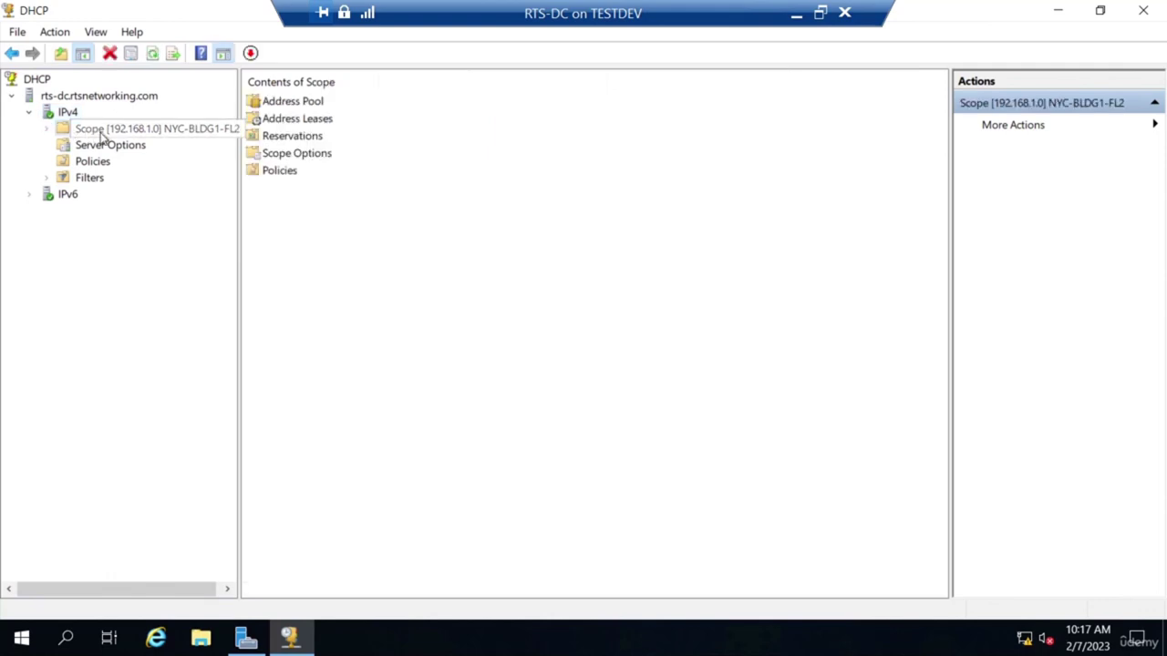
right_click(93, 134)
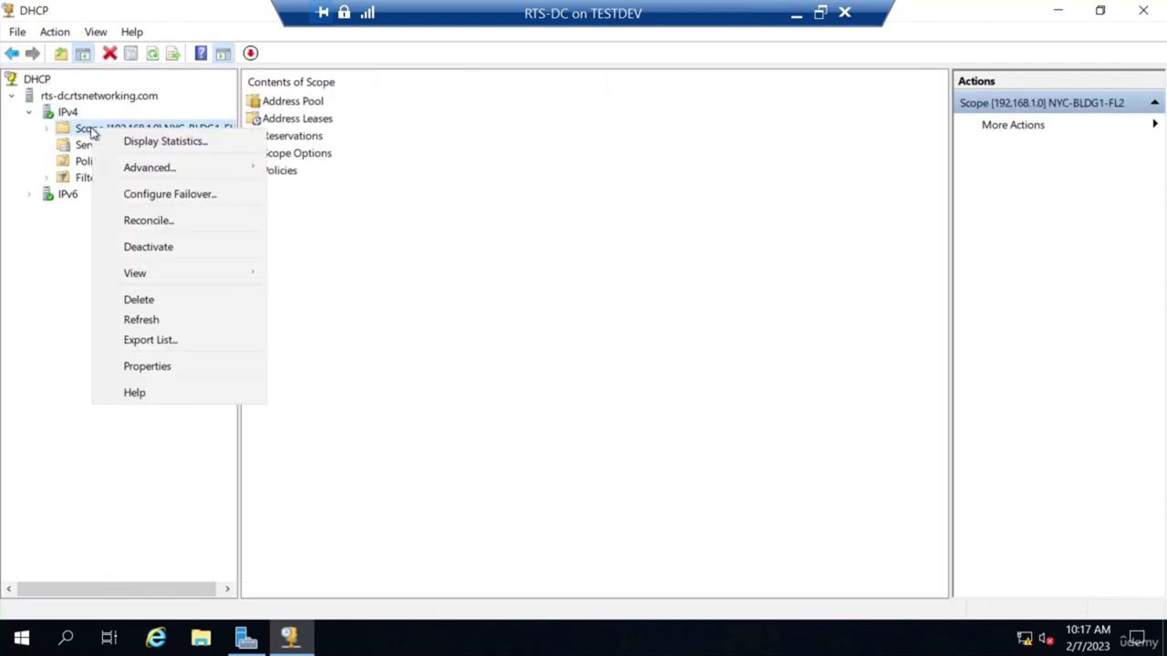
mouse_move(133, 170)
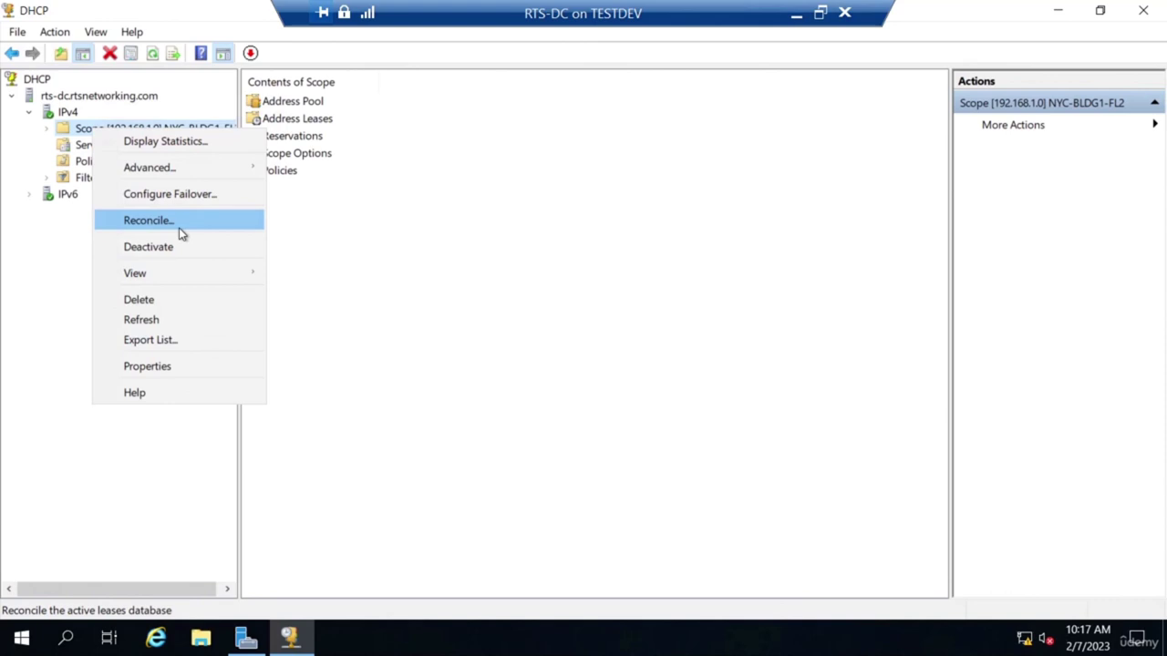
mouse_move(185, 171)
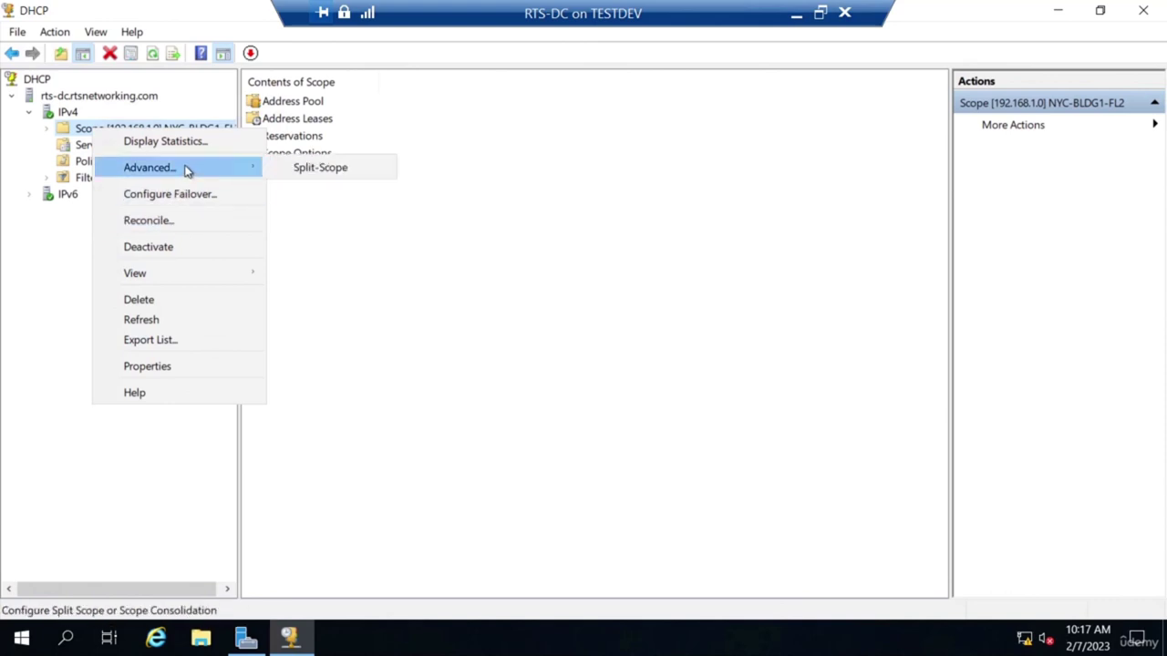
left_click(320, 170)
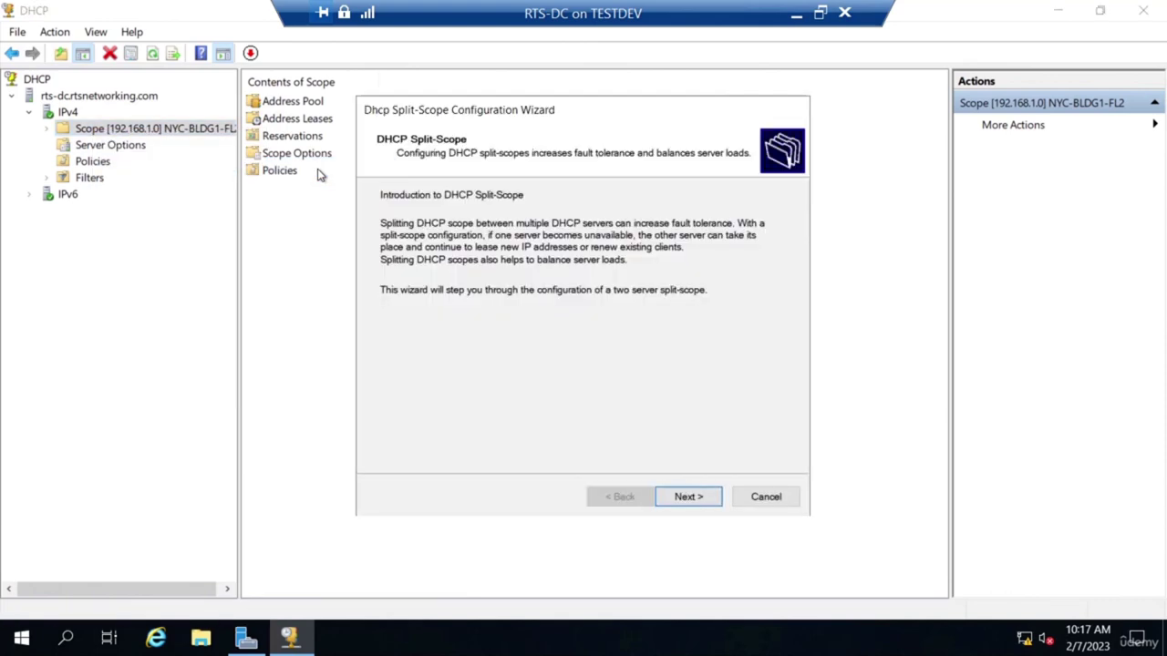
- Add authorized server rts-svr.rtsnetworking.com (192.168.1.231) as the split-scope partner
left_click(690, 499)
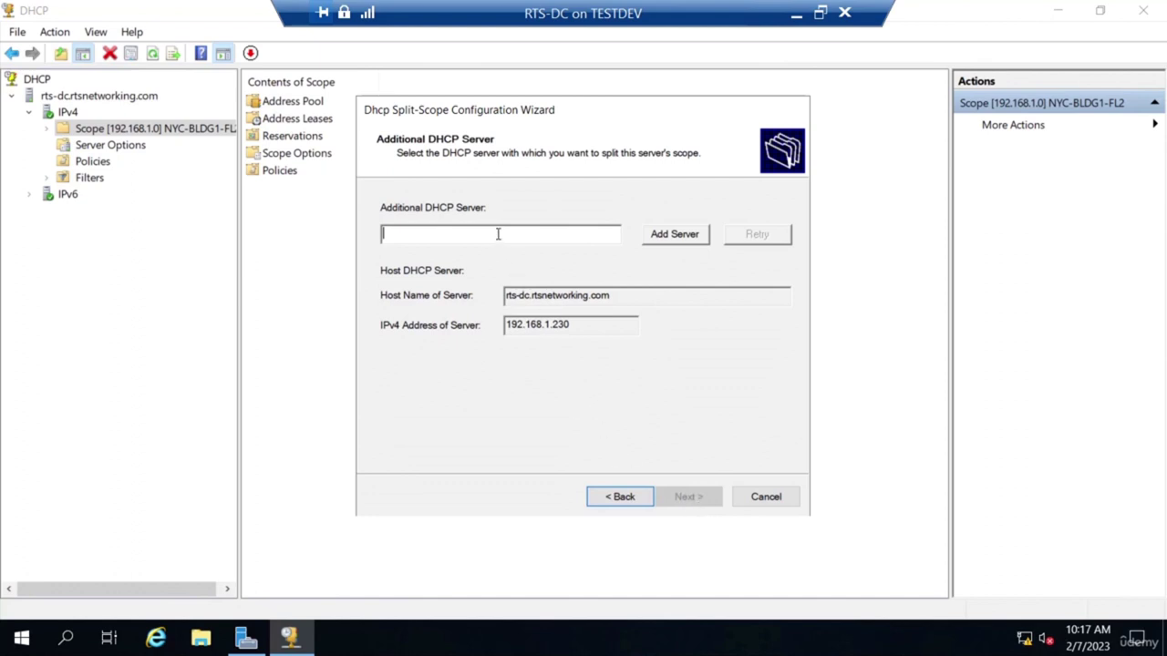
type("rts-svr")
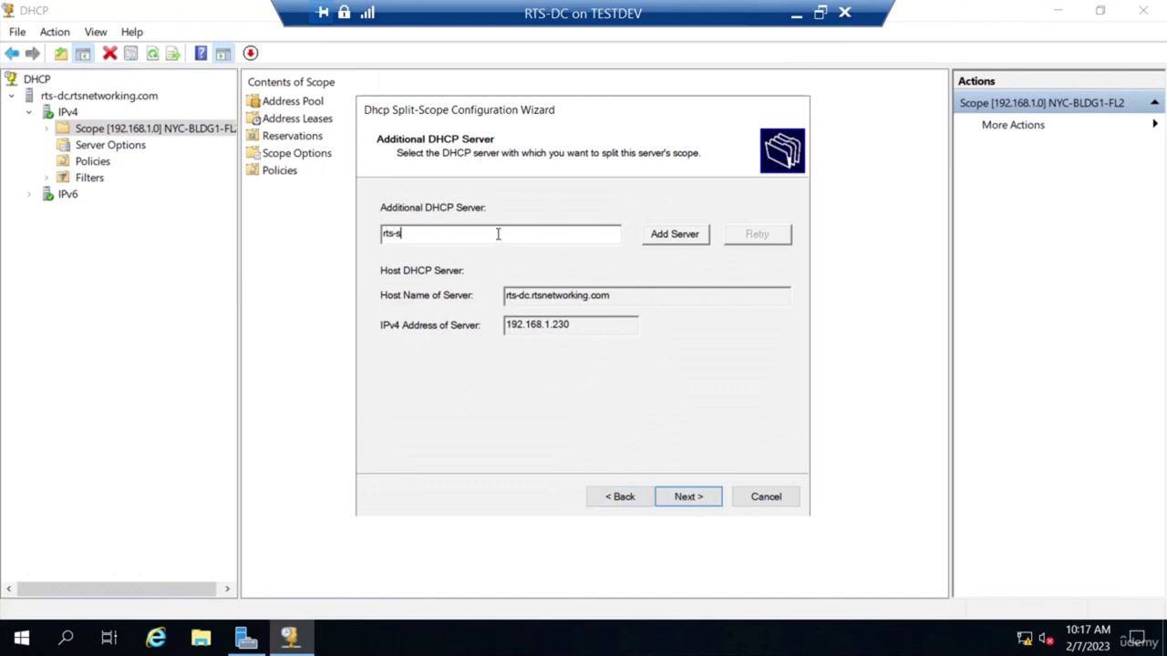
left_click(672, 237)
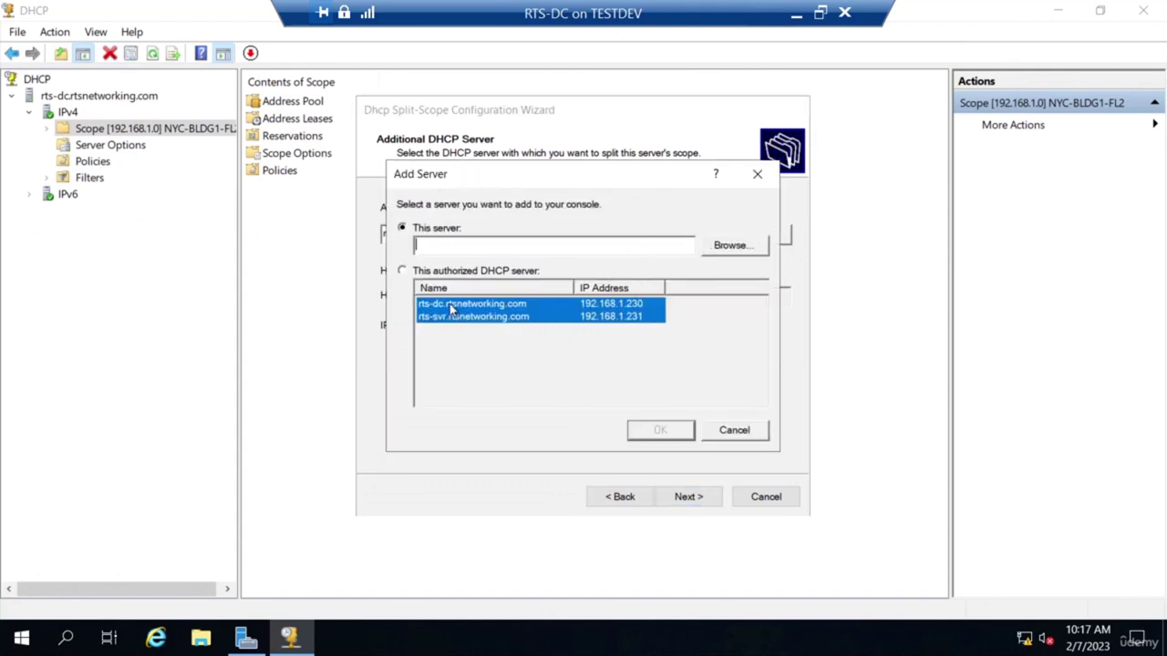
left_click(402, 271)
left_click(446, 317)
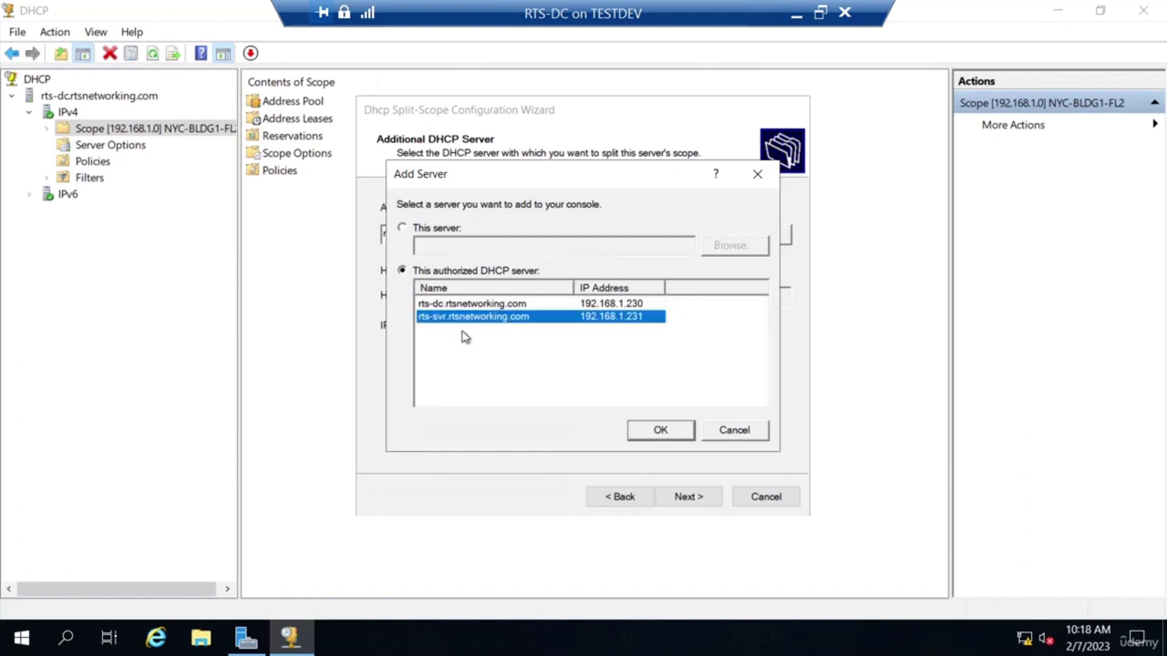
left_click(661, 432)
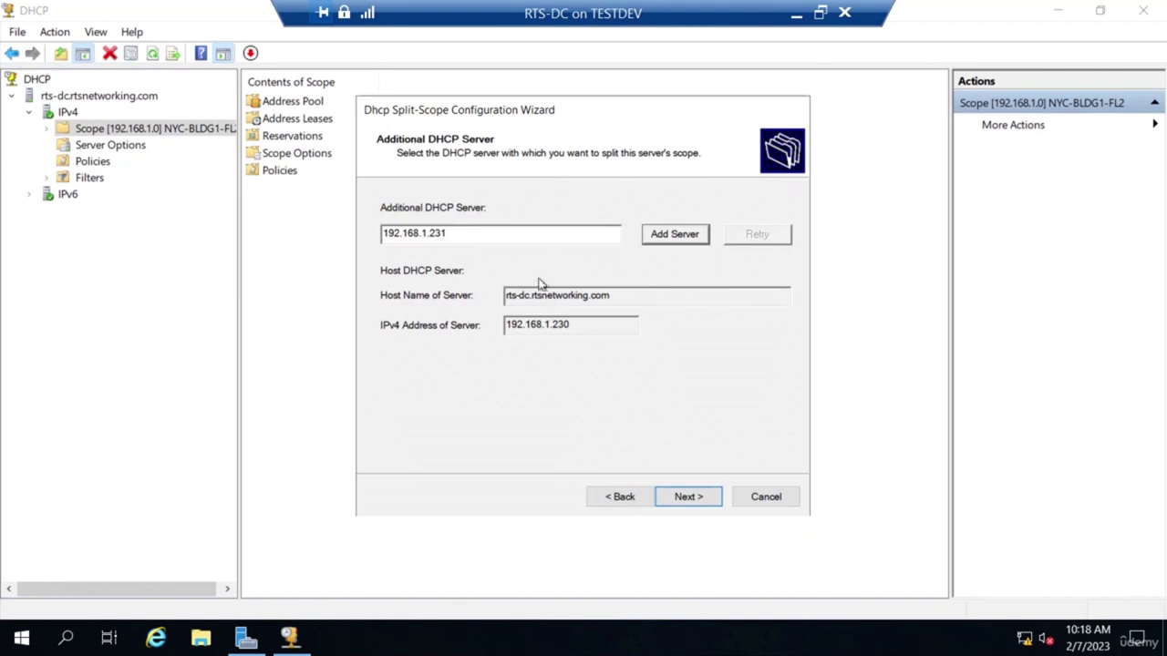
left_click(691, 500)
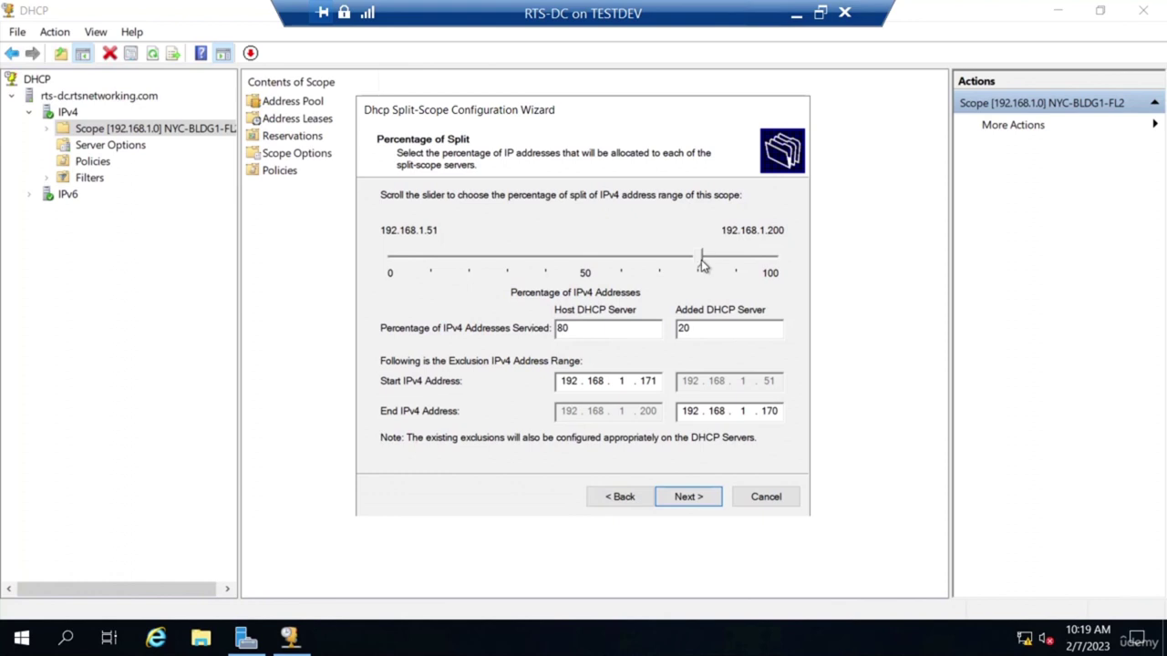
- Set the address split to 50% for the host server and 50% for the partner
left_click_drag(701, 265, 585, 271)
left_click_drag(588, 263, 468, 263)
left_click_drag(588, 331, 538, 336)
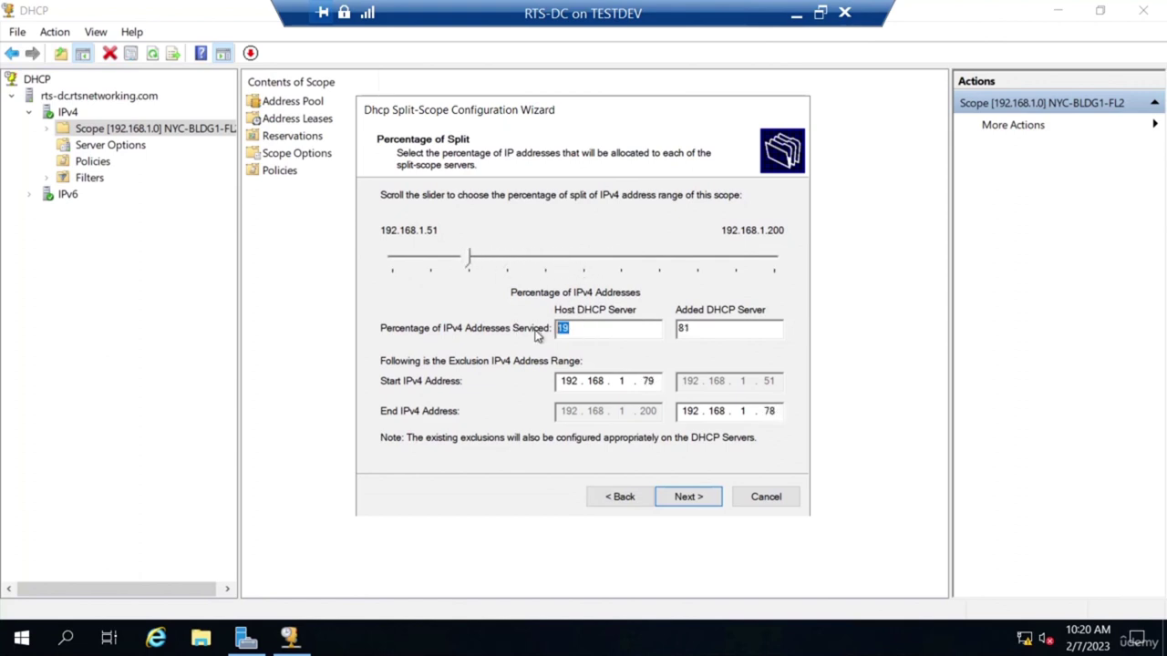
type("50")
key("Tab")
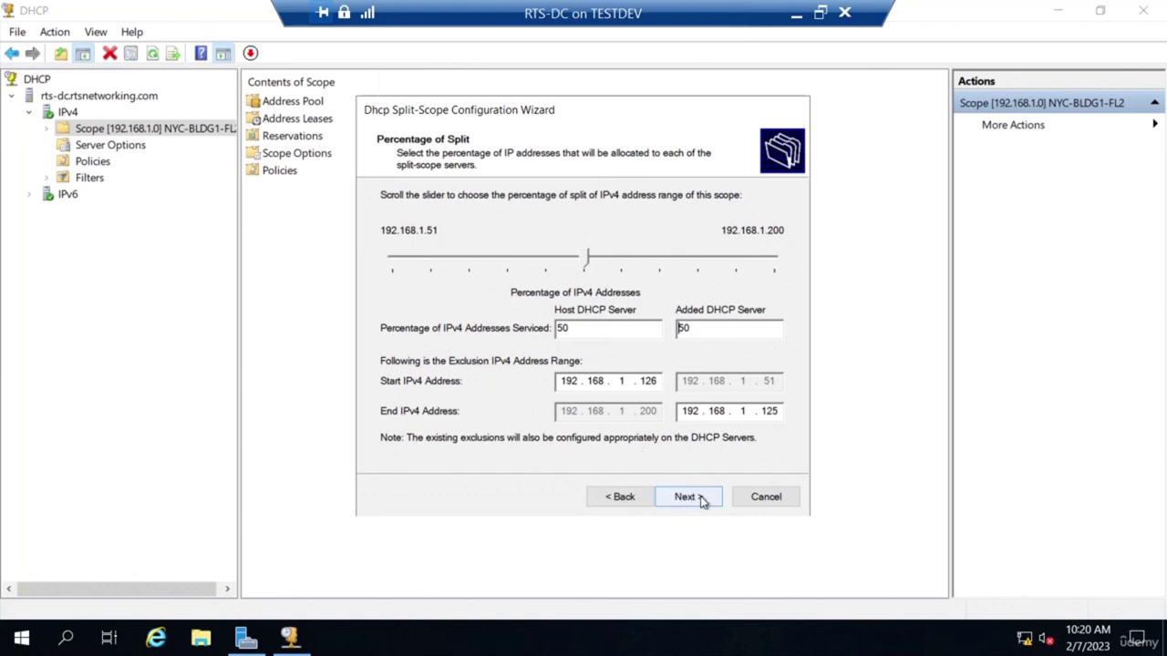
left_click(702, 499)
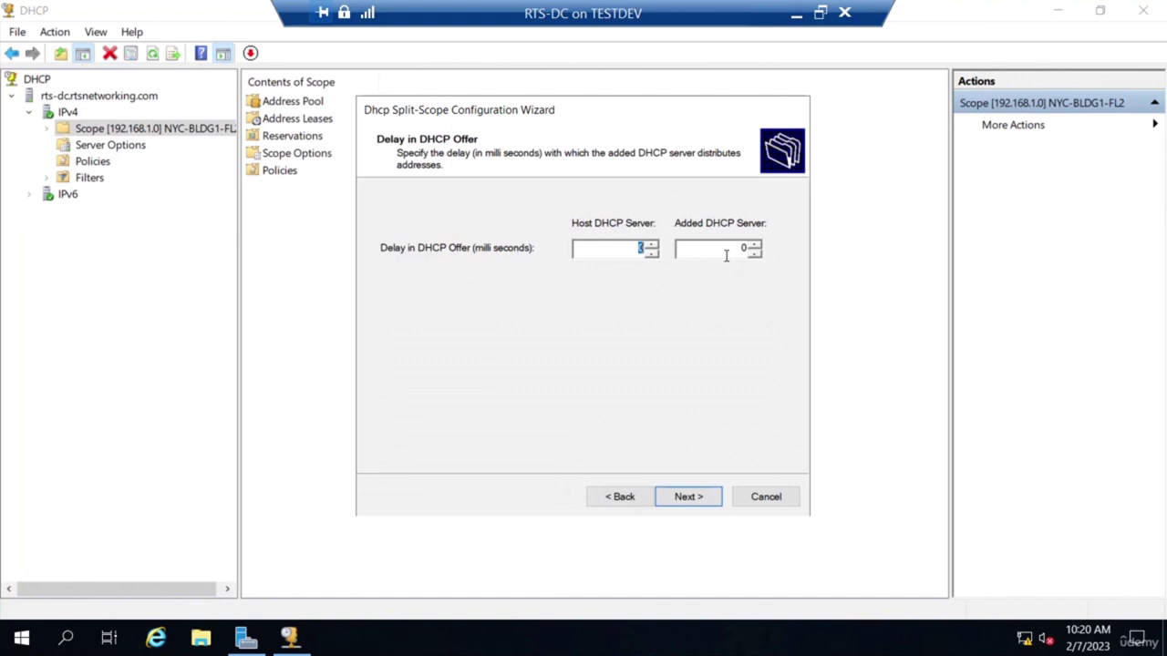
- Keep zero offer delay, run the split-scope configuration and close the wizard
left_click(688, 500)
left_click(688, 499)
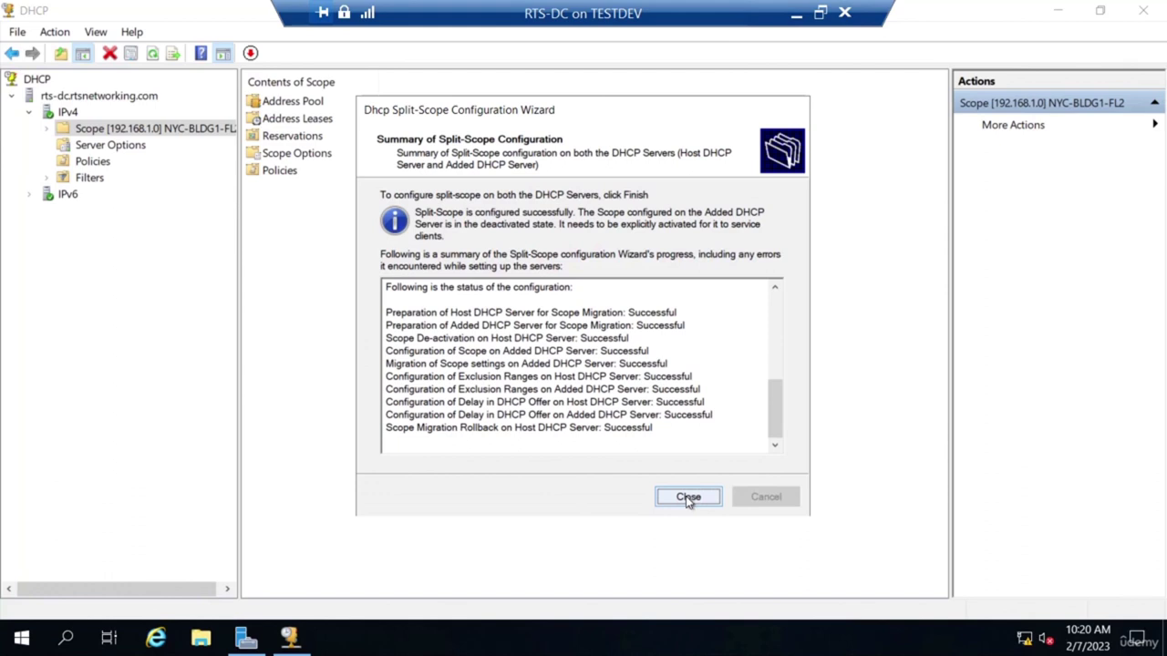
left_click(686, 497)
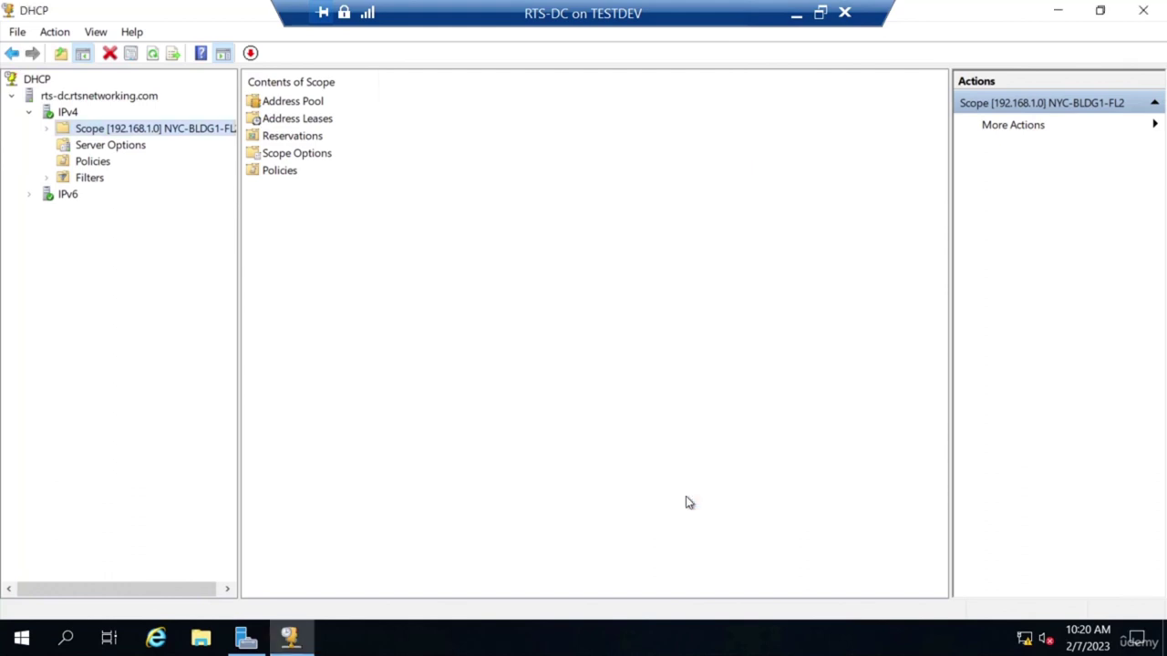
- Refresh rts-dc and select the 192.168.1.126–192.168.1.200 exclusion in the scope's Address Pool
left_click(125, 96)
left_click(153, 55)
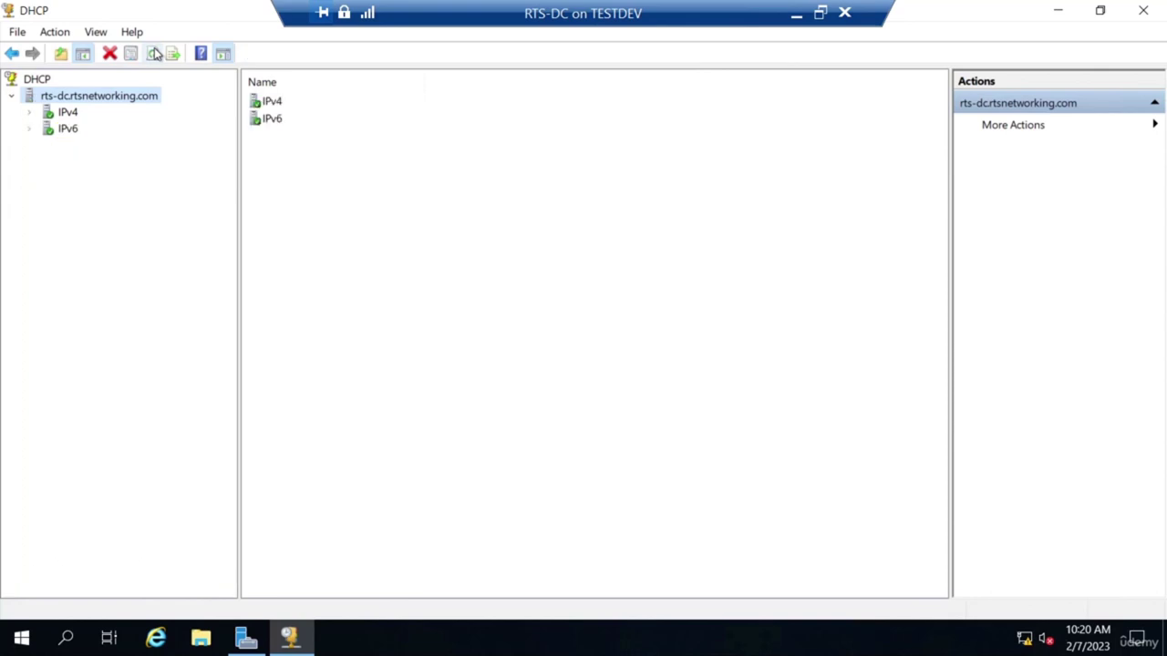
left_click(28, 114)
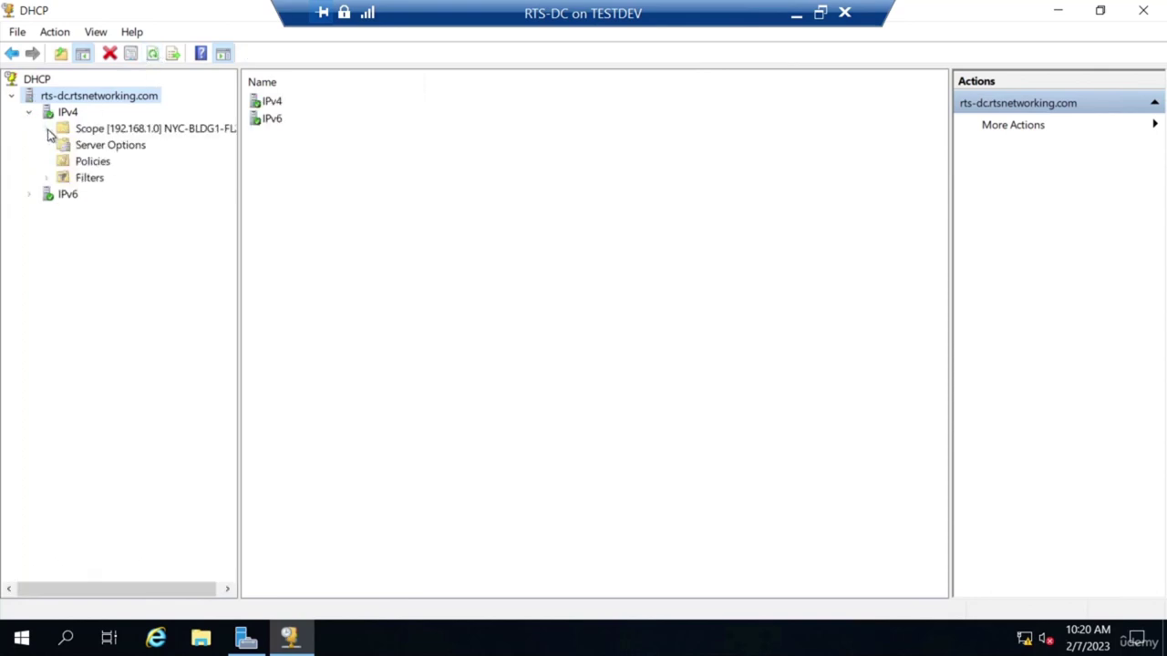
left_click(46, 128)
left_click(84, 130)
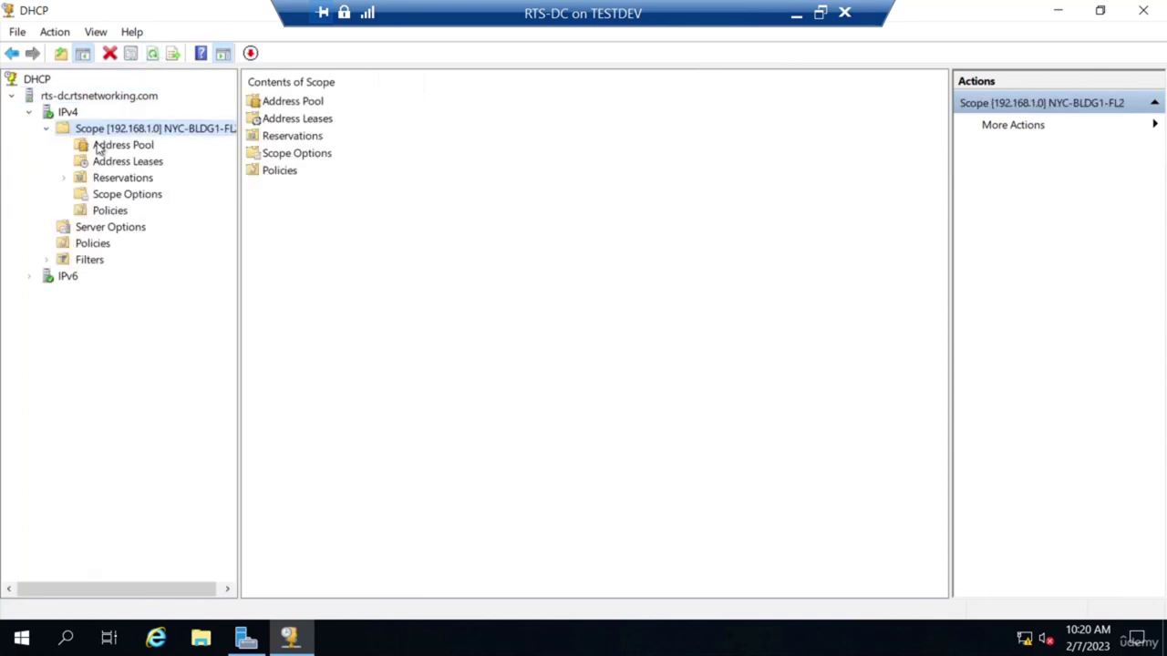
left_click(114, 150)
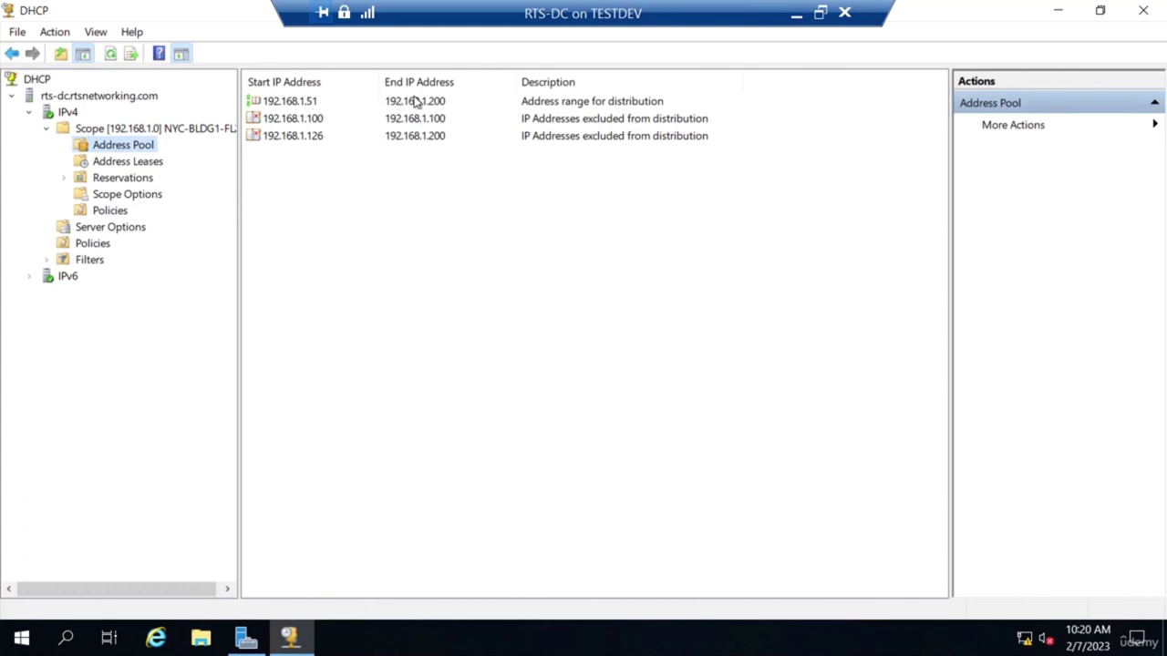
left_click(296, 139)
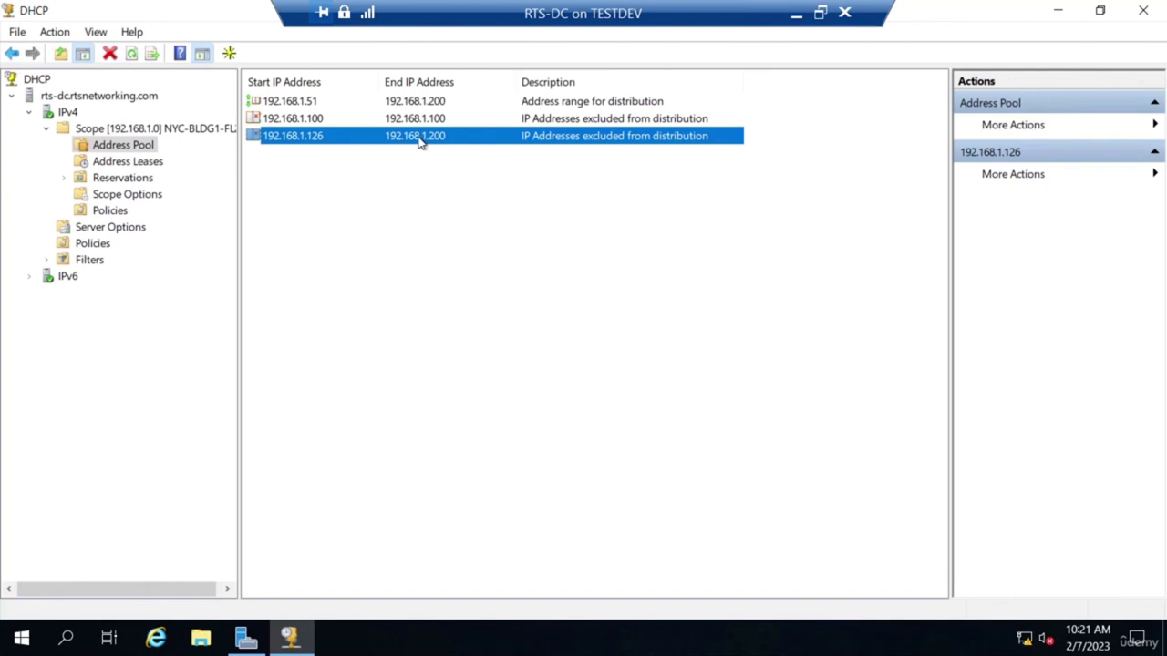
- Add authorized server rts-svr.rtsnetworking.com to the console, then collapse rts-dc's tree
right_click(44, 82)
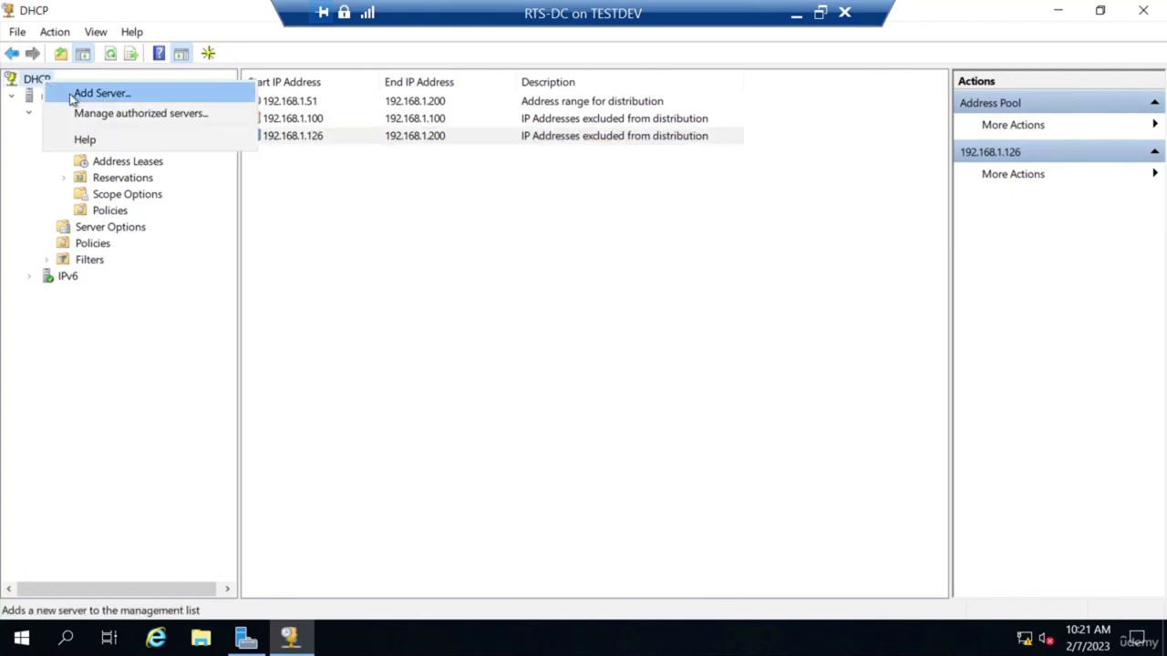
left_click(73, 94)
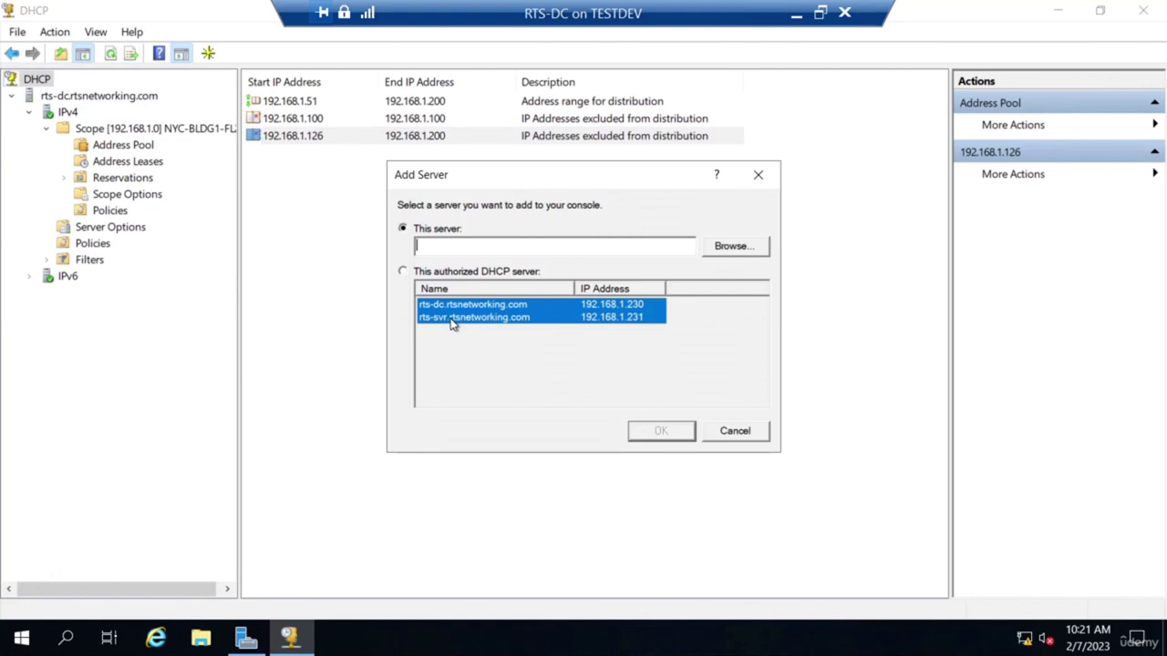
left_click(402, 272)
left_click(485, 319)
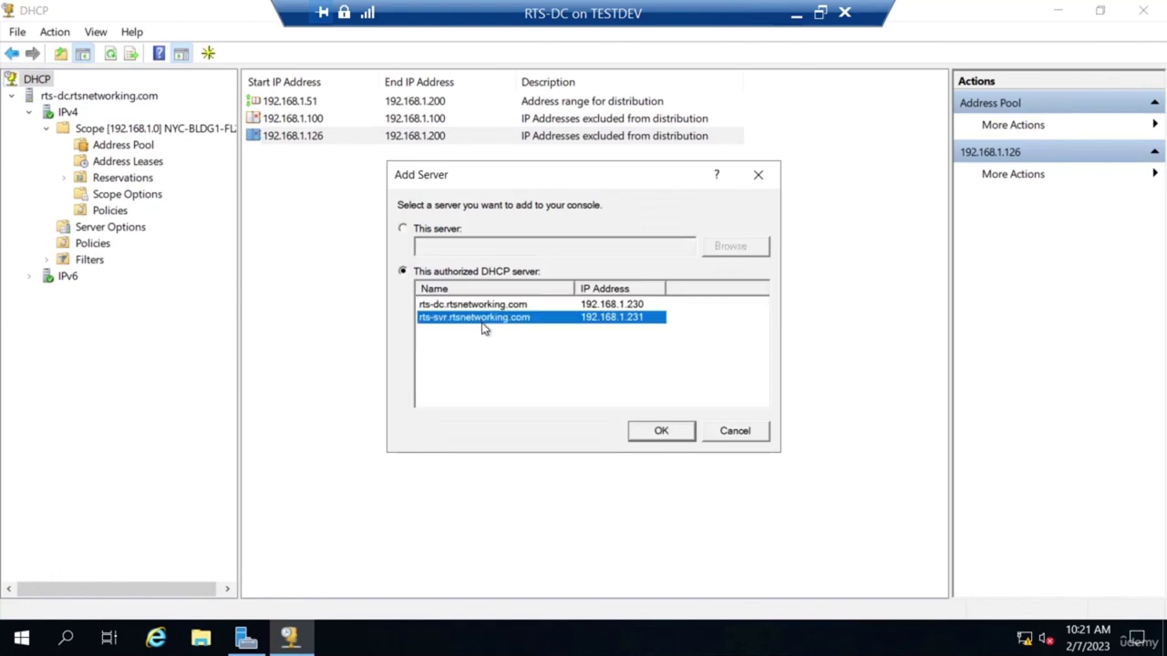
left_click(660, 431)
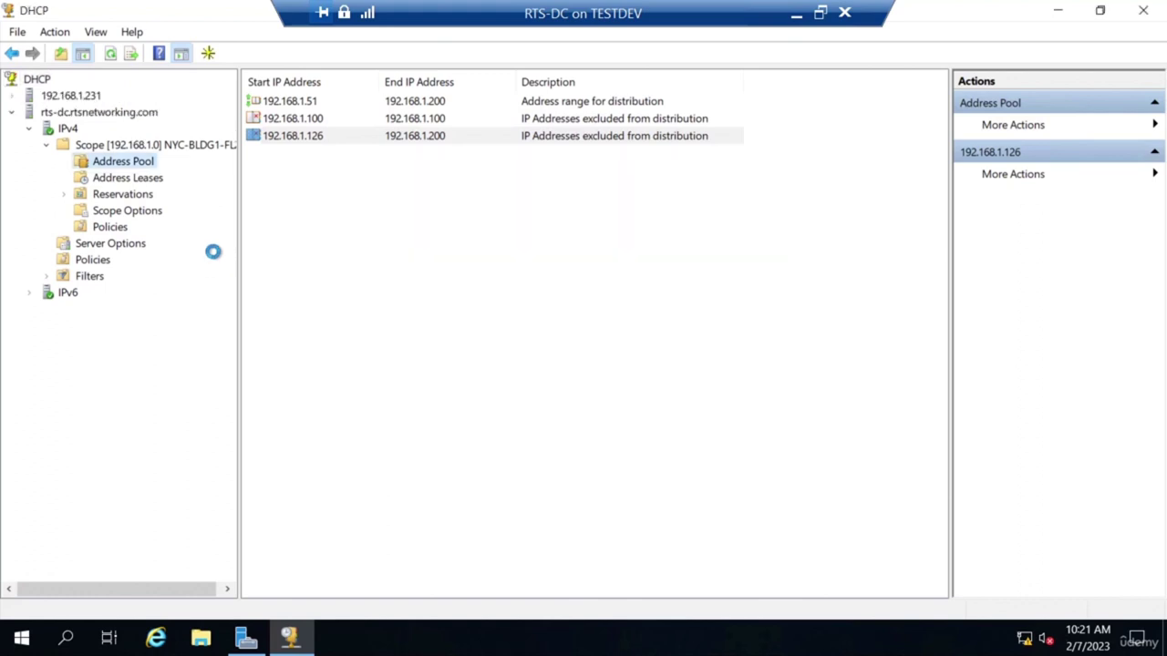
left_click(15, 110)
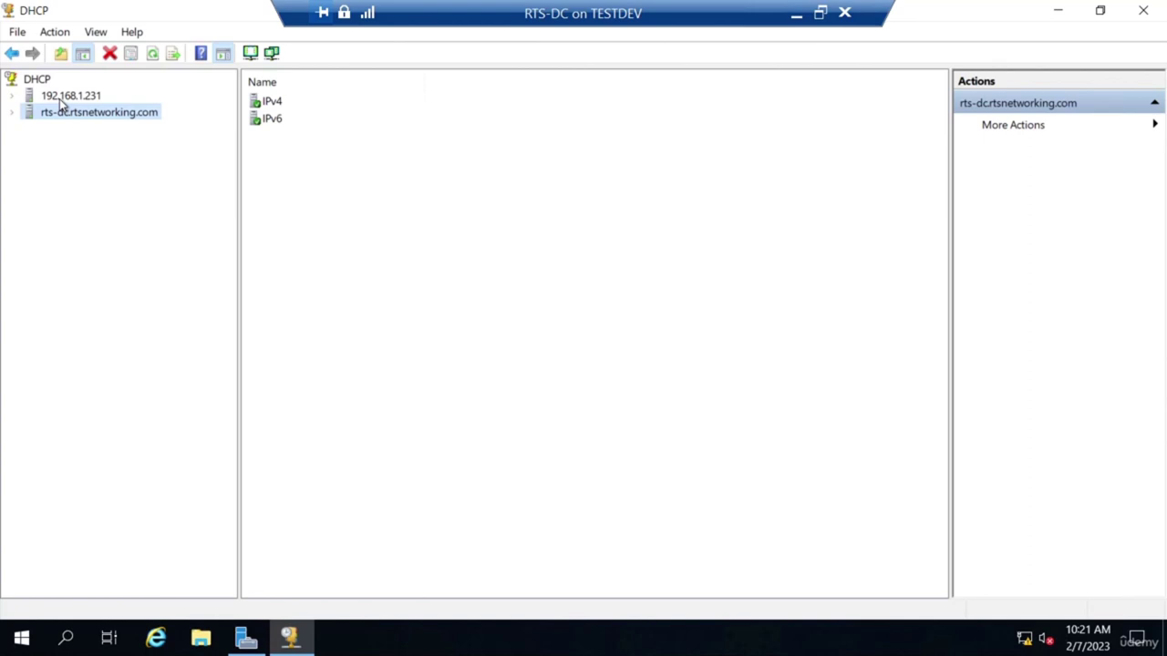
- Expand 192.168.1.231's IPv4 scope and view its Address Pool
left_click(12, 96)
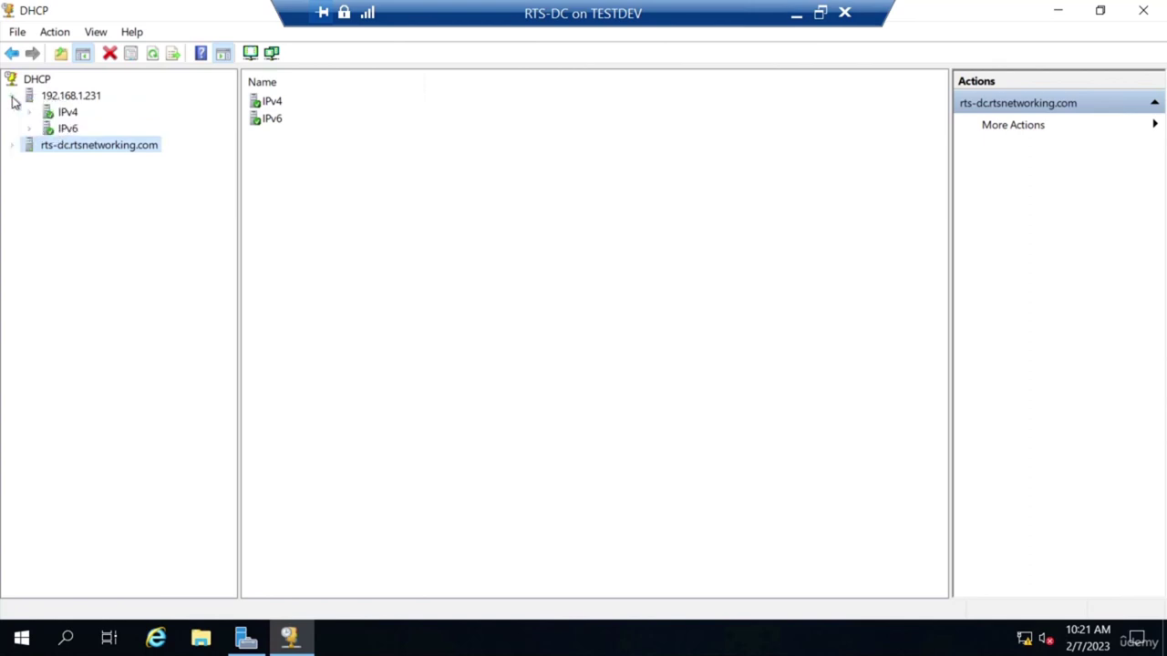
left_click(46, 129)
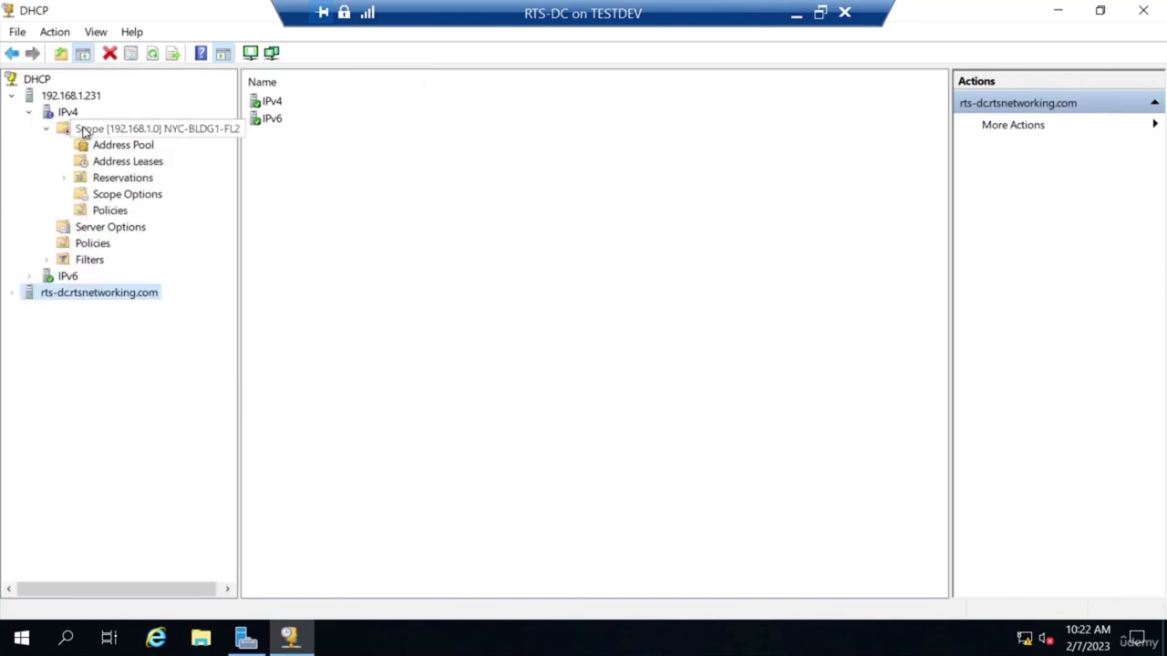
left_click(98, 148)
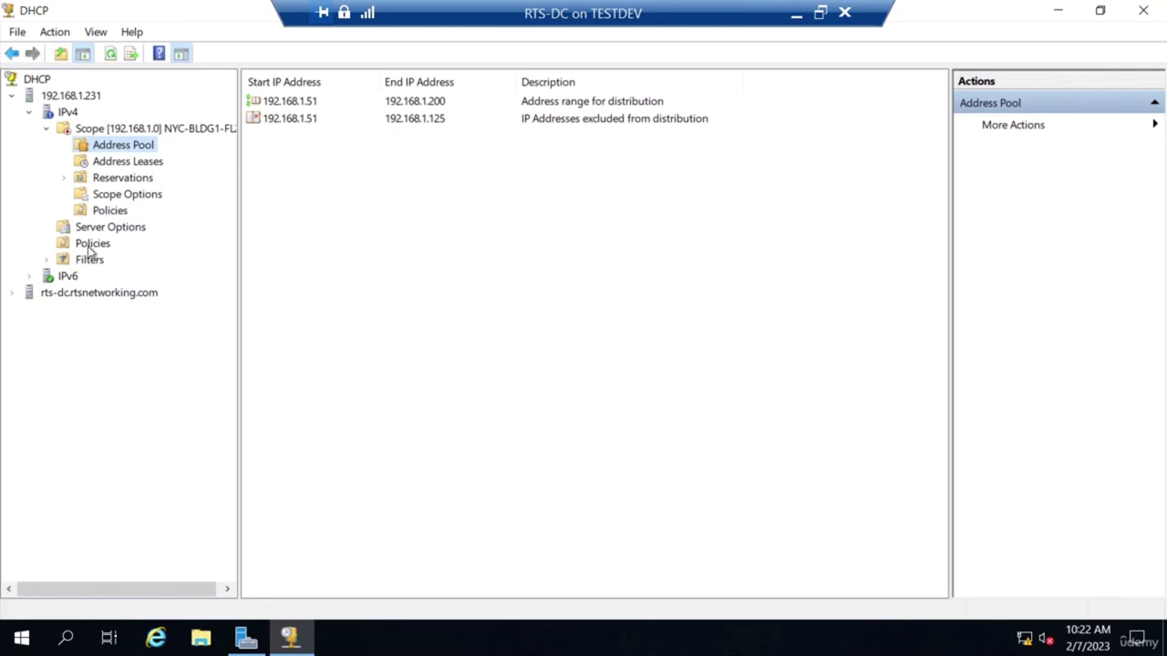
left_click(28, 276)
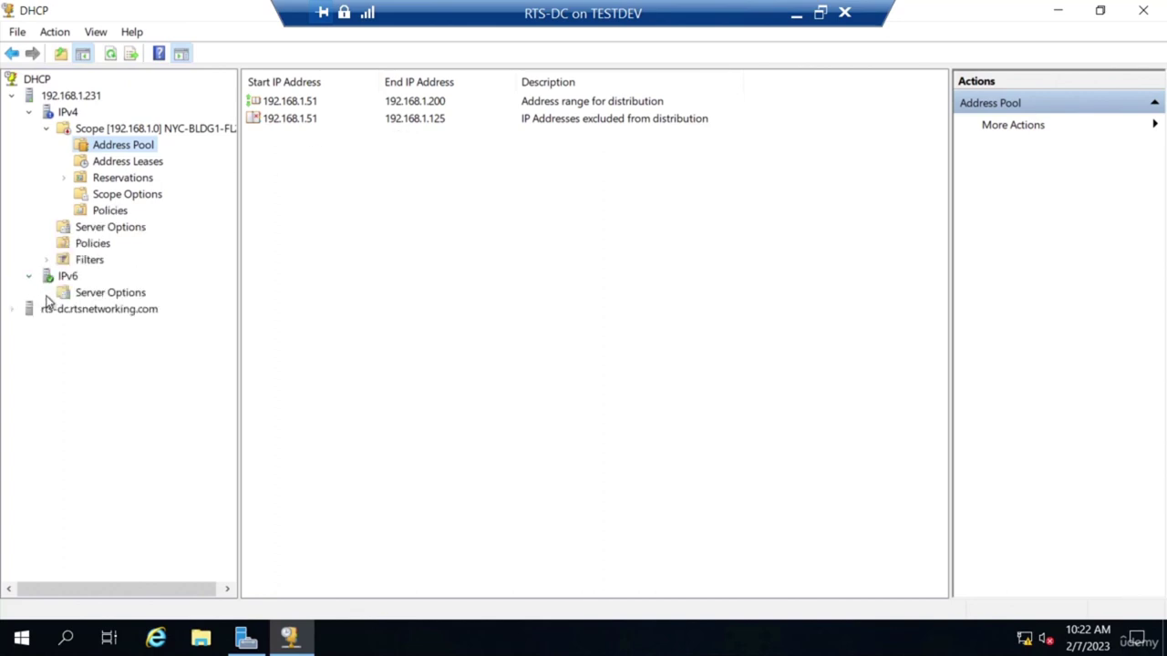
left_click(29, 276)
- Expand rts-dc.rtsnetworking.com's 192.168.1.0 scope and open its Address Pool
left_click(11, 293)
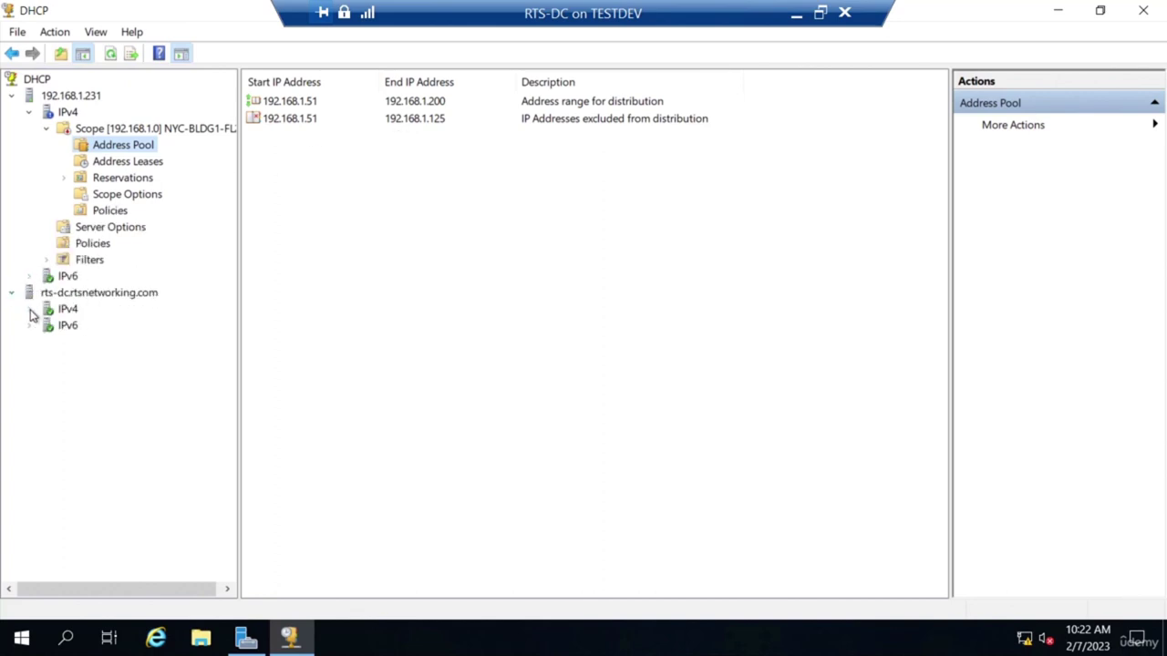
left_click(29, 310)
left_click(105, 327)
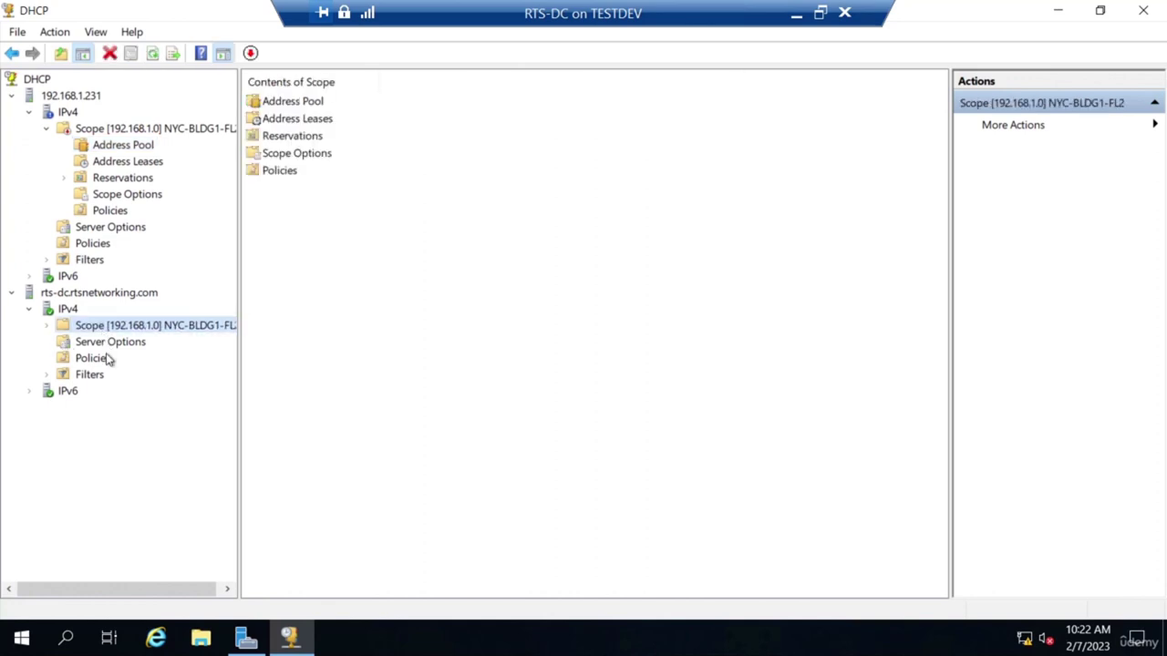
double_click(293, 102)
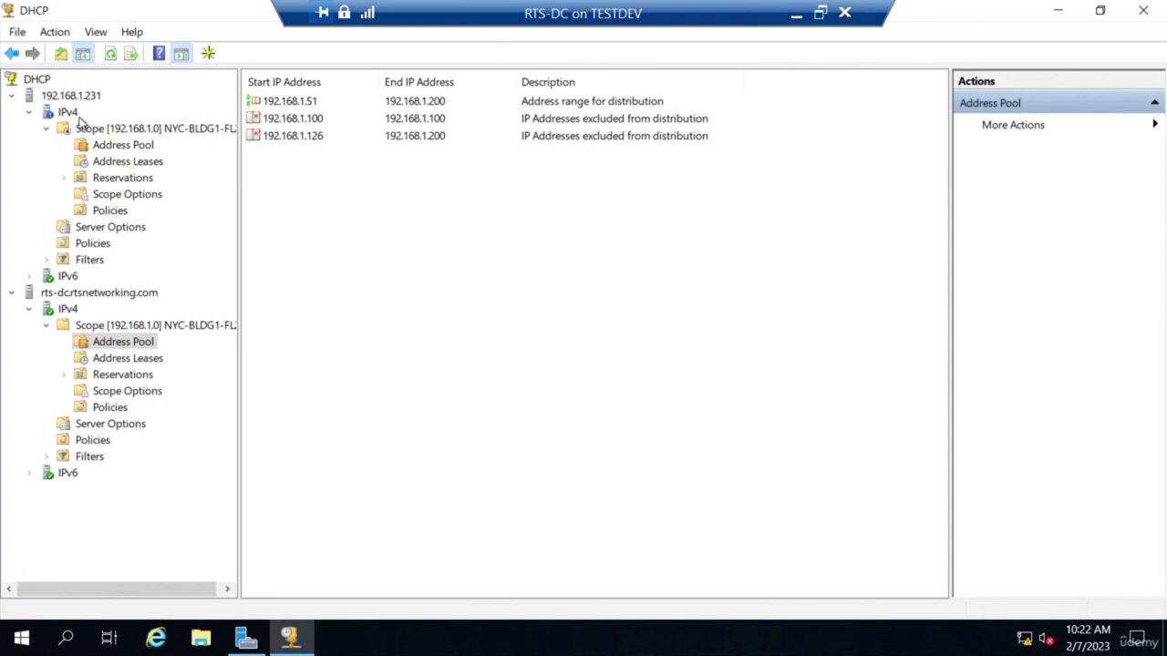
- Delete the 192.168.1.231 server's 192.168.1.0 scope, confirming both warnings
right_click(88, 133)
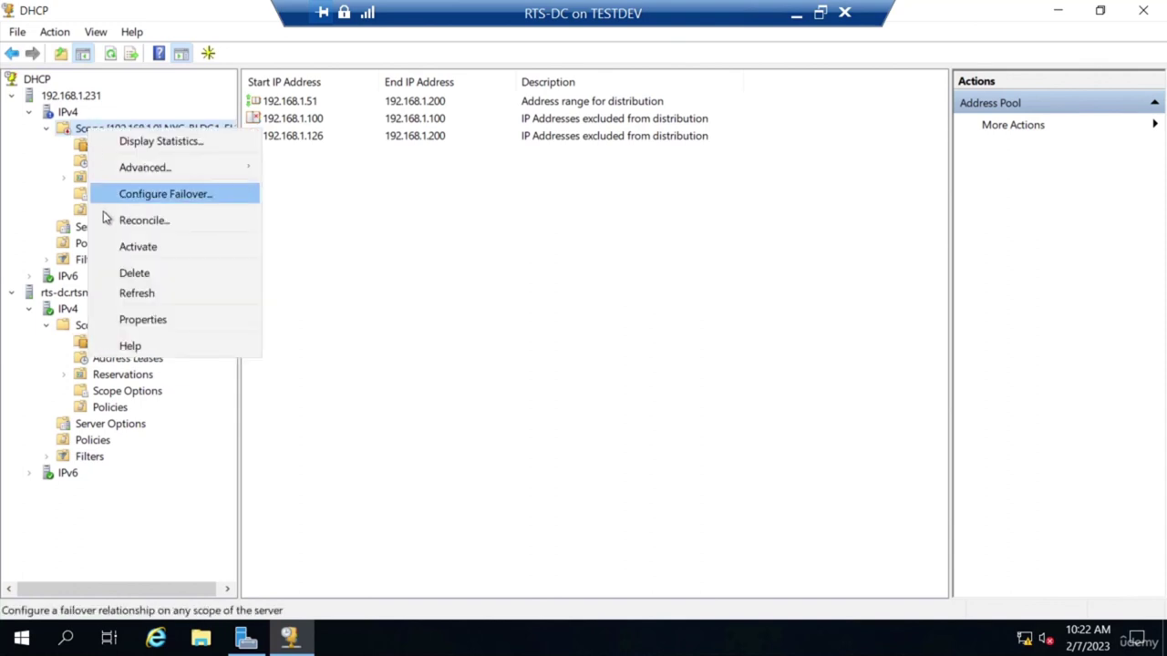
left_click(133, 274)
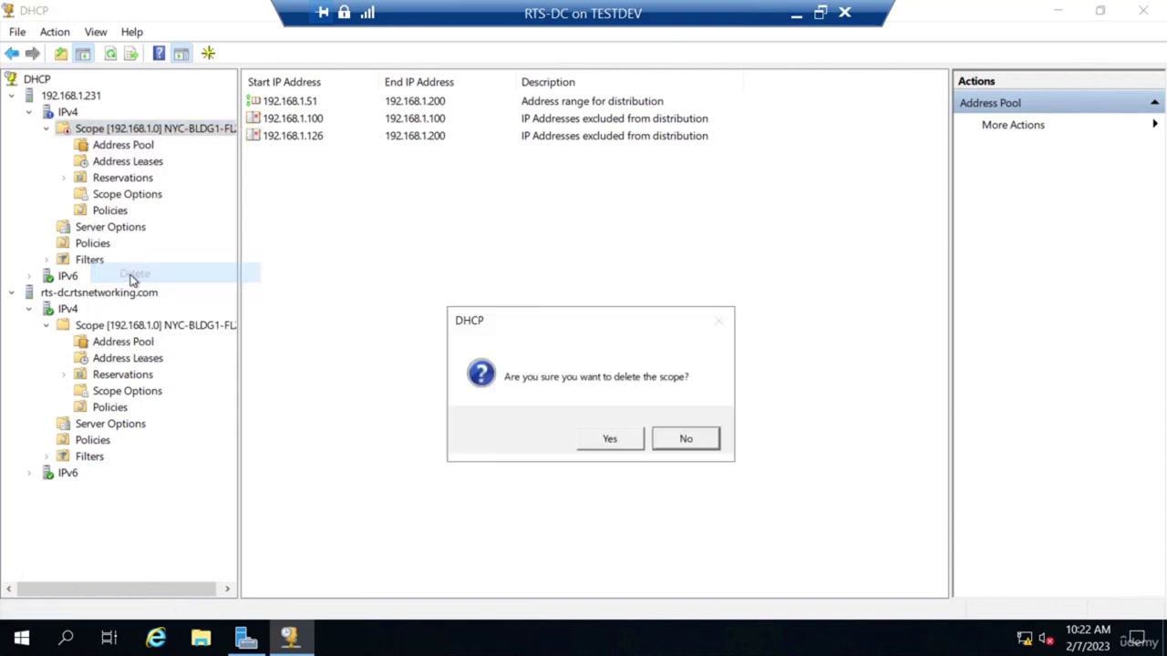
left_click(613, 443)
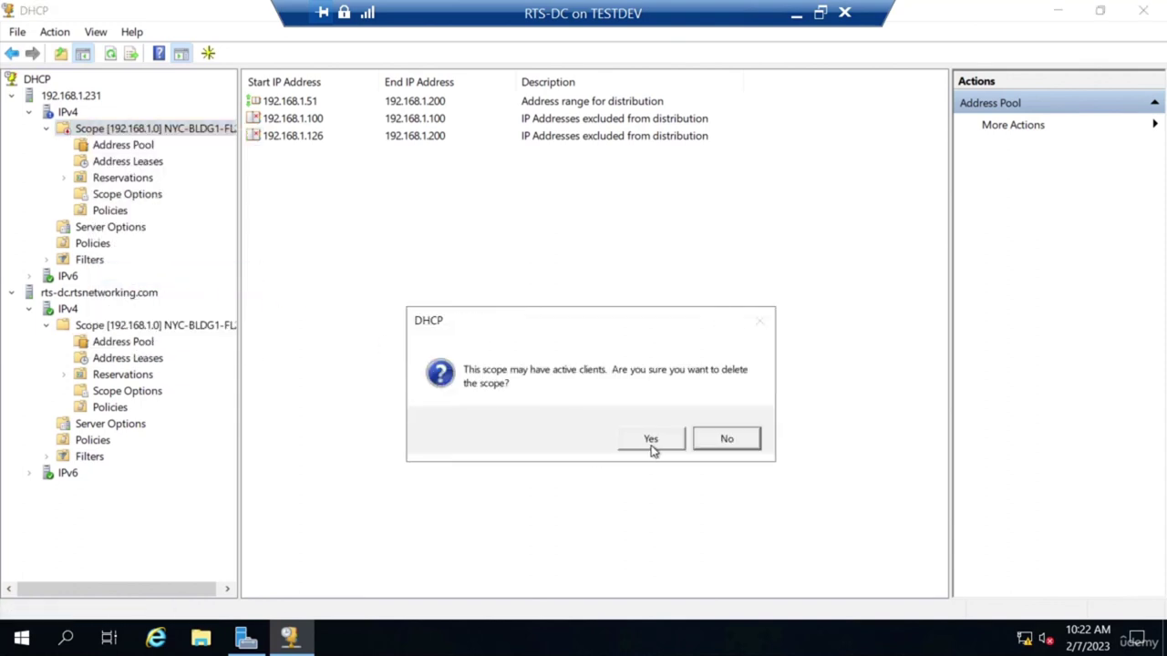
left_click(651, 445)
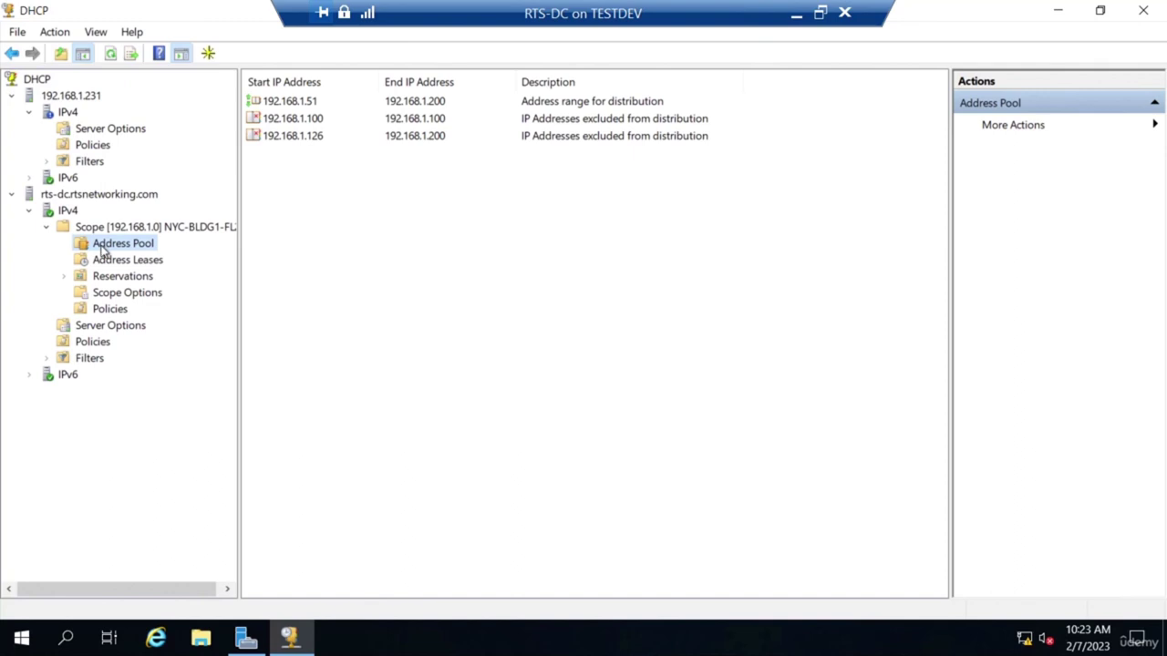
left_click(12, 96)
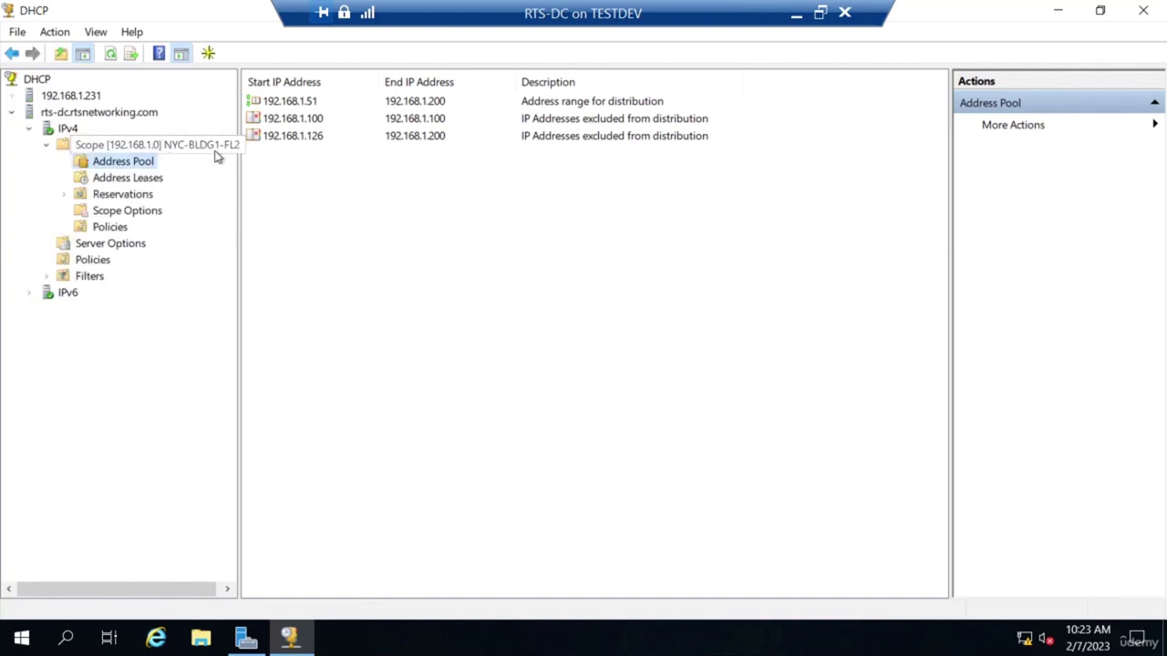
- Delete the 192.168.1.126–192.168.1.200 exclusion from rts-dc's Address Pool
right_click(293, 139)
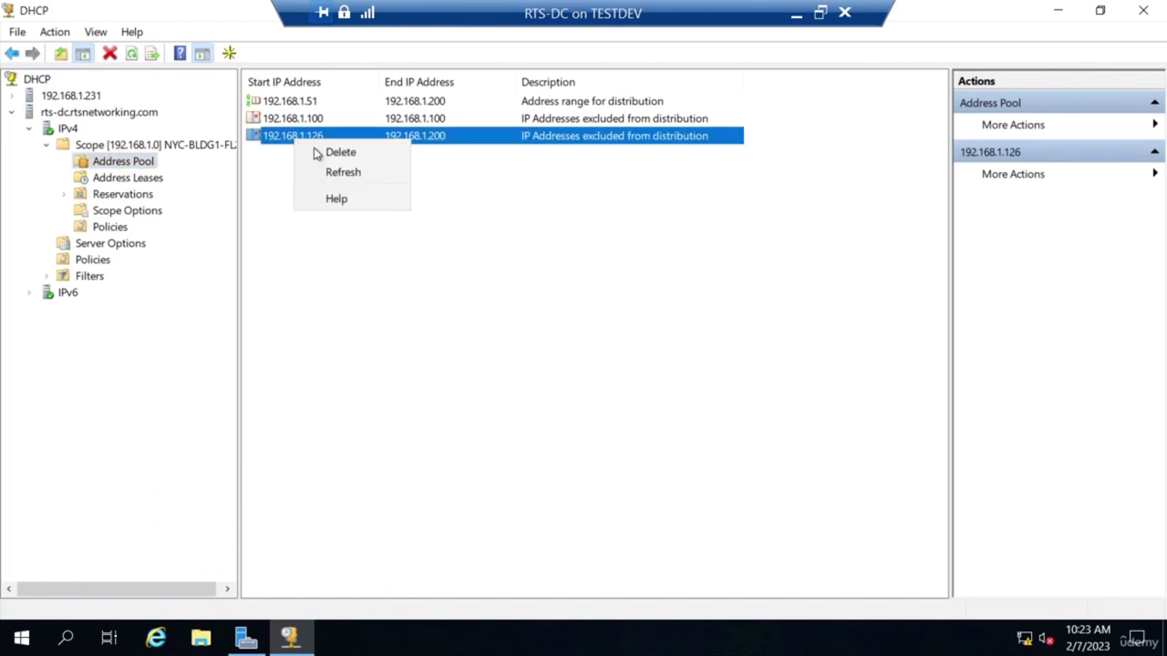
left_click(326, 154)
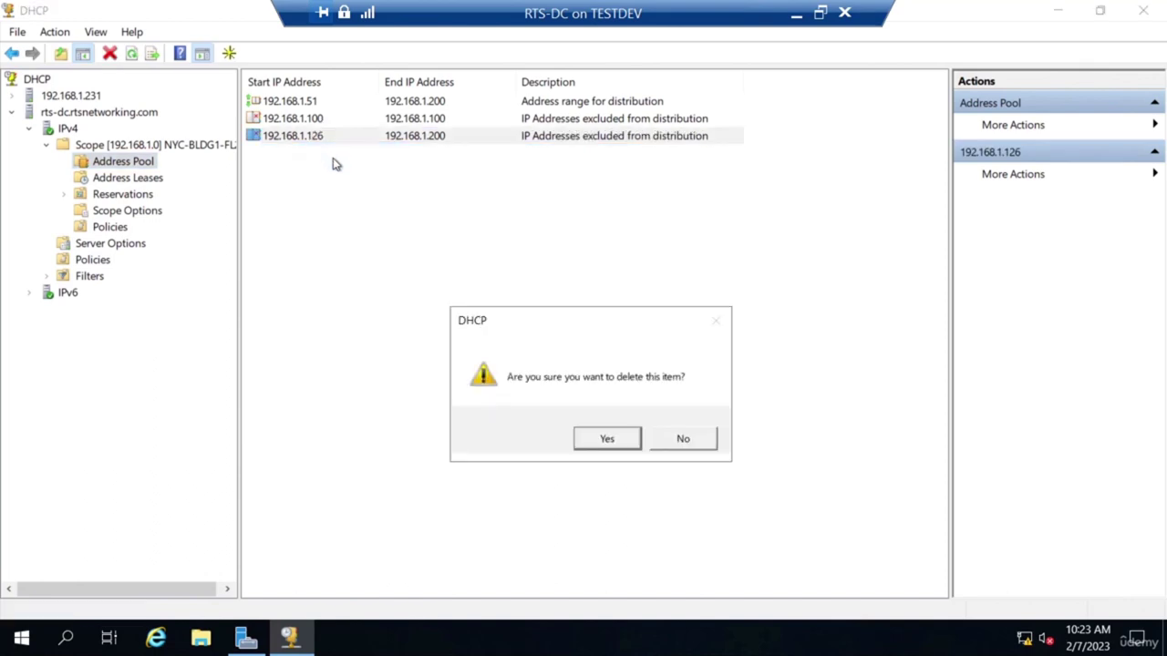
left_click(606, 440)
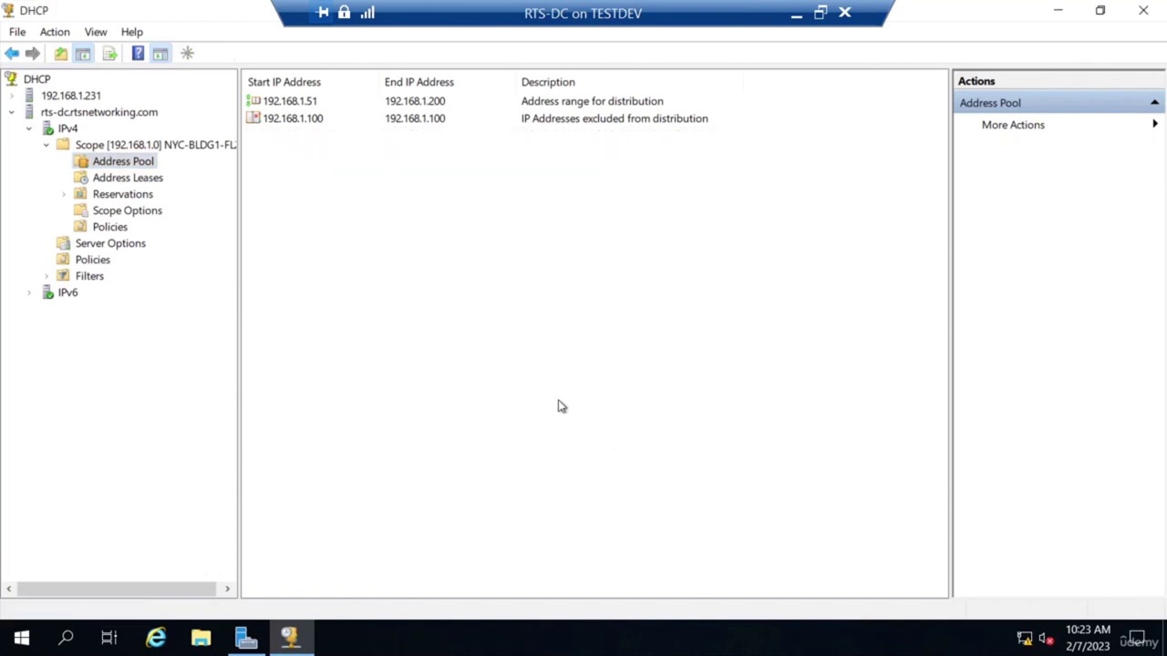
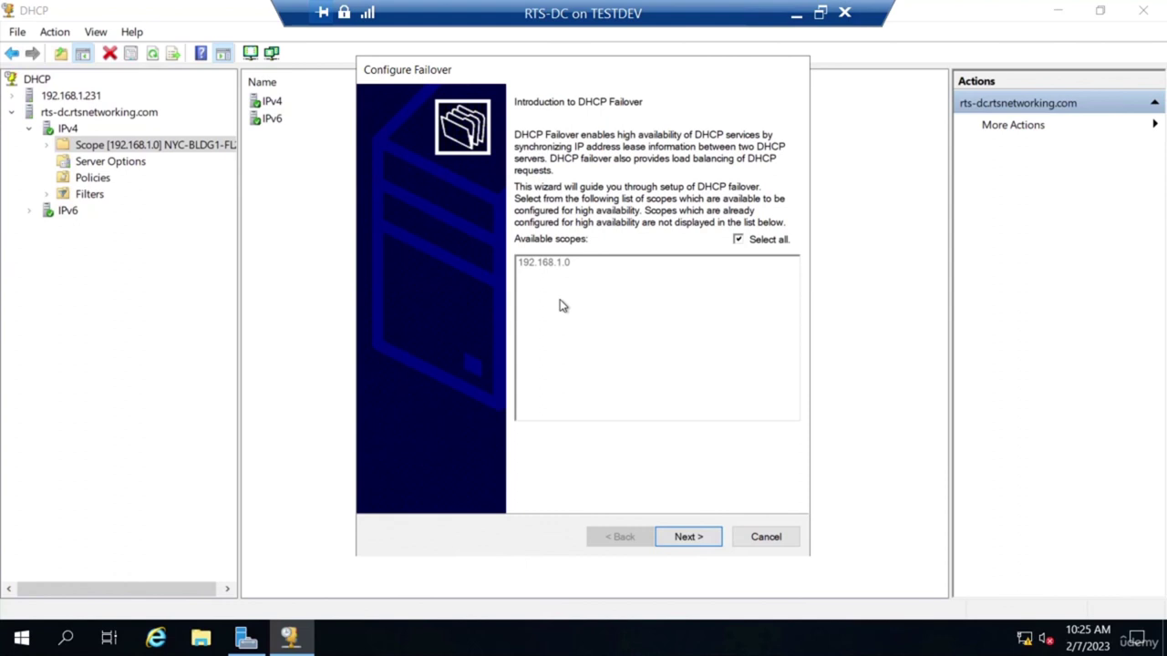
- Select only the 192.168.1.0 scope for failover, clearing Select all
left_click(745, 241)
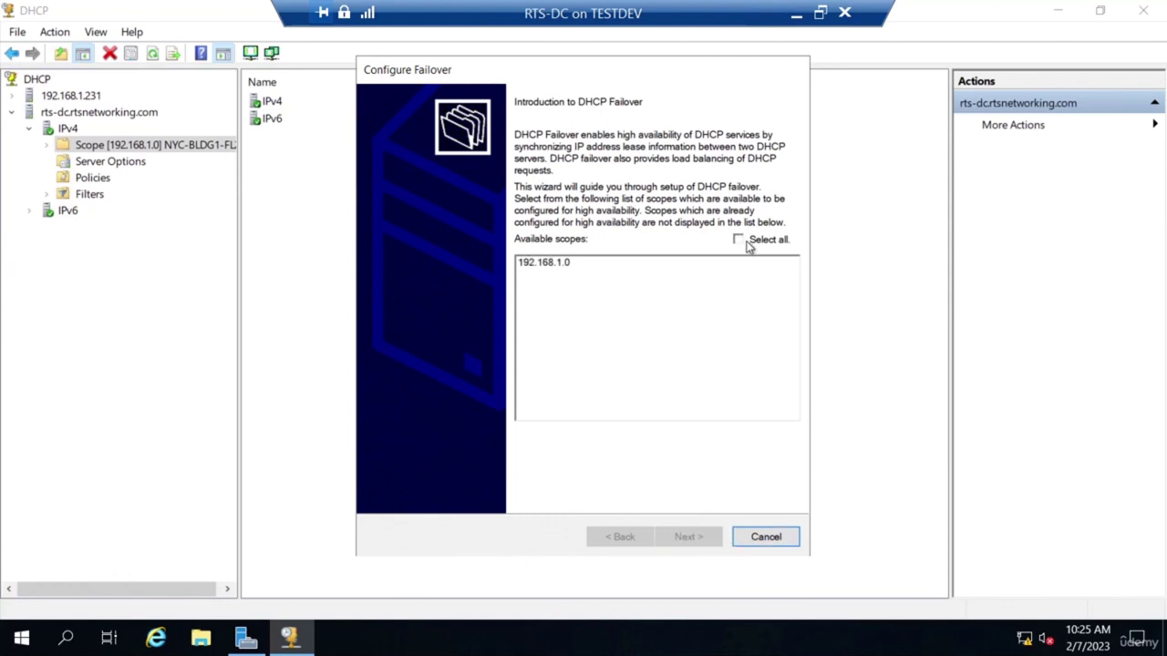
left_click(552, 269)
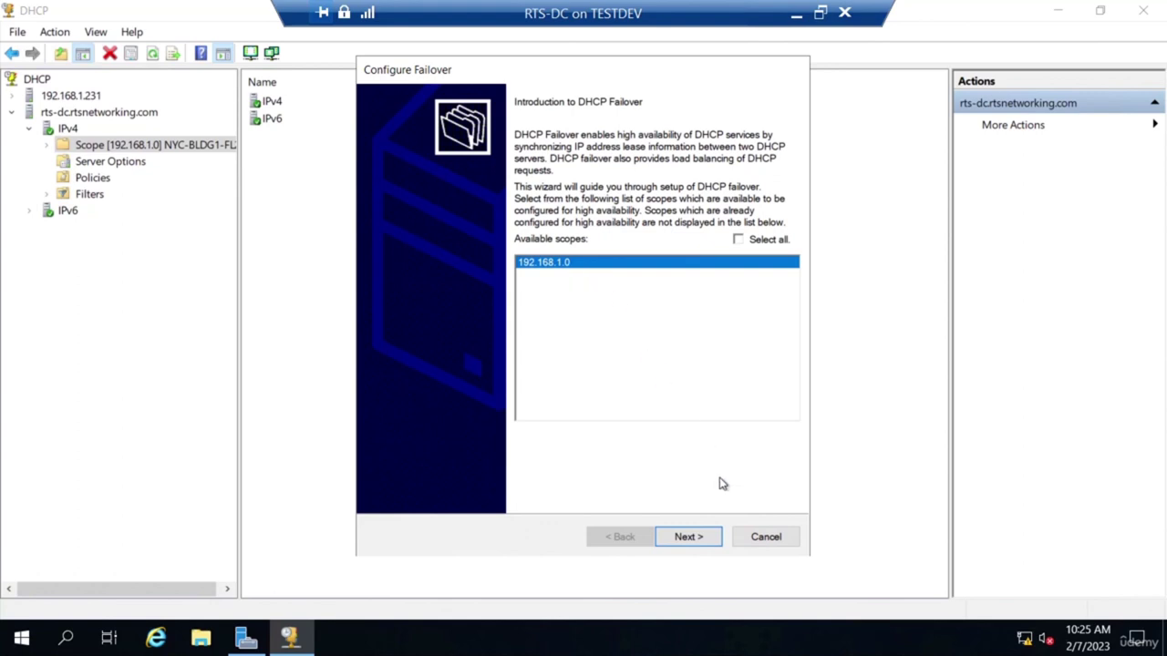
left_click(689, 538)
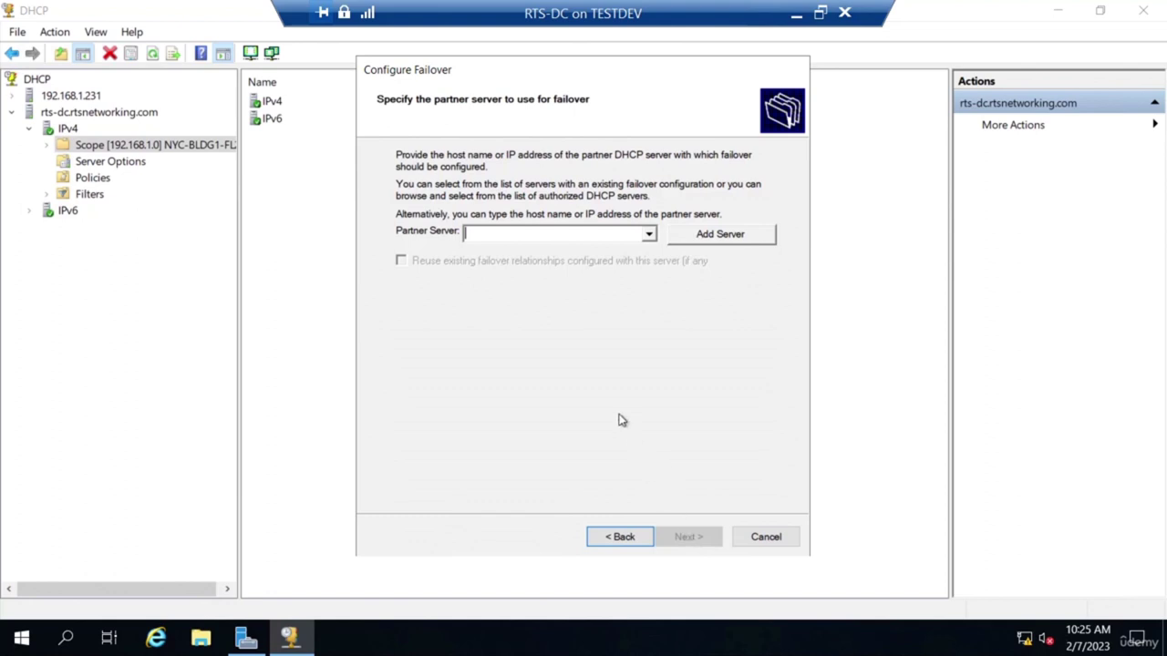
- Add rts-svr (192.168.1.231) from the authorized DHCP servers as the failover partner
type("rts-svr")
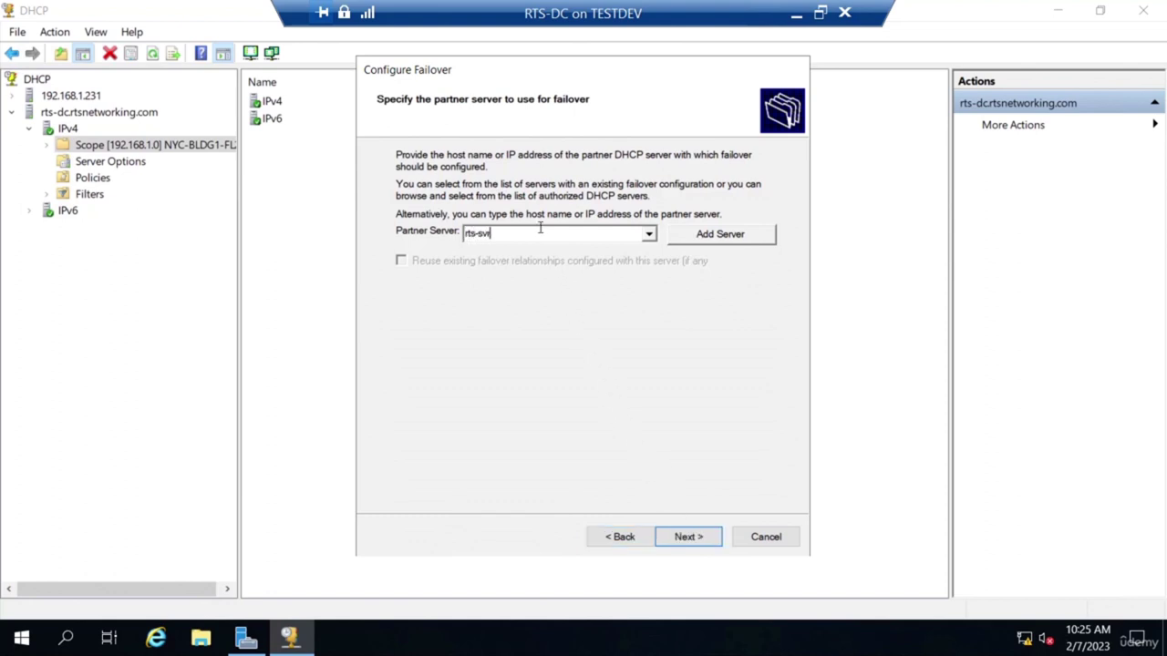
left_click(712, 239)
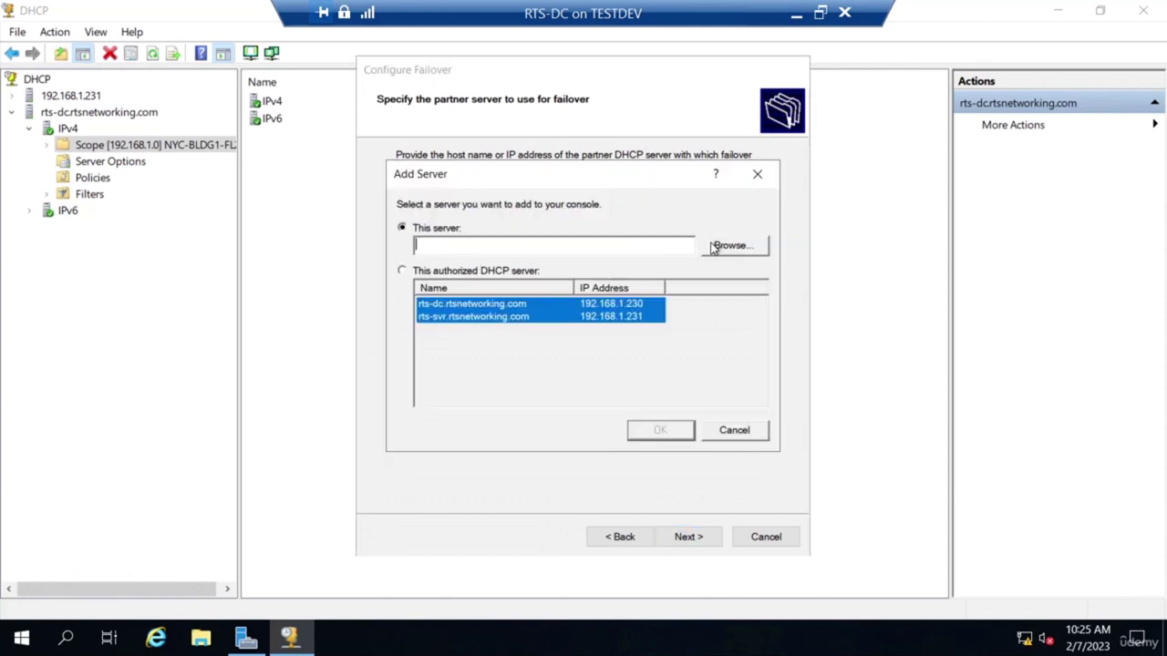
left_click(401, 272)
left_click(448, 319)
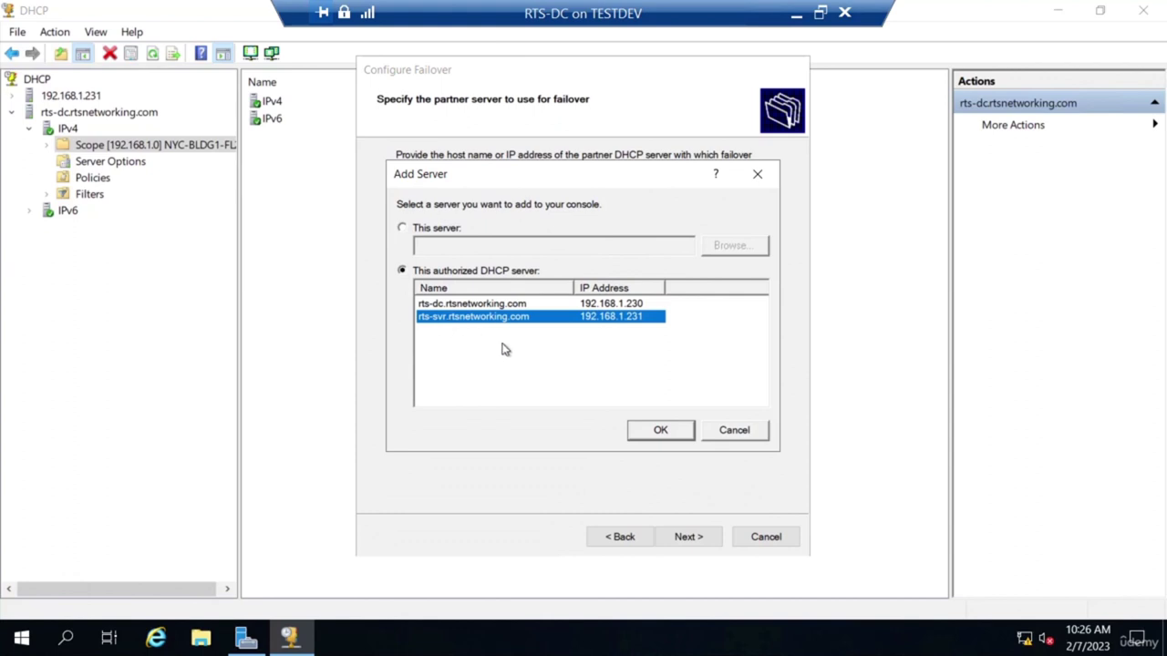
left_click(658, 431)
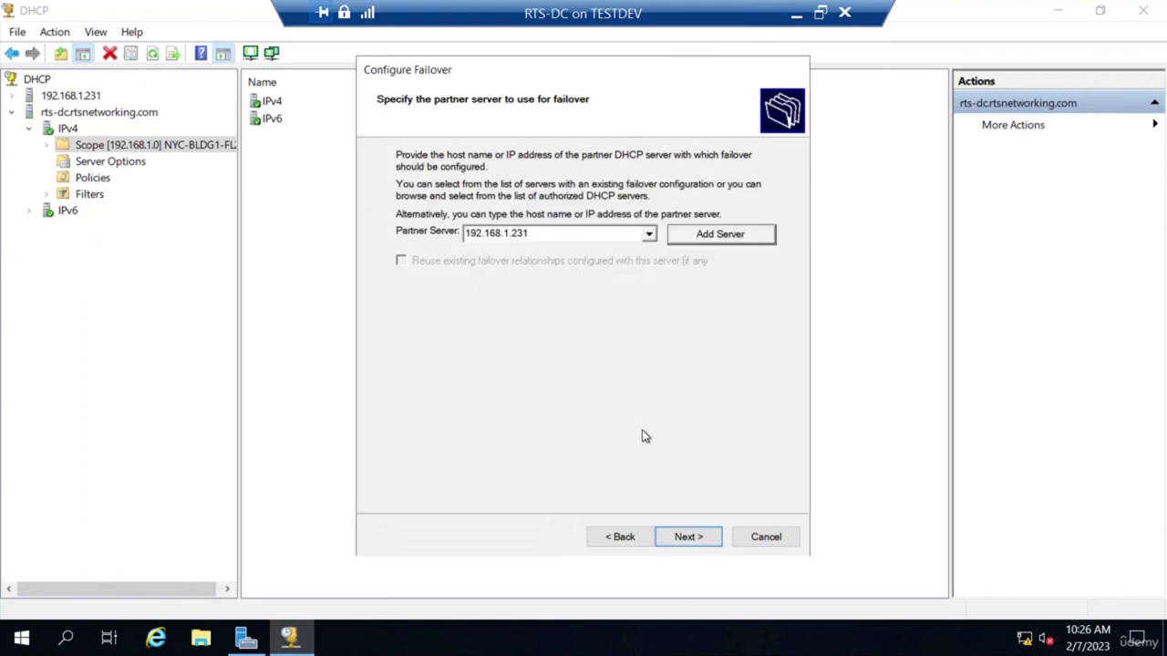
left_click(678, 534)
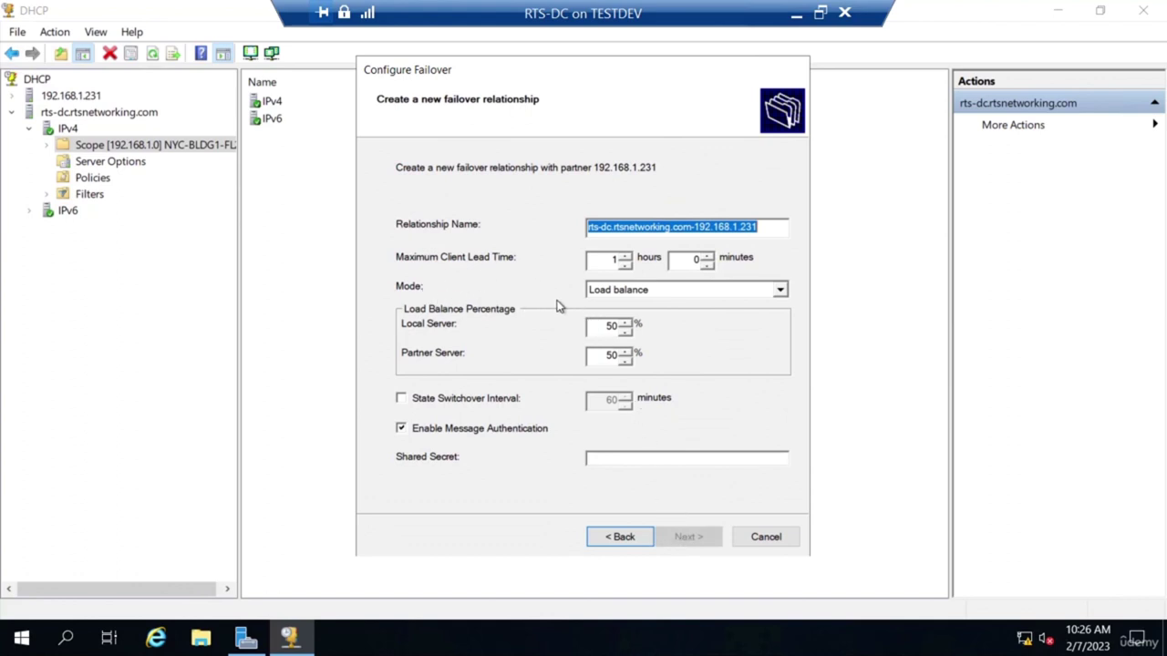
left_click(627, 292)
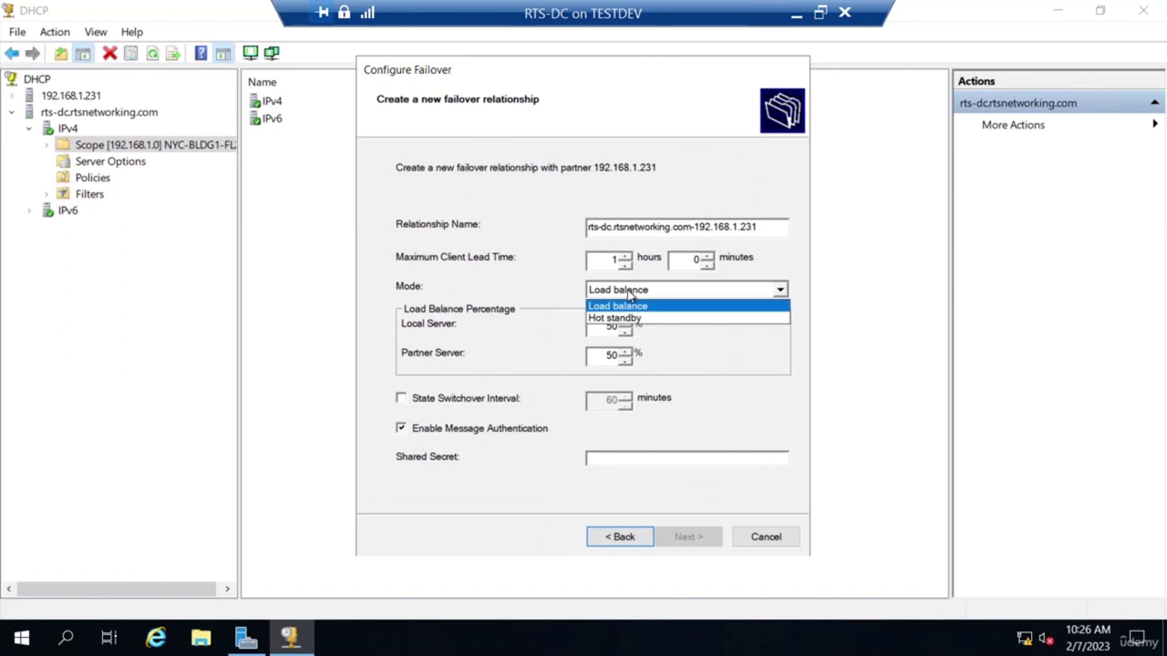
left_click(620, 319)
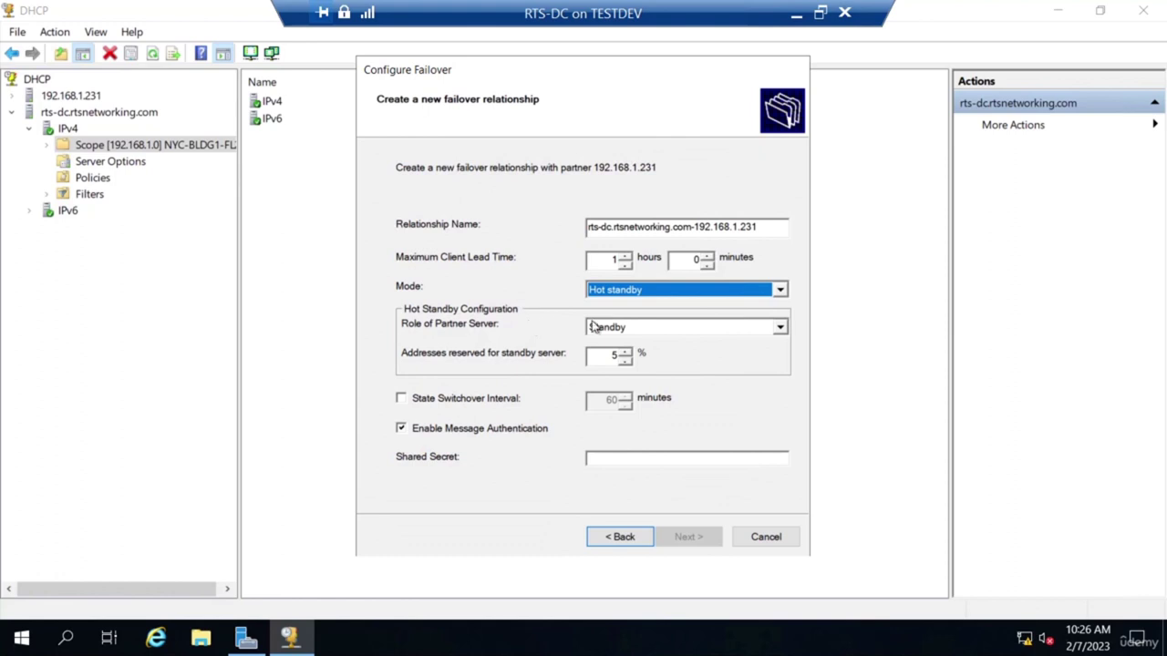
left_click(637, 293)
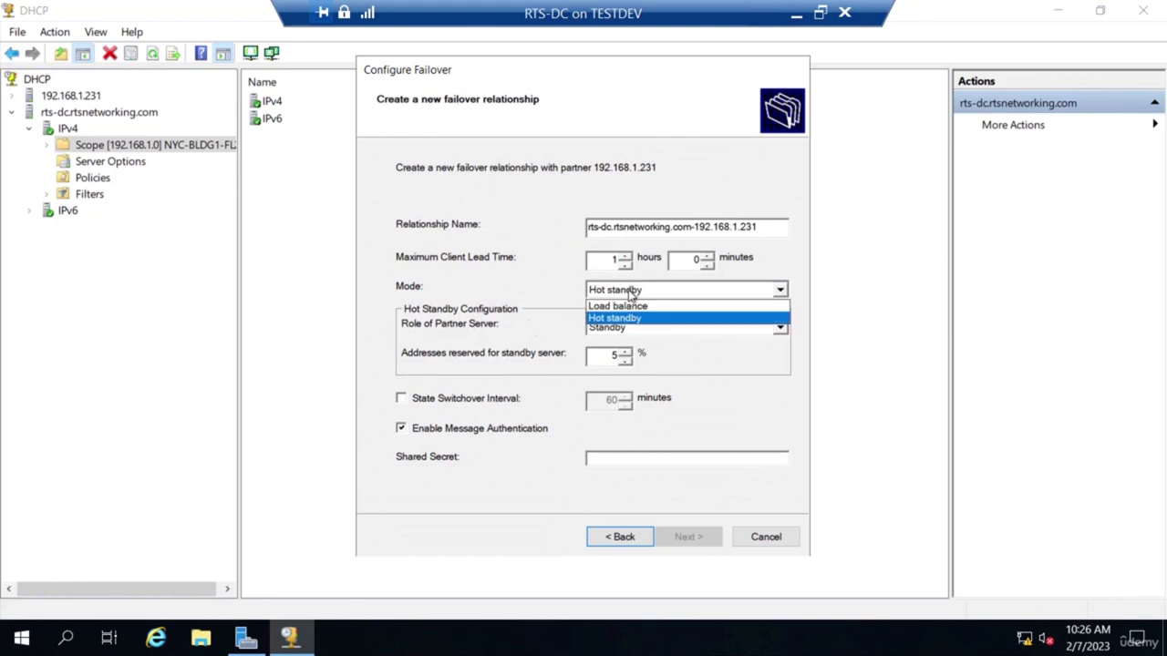
left_click(612, 307)
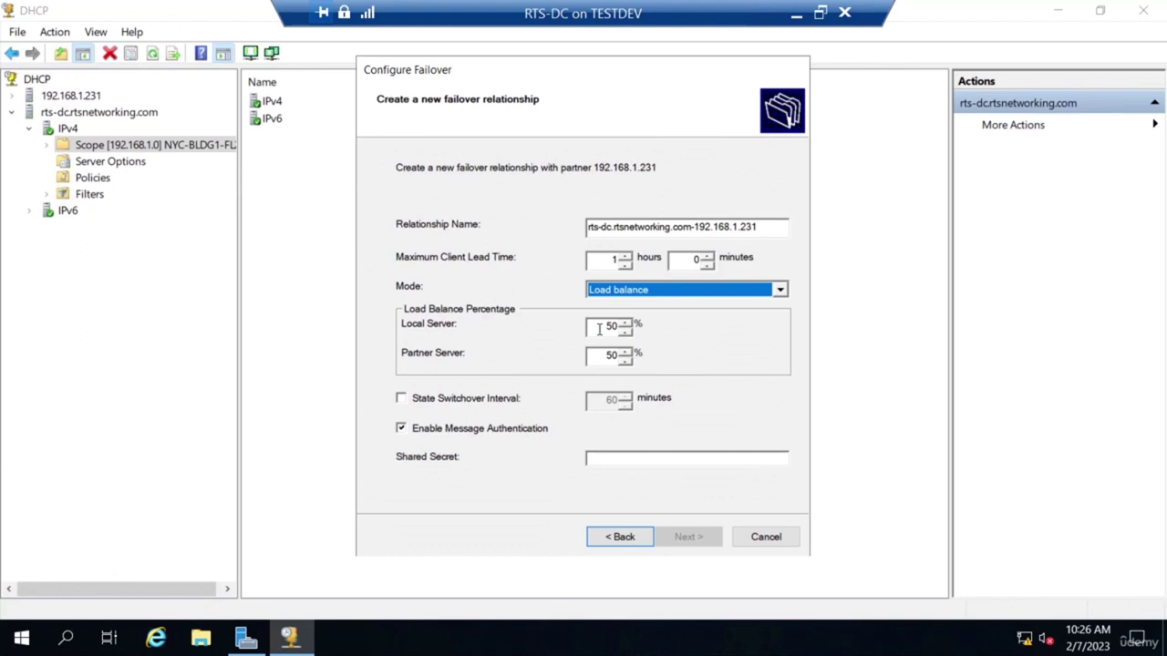
double_click(599, 329)
type("80")
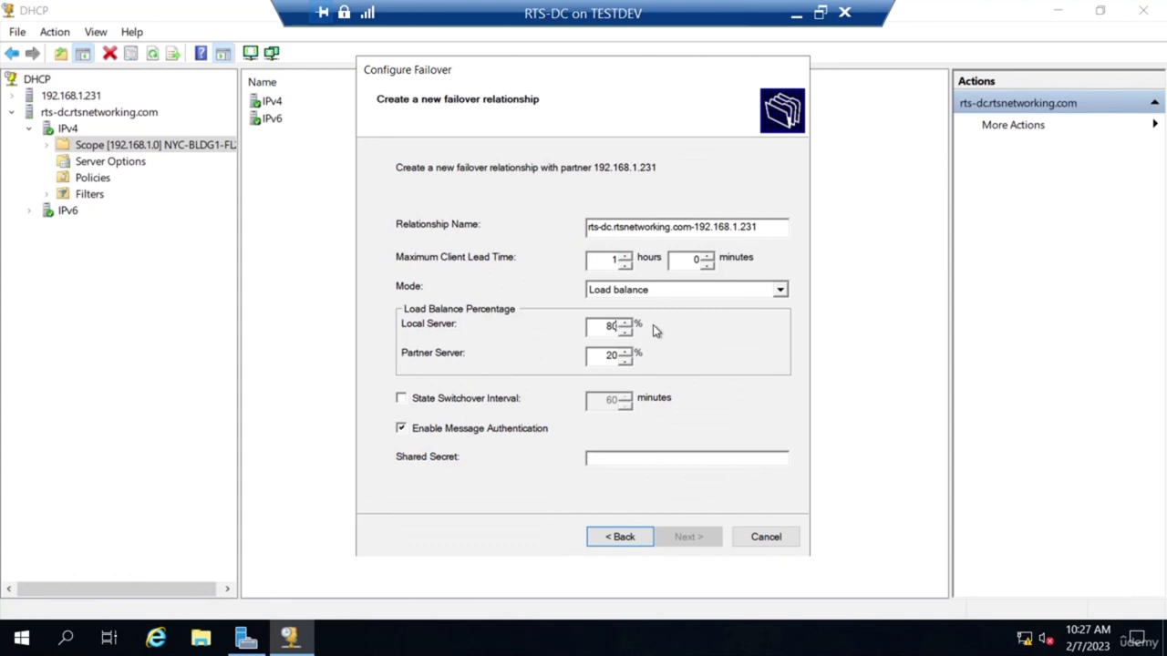
left_click_drag(600, 330, 640, 327)
type("50")
- Clear the shared secret, disable message authentication, and set maximum client lead time to 24 hours
left_click(606, 458)
type("********")
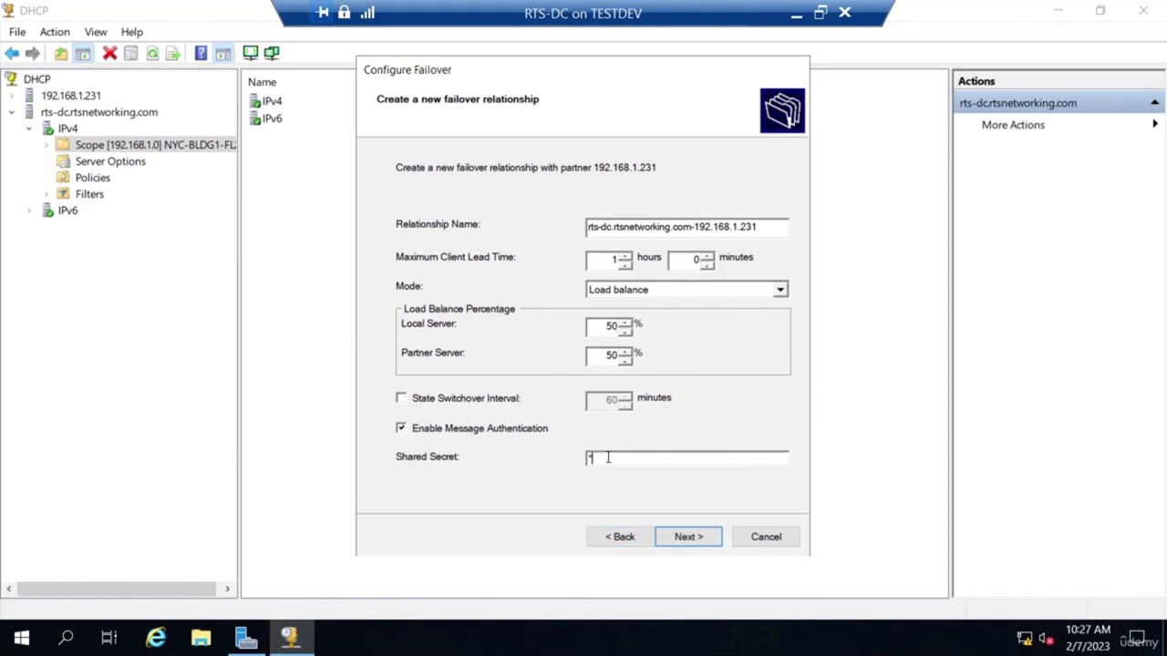
type("**")
key("BackSpace")
key("BackSpace")
key("BackSpace")
key("BackSpace")
key("BackSpace")
key("BackSpace")
key("BackSpace")
key("BackSpace")
key("BackSpace")
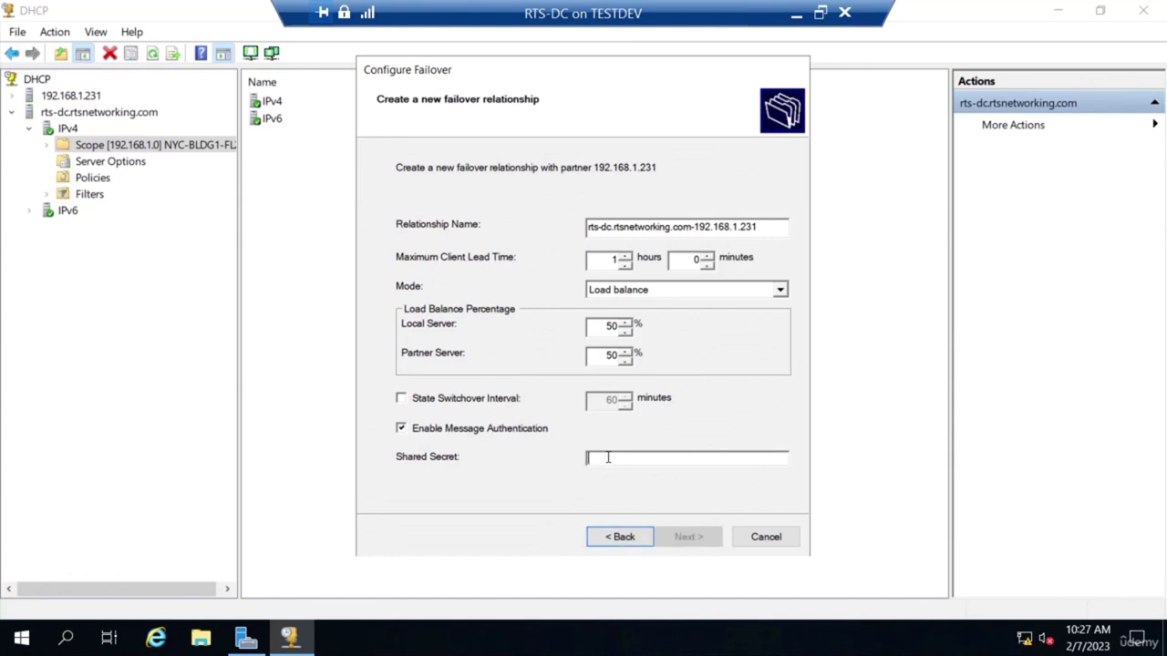
left_click(438, 433)
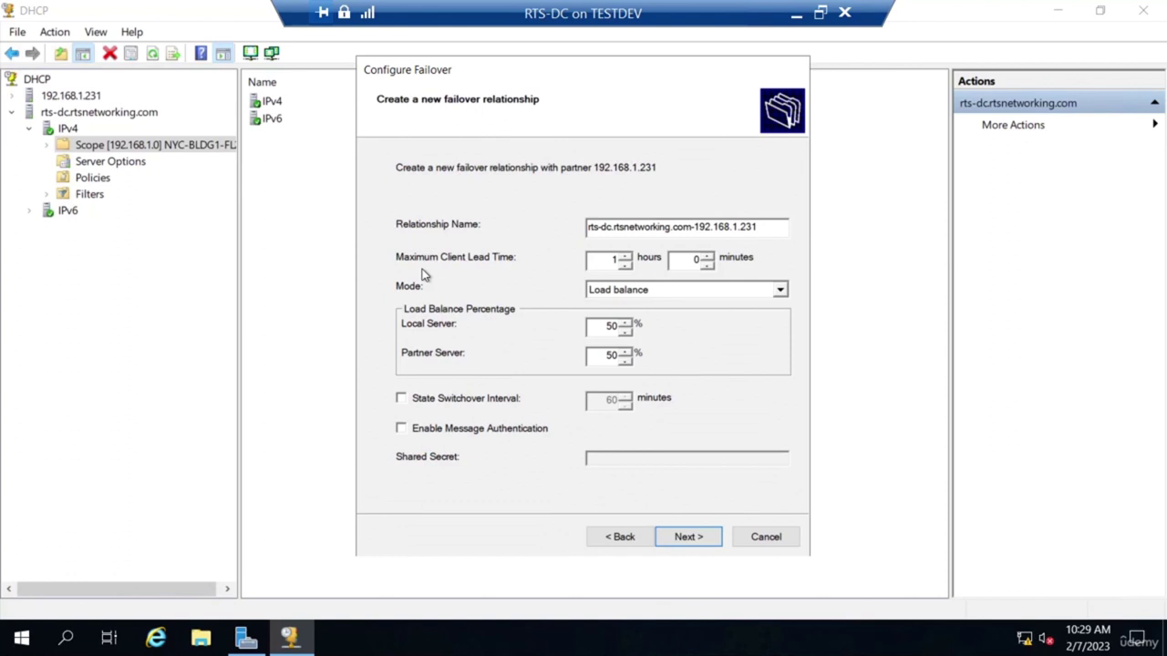
double_click(617, 260)
type("24")
- Finish the failover wizard and close its successful progress log
left_click(697, 545)
left_click(698, 545)
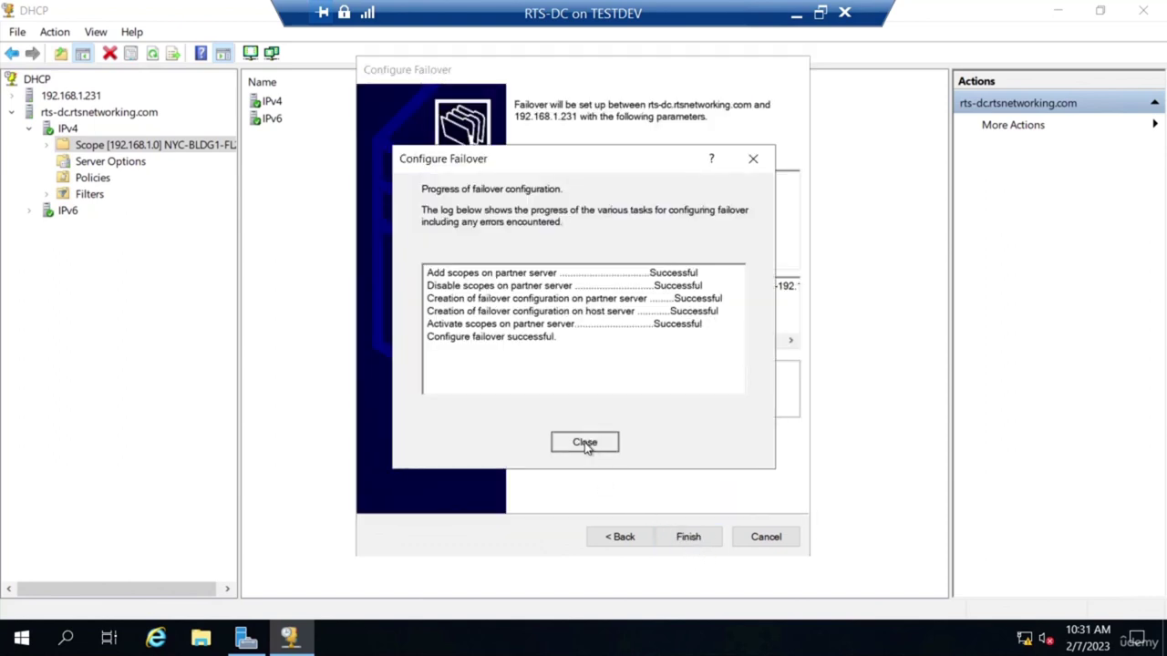
left_click(584, 443)
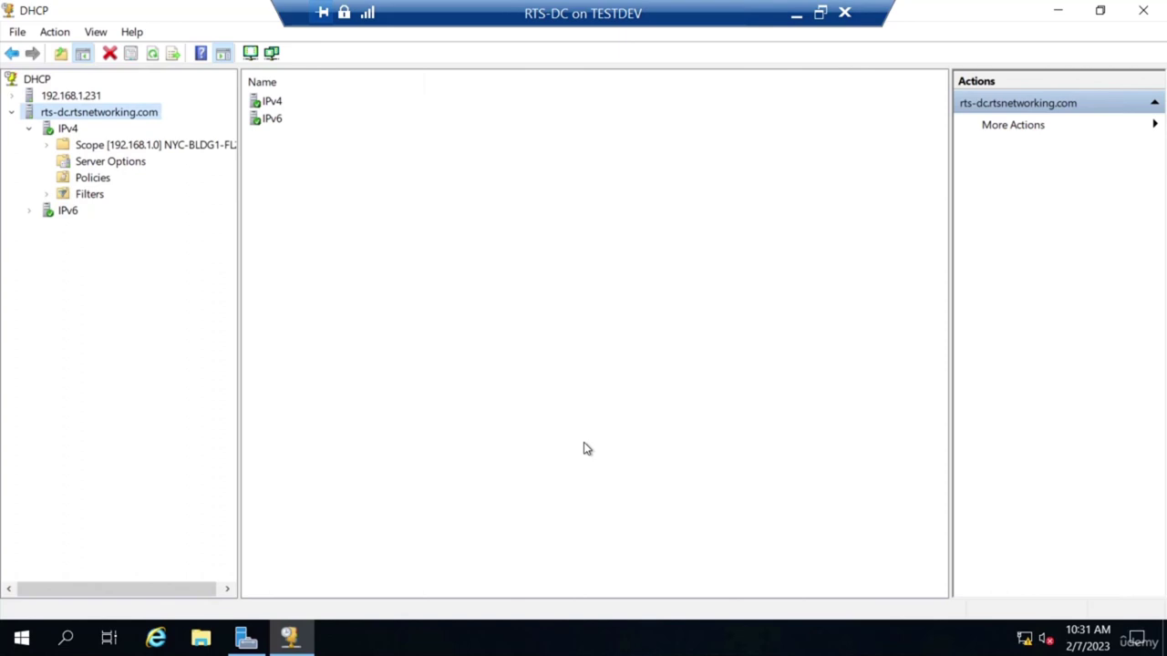
- Show the 192.168.1.0 scope's address pool, range 192.168.1.51–192.168.1.200
left_click(91, 150)
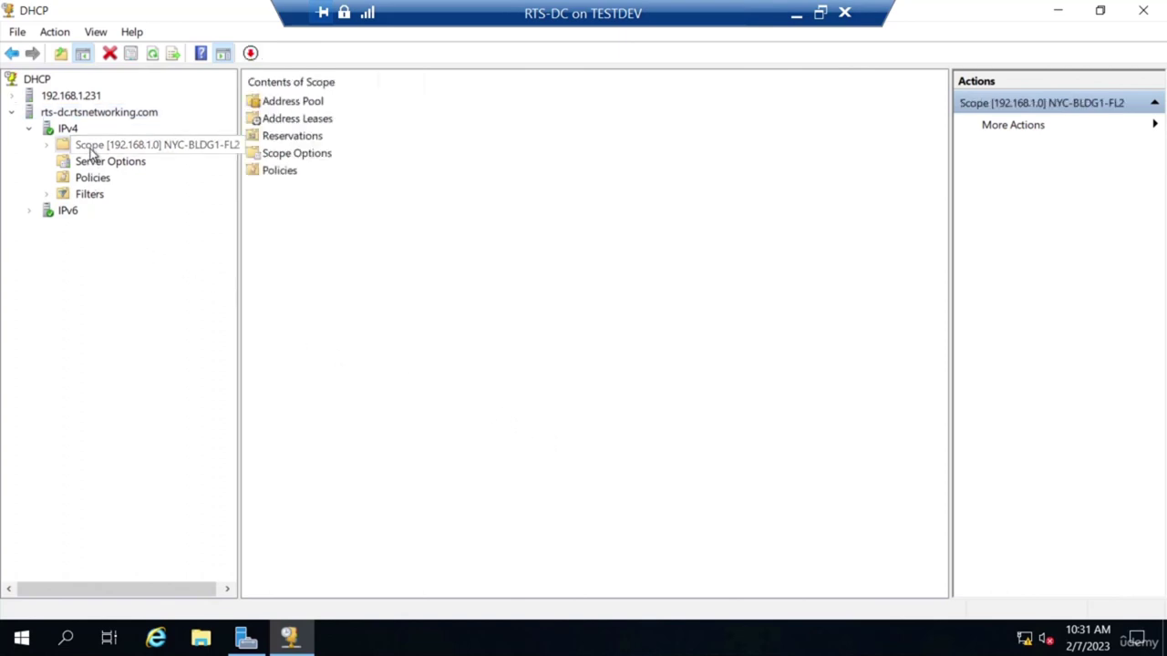
double_click(91, 151)
left_click(91, 164)
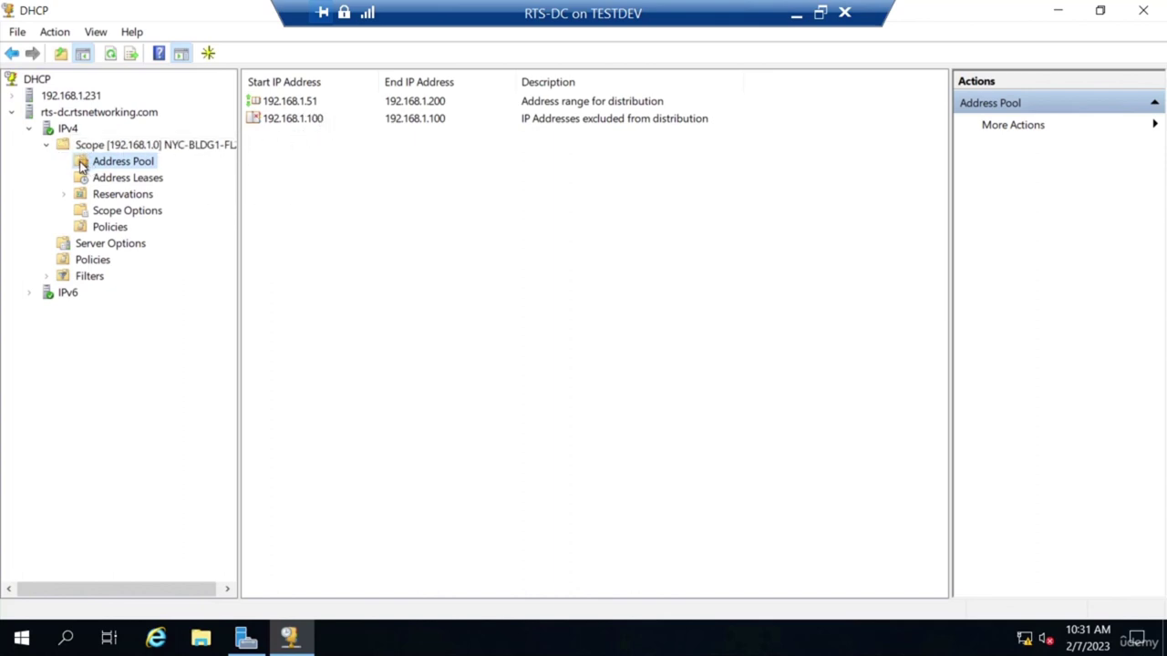
- Open the replicated scope's Address Pool on 192.168.1.231 and compare it with rts-dc's pool
left_click(55, 97)
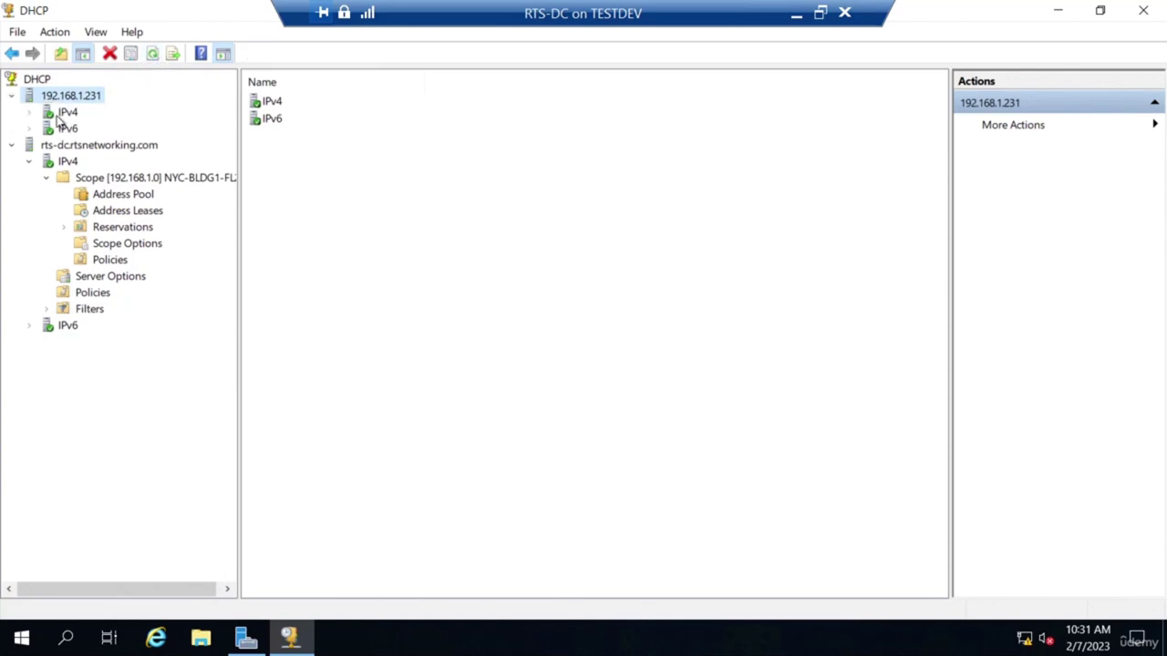
left_click(58, 112)
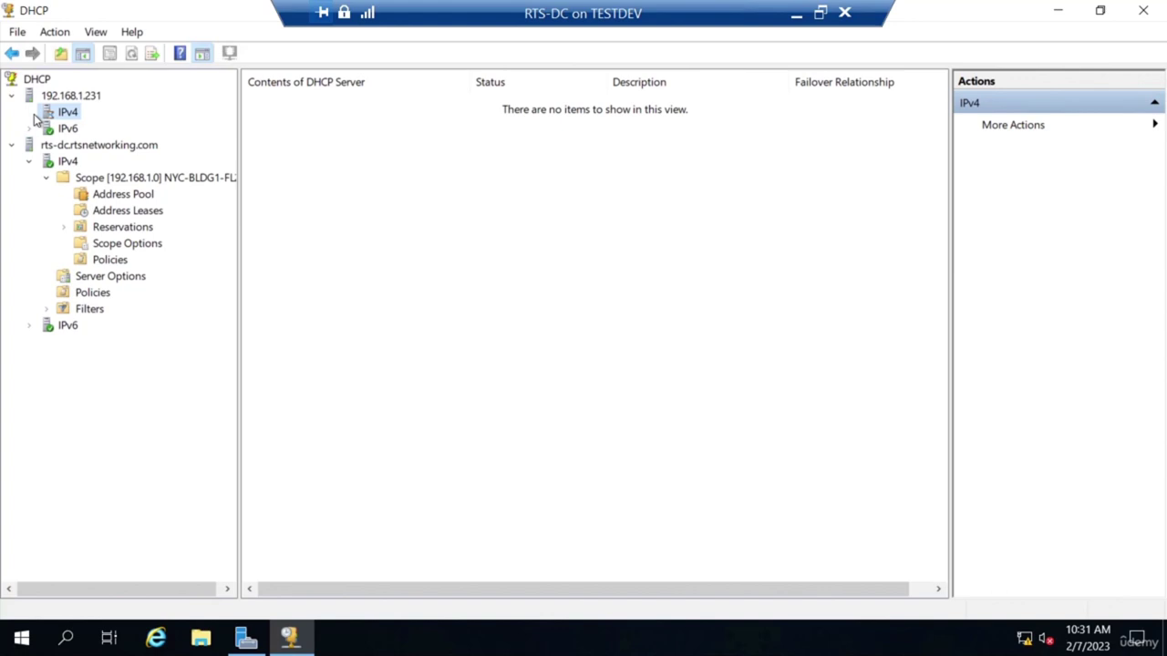
left_click(33, 115)
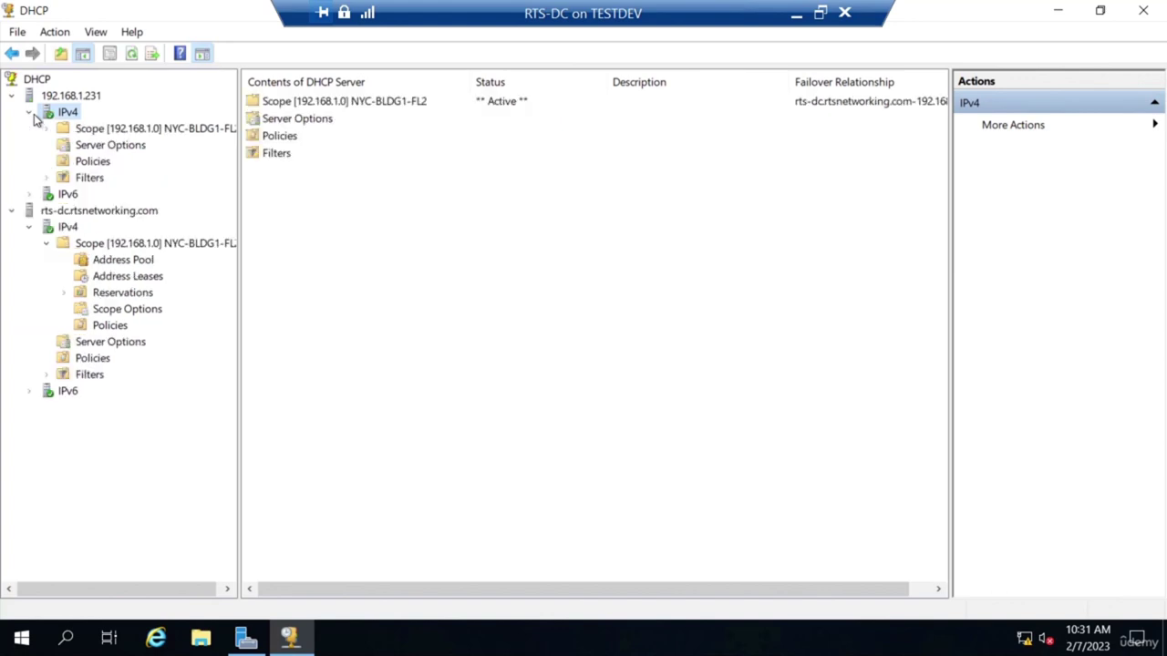
left_click(87, 130)
left_click(88, 150)
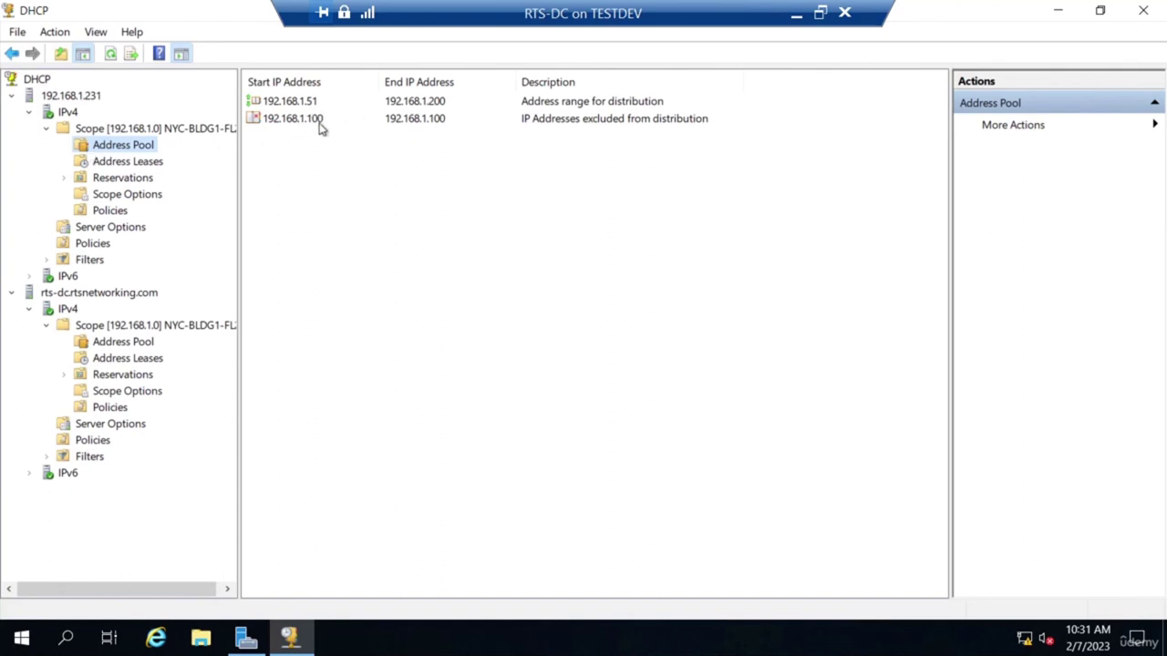
left_click(140, 345)
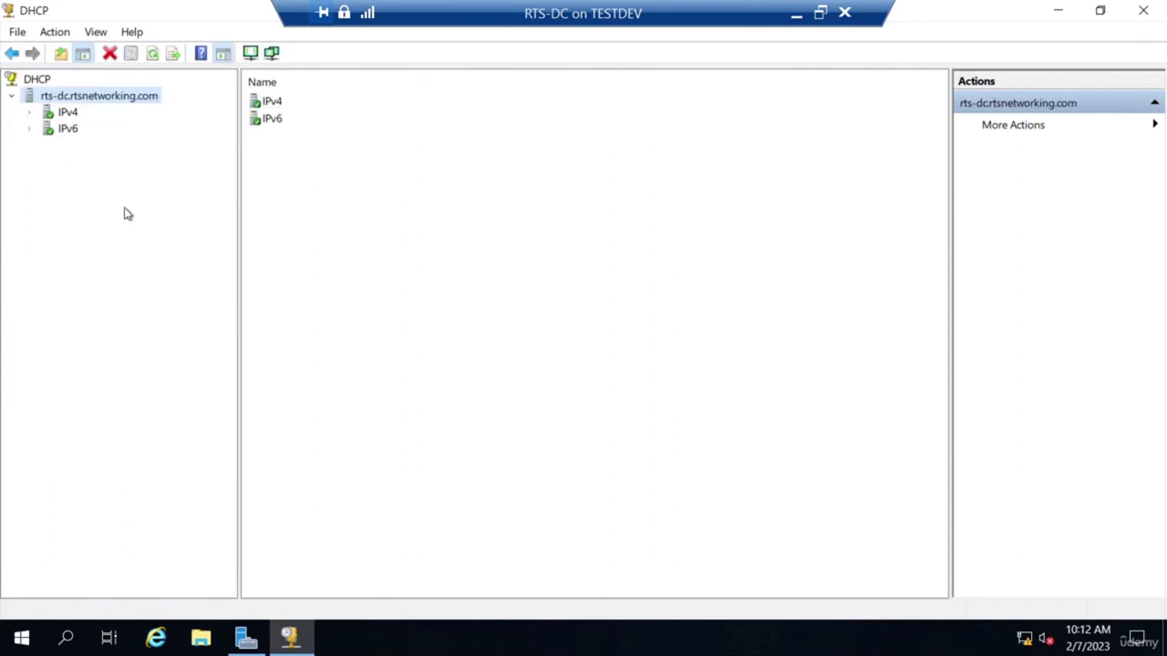
- Open C:\Windows\System32\dhcp in File Explorer through the Start search
right_click(118, 106)
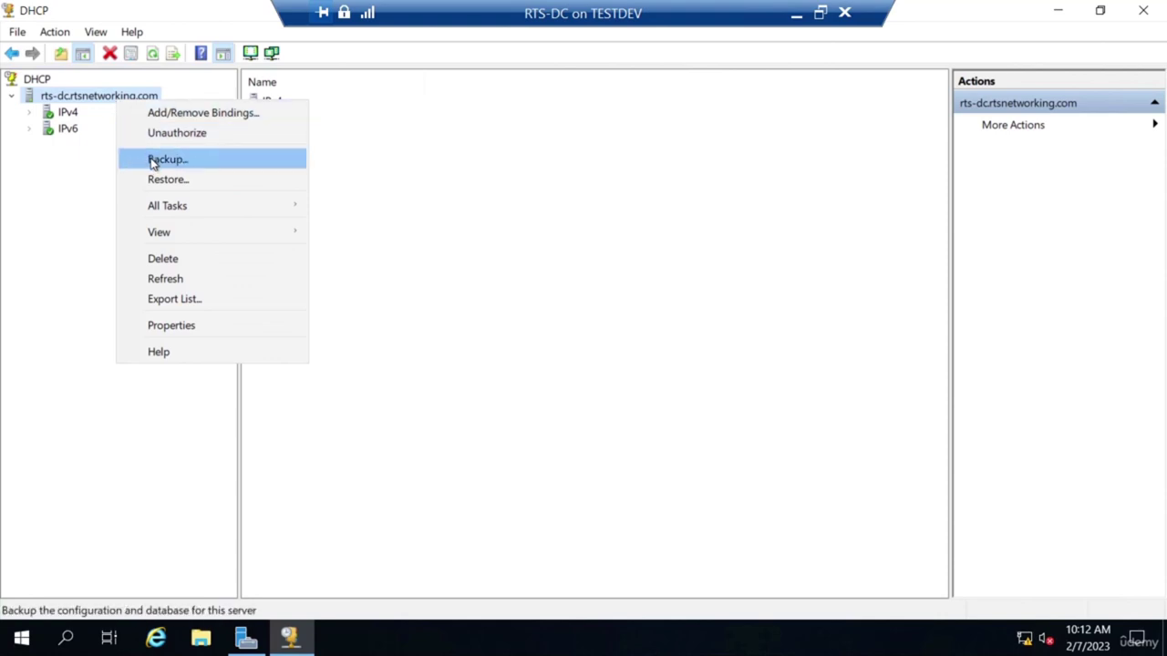
left_click(23, 638)
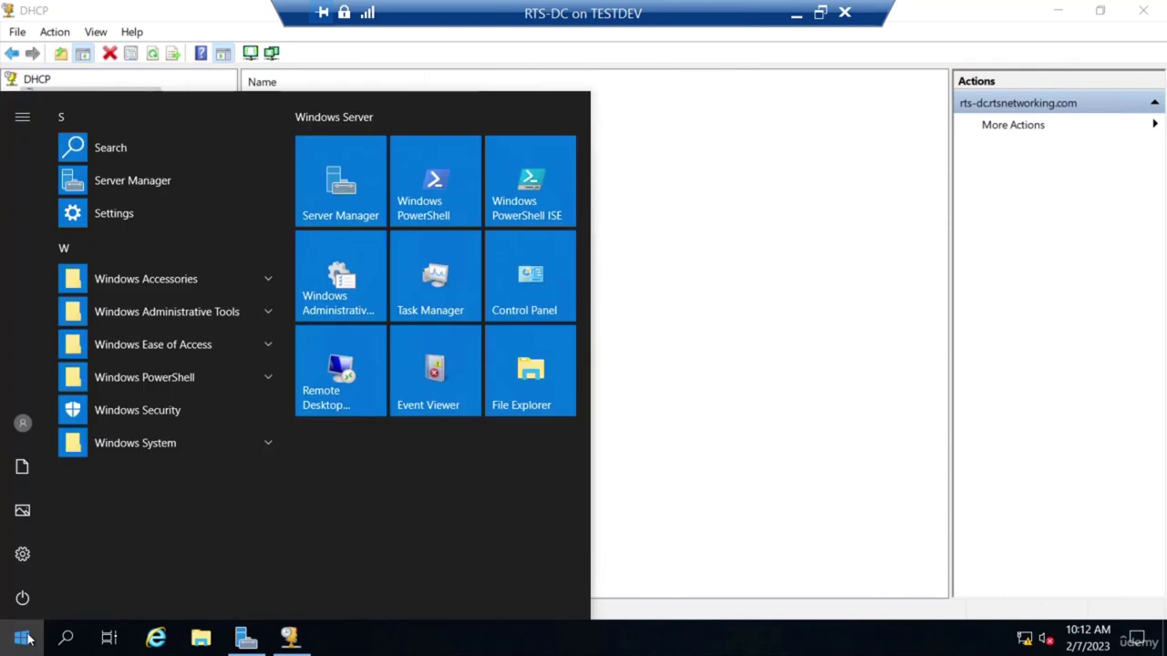
type("c")
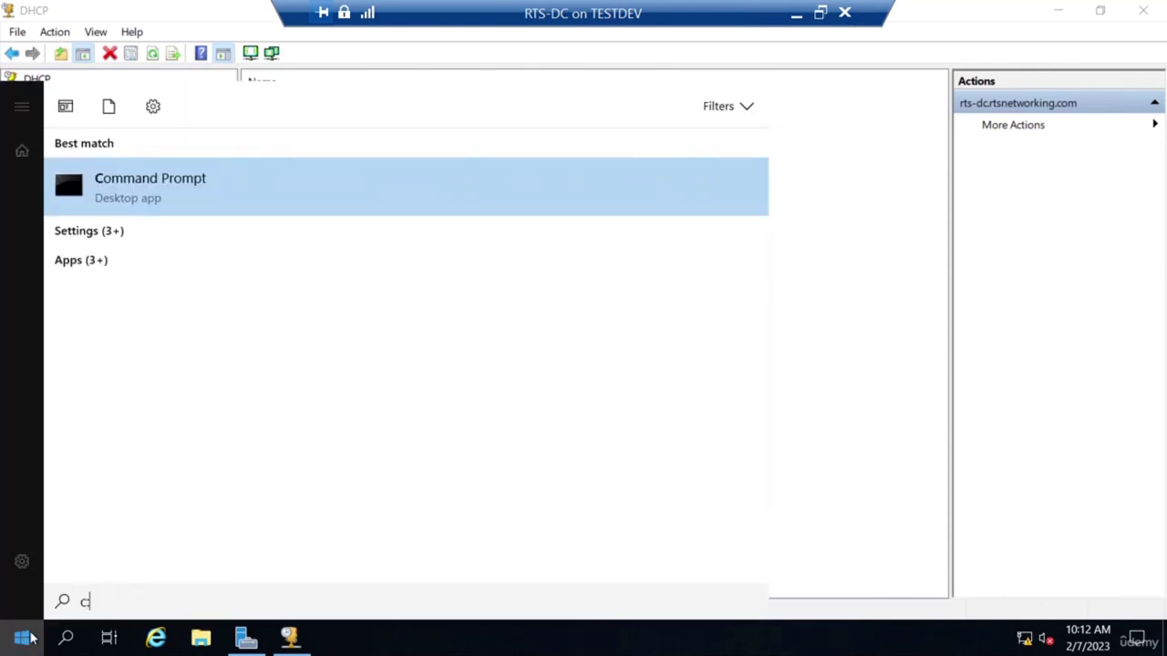
type(":\\windows\\")
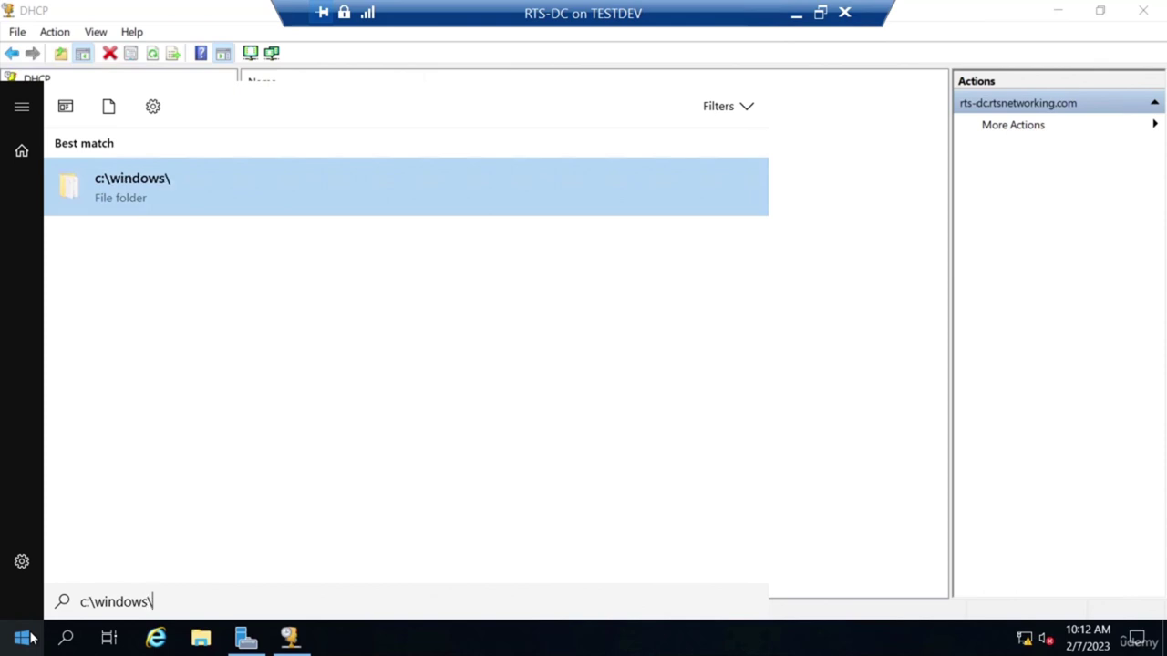
type("system32\\dhcp")
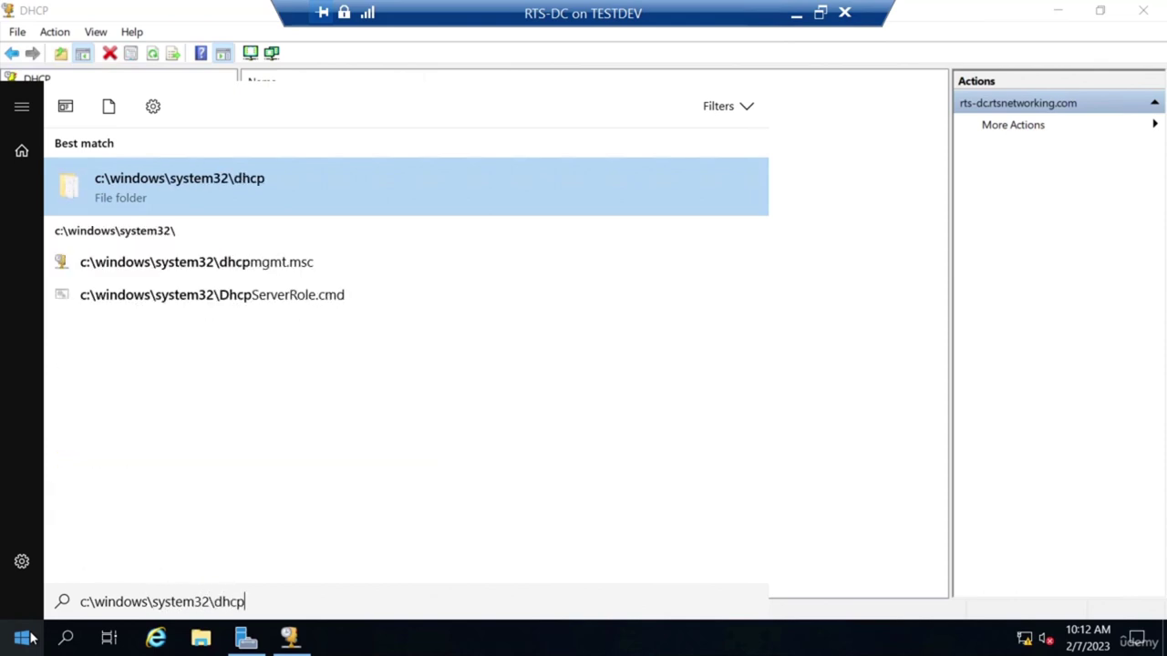
key("Return")
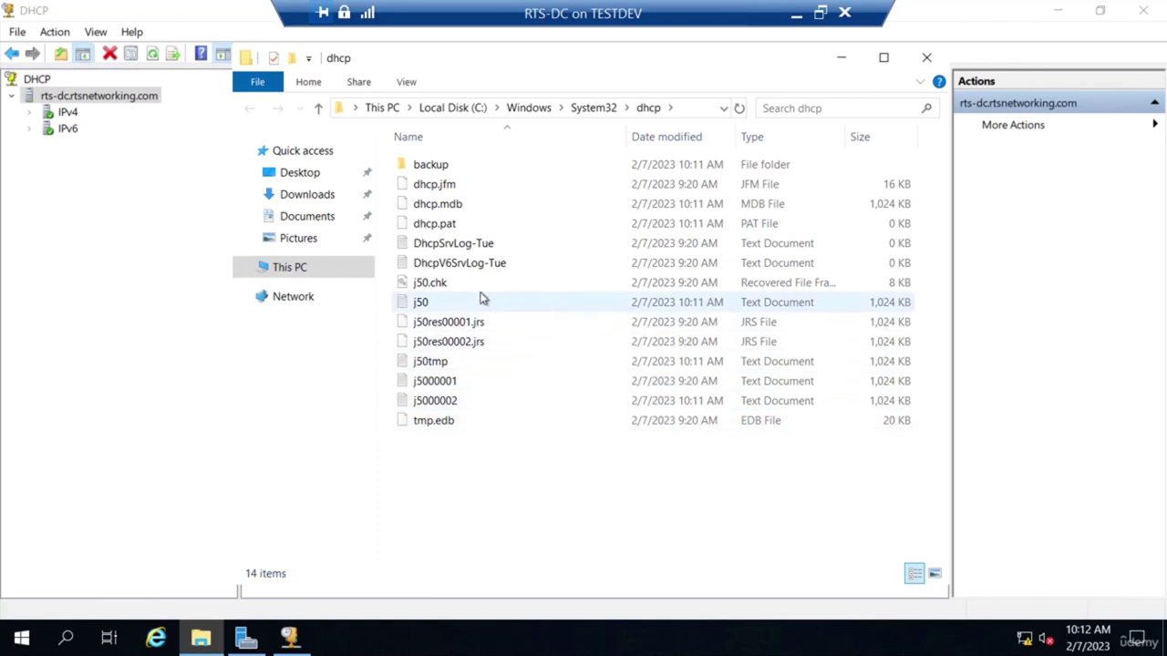
- Review the backup folder's DhcpCfg file and new folder, then close File Explorer
double_click(436, 168)
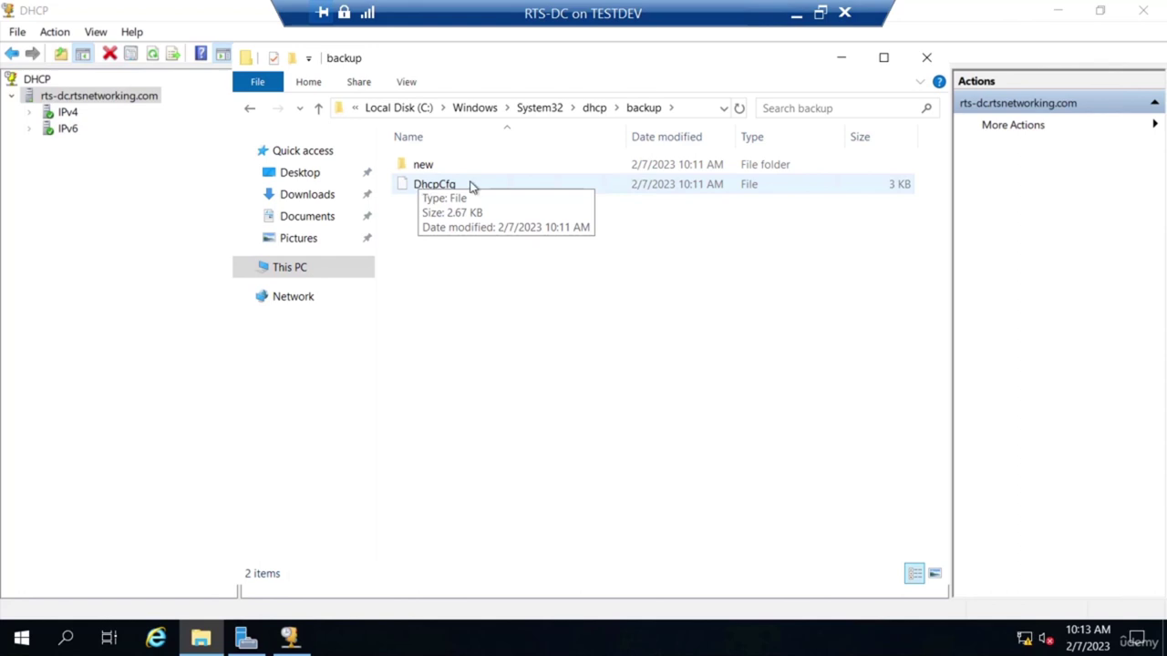
left_click(926, 57)
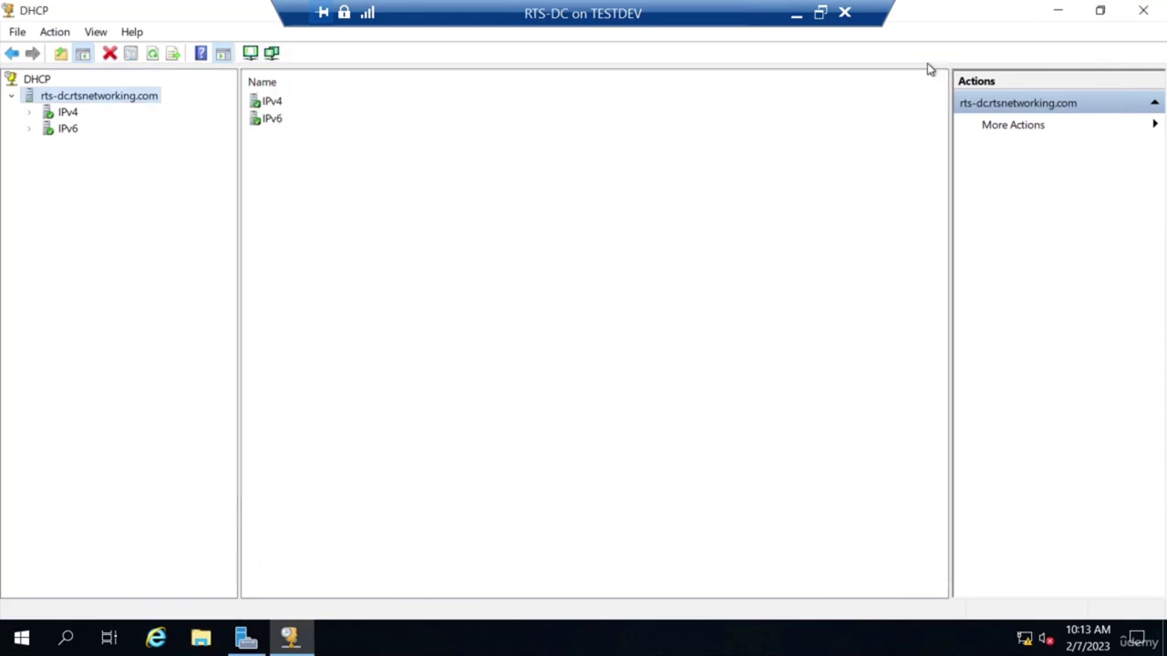
- Restore rts-dc's DHCP database from the dhcp backup folder and restart the DHCP service
right_click(105, 100)
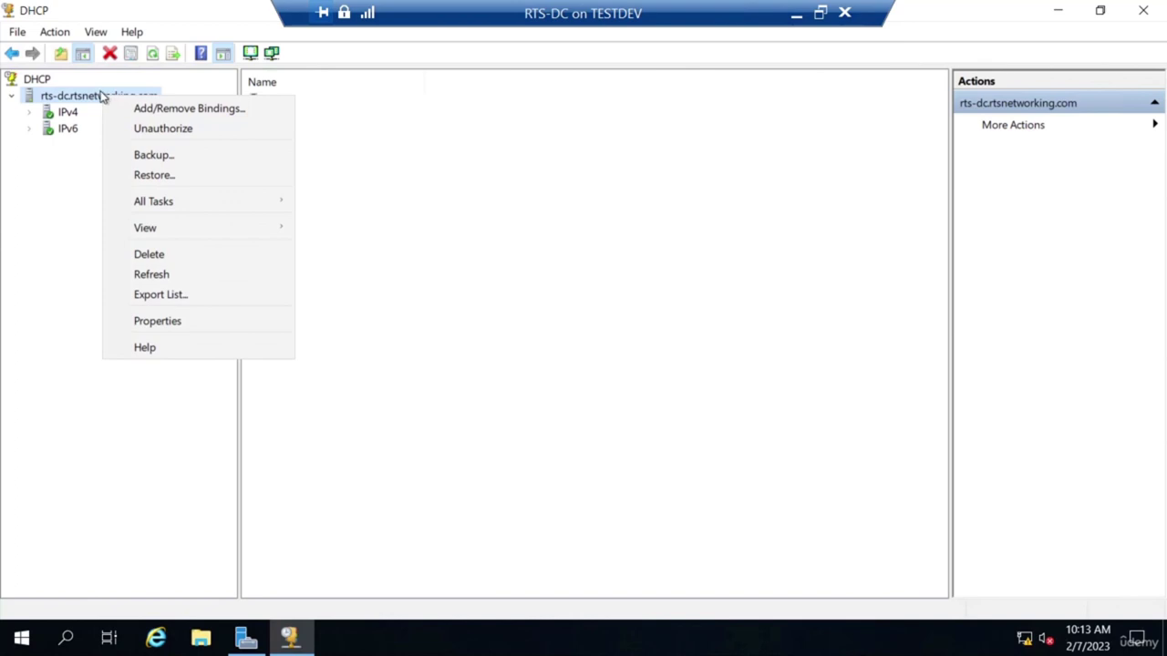
left_click(143, 176)
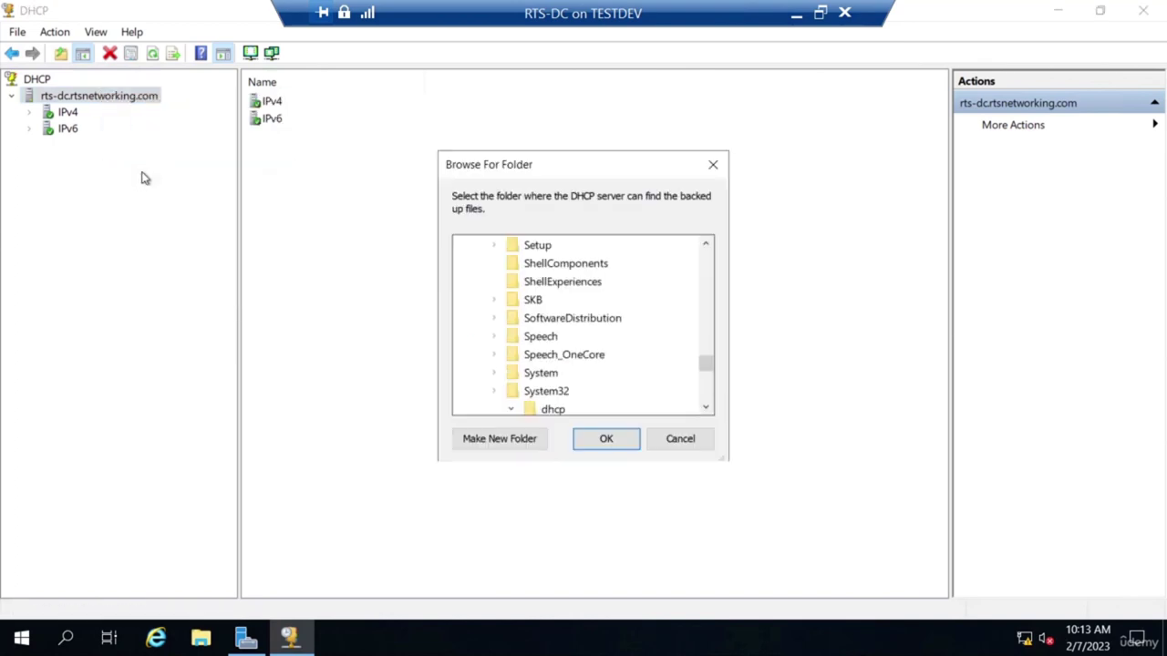
left_click(604, 441)
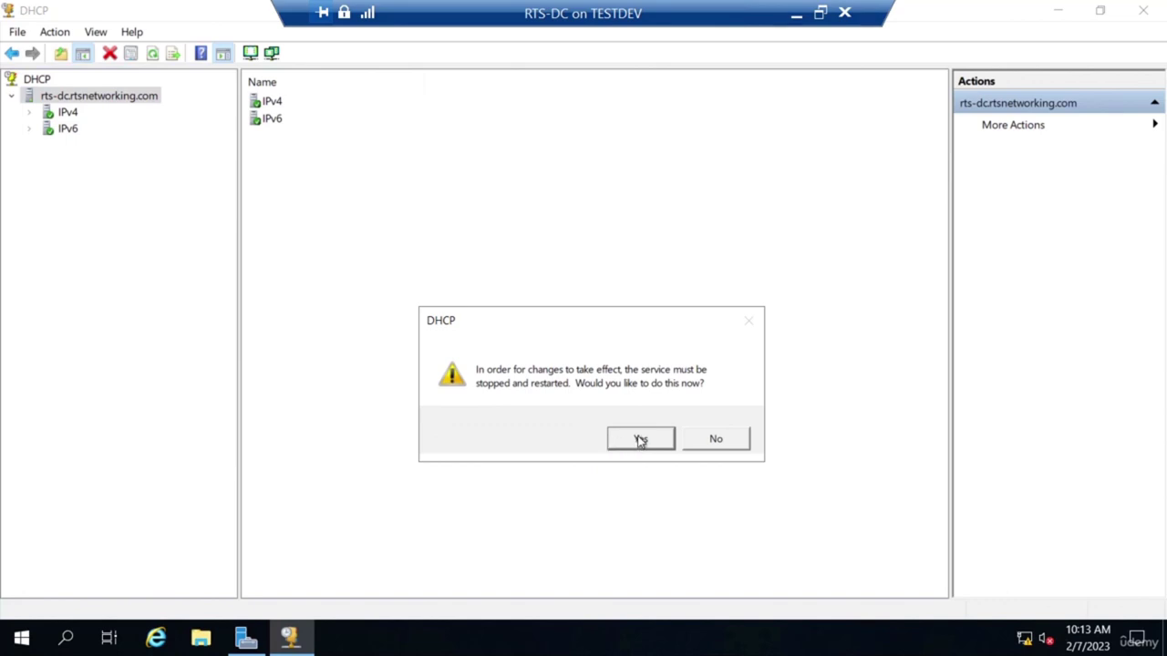
left_click(643, 440)
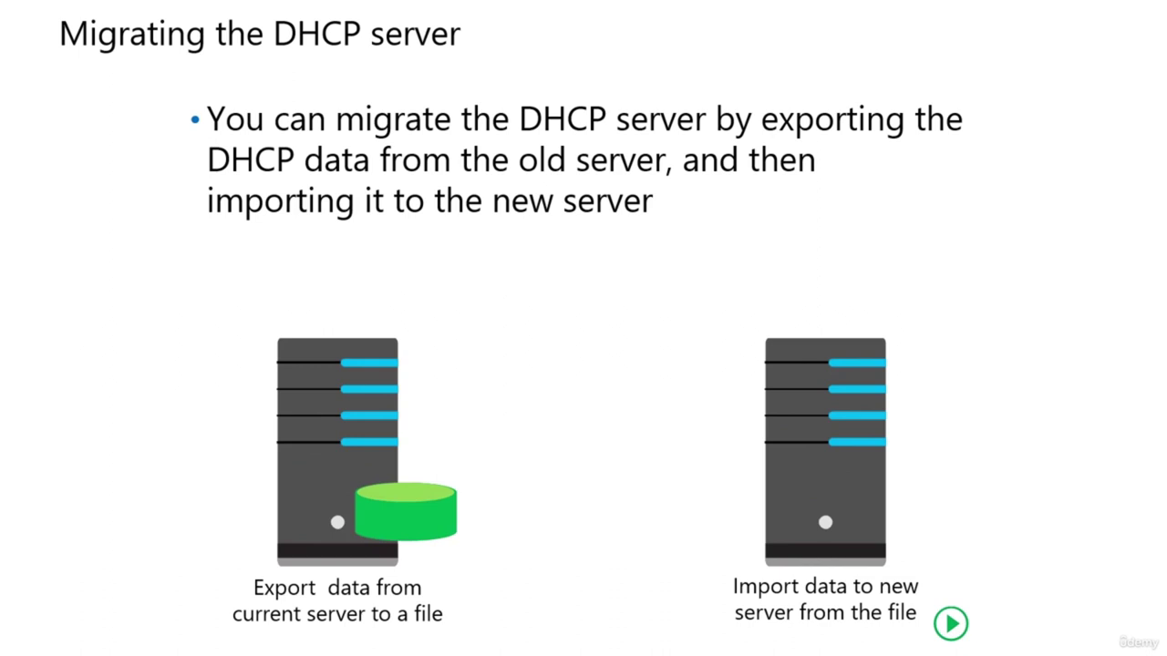
- Underline 'DHCP server', 'exporting', 'old server' and 'importing it to the new server' in red
left_click_drag(546, 131, 732, 124)
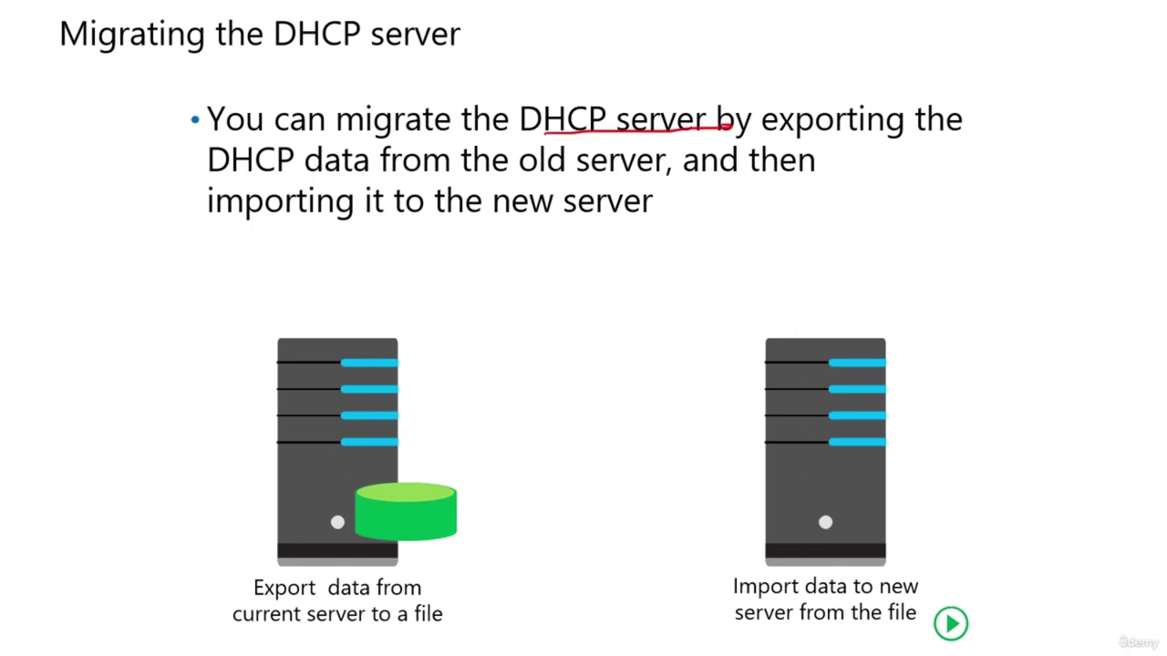
left_click_drag(804, 134, 903, 135)
left_click_drag(522, 171, 635, 168)
mouse_move(268, 220)
left_mouse_down()
mouse_move(532, 215)
mouse_move(585, 212)
left_mouse_up()
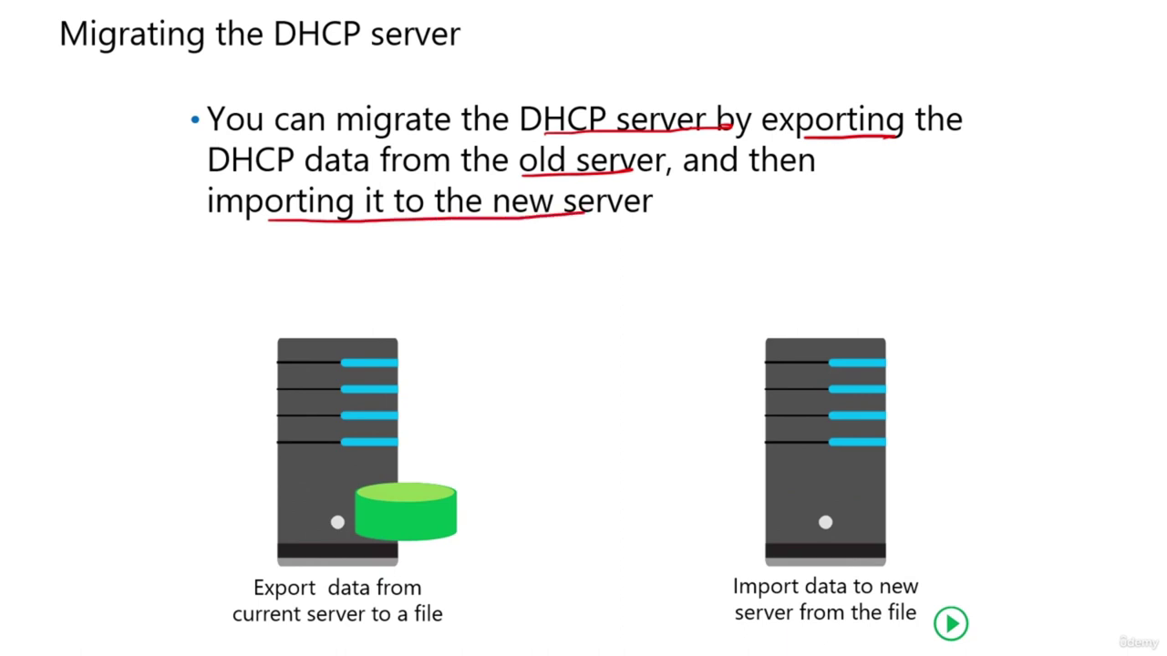